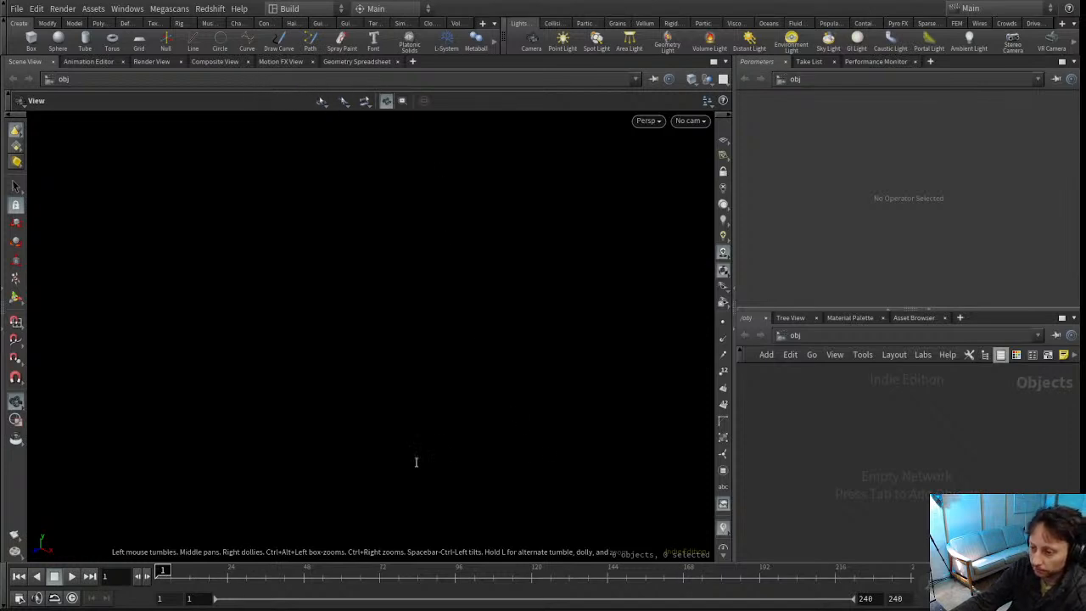
# Add a HeightField object to the empty scene, frame it in the viewport, and go inside its geometry network
pyautogui.press('Tab')
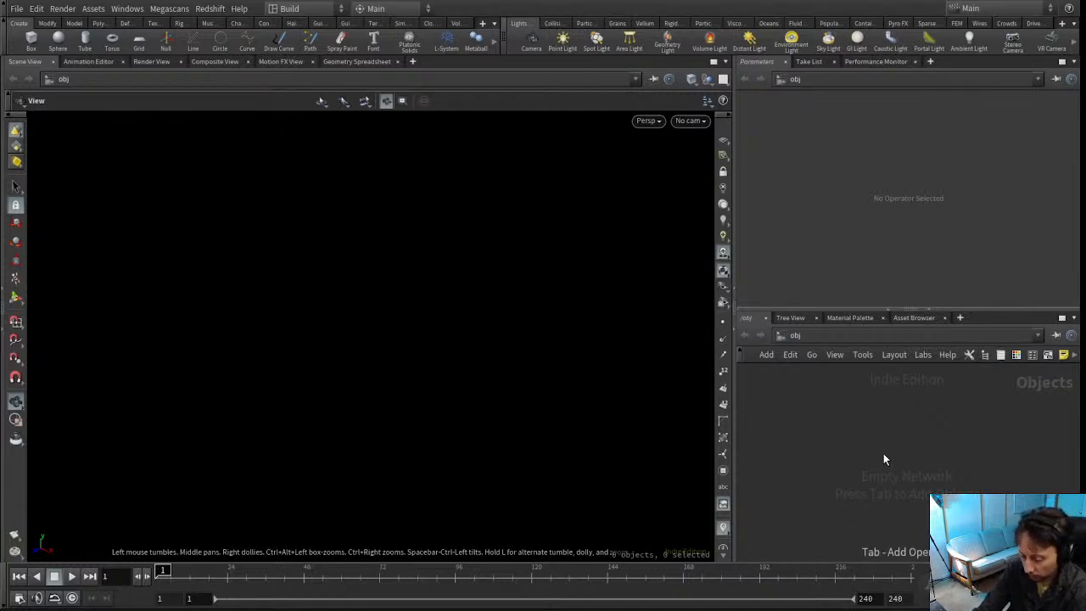
pyautogui.press('Return')
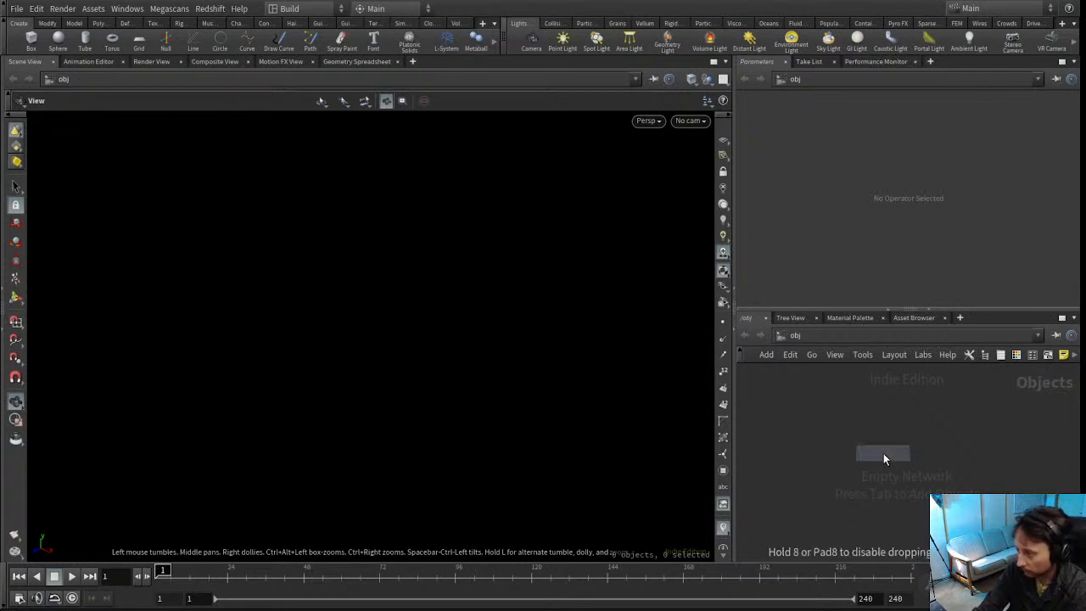
pyautogui.click(883, 453)
pyautogui.moveTo(883, 453)
pyautogui.mouseDown()
pyautogui.moveTo(865, 434)
pyautogui.moveTo(875, 434)
pyautogui.mouseUp()
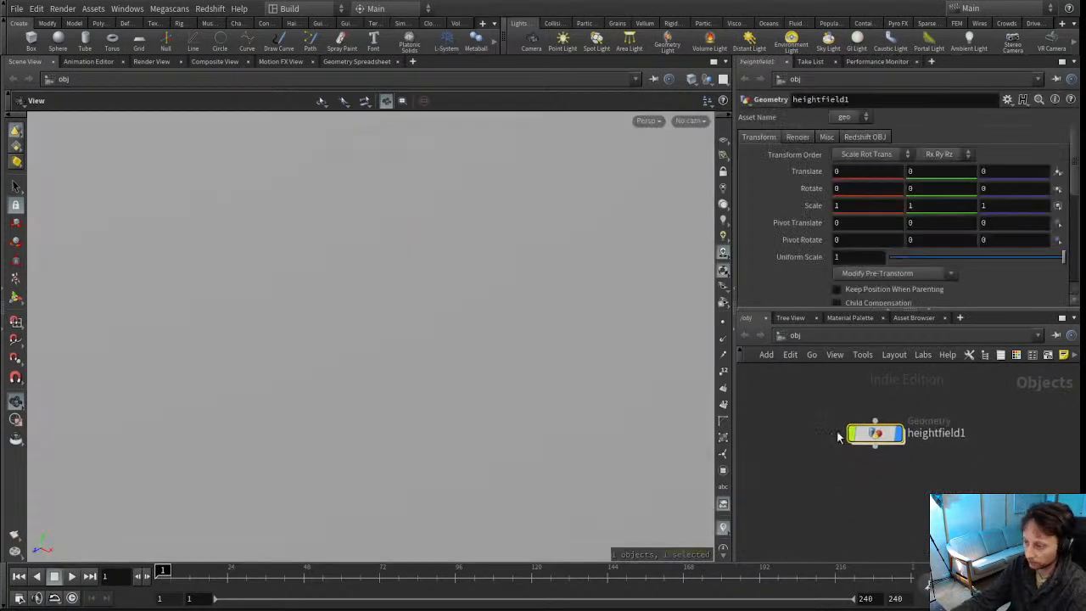
pyautogui.press('f')
pyautogui.moveTo(451, 368); pyautogui.dragTo(475, 374)
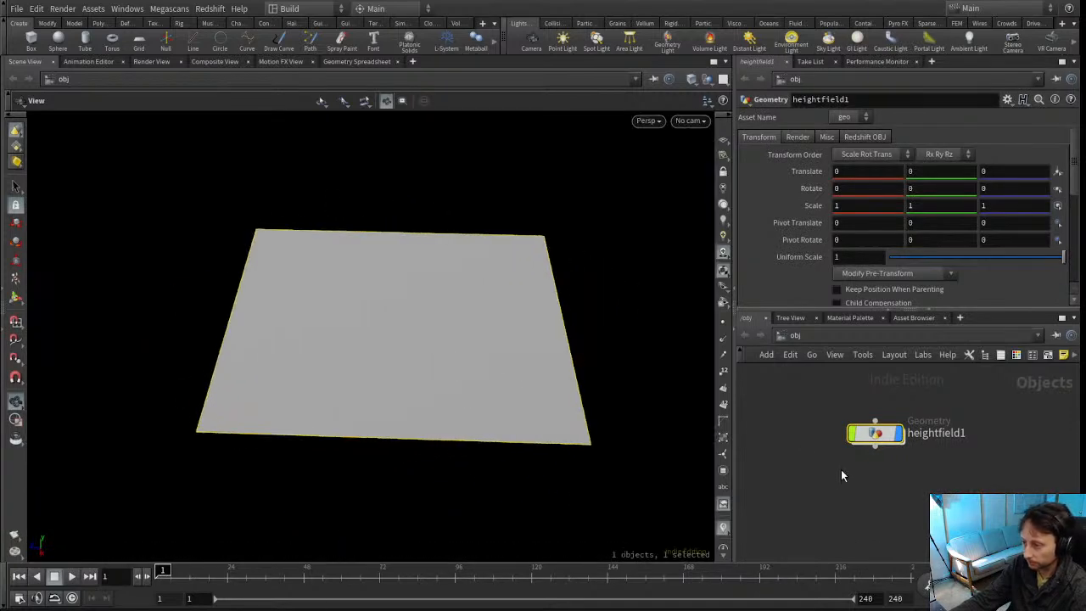
pyautogui.moveTo(867, 438); pyautogui.dragTo(864, 418)
pyautogui.doubleClick(864, 418)
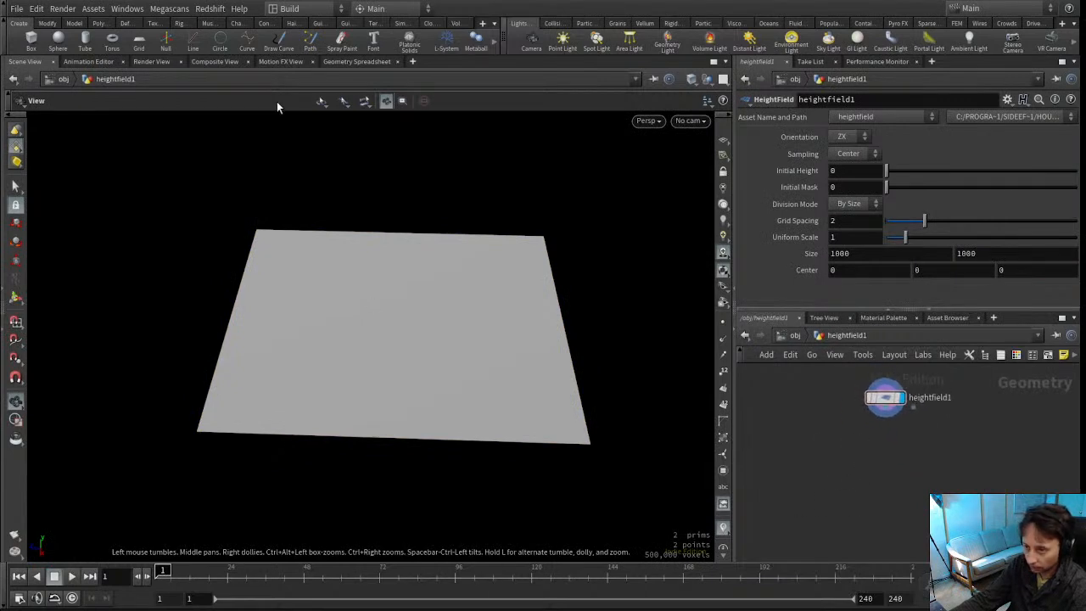
# Examine the heightfield's primitives in the Geometry Spreadsheet, with the name column widened
pyautogui.click(371, 62)
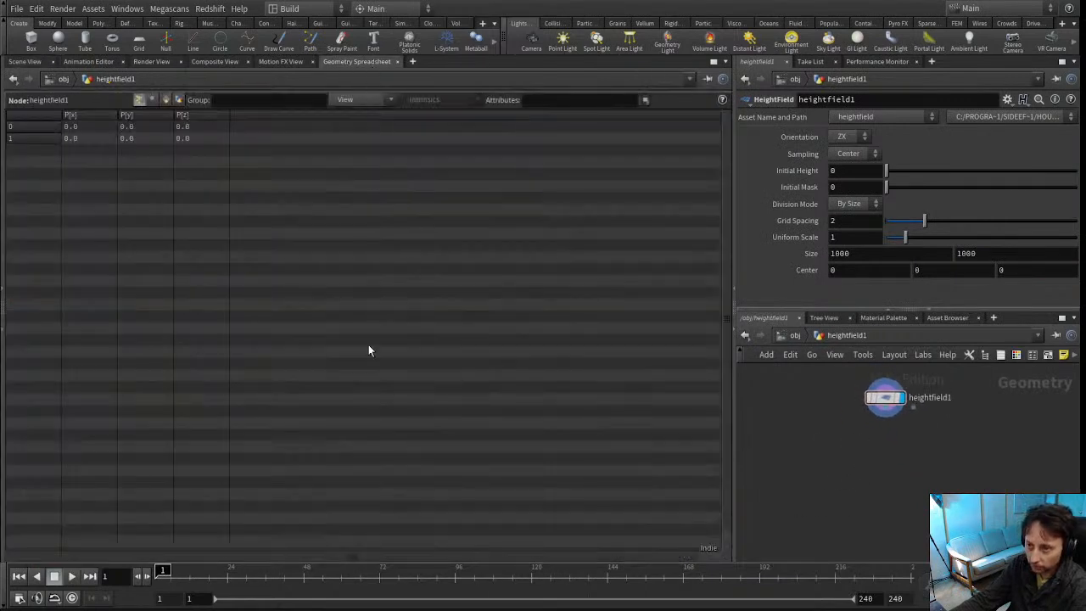
pyautogui.click(165, 100)
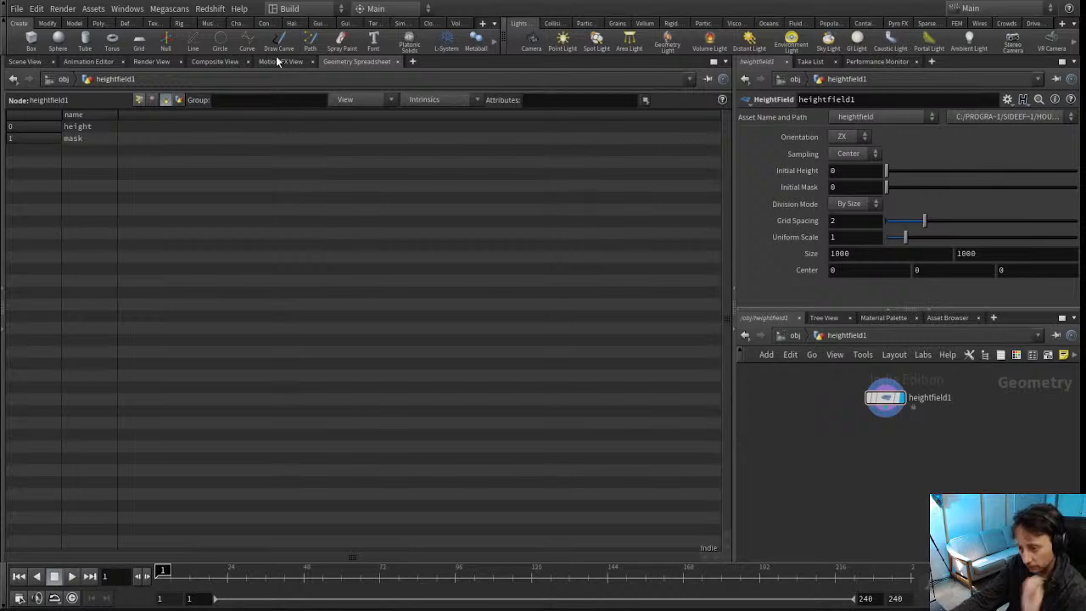
pyautogui.moveTo(117, 120); pyautogui.dragTo(143, 118)
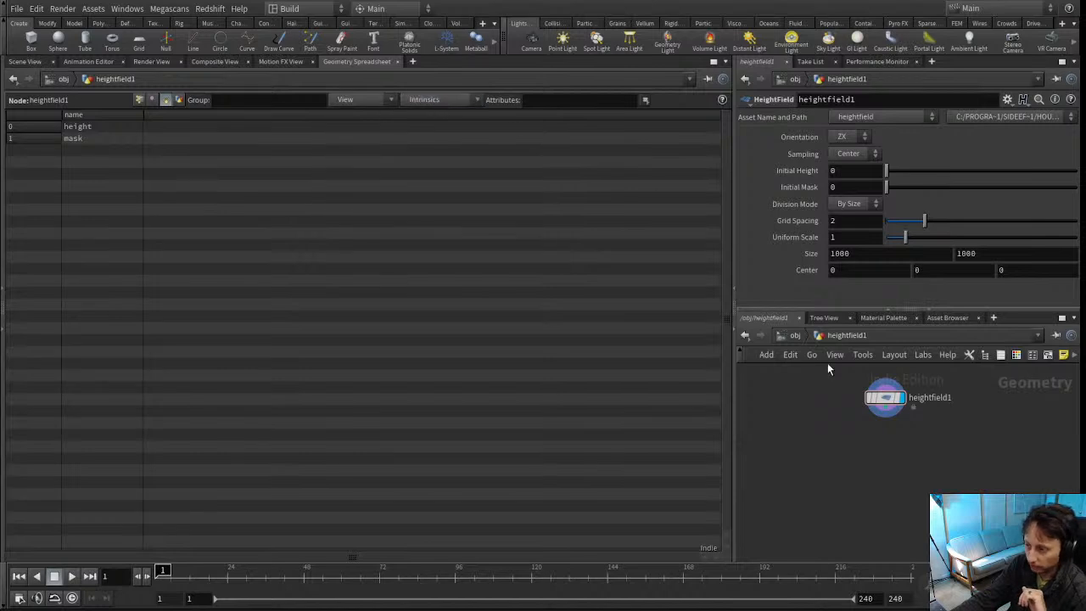
# Set the heightfield's size to 100 by 100 and its grid spacing to 10
pyautogui.click(871, 258)
pyautogui.write('100')
pyautogui.press('Tab')
pyautogui.write('100')
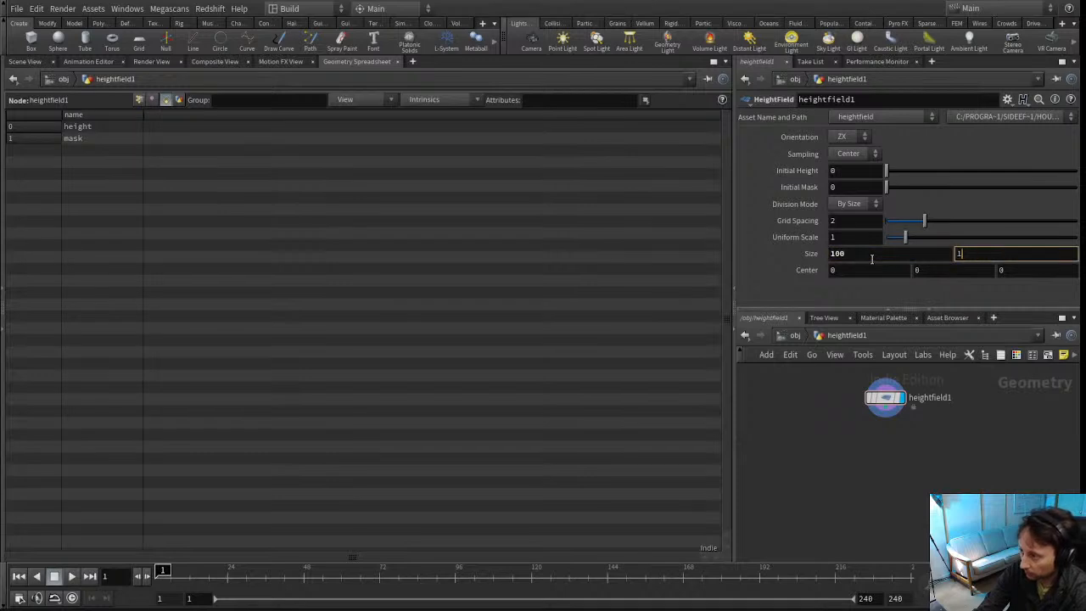
pyautogui.press('Tab')
pyautogui.click(835, 221)
pyautogui.write('10')
pyautogui.press('Return')
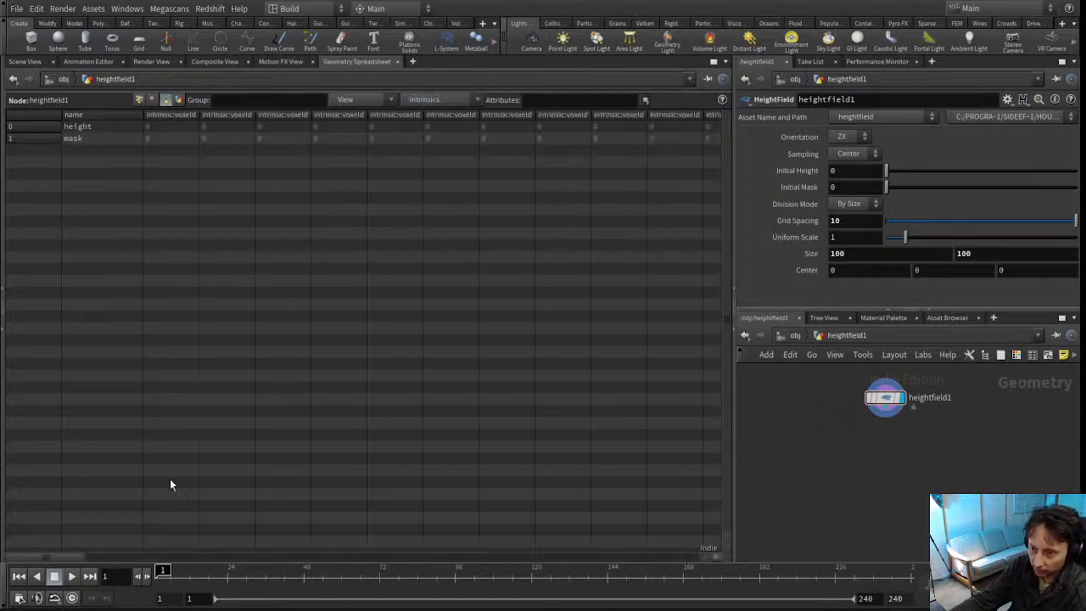
# Examine the volume and voxel resolution intrinsics of the height and mask layers, adding another volume intrinsic column
pyautogui.moveTo(73, 558); pyautogui.dragTo(682, 550)
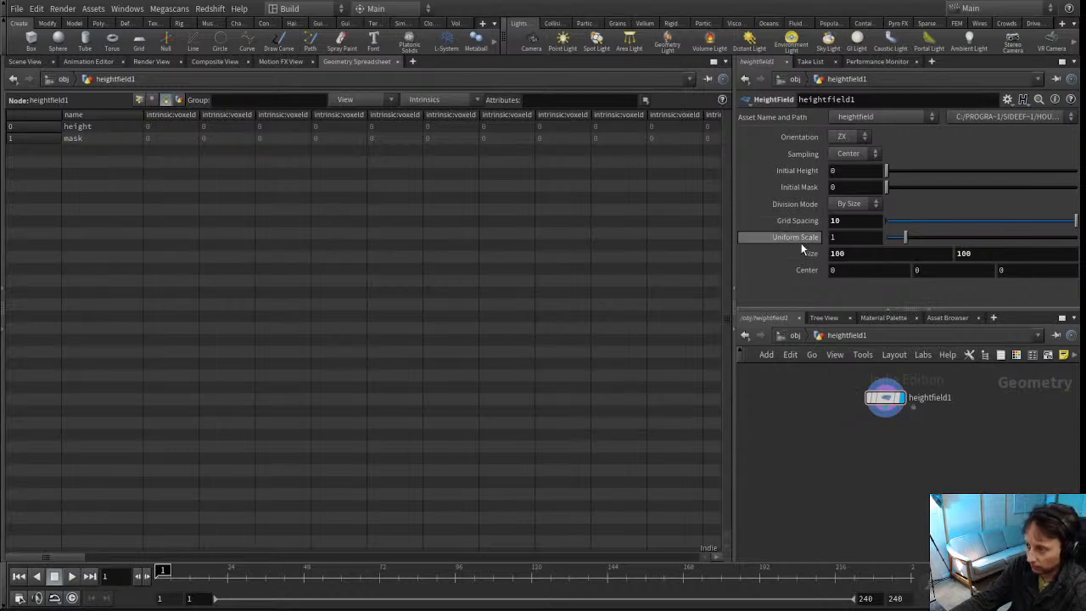
pyautogui.click(852, 220)
pyautogui.doubleClick(853, 220)
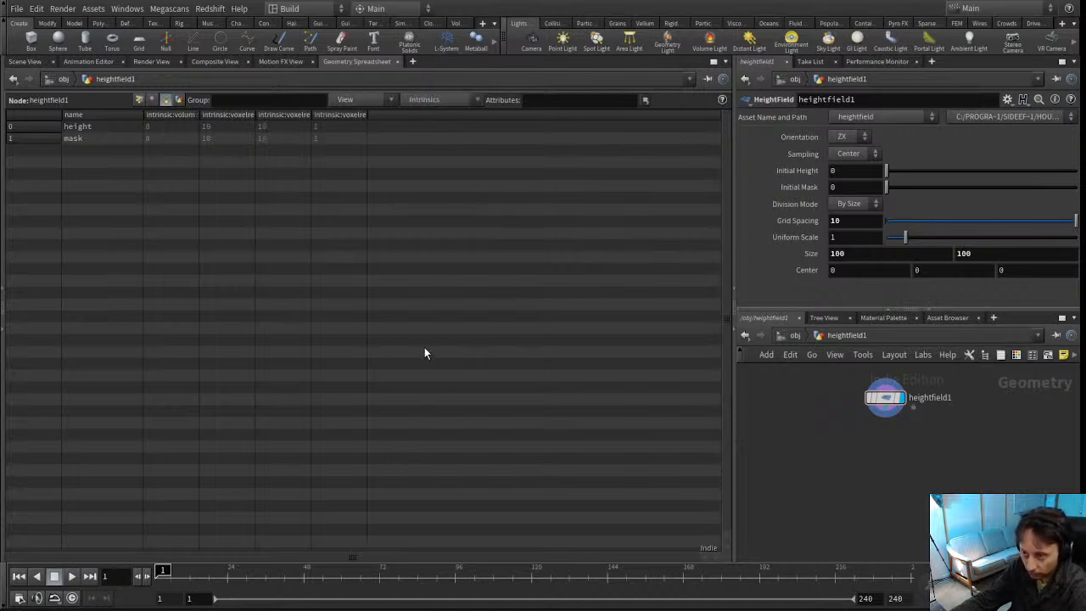
pyautogui.click(445, 100)
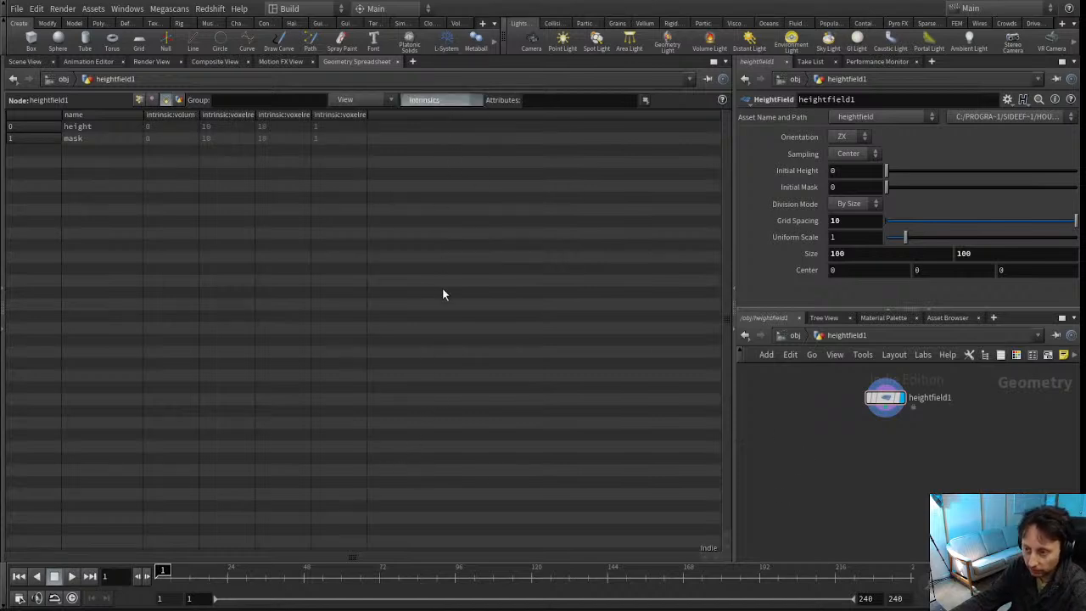
pyautogui.click(448, 363)
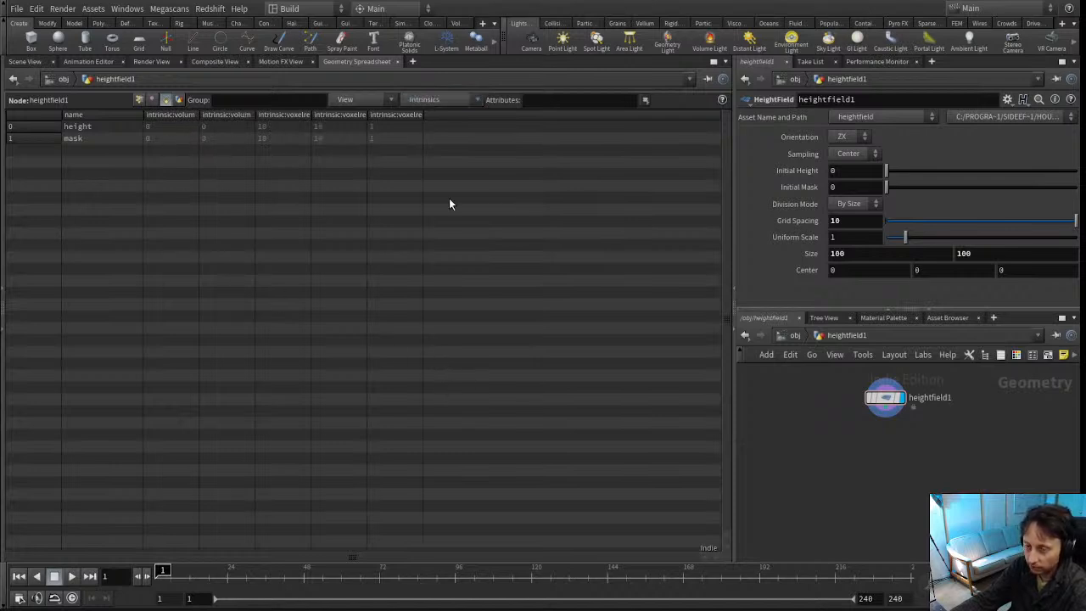
# Return to the scene view and reset the heightfield's size and grid spacing to their defaults
pyautogui.click(29, 63)
pyautogui.moveTo(907, 462); pyautogui.dragTo(910, 493, button='middle')
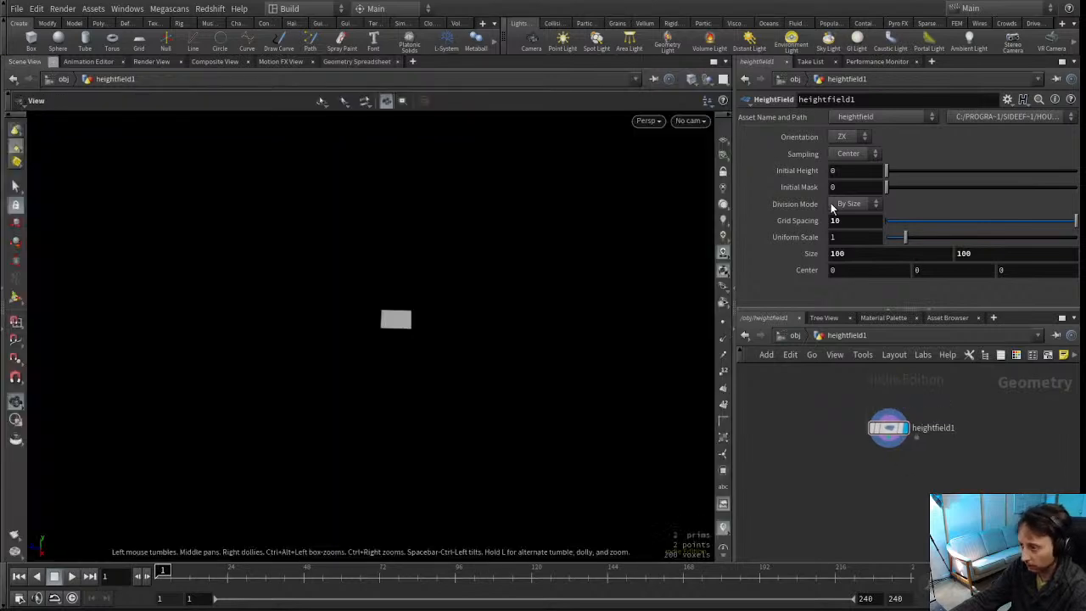
pyautogui.keyDown('ctrl'); pyautogui.middleClick(804, 253); pyautogui.keyUp('ctrl')
pyautogui.keyDown('ctrl'); pyautogui.middleClick(807, 219); pyautogui.keyUp('ctrl')
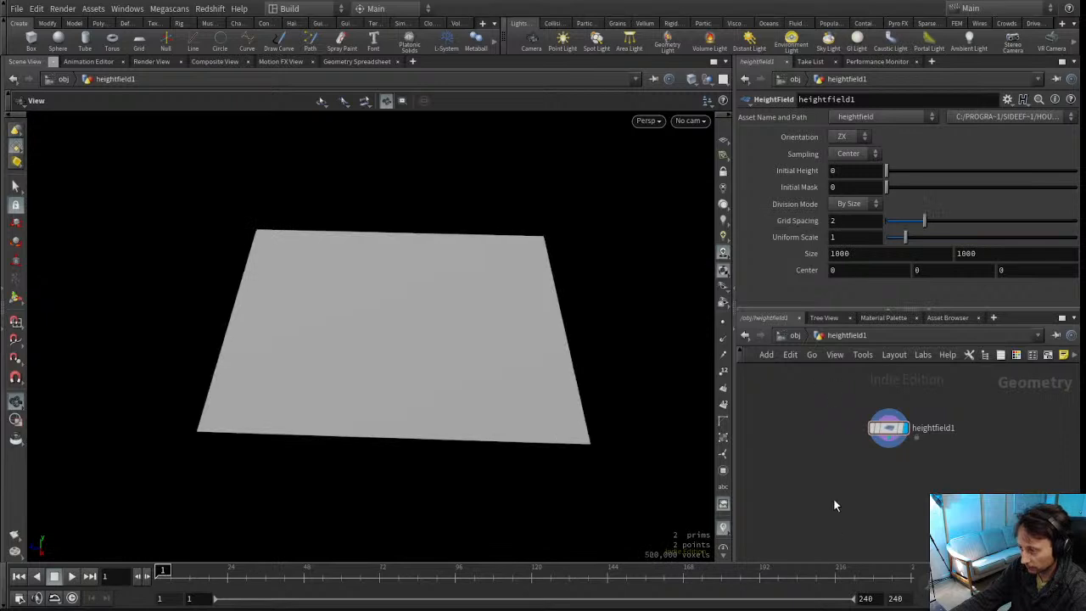
# Add a HeightField Copy Layer node below the heightfield, connect the heightfield to it, and display its result
pyautogui.moveTo(359, 364); pyautogui.dragTo(451, 308)
pyautogui.moveTo(874, 493); pyautogui.dragTo(851, 475, button='middle')
pyautogui.scroll(-1, 848, 466)
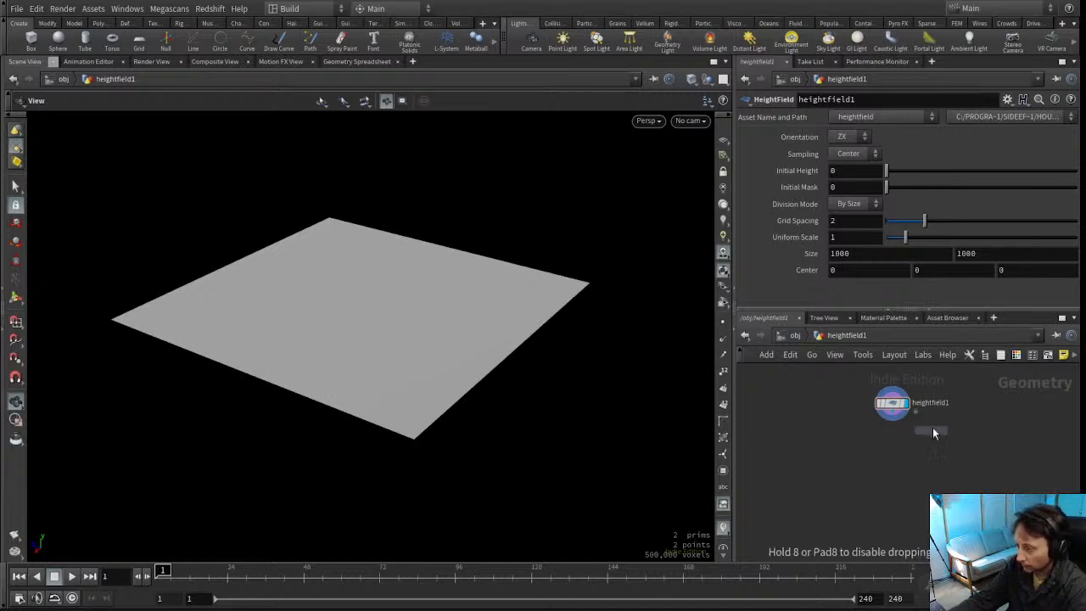
pyautogui.click(896, 460)
pyautogui.scroll(2, 848, 435)
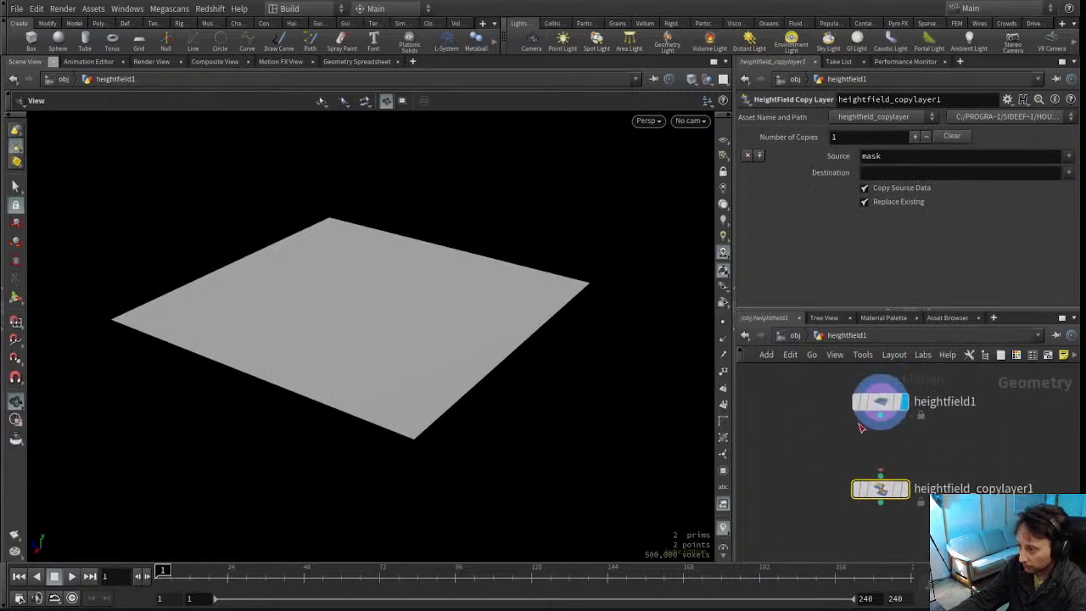
pyautogui.moveTo(880, 417); pyautogui.dragTo(879, 503)
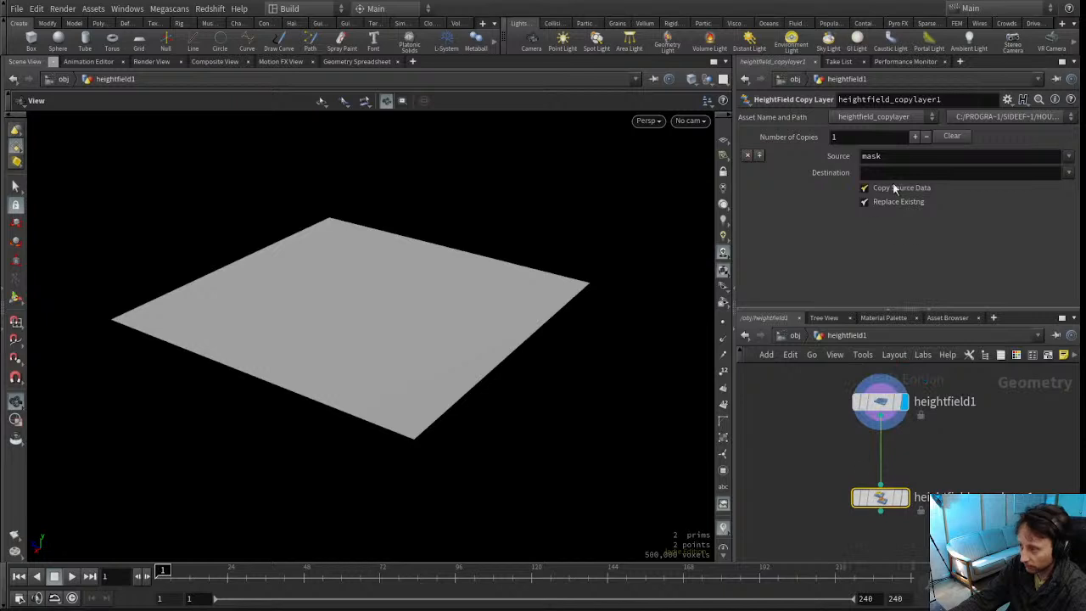
pyautogui.click(904, 497)
pyautogui.scroll(-3, 876, 480)
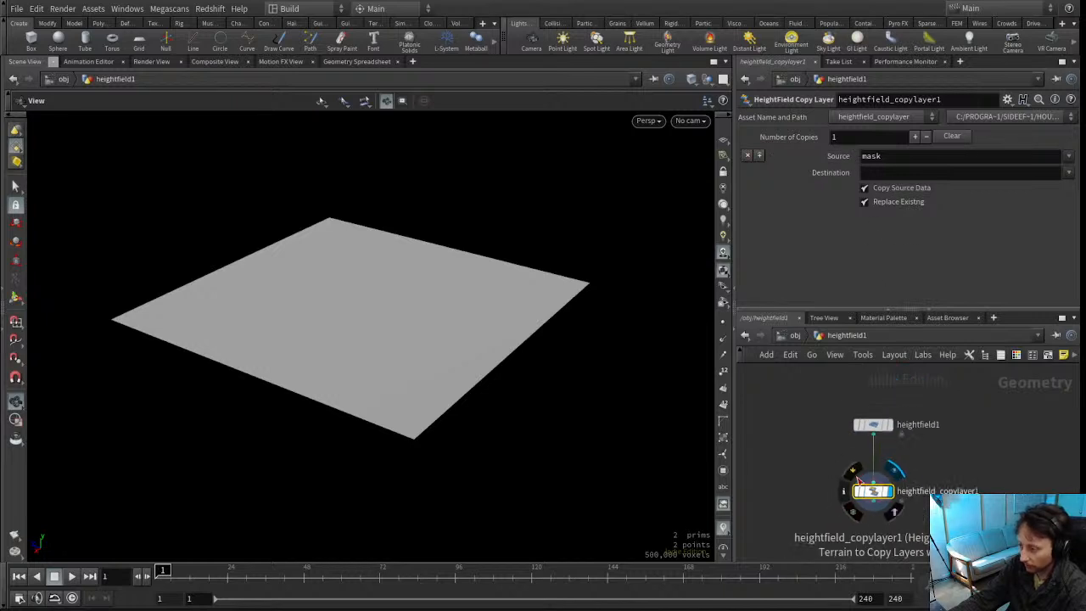
# Set the copy layer's destination to sand and arrange its node below the heightfield node
pyautogui.moveTo(820, 478); pyautogui.dragTo(860, 433, button='middle')
pyautogui.moveTo(922, 456); pyautogui.dragTo(921, 470)
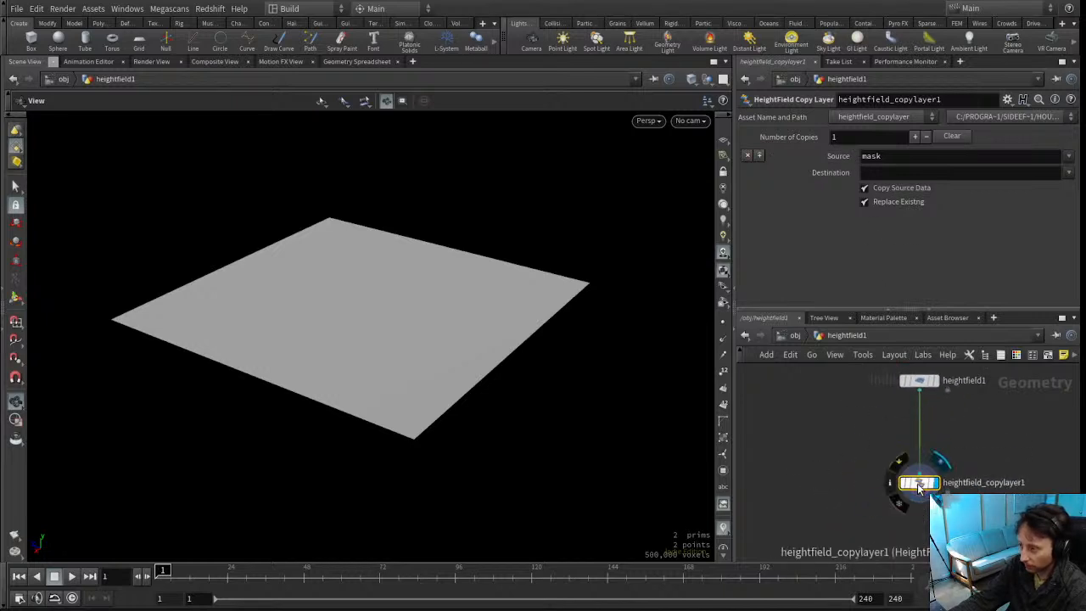
pyautogui.write('sand')
pyautogui.press('Return')
pyautogui.moveTo(842, 443); pyautogui.dragTo(815, 451, button='middle')
pyautogui.moveTo(892, 472); pyautogui.dragTo(892, 456)
pyautogui.moveTo(850, 471); pyautogui.dragTo(827, 440, button='middle')
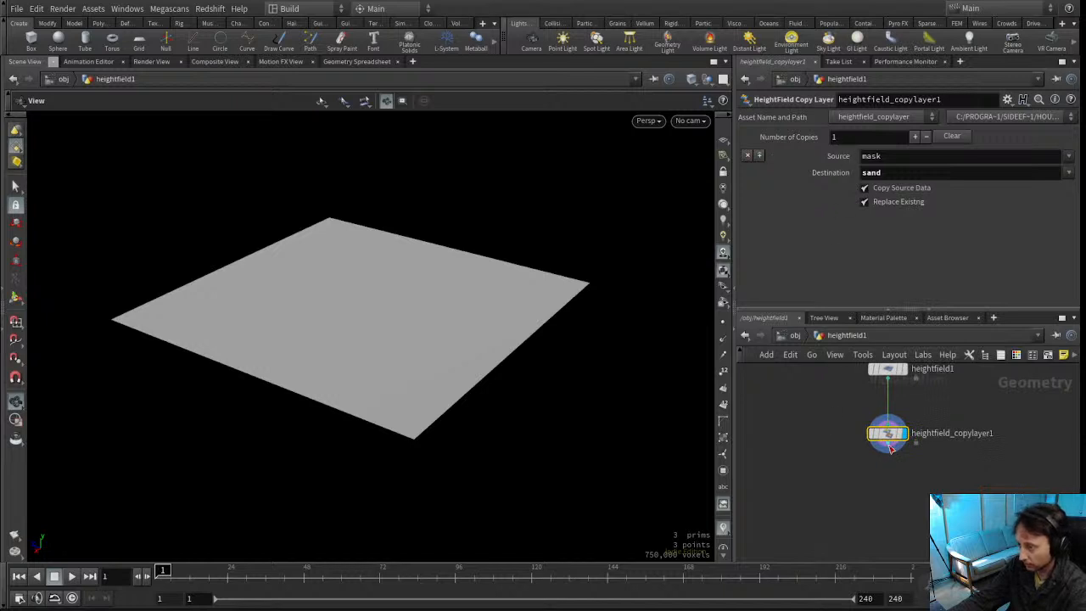
pyautogui.moveTo(891, 451); pyautogui.dragTo(889, 492)
pyautogui.press('l')
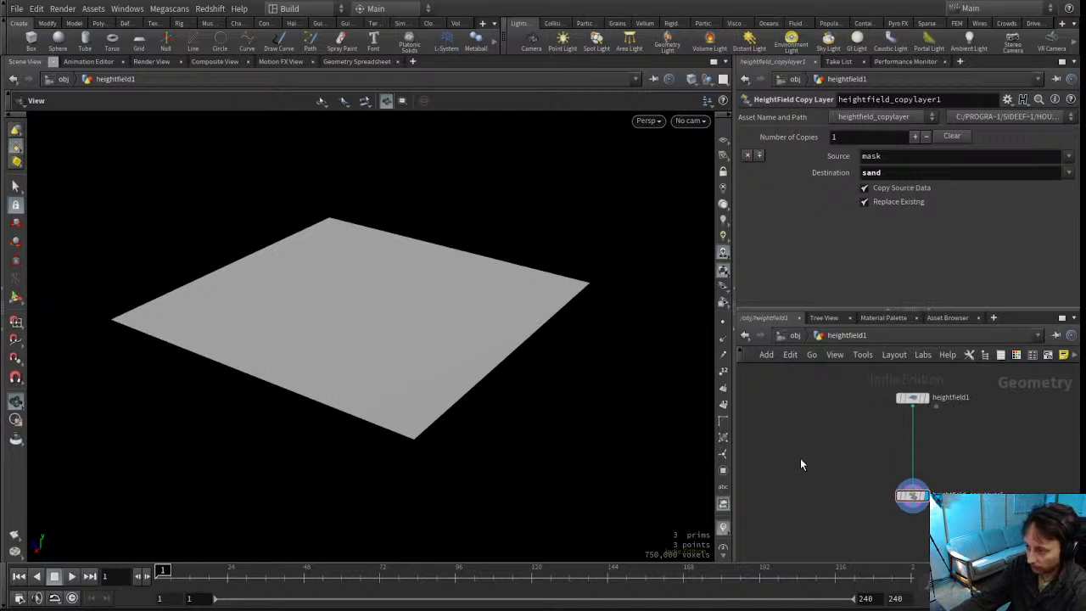
# Add a HeightField Noise node, connect it after the copy layer node, and display its result
pyautogui.press('h')
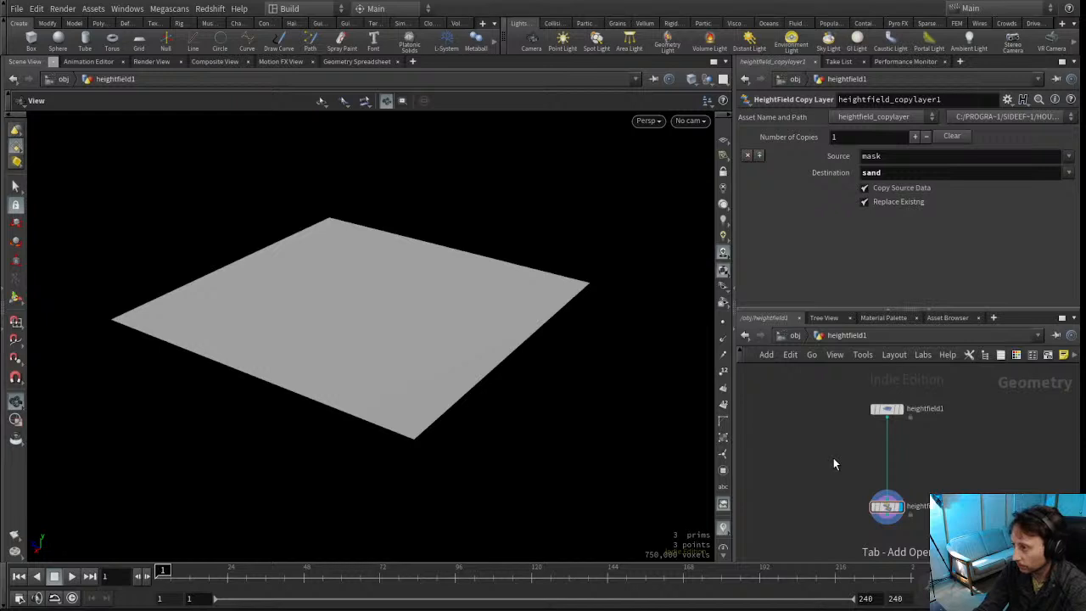
pyautogui.press('Return')
pyautogui.click(834, 459)
pyautogui.moveTo(833, 459); pyautogui.dragTo(950, 455)
pyautogui.moveTo(950, 487); pyautogui.dragTo(927, 454, button='right')
pyautogui.moveTo(915, 455); pyautogui.dragTo(943, 398, button='middle')
pyautogui.scroll(-1, 908, 475)
pyautogui.moveTo(905, 456); pyautogui.dragTo(908, 408)
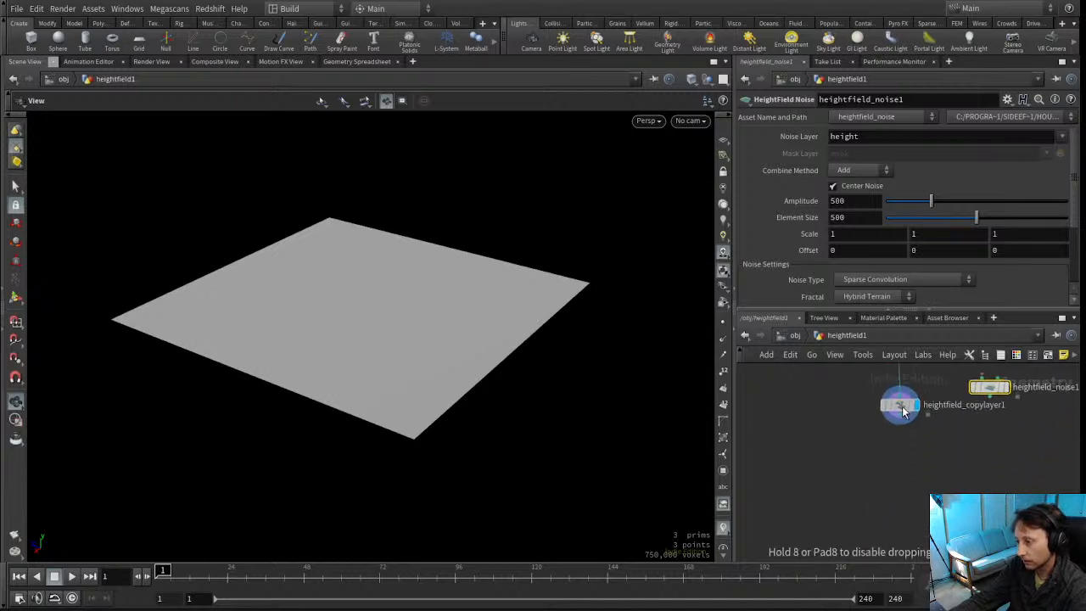
pyautogui.moveTo(934, 411); pyautogui.dragTo(904, 454, button='middle')
pyautogui.moveTo(957, 431); pyautogui.dragTo(865, 499)
pyautogui.click(884, 501)
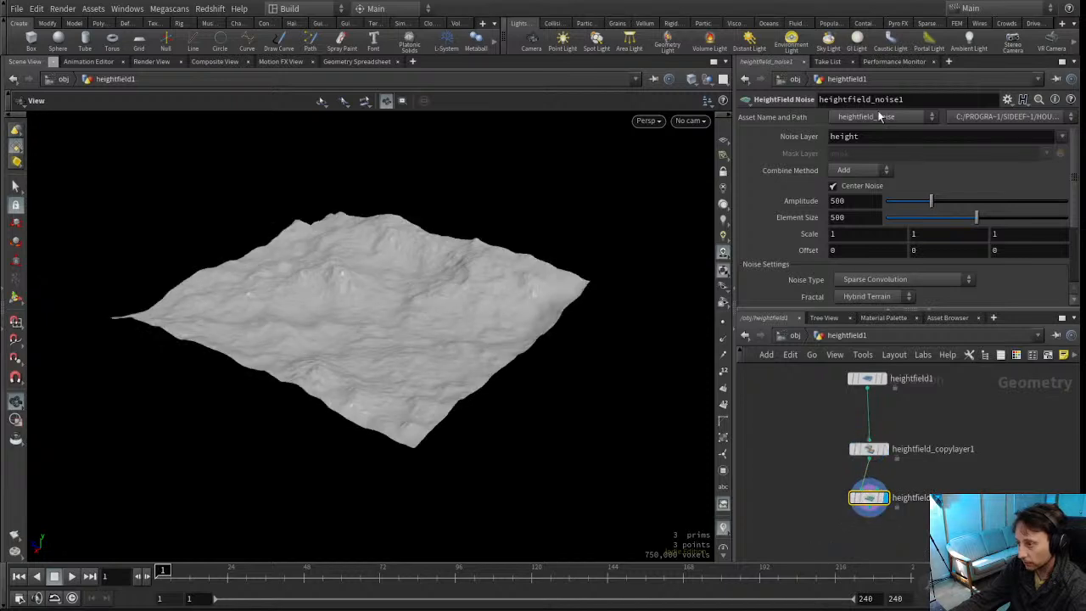
# Turn off Center Noise and lower the noise amplitude to 182
pyautogui.doubleClick(893, 137)
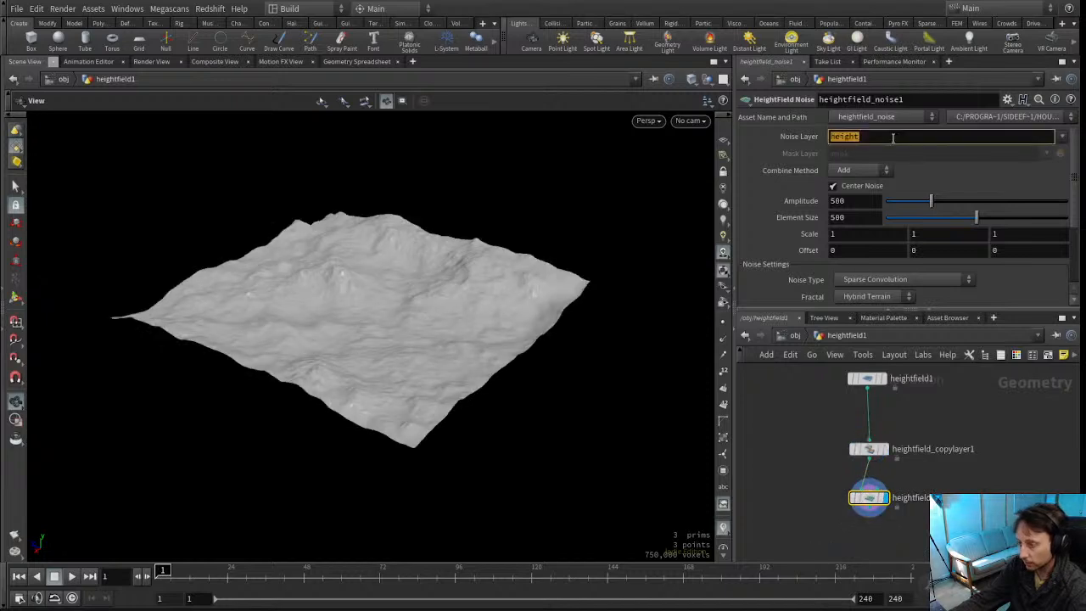
pyautogui.click(857, 187)
pyautogui.moveTo(552, 277); pyautogui.dragTo(514, 275)
pyautogui.moveTo(917, 202)
pyautogui.mouseDown()
pyautogui.moveTo(893, 200)
pyautogui.moveTo(902, 201)
pyautogui.mouseUp()
pyautogui.moveTo(364, 381); pyautogui.dragTo(524, 323)
# Change the noise layer from height to sand and inspect the terrain
pyautogui.doubleClick(873, 139)
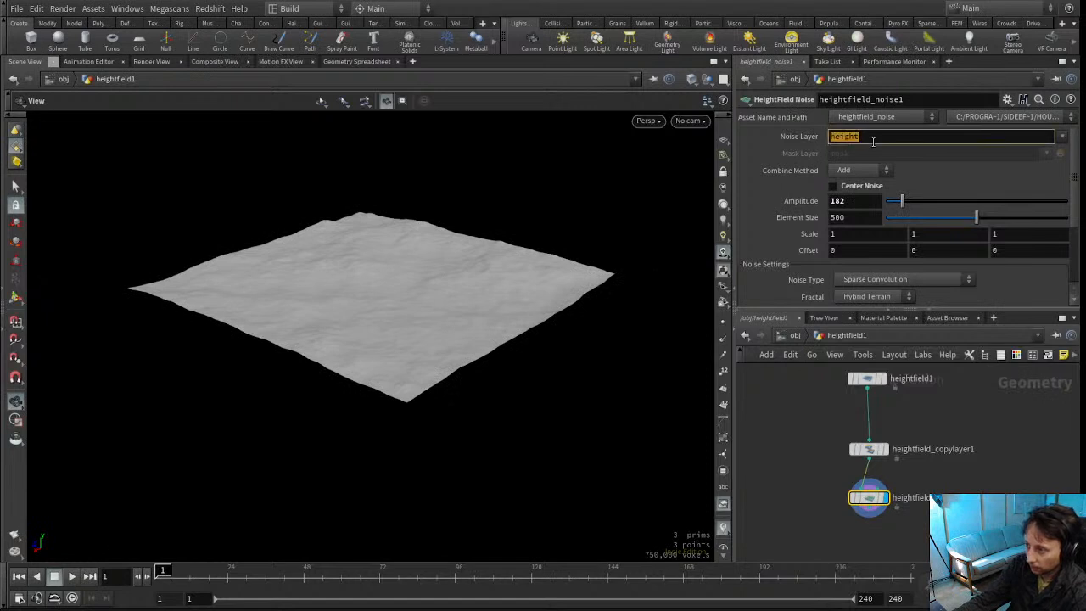
pyautogui.moveTo(432, 305); pyautogui.dragTo(346, 338)
pyautogui.doubleClick(888, 139)
pyautogui.write('sand')
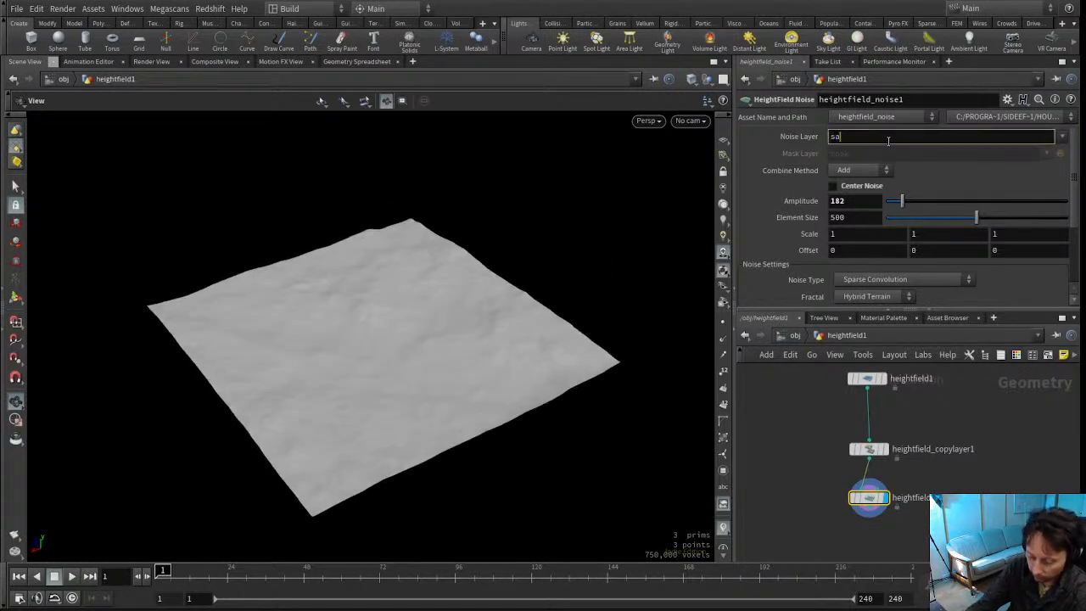
pyautogui.press('Return')
pyautogui.moveTo(373, 390); pyautogui.dragTo(306, 365)
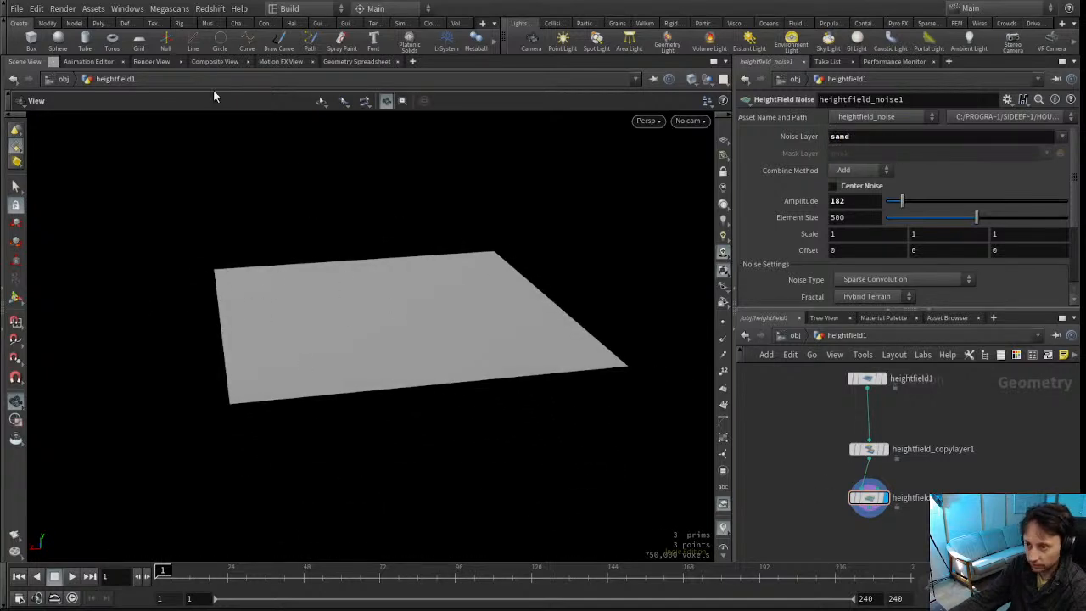
# Raise the noise amplitude to 415 while checking the sand layer's values in the Geometry Spreadsheet, and return to the scene view
pyautogui.click(357, 61)
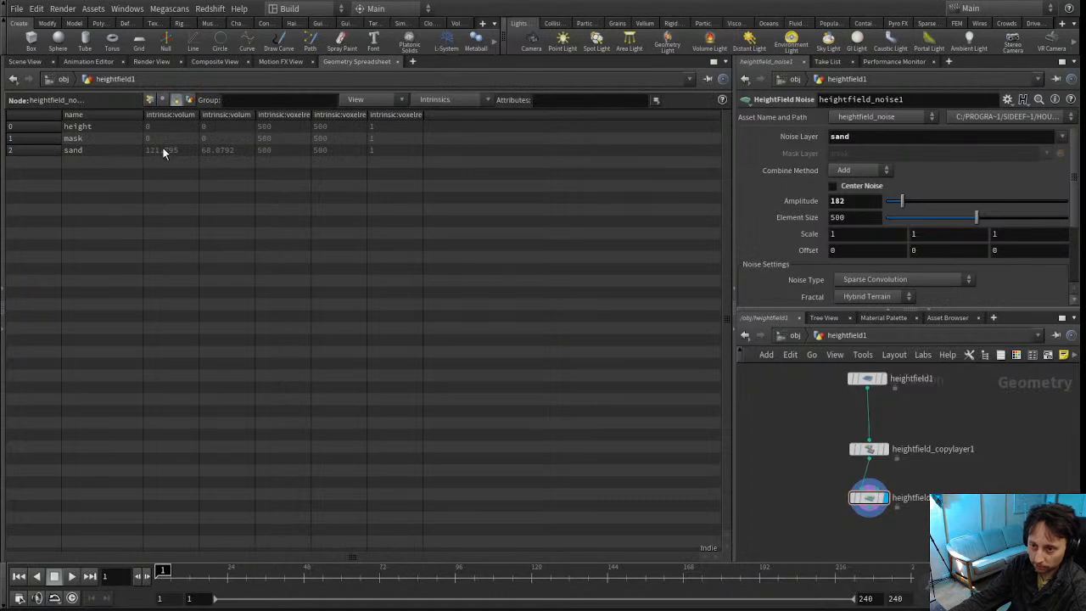
pyautogui.moveTo(903, 204); pyautogui.dragTo(930, 211)
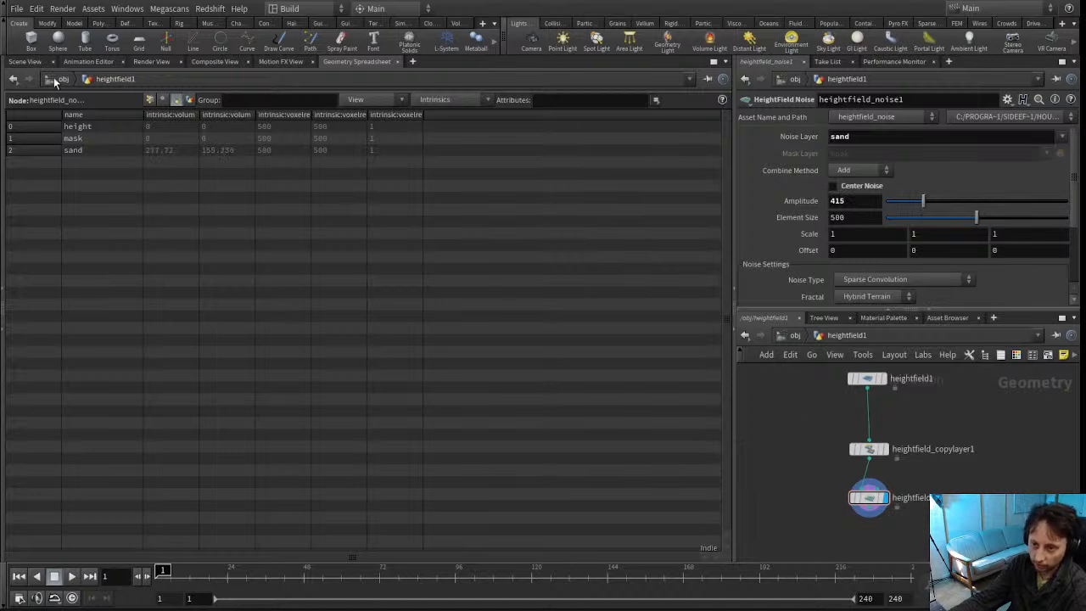
pyautogui.click(26, 62)
# Add a HeightField Isolate Layer node, connect it to the output of the sand noise node, and display it
pyautogui.moveTo(818, 495); pyautogui.dragTo(834, 438, button='middle')
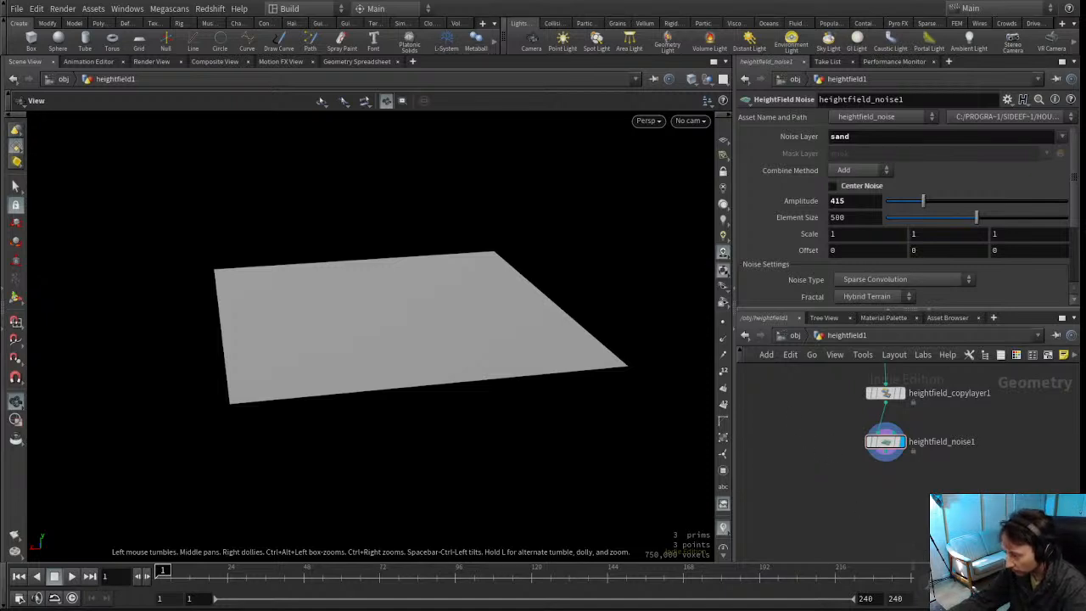
pyautogui.press('Return')
pyautogui.click(812, 478)
pyautogui.moveTo(812, 425); pyautogui.dragTo(878, 381, button='middle')
pyautogui.moveTo(861, 389); pyautogui.dragTo(875, 464)
pyautogui.press('Delete')
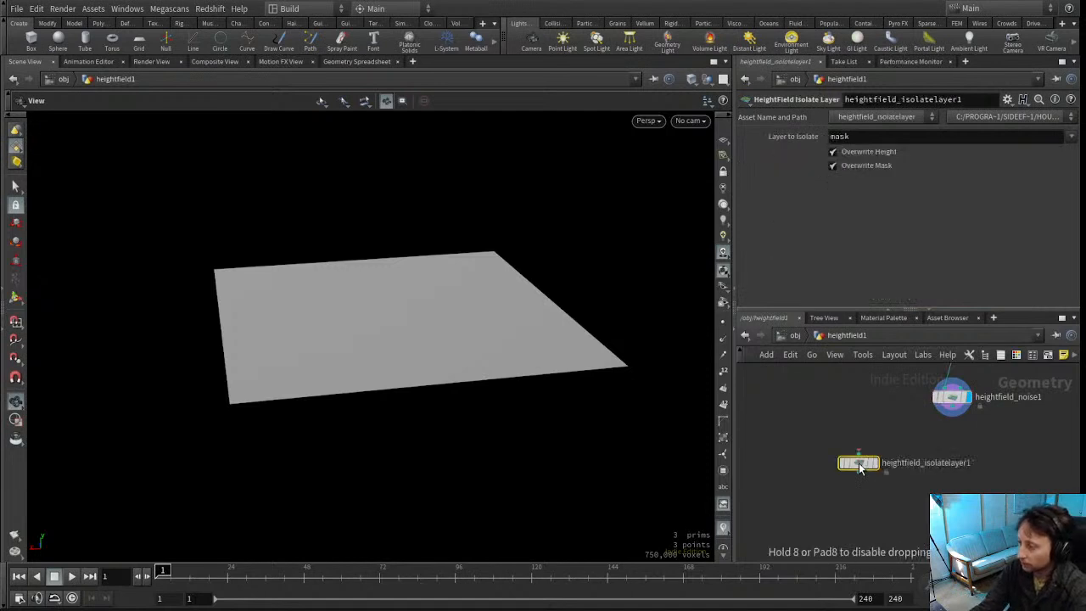
pyautogui.click(850, 462)
pyautogui.moveTo(844, 394); pyautogui.dragTo(836, 409, button='middle')
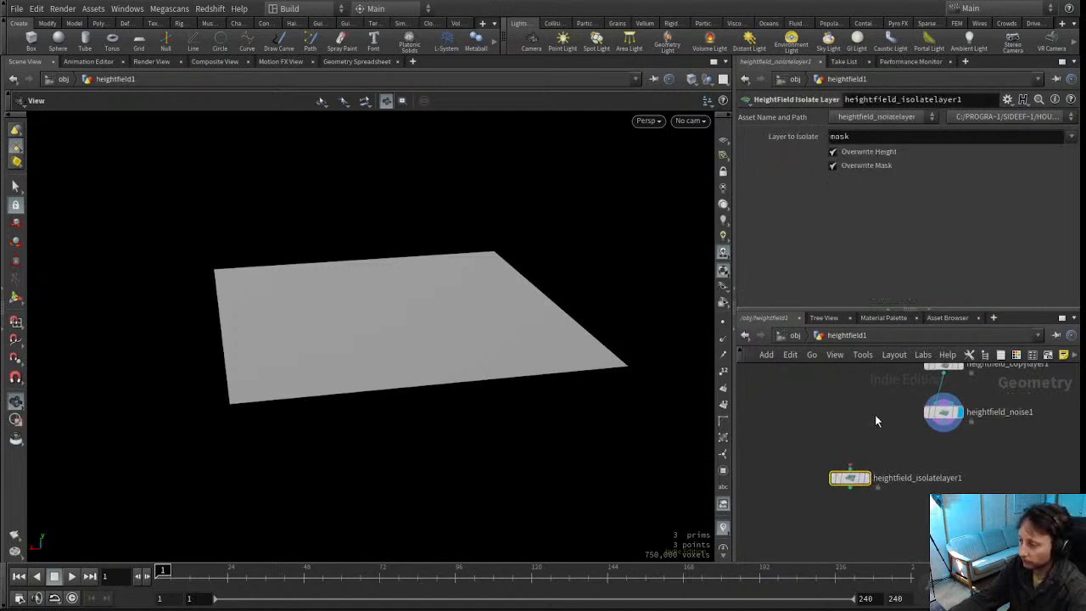
pyautogui.click(944, 432)
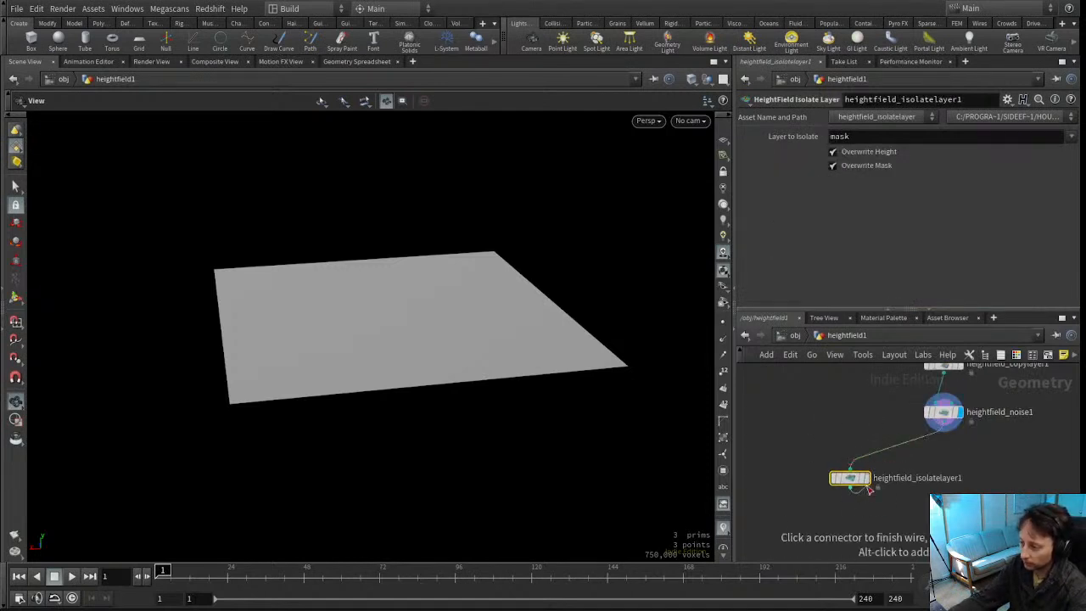
pyautogui.click(869, 490)
pyautogui.click(866, 479)
pyautogui.moveTo(851, 480); pyautogui.dragTo(844, 465)
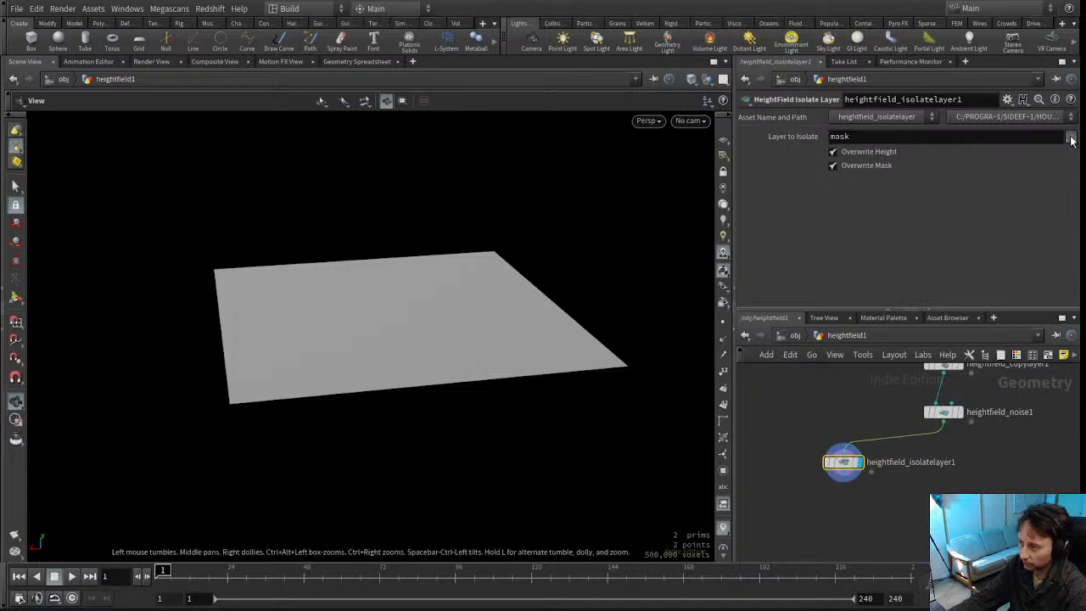
# Set the isolate node's layer to sand, turn off Overwrite Mask, and view the terrain
pyautogui.click(1080, 176)
pyautogui.moveTo(360, 219); pyautogui.dragTo(313, 257)
pyautogui.click(885, 167)
pyautogui.moveTo(386, 309); pyautogui.dragTo(671, 327)
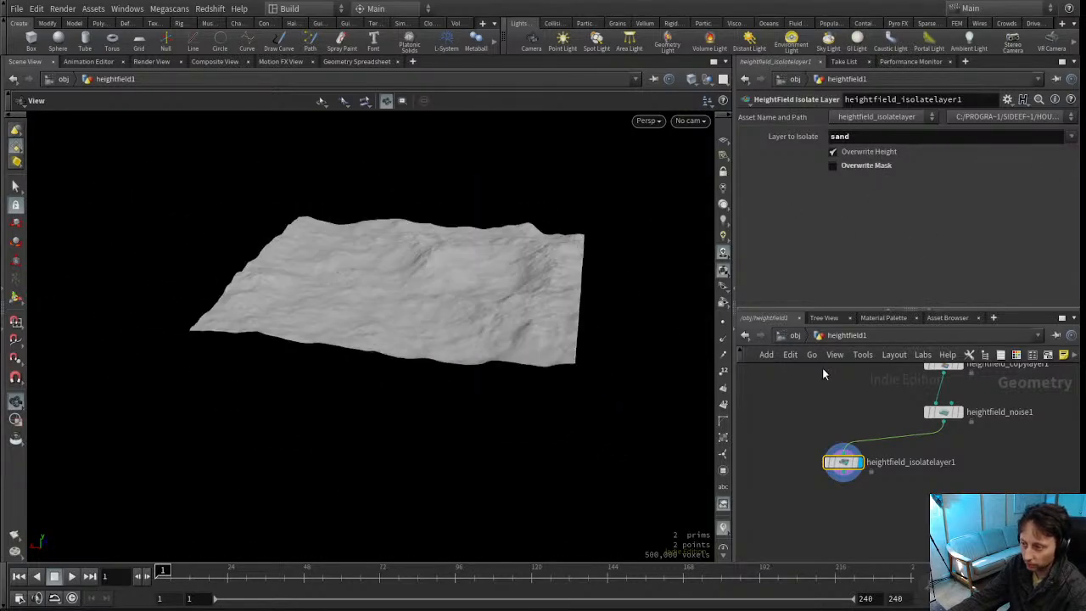
# Set the sand noise's amplitude to 131 and its element size to 142
pyautogui.click(944, 411)
pyautogui.moveTo(923, 201); pyautogui.dragTo(895, 202)
pyautogui.doubleClick(862, 203)
pyautogui.write('10')
pyautogui.press('Return')
pyautogui.moveTo(586, 400); pyautogui.dragTo(442, 471)
pyautogui.moveTo(892, 203); pyautogui.dragTo(899, 203)
pyautogui.moveTo(764, 467); pyautogui.dragTo(802, 440, button='middle')
pyautogui.moveTo(875, 475); pyautogui.dragTo(811, 509, button='middle')
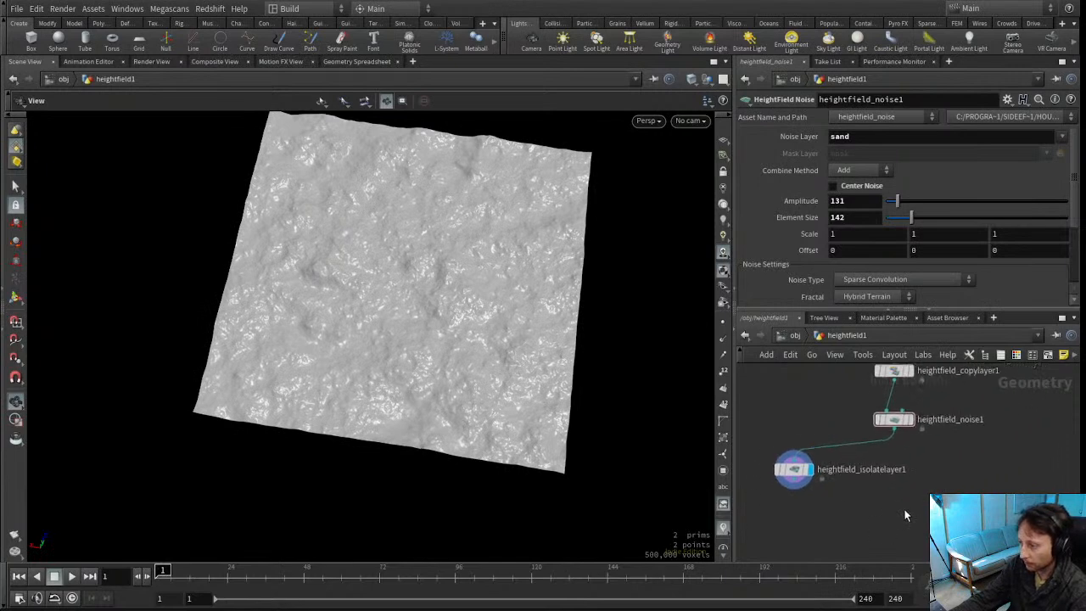
# Add a Dune Solver node, connect it after the sand noise node, and display its result
pyautogui.click(911, 419)
pyautogui.moveTo(923, 482); pyautogui.dragTo(976, 469, button='middle')
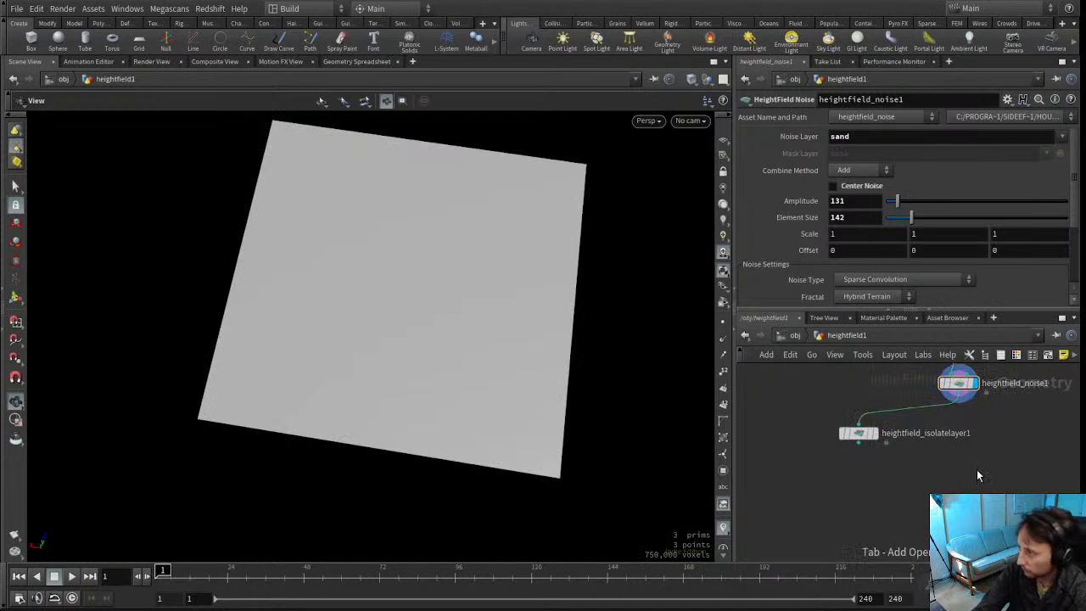
pyautogui.press('Return')
pyautogui.press('Return')
pyautogui.moveTo(959, 400); pyautogui.dragTo(959, 493)
pyautogui.moveTo(987, 429); pyautogui.dragTo(1007, 447, button='middle')
pyautogui.click(842, 472)
pyautogui.click(963, 486)
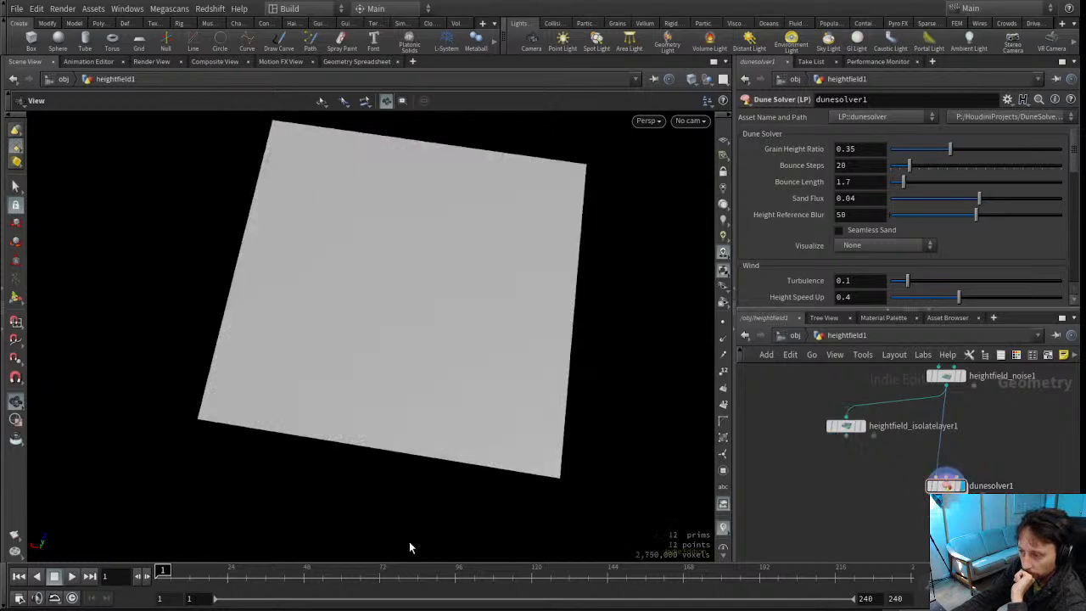
# Check the dune solver's terrain at frame 25 and return to frame 1
pyautogui.moveTo(432, 439); pyautogui.dragTo(358, 374)
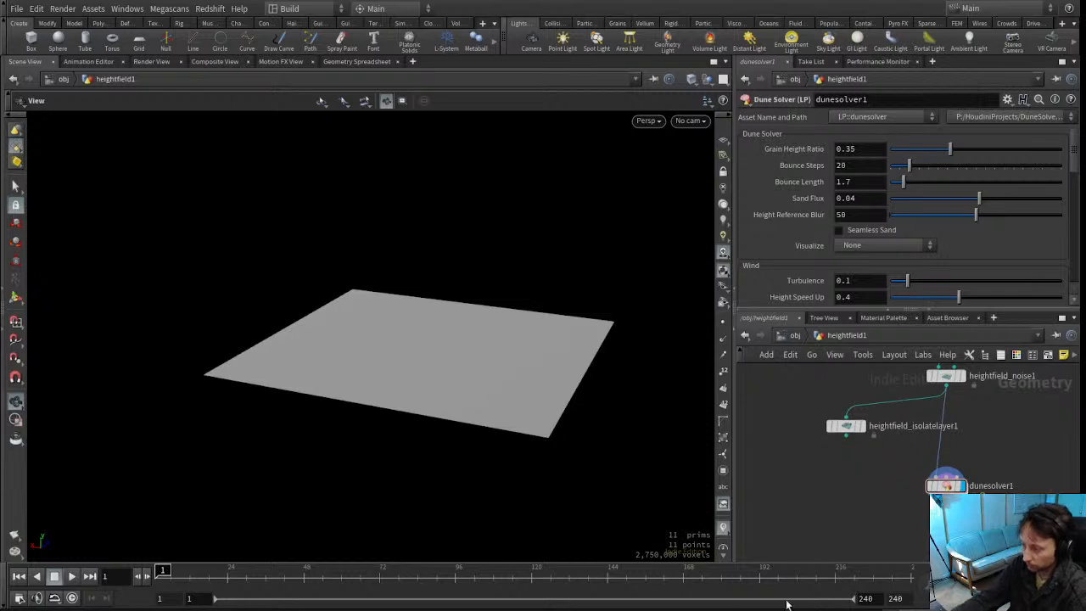
pyautogui.moveTo(492, 364); pyautogui.dragTo(456, 384)
pyautogui.click(231, 570)
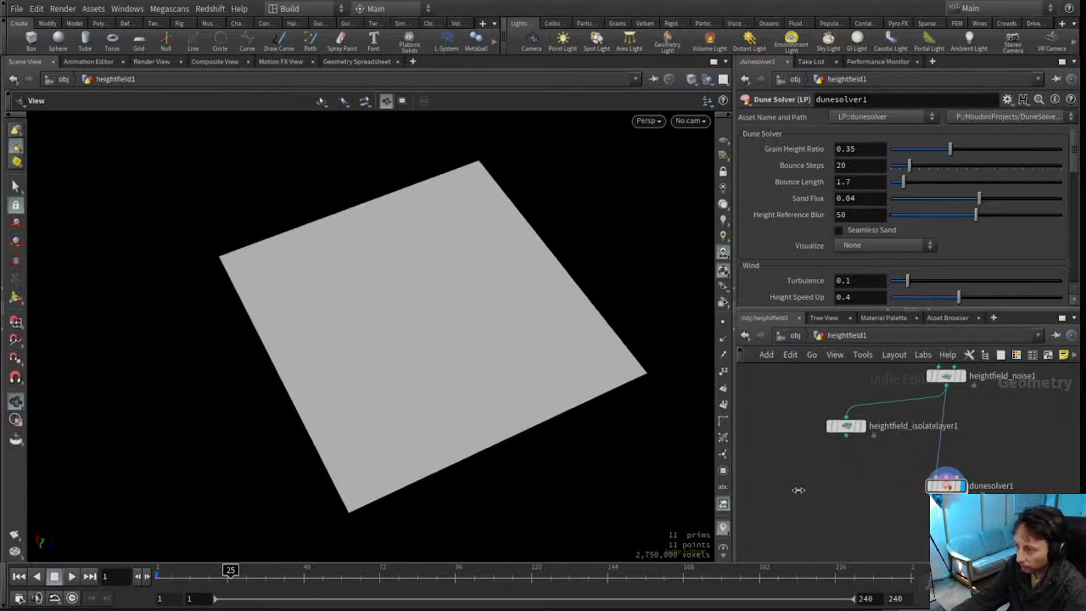
pyautogui.click(19, 577)
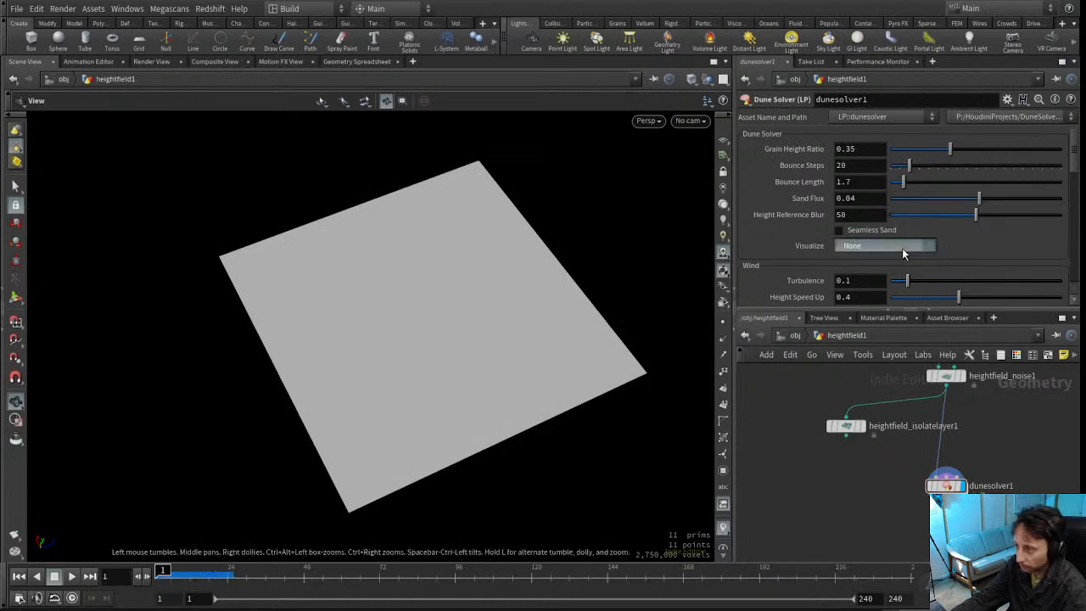
pyautogui.moveTo(529, 357); pyautogui.dragTo(323, 340)
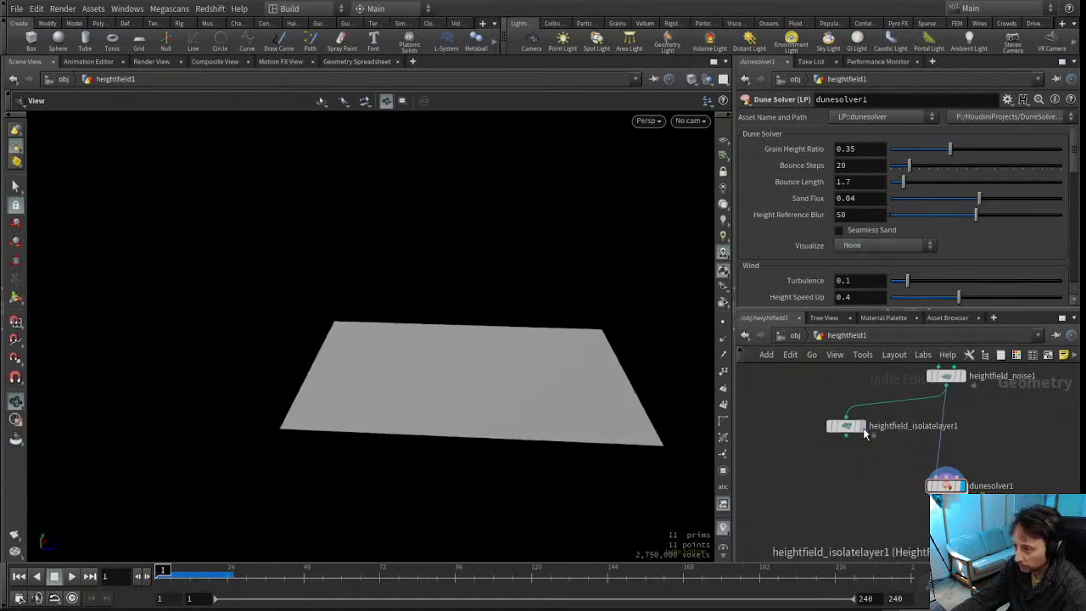
# Add a second copy to the copy layer node, from mask to a destination layer named bedrock
pyautogui.moveTo(893, 459); pyautogui.dragTo(816, 525, button='middle')
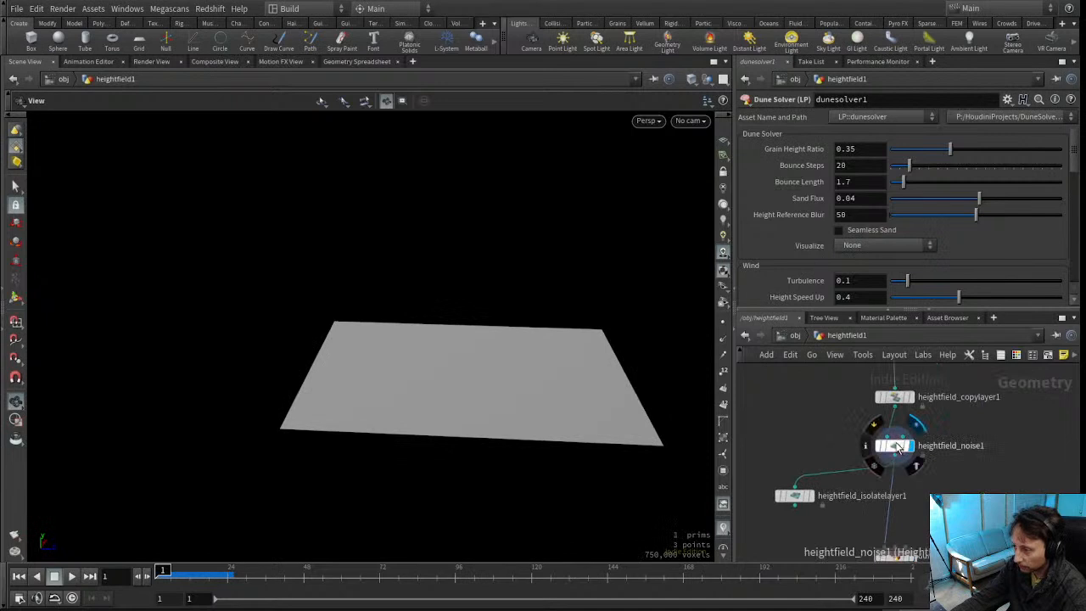
pyautogui.click(899, 446)
pyautogui.scroll(-3, 808, 431)
pyautogui.moveTo(842, 399); pyautogui.dragTo(848, 425, button='middle')
pyautogui.moveTo(809, 310); pyautogui.dragTo(810, 272)
pyautogui.moveTo(795, 390); pyautogui.dragTo(841, 404, button='middle')
pyautogui.scroll(3, 874, 428)
pyautogui.click(900, 416)
pyautogui.scroll(-2, 800, 404)
pyautogui.click(851, 413)
pyautogui.click(901, 414)
pyautogui.click(915, 138)
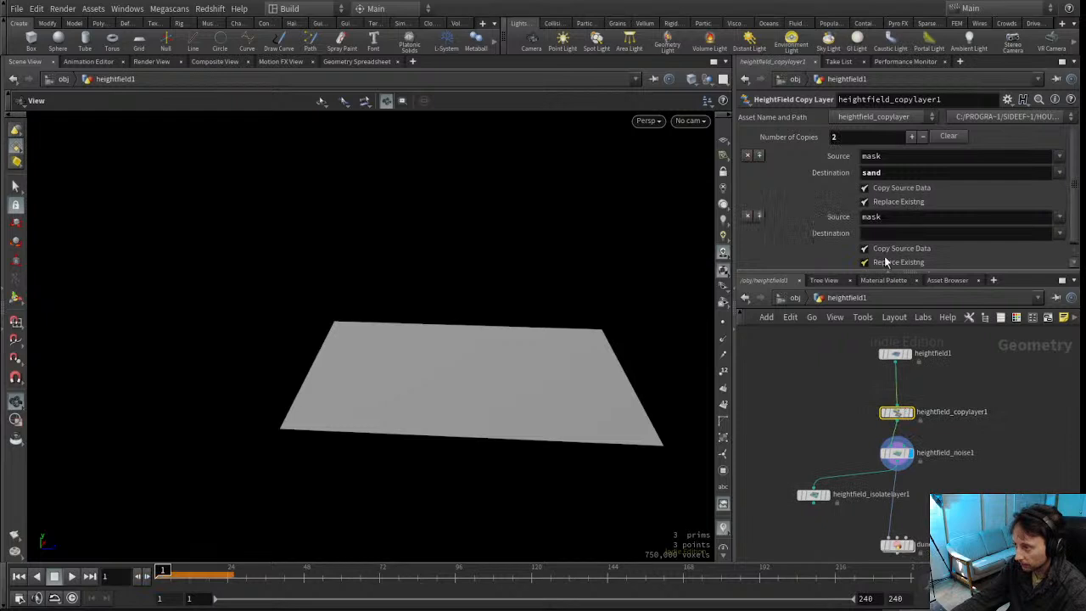
pyautogui.click(900, 233)
pyautogui.write('bedrock')
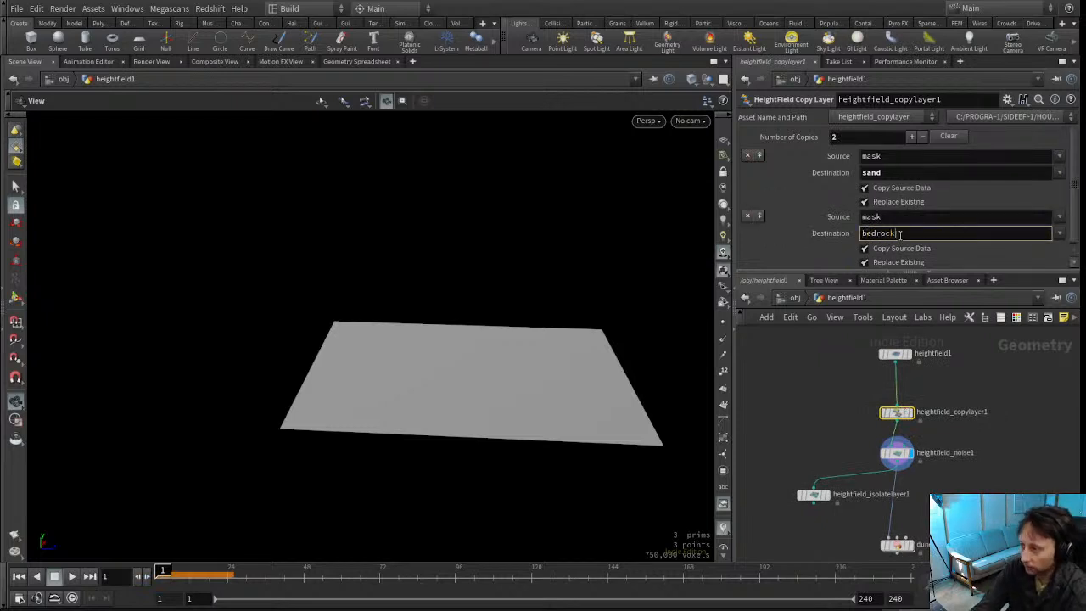
pyautogui.press('Return')
pyautogui.click(824, 466)
# Display the dune solver's result with its parameters and inspect the terrain surface up close
pyautogui.moveTo(827, 512); pyautogui.dragTo(829, 458, button='middle')
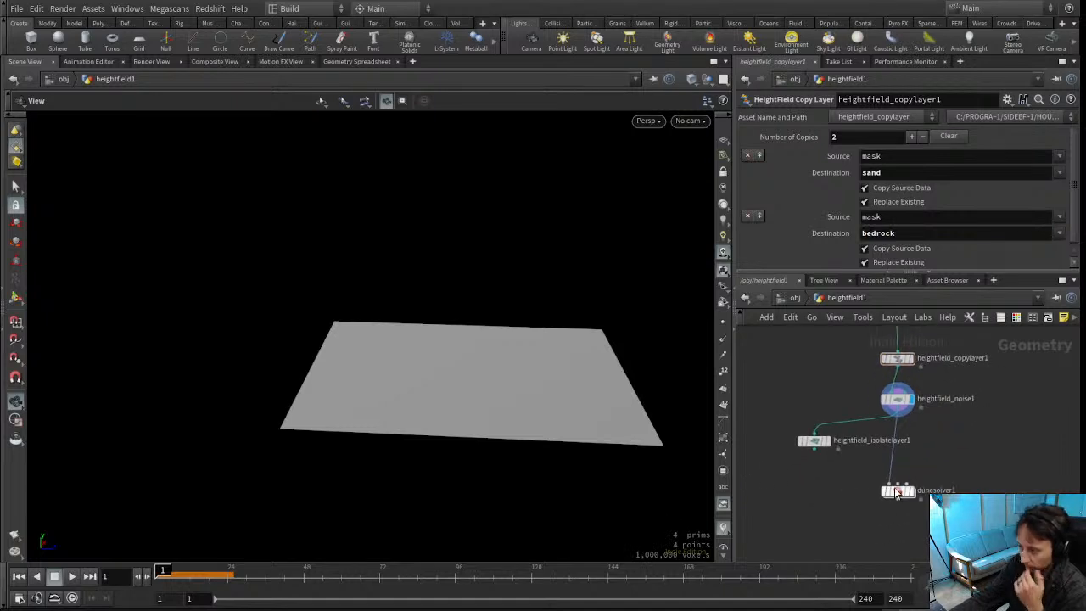
pyautogui.click(913, 492)
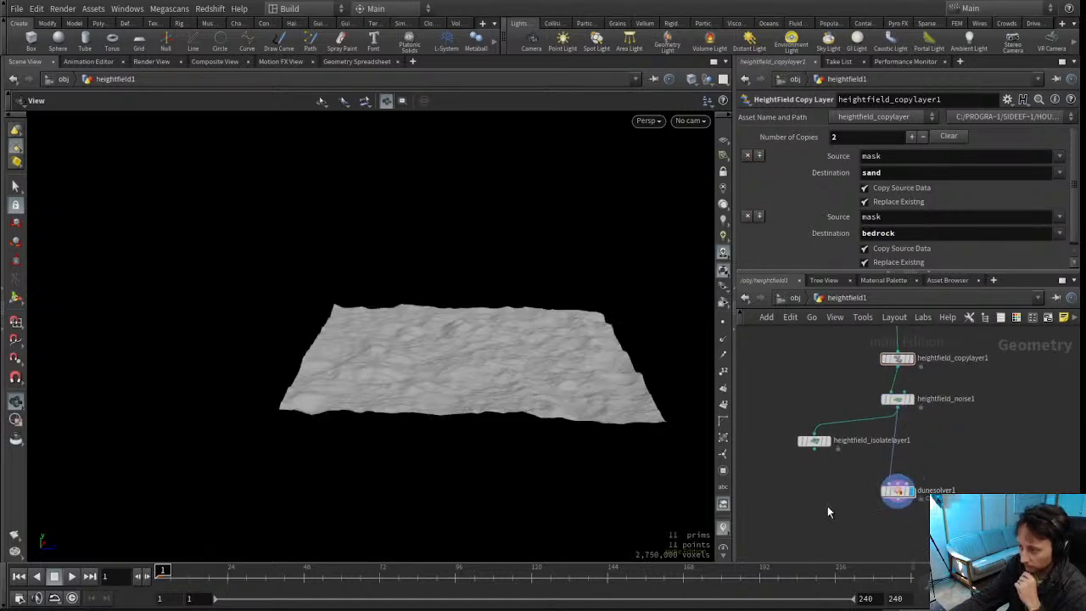
pyautogui.click(898, 491)
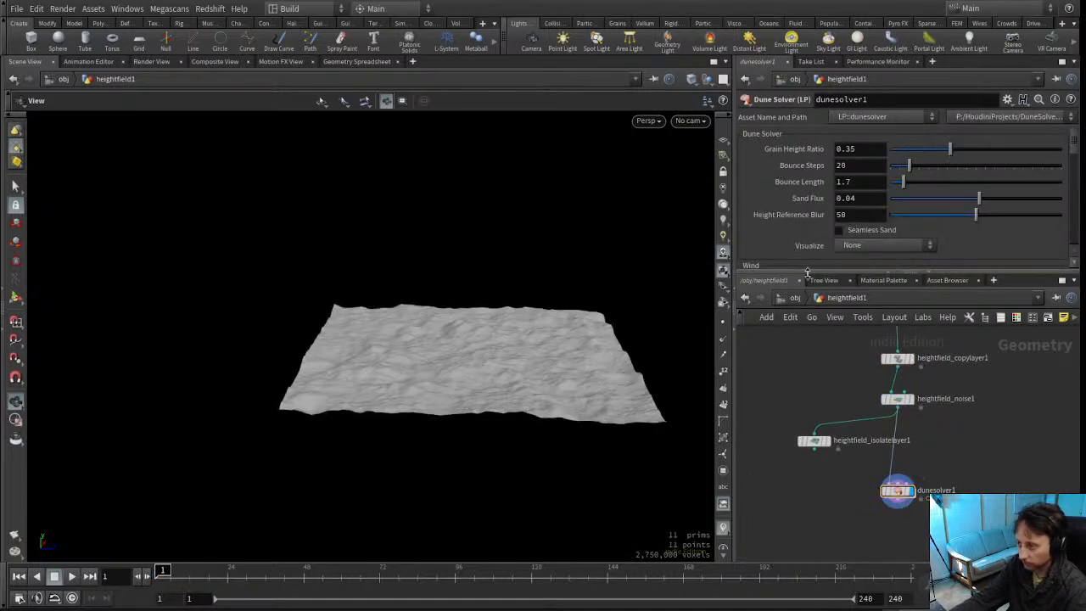
pyautogui.moveTo(806, 276); pyautogui.dragTo(806, 316)
pyautogui.moveTo(819, 544); pyautogui.dragTo(832, 479, button='middle')
pyautogui.moveTo(492, 331); pyautogui.dragTo(422, 431)
pyautogui.scroll(5, 506, 398)
pyautogui.scroll(-5, 543, 314)
pyautogui.scroll(3, 423, 431)
pyautogui.moveTo(422, 431); pyautogui.dragTo(393, 438, button='middle')
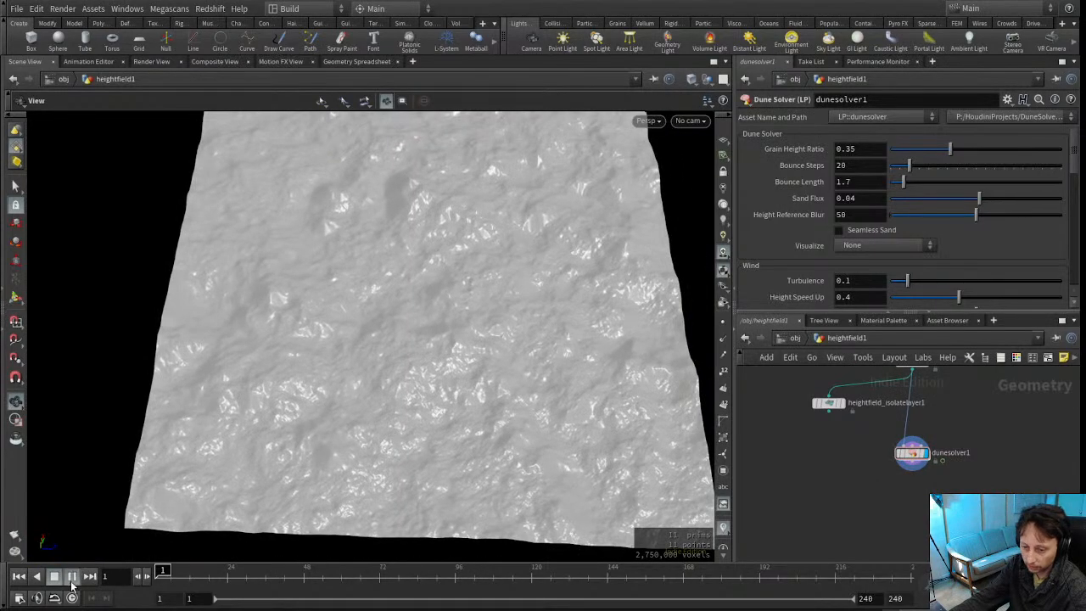
# Play the dune simulation while inspecting the terrain, and return to frame 1
pyautogui.click(72, 578)
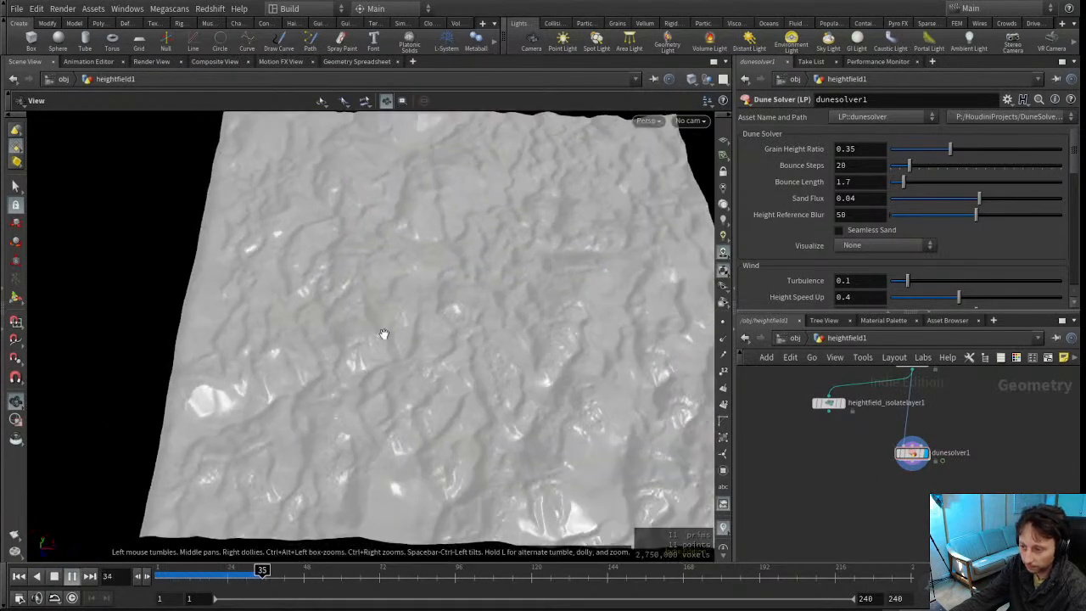
pyautogui.moveTo(382, 326); pyautogui.dragTo(247, 359, button='right')
pyautogui.moveTo(503, 358); pyautogui.dragTo(436, 412)
pyautogui.moveTo(339, 576); pyautogui.dragTo(156, 576)
# Make room below the heightfield node and insert a second HeightField Noise node before the copy layer node
pyautogui.moveTo(826, 442); pyautogui.dragTo(805, 530, button='middle')
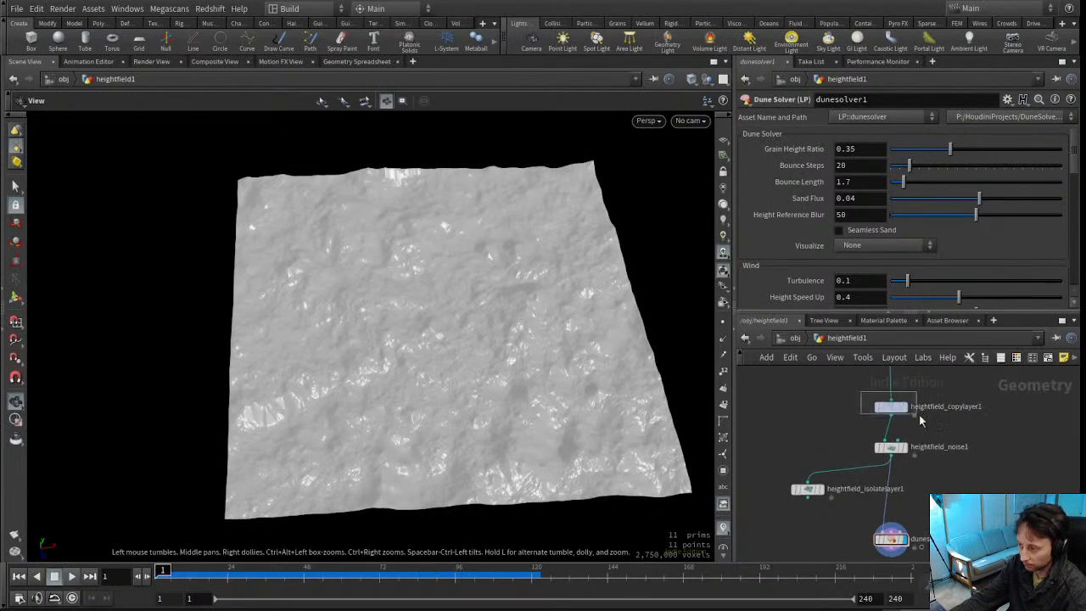
pyautogui.moveTo(889, 410); pyautogui.dragTo(890, 411)
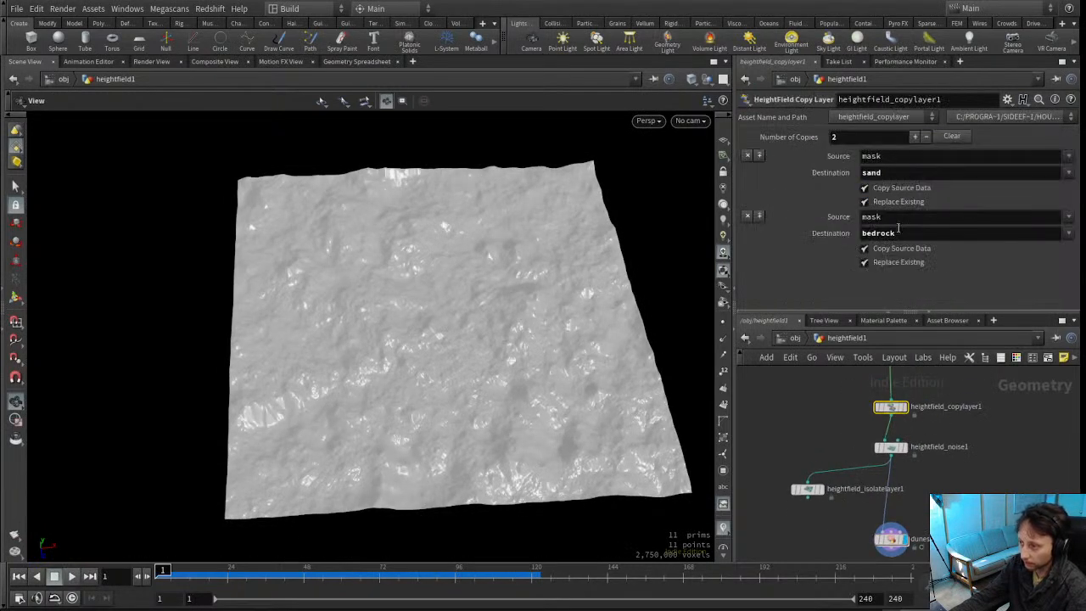
pyautogui.moveTo(831, 315); pyautogui.dragTo(828, 277)
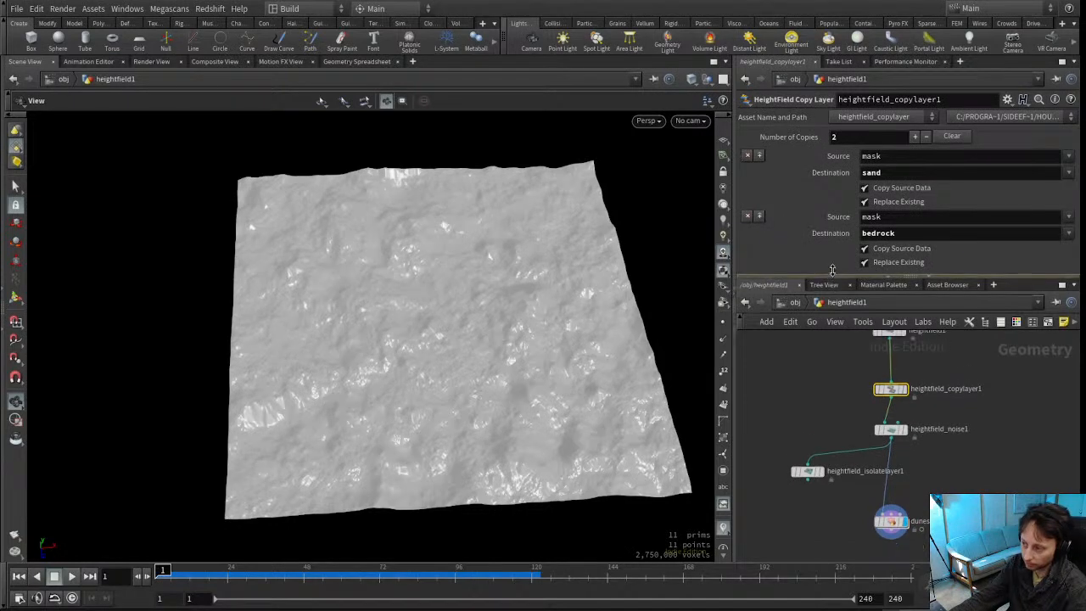
pyautogui.moveTo(801, 360); pyautogui.dragTo(791, 437, button='middle')
pyautogui.moveTo(860, 396); pyautogui.dragTo(862, 355)
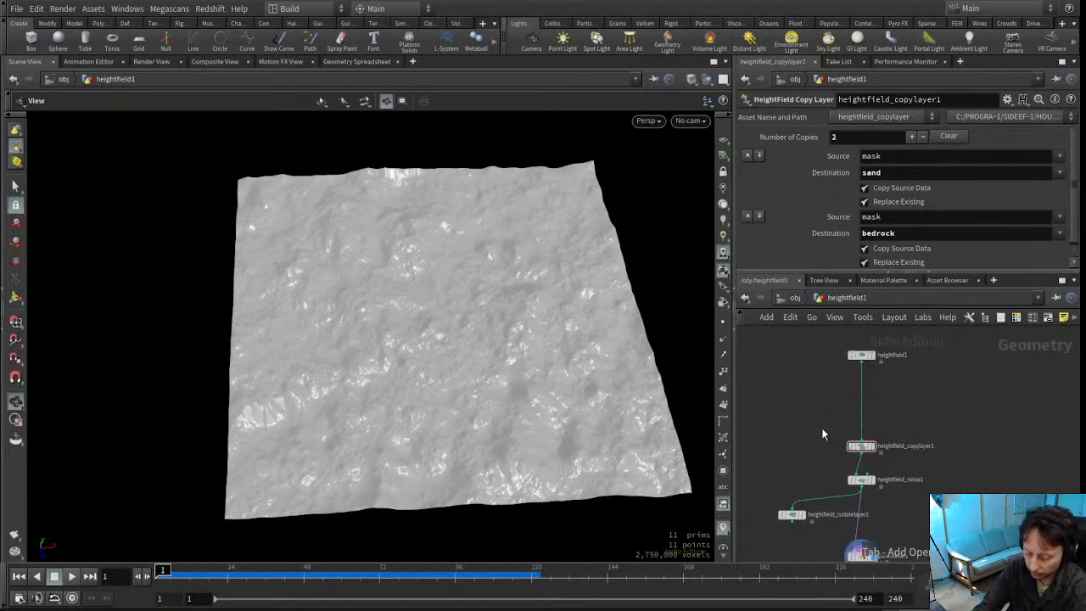
pyautogui.moveTo(816, 421)
pyautogui.mouseDown(button='middle')
pyautogui.moveTo(834, 435)
pyautogui.moveTo(843, 412)
pyautogui.moveTo(832, 429)
pyautogui.mouseUp(button='middle')
pyautogui.moveTo(465, 355); pyautogui.dragTo(459, 312)
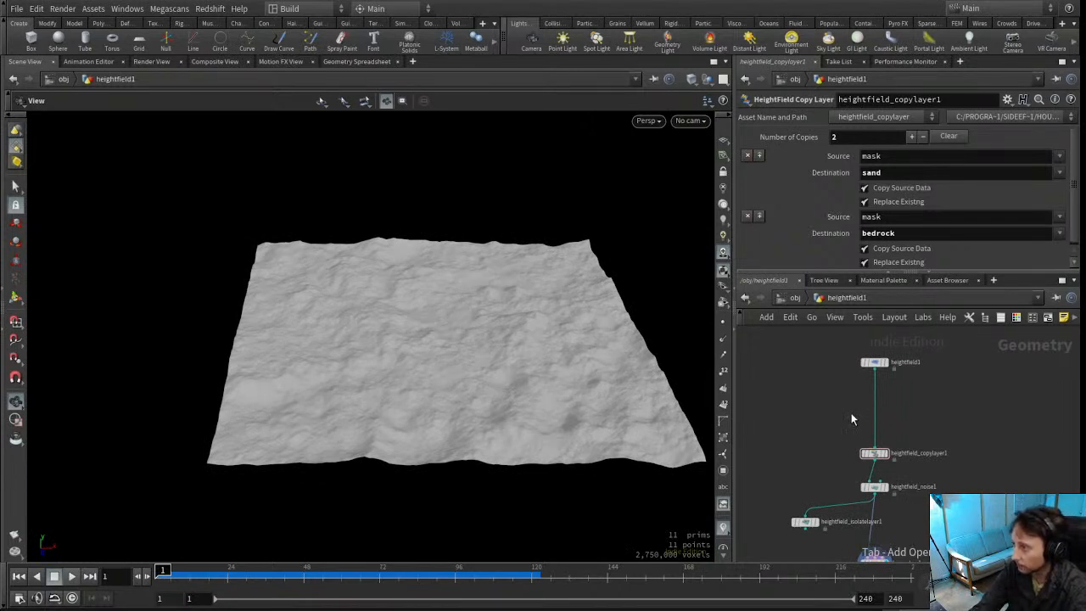
pyautogui.press('Return')
pyautogui.press('Return')
pyautogui.moveTo(851, 413); pyautogui.dragTo(879, 405)
pyautogui.moveTo(853, 401); pyautogui.dragTo(863, 368, button='middle')
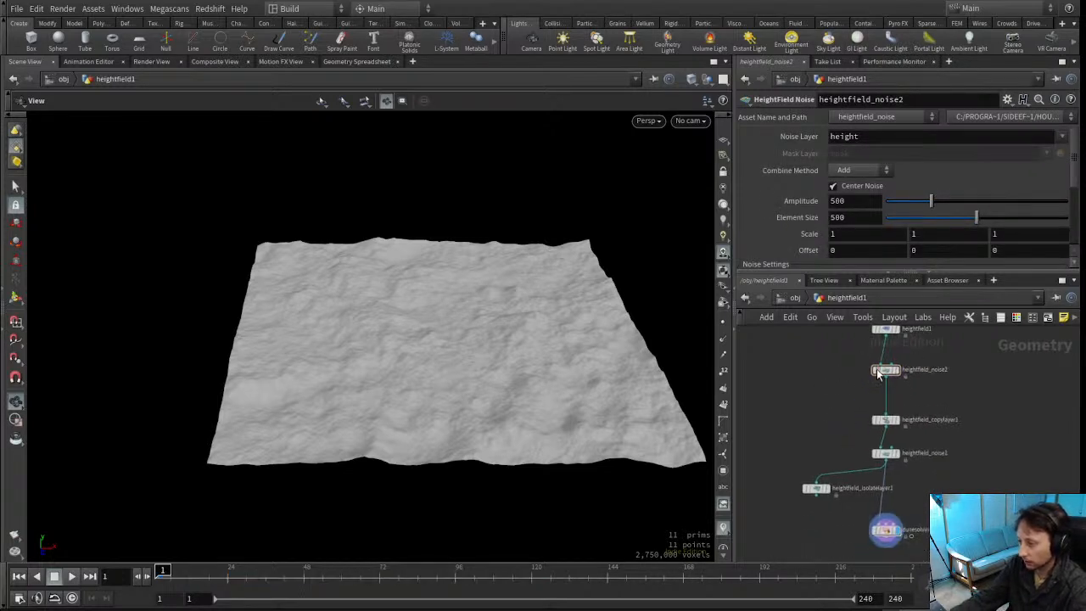
# Rewire the second noise node so it sits between the copy layer node and the sand noise node
pyautogui.moveTo(890, 371); pyautogui.dragTo(1001, 429)
pyautogui.moveTo(889, 420); pyautogui.dragTo(892, 353)
pyautogui.moveTo(994, 427); pyautogui.dragTo(888, 384)
# Set the second noise node's noise layer to bedrock
pyautogui.click(886, 385)
pyautogui.doubleClick(896, 138)
pyautogui.write('bedrock')
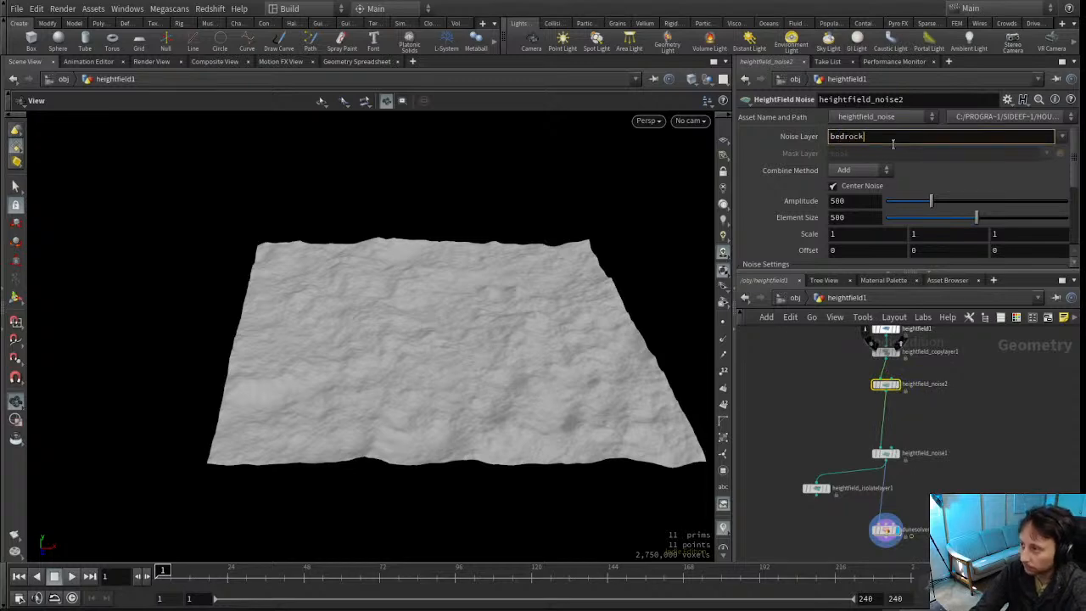
pyautogui.press('Return')
# Connect the isolate layer node to the second noise node, display it, and set its isolated layer to bedrock
pyautogui.scroll(2, 861, 407)
pyautogui.moveTo(853, 408); pyautogui.dragTo(841, 483, button='middle')
pyautogui.click(901, 449)
pyautogui.moveTo(492, 364); pyautogui.dragTo(509, 422)
pyautogui.moveTo(845, 460); pyautogui.dragTo(888, 372, button='middle')
pyautogui.moveTo(929, 383); pyautogui.dragTo(815, 410)
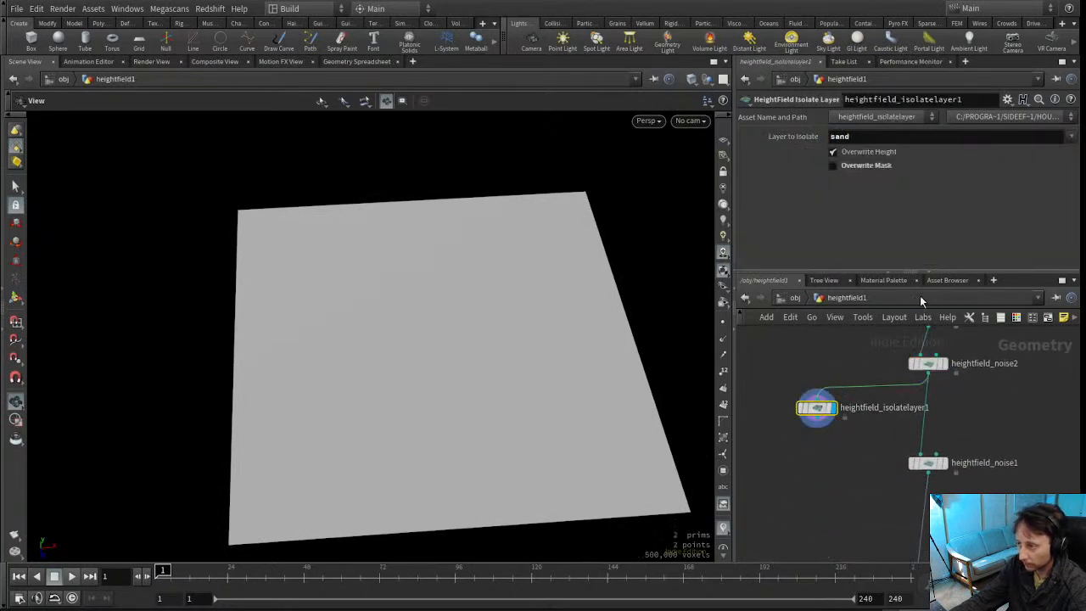
pyautogui.moveTo(421, 345); pyautogui.dragTo(396, 305)
pyautogui.moveTo(891, 345); pyautogui.dragTo(869, 436, button='middle')
# Set the bedrock noise's amplitude to 749 and element size to 716, keeping Center Noise on, and inspect the terrain
pyautogui.click(906, 455)
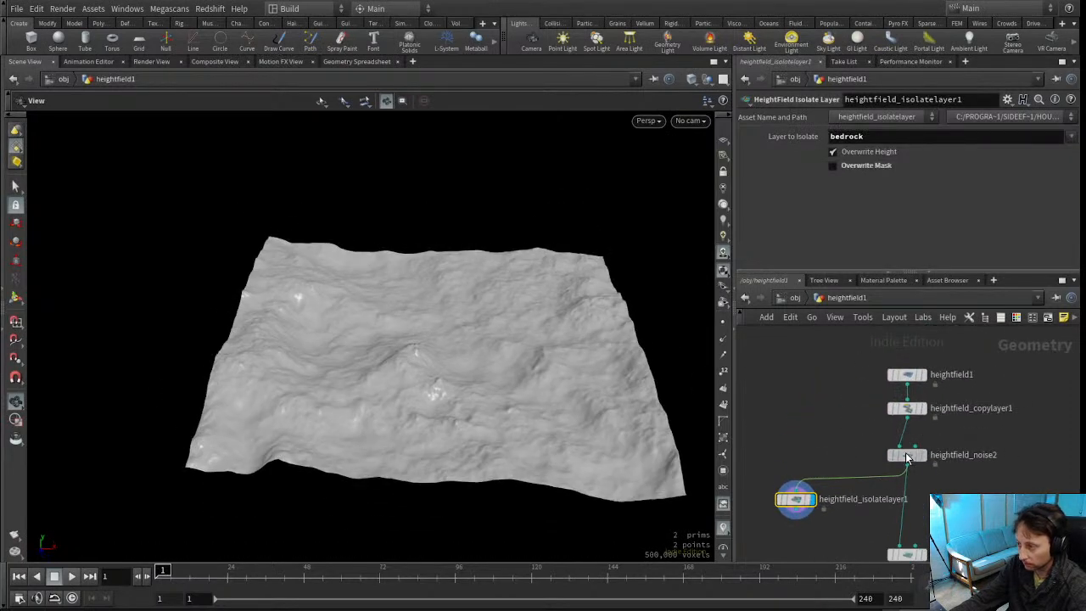
pyautogui.click(872, 188)
pyautogui.click(871, 188)
pyautogui.moveTo(488, 369); pyautogui.dragTo(395, 363)
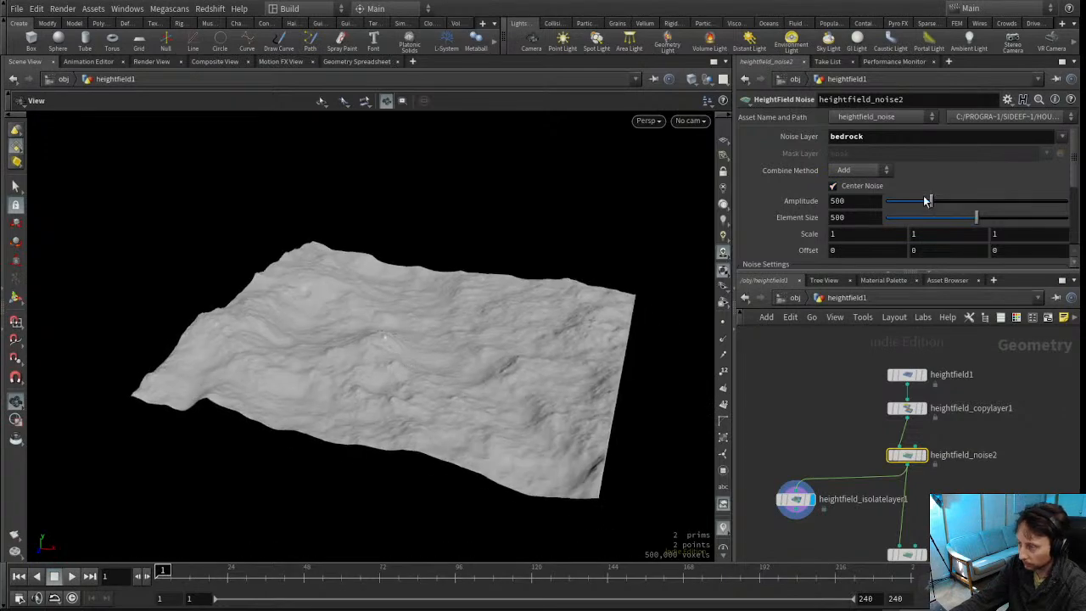
pyautogui.moveTo(928, 206); pyautogui.dragTo(1004, 221)
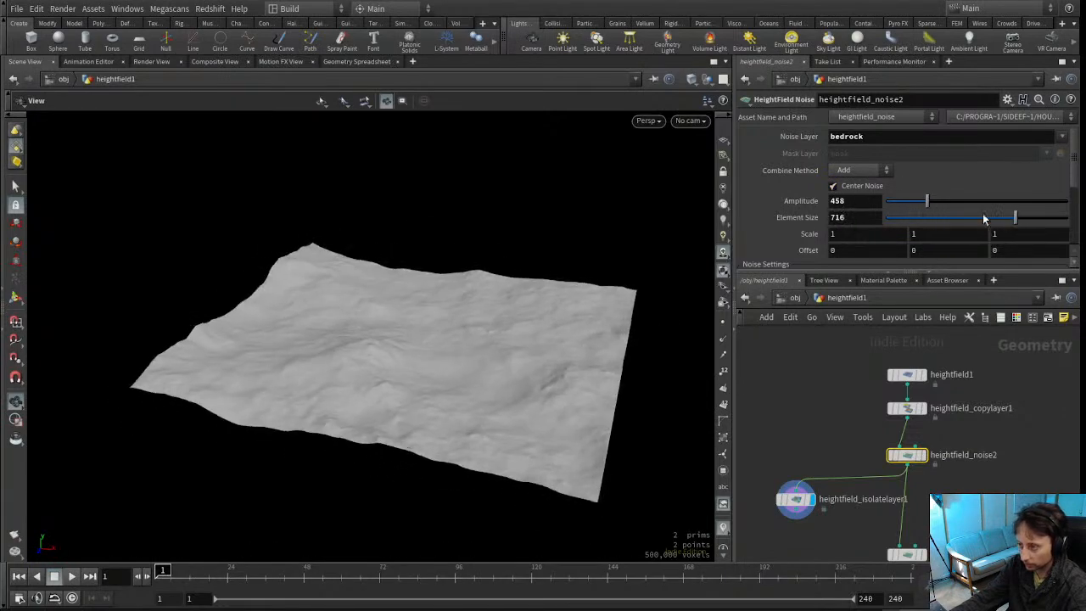
pyautogui.moveTo(935, 202); pyautogui.dragTo(955, 209)
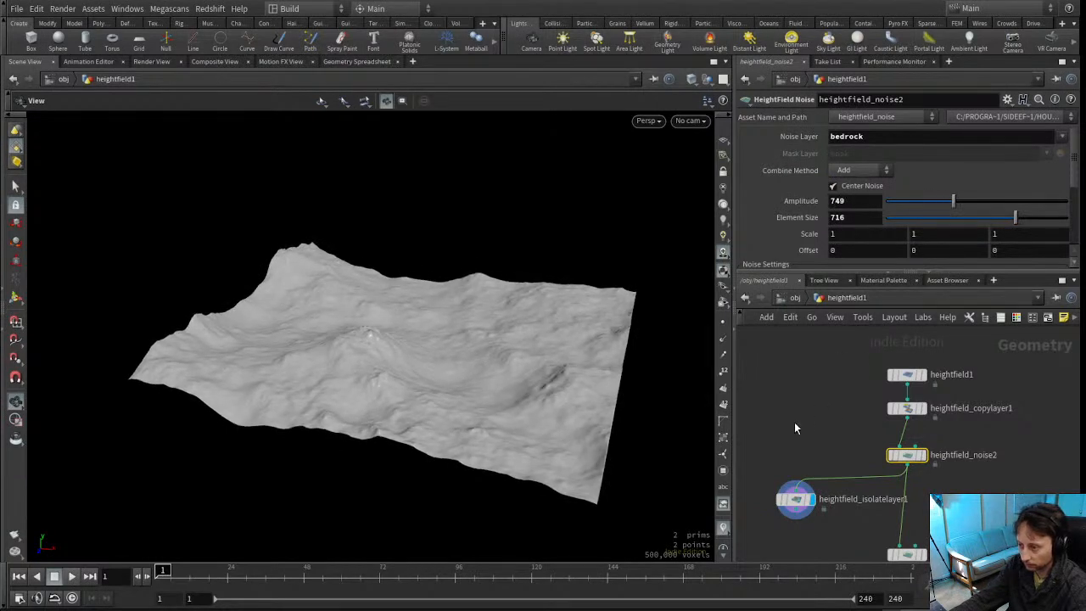
pyautogui.scroll(-3, 813, 419)
pyautogui.moveTo(811, 427); pyautogui.dragTo(820, 404, button='middle')
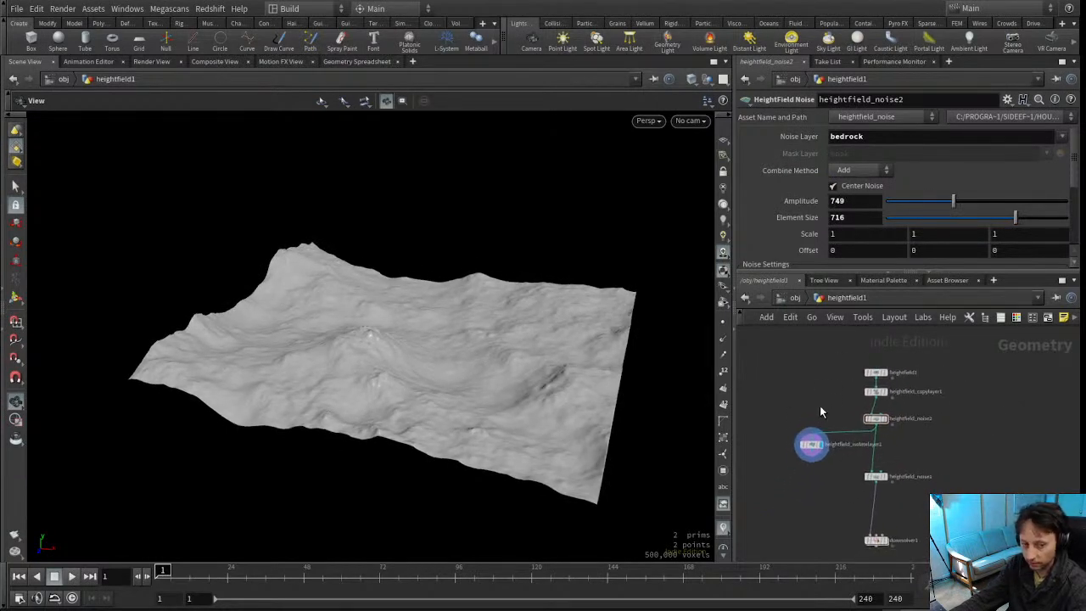
pyautogui.moveTo(560, 378); pyautogui.dragTo(424, 396)
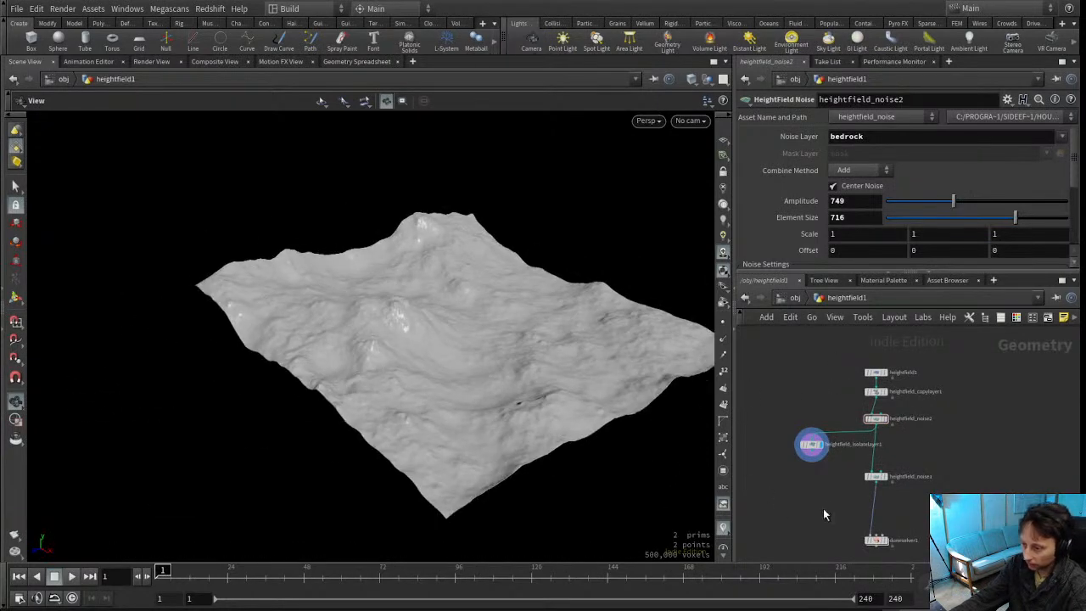
# Set the bedrock noise's element size to 538 and its Y offset to 105.3
pyautogui.moveTo(830, 494); pyautogui.dragTo(840, 480, button='middle')
pyautogui.moveTo(471, 381); pyautogui.dragTo(509, 407)
pyautogui.moveTo(1016, 218); pyautogui.dragTo(983, 224)
pyautogui.moveTo(509, 390); pyautogui.dragTo(598, 293)
pyautogui.moveTo(936, 250); pyautogui.dragTo(1031, 249, button='middle')
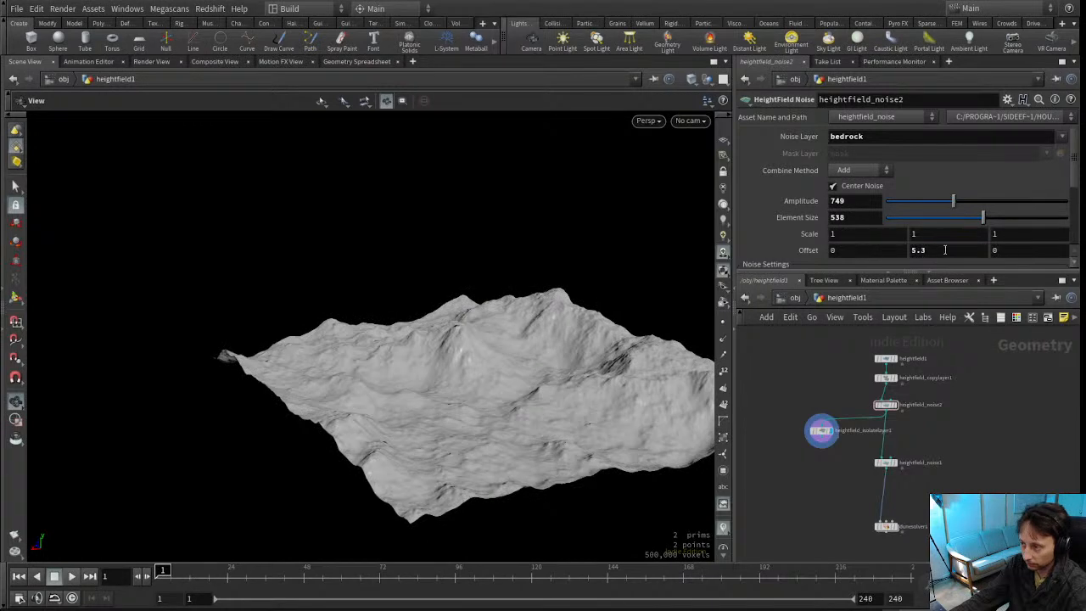
pyautogui.moveTo(954, 181)
pyautogui.mouseDown(button='middle')
pyautogui.moveTo(999, 185)
pyautogui.moveTo(963, 195)
pyautogui.mouseUp(button='middle')
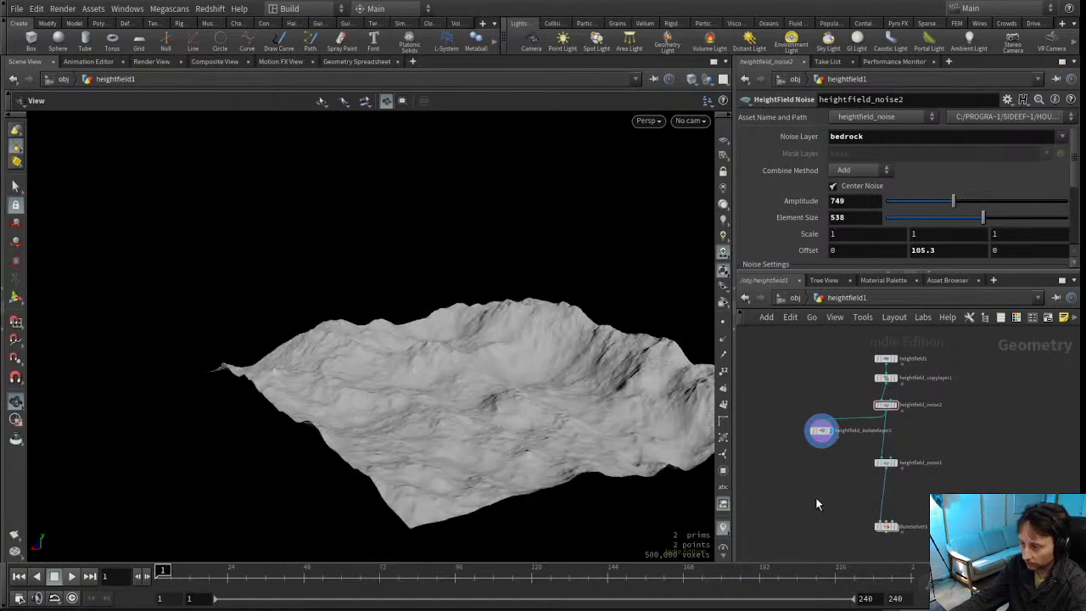
pyautogui.scroll(3, 823, 465)
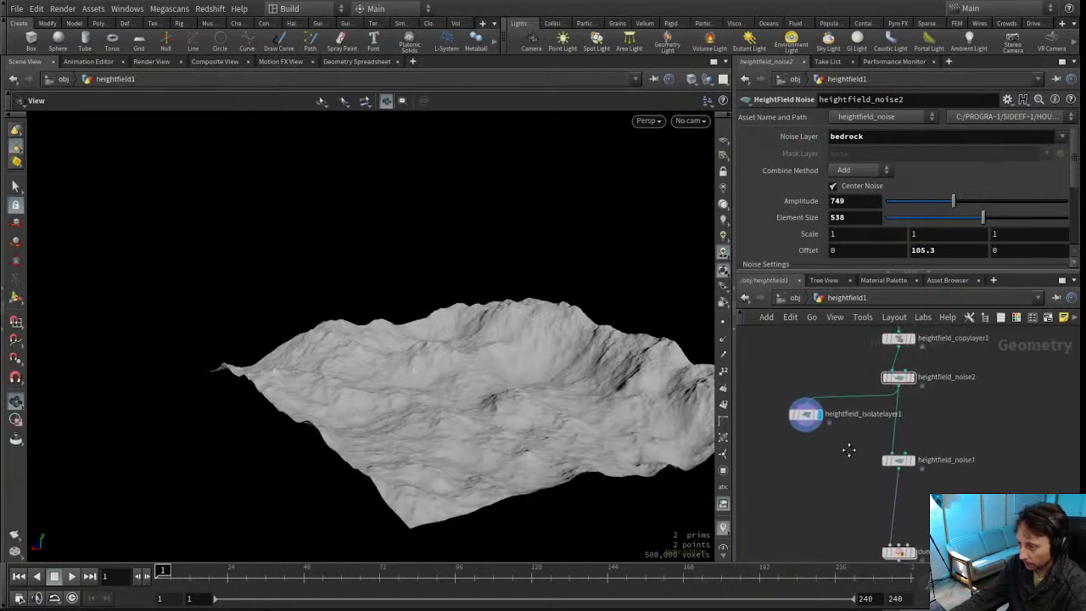
# Set the isolate layer node to sand and rewire its input to the output of the sand noise node
pyautogui.click(797, 435)
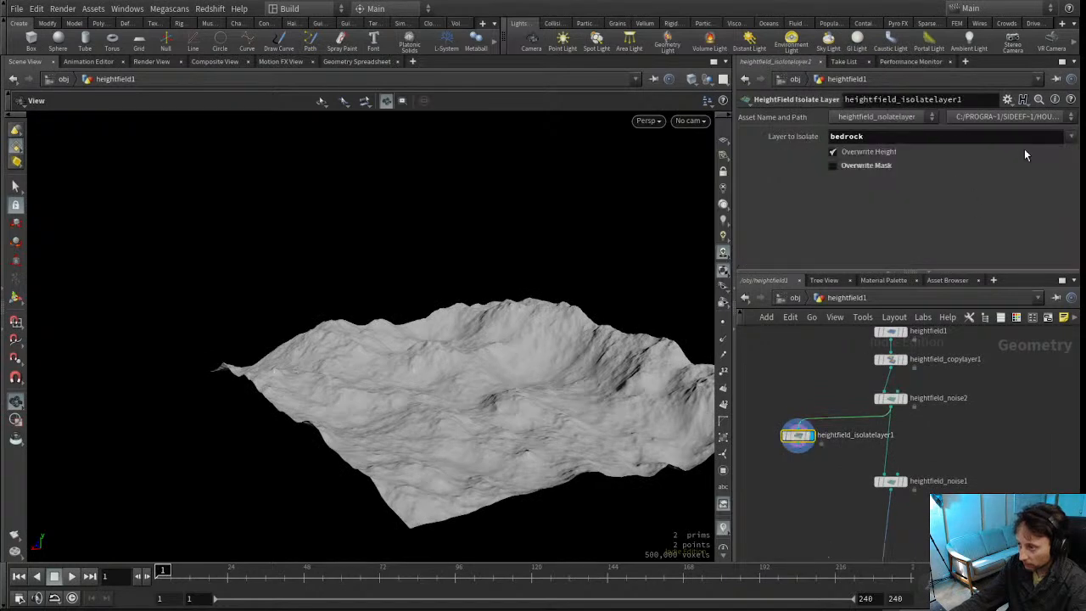
pyautogui.click(1027, 224)
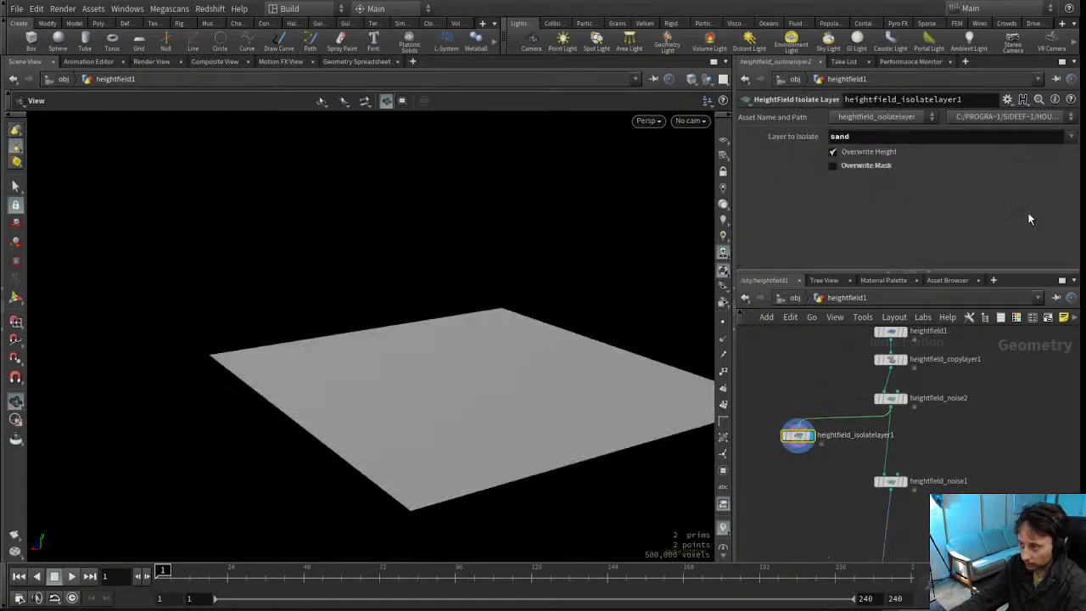
pyautogui.click(892, 398)
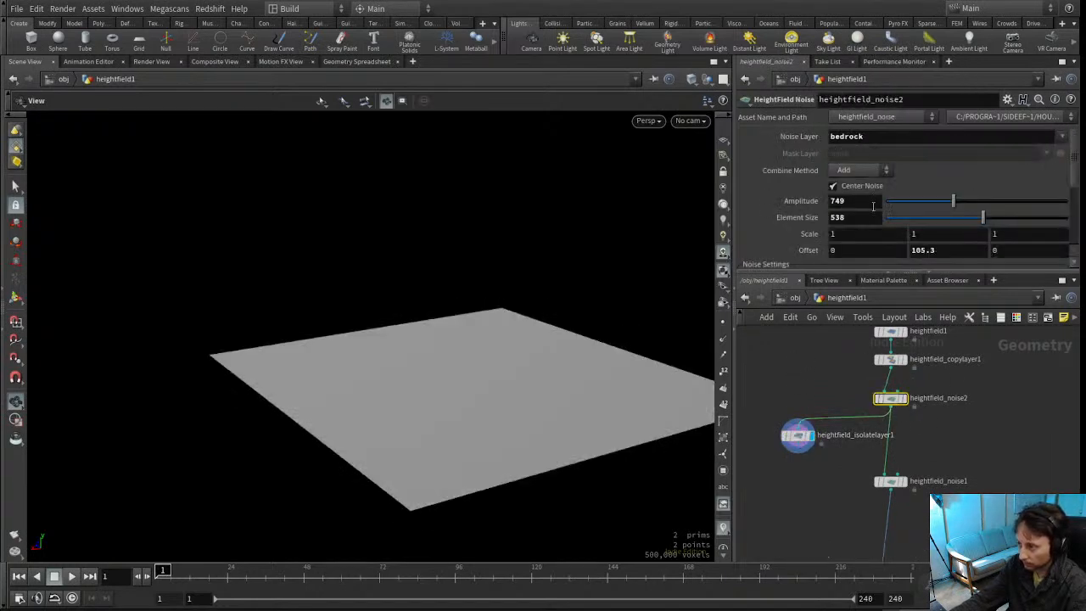
pyautogui.moveTo(891, 491); pyautogui.dragTo(810, 525)
pyautogui.moveTo(891, 484); pyautogui.dragTo(892, 458)
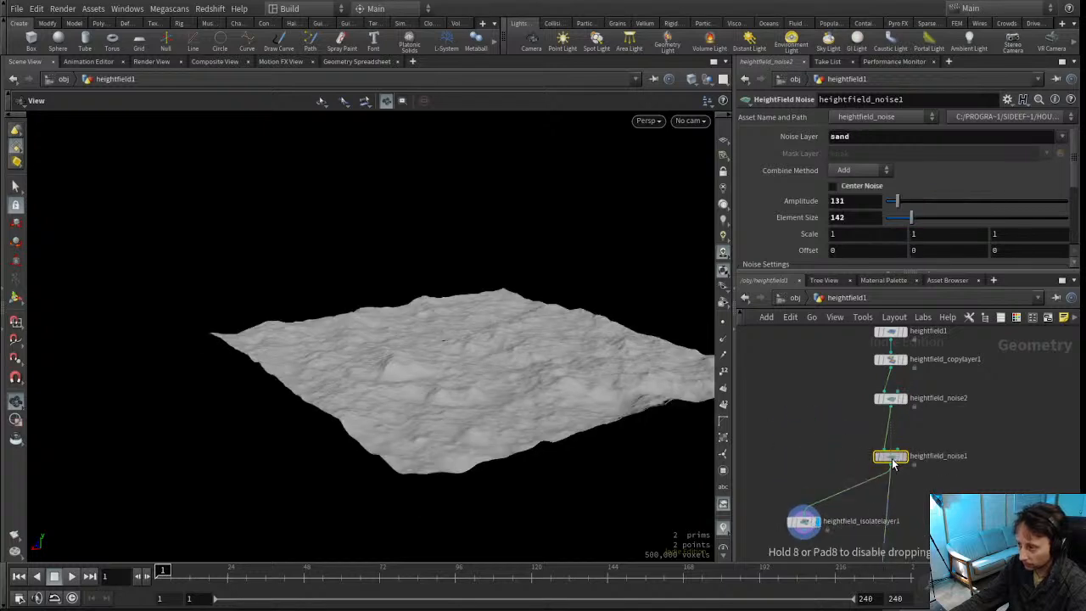
# Change the sand noise's noise type to Alligator and inspect the isolated sand layer
pyautogui.scroll(-4, 857, 194)
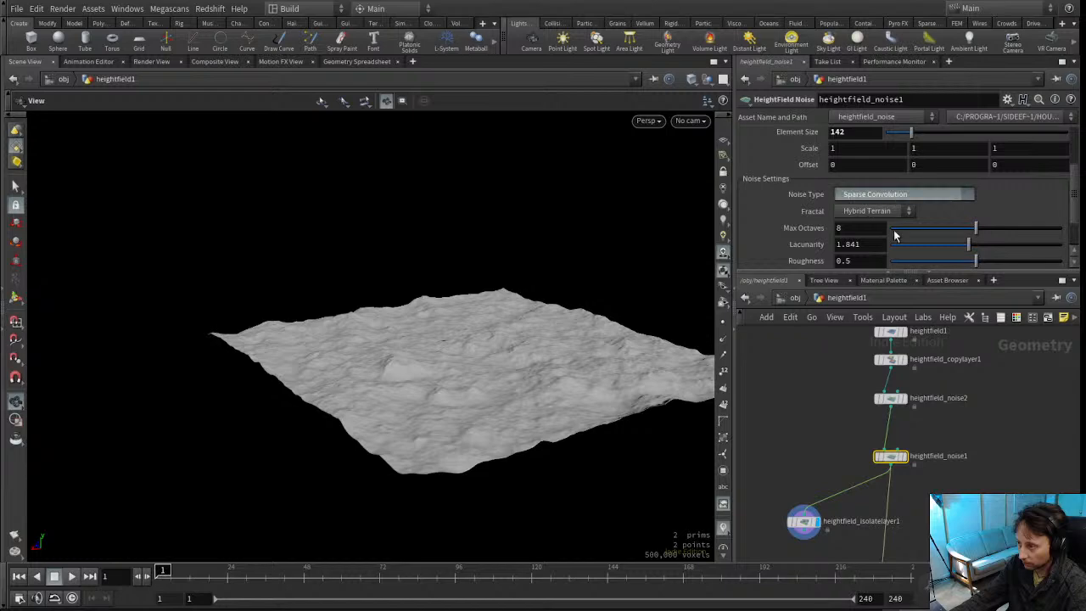
pyautogui.click(892, 373)
pyautogui.moveTo(511, 355); pyautogui.dragTo(594, 402)
pyautogui.moveTo(819, 465); pyautogui.dragTo(844, 410, button='middle')
pyautogui.moveTo(843, 497); pyautogui.dragTo(819, 461, button='middle')
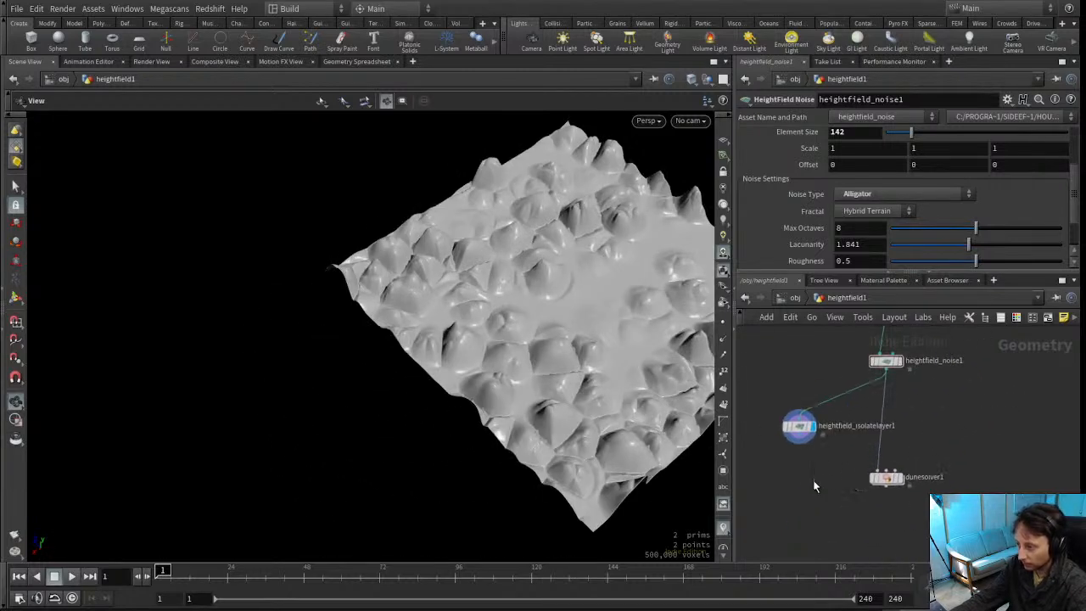
# Display the sand noise node and add an unconnected HeightField Visualize node below the isolate layer node
pyautogui.click(900, 359)
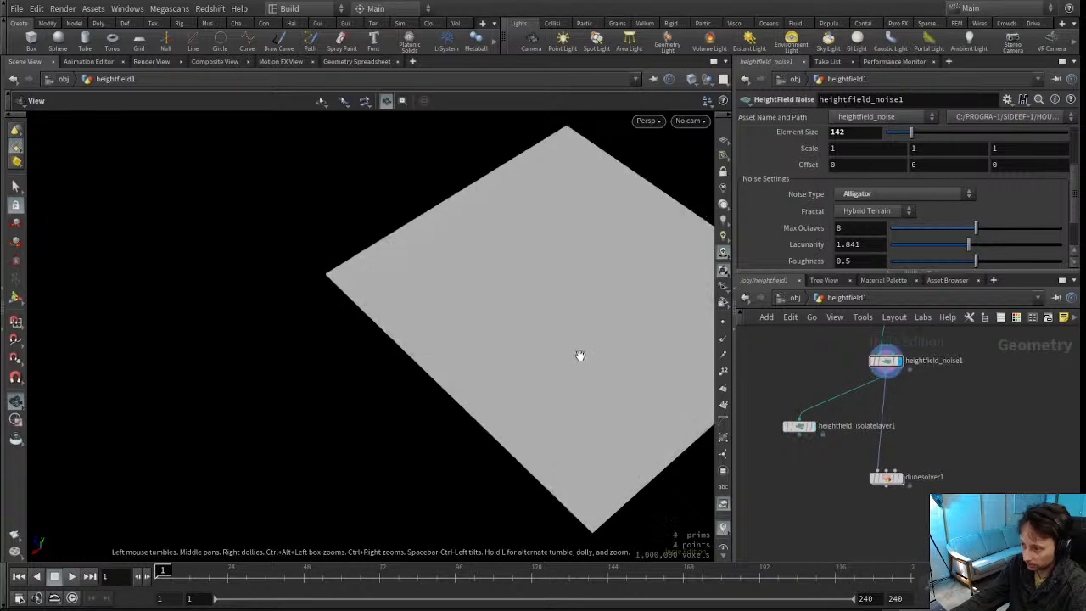
pyautogui.moveTo(623, 359); pyautogui.dragTo(602, 317)
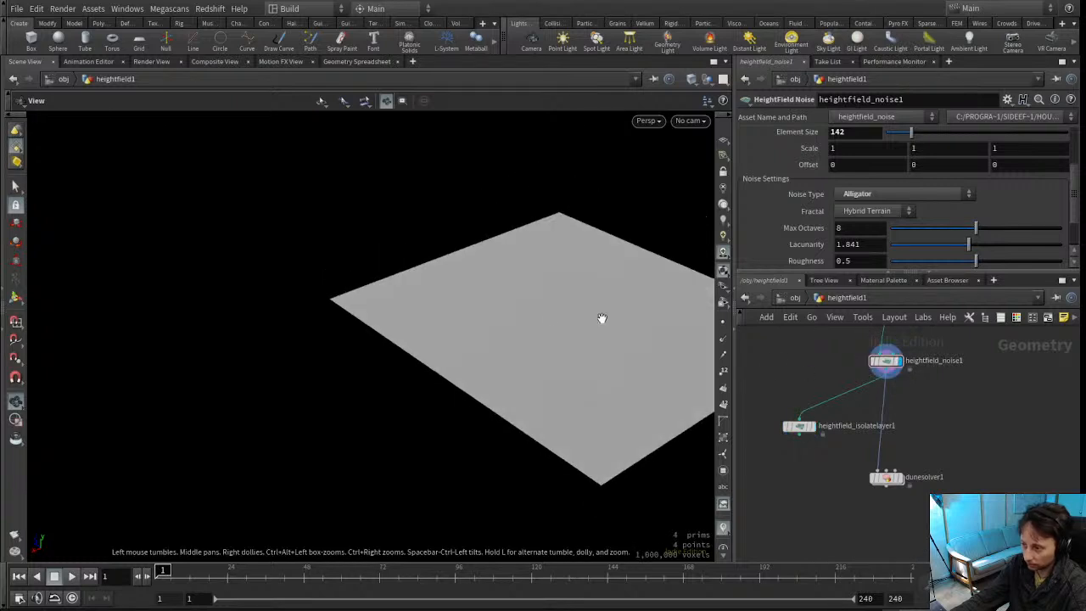
pyautogui.press('Return')
pyautogui.click(822, 477)
pyautogui.moveTo(822, 477); pyautogui.dragTo(789, 515)
pyautogui.moveTo(887, 477); pyautogui.dragTo(950, 480)
pyautogui.moveTo(887, 365); pyautogui.dragTo(889, 410, button='middle')
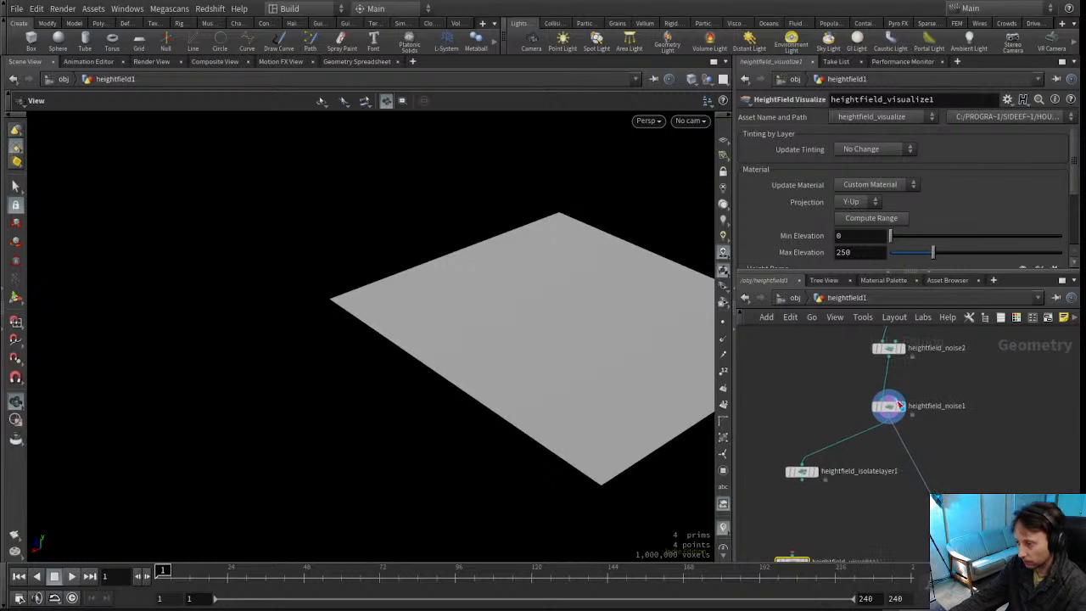
pyautogui.moveTo(890, 411); pyautogui.dragTo(890, 395)
pyautogui.moveTo(822, 365); pyautogui.dragTo(835, 410, button='middle')
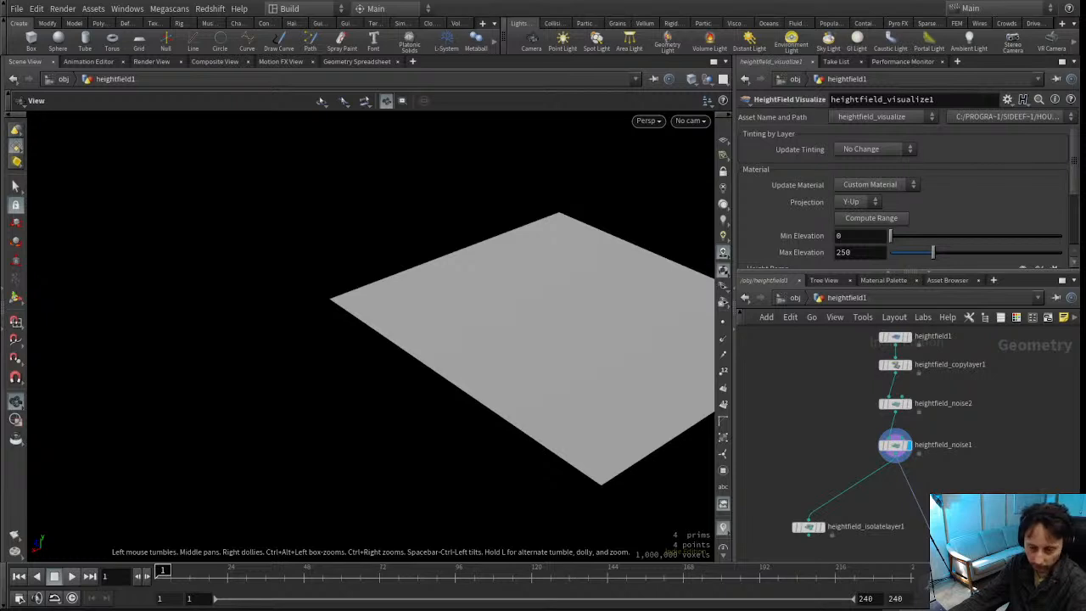
# Display the Dune Solver node and inspect its combined terrain in the viewport
pyautogui.moveTo(965, 484); pyautogui.dragTo(937, 414, button='middle')
pyautogui.moveTo(934, 512); pyautogui.dragTo(913, 488)
pyautogui.click(933, 488)
pyautogui.doubleClick(942, 486)
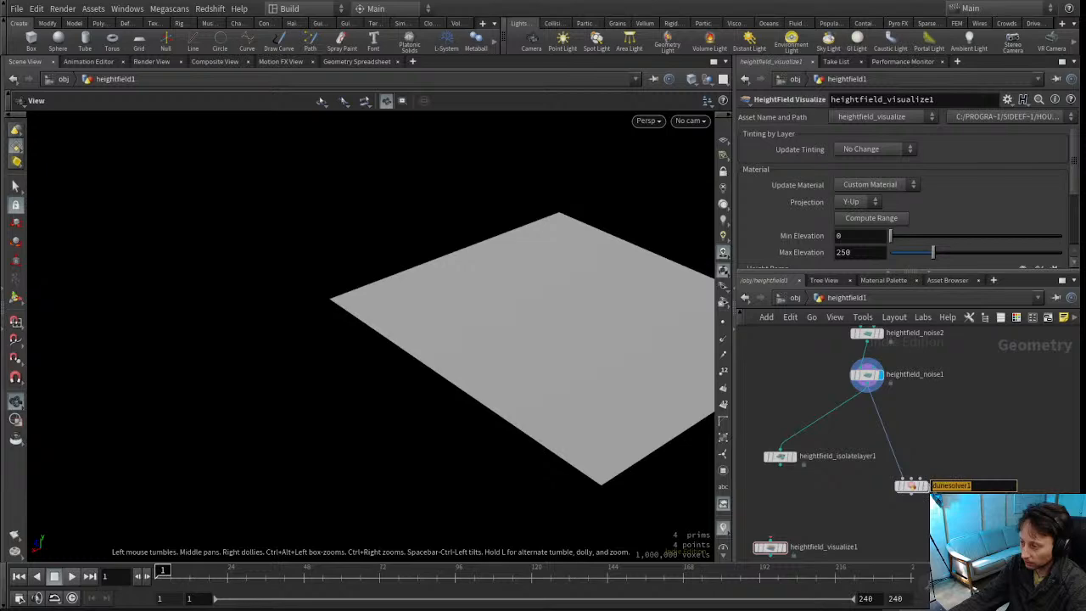
pyautogui.click(926, 487)
pyautogui.moveTo(511, 328); pyautogui.dragTo(359, 326)
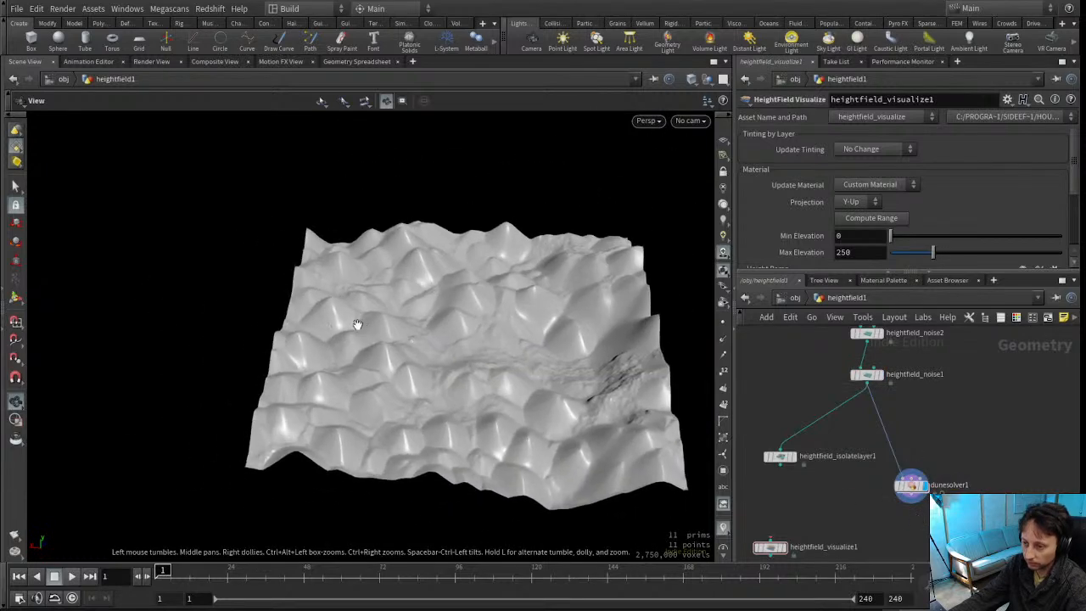
# Add a Volume Wrangle node, connect it to the sand noise node's output and display it
pyautogui.moveTo(891, 543); pyautogui.dragTo(924, 471, button='middle')
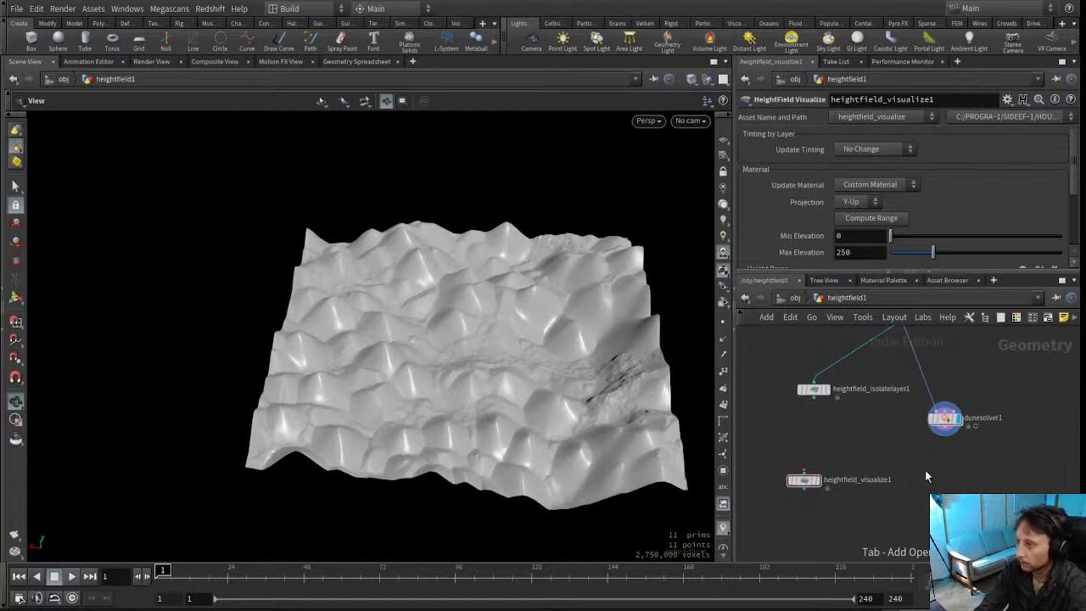
pyautogui.press('v')
pyautogui.click(925, 471)
pyautogui.scroll(3, 917, 472)
pyautogui.moveTo(879, 419); pyautogui.dragTo(880, 459, button='middle')
pyautogui.scroll(-3, 879, 459)
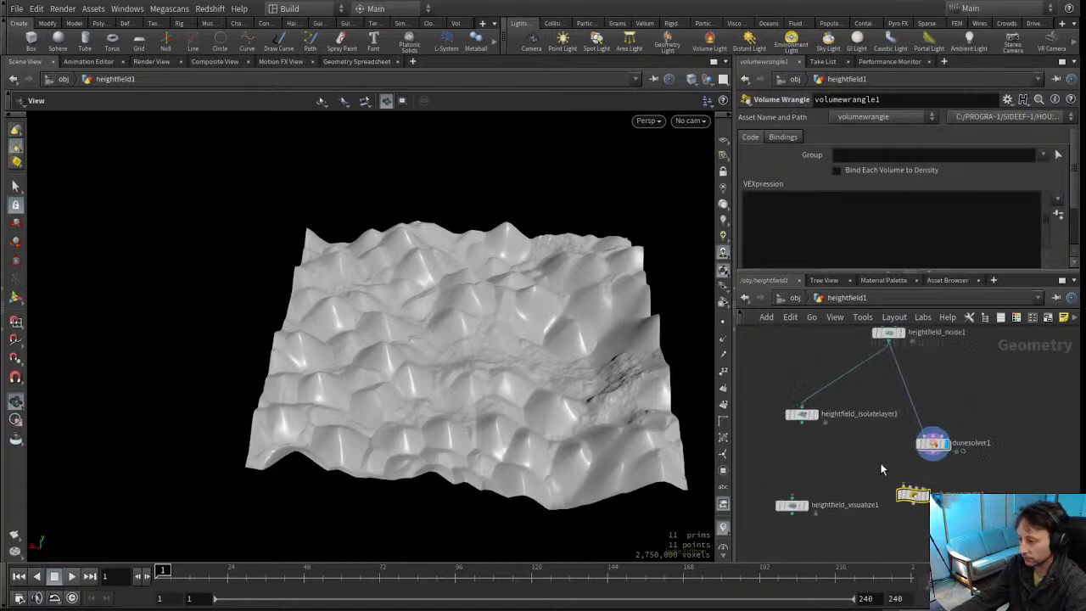
pyautogui.moveTo(908, 491); pyautogui.dragTo(870, 471)
pyautogui.moveTo(888, 367); pyautogui.dragTo(858, 460)
pyautogui.click(880, 470)
pyautogui.moveTo(806, 460); pyautogui.dragTo(913, 447, button='middle')
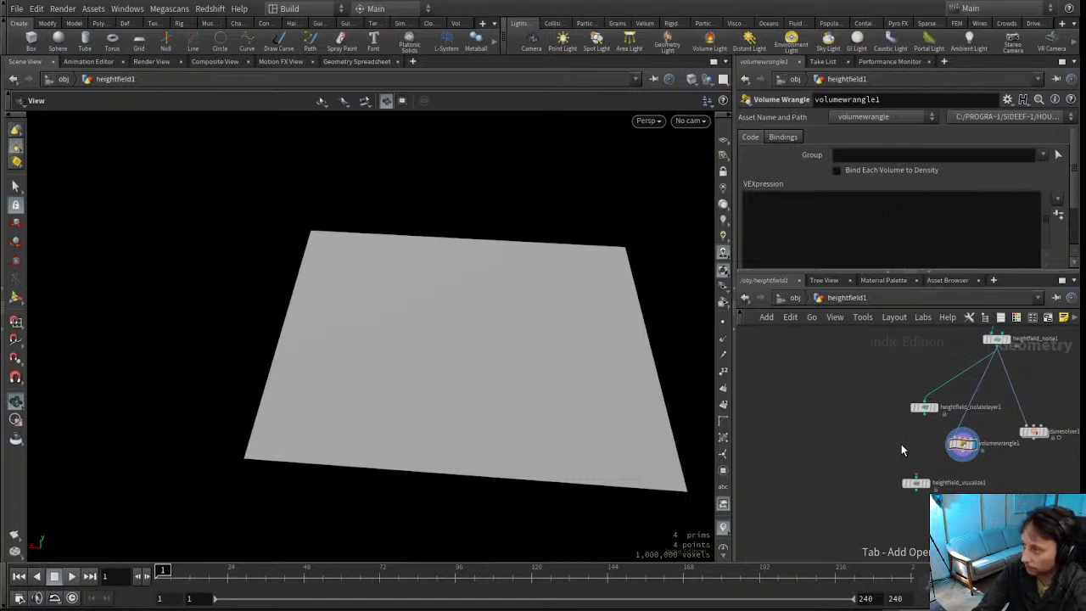
# Add a HeightField Slump node, move the volume wrangle aside, and connect the slump node to the sand noise output
pyautogui.hotkey('ctrl', 'v')
pyautogui.moveTo(965, 446); pyautogui.dragTo(846, 415)
pyautogui.scroll(2, 959, 434)
pyautogui.moveTo(959, 434); pyautogui.dragTo(930, 481, button='middle')
pyautogui.scroll(-1, 937, 446)
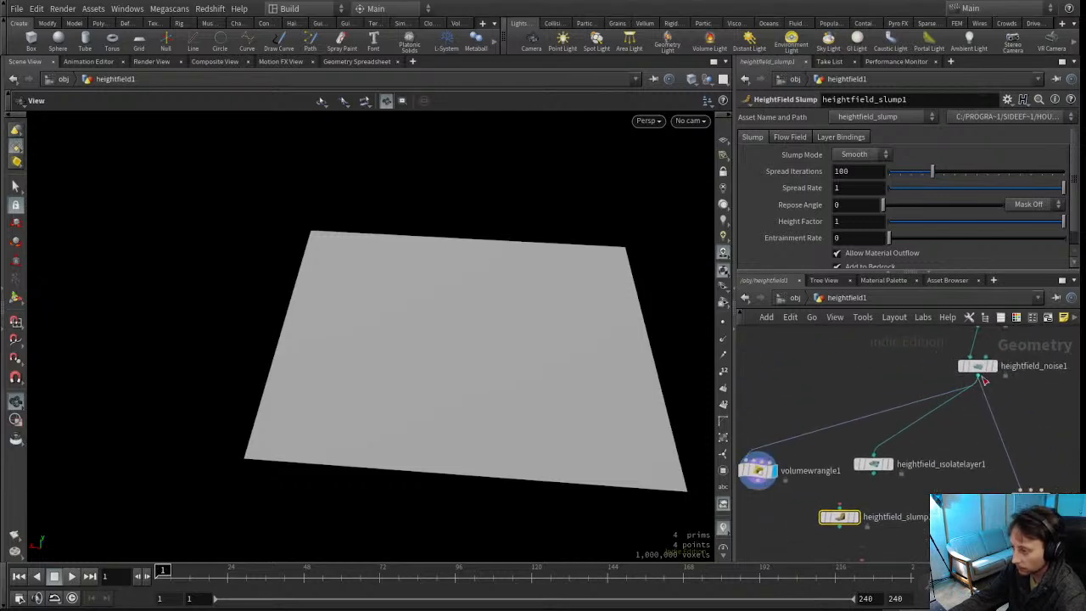
pyautogui.moveTo(838, 512); pyautogui.dragTo(970, 488)
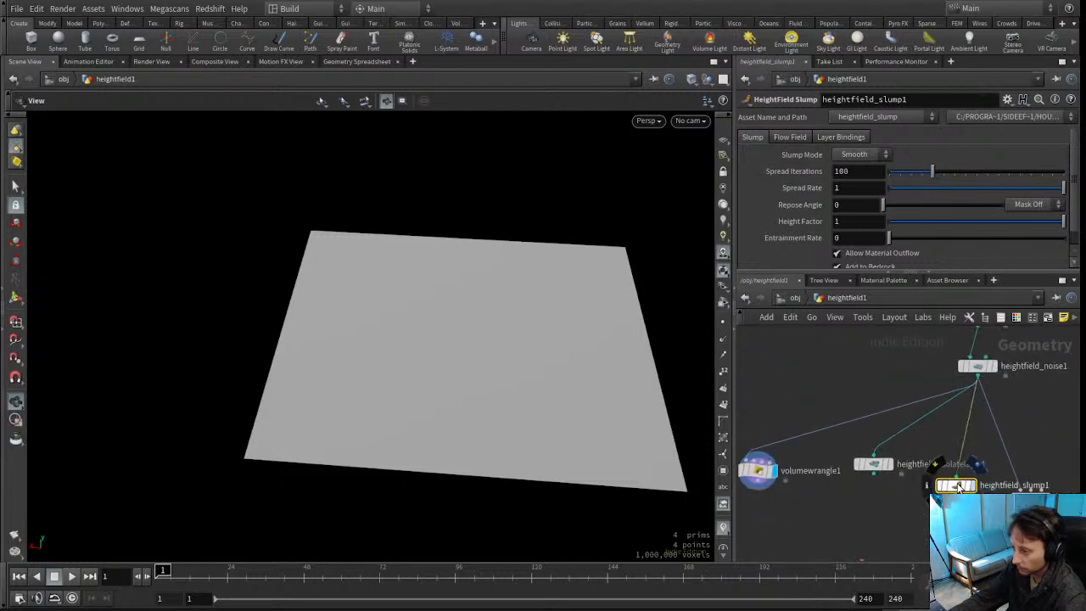
# Examine the volume layers of the slump, noise, heightfield and copy layer nodes in the Geometry Spreadsheet
pyautogui.click(357, 63)
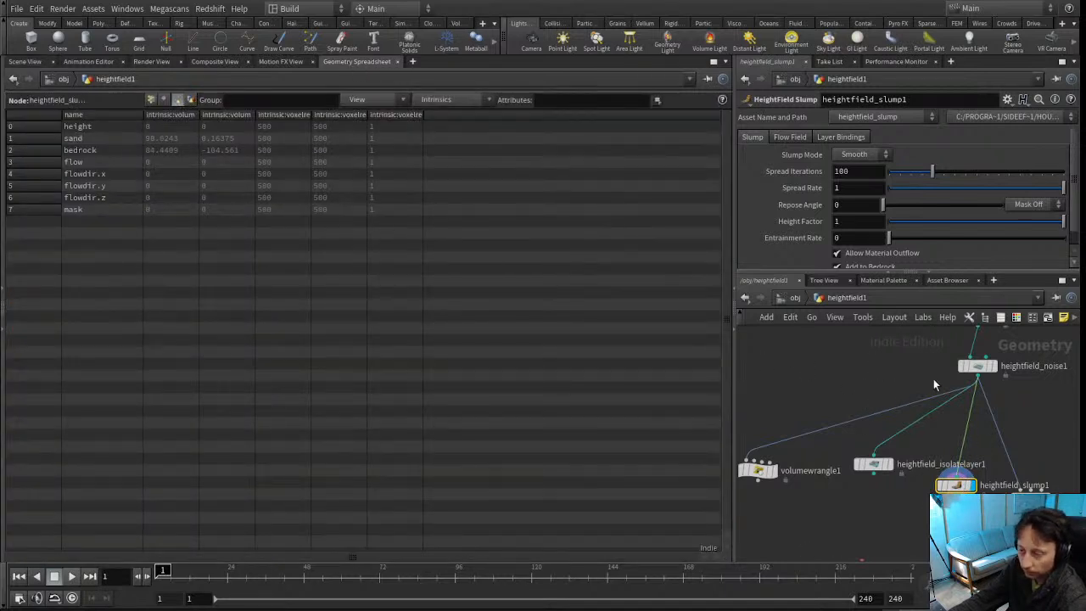
pyautogui.click(976, 369)
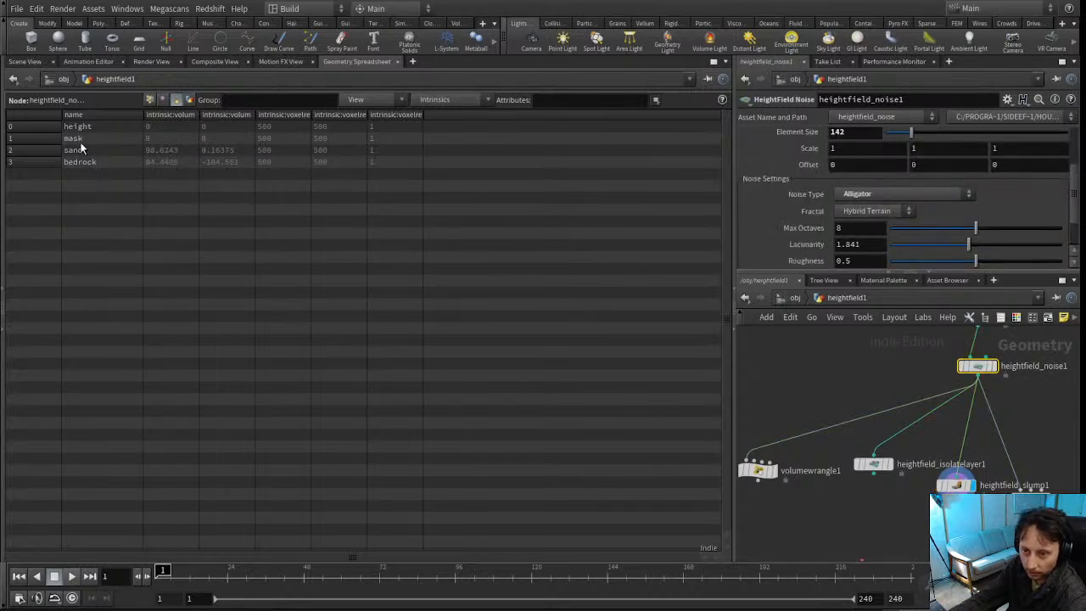
pyautogui.moveTo(923, 400); pyautogui.dragTo(868, 526, button='middle')
pyautogui.scroll(-3, 869, 523)
pyautogui.scroll(4, 915, 427)
pyautogui.click(893, 426)
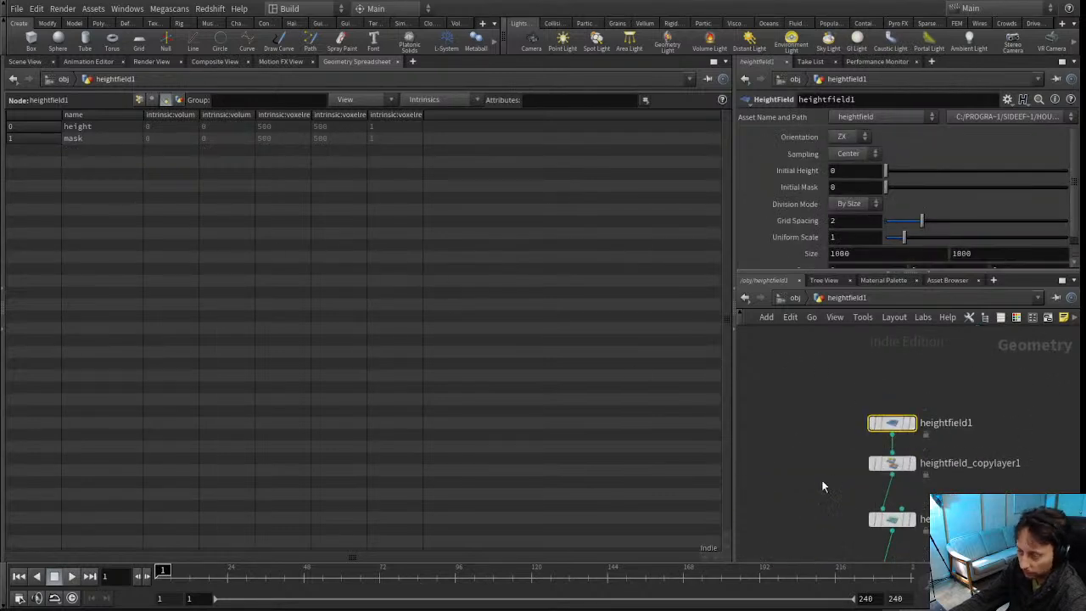
pyautogui.moveTo(828, 491); pyautogui.dragTo(867, 396, button='middle')
pyautogui.click(930, 368)
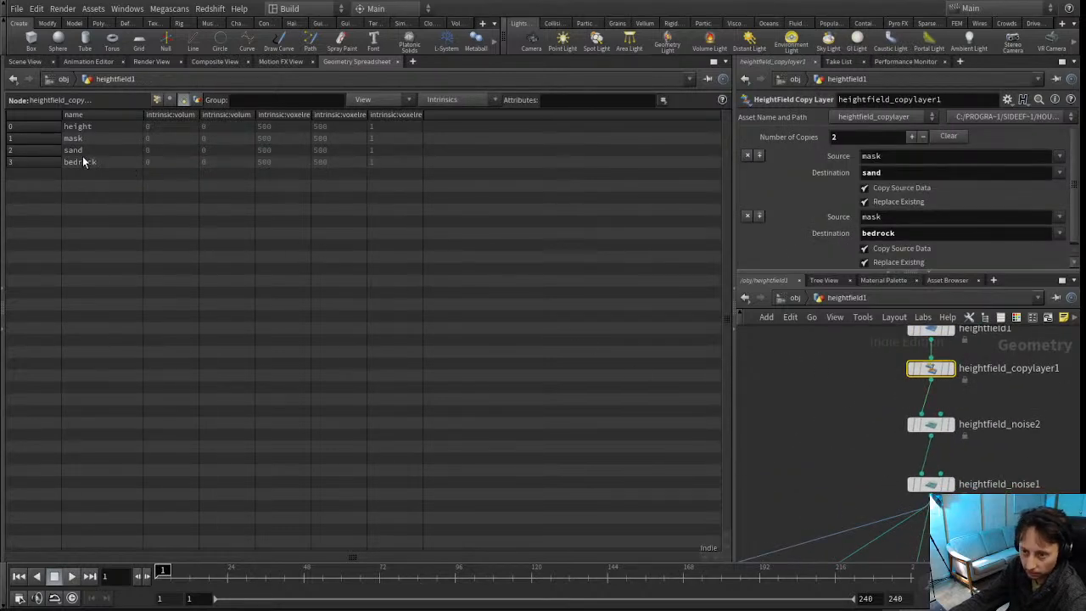
pyautogui.moveTo(846, 484); pyautogui.dragTo(839, 446, button='middle')
pyautogui.click(925, 446)
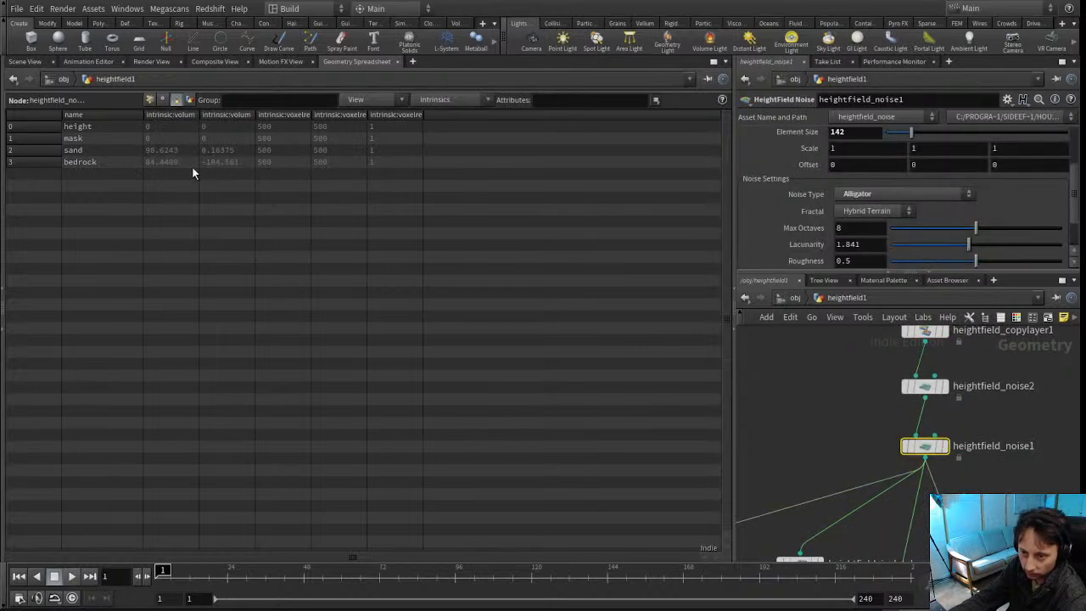
pyautogui.moveTo(858, 520); pyautogui.dragTo(887, 396, button='middle')
pyautogui.moveTo(929, 470); pyautogui.dragTo(946, 433)
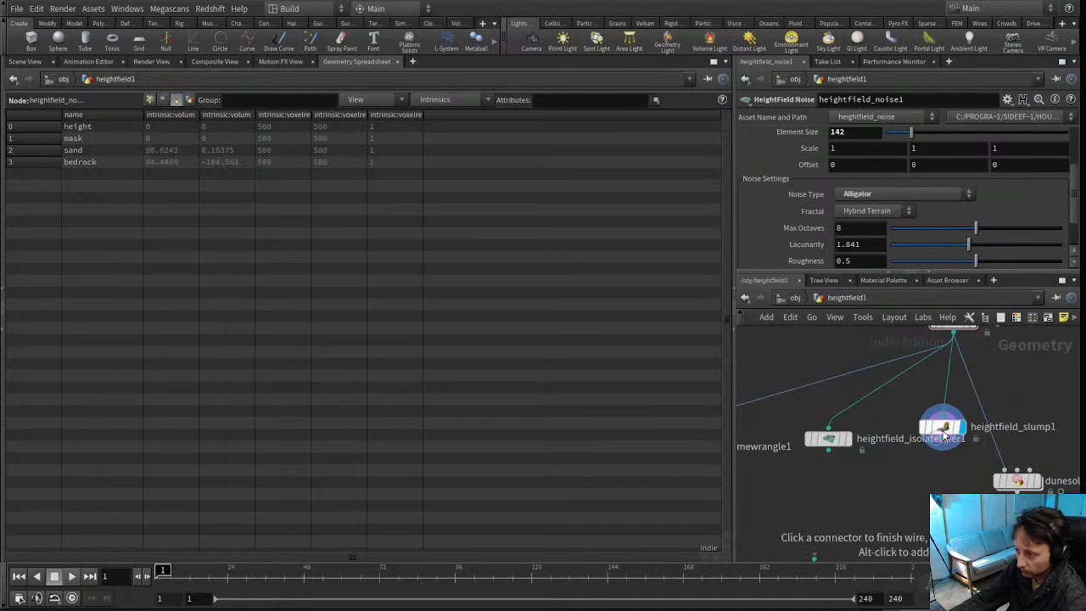
pyautogui.doubleClick(942, 431)
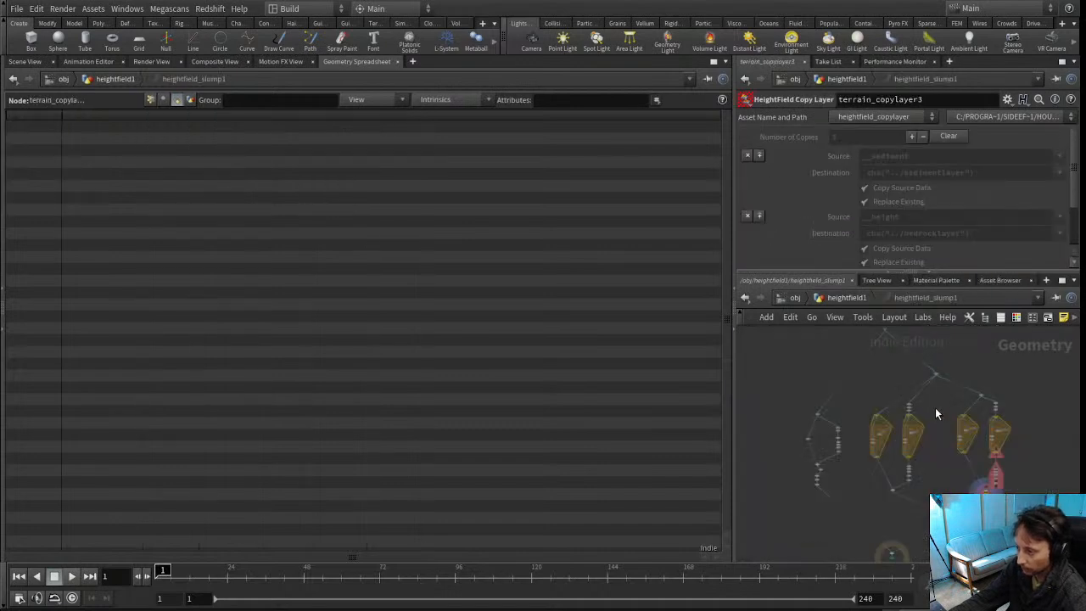
pyautogui.press('u')
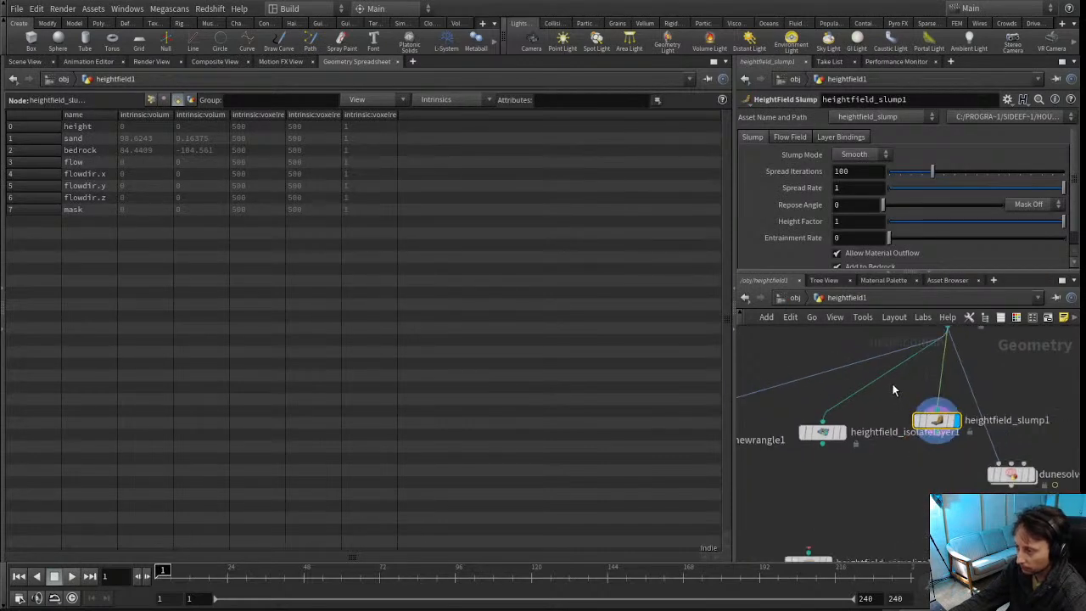
# Turn off Calculate Flow Fields on the slump node
pyautogui.moveTo(782, 271); pyautogui.dragTo(783, 290)
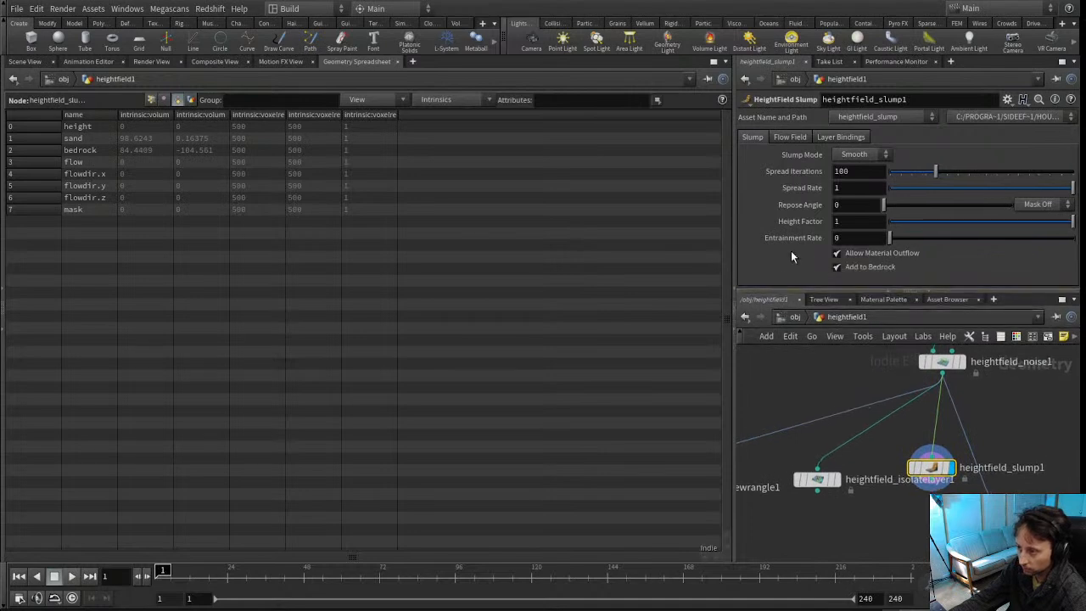
pyautogui.click(789, 138)
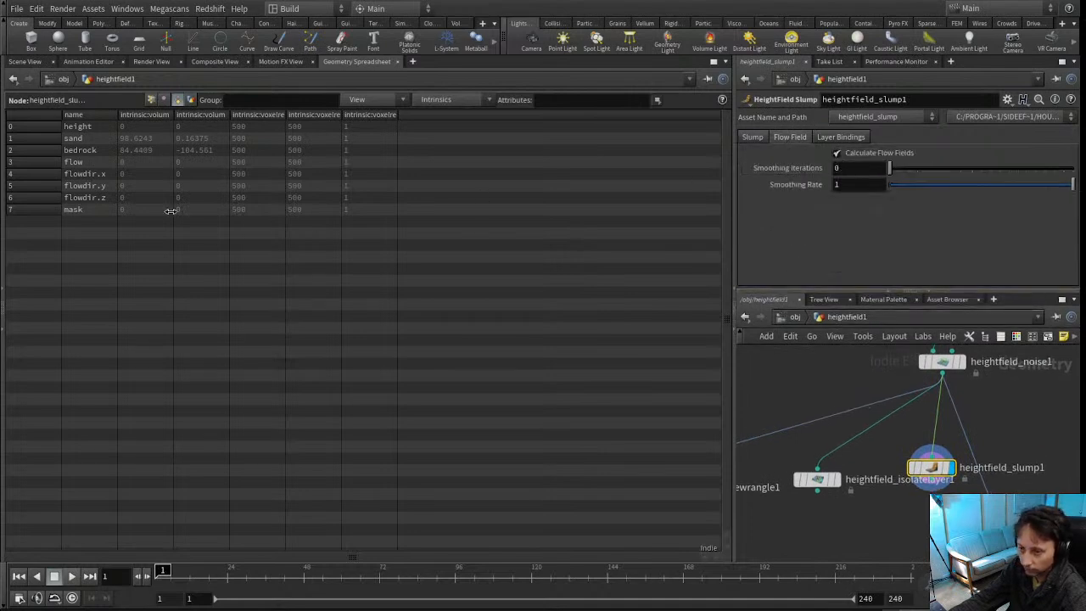
pyautogui.click(877, 154)
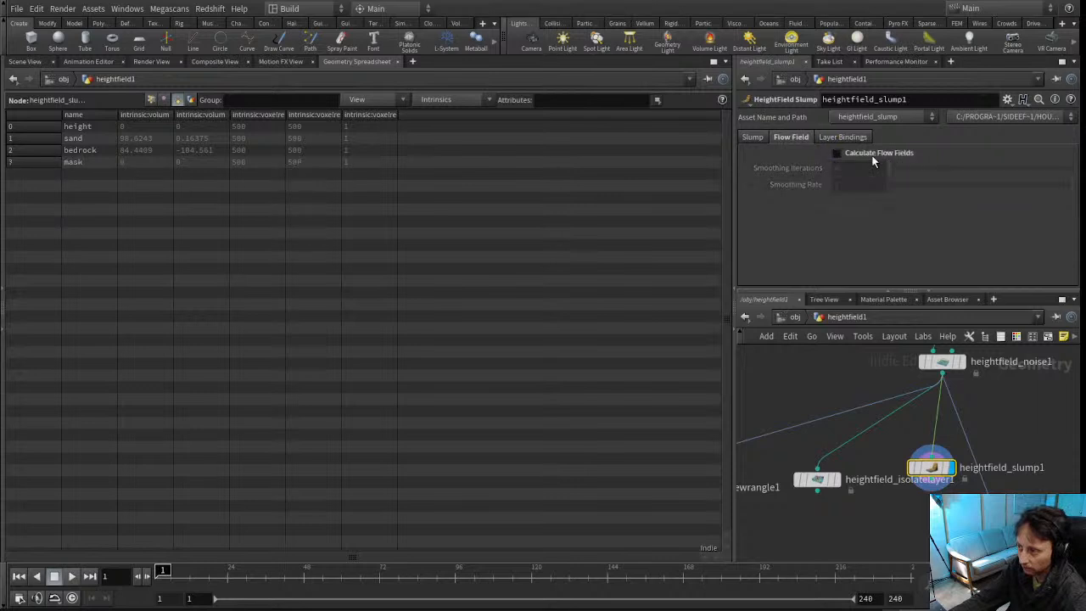
# In the slump node's layer bindings, set Bedrock to "bedrock" and Material to Slump to "sand"
pyautogui.click(853, 137)
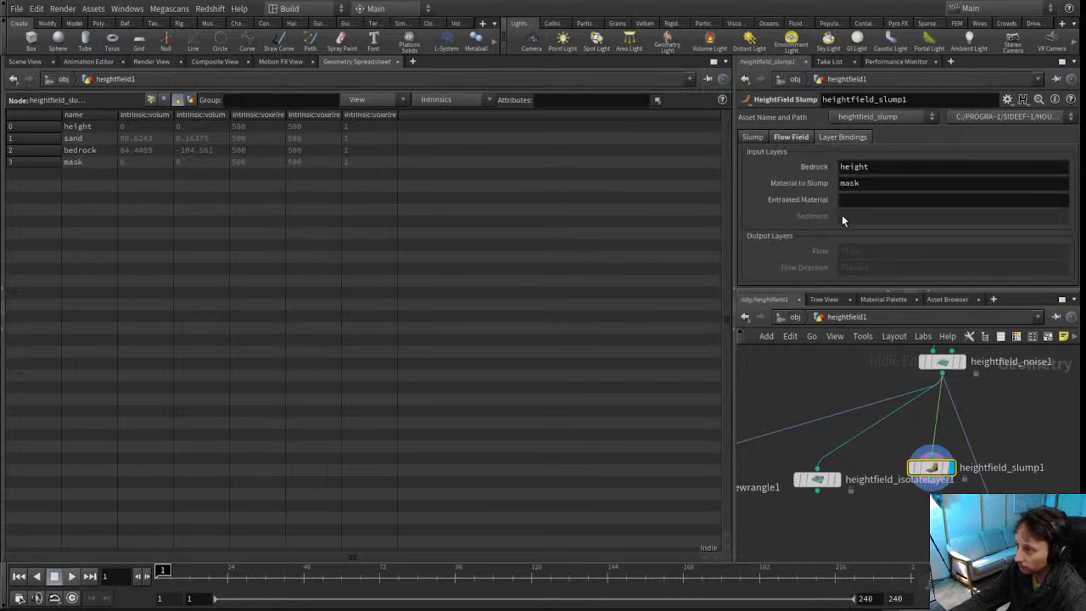
pyautogui.click(875, 167)
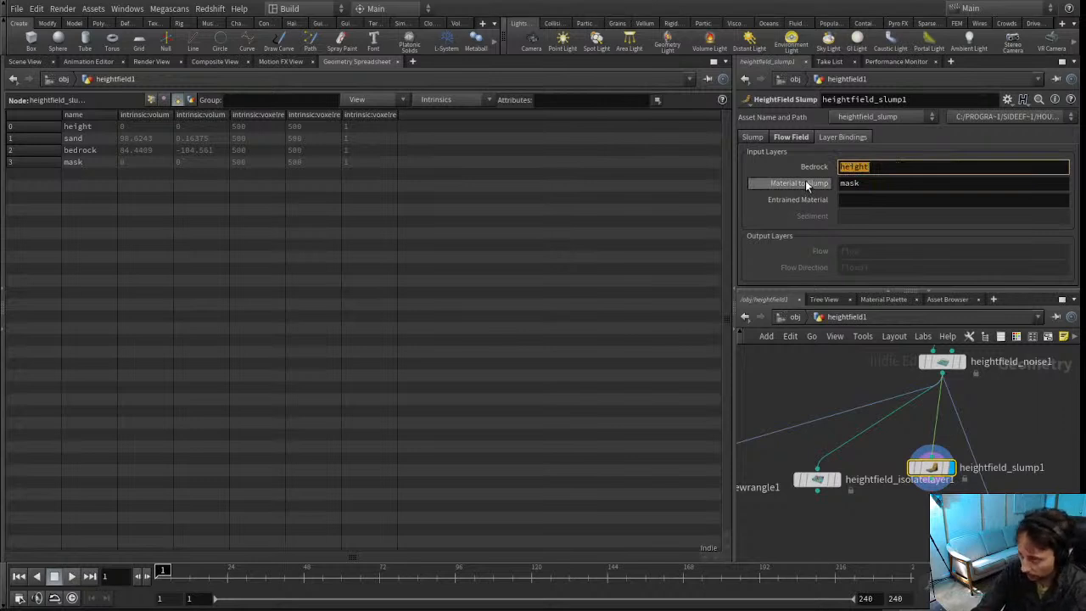
pyautogui.write('bedrock')
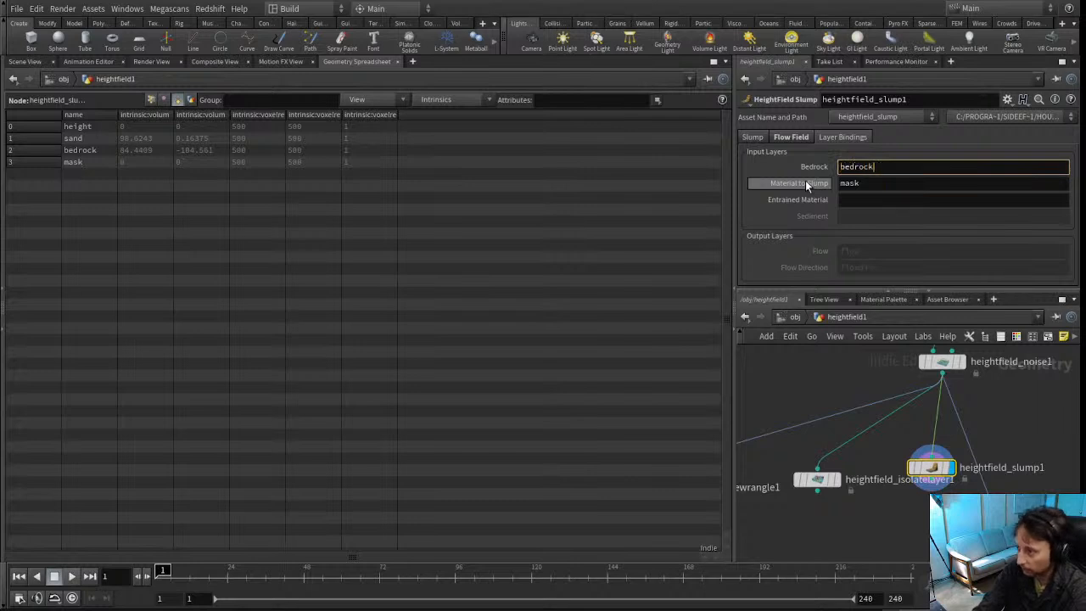
pyautogui.press('Return')
pyautogui.click(881, 184)
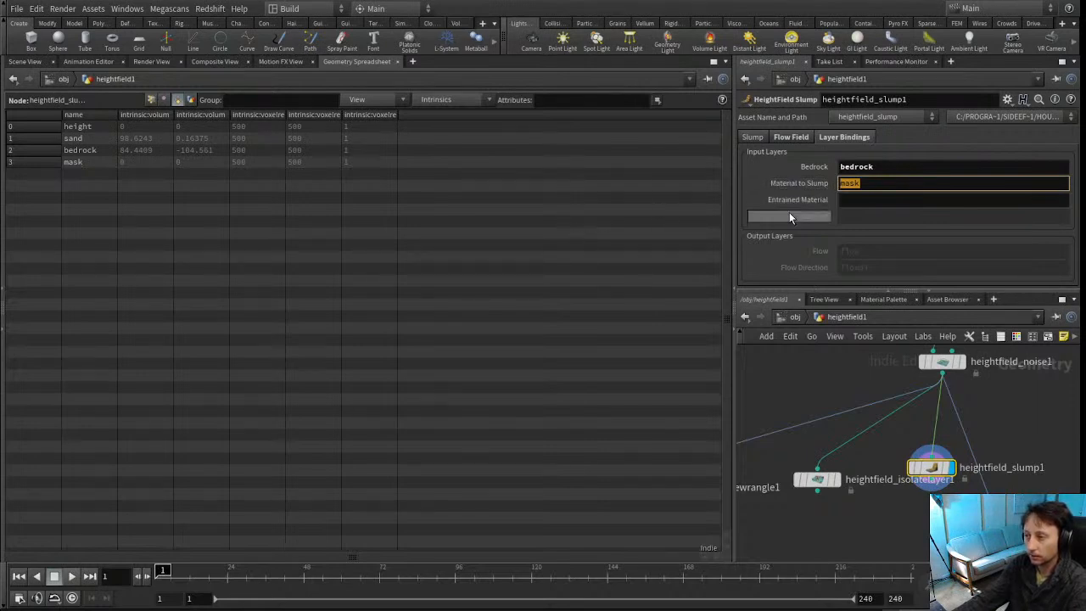
pyautogui.write('sand')
pyautogui.press('Return')
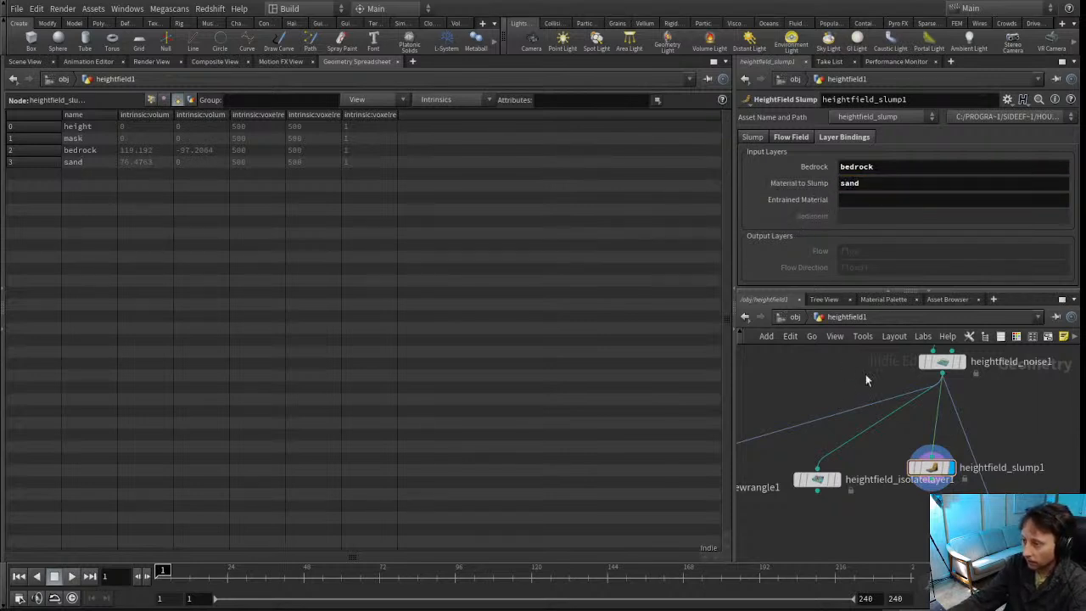
# View the slump node's result in the 3D scene and bring up its main Slump settings
pyautogui.click(932, 468)
pyautogui.click(25, 62)
pyautogui.moveTo(397, 409); pyautogui.dragTo(429, 327)
pyautogui.click(215, 572)
pyautogui.moveTo(213, 570); pyautogui.dragTo(161, 570)
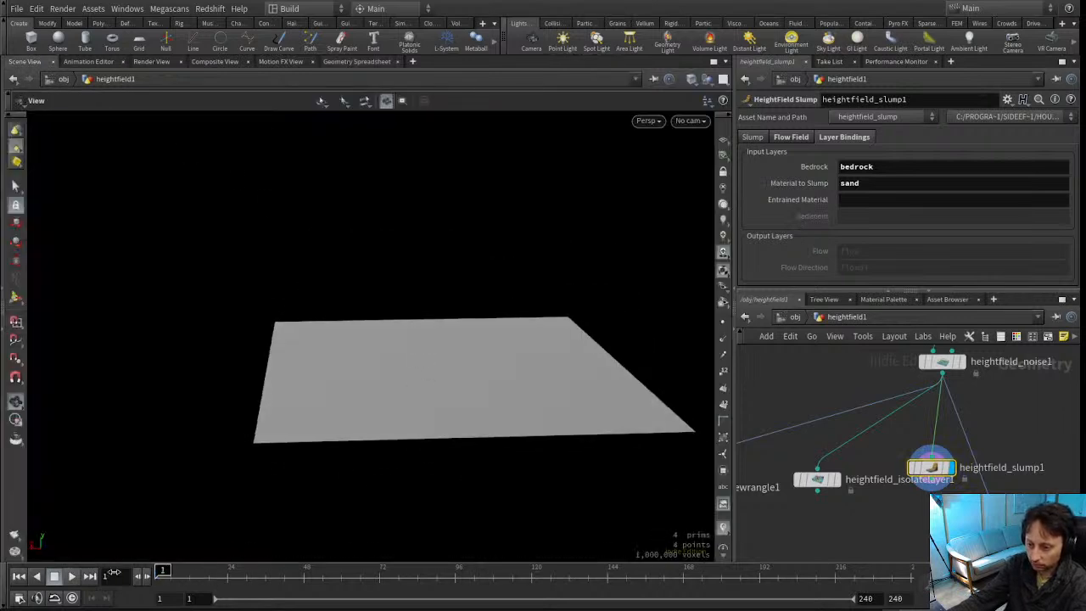
pyautogui.moveTo(848, 291); pyautogui.dragTo(849, 373)
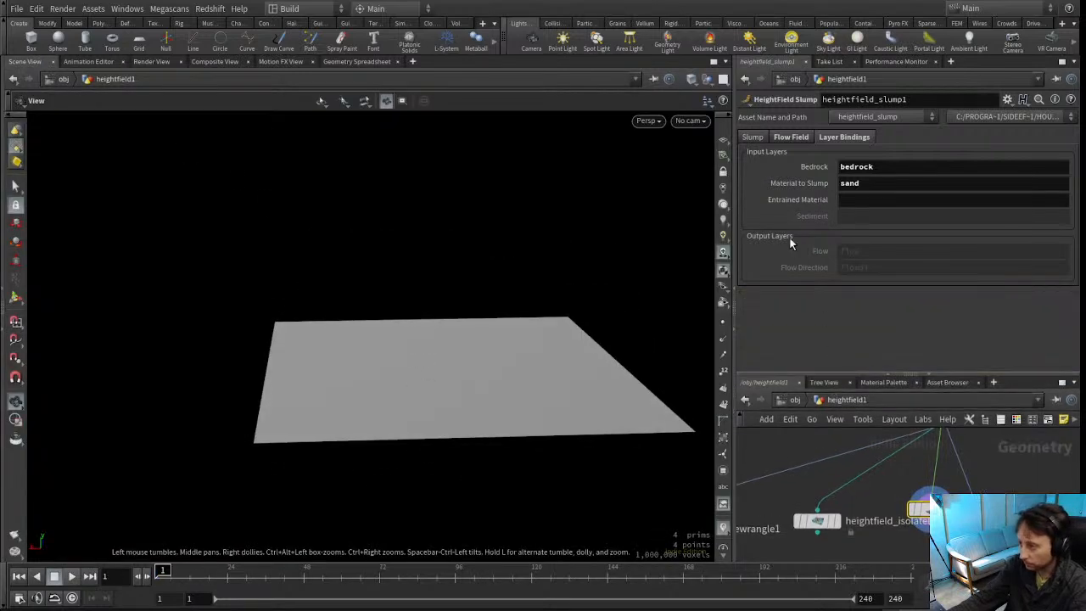
pyautogui.click(769, 137)
pyautogui.click(763, 139)
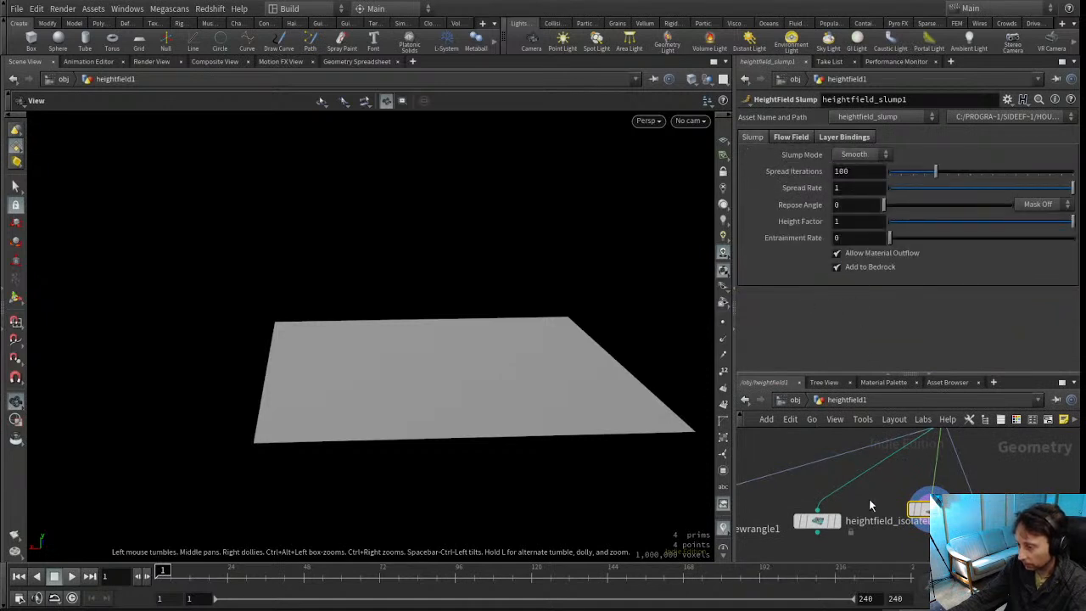
# Rearrange the nodes, connect the sand Isolate Layer node to the slump node's output and display it
pyautogui.moveTo(870, 502); pyautogui.dragTo(903, 468, button='middle')
pyautogui.scroll(-3, 903, 467)
pyautogui.moveTo(946, 474); pyautogui.dragTo(943, 460)
pyautogui.moveTo(866, 482); pyautogui.dragTo(858, 530)
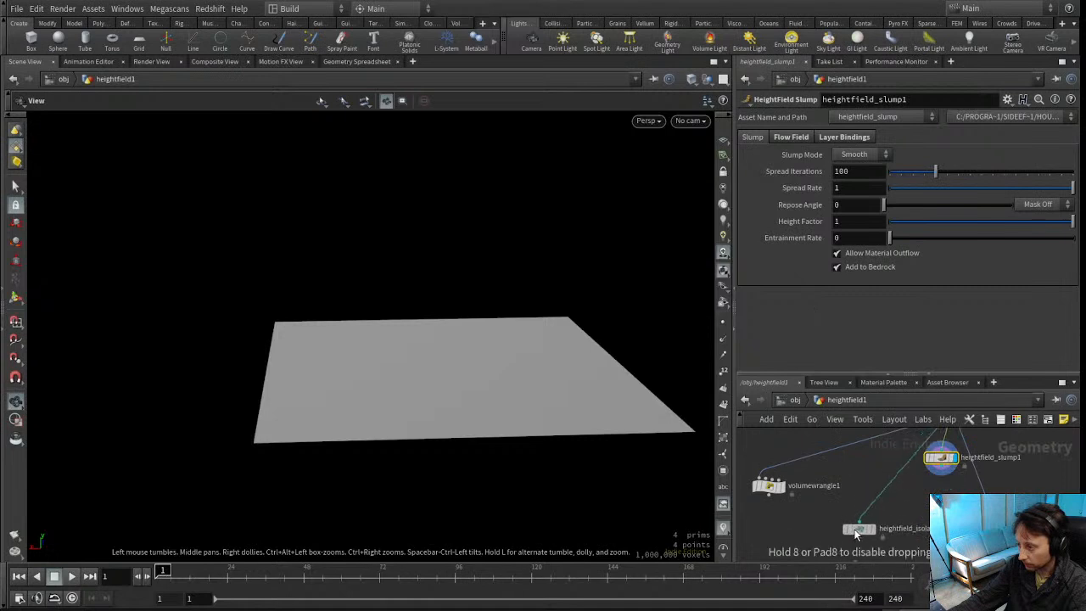
pyautogui.moveTo(939, 457); pyautogui.dragTo(938, 478)
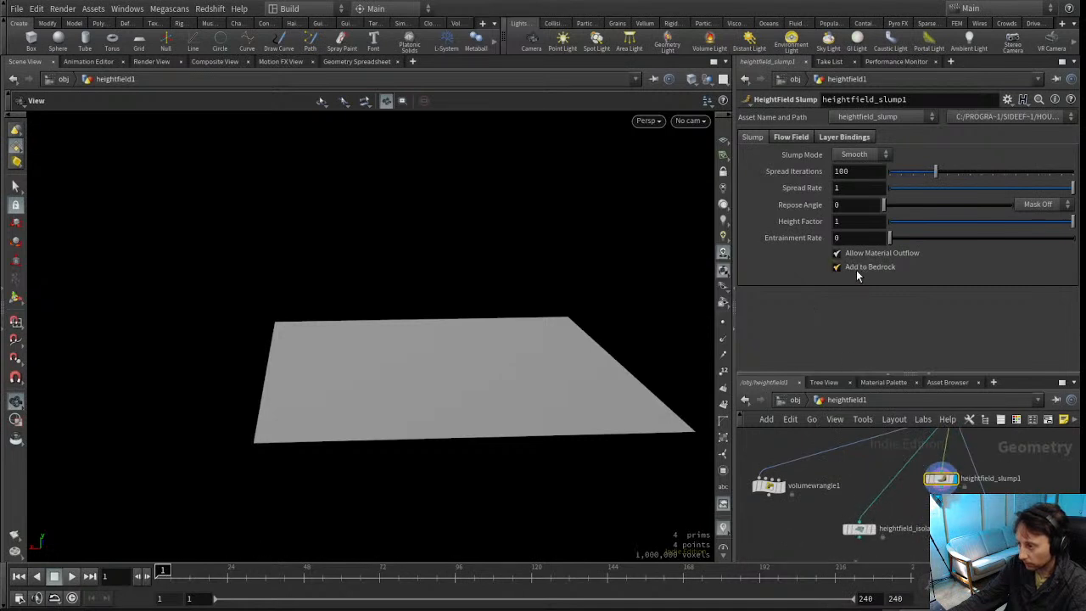
pyautogui.moveTo(939, 491); pyautogui.dragTo(886, 515)
pyautogui.click(873, 529)
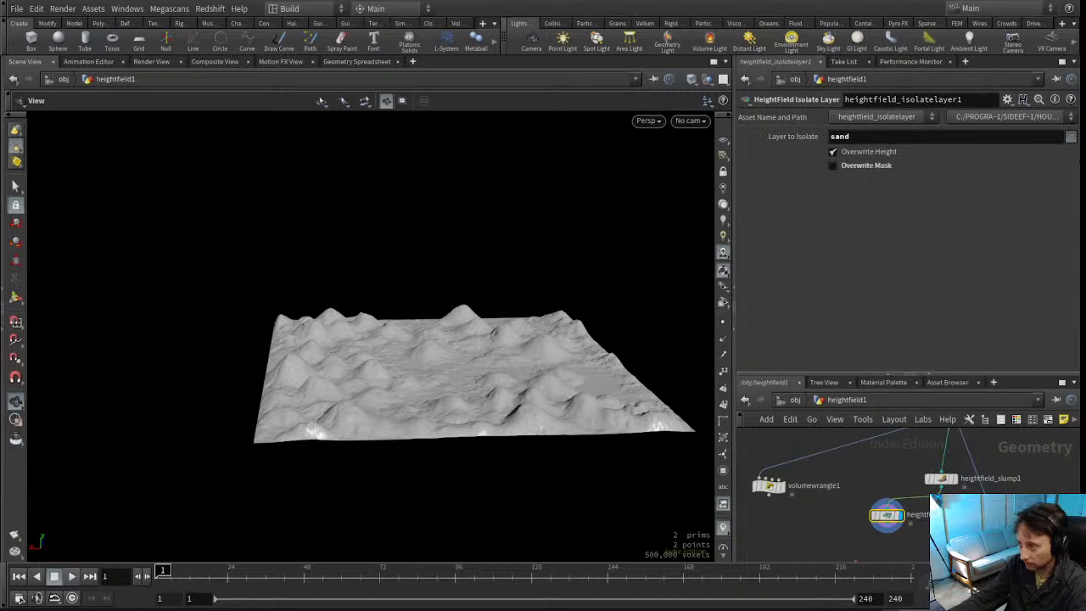
# Compare the isolated sand layer with and without slumping by repeatedly bypassing and re-enabling the slump node
pyautogui.click(1048, 169)
pyautogui.moveTo(475, 357); pyautogui.dragTo(484, 436)
pyautogui.click(927, 481)
pyautogui.click(927, 481)
pyautogui.click(926, 481)
pyautogui.click(927, 481)
pyautogui.click(926, 481)
pyautogui.click(926, 482)
pyautogui.click(927, 481)
pyautogui.click(926, 481)
pyautogui.moveTo(484, 449); pyautogui.dragTo(452, 369)
pyautogui.scroll(-3, 891, 467)
# Set the slump node's Repose Angle to 30 and raise its Spread Iterations to 400
pyautogui.moveTo(919, 481); pyautogui.dragTo(889, 471)
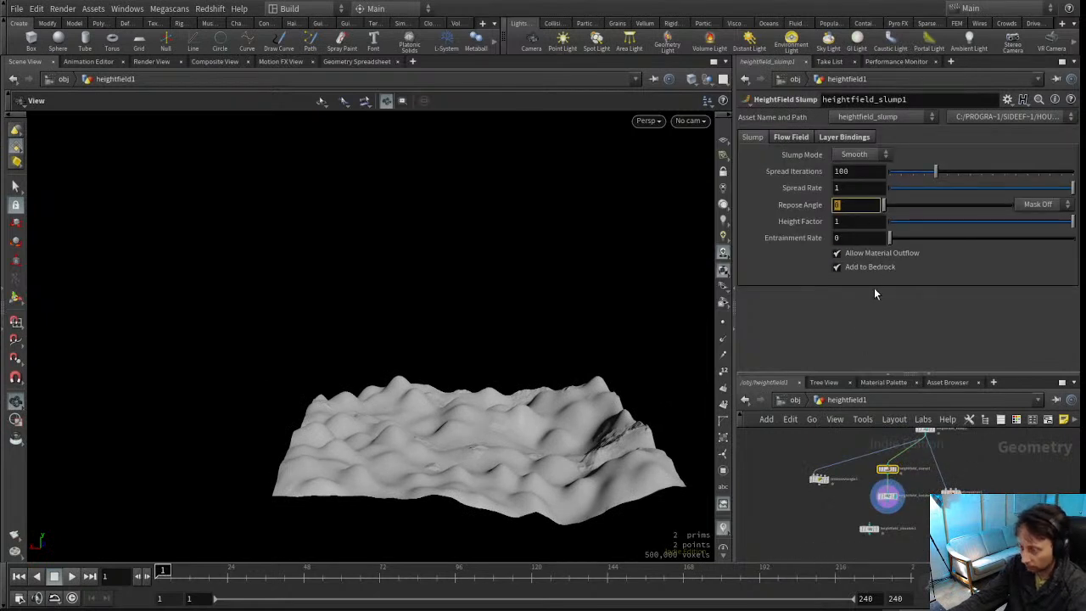
pyautogui.write('30')
pyautogui.press('Return')
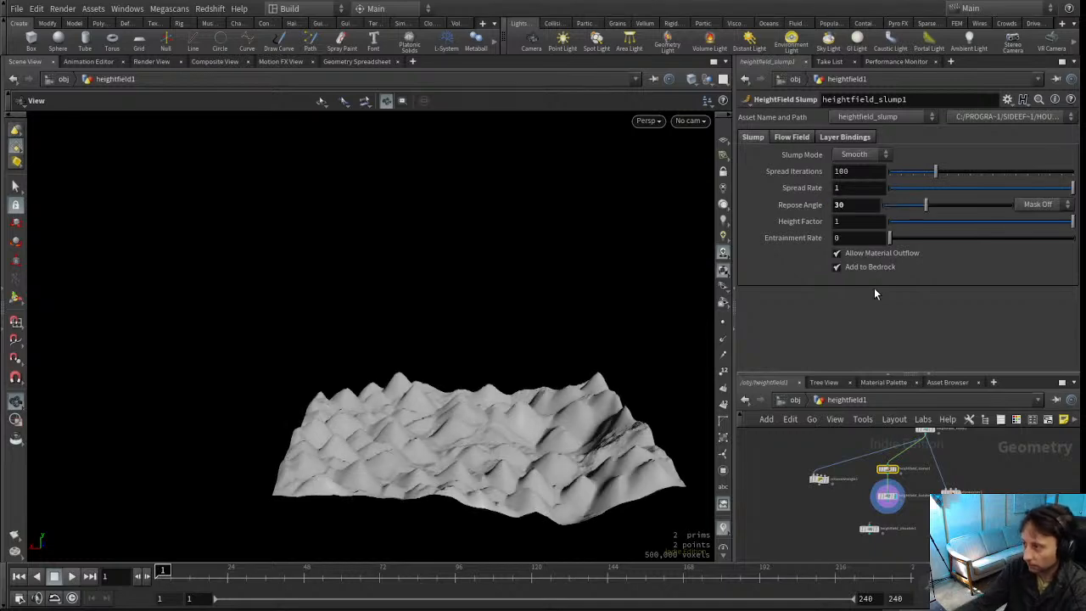
pyautogui.moveTo(489, 362); pyautogui.dragTo(500, 409)
pyautogui.moveTo(501, 409); pyautogui.dragTo(599, 402, button='right')
pyautogui.moveTo(599, 402); pyautogui.dragTo(424, 356)
pyautogui.moveTo(936, 172); pyautogui.dragTo(1072, 172)
pyautogui.moveTo(611, 310); pyautogui.dragTo(549, 283)
pyautogui.scroll(3, 810, 511)
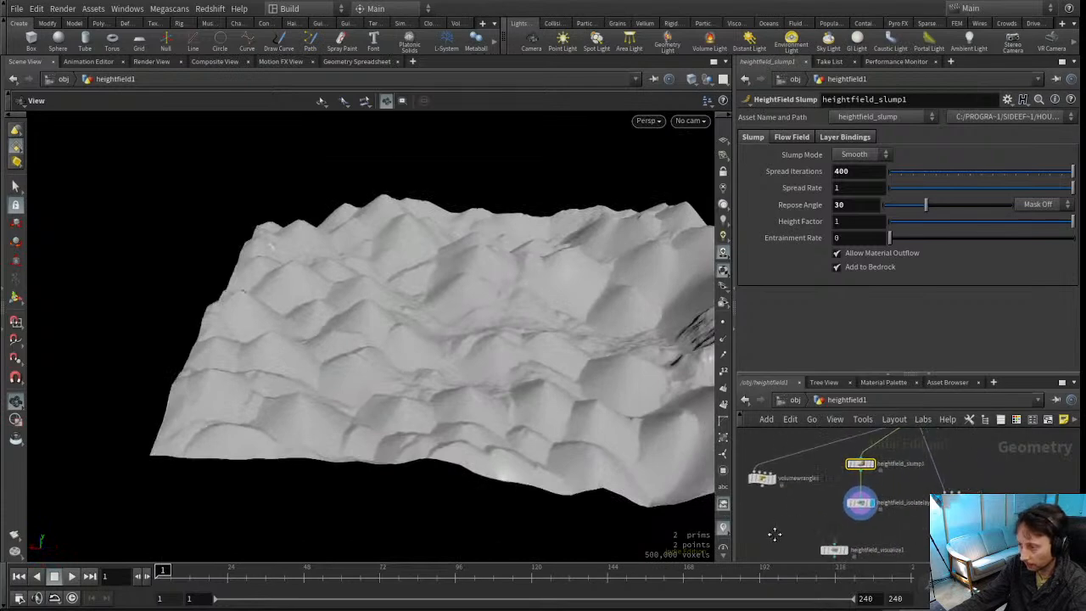
# Enter "f@height = f@bedrock + f@sand;" as the volume wrangle's expression and display that node
pyautogui.moveTo(802, 374); pyautogui.dragTo(806, 265)
pyautogui.scroll(5, 903, 410)
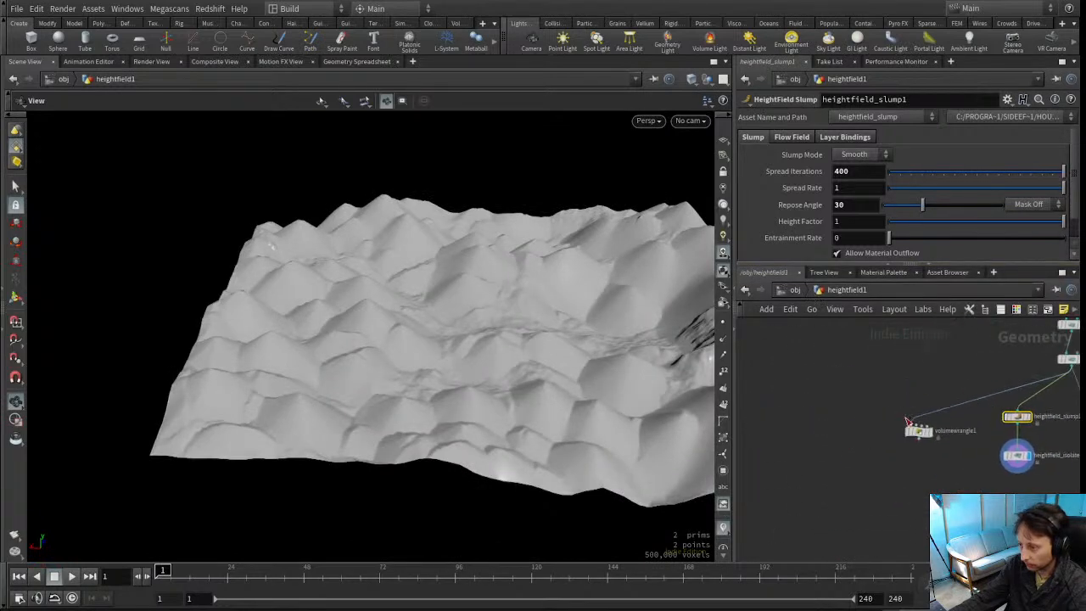
pyautogui.click(931, 444)
pyautogui.click(831, 226)
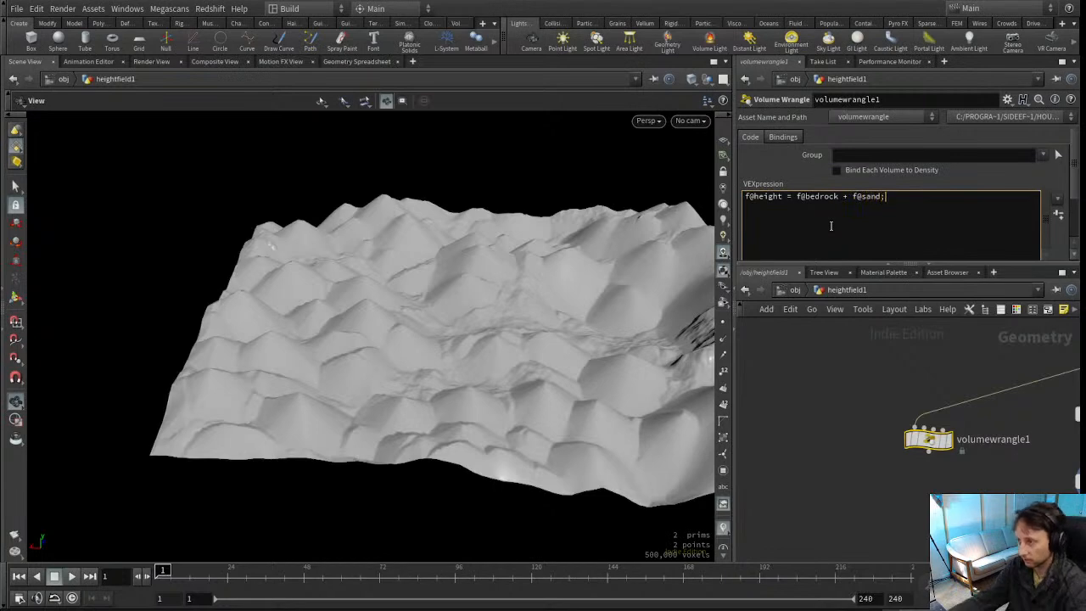
pyautogui.click(857, 379)
pyautogui.moveTo(861, 378); pyautogui.dragTo(801, 412, button='middle')
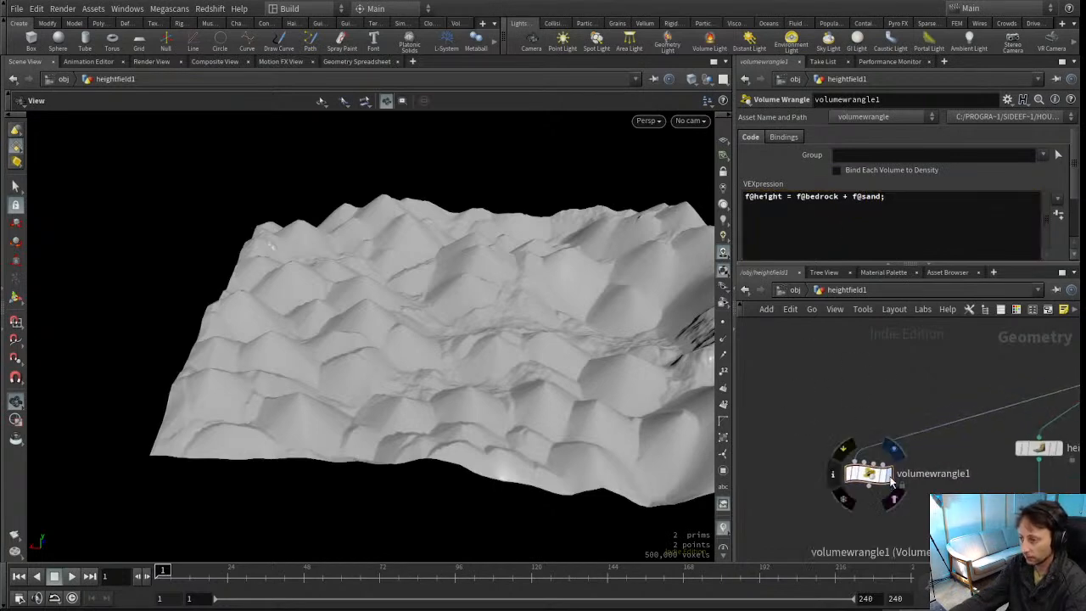
pyautogui.click(886, 475)
pyautogui.moveTo(886, 475); pyautogui.dragTo(877, 457)
pyautogui.moveTo(357, 322); pyautogui.dragTo(268, 352)
pyautogui.moveTo(404, 449); pyautogui.dragTo(548, 486)
# Tidy the node layout and display the Dune Solver node fed by the sand noise output
pyautogui.moveTo(952, 464); pyautogui.dragTo(900, 447, button='middle')
pyautogui.moveTo(817, 442); pyautogui.dragTo(872, 412)
pyautogui.moveTo(872, 444); pyautogui.dragTo(776, 451, button='middle')
pyautogui.scroll(-3, 777, 449)
pyautogui.scroll(3, 929, 485)
pyautogui.click(968, 433)
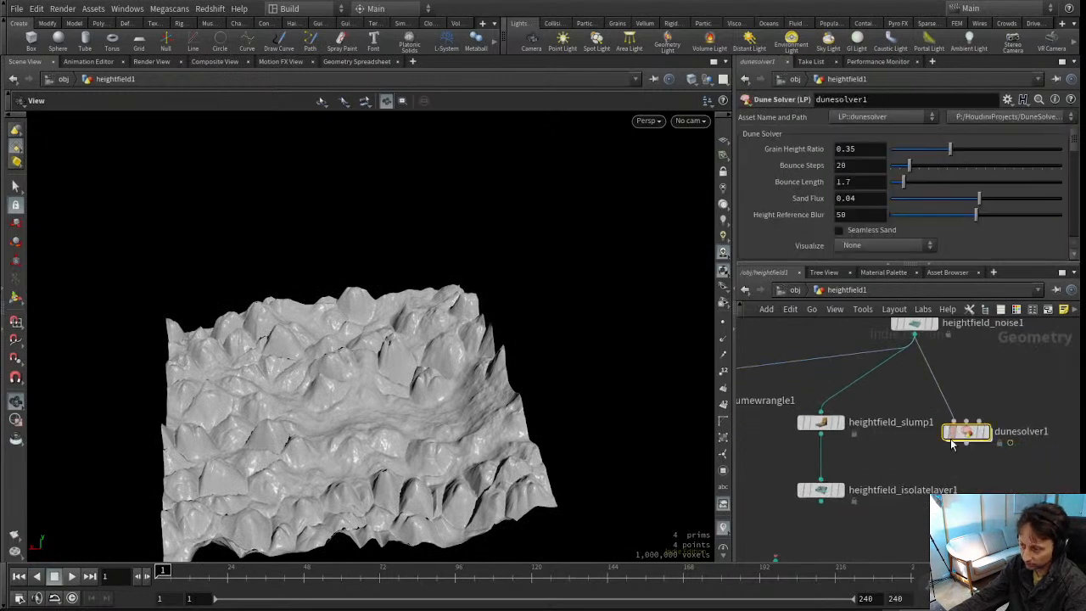
pyautogui.moveTo(968, 433); pyautogui.dragTo(968, 422)
pyautogui.moveTo(340, 407); pyautogui.dragTo(377, 424)
pyautogui.click(986, 423)
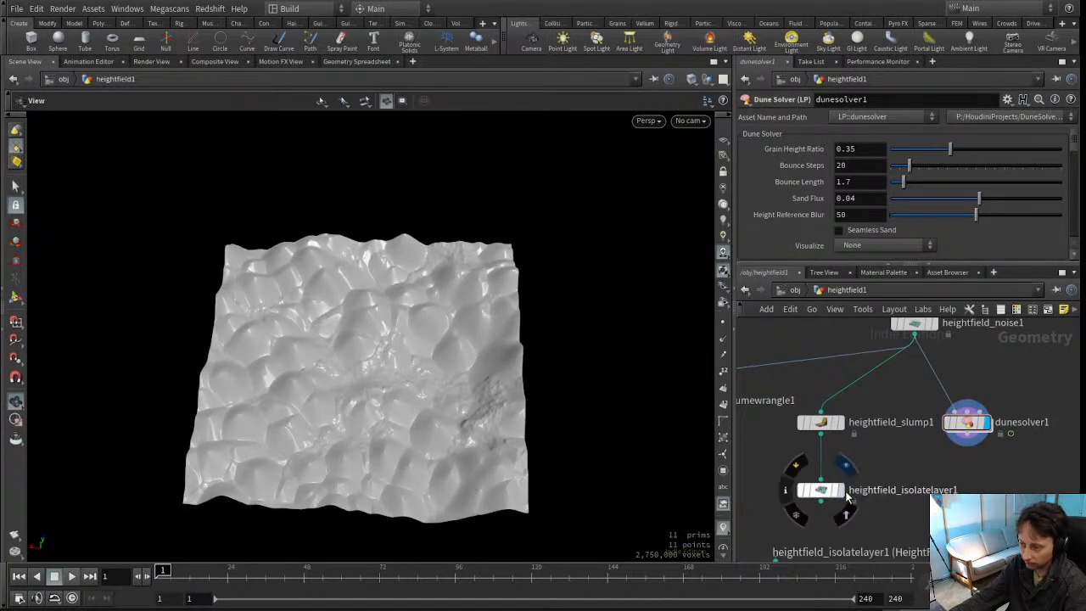
# Compare the Dune Solver's terrain with the isolated slumped sand by alternating which node is displayed
pyautogui.click(844, 492)
pyautogui.click(987, 422)
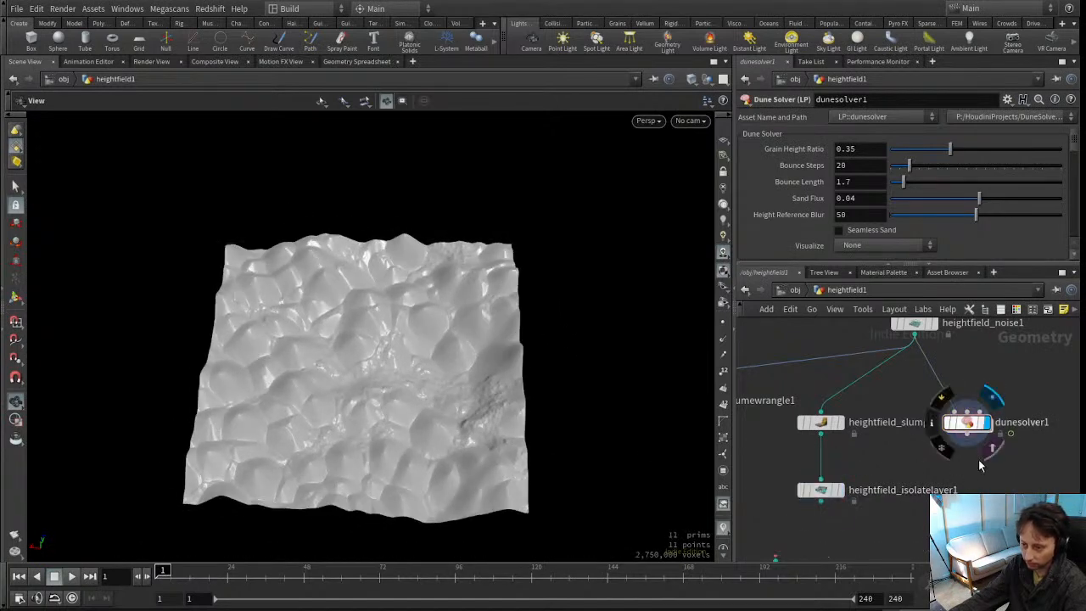
pyautogui.click(843, 491)
pyautogui.click(987, 423)
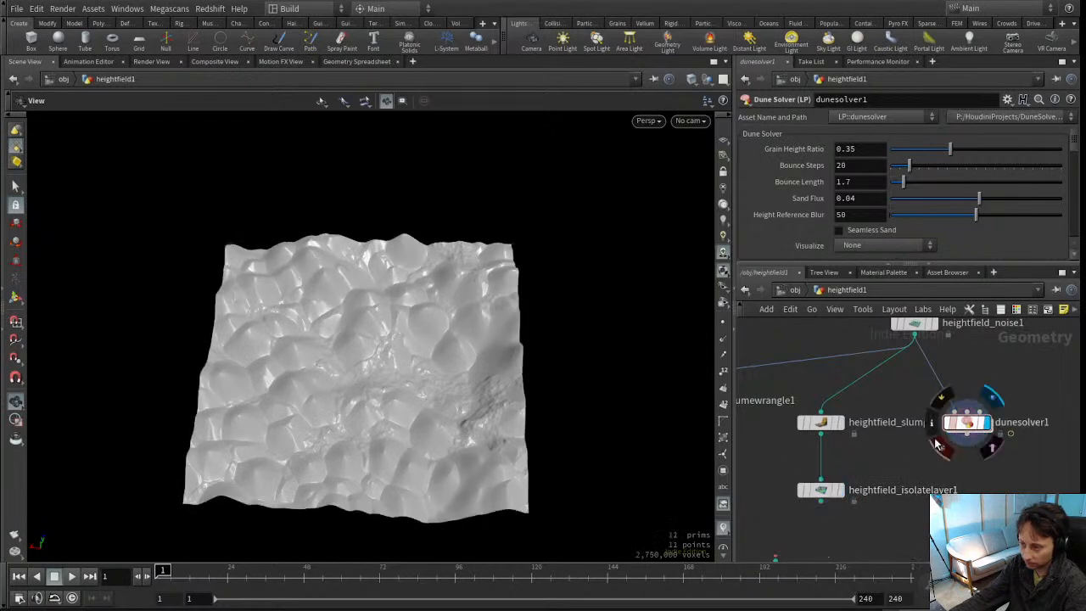
pyautogui.moveTo(172, 407); pyautogui.dragTo(214, 382)
pyautogui.moveTo(387, 426); pyautogui.dragTo(408, 358, button='middle')
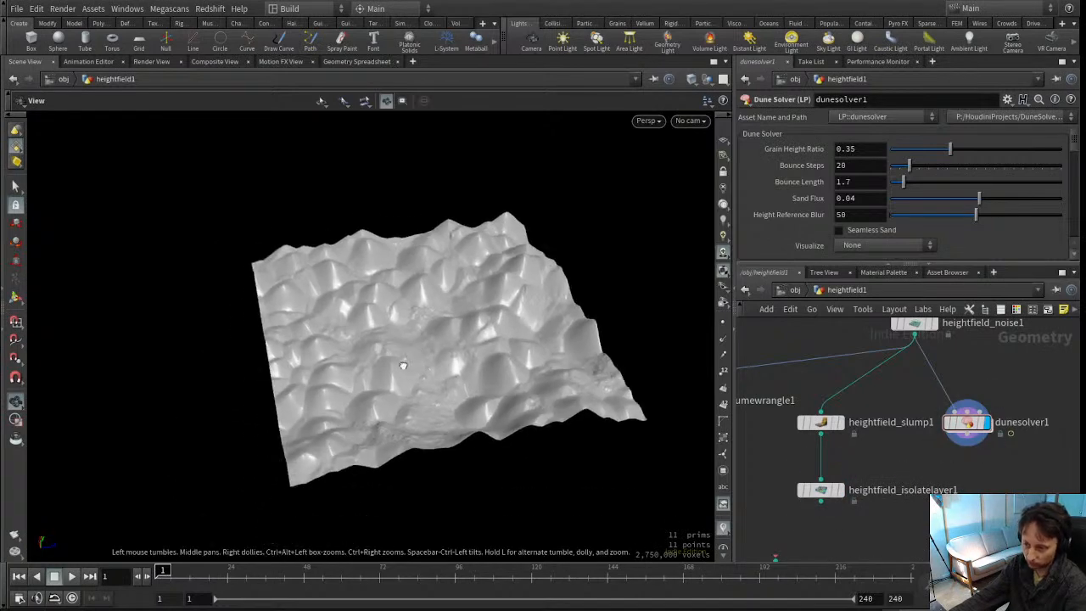
pyautogui.moveTo(408, 358); pyautogui.dragTo(411, 382)
# Move the HeightField Visualize node below the Dune Solver, connect it to the solver's output and display it
pyautogui.moveTo(955, 492); pyautogui.dragTo(977, 451, button='middle')
pyautogui.moveTo(807, 539); pyautogui.dragTo(976, 503)
pyautogui.moveTo(909, 489)
pyautogui.mouseDown(button='middle')
pyautogui.moveTo(913, 509)
pyautogui.moveTo(923, 483)
pyautogui.mouseUp(button='middle')
pyautogui.scroll(-2, 913, 509)
pyautogui.scroll(2, 977, 438)
pyautogui.moveTo(978, 438)
pyautogui.mouseDown(button='middle')
pyautogui.moveTo(946, 447)
pyautogui.moveTo(972, 410)
pyautogui.moveTo(978, 418)
pyautogui.mouseUp(button='middle')
pyautogui.moveTo(962, 482); pyautogui.dragTo(965, 499)
pyautogui.moveTo(991, 389); pyautogui.dragTo(991, 457)
pyautogui.moveTo(1010, 480); pyautogui.dragTo(918, 509, button='middle')
pyautogui.click(914, 480)
pyautogui.moveTo(900, 482); pyautogui.dragTo(905, 499)
# Examine the elevation-coloured dune terrain from several angles and review the node network down to the Dune Solver
pyautogui.moveTo(419, 400); pyautogui.dragTo(386, 365)
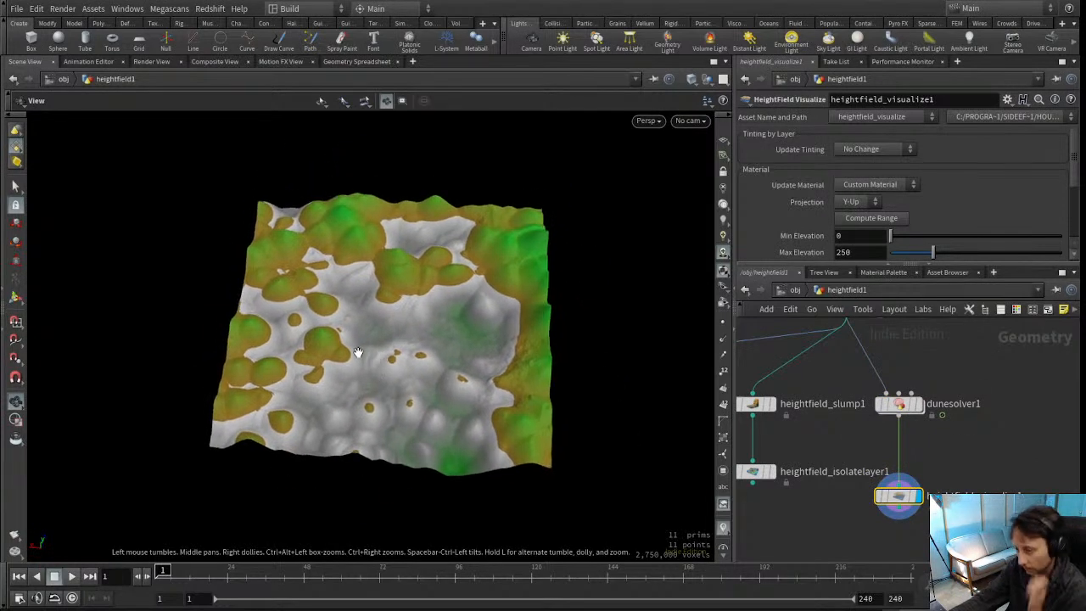
pyautogui.moveTo(336, 397); pyautogui.dragTo(459, 378)
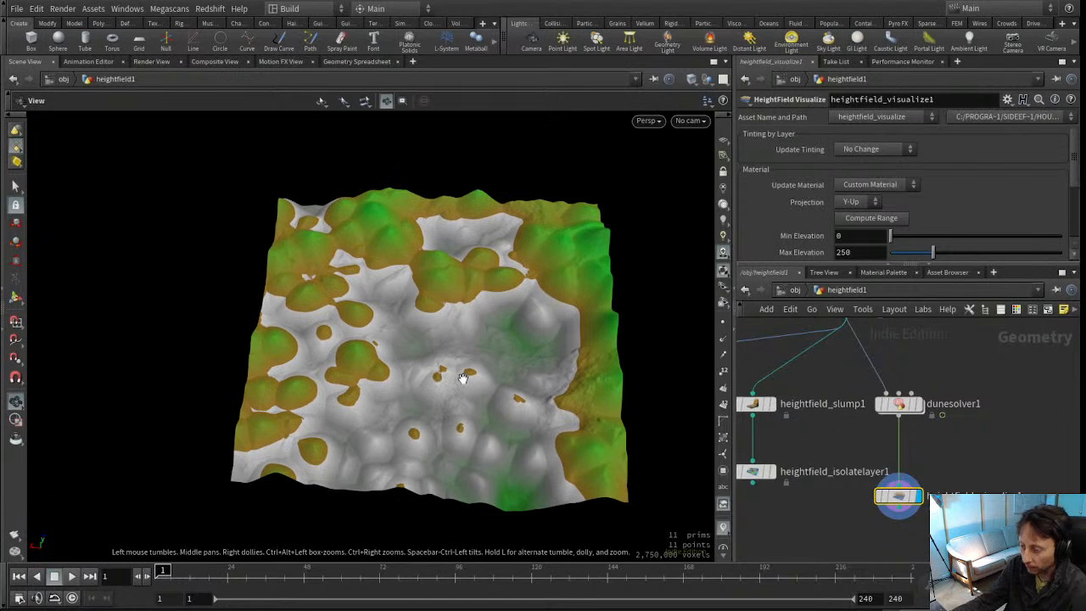
pyautogui.moveTo(509, 359); pyautogui.dragTo(434, 317)
pyautogui.moveTo(836, 450); pyautogui.dragTo(861, 510, button='middle')
pyautogui.scroll(-2, 861, 510)
pyautogui.moveTo(863, 334); pyautogui.dragTo(830, 415, button='middle')
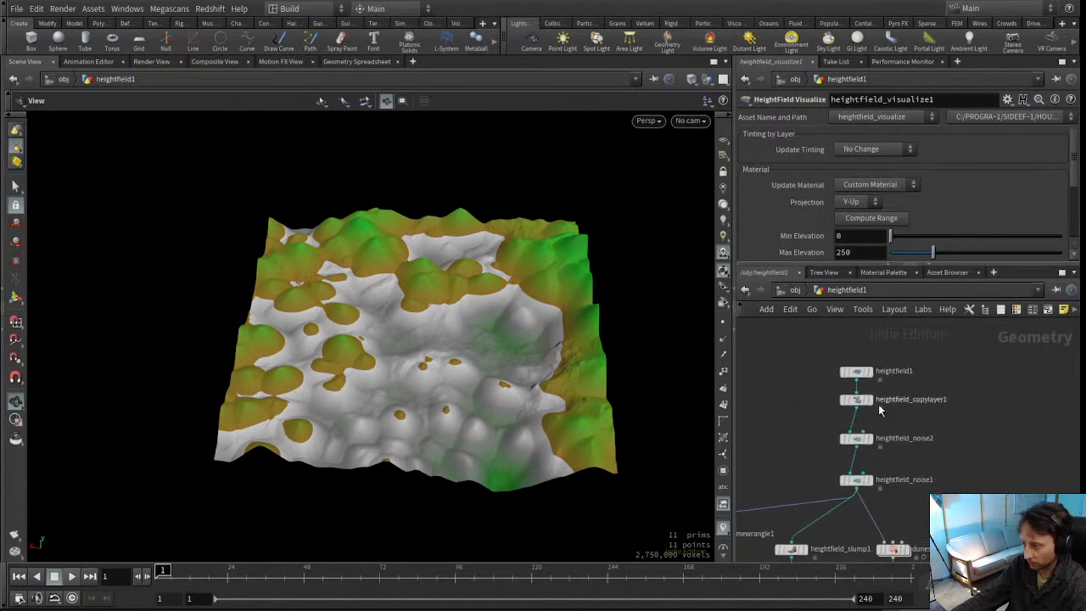
pyautogui.moveTo(756, 455); pyautogui.dragTo(787, 344, button='middle')
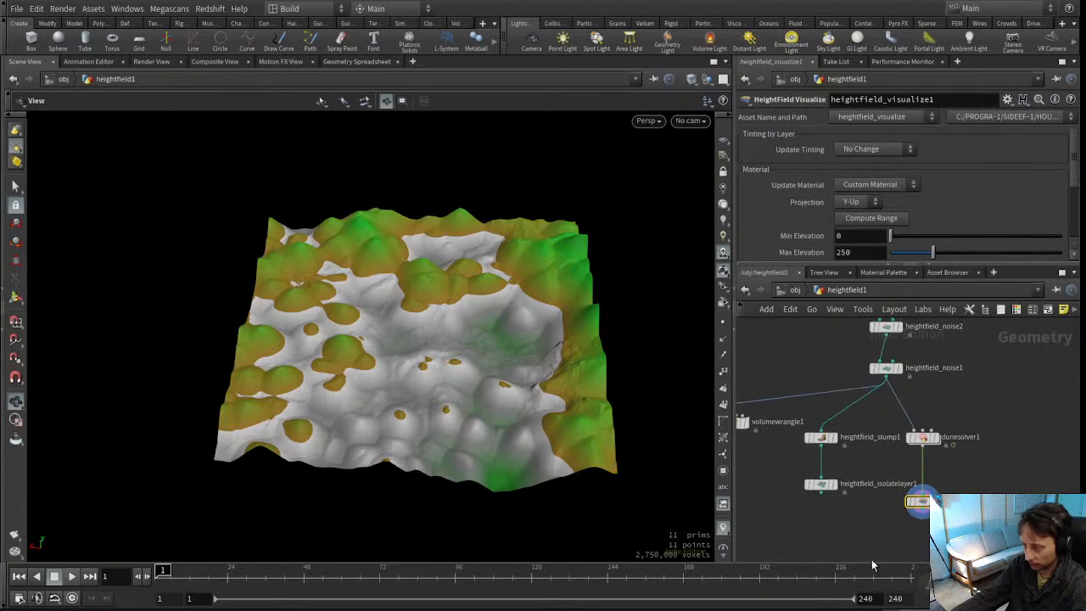
pyautogui.moveTo(869, 534); pyautogui.dragTo(854, 475, button='middle')
pyautogui.scroll(2, 906, 465)
pyautogui.moveTo(453, 400); pyautogui.dragTo(303, 365)
pyautogui.moveTo(303, 365); pyautogui.dragTo(411, 341, button='right')
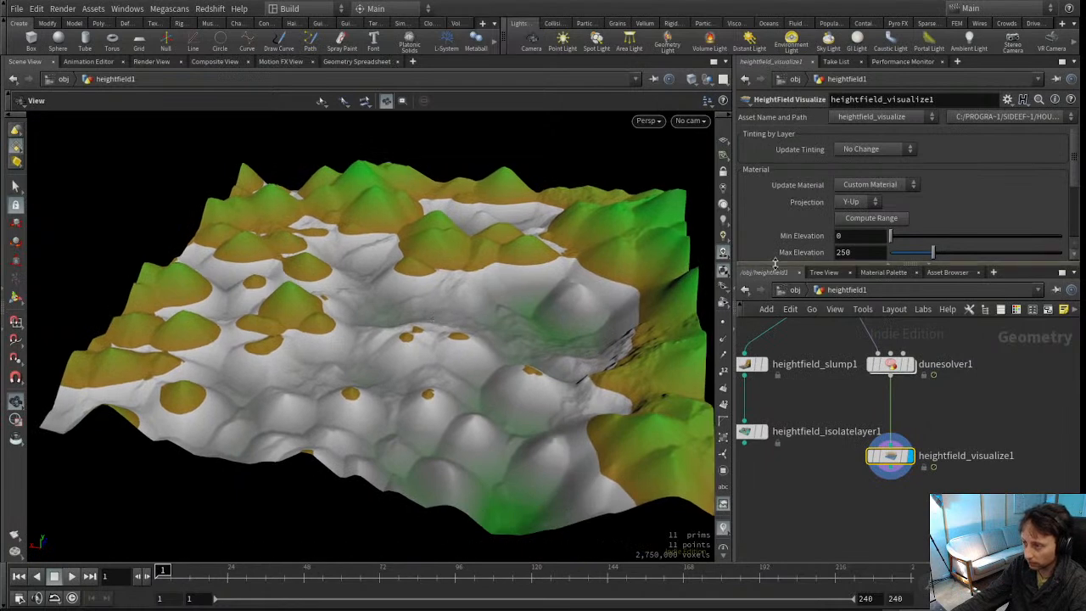
pyautogui.moveTo(777, 266); pyautogui.dragTo(777, 287)
pyautogui.scroll(-2, 838, 404)
pyautogui.moveTo(838, 404); pyautogui.dragTo(825, 524, button='middle')
pyautogui.scroll(-2, 887, 509)
pyautogui.moveTo(883, 492); pyautogui.dragTo(951, 449, button='middle')
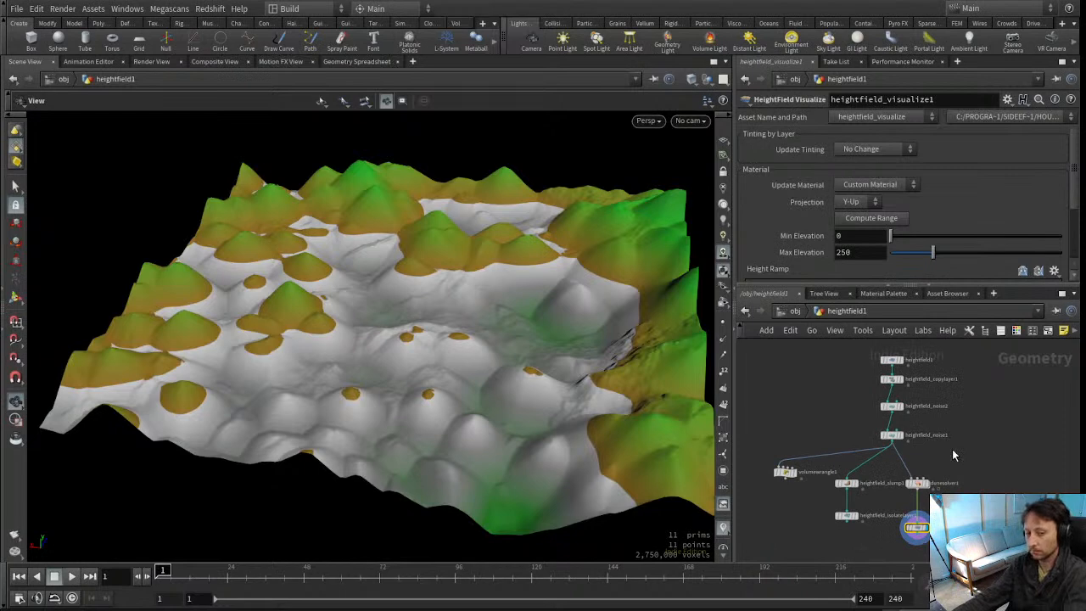
pyautogui.moveTo(456, 301); pyautogui.dragTo(475, 322)
pyautogui.scroll(2, 920, 451)
pyautogui.scroll(2, 922, 451)
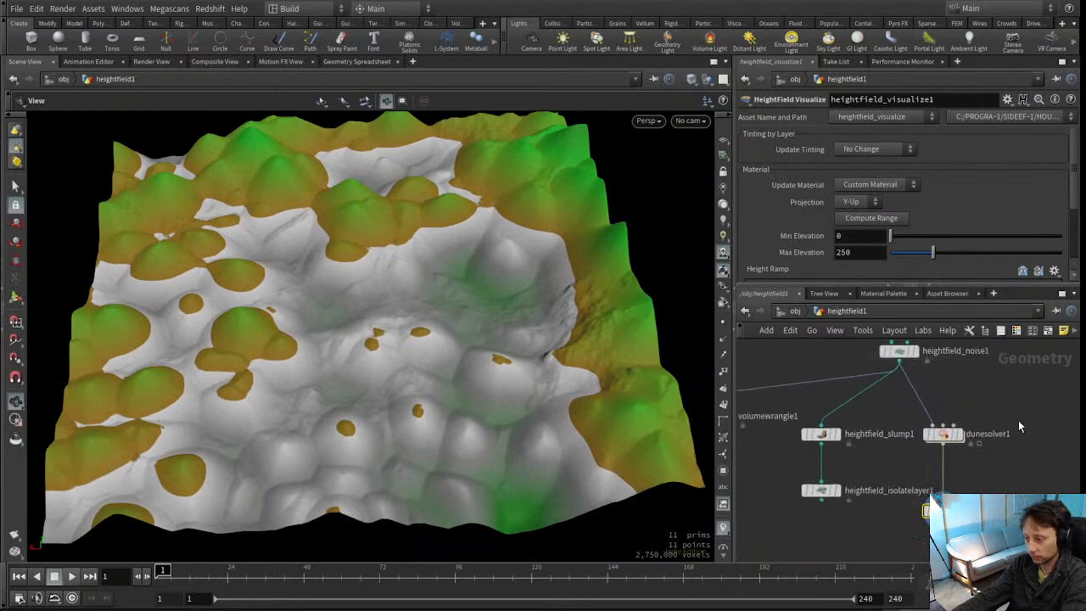
pyautogui.click(943, 435)
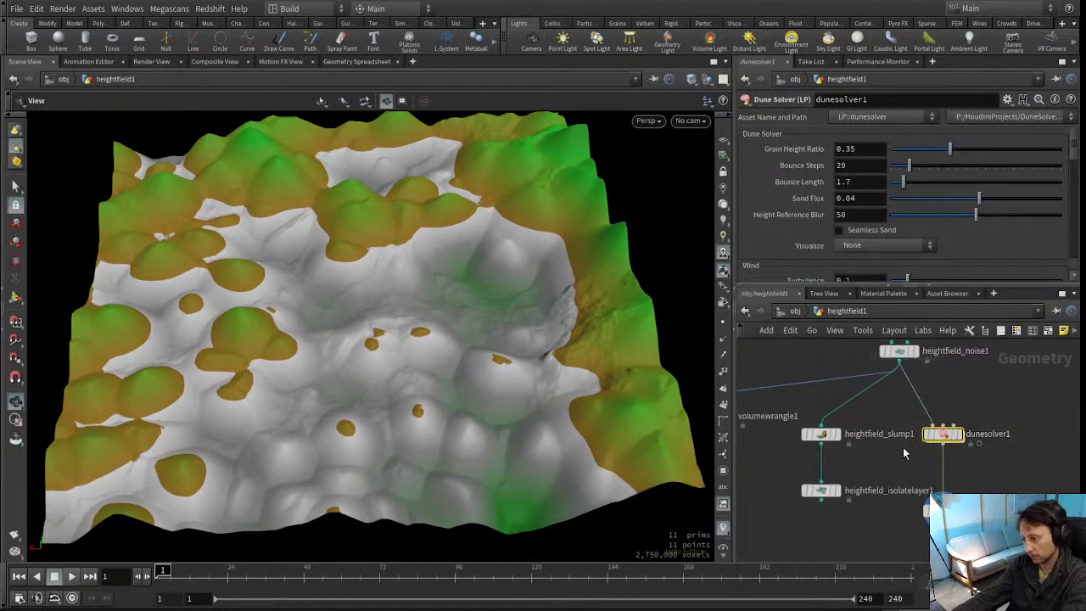
pyautogui.moveTo(1007, 401); pyautogui.dragTo(1004, 362, button='middle')
pyautogui.click(986, 395)
pyautogui.click(963, 452)
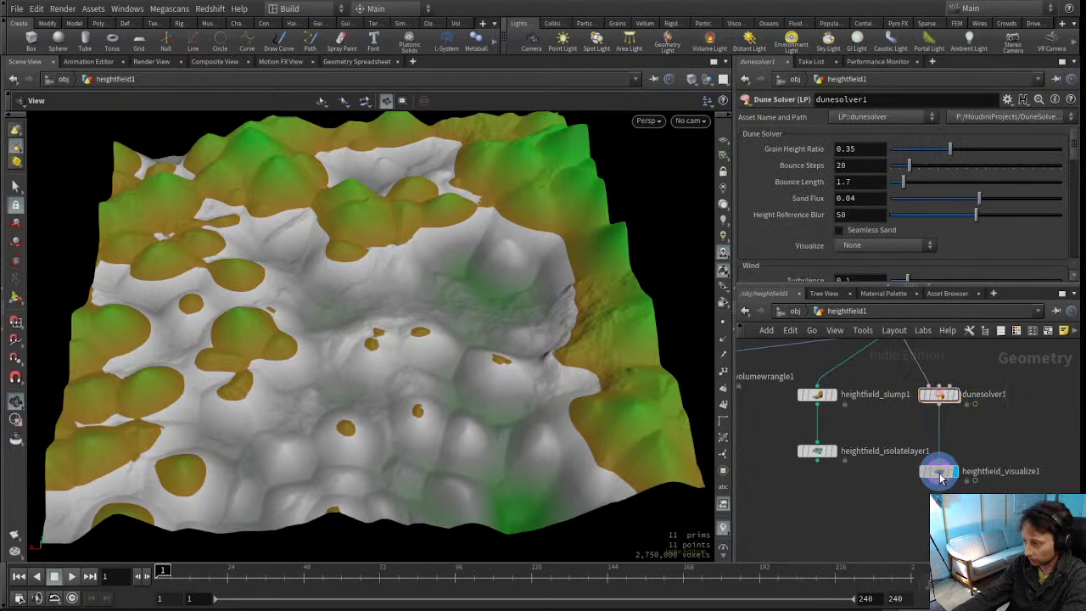
# On the HeightField Visualize node, compute the minimum and maximum elevation range from the terrain
pyautogui.click(939, 471)
pyautogui.scroll(-3, 872, 501)
pyautogui.moveTo(491, 438); pyautogui.dragTo(450, 396)
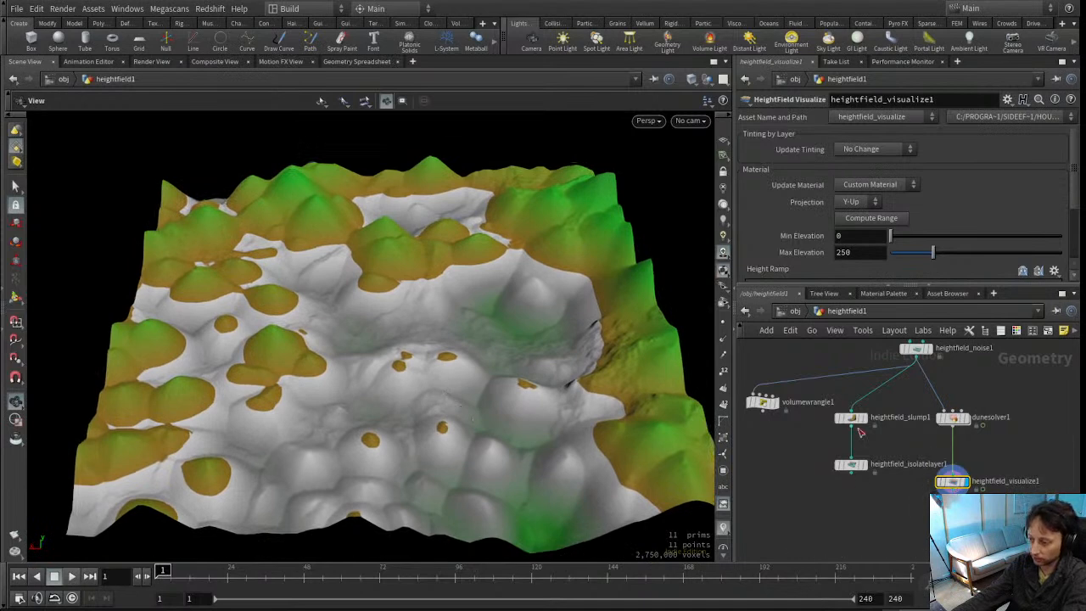
pyautogui.moveTo(832, 287); pyautogui.dragTo(836, 347)
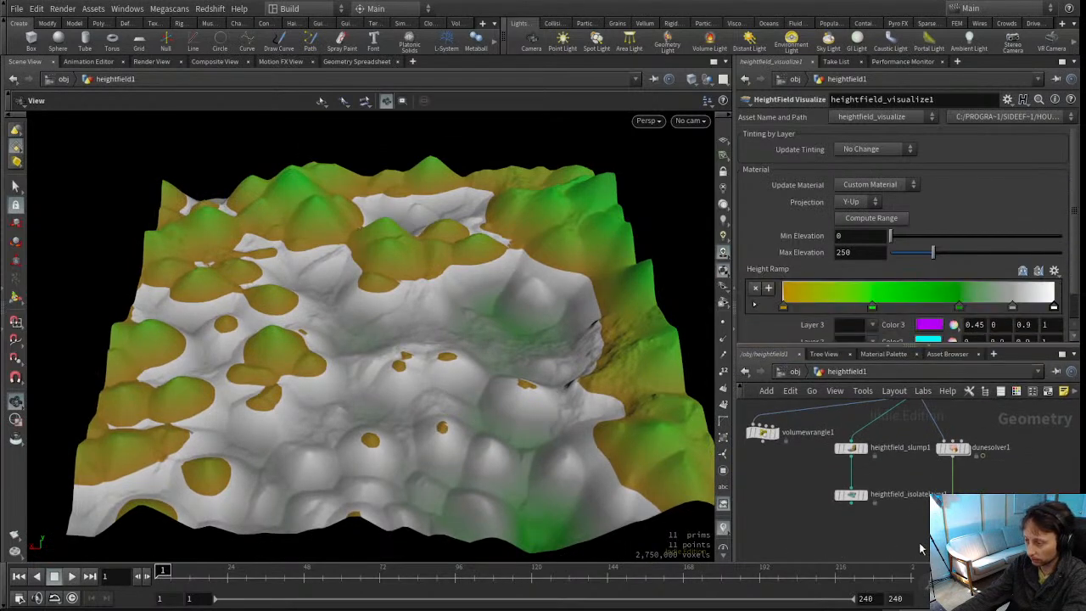
pyautogui.scroll(2, 905, 553)
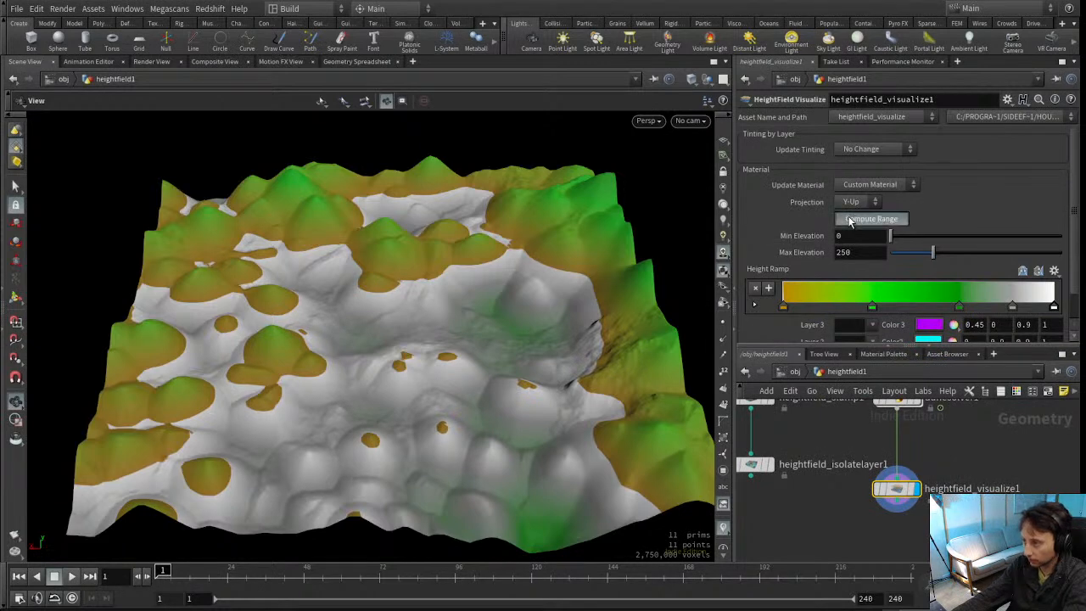
pyautogui.moveTo(551, 290); pyautogui.dragTo(526, 280)
pyautogui.scroll(-1, 801, 207)
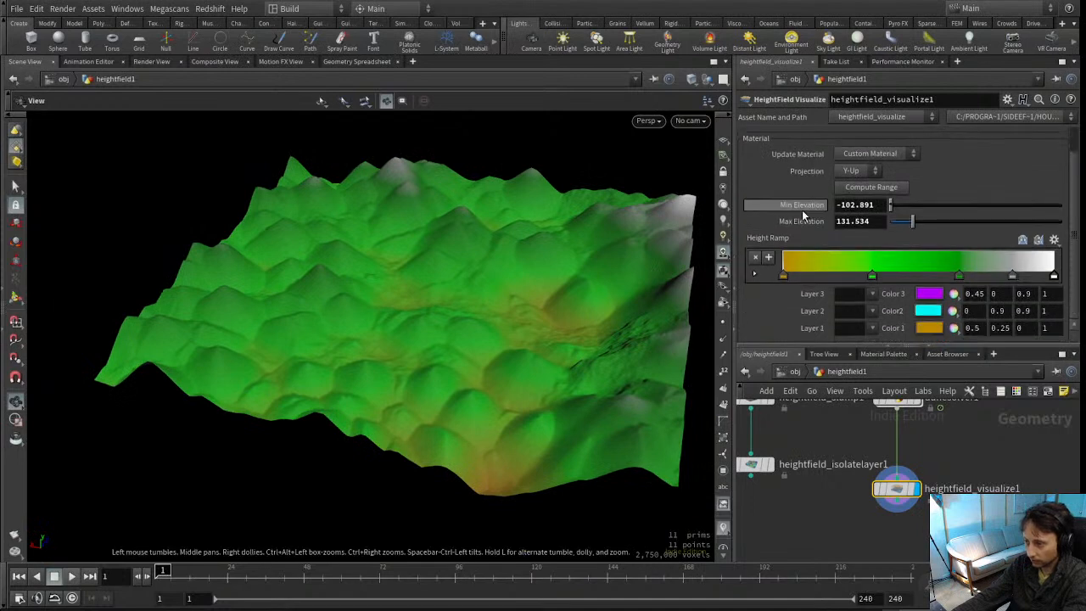
# On the HeightField Visualize node, assign the sand layer to Layer 1 so that sand gets the orange-brown Color 1
pyautogui.moveTo(860, 346); pyautogui.dragTo(862, 367)
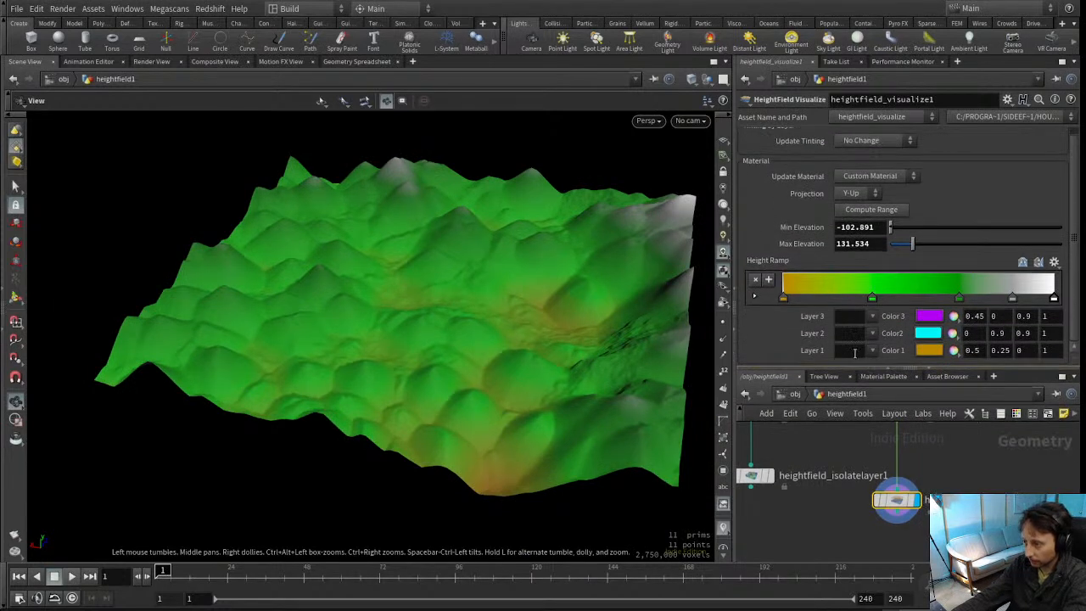
pyautogui.click(855, 351)
pyautogui.write('san')
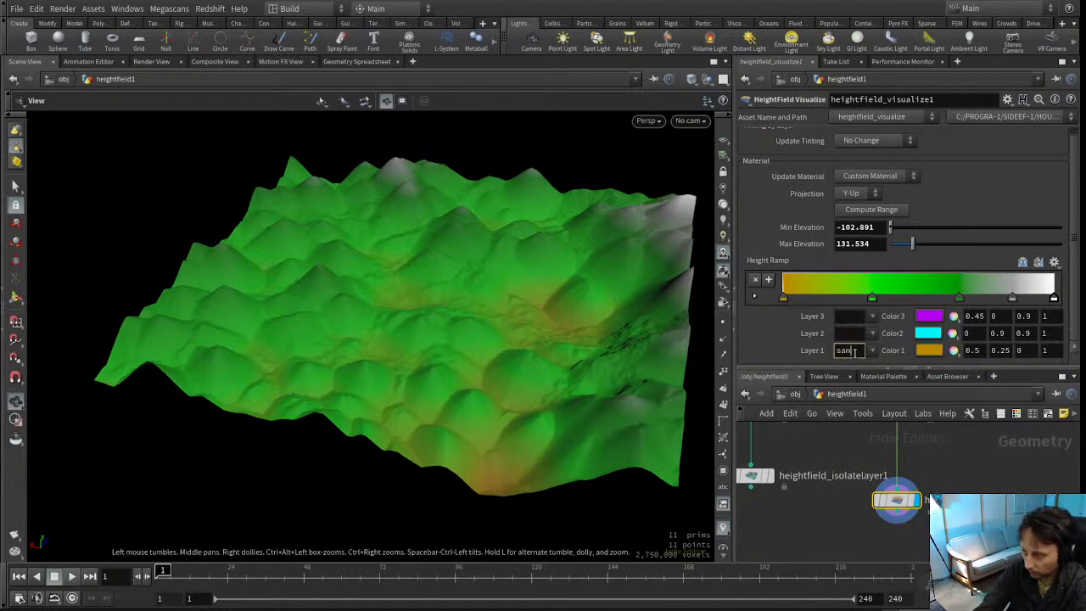
pyautogui.write('d')
pyautogui.press('Return')
pyautogui.moveTo(526, 373); pyautogui.dragTo(274, 299)
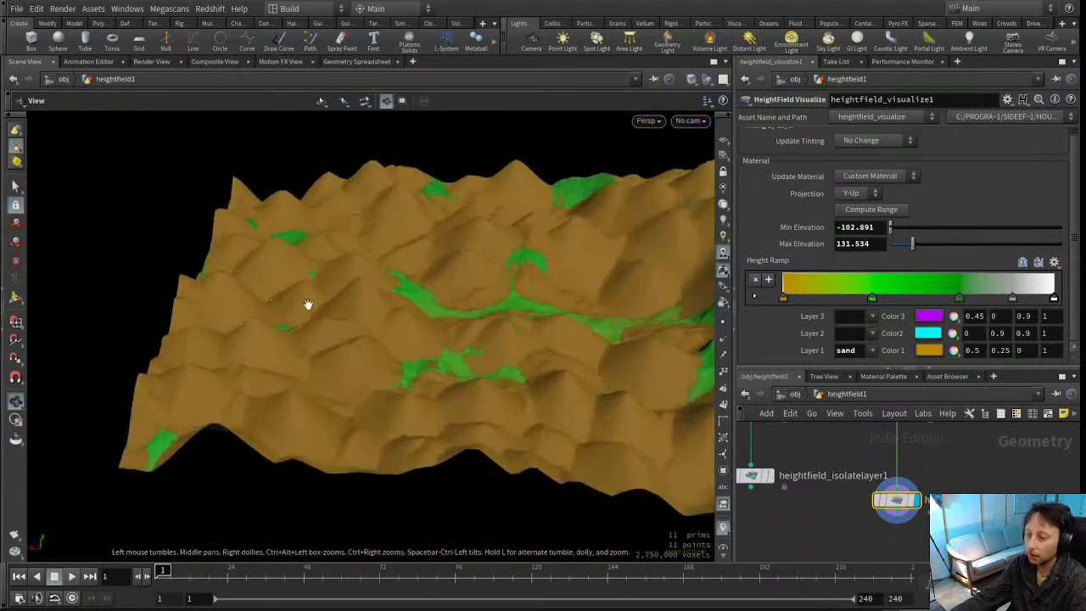
pyautogui.moveTo(510, 365); pyautogui.dragTo(388, 405)
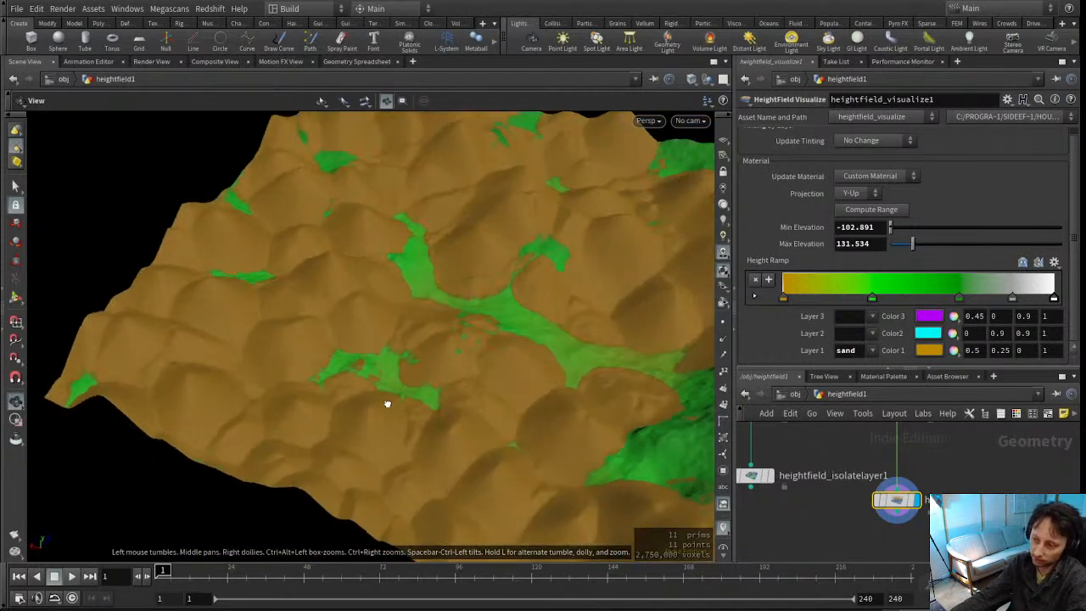
# Reduce the Height Ramp to a plain light gradient by deleting its brown, green and grey colour points
pyautogui.click(872, 299)
pyautogui.press('Delete')
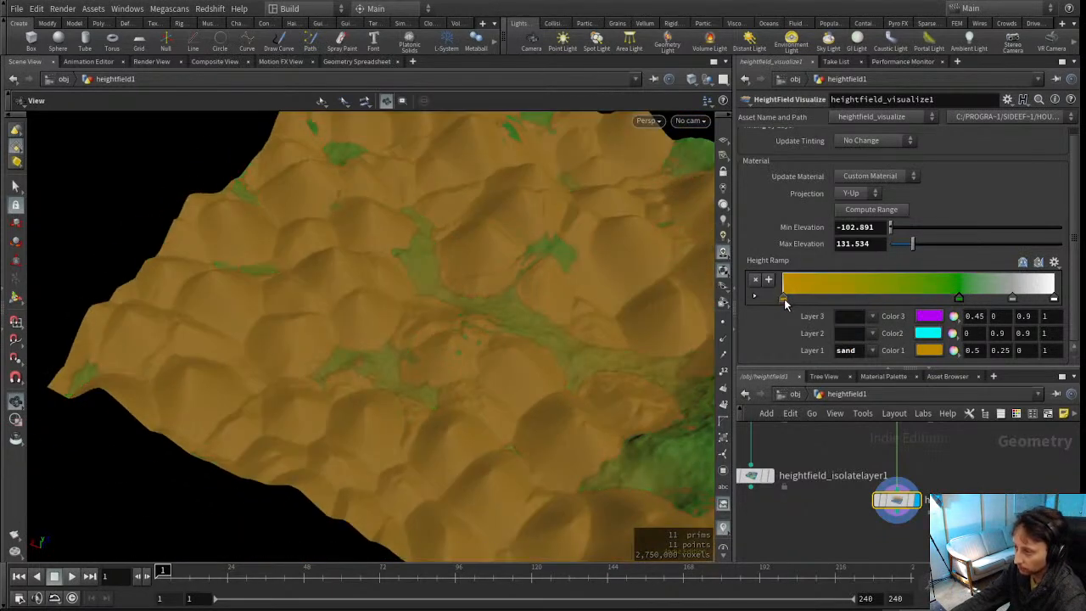
pyautogui.click(784, 299)
pyautogui.press('Delete')
pyautogui.click(960, 299)
pyautogui.press('Delete')
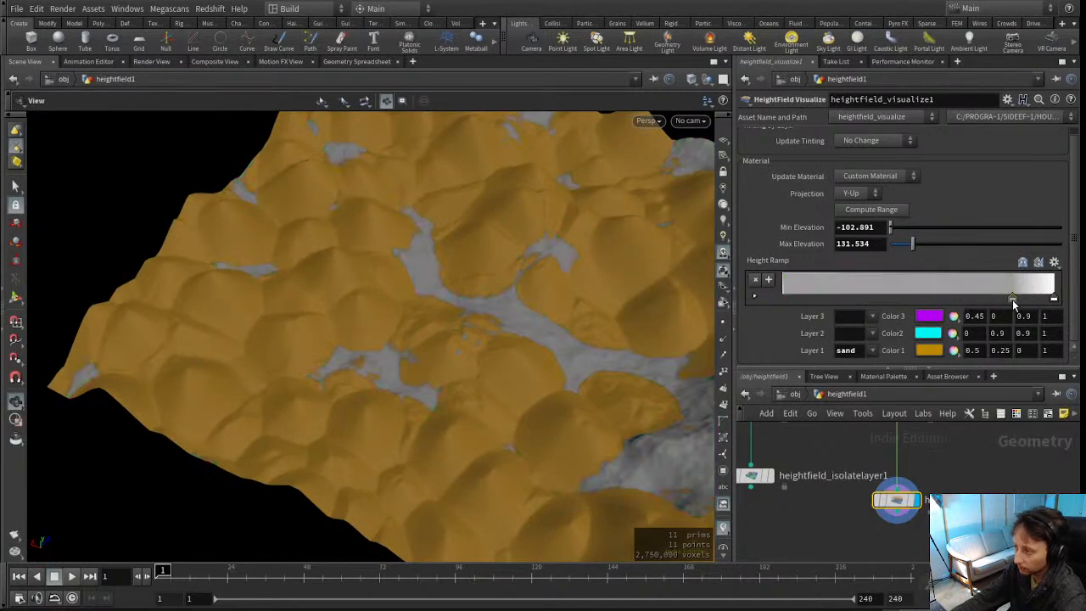
pyautogui.click(1012, 298)
pyautogui.press('Delete')
pyautogui.moveTo(599, 315); pyautogui.dragTo(472, 327)
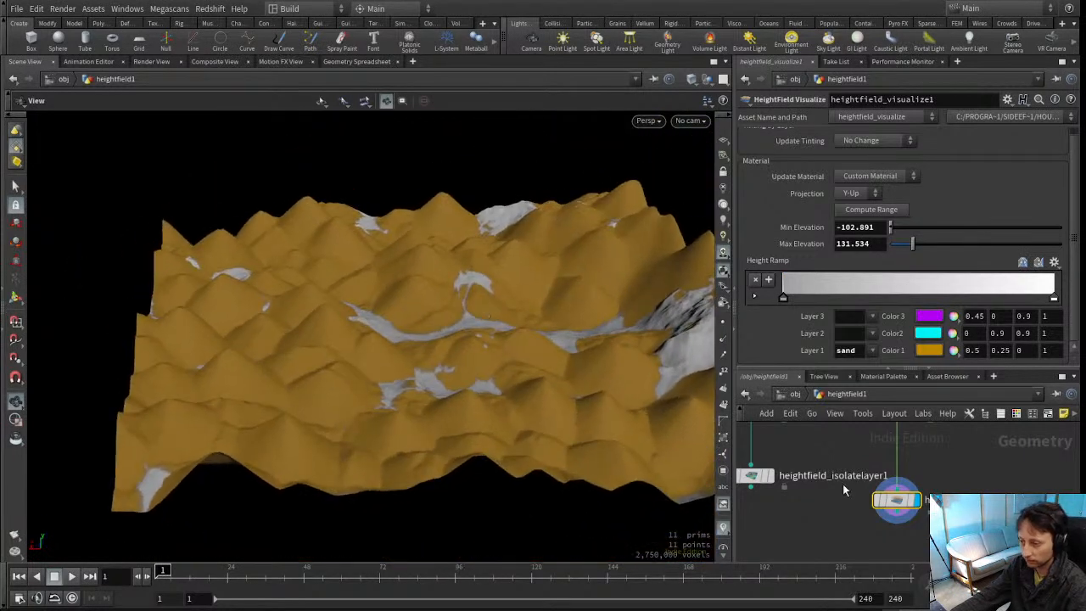
# Try the HeightField Visualize node on the isolated layer's output and put it back below the Dune Solver
pyautogui.moveTo(818, 368); pyautogui.dragTo(819, 277)
pyautogui.moveTo(825, 403); pyautogui.dragTo(972, 457, button='middle')
pyautogui.scroll(-2, 972, 456)
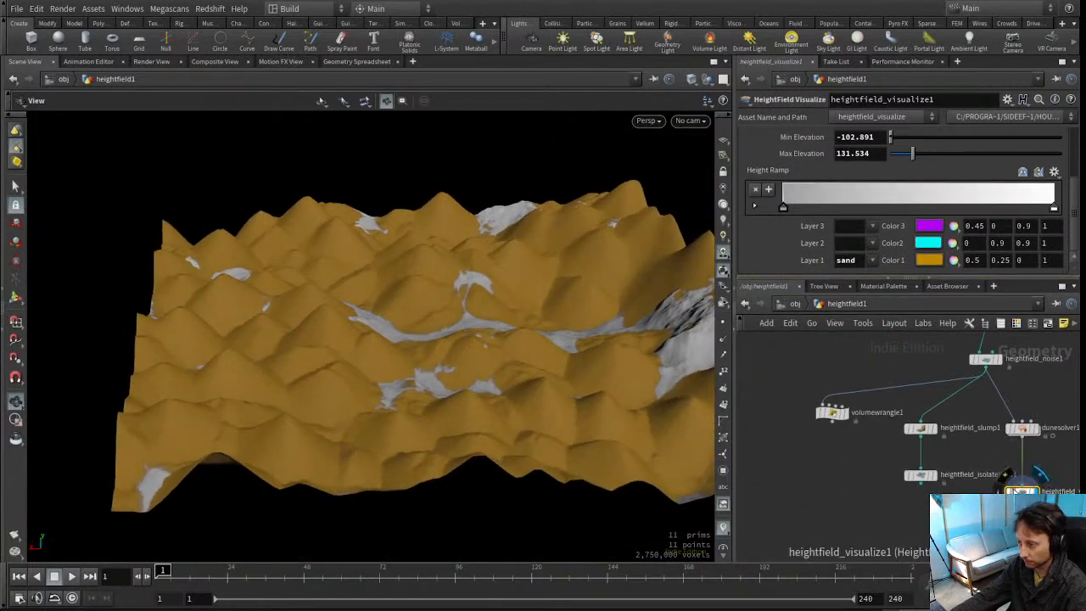
pyautogui.moveTo(923, 482); pyautogui.dragTo(969, 510)
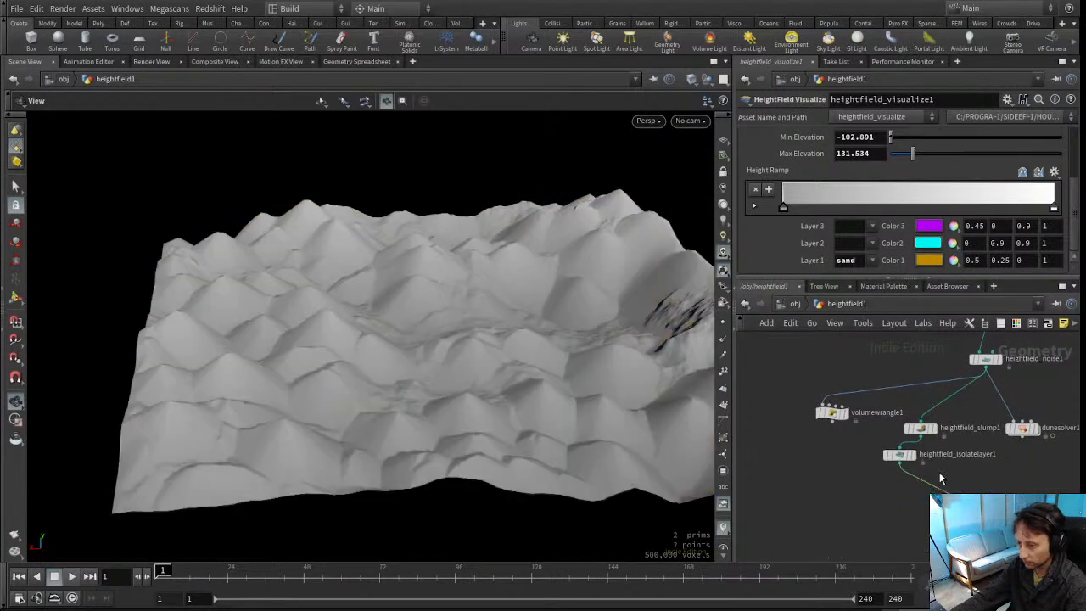
pyautogui.scroll(2, 942, 454)
pyautogui.click(914, 429)
pyautogui.moveTo(974, 465); pyautogui.dragTo(973, 466)
pyautogui.moveTo(784, 407); pyautogui.dragTo(773, 474)
pyautogui.moveTo(461, 323); pyautogui.dragTo(589, 390)
pyautogui.scroll(-3, 902, 475)
pyautogui.moveTo(890, 476); pyautogui.dragTo(968, 489)
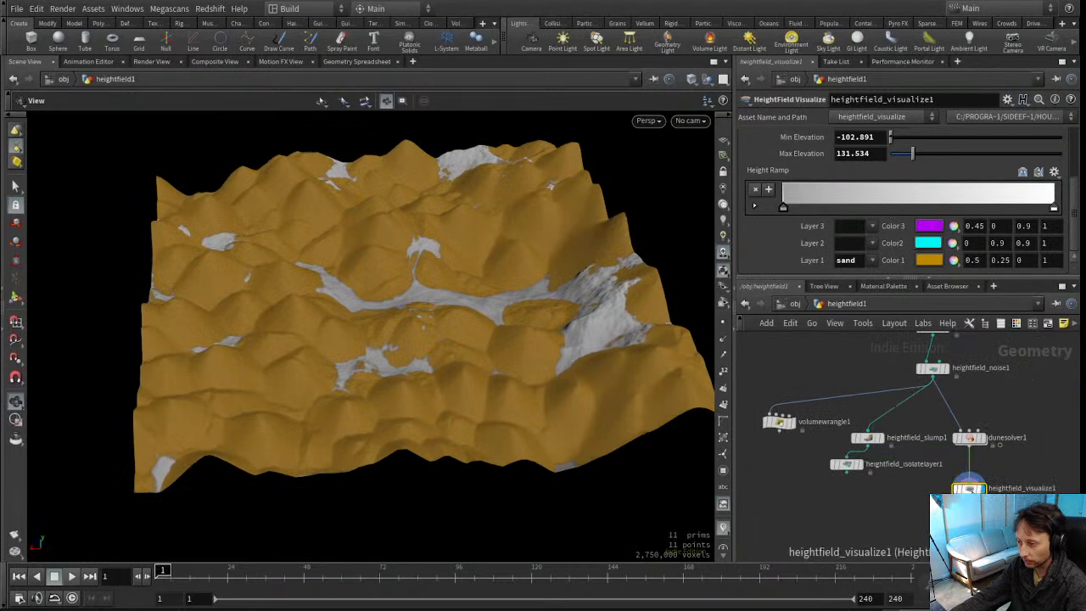
# Display the Volume Wrangle node and review its expression that adds bedrock and sand into height
pyautogui.moveTo(918, 499); pyautogui.dragTo(915, 521, button='middle')
pyautogui.scroll(2, 922, 488)
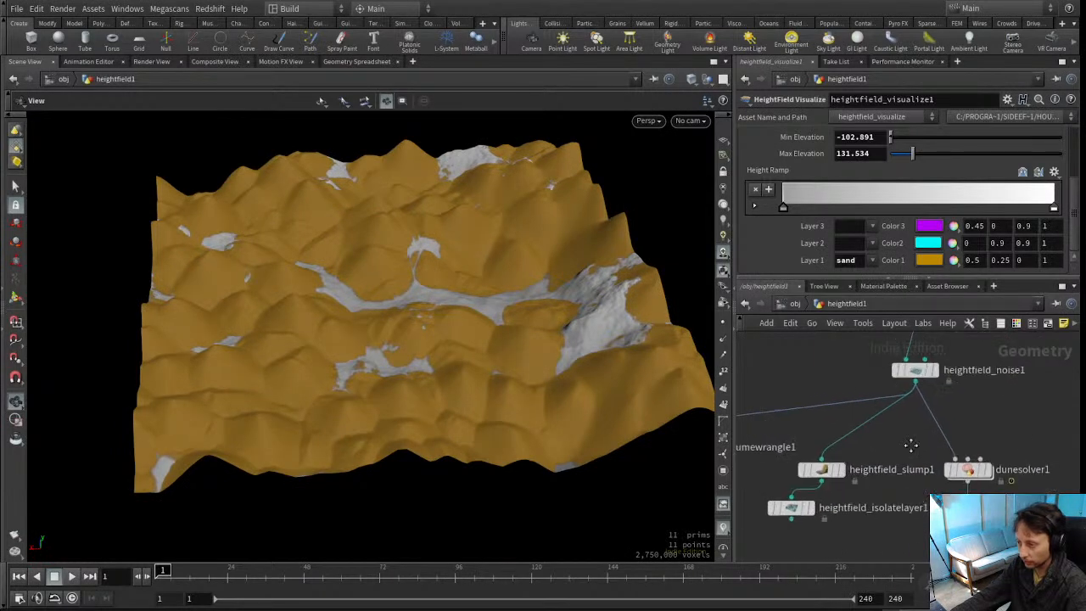
pyautogui.moveTo(910, 448); pyautogui.dragTo(962, 448, button='middle')
pyautogui.scroll(-1, 976, 449)
pyautogui.moveTo(888, 463); pyautogui.dragTo(863, 445)
pyautogui.click(795, 445)
pyautogui.moveTo(783, 447); pyautogui.dragTo(770, 419)
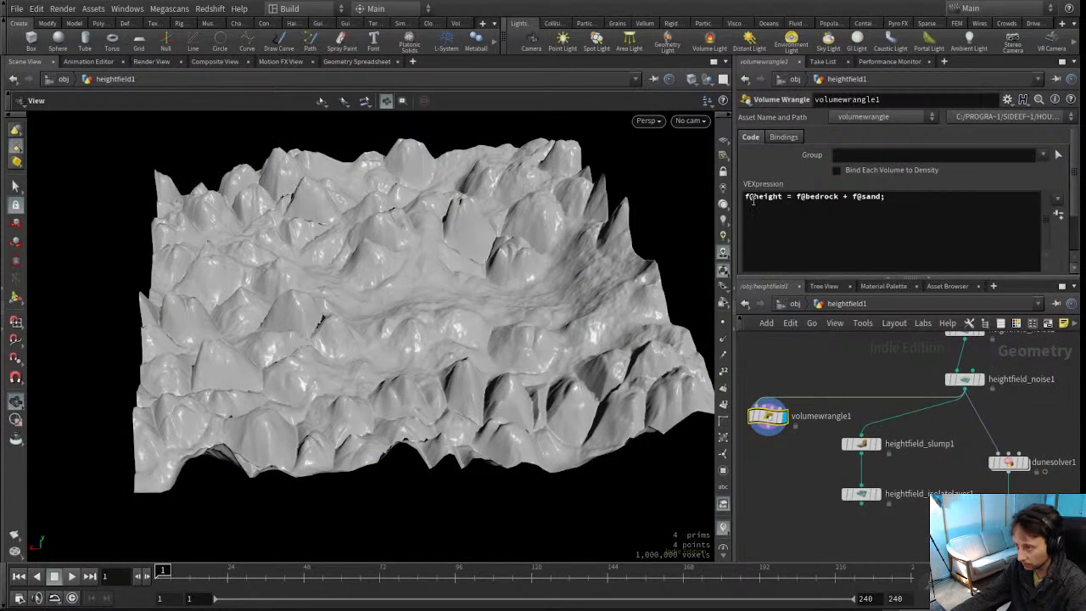
pyautogui.moveTo(745, 196); pyautogui.dragTo(942, 200)
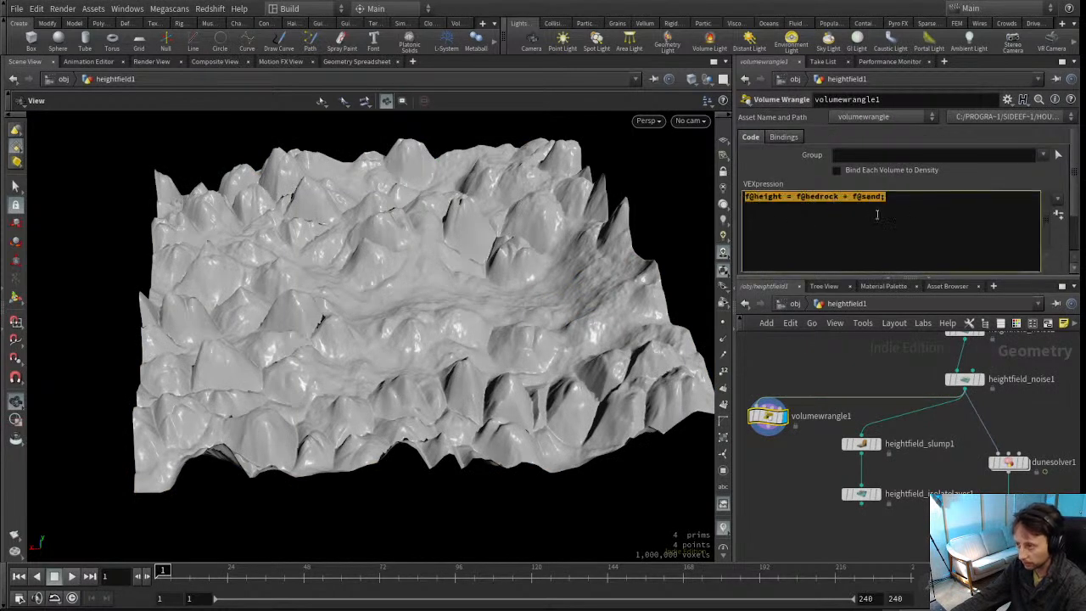
# Display the Dune Solver node and set its Visualize option to Colorize
pyautogui.moveTo(883, 425); pyautogui.dragTo(859, 399, button='middle')
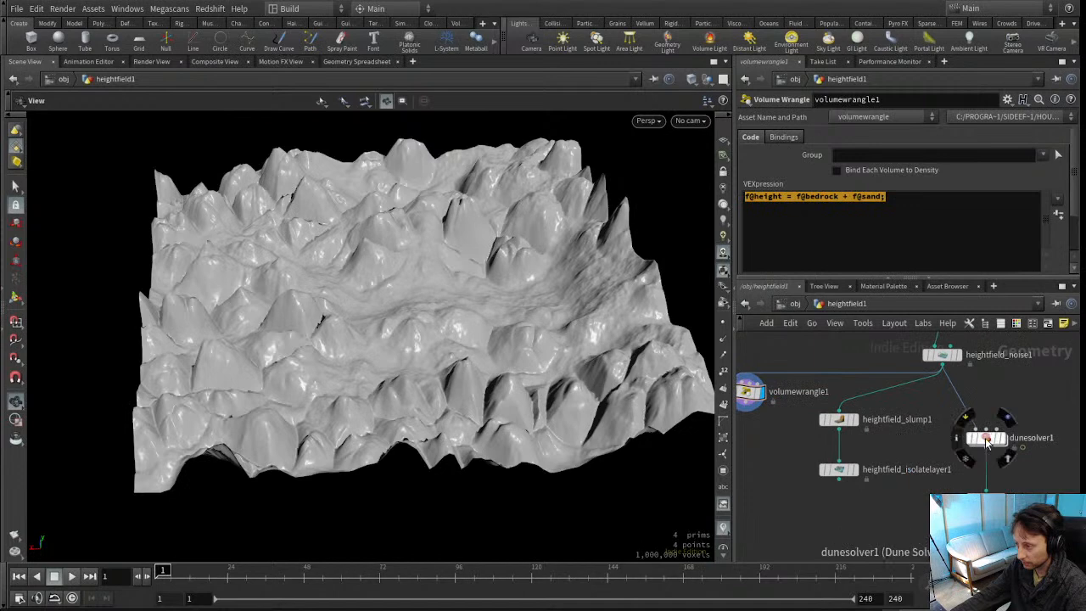
pyautogui.click(995, 439)
pyautogui.click(1007, 418)
pyautogui.moveTo(987, 438); pyautogui.dragTo(987, 419)
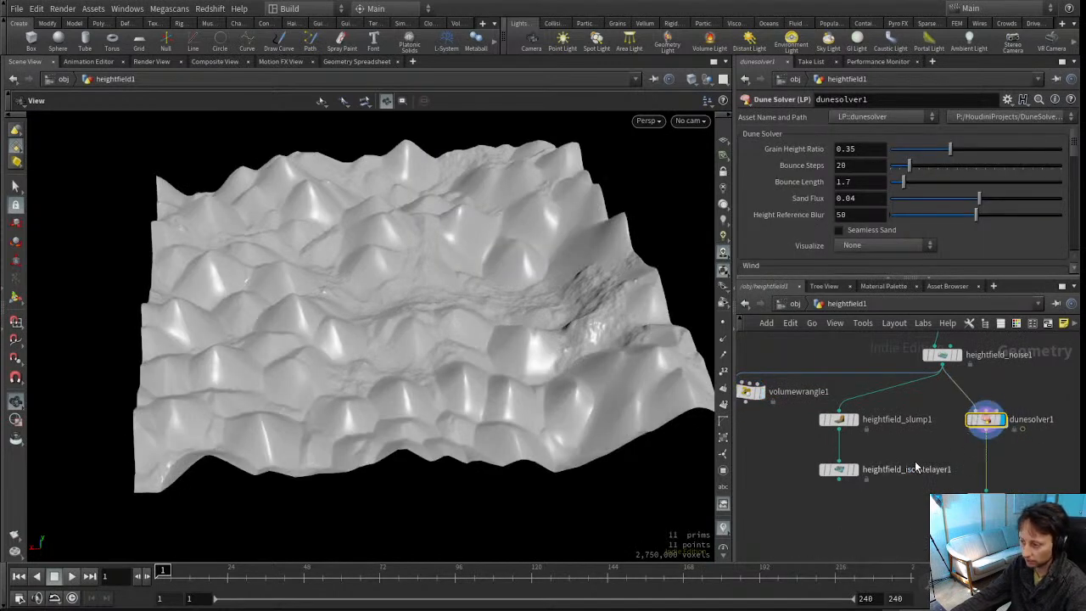
pyautogui.moveTo(510, 348); pyautogui.dragTo(642, 288)
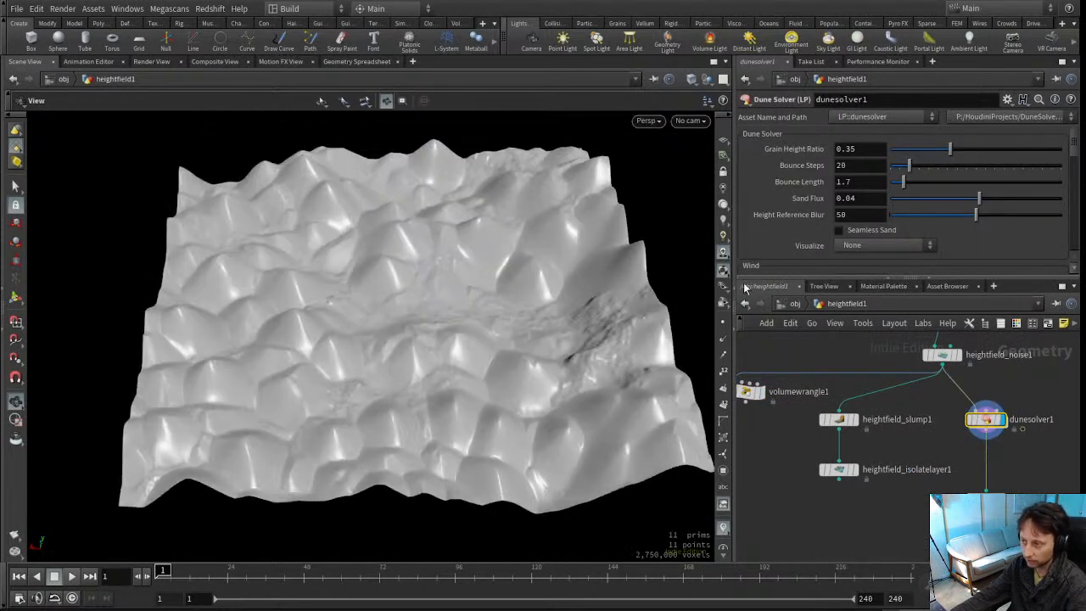
pyautogui.click(883, 266)
pyautogui.moveTo(531, 333); pyautogui.dragTo(495, 341)
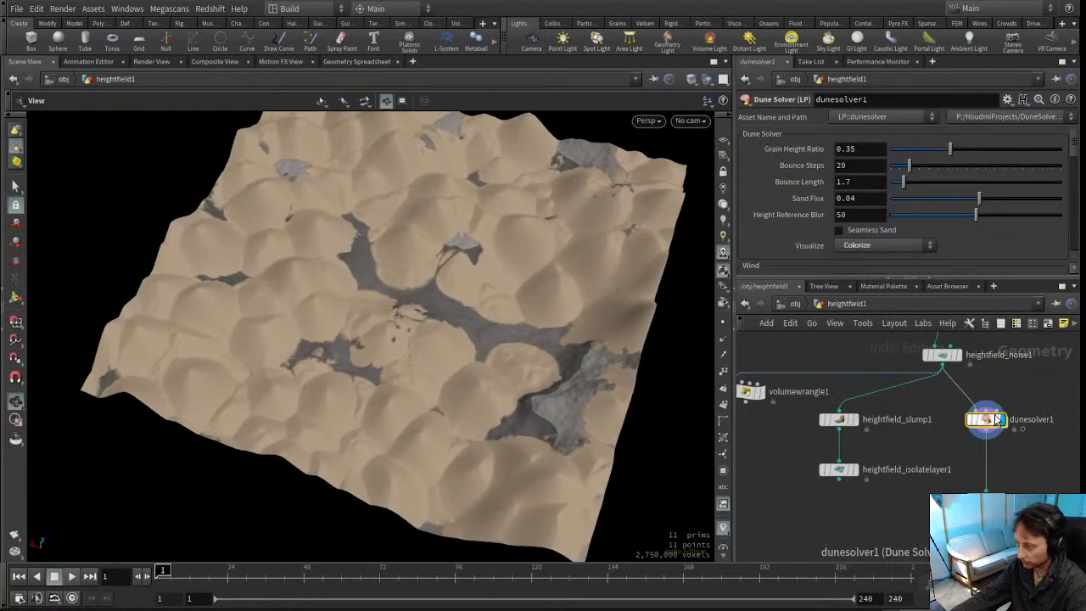
# Inspect the colorized dunes from several angles and compare them with the HeightField Visualize node's output
pyautogui.moveTo(289, 306); pyautogui.dragTo(379, 312)
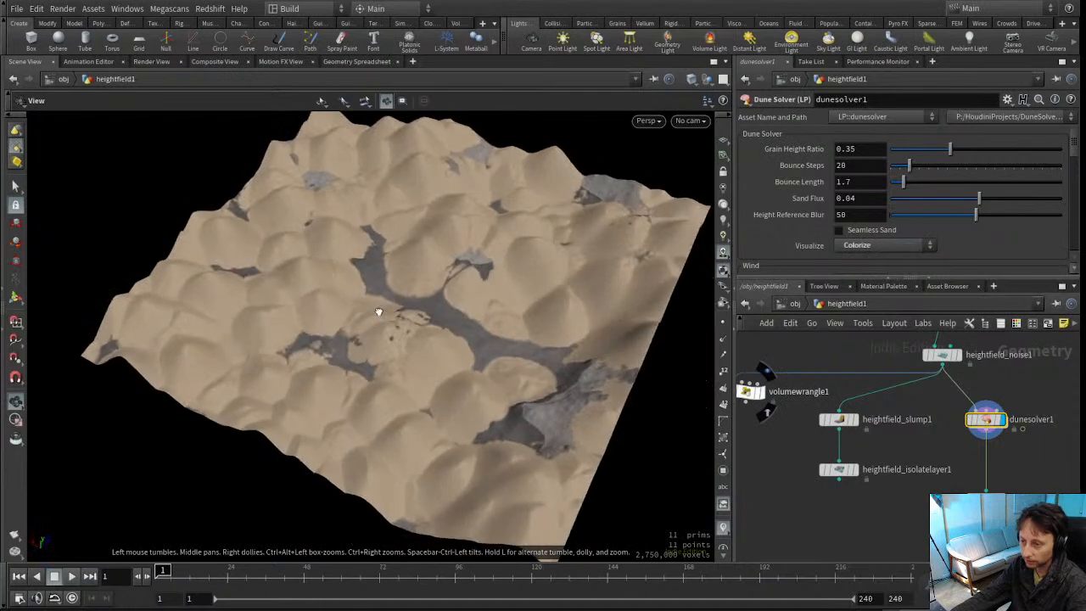
pyautogui.moveTo(453, 379); pyautogui.dragTo(550, 407)
pyautogui.moveTo(420, 389); pyautogui.dragTo(604, 318)
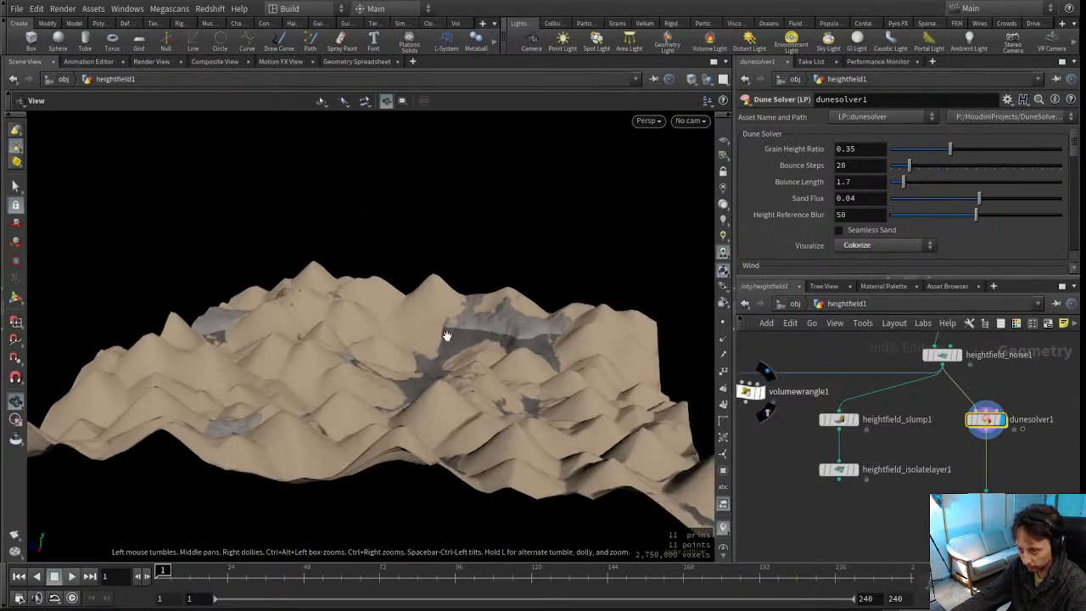
pyautogui.moveTo(356, 431); pyautogui.dragTo(262, 395)
pyautogui.scroll(-2, 890, 487)
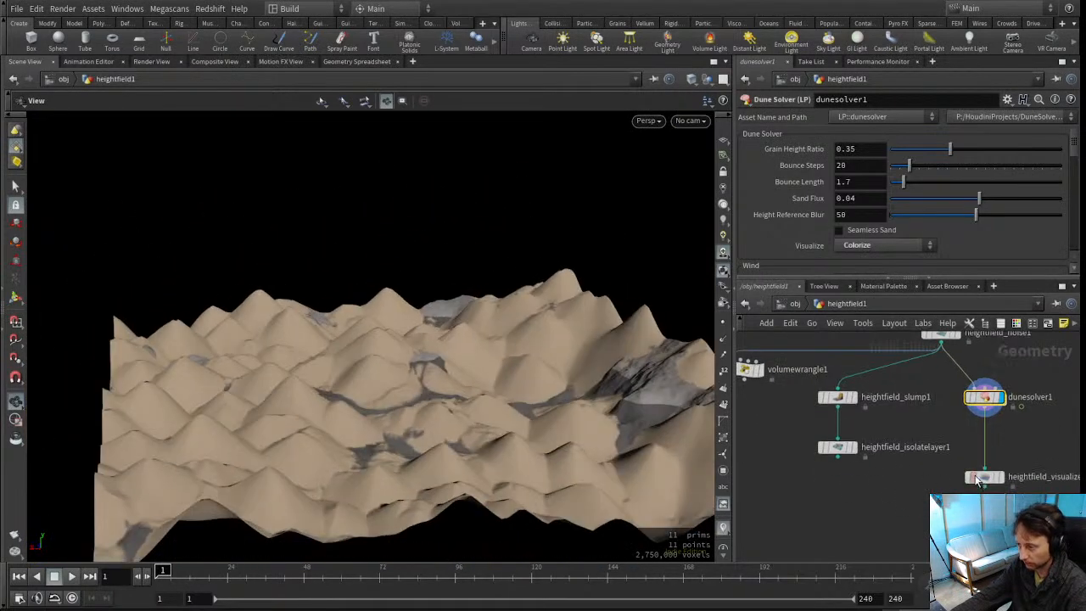
pyautogui.click(1002, 477)
pyautogui.moveTo(413, 405); pyautogui.dragTo(476, 420)
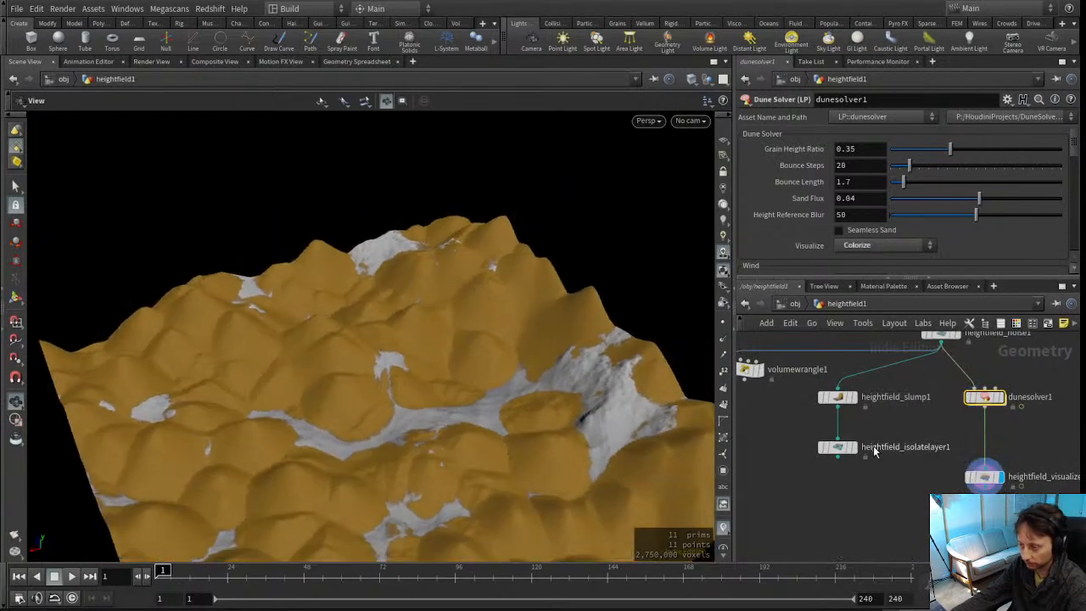
# Turn off Center Noise on heightfield_noise2, the noise node for the bedrock layer
pyautogui.moveTo(955, 360); pyautogui.dragTo(962, 448, button='middle')
pyautogui.moveTo(959, 341); pyautogui.dragTo(908, 448, button='middle')
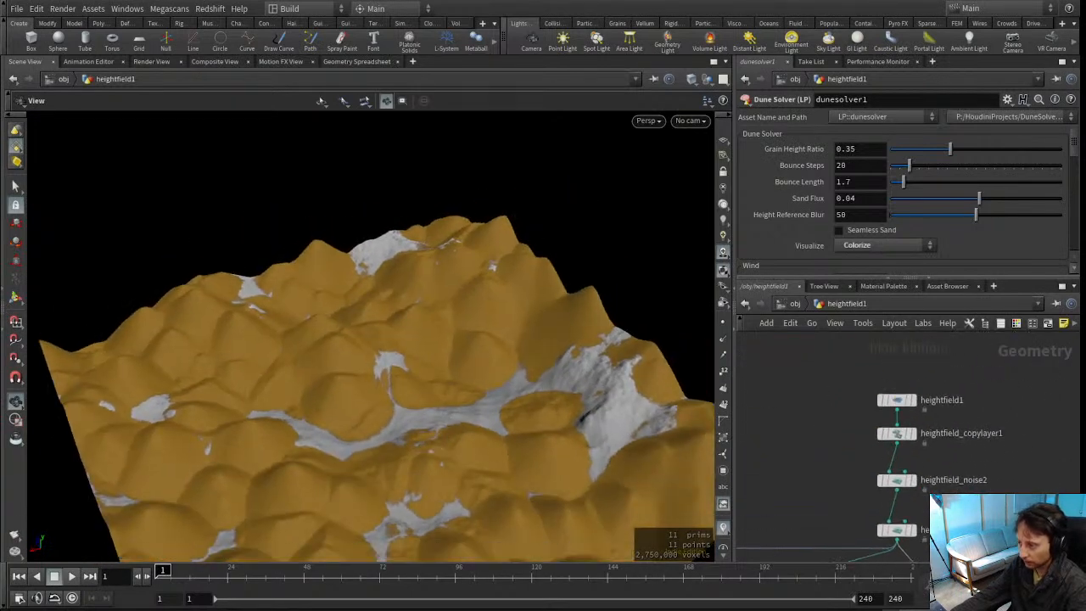
pyautogui.click(897, 481)
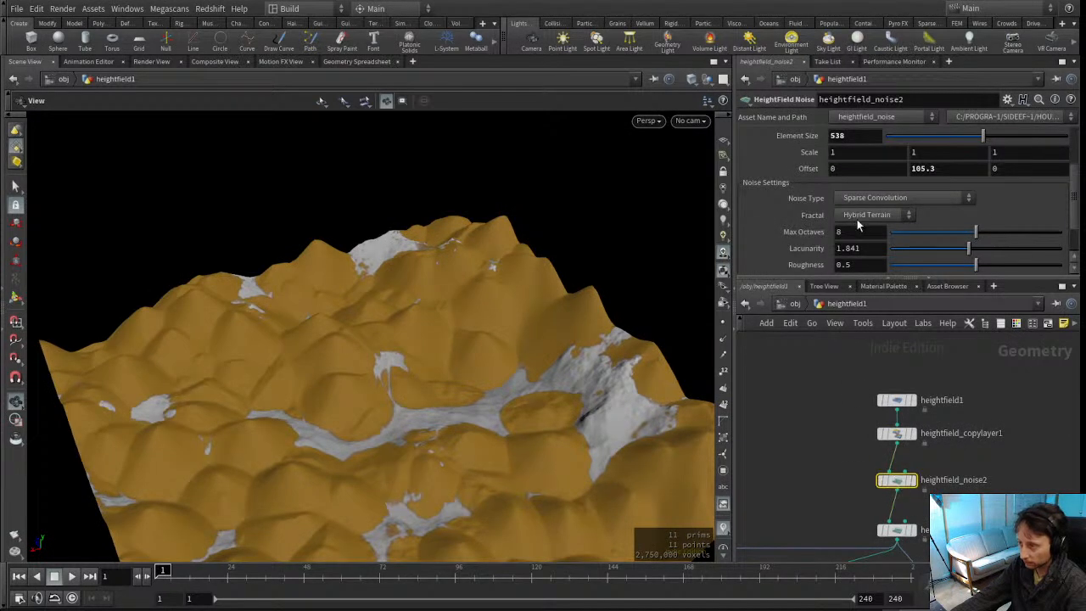
pyautogui.scroll(2, 783, 195)
pyautogui.click(832, 186)
pyautogui.moveTo(297, 322); pyautogui.dragTo(376, 348)
pyautogui.moveTo(814, 452); pyautogui.dragTo(837, 398, button='middle')
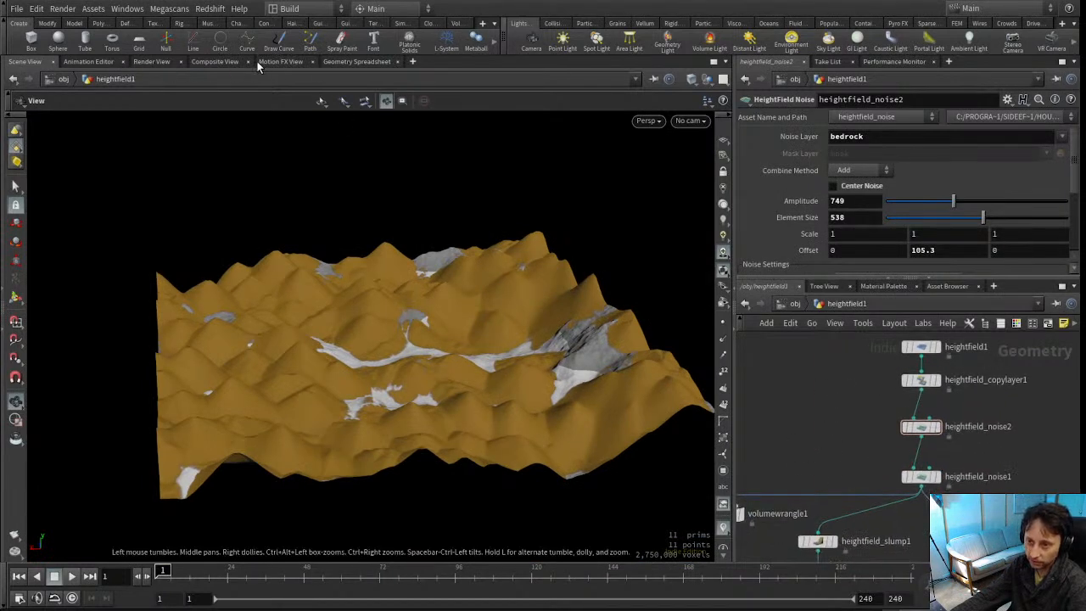
# In the Geometry Spreadsheet, compare the bedrock layer's volume values with Center Noise on and off
pyautogui.click(336, 61)
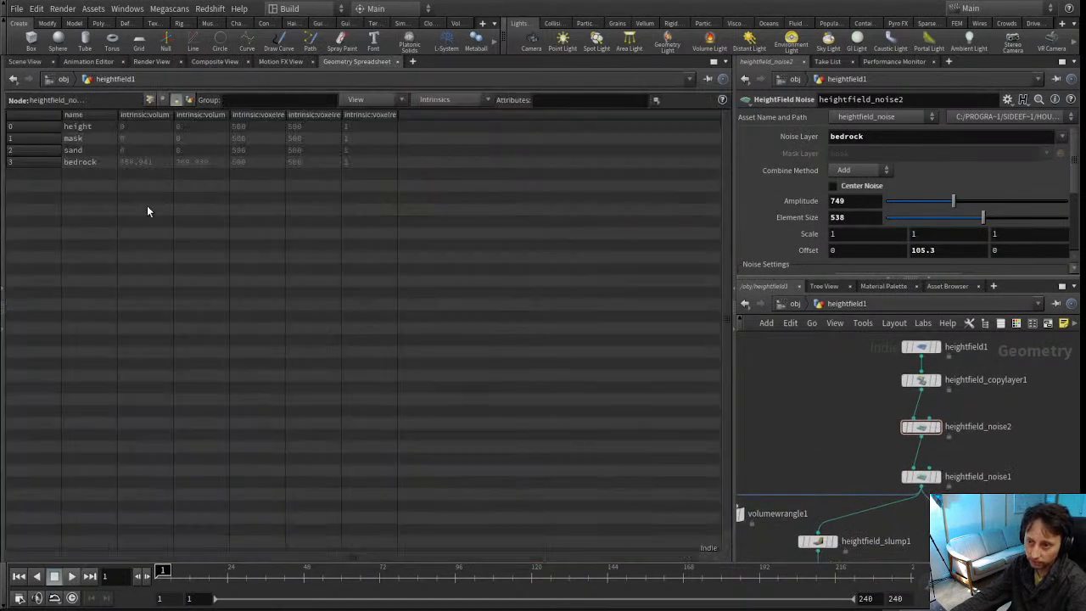
pyautogui.click(832, 187)
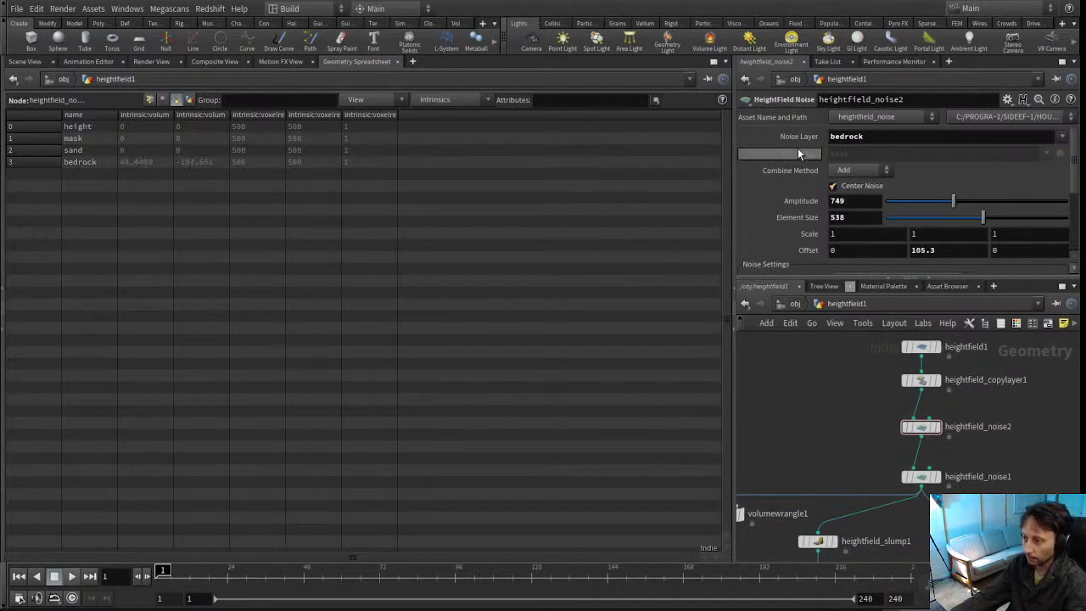
pyautogui.moveTo(845, 455); pyautogui.dragTo(847, 333, button='middle')
pyautogui.moveTo(920, 452); pyautogui.dragTo(889, 467, button='middle')
pyautogui.moveTo(1023, 477); pyautogui.dragTo(969, 467, button='middle')
# Return to the scene view, display the Dune Solver, and disconnect the HeightField Visualize node and set it aside
pyautogui.click(880, 501)
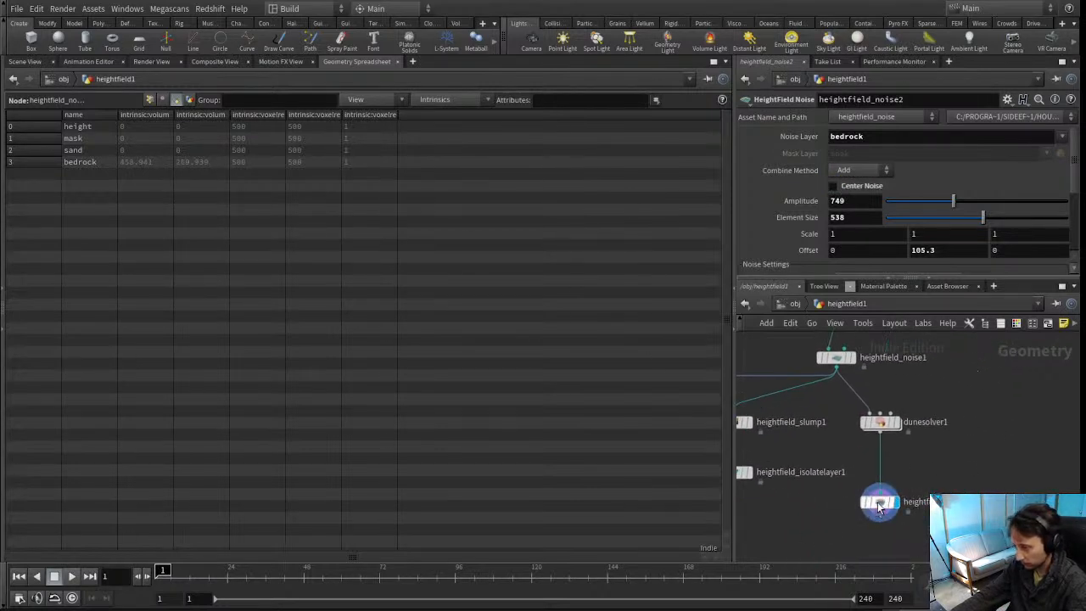
pyautogui.click(31, 62)
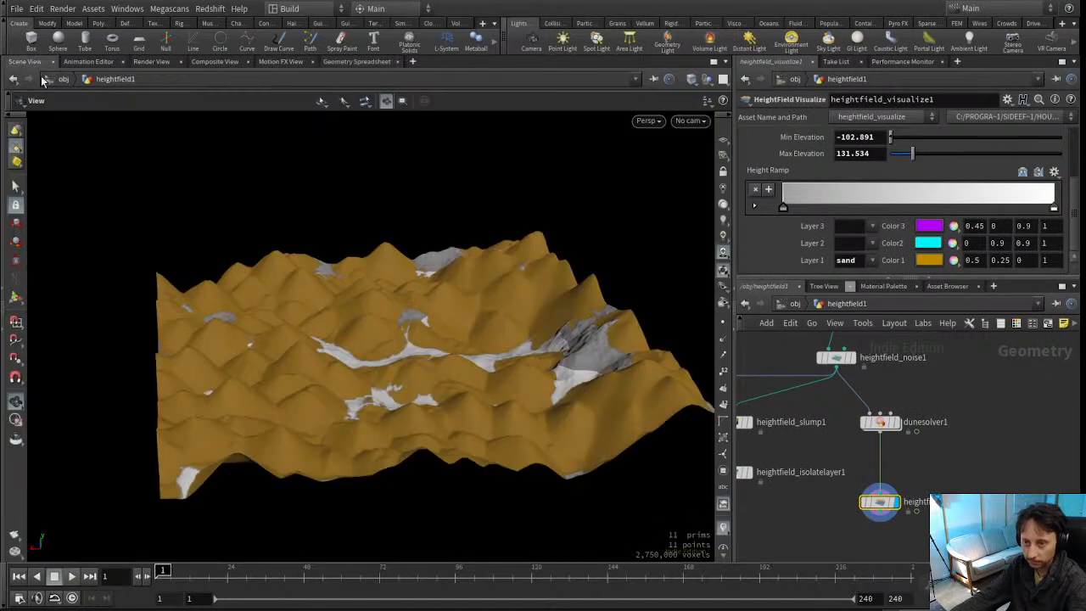
pyautogui.click(897, 423)
pyautogui.click(881, 423)
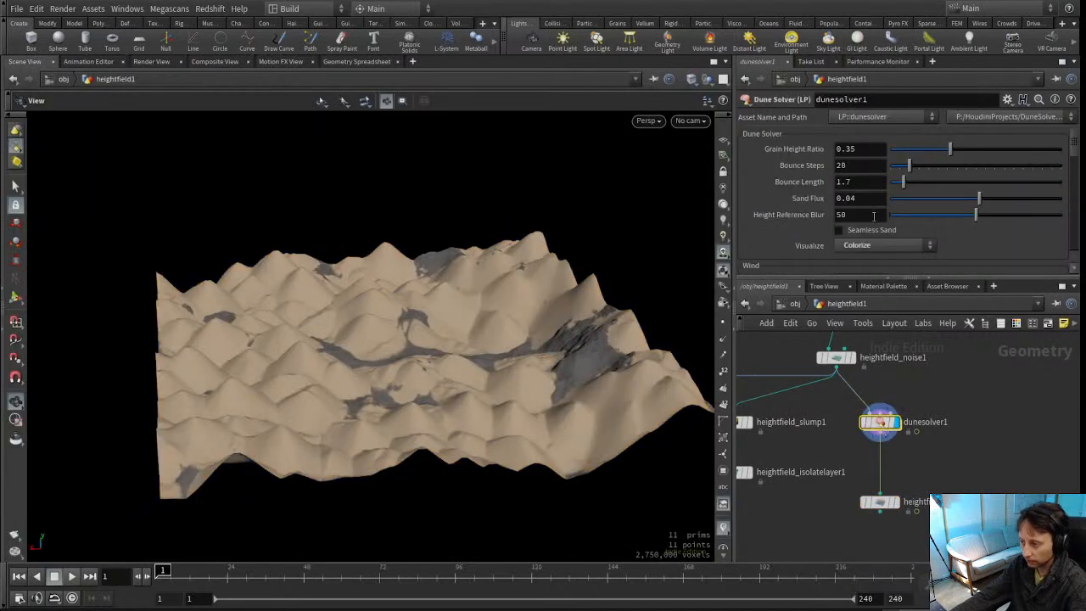
pyautogui.moveTo(468, 287); pyautogui.dragTo(488, 306)
pyautogui.moveTo(879, 506); pyautogui.dragTo(983, 393)
pyautogui.moveTo(883, 424); pyautogui.dragTo(888, 447)
pyautogui.moveTo(972, 480); pyautogui.dragTo(944, 450, button='middle')
# Play the dune simulation while viewing the terrain from another angle, and stop the timeline on frame 194
pyautogui.moveTo(365, 382); pyautogui.dragTo(276, 402)
pyautogui.click(73, 576)
pyautogui.moveTo(453, 402); pyautogui.dragTo(393, 373)
pyautogui.moveTo(565, 401); pyautogui.dragTo(383, 388)
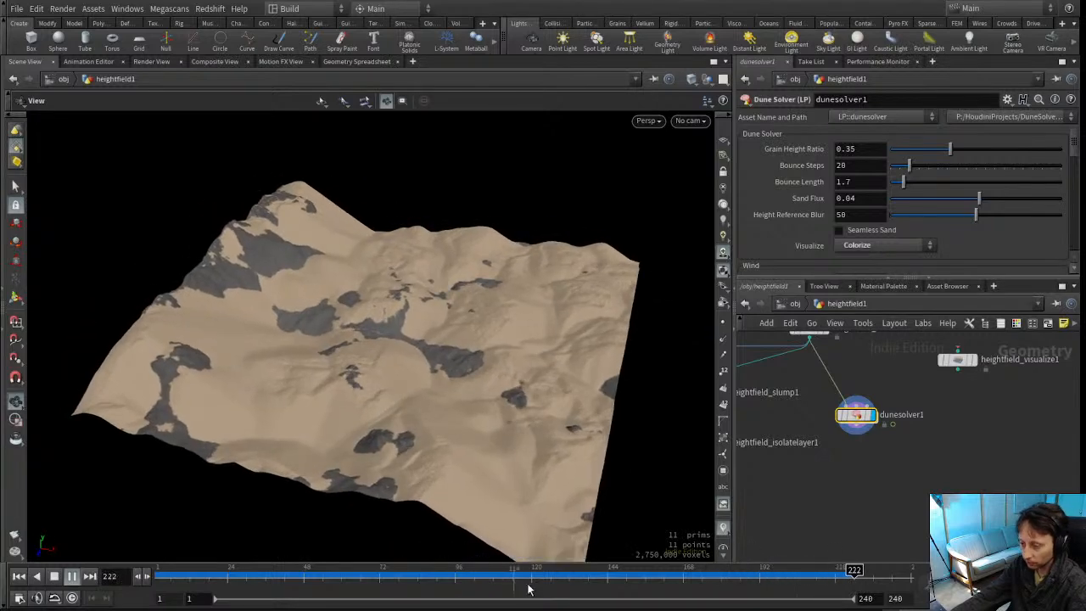
pyautogui.click(767, 582)
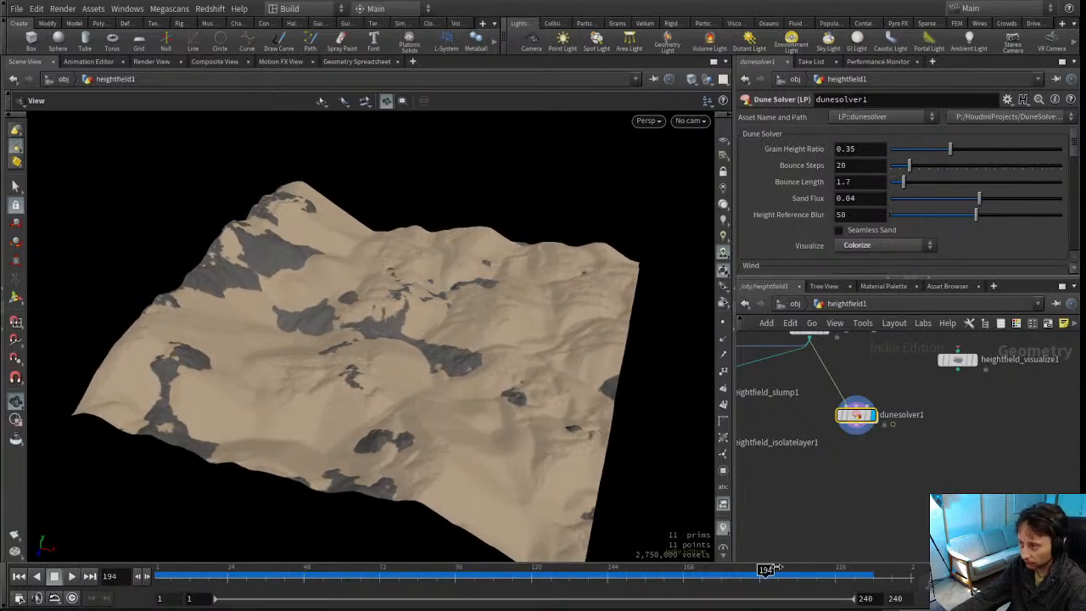
# Enlarge the parameter area and review the Dune Solver's wind and wind shadow parameters and the surrounding node network
pyautogui.moveTo(832, 354); pyautogui.dragTo(889, 416, button='middle')
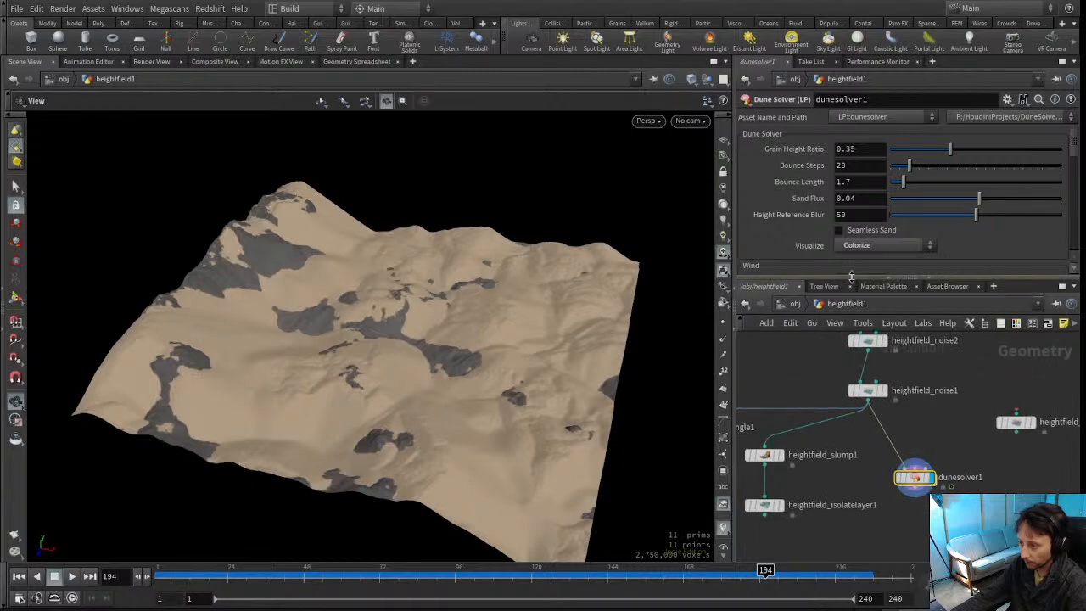
pyautogui.moveTo(851, 277); pyautogui.dragTo(849, 328)
pyautogui.moveTo(1074, 161)
pyautogui.mouseDown()
pyautogui.moveTo(1071, 248)
pyautogui.moveTo(1064, 153)
pyautogui.mouseUp()
pyautogui.moveTo(923, 402); pyautogui.dragTo(925, 450, button='middle')
pyautogui.moveTo(834, 329); pyautogui.dragTo(833, 354)
pyautogui.scroll(-10, 823, 272)
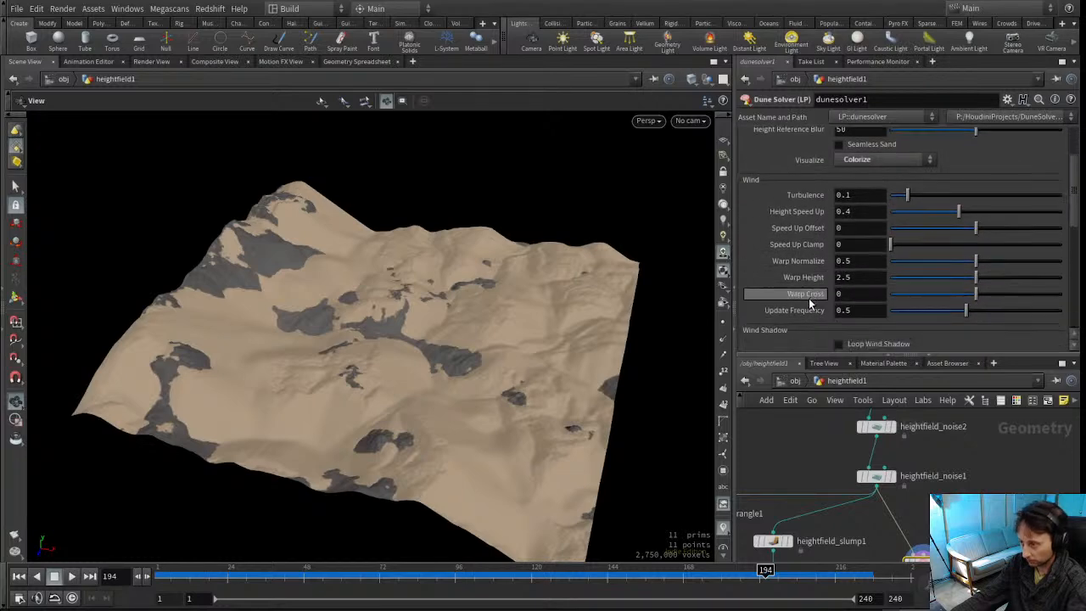
pyautogui.scroll(12, 802, 306)
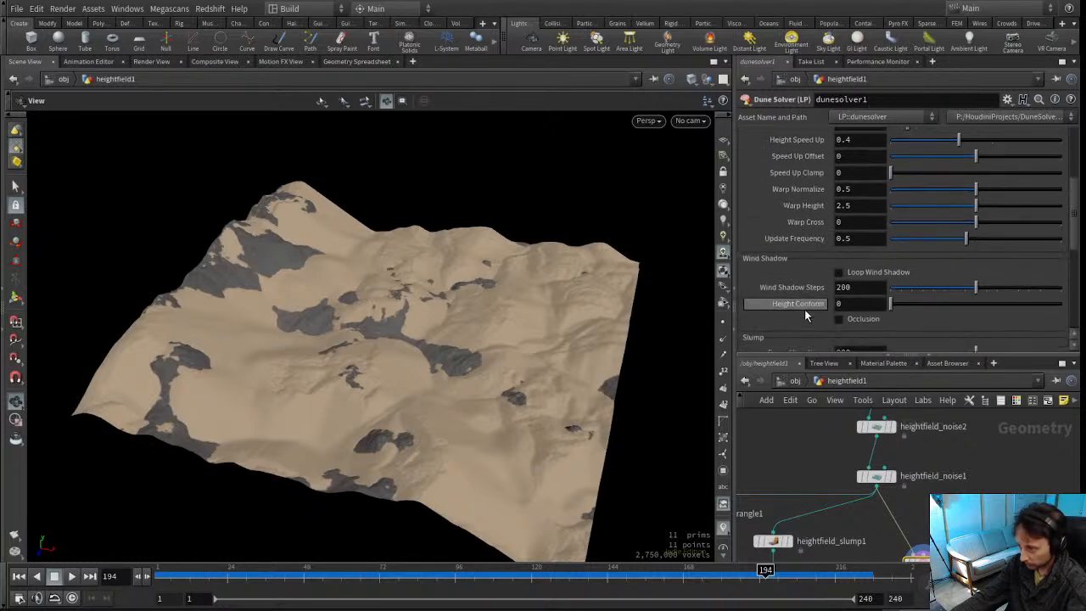
pyautogui.moveTo(987, 481); pyautogui.dragTo(960, 460, button='middle')
pyautogui.scroll(-3, 940, 490)
pyautogui.scroll(3, 948, 491)
pyautogui.scroll(-3, 960, 460)
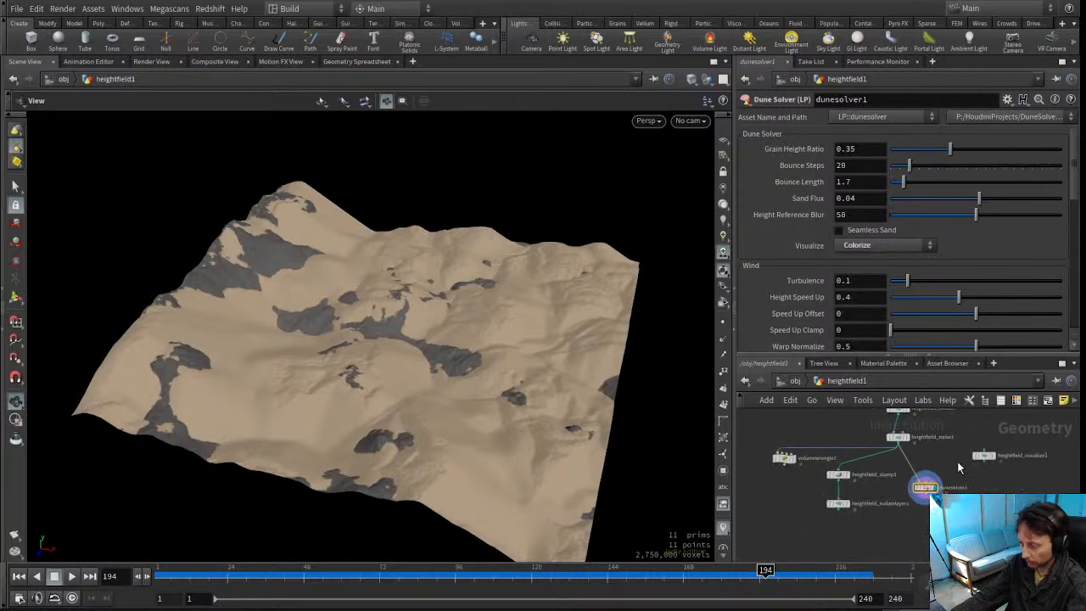
# Shift the Dune Solver node into free space and examine its Wind Rose input, the neighbouring nodes and the terrain
pyautogui.moveTo(924, 488); pyautogui.dragTo(946, 489)
pyautogui.scroll(3, 899, 480)
pyautogui.scroll(-3, 915, 475)
pyautogui.moveTo(915, 475); pyautogui.dragTo(879, 485, button='middle')
pyautogui.scroll(4, 924, 473)
pyautogui.moveTo(920, 511); pyautogui.dragTo(882, 485)
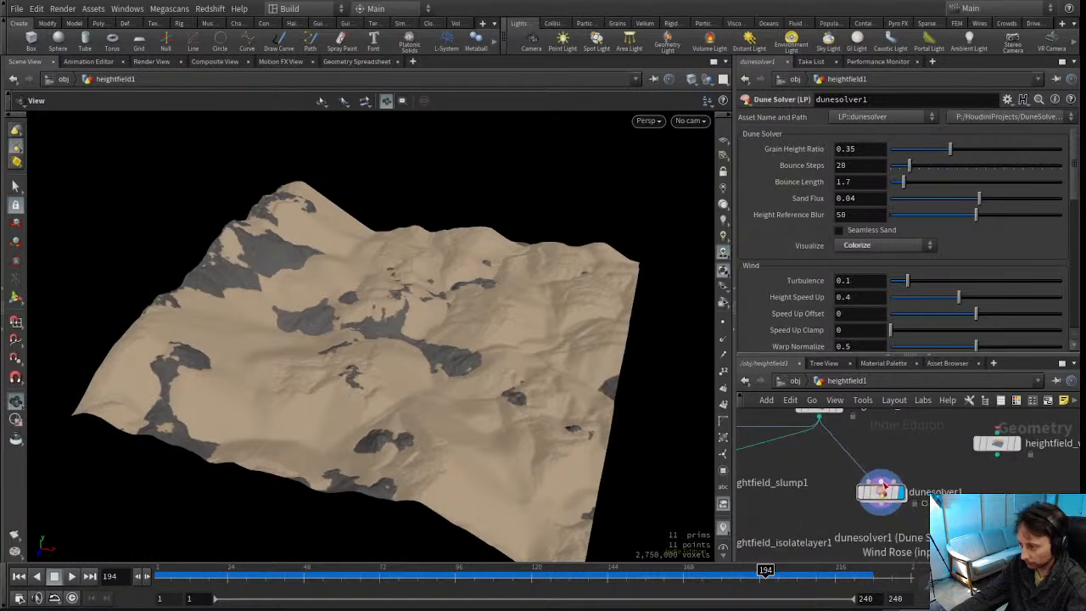
pyautogui.moveTo(906, 446); pyautogui.dragTo(895, 475, button='middle')
pyautogui.moveTo(876, 523); pyautogui.dragTo(877, 507)
pyautogui.scroll(-5, 914, 458)
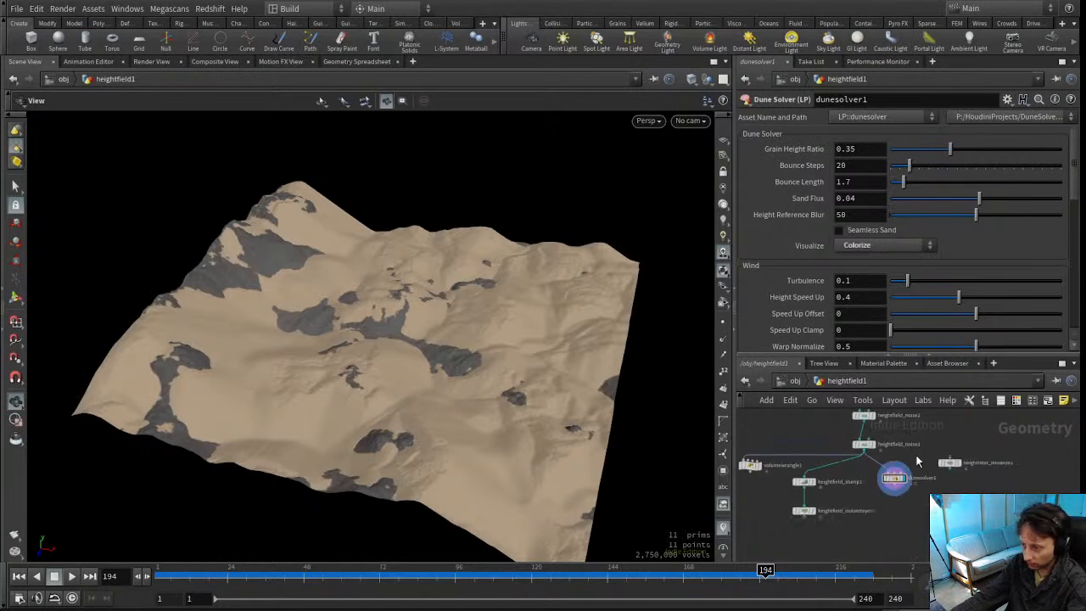
pyautogui.scroll(4, 915, 482)
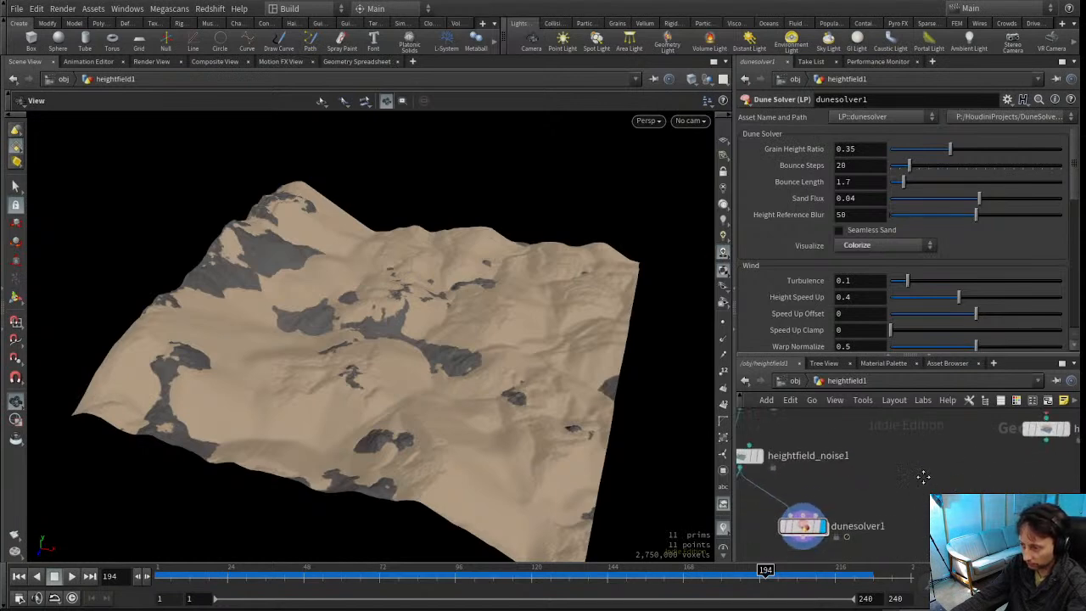
pyautogui.moveTo(948, 459); pyautogui.dragTo(903, 487, button='middle')
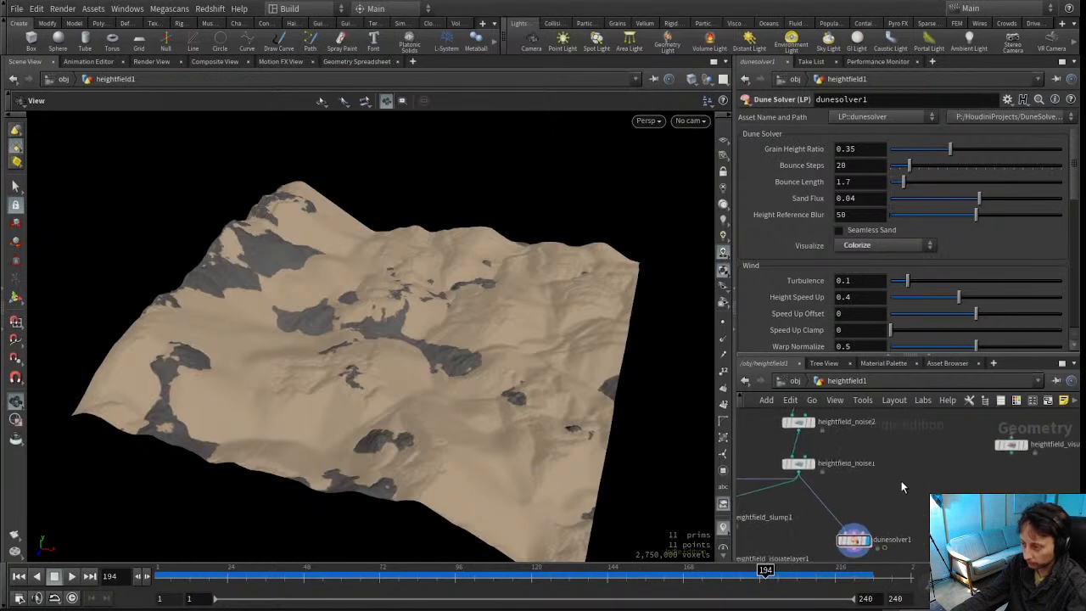
pyautogui.moveTo(233, 358); pyautogui.dragTo(364, 310)
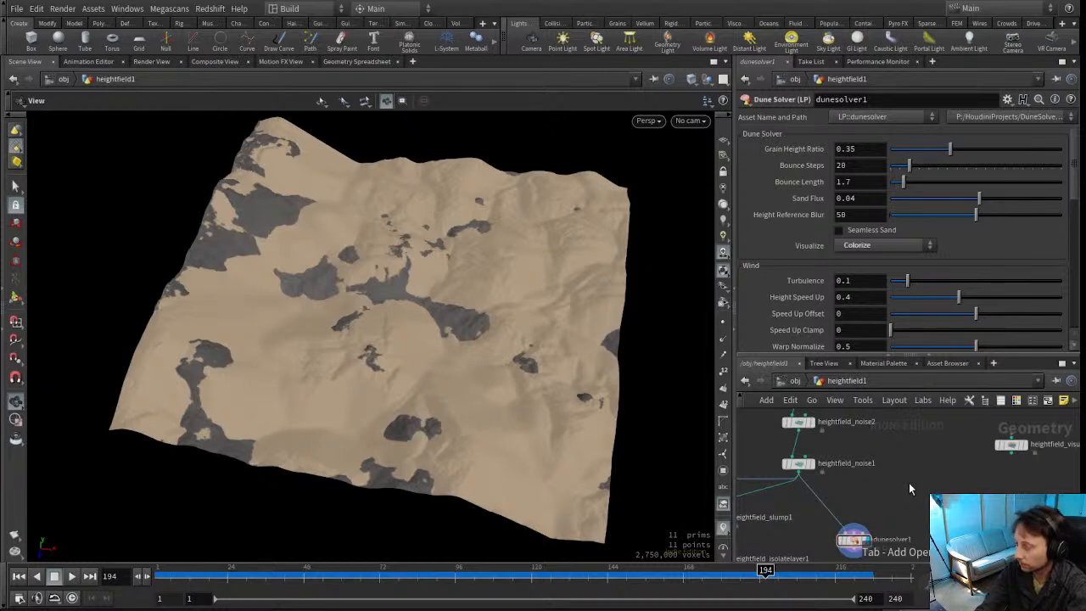
pyautogui.press('Return')
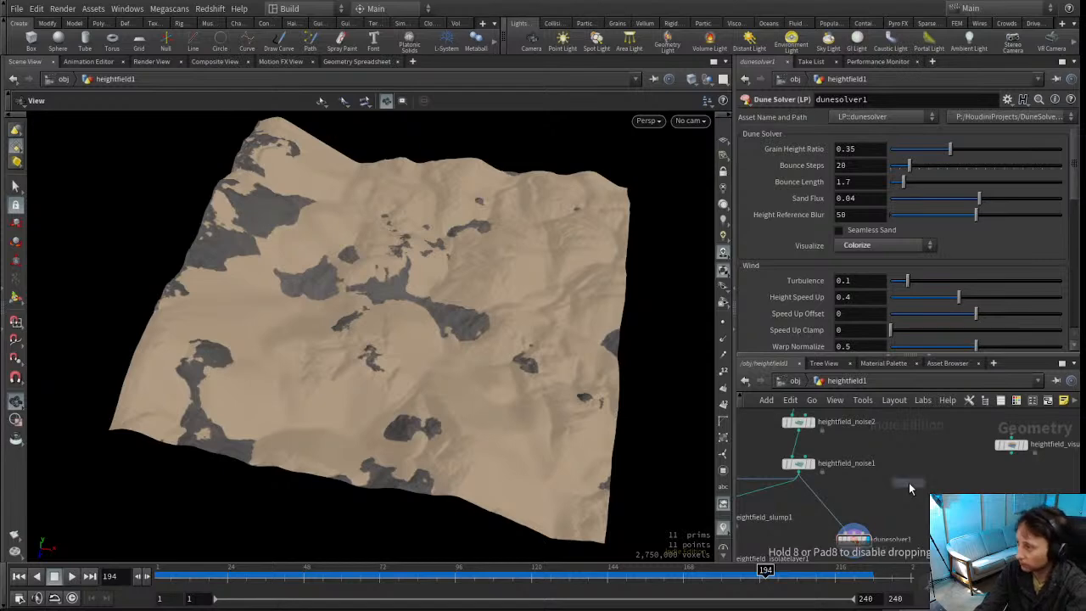
pyautogui.click(909, 483)
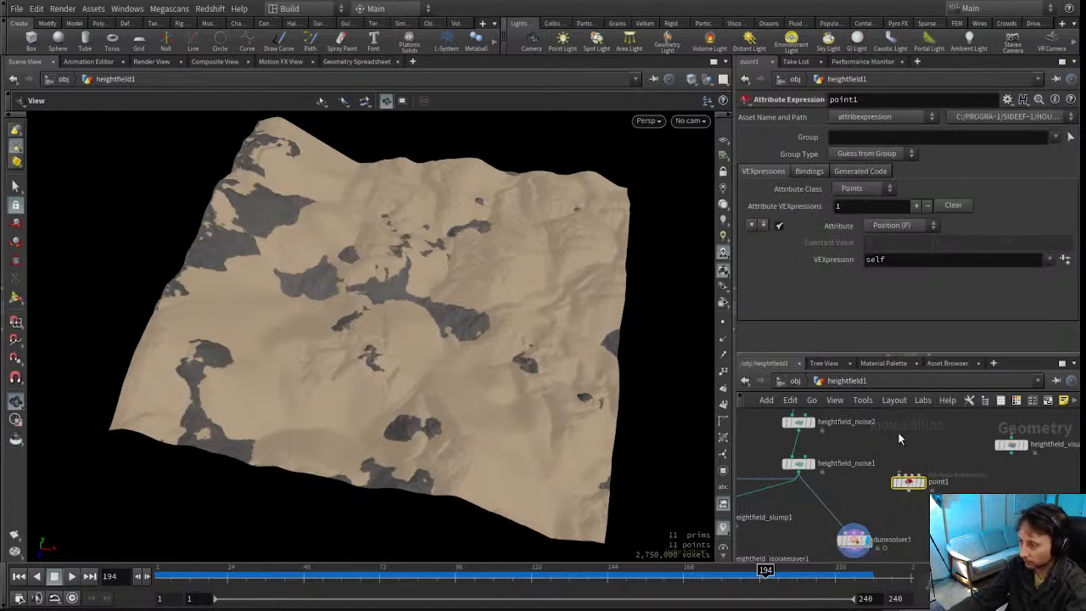
pyautogui.scroll(3, 949, 467)
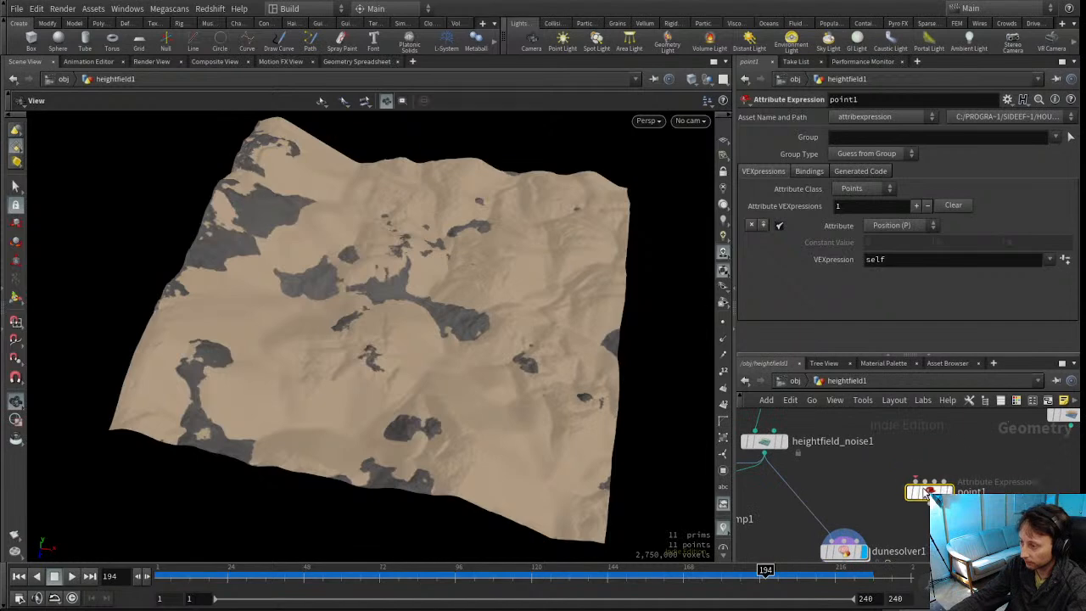
pyautogui.press('Delete')
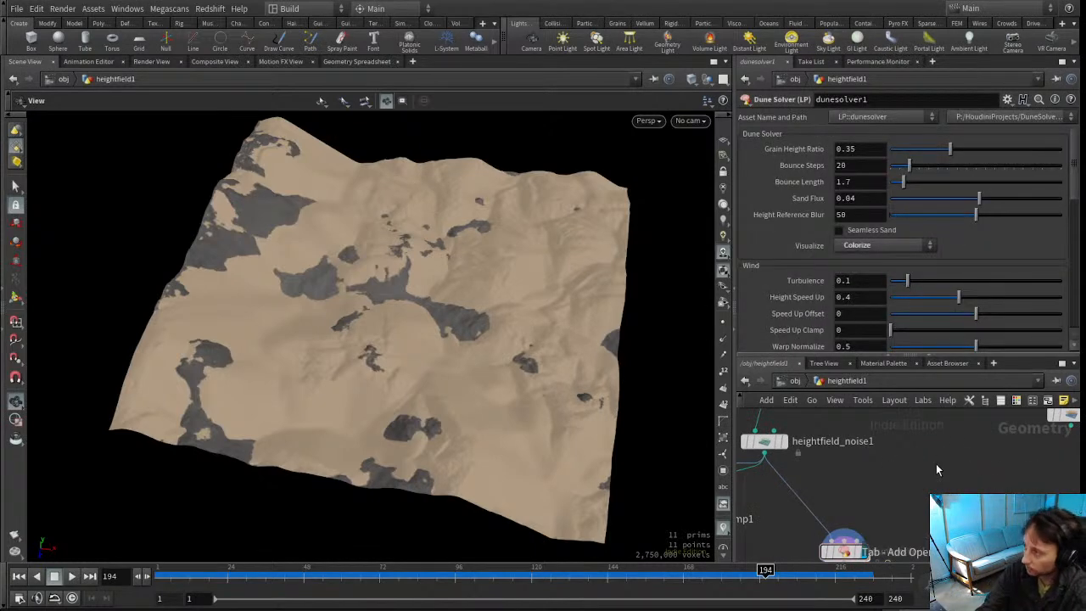
pyautogui.click(1076, 156)
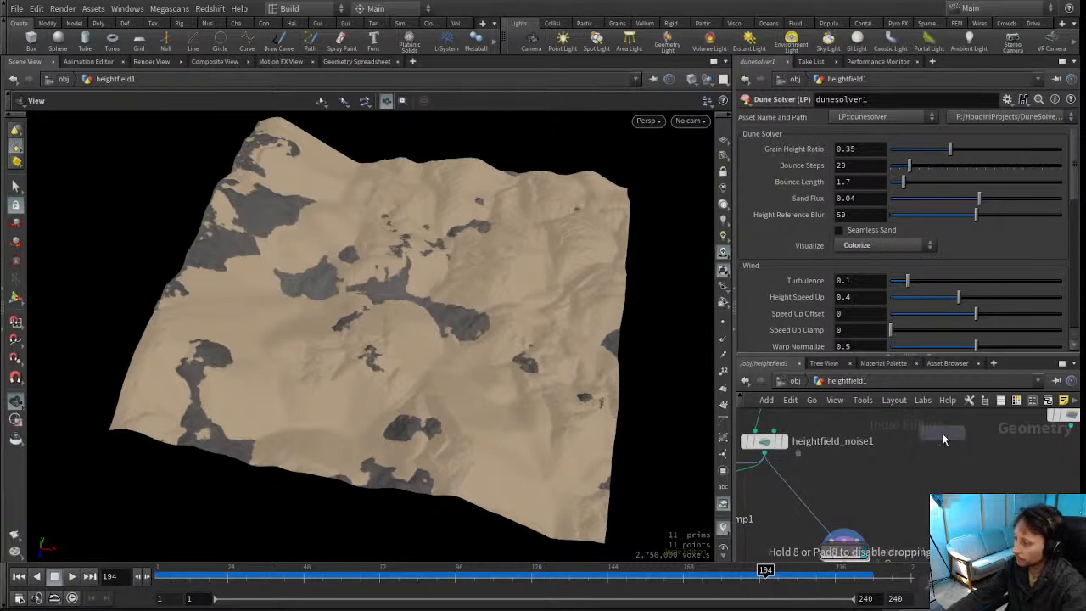
pyautogui.click(906, 498)
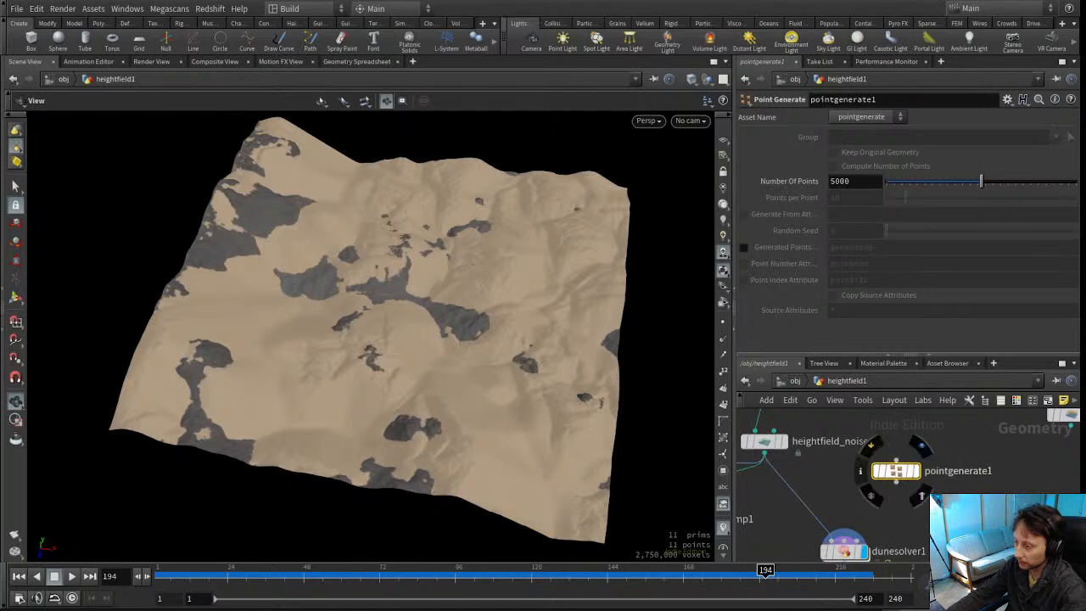
pyautogui.press('Delete')
# Create an Add node beside the Dune Solver, enable its Point 0 at the origin, and display the node
pyautogui.press('Tab')
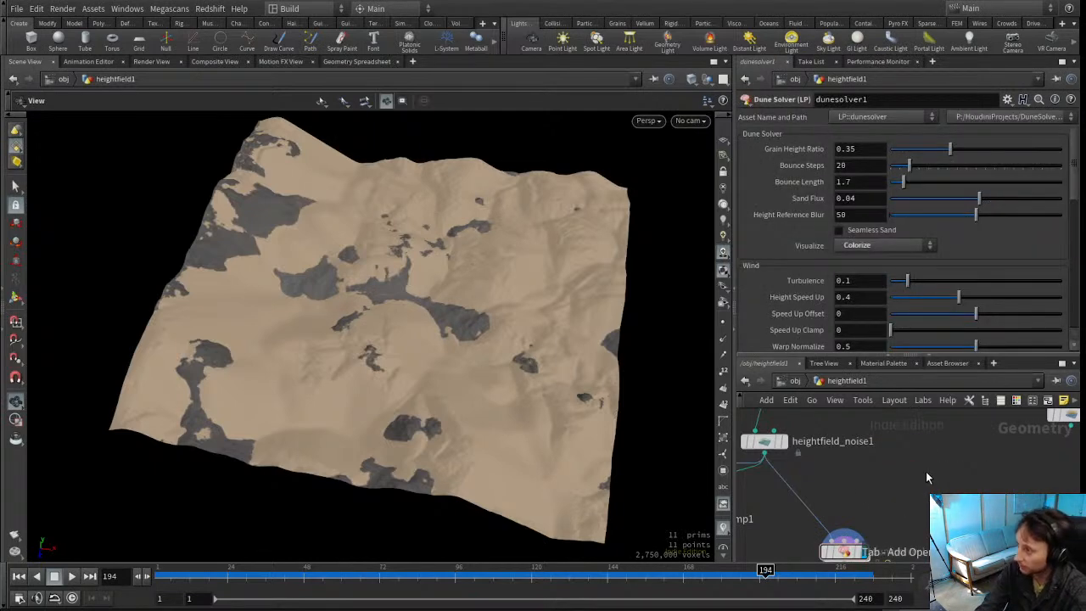
pyautogui.click(926, 471)
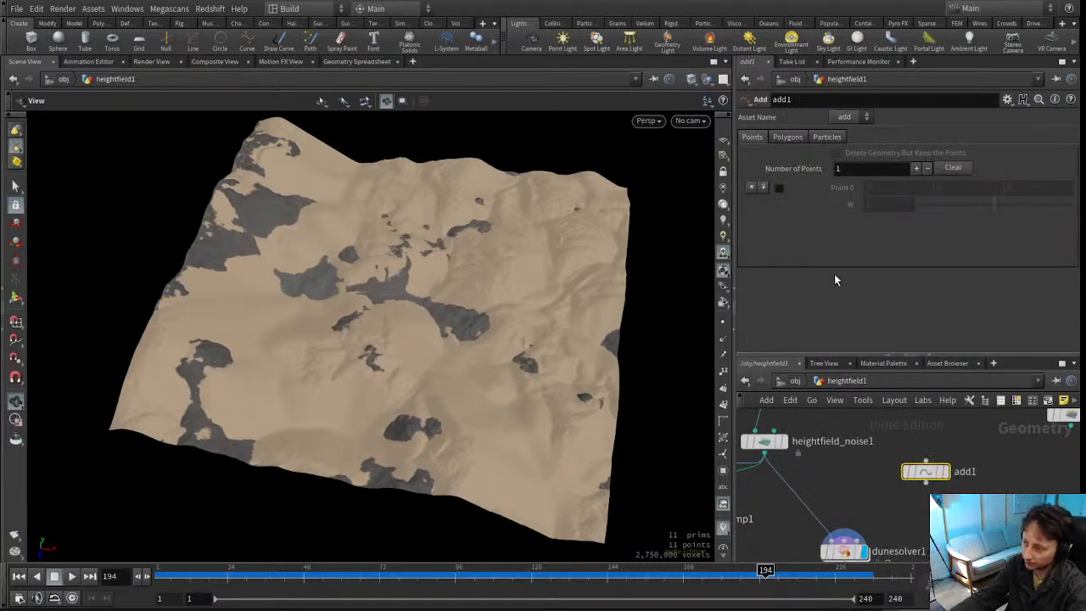
pyautogui.click(778, 188)
pyautogui.moveTo(883, 468); pyautogui.dragTo(929, 459, button='middle')
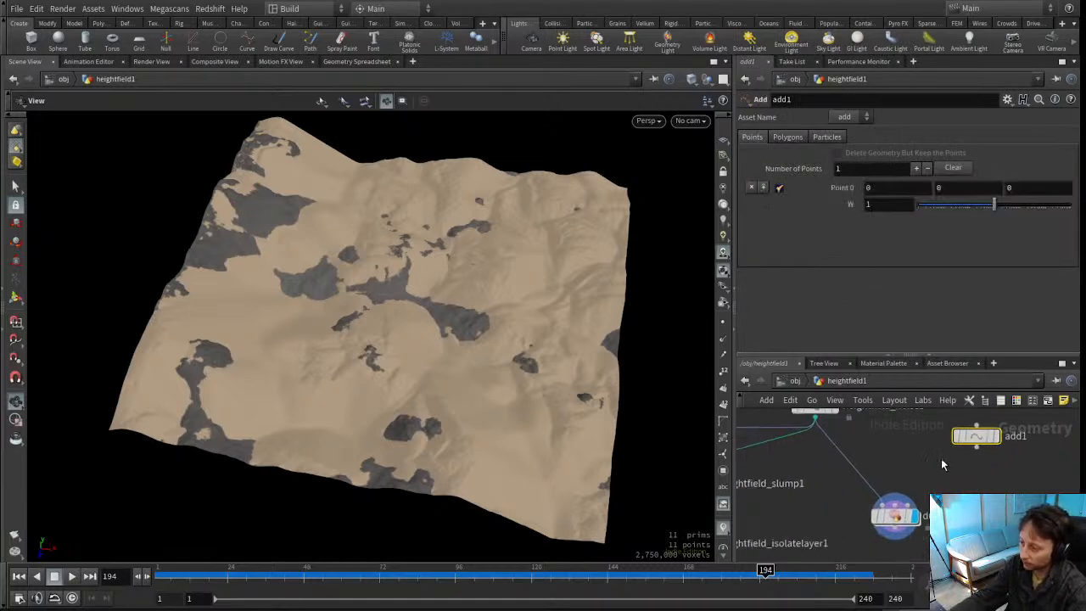
pyautogui.click(976, 447)
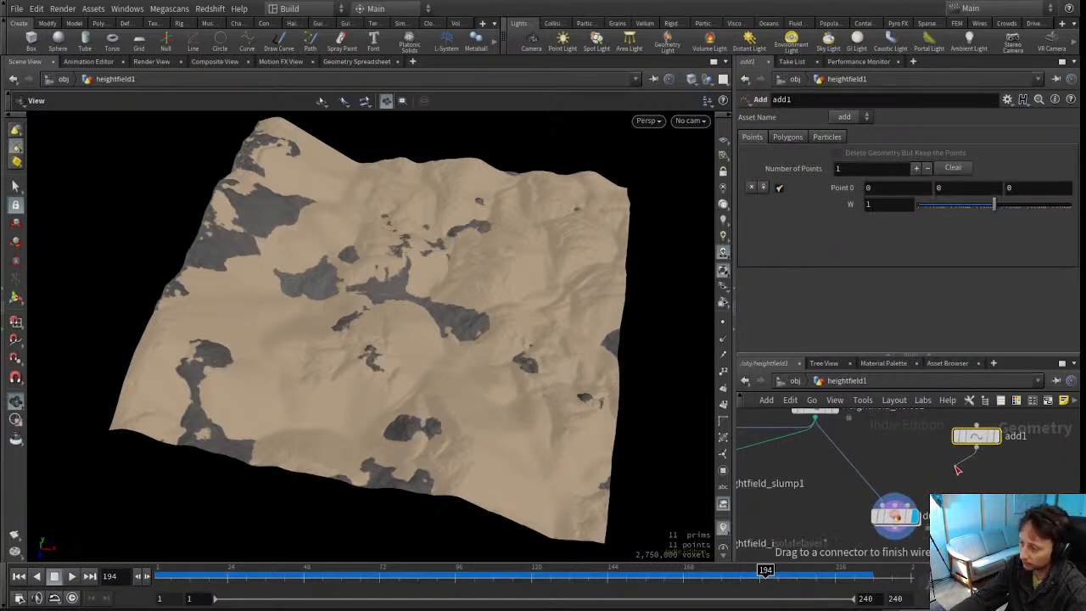
pyautogui.moveTo(509, 255); pyautogui.dragTo(517, 322)
pyautogui.click(993, 436)
pyautogui.moveTo(611, 371); pyautogui.dragTo(429, 279)
pyautogui.scroll(-3, 874, 454)
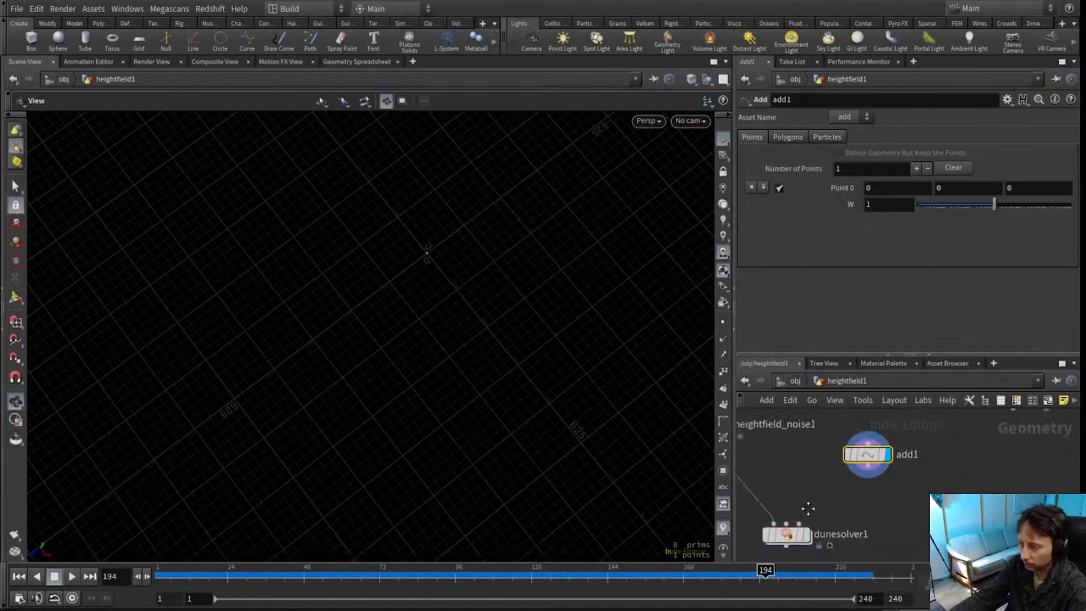
# Place a Transform node under the Add node, wire the two together, and space them out above the Dune Solver
pyautogui.press('Tab')
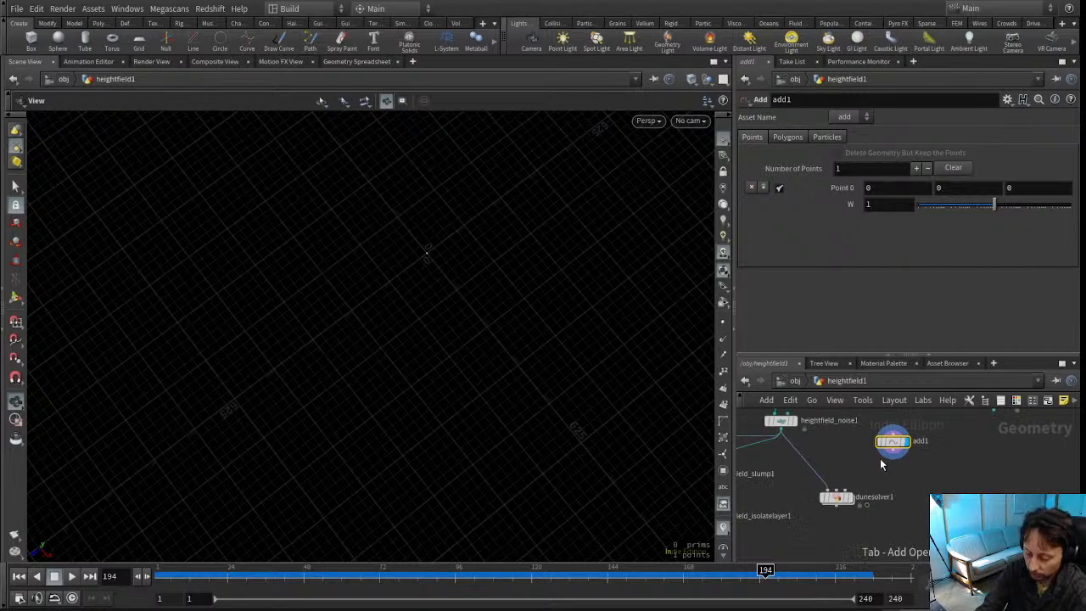
pyautogui.press('Return')
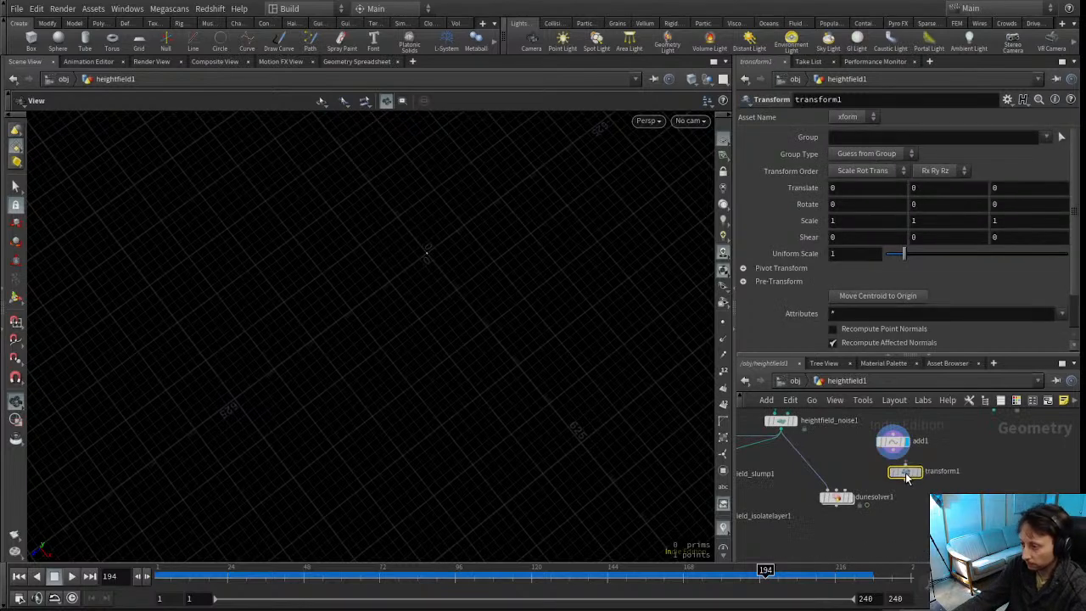
pyautogui.click(906, 474)
pyautogui.moveTo(907, 475); pyautogui.dragTo(912, 453)
pyautogui.click(881, 477)
pyautogui.moveTo(845, 499); pyautogui.dragTo(856, 519)
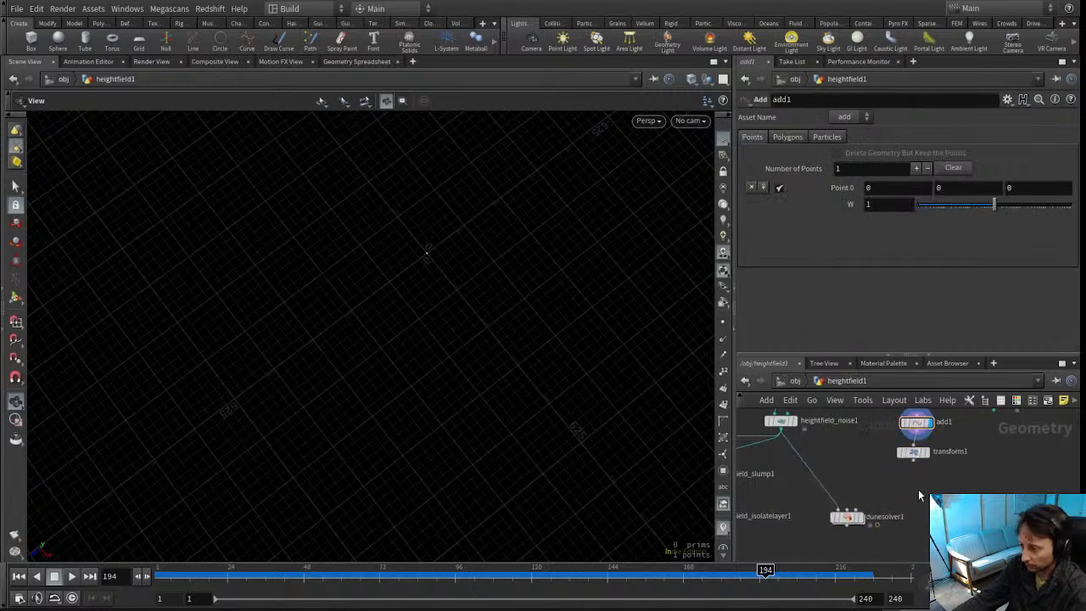
# Connect the Transform node's output to the Dune Solver's Wind Rose input and display the Dune Solver
pyautogui.moveTo(918, 454); pyautogui.dragTo(921, 455)
pyautogui.moveTo(896, 494); pyautogui.dragTo(915, 501, button='middle')
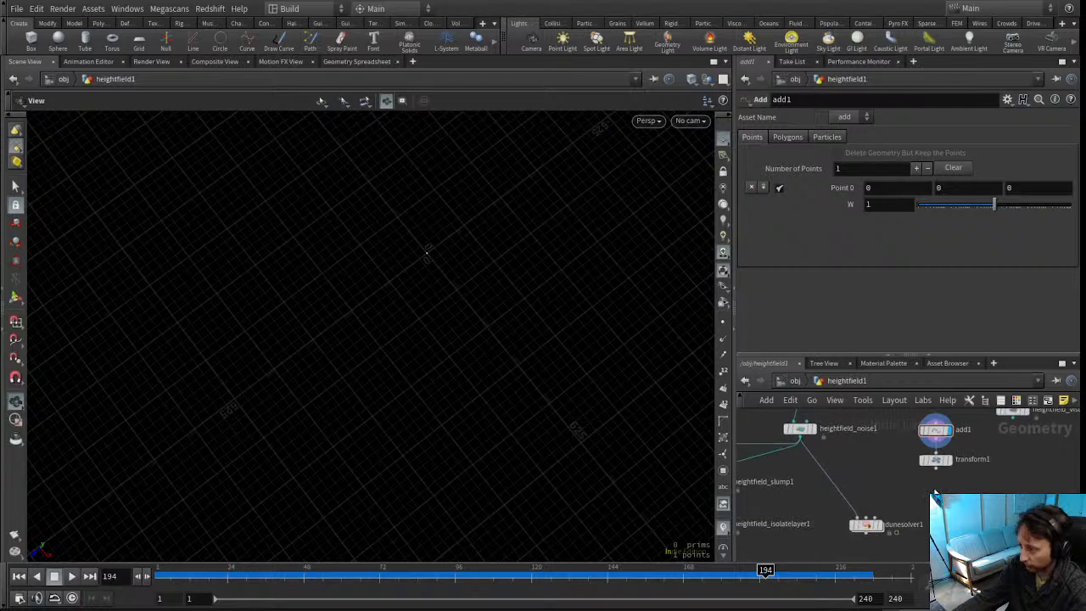
pyautogui.click(870, 507)
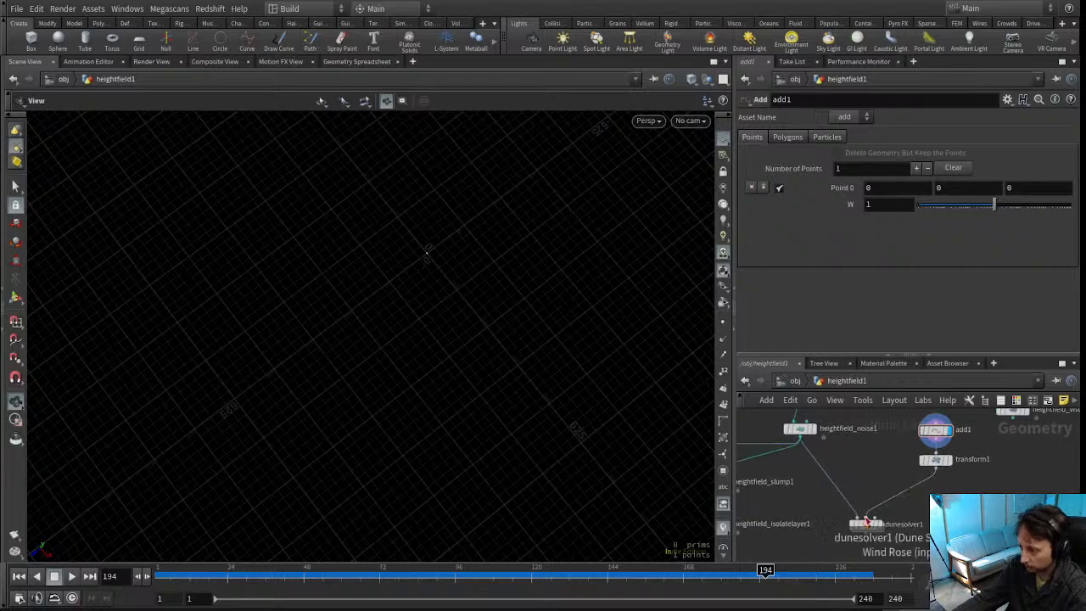
pyautogui.moveTo(878, 472); pyautogui.dragTo(897, 495, button='middle')
pyautogui.click(900, 500)
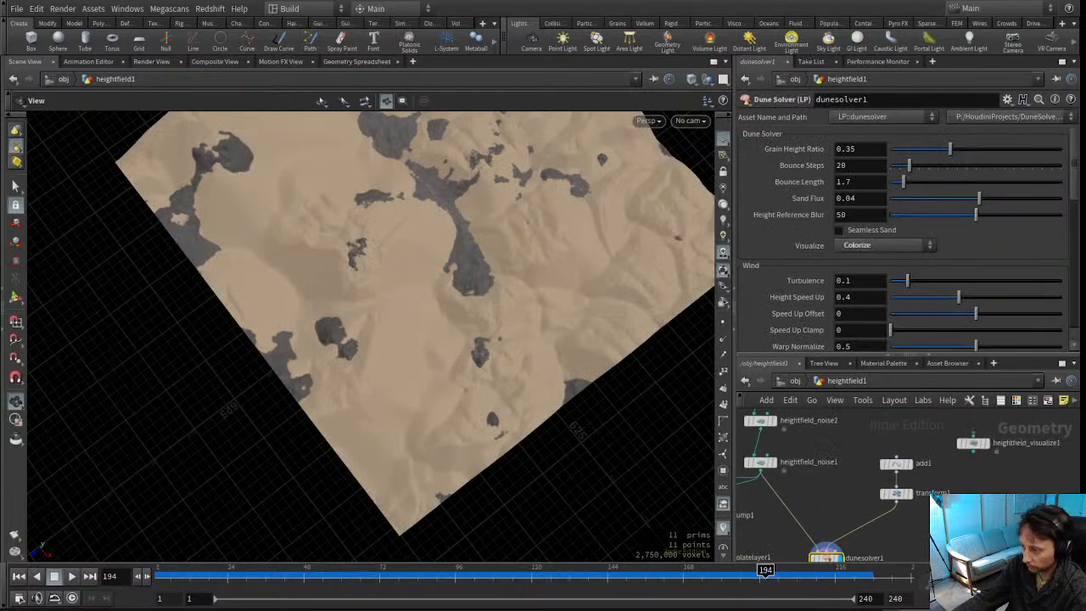
# Display the Transform node and move its point in the viewport to about X 78, Z -184
pyautogui.click(897, 494)
pyautogui.click(912, 496)
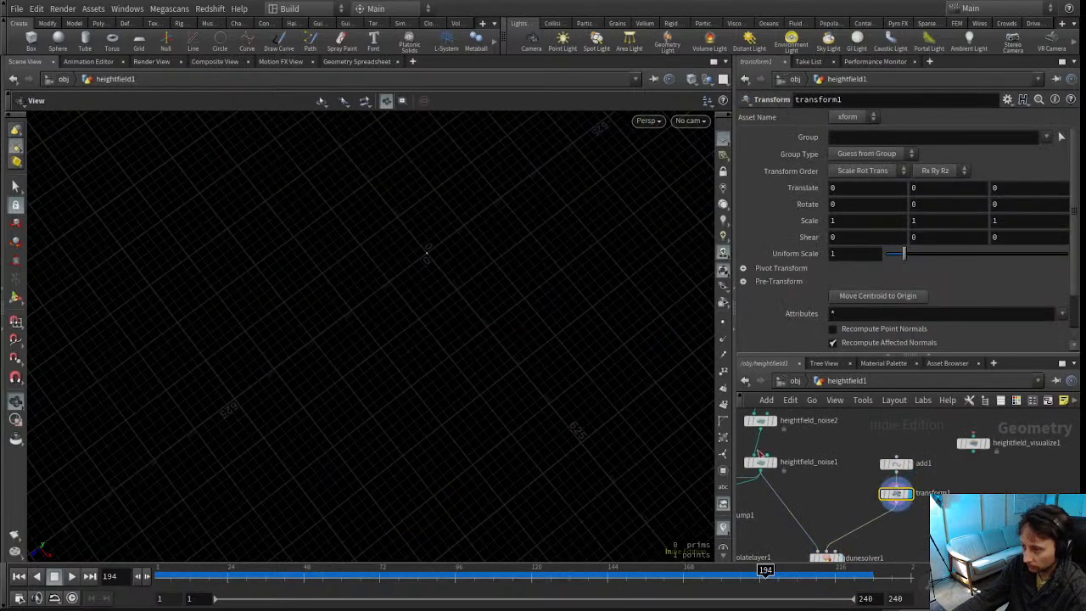
pyautogui.moveTo(474, 378); pyautogui.dragTo(500, 326)
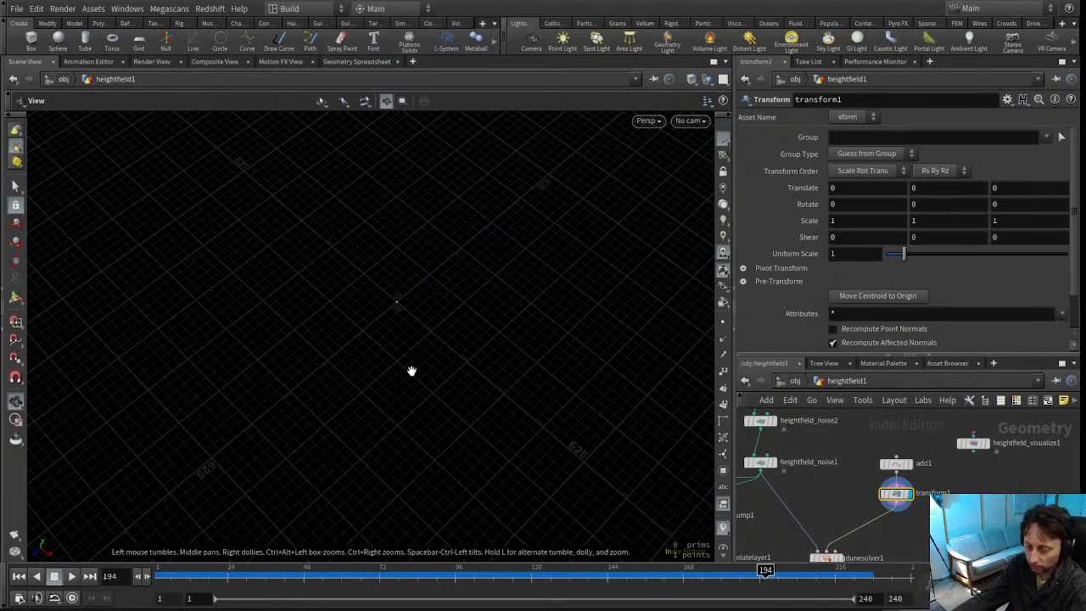
pyautogui.click(14, 299)
pyautogui.moveTo(424, 352); pyautogui.dragTo(432, 397)
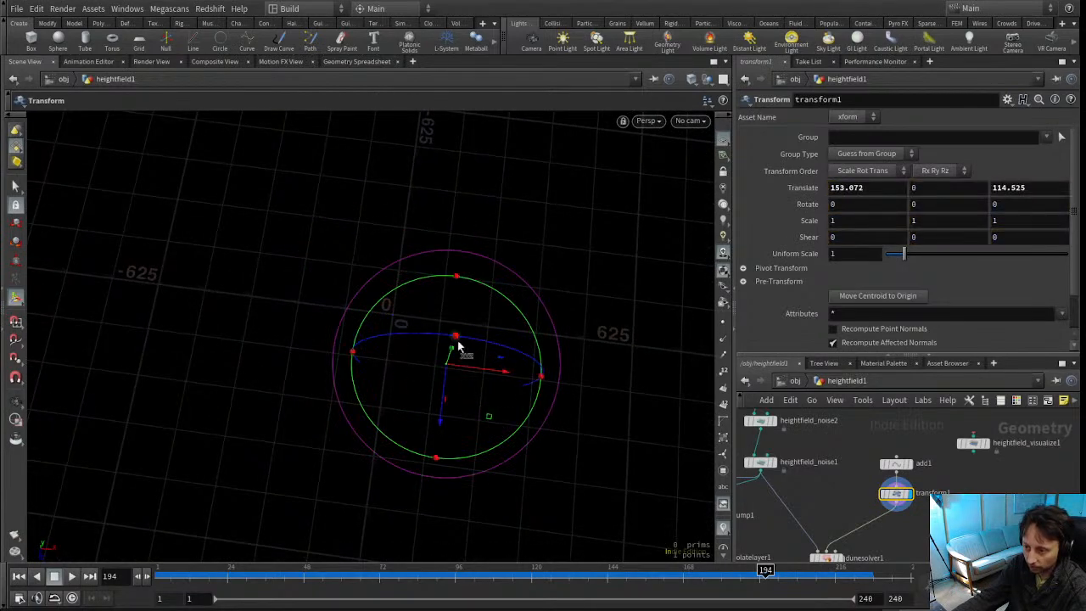
pyautogui.moveTo(494, 420); pyautogui.dragTo(474, 307)
# Display the Dune Solver again, view the terrain from an angle, and return the timeline to frame 1
pyautogui.moveTo(856, 508); pyautogui.dragTo(902, 444, button='middle')
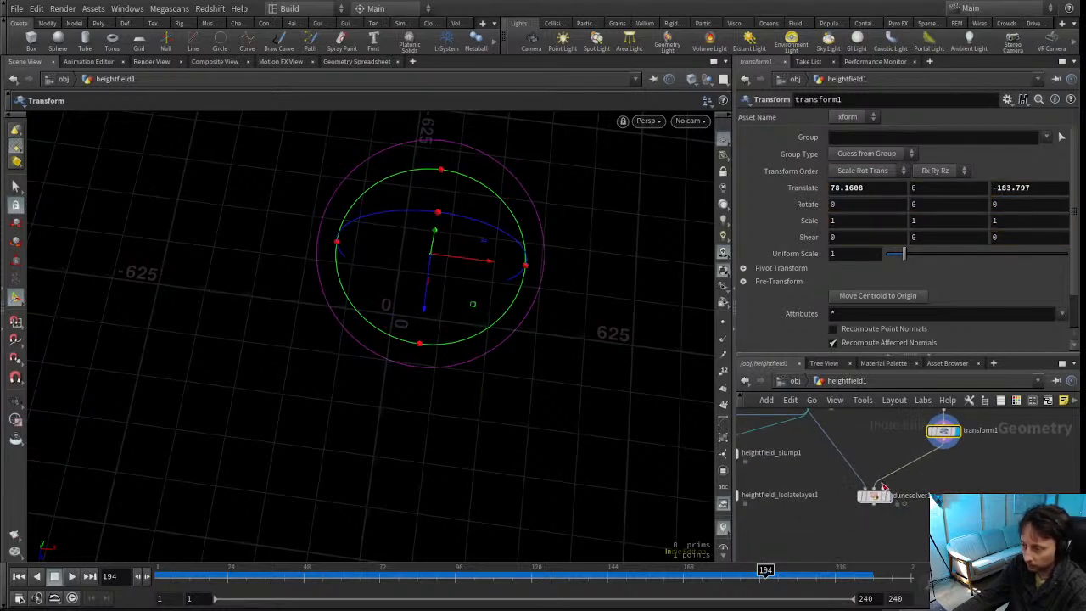
pyautogui.click(886, 495)
pyautogui.press('Escape')
pyautogui.moveTo(501, 383); pyautogui.dragTo(385, 350)
pyautogui.moveTo(235, 577); pyautogui.dragTo(76, 578)
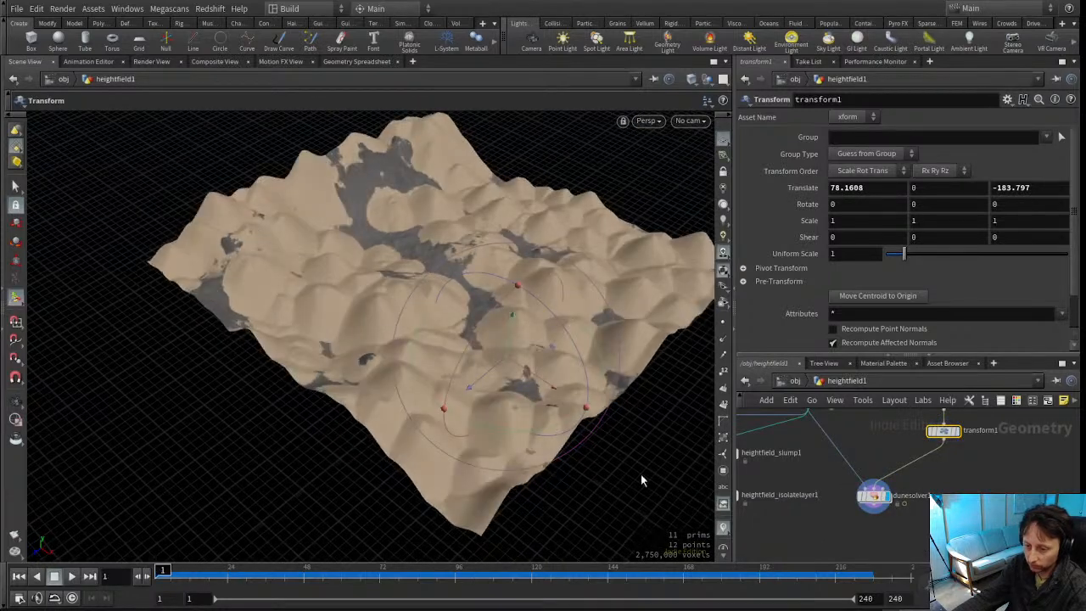
# Set the Dune Solver's Visualize option to Wind Trails and inspect the trails over the terrain
pyautogui.click(882, 497)
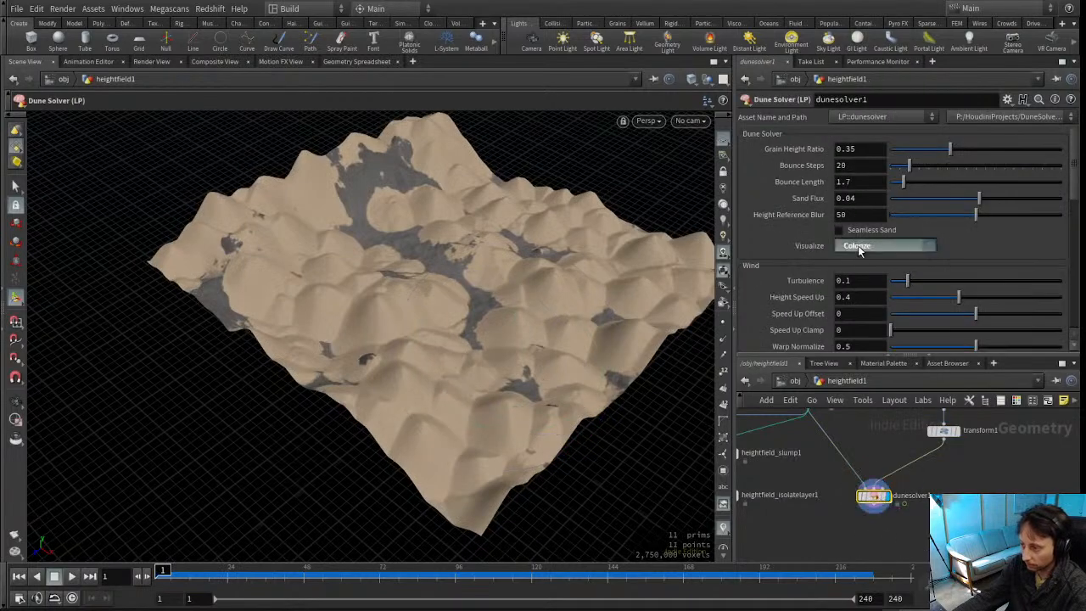
pyautogui.click(871, 298)
pyautogui.keyDown('alt'); pyautogui.moveTo(348, 282); pyautogui.dragTo(385, 328); pyautogui.keyUp('alt')
# Move the Transform node's wind point to about X 23, Z -359 while the wind trails are displayed
pyautogui.click(945, 431)
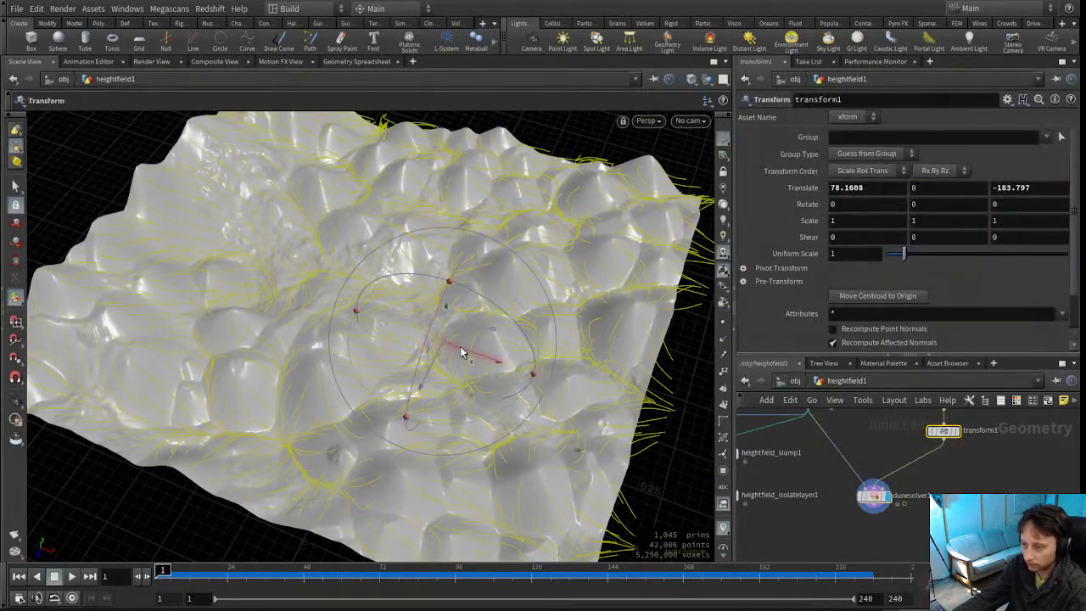
pyautogui.moveTo(477, 406); pyautogui.dragTo(481, 340)
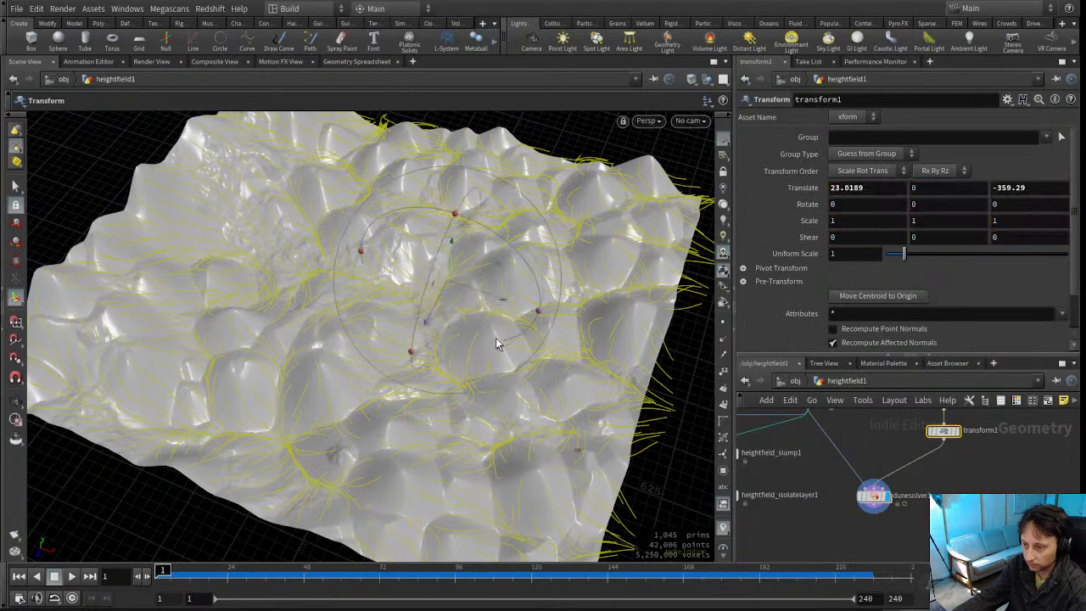
# Review the Dune Solver's wind parameters in an enlarged parameter area and check the wind trails at frame 20
pyautogui.click(874, 498)
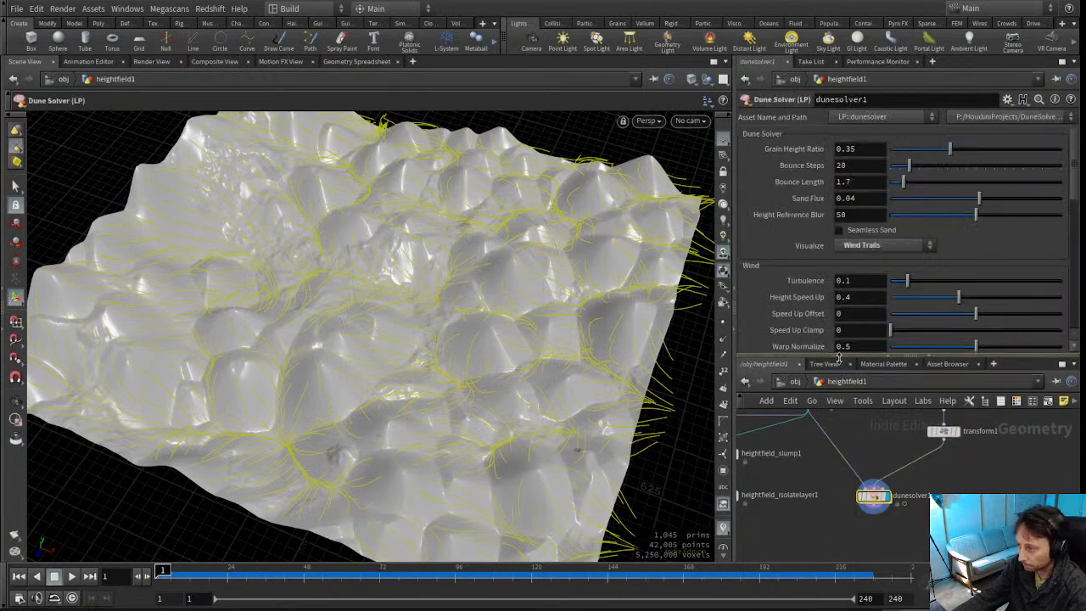
pyautogui.moveTo(838, 358); pyautogui.dragTo(837, 445)
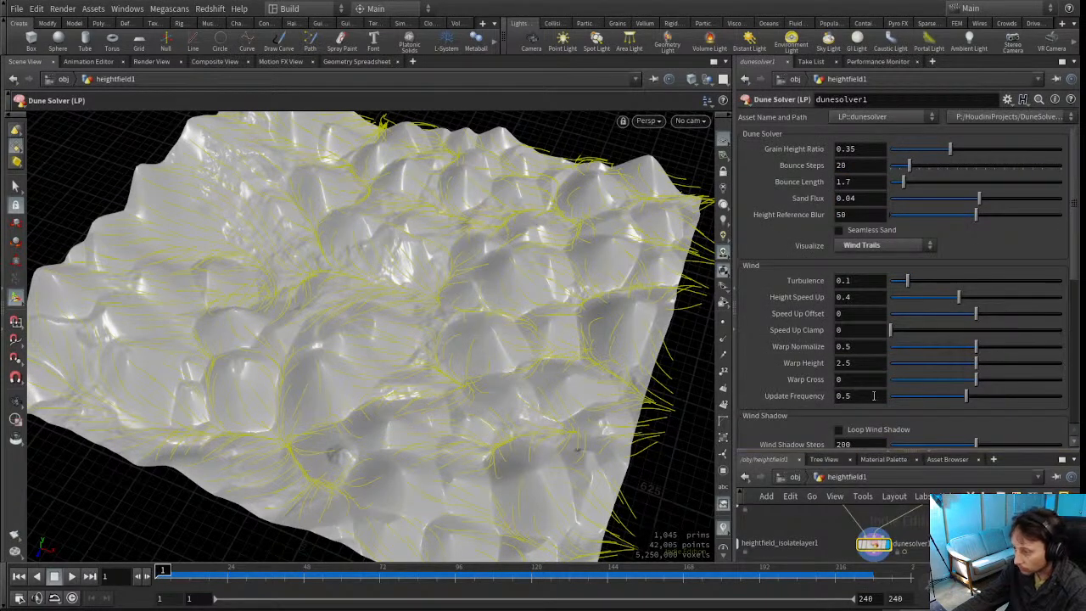
pyautogui.moveTo(168, 574); pyautogui.dragTo(214, 574)
pyautogui.moveTo(841, 528); pyautogui.dragTo(827, 545, button='middle')
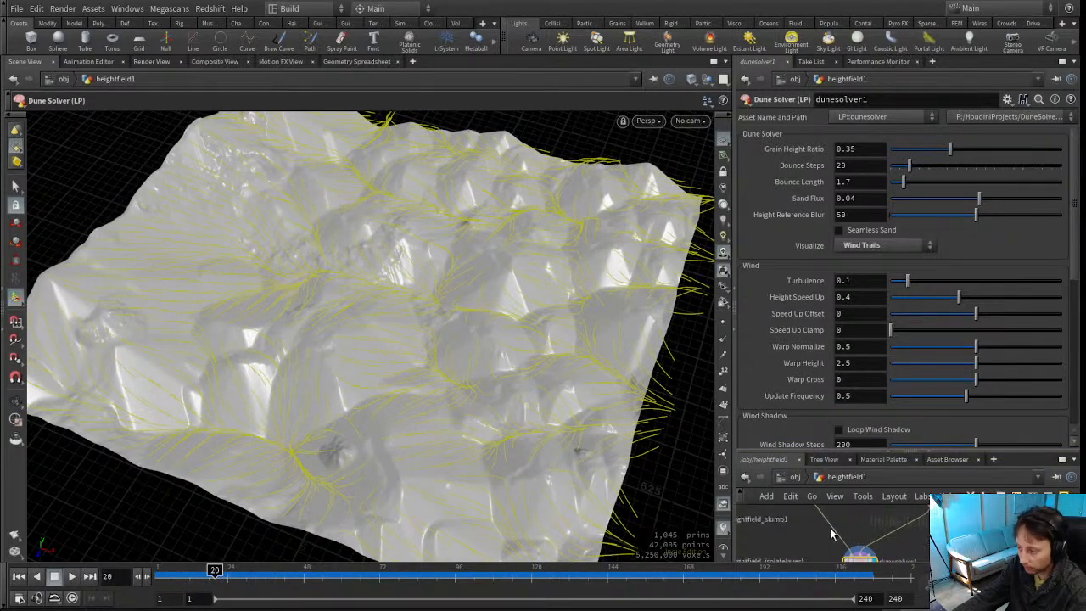
pyautogui.moveTo(820, 456); pyautogui.dragTo(820, 323)
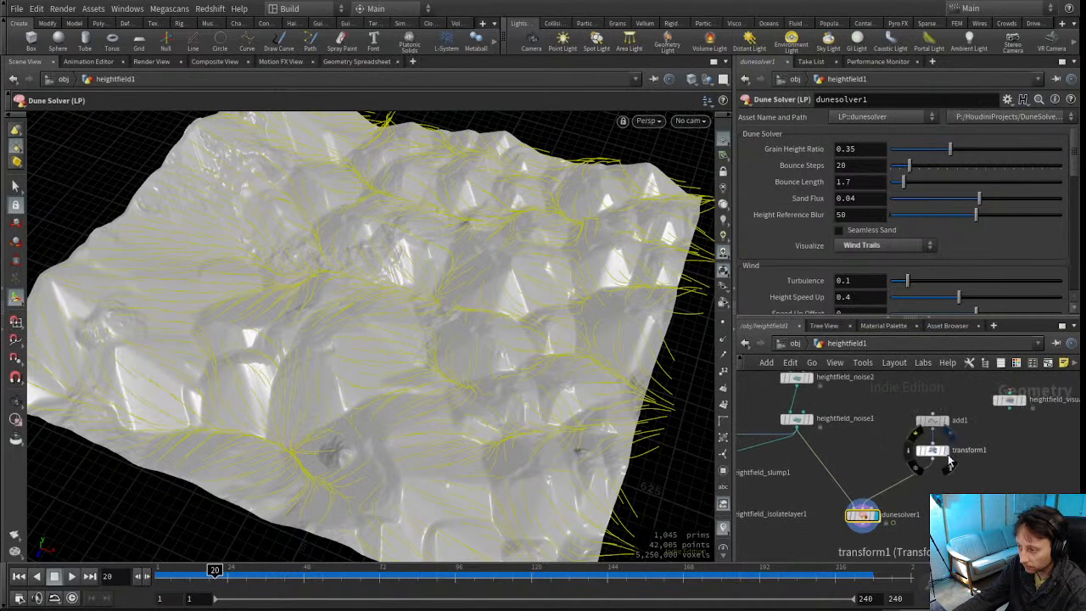
# Reposition the Transform node's wind point to about X 76, Z -346 with the simulation at frame 20
pyautogui.click(931, 451)
pyautogui.moveTo(474, 328); pyautogui.dragTo(494, 341)
# Replace the Add node feeding transform1 with a Circle node set to the Polygon primitive type
pyautogui.press('Tab')
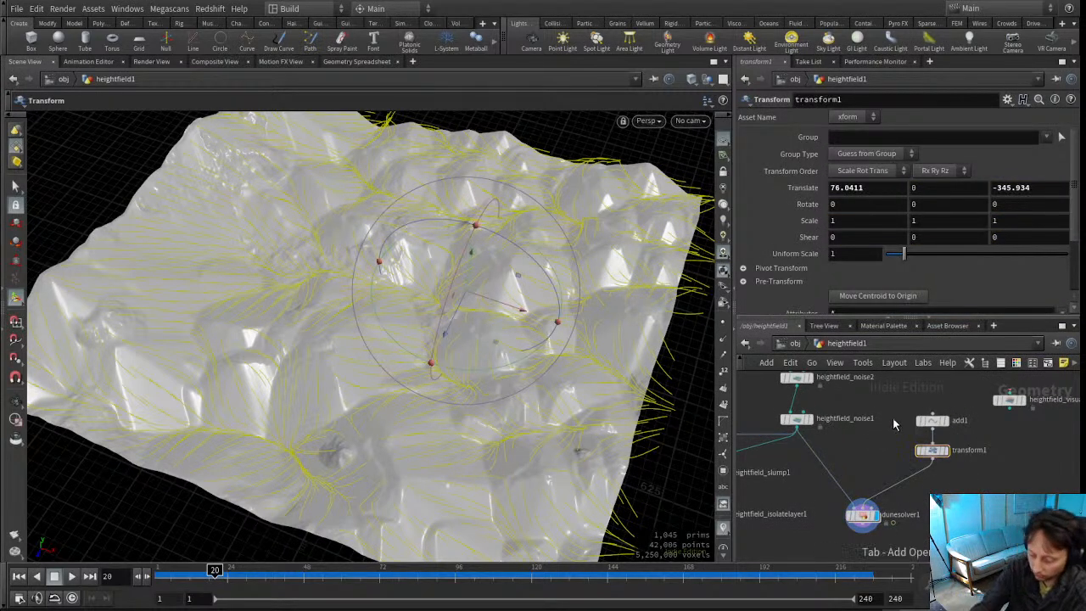
pyautogui.write('circle')
pyautogui.press('Return')
pyautogui.click(893, 420)
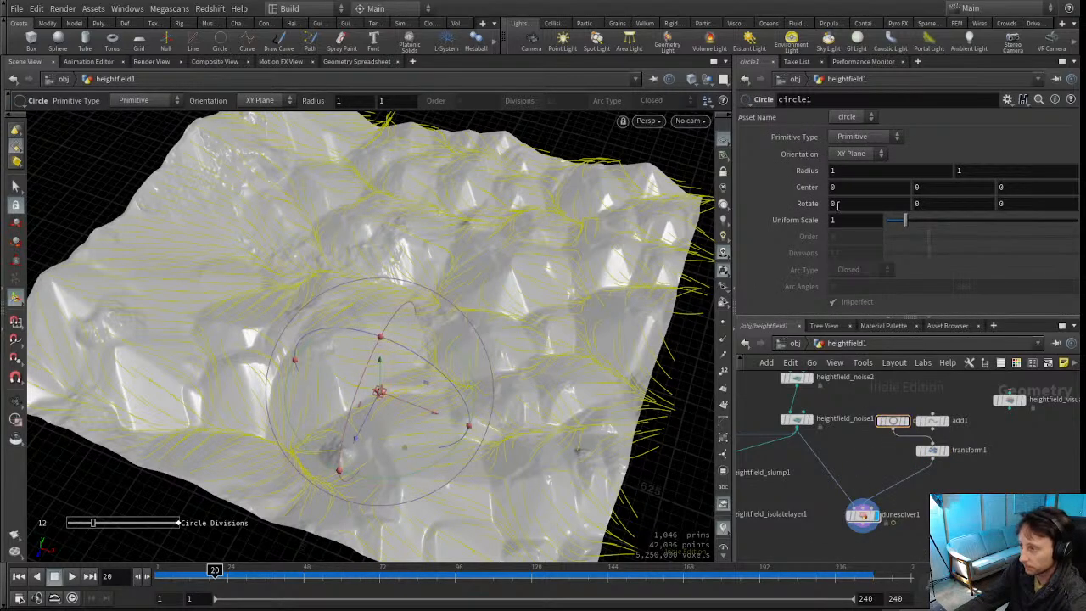
pyautogui.click(932, 413)
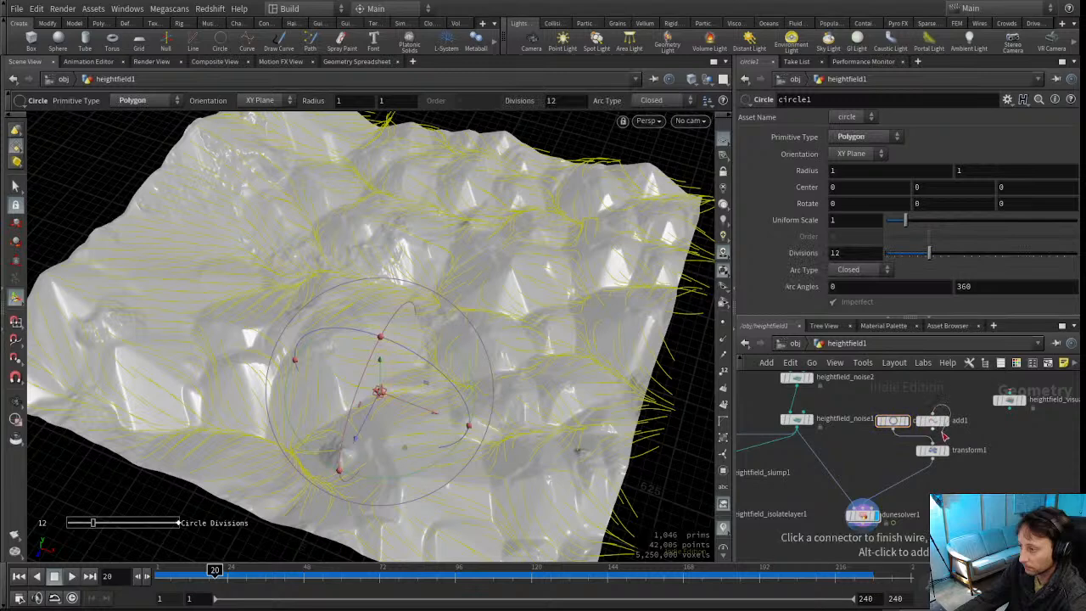
pyautogui.click(939, 422)
pyautogui.press('Delete')
pyautogui.moveTo(896, 419); pyautogui.dragTo(938, 416)
pyautogui.click(796, 443)
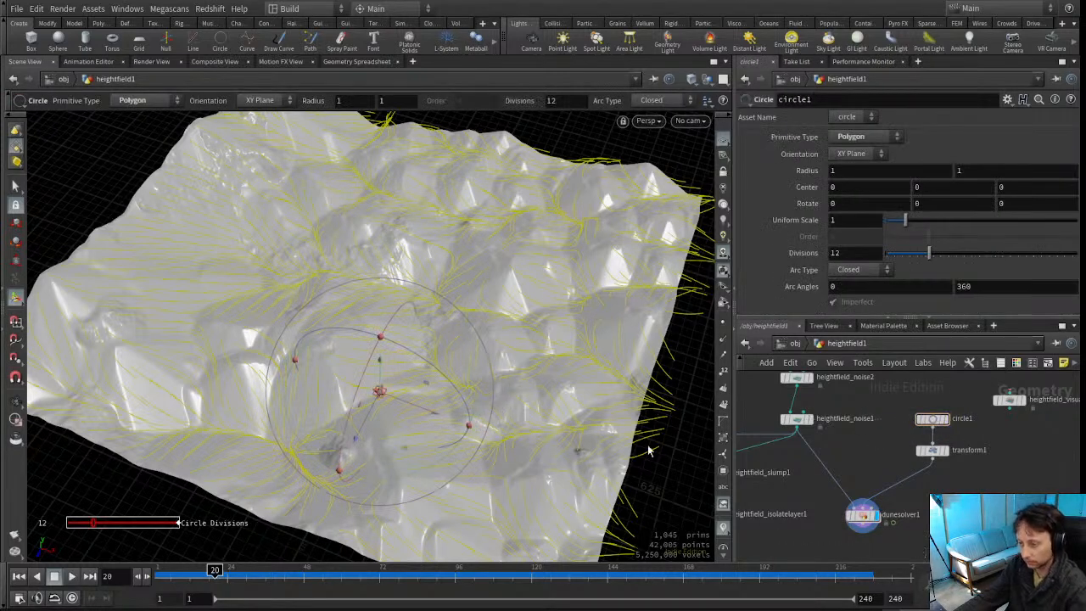
# Move the Transform node's circle to about X -40, Z -392 and replay the dune simulation from frame 1
pyautogui.moveTo(933, 450)
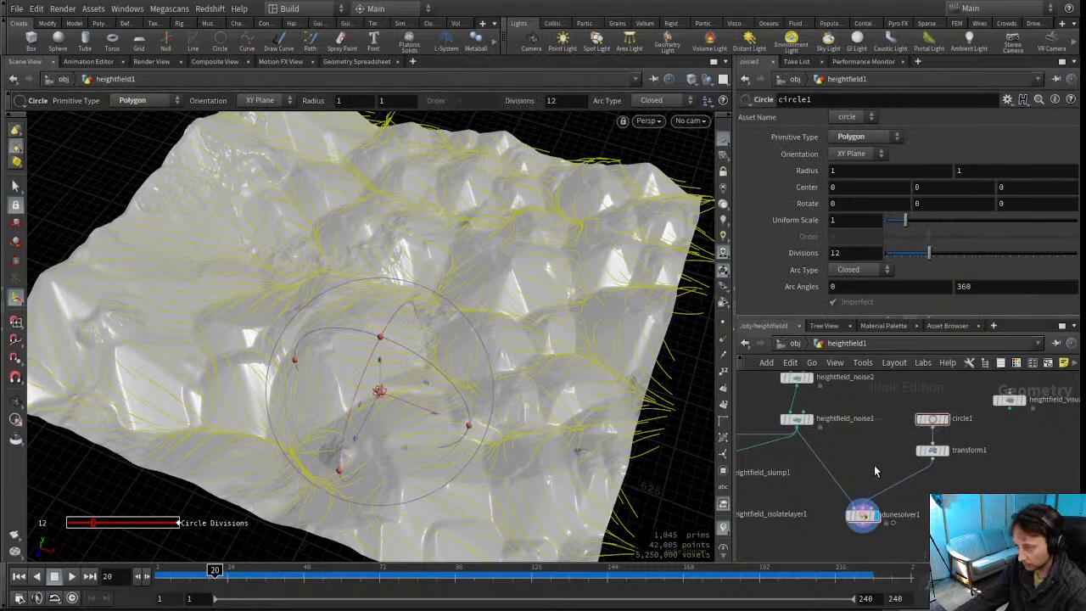
pyautogui.click(863, 514)
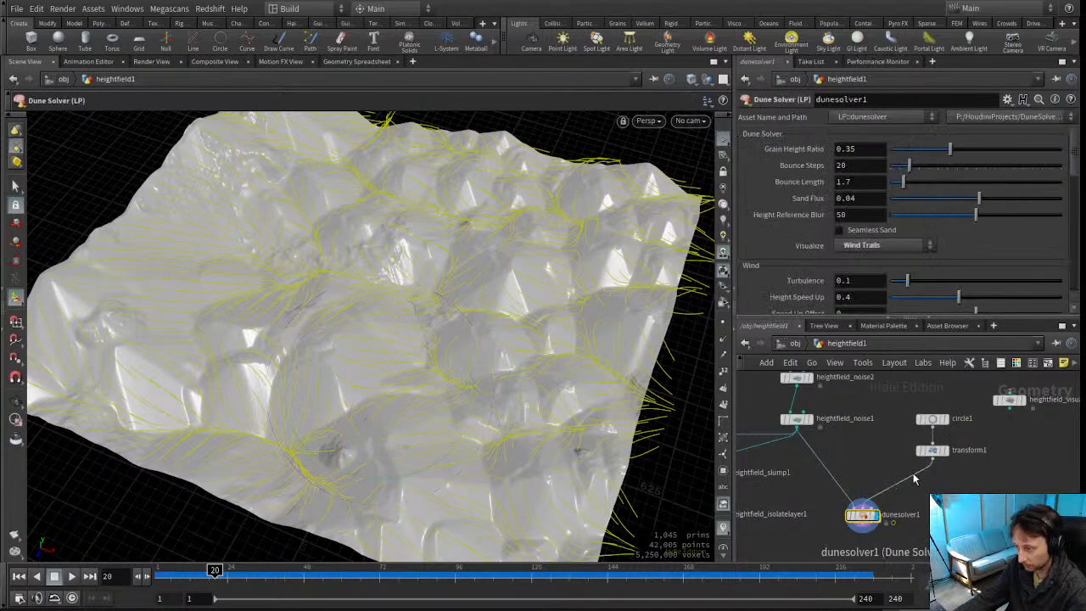
pyautogui.click(934, 449)
pyautogui.moveTo(499, 340); pyautogui.dragTo(455, 317)
pyautogui.click(863, 519)
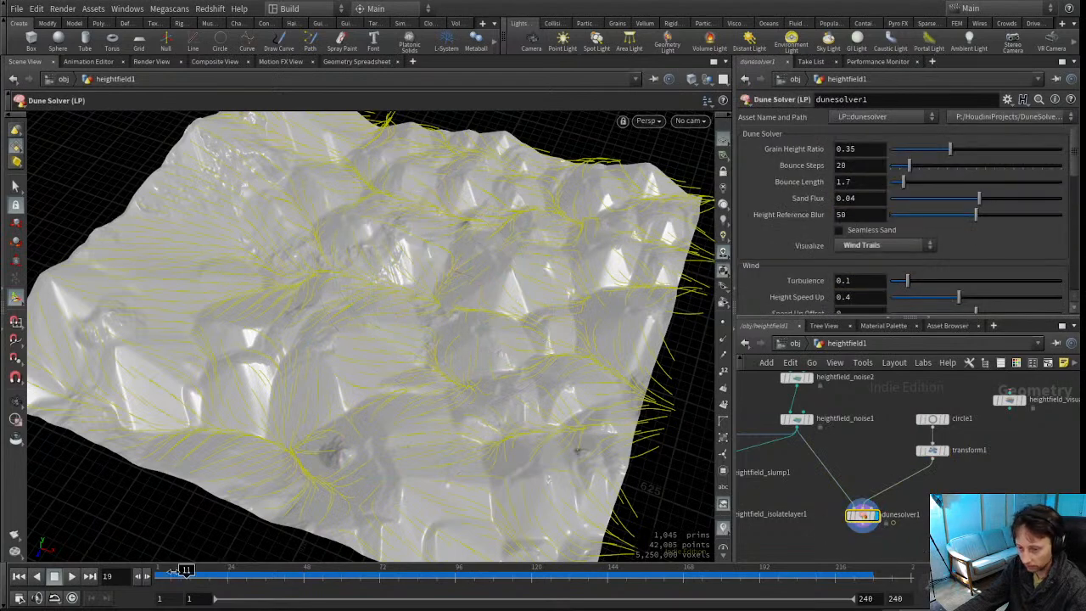
pyautogui.moveTo(195, 570); pyautogui.dragTo(56, 569)
pyautogui.click(73, 580)
pyautogui.moveTo(171, 581)
pyautogui.mouseDown()
pyautogui.moveTo(114, 578)
pyautogui.moveTo(151, 577)
pyautogui.mouseUp()
pyautogui.click(74, 581)
pyautogui.click(73, 581)
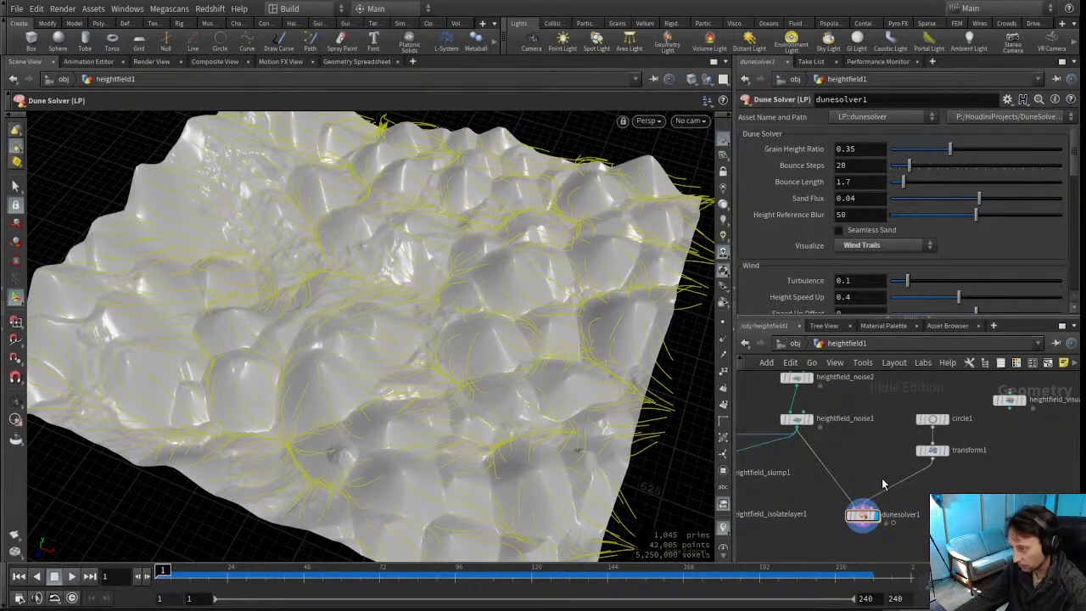
# Display the Transform node's result and set the Circle node's orientation to ZX Plane
pyautogui.click(934, 451)
pyautogui.click(945, 451)
pyautogui.keyDown('alt'); pyautogui.moveTo(412, 319); pyautogui.dragTo(381, 353); pyautogui.keyUp('alt')
pyautogui.click(933, 419)
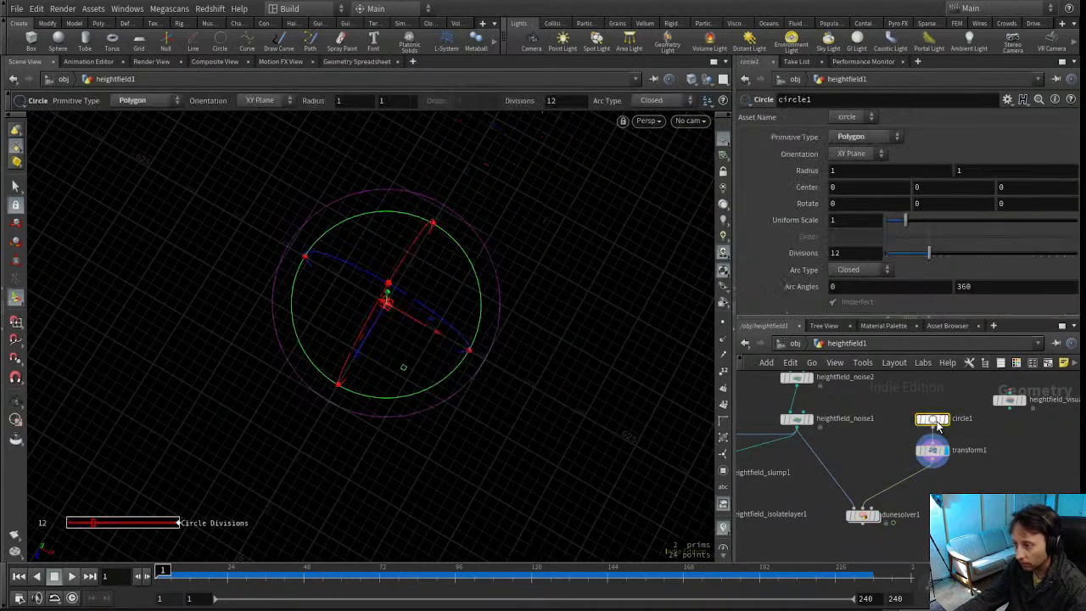
pyautogui.click(848, 189)
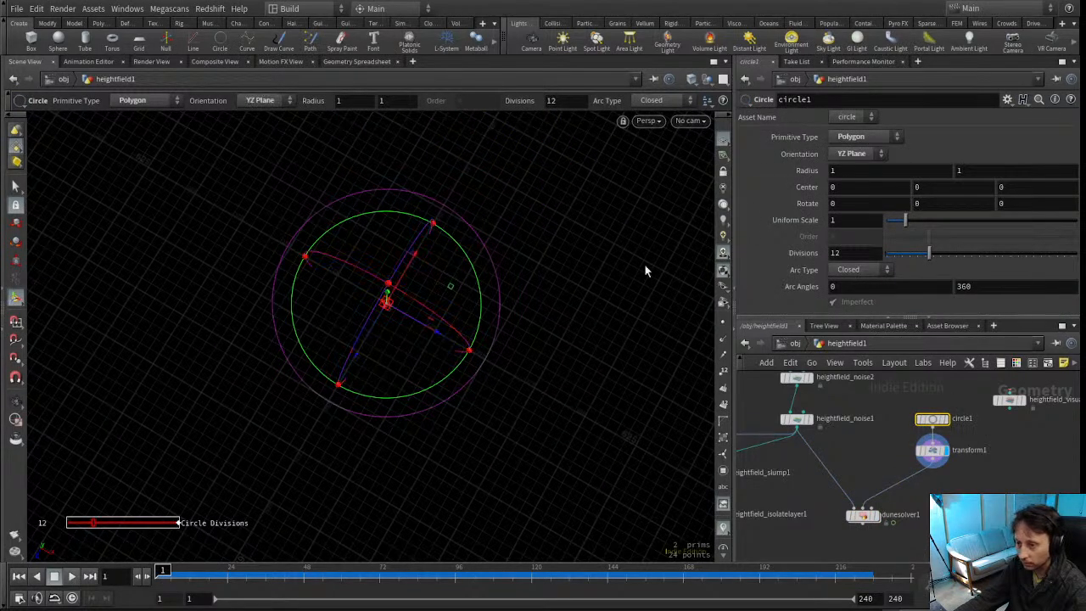
pyautogui.hotkey('space', 'g')
pyautogui.keyDown('alt'); pyautogui.moveTo(339, 387); pyautogui.dragTo(462, 288); pyautogui.keyUp('alt')
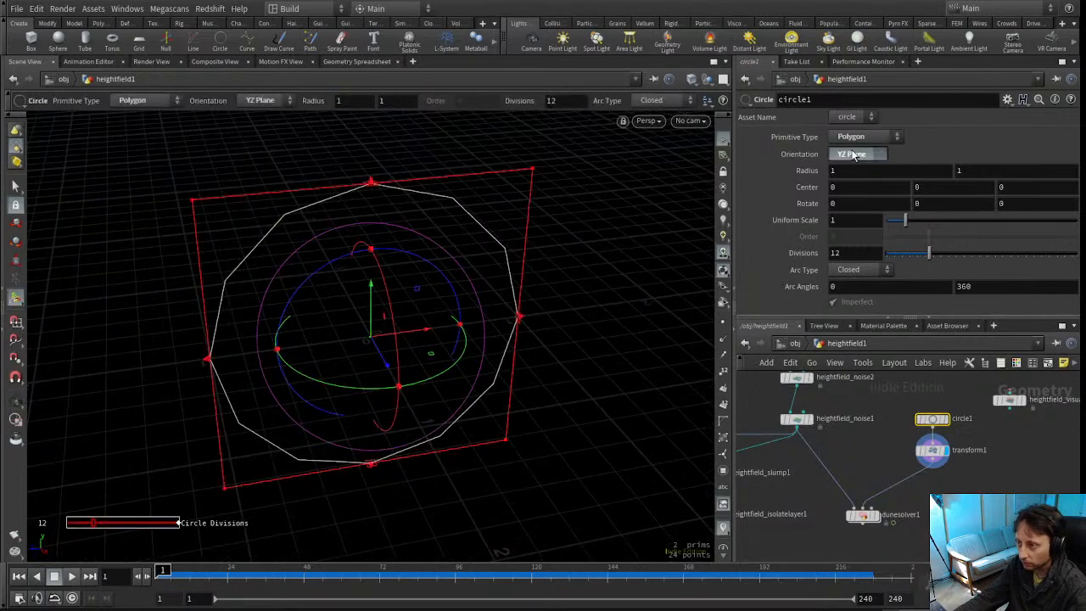
pyautogui.click(847, 200)
pyautogui.keyDown('alt'); pyautogui.moveTo(469, 337); pyautogui.dragTo(516, 402); pyautogui.keyUp('alt')
pyautogui.keyDown('alt'); pyautogui.moveTo(516, 402); pyautogui.dragTo(544, 438, button='right'); pyautogui.keyUp('alt')
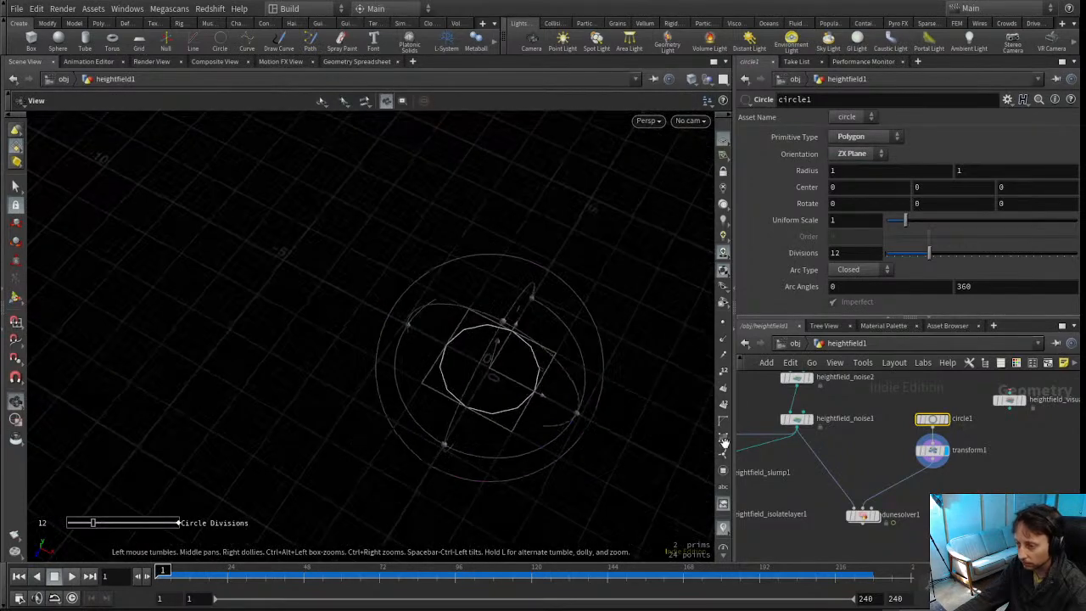
# Reset the Transform node's translation and move the circle to about X 0.8, Z -1.2
pyautogui.click(933, 450)
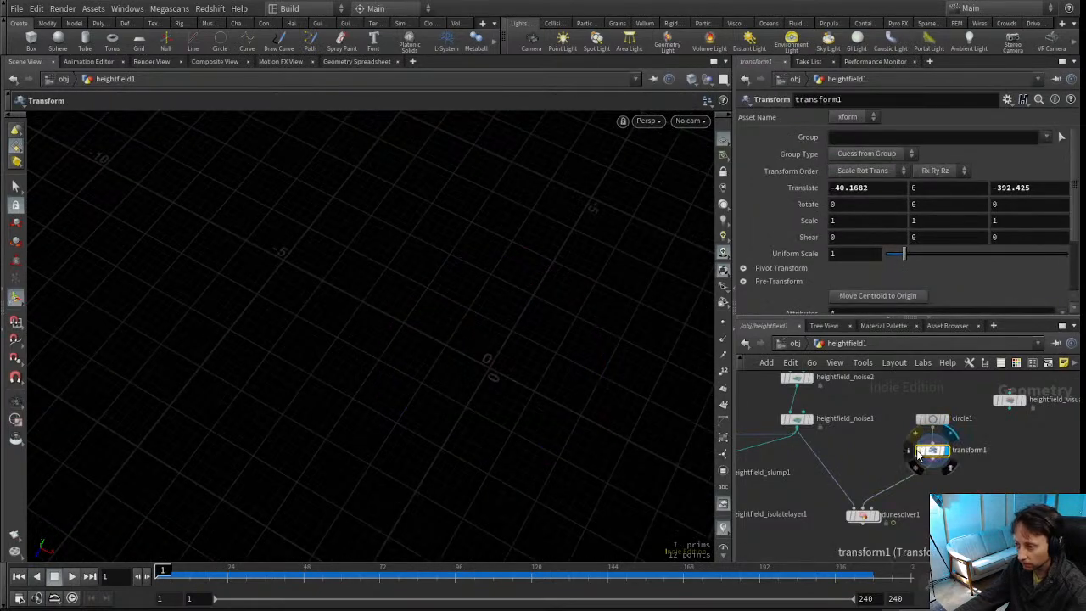
pyautogui.keyDown('ctrl'); pyautogui.middleClick(805, 190); pyautogui.keyUp('ctrl')
pyautogui.moveTo(510, 435); pyautogui.dragTo(584, 410)
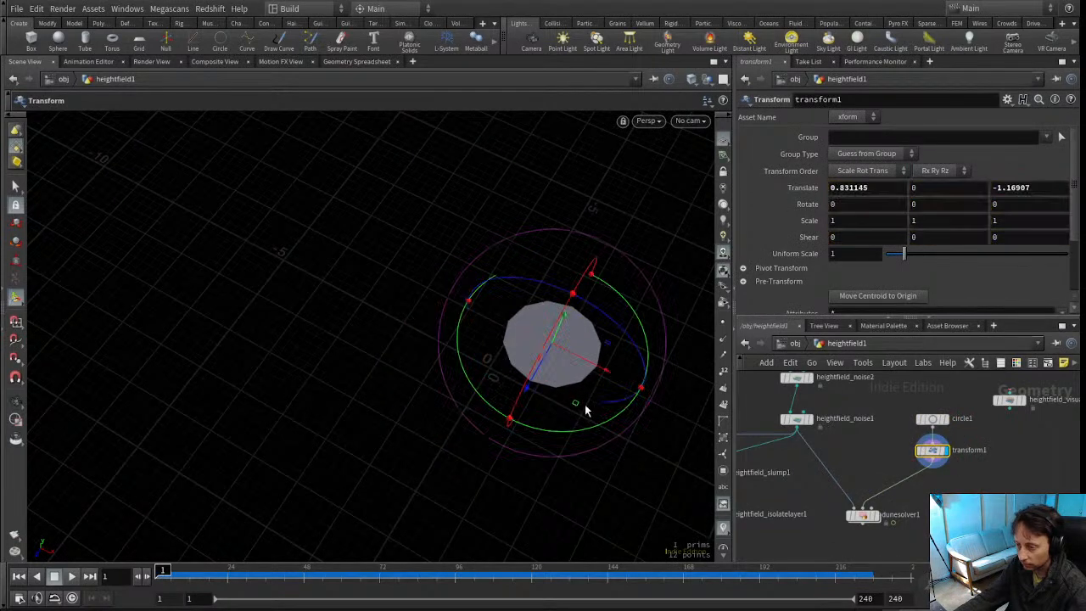
# Display the Dune Solver, play the simulation while inspecting the terrain from several angles, and set Visualize to None
pyautogui.click(877, 516)
pyautogui.click(861, 516)
pyautogui.hotkey('space', 'f')
pyautogui.moveTo(462, 378); pyautogui.dragTo(376, 319)
pyautogui.moveTo(377, 319); pyautogui.dragTo(276, 439, button='right')
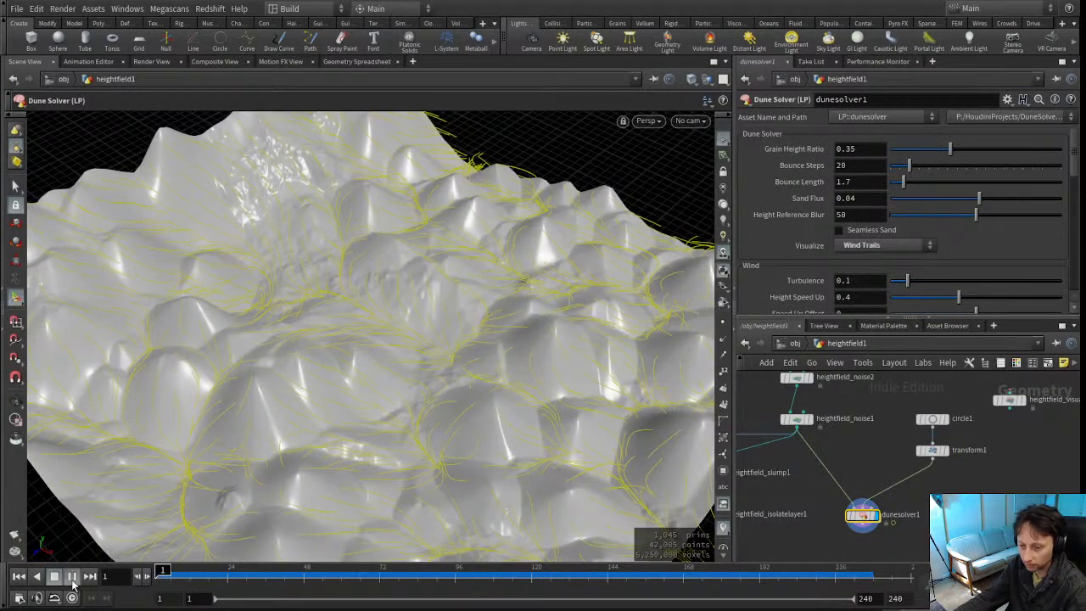
pyautogui.click(72, 579)
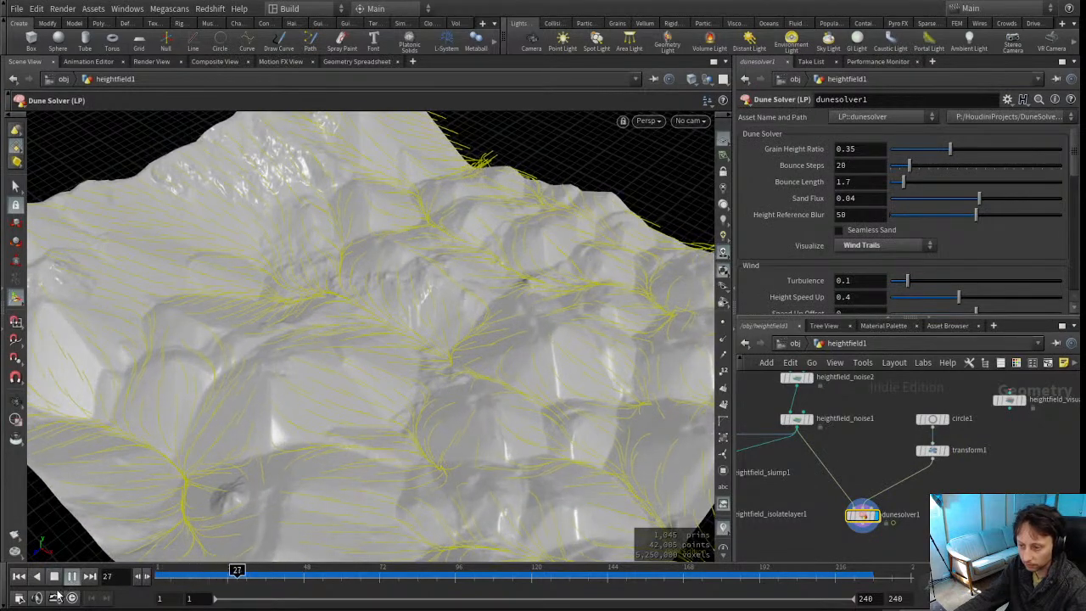
pyautogui.moveTo(444, 364); pyautogui.dragTo(235, 390)
pyautogui.moveTo(235, 390); pyautogui.dragTo(223, 381, button='right')
pyautogui.moveTo(223, 381); pyautogui.dragTo(110, 312)
pyautogui.moveTo(315, 254); pyautogui.dragTo(383, 313)
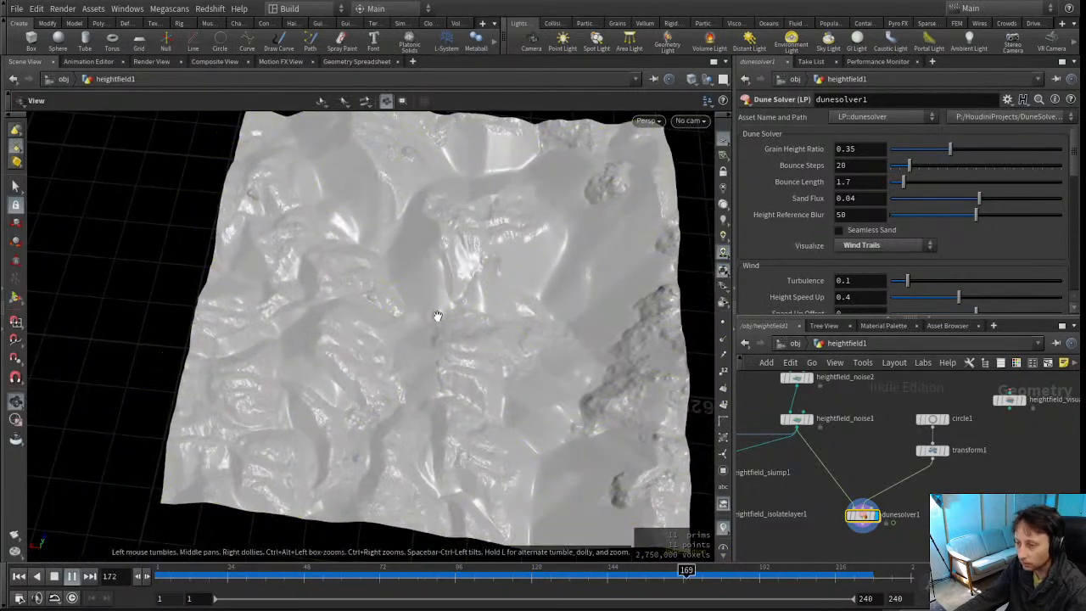
pyautogui.moveTo(436, 315)
pyautogui.mouseDown()
pyautogui.moveTo(452, 347)
pyautogui.moveTo(452, 300)
pyautogui.mouseUp()
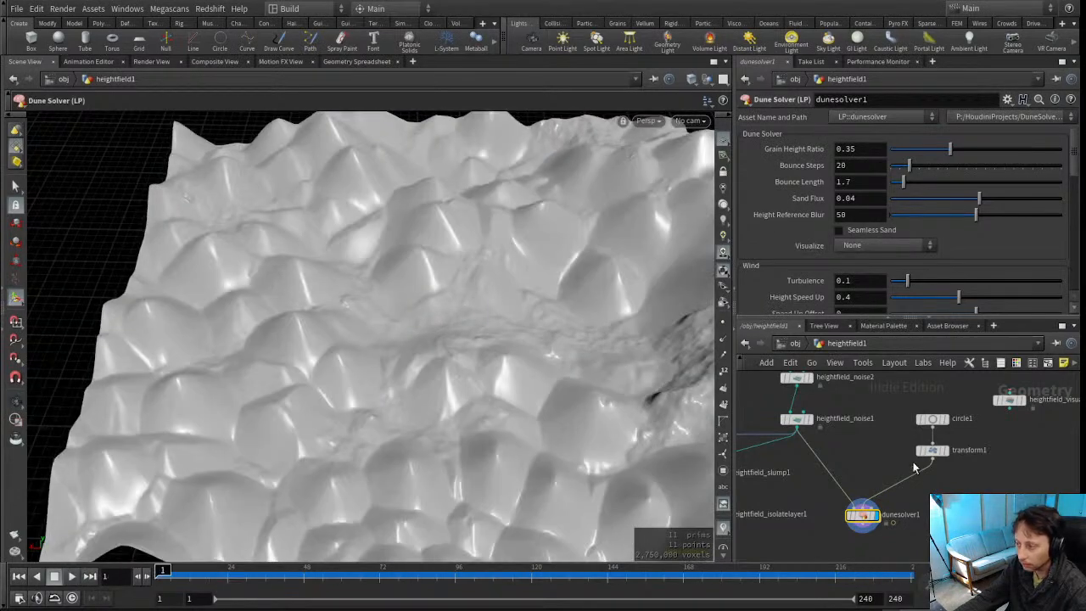
# Move the Transform node's circle to about X 373, Z -247 and play the simulation briefly from frame 1
pyautogui.click(933, 453)
pyautogui.moveTo(397, 325); pyautogui.dragTo(387, 356)
pyautogui.moveTo(388, 356); pyautogui.dragTo(334, 359, button='right')
pyautogui.moveTo(335, 359); pyautogui.dragTo(348, 379)
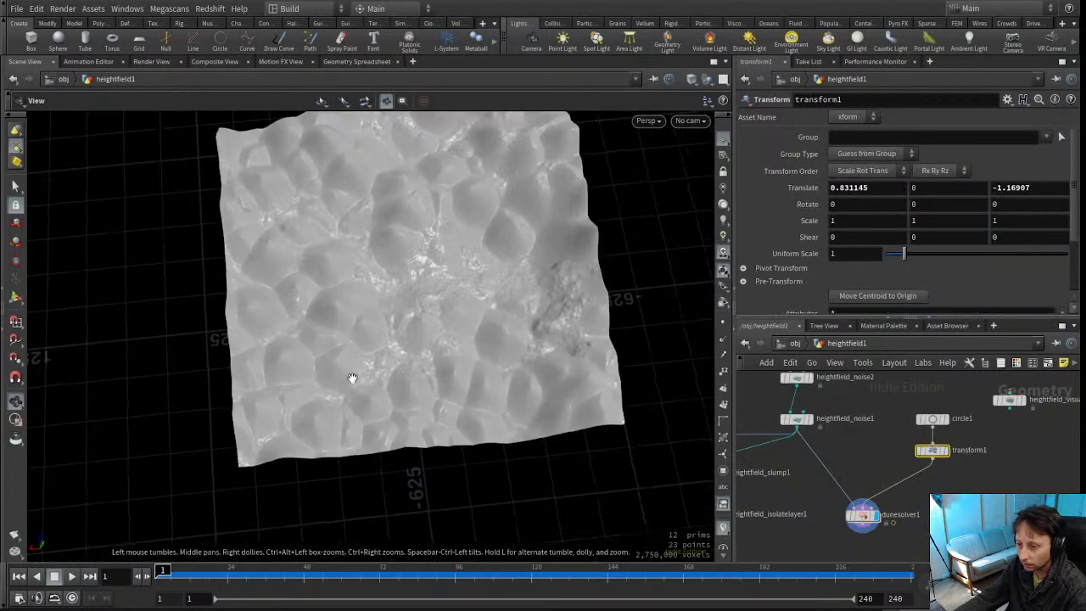
pyautogui.press('Return')
pyautogui.moveTo(397, 310); pyautogui.dragTo(236, 350)
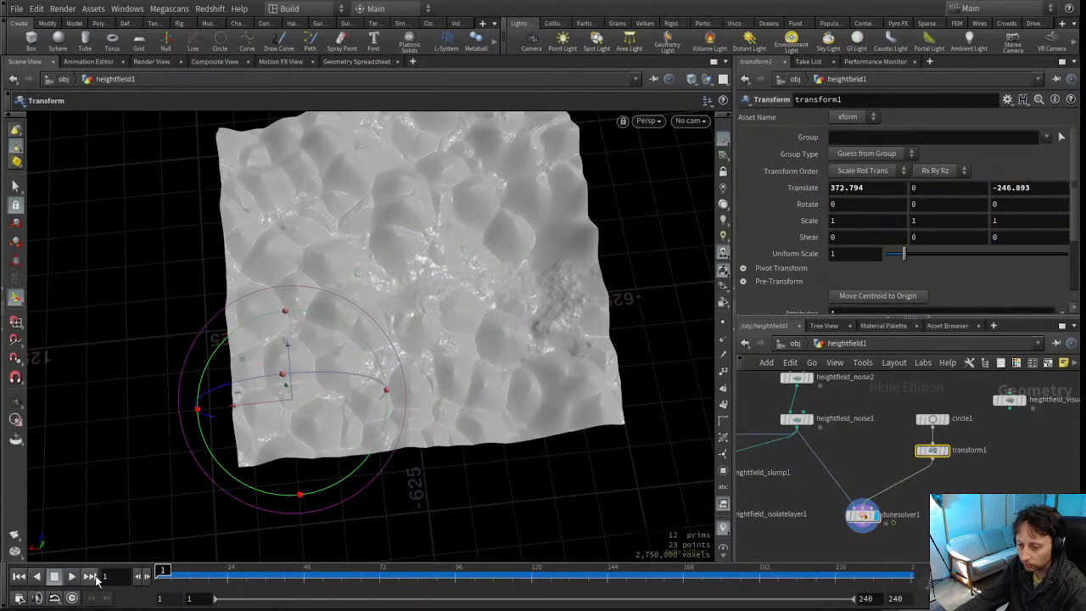
pyautogui.click(72, 578)
pyautogui.click(73, 578)
pyautogui.click(159, 580)
# Move the Transform node's circle beyond the terrain to about X -816, Z -220 and replay the simulation
pyautogui.moveTo(257, 375); pyautogui.dragTo(630, 338)
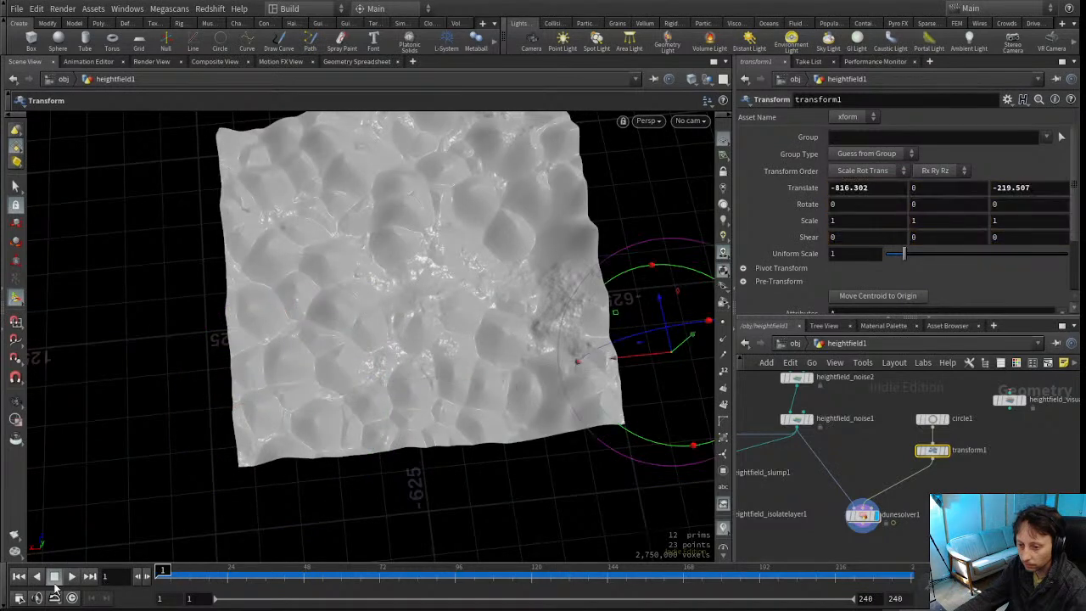
pyautogui.click(72, 576)
pyautogui.click(72, 583)
pyautogui.click(161, 581)
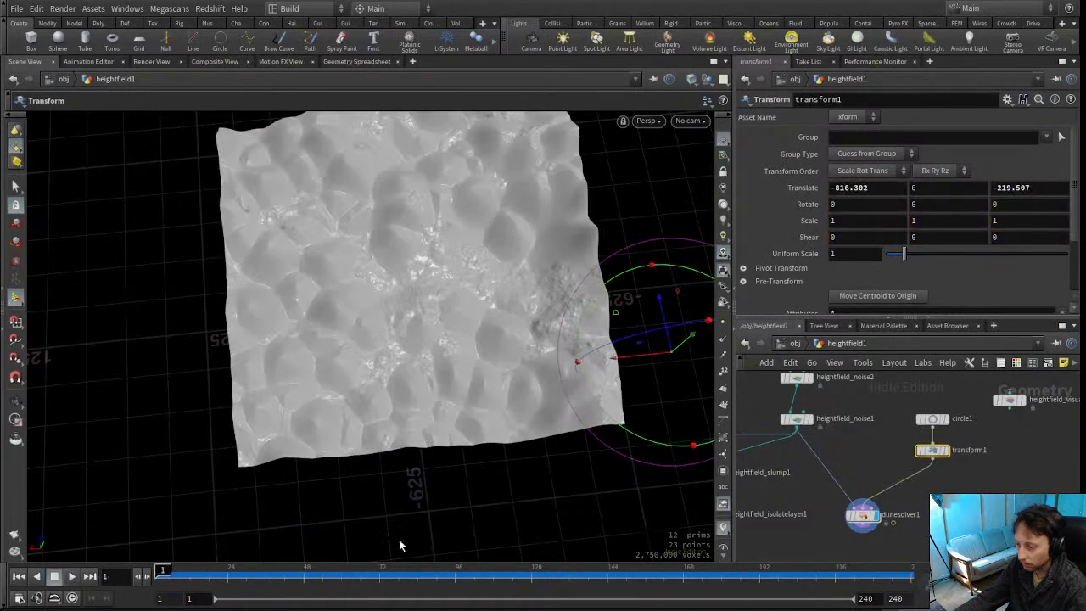
# Delete the Circle and Transform nodes and add a Volume Wrangle node beside heightfield_noise1
pyautogui.moveTo(932, 380); pyautogui.dragTo(930, 468)
pyautogui.moveTo(910, 450); pyautogui.dragTo(986, 491, button='middle')
pyautogui.press('Delete')
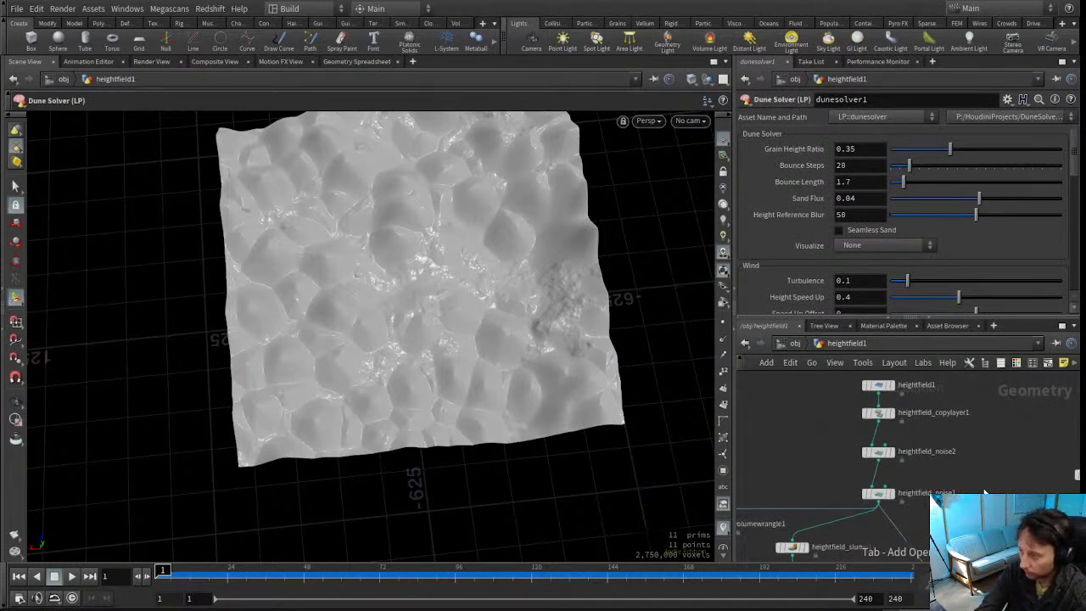
pyautogui.press('Return')
pyautogui.click(984, 490)
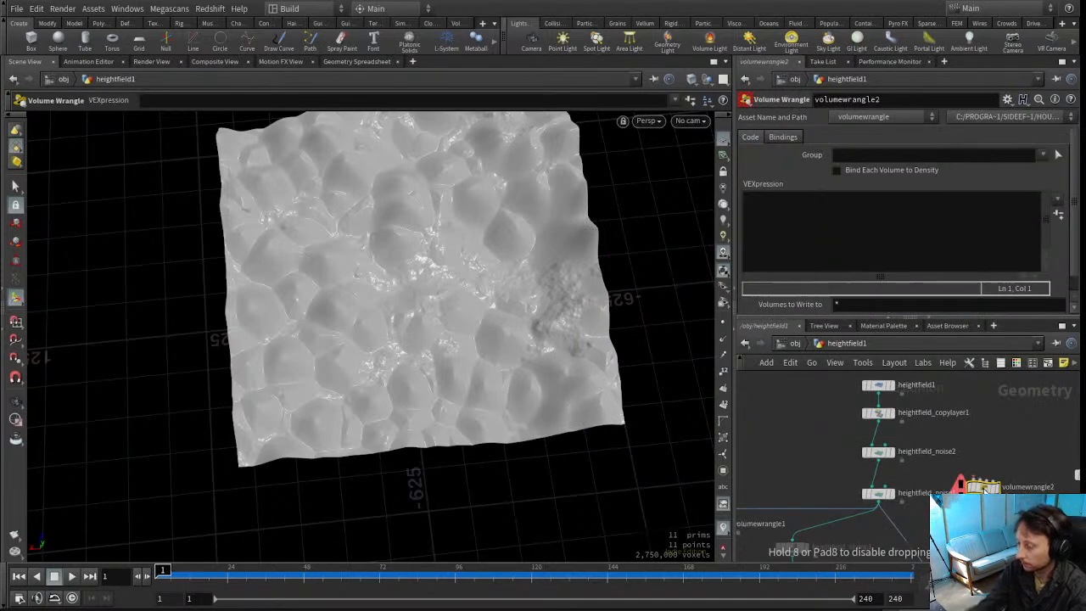
# Connect heightfield_noise1's output to the first input of the new Volume Wrangle
pyautogui.scroll(2, 987, 480)
pyautogui.moveTo(1026, 445); pyautogui.dragTo(1001, 344, button='middle')
pyautogui.scroll(-2, 974, 407)
pyautogui.moveTo(974, 439); pyautogui.dragTo(980, 471, button='middle')
pyautogui.scroll(1, 980, 471)
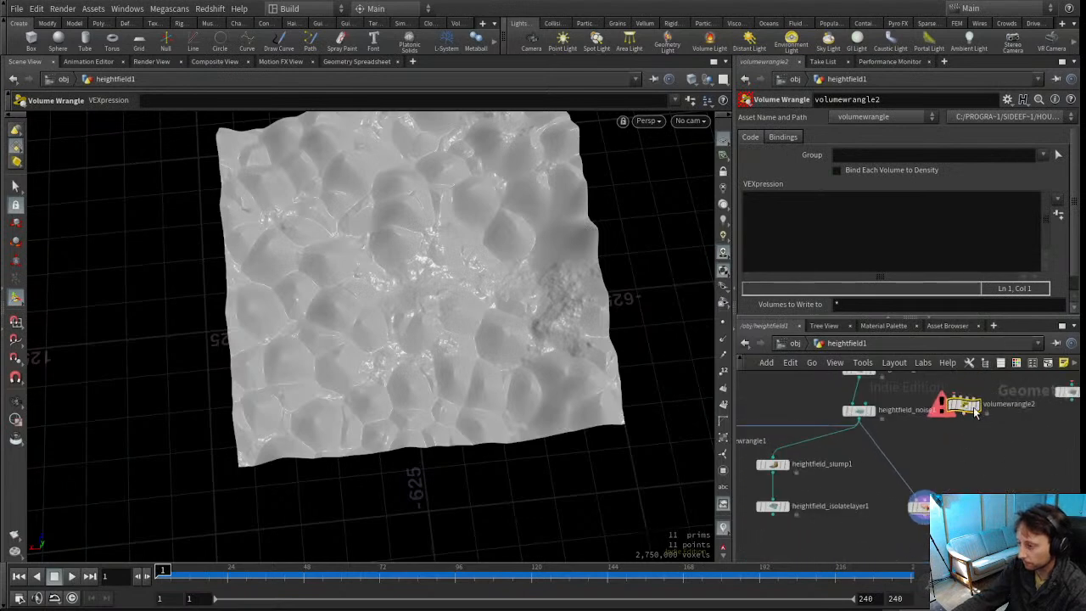
pyautogui.moveTo(967, 405); pyautogui.dragTo(970, 435)
pyautogui.click(859, 421)
pyautogui.click(966, 431)
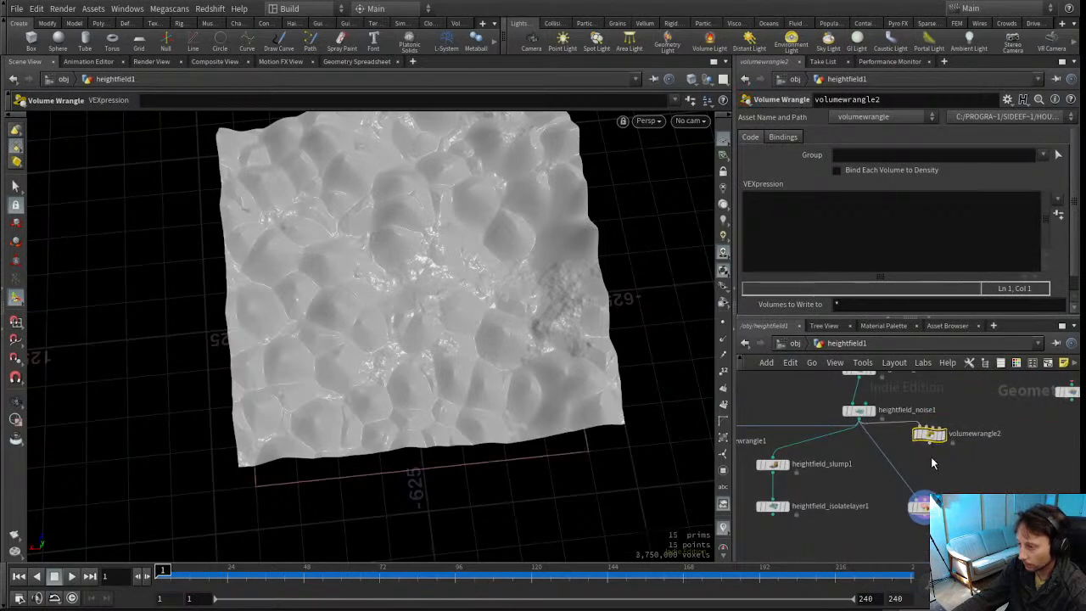
# Wire the Volume Wrangle into the Dune Solver's first input and arrange it between the noise and solver nodes
pyautogui.scroll(1, 929, 446)
pyautogui.moveTo(930, 427); pyautogui.dragTo(930, 454)
pyautogui.moveTo(931, 483); pyautogui.dragTo(914, 391, button='middle')
pyautogui.moveTo(911, 437); pyautogui.dragTo(919, 530)
pyautogui.scroll(-1, 949, 439)
pyautogui.moveTo(954, 435); pyautogui.dragTo(926, 458, button='middle')
pyautogui.moveTo(883, 398); pyautogui.dragTo(872, 521)
pyautogui.moveTo(900, 432); pyautogui.dragTo(880, 457)
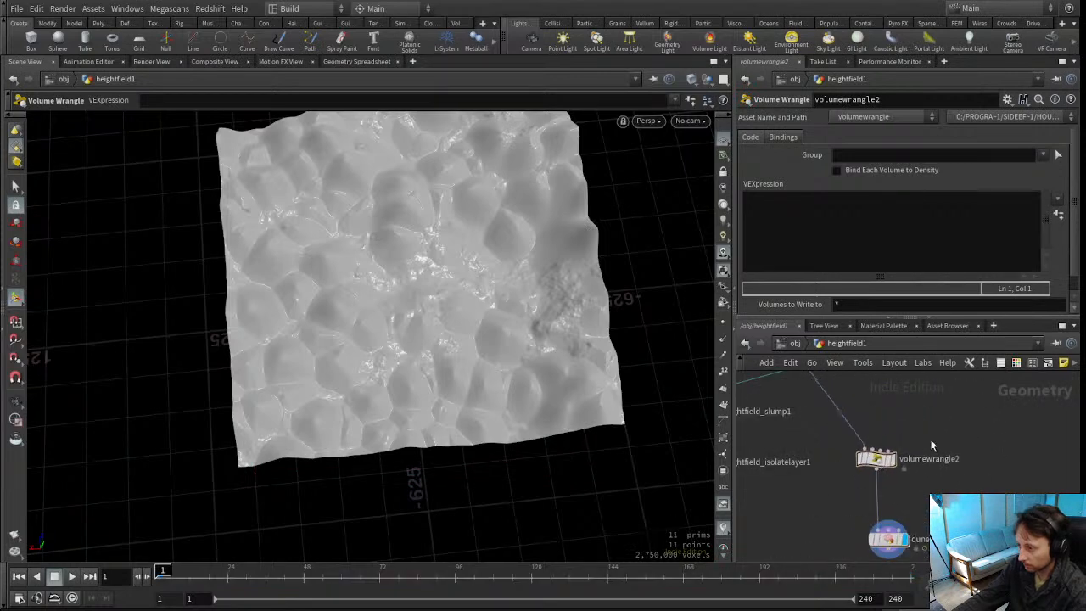
pyautogui.scroll(-1, 988, 421)
pyautogui.moveTo(989, 421); pyautogui.dragTo(961, 445, button='middle')
pyautogui.moveTo(865, 477); pyautogui.dragTo(887, 475)
# Duplicate heightfield_copylayer1 and insert the copy between heightfield_noise1 and the Volume Wrangle
pyautogui.moveTo(821, 483); pyautogui.dragTo(902, 501, button='middle')
pyautogui.moveTo(964, 381); pyautogui.dragTo(934, 450, button='middle')
pyautogui.click(865, 431)
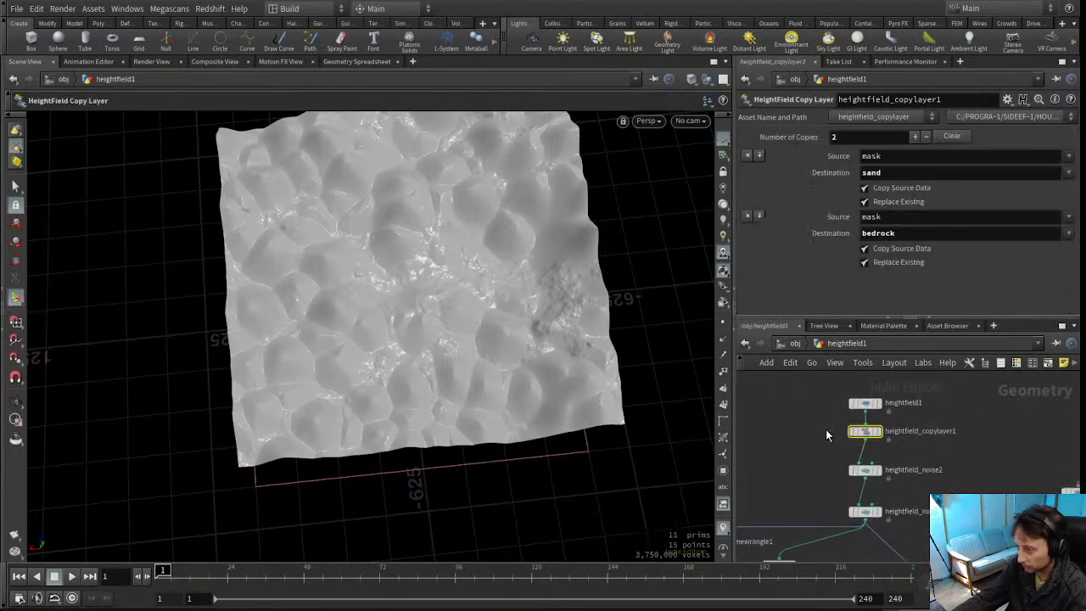
pyautogui.moveTo(980, 484); pyautogui.dragTo(967, 408, button='middle')
pyautogui.hotkey('ctrl', 'v')
pyautogui.moveTo(961, 426); pyautogui.dragTo(925, 487)
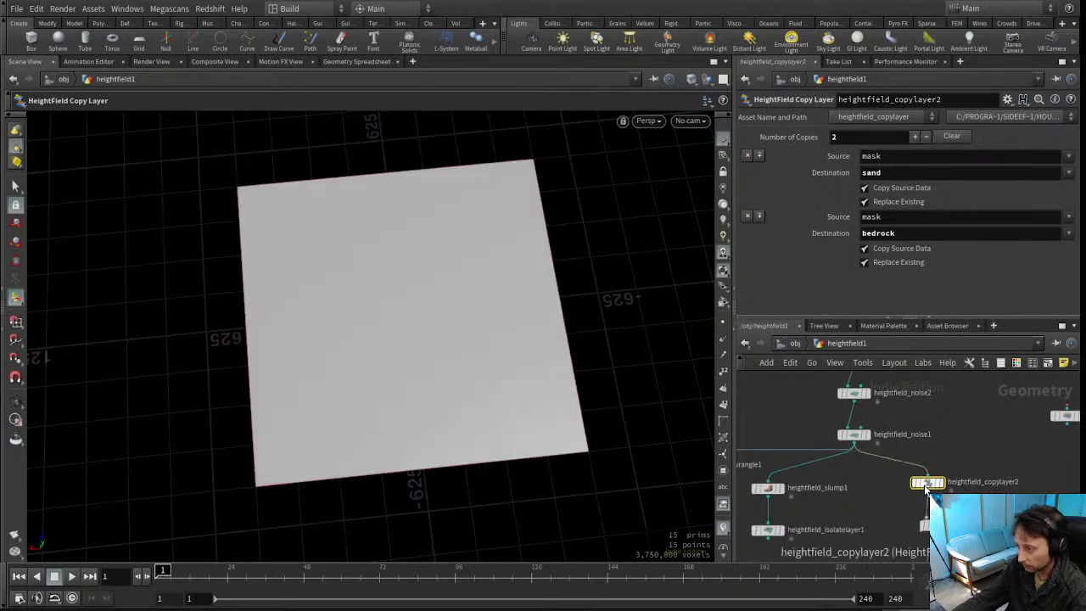
# Remove the bedrock entry from the duplicated Copy Layer node and set the remaining destination to windv.x
pyautogui.click(748, 219)
pyautogui.doubleClick(937, 173)
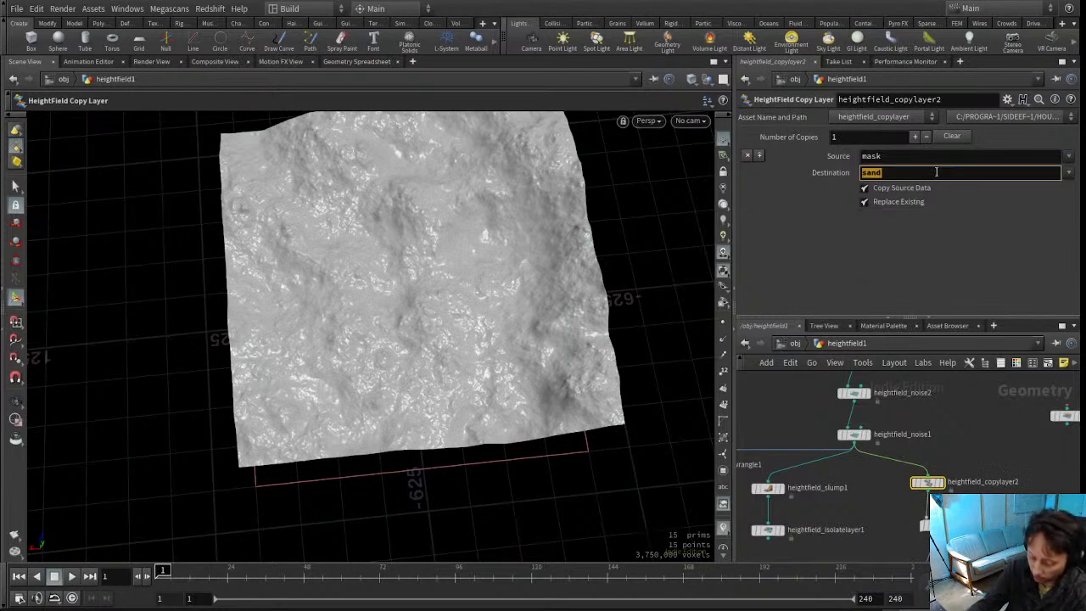
pyautogui.write('windv.x')
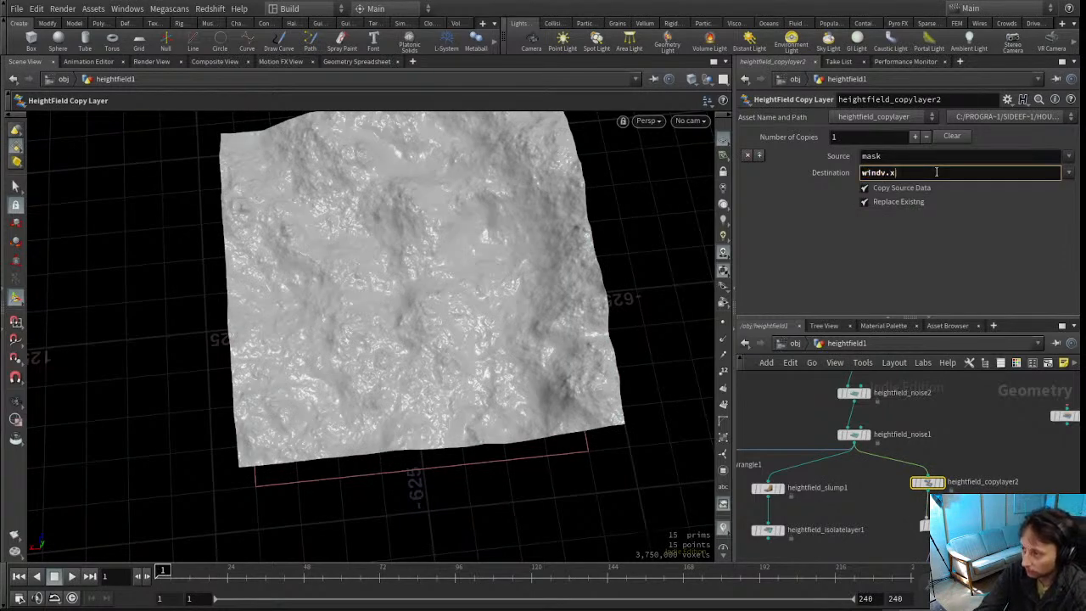
pyautogui.press('Return')
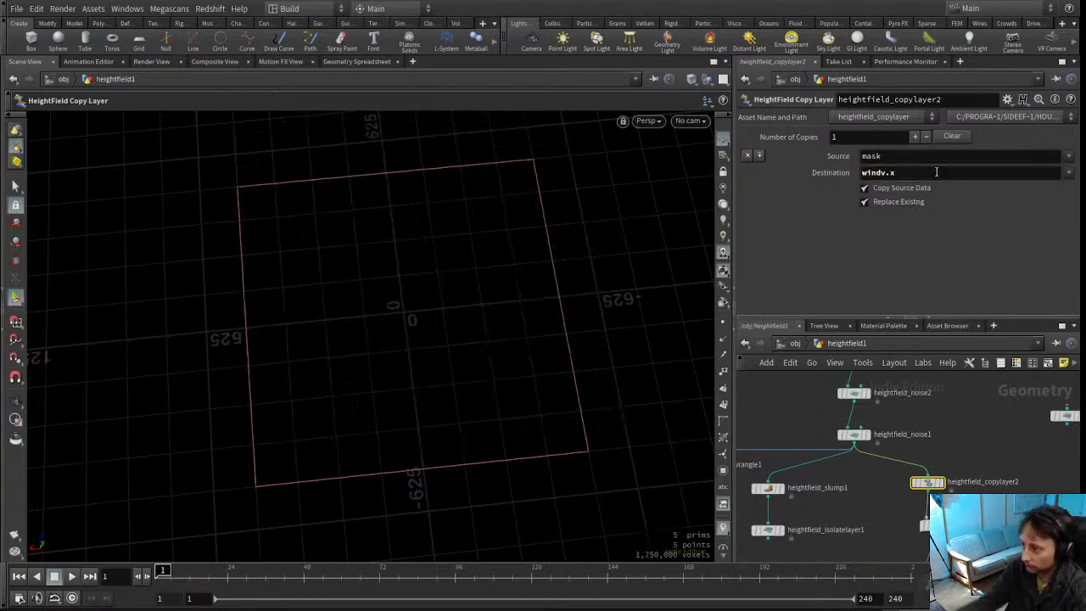
# Add a second copy entry to the Copy Layer node with mask as source and windv.y as destination
pyautogui.click(915, 137)
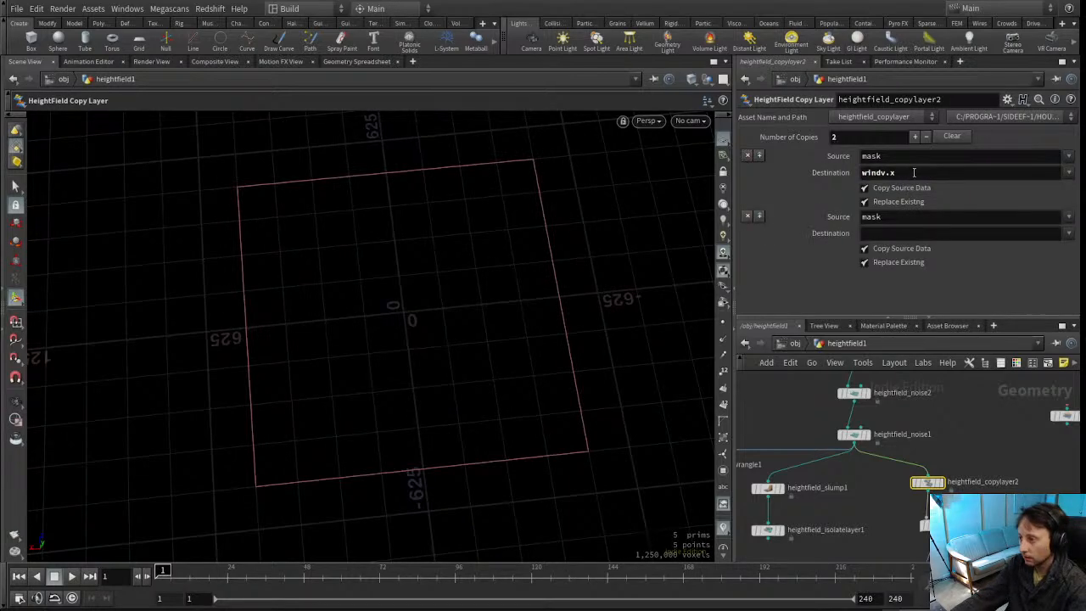
pyautogui.click(928, 237)
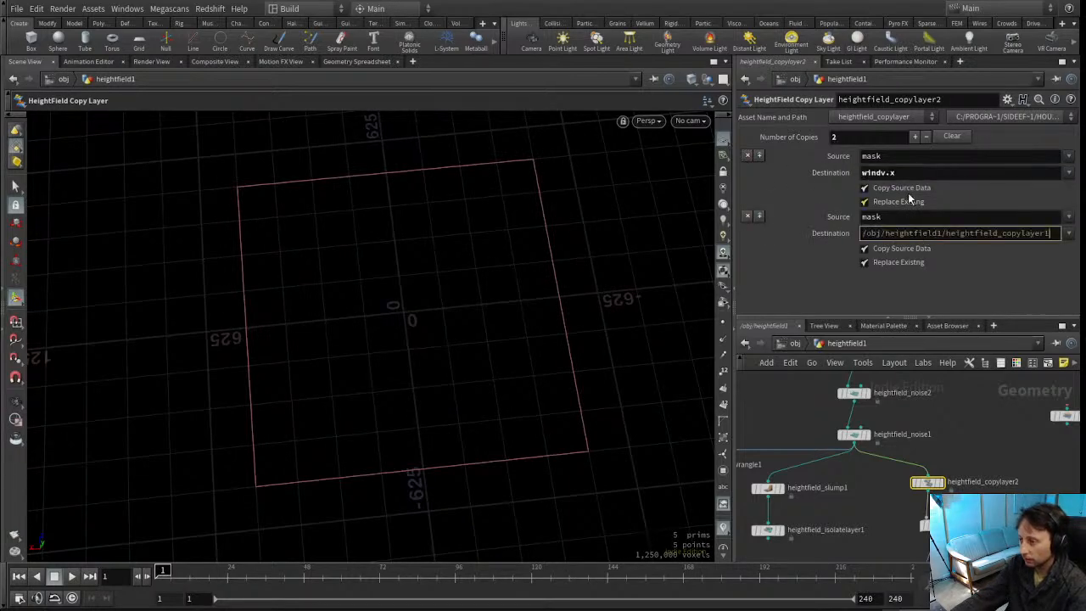
pyautogui.click(911, 172)
pyautogui.hotkey('ctrl', 'c')
pyautogui.click(905, 232)
pyautogui.hotkey('ctrl', 'v')
pyautogui.write('y')
pyautogui.press('Return')
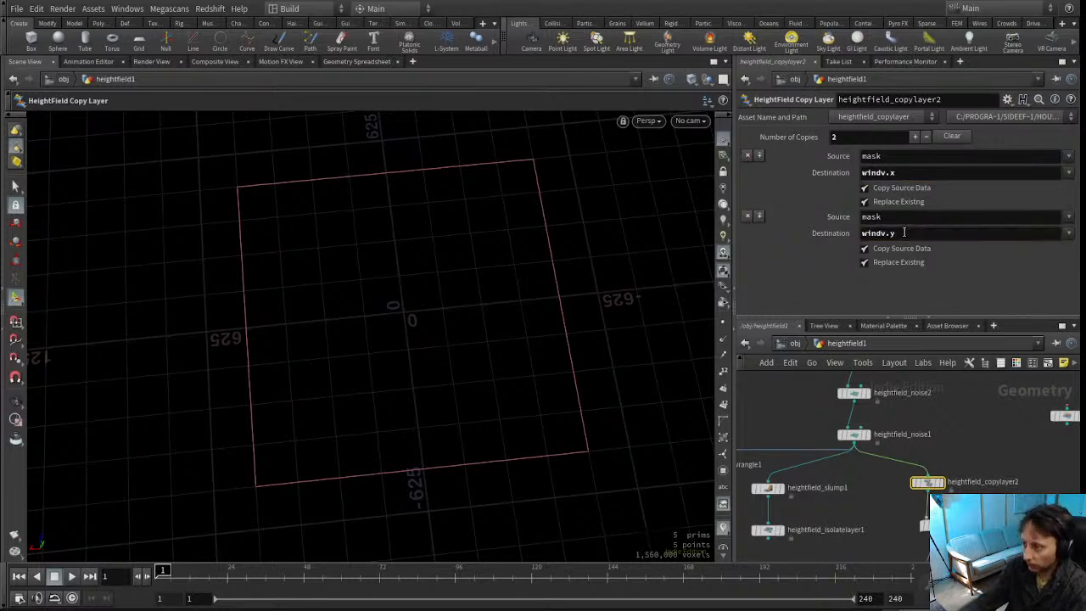
# Add a third copy entry to the Copy Layer node with mask as source and windv.z as destination
pyautogui.click(913, 137)
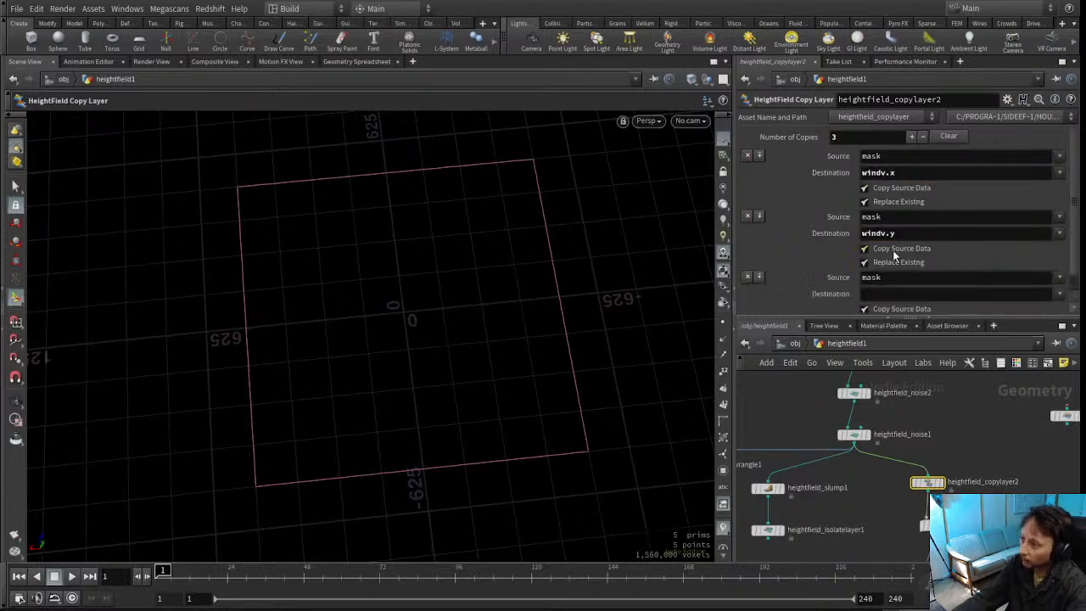
pyautogui.hotkey('ctrl', 'v')
pyautogui.press('BackSpace')
pyautogui.write('z')
pyautogui.press('Return')
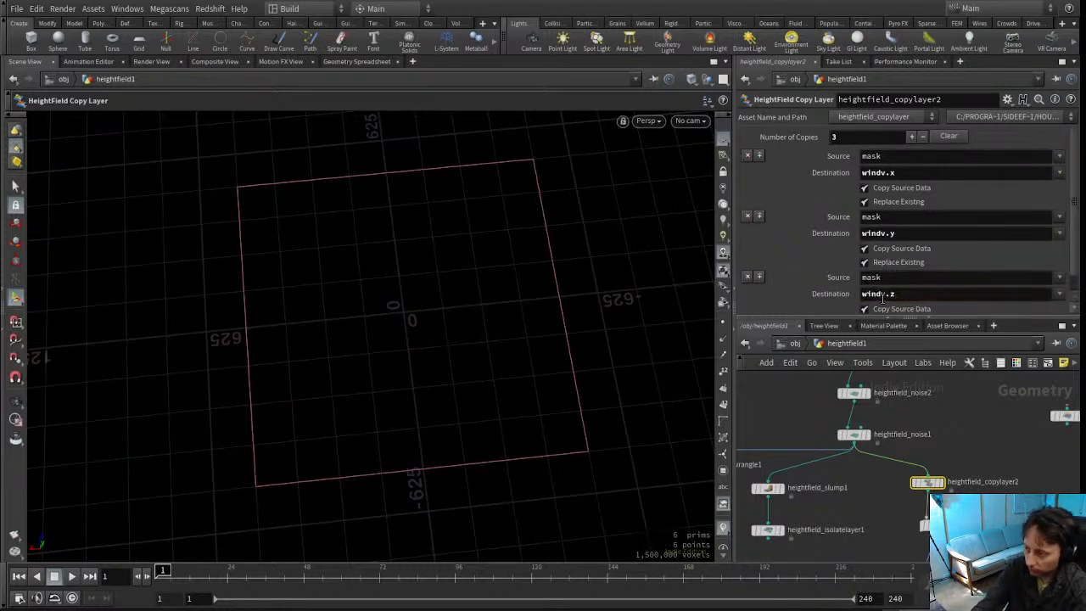
pyautogui.click(961, 445)
pyautogui.moveTo(972, 453); pyautogui.dragTo(959, 423, button='middle')
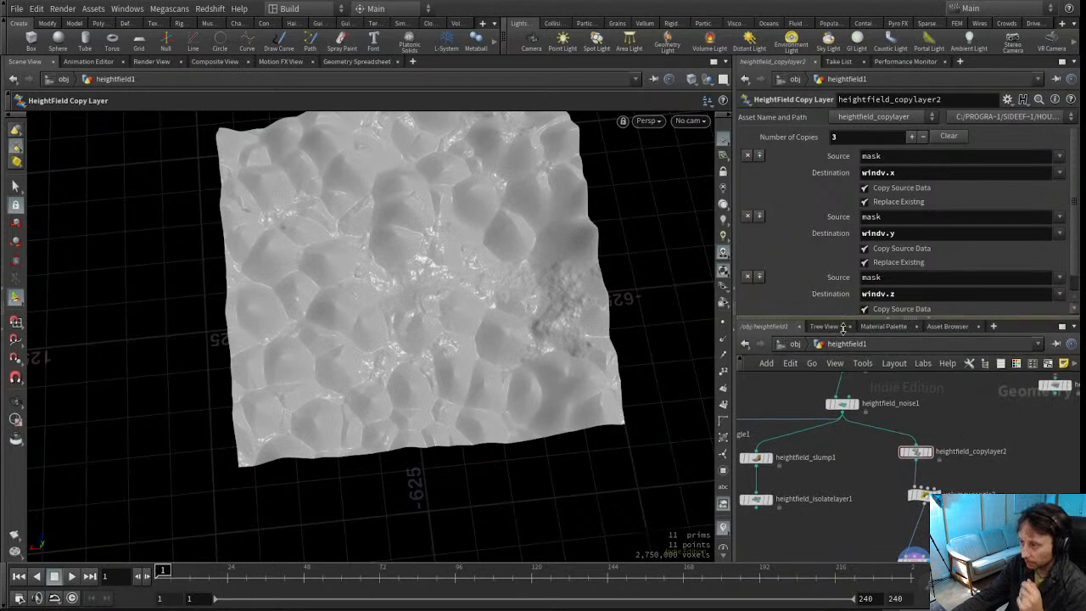
# Inspect the layers and wind components carried by volumewrangle2 in the geometry spreadsheet, ending on the 3D scene
pyautogui.moveTo(849, 318); pyautogui.dragTo(853, 341)
pyautogui.moveTo(1014, 473); pyautogui.dragTo(1002, 439, button='middle')
pyautogui.moveTo(913, 477); pyautogui.dragTo(930, 485)
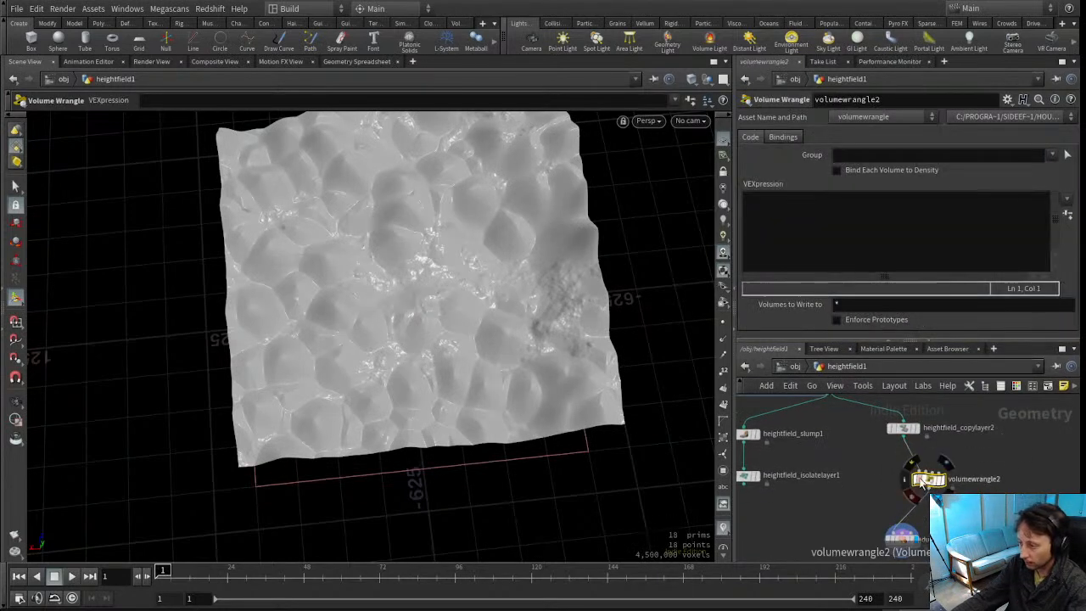
pyautogui.click(340, 62)
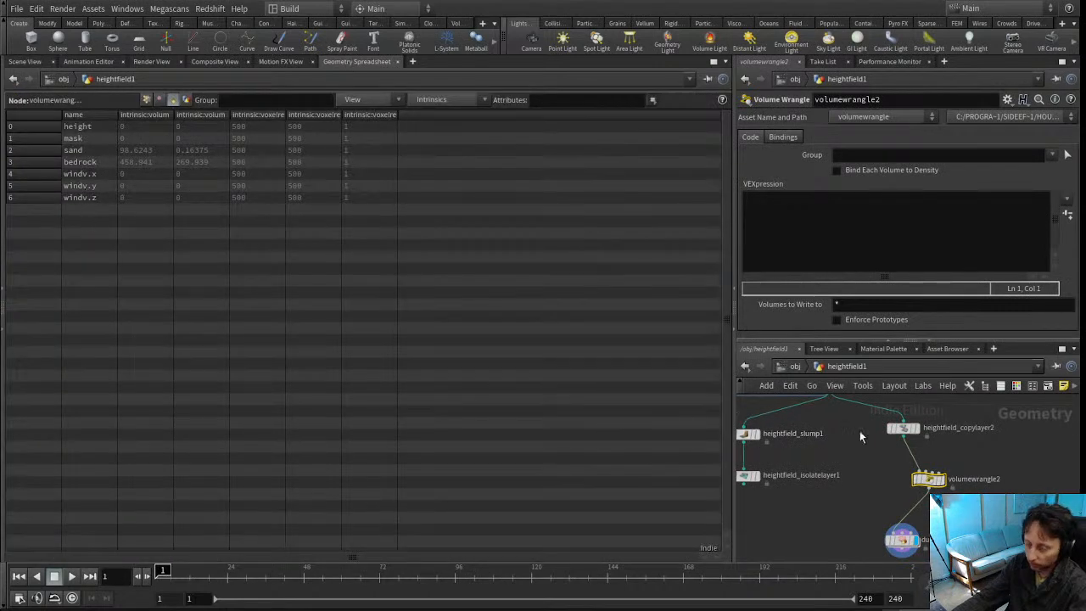
pyautogui.moveTo(932, 477); pyautogui.dragTo(930, 485)
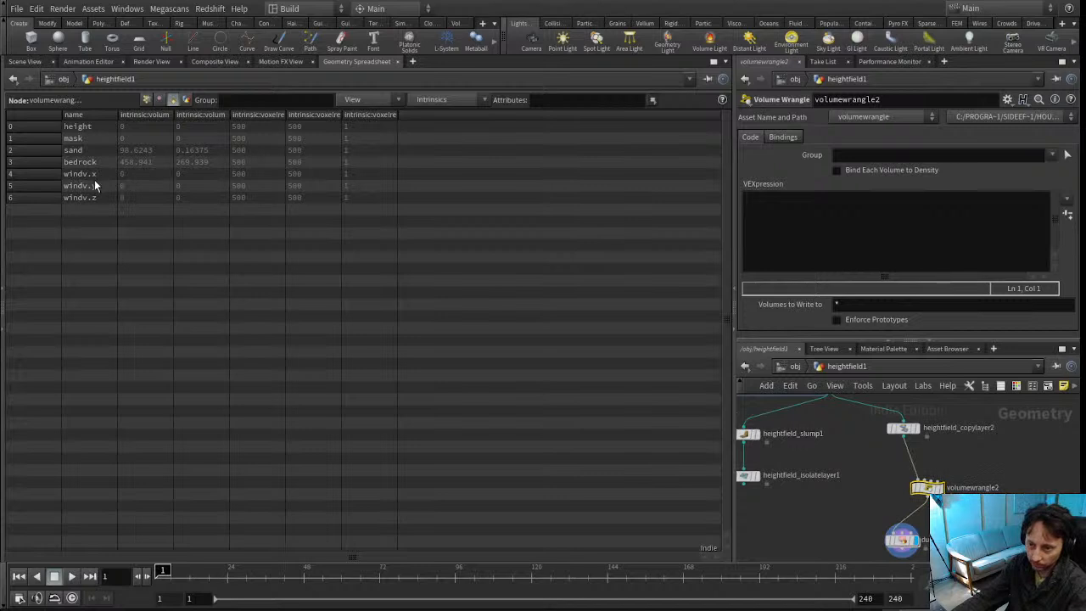
pyautogui.moveTo(969, 461); pyautogui.dragTo(931, 480, button='middle')
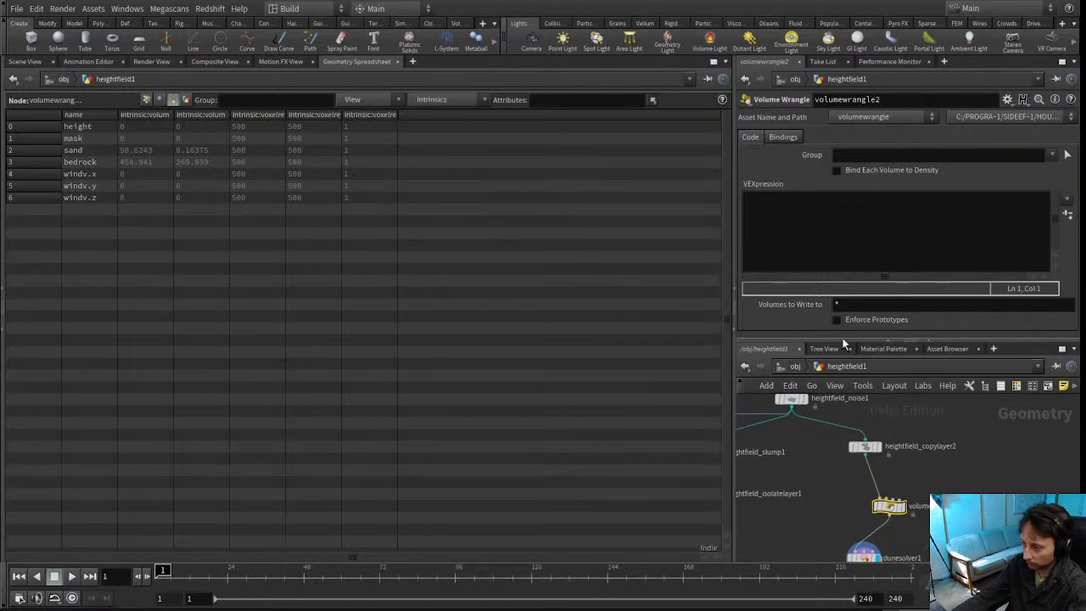
pyautogui.moveTo(842, 340); pyautogui.dragTo(846, 276)
pyautogui.scroll(3, 947, 453)
pyautogui.scroll(-2, 947, 454)
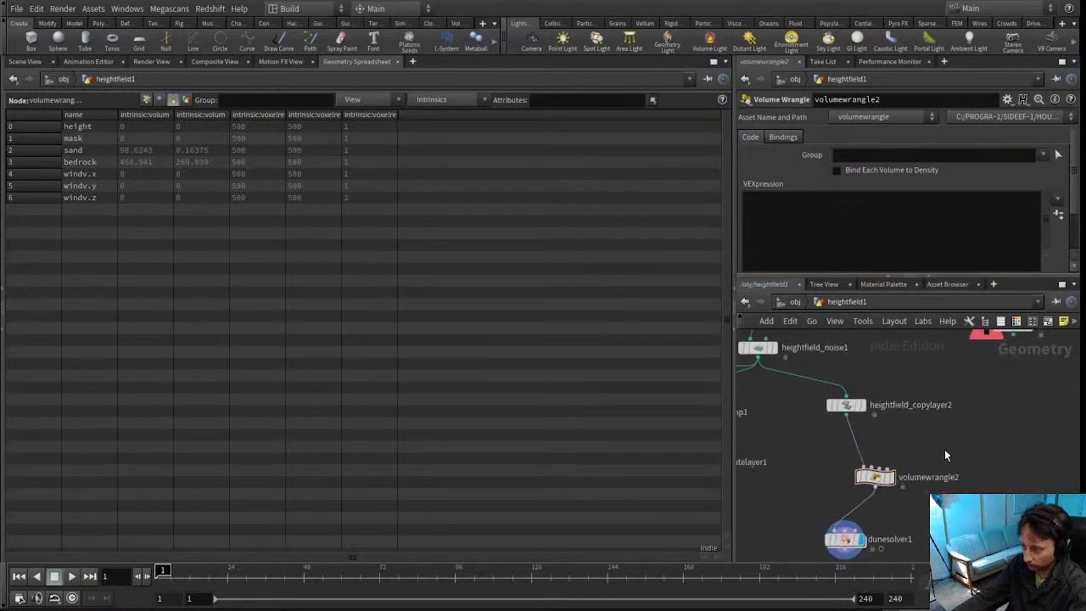
pyautogui.moveTo(945, 448); pyautogui.dragTo(1001, 415, button='middle')
pyautogui.scroll(2, 965, 409)
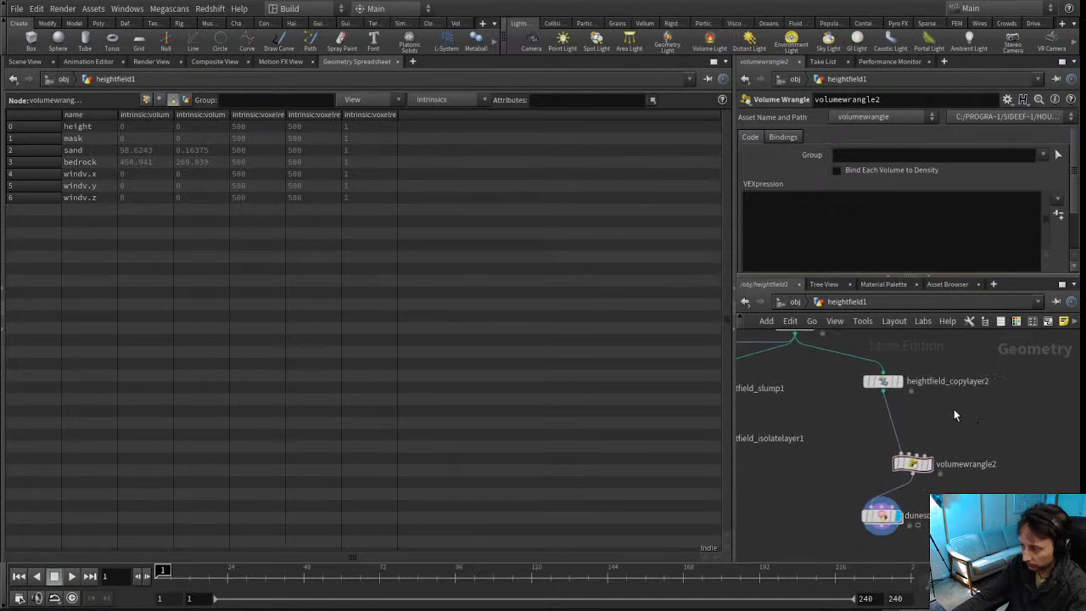
pyautogui.click(24, 61)
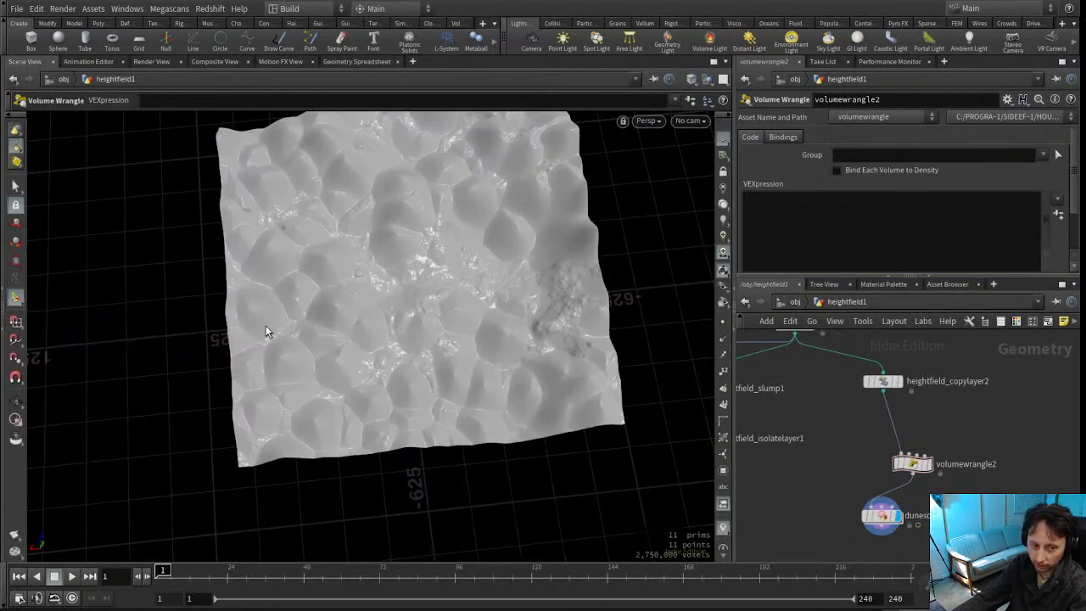
# Write the expression v@windv = chv("wind_vector"); in volumewrangle2
pyautogui.press('Escape')
pyautogui.moveTo(400, 381); pyautogui.dragTo(374, 323)
pyautogui.moveTo(952, 426); pyautogui.dragTo(918, 440, button='middle')
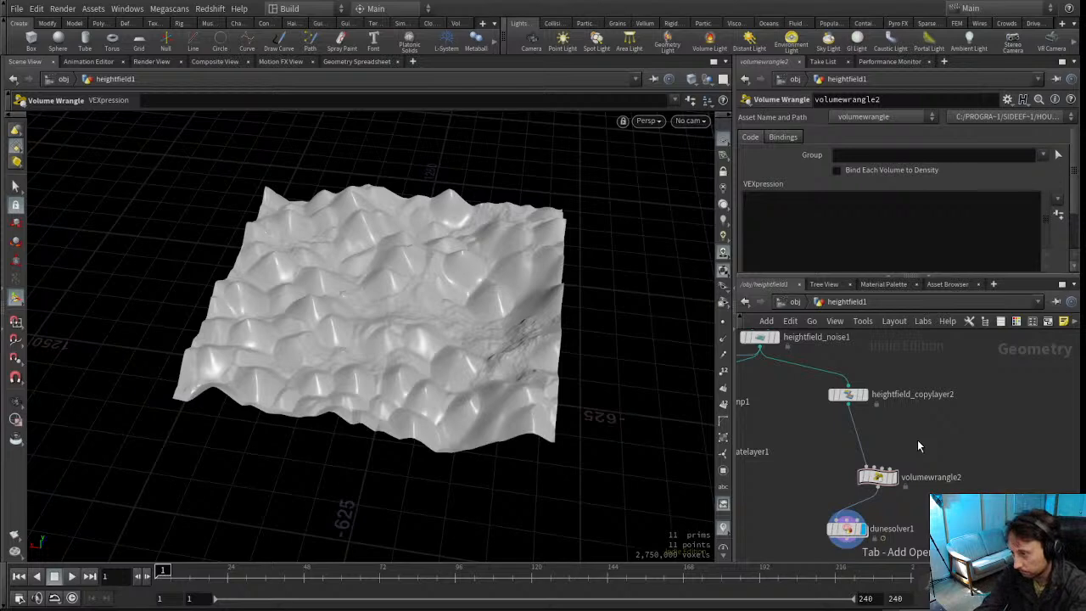
pyautogui.moveTo(880, 482)
pyautogui.moveTo(880, 482); pyautogui.dragTo(885, 469)
pyautogui.click(803, 218)
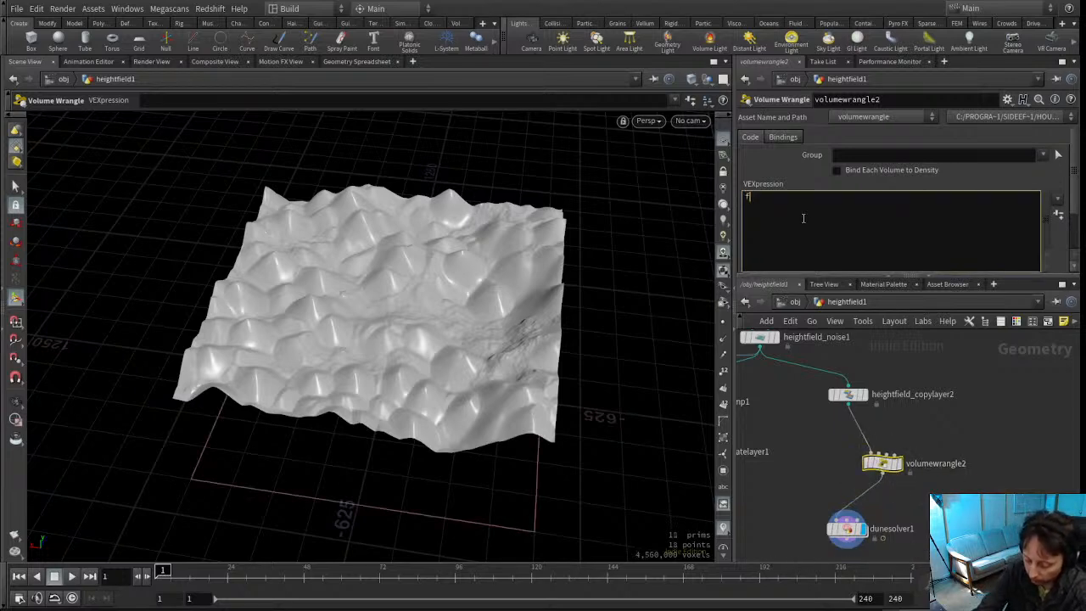
pyautogui.press('BackSpace')
pyautogui.write('v@windv = ch')
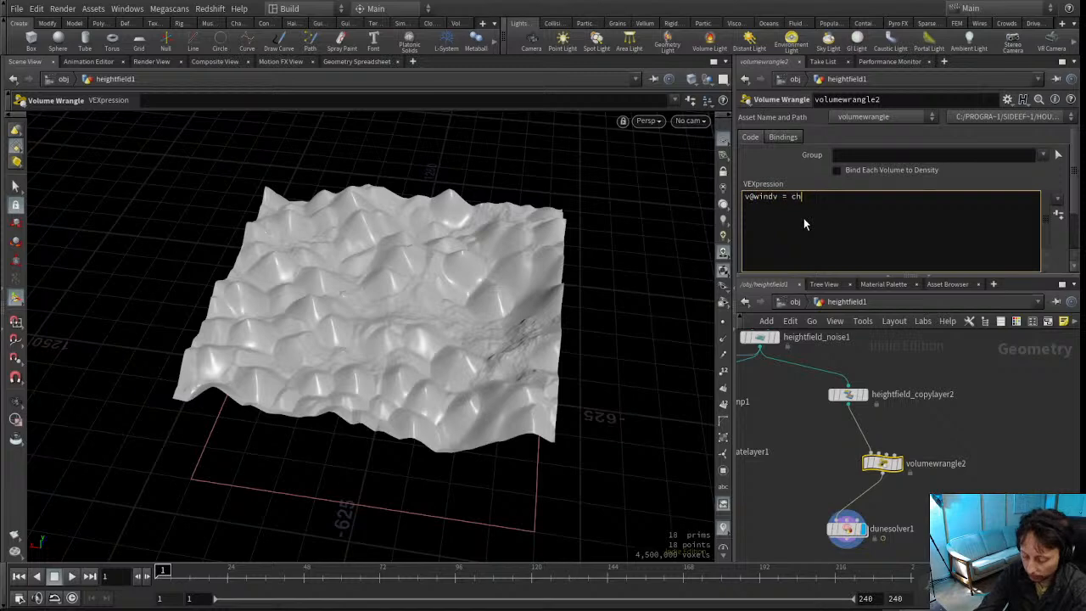
pyautogui.write('v')
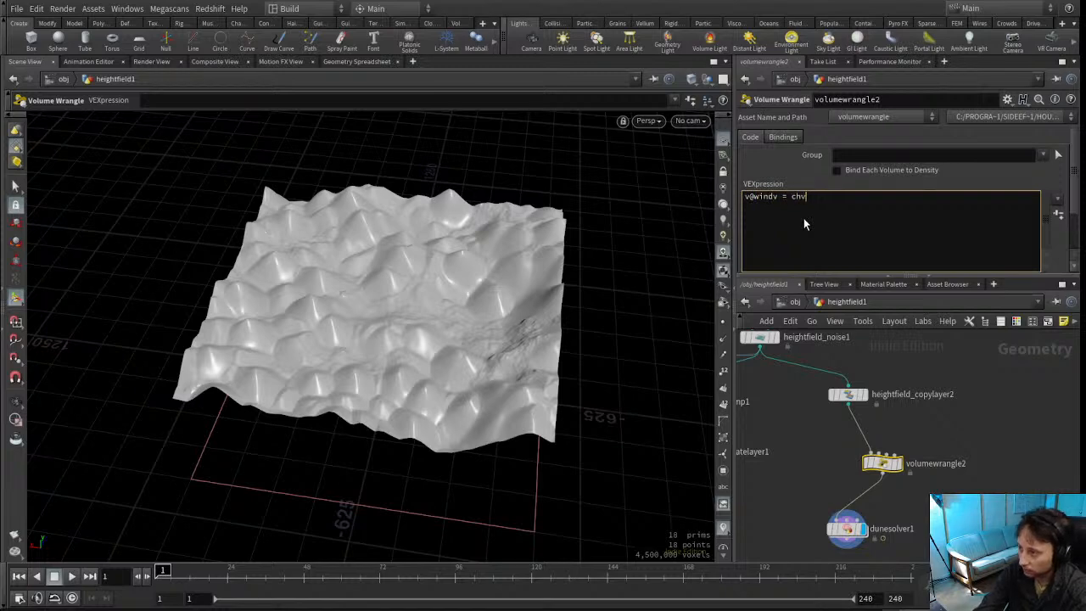
pyautogui.write('("wind_vector");')
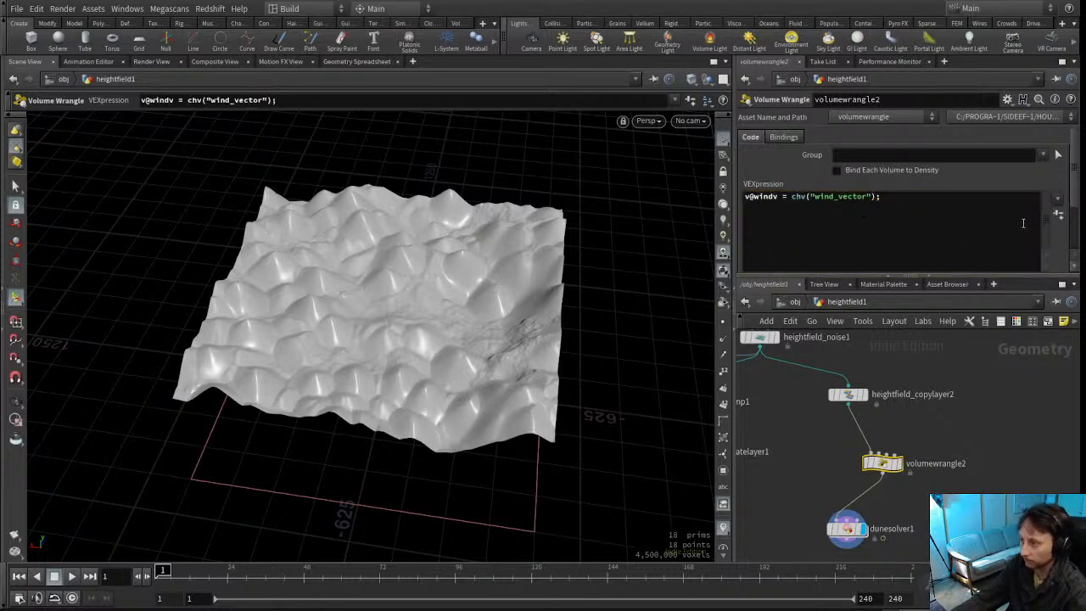
# Create the Wind Vector parameter from the wrangle's expression and set its Z component to 1
pyautogui.scroll(-2, 1078, 195)
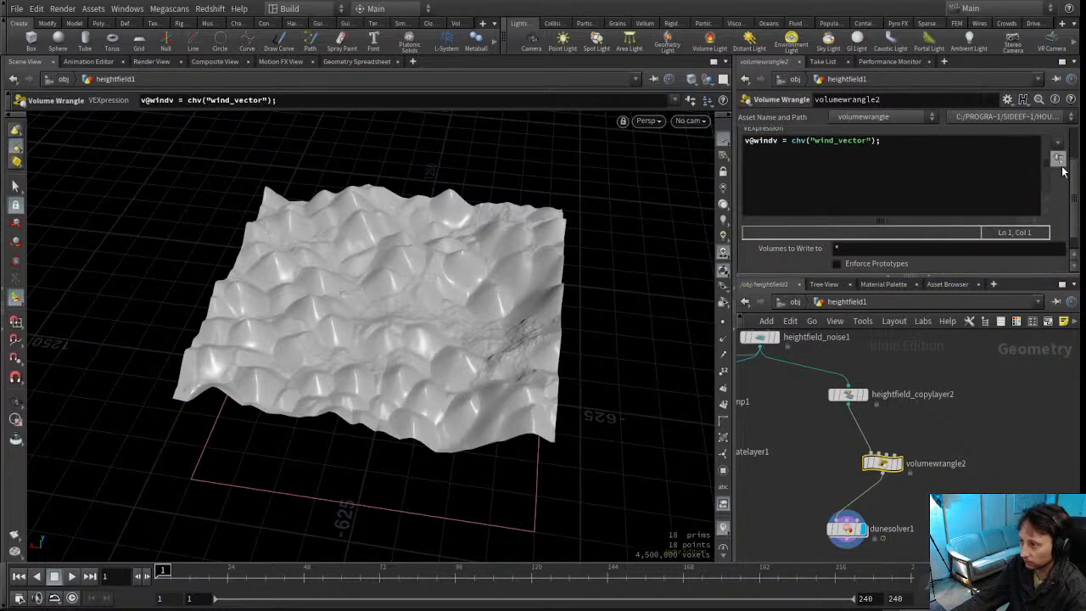
pyautogui.scroll(-1, 979, 226)
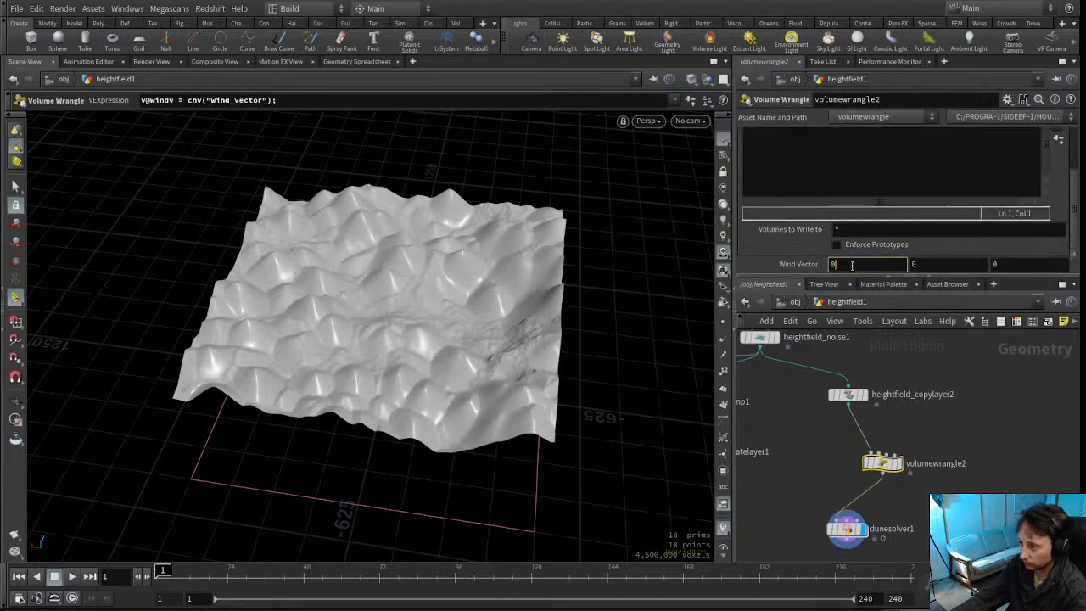
pyautogui.keyDown('alt'); pyautogui.moveTo(430, 393); pyautogui.dragTo(310, 459); pyautogui.keyUp('alt')
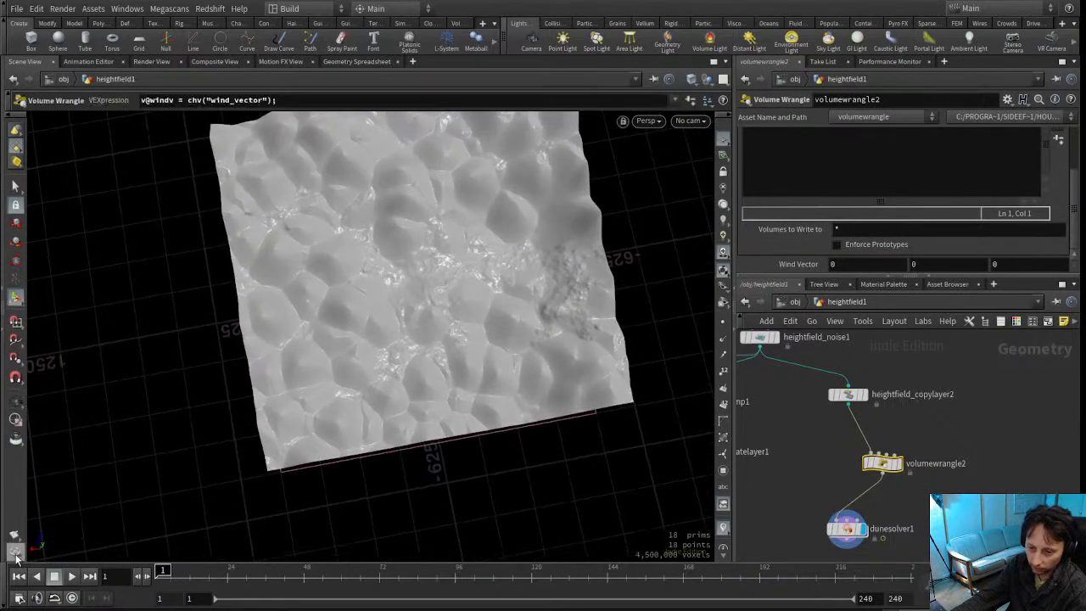
pyautogui.keyDown('alt'); pyautogui.moveTo(261, 378); pyautogui.dragTo(307, 332); pyautogui.keyUp('alt')
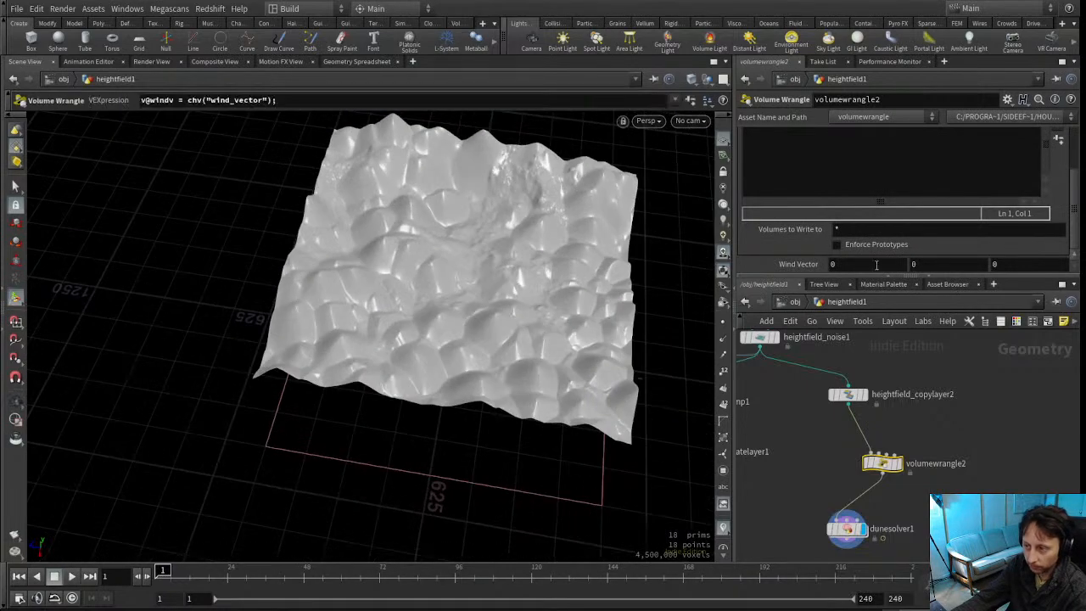
pyautogui.click(1006, 264)
pyautogui.write('1')
pyautogui.press('Return')
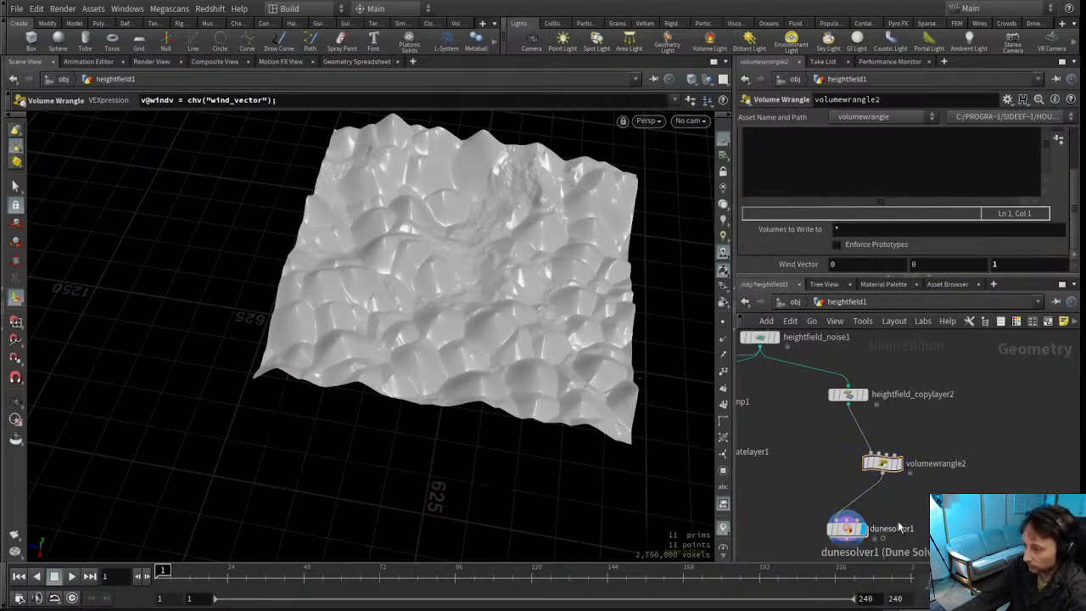
# Play the Dune Solver simulation and examine how the dunes move with the Z-direction wind
pyautogui.moveTo(847, 533); pyautogui.dragTo(867, 505, button='middle')
pyautogui.click(868, 505)
pyautogui.press('Up')
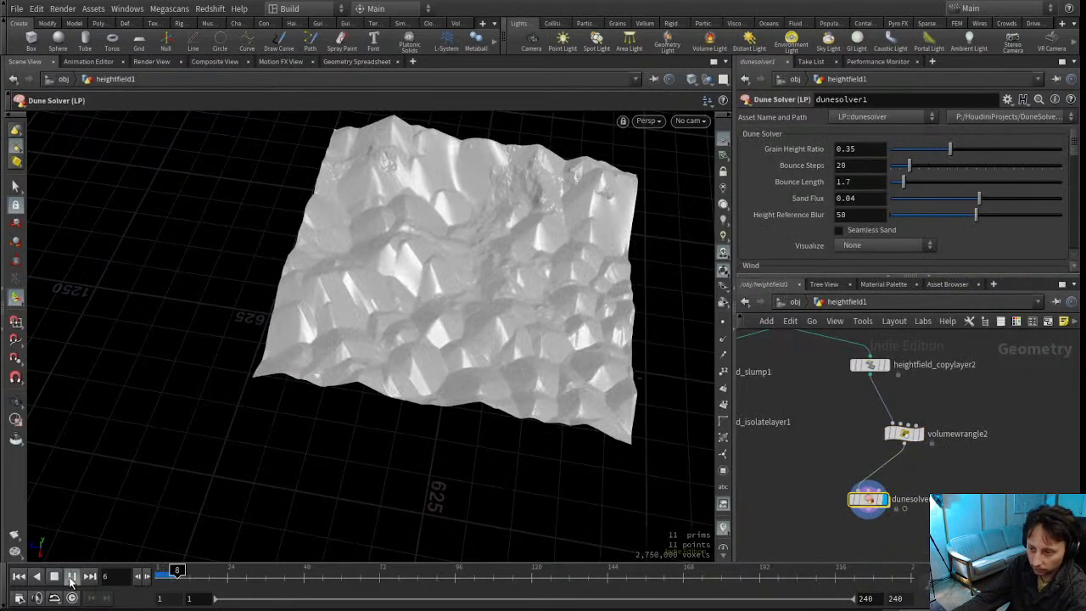
pyautogui.moveTo(393, 342)
pyautogui.keyDown('alt'); pyautogui.mouseDown()
pyautogui.moveTo(436, 359)
pyautogui.moveTo(399, 369)
pyautogui.moveTo(388, 353)
pyautogui.mouseUp(); pyautogui.keyUp('alt')
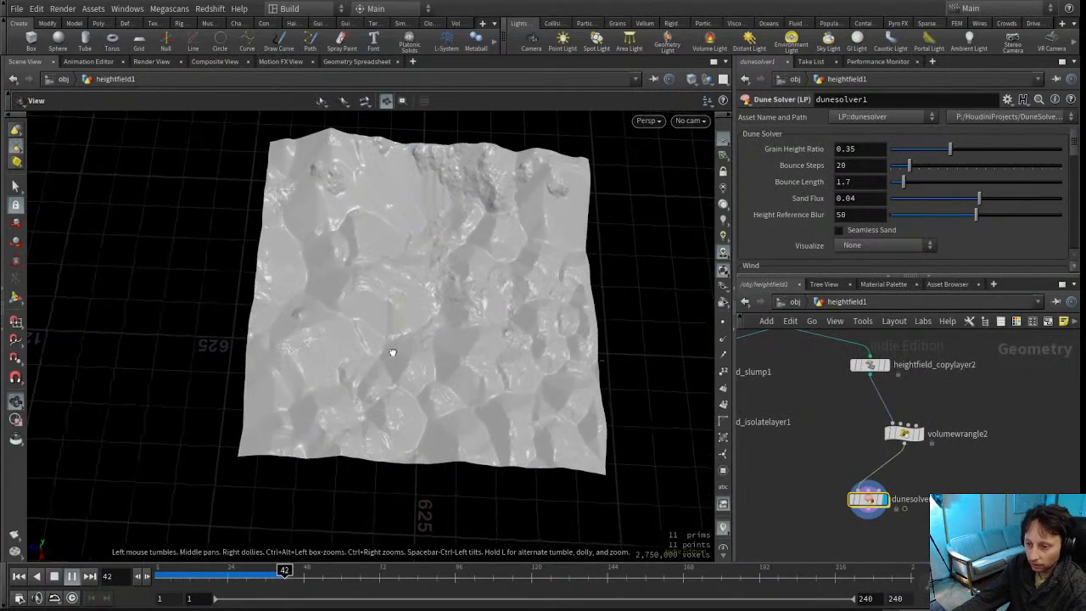
pyautogui.keyDown('alt'); pyautogui.moveTo(689, 310); pyautogui.dragTo(572, 311); pyautogui.keyUp('alt')
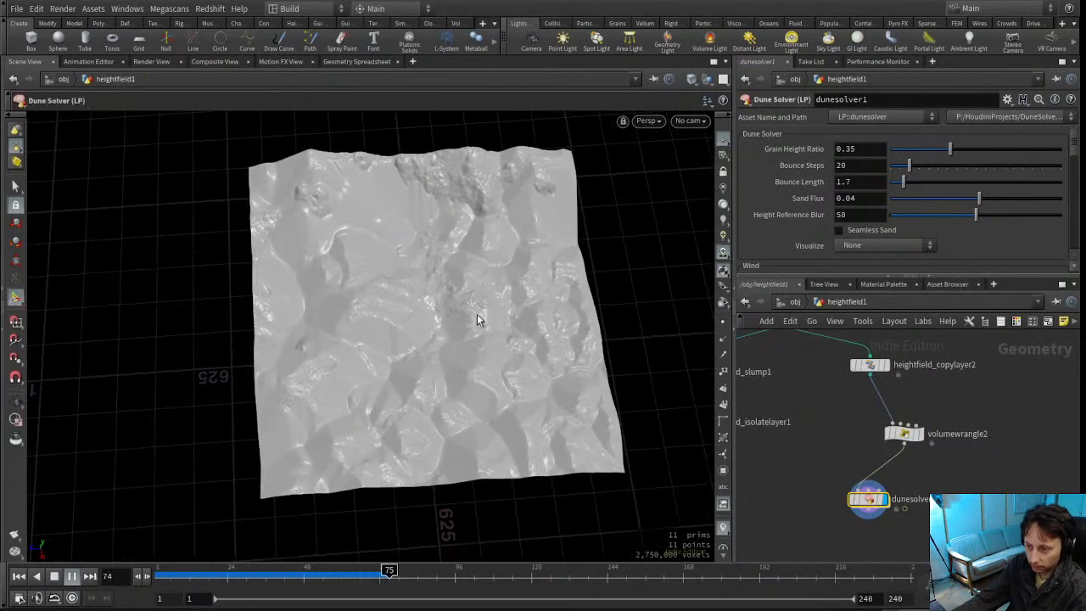
pyautogui.moveTo(275, 339); pyautogui.dragTo(470, 323)
pyautogui.moveTo(373, 578); pyautogui.dragTo(407, 571)
# Set the X component of volumewrangle2's Wind Vector to 1 for a diagonal wind
pyautogui.click(904, 433)
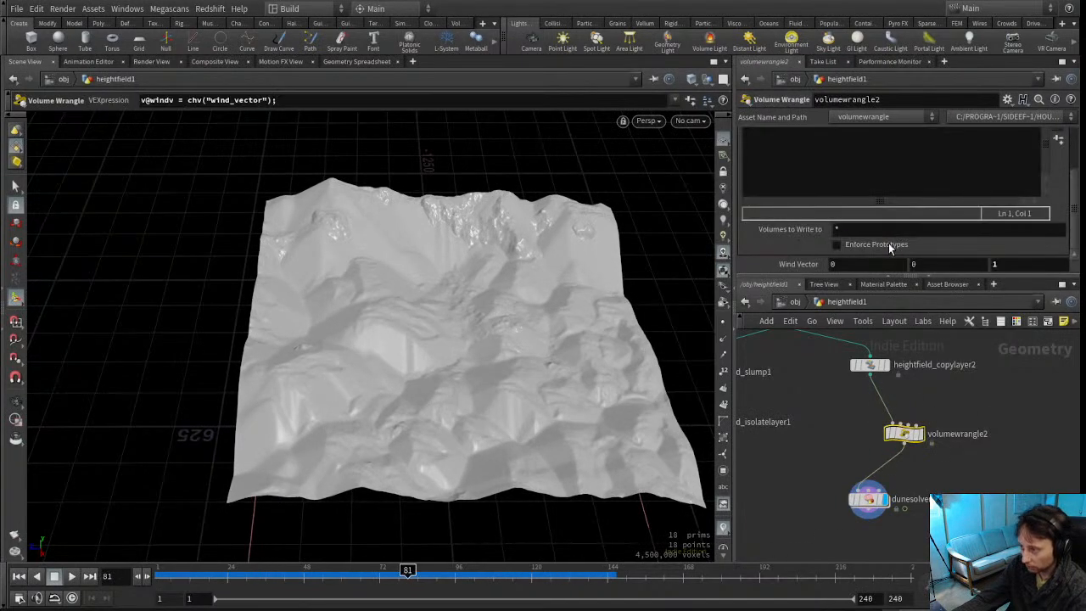
pyautogui.moveTo(937, 278); pyautogui.dragTo(940, 356)
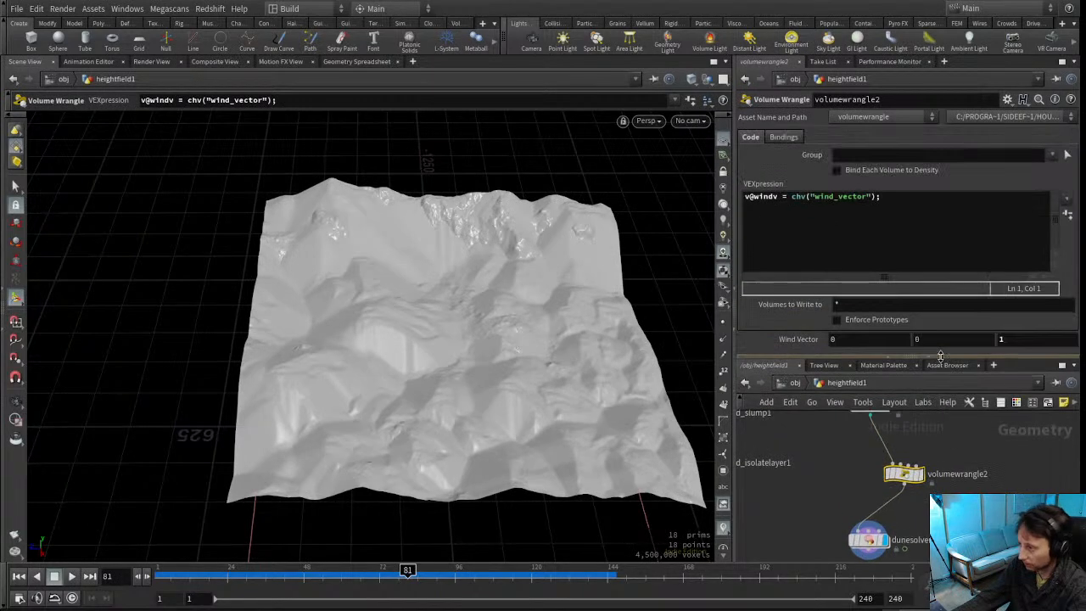
pyautogui.click(945, 338)
pyautogui.press('BackSpace')
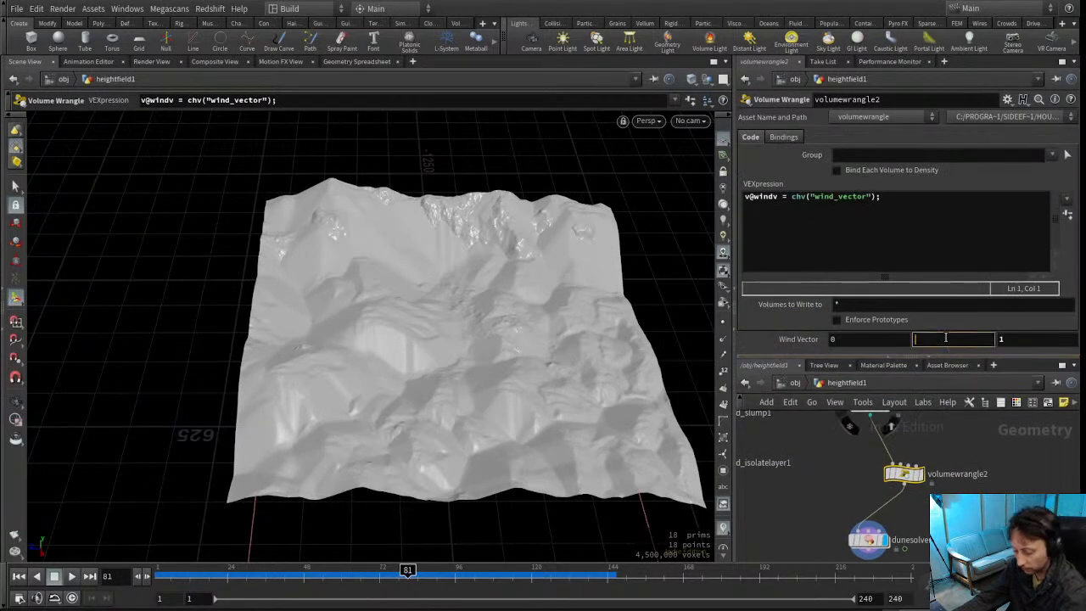
pyautogui.press('Return')
pyautogui.click(864, 343)
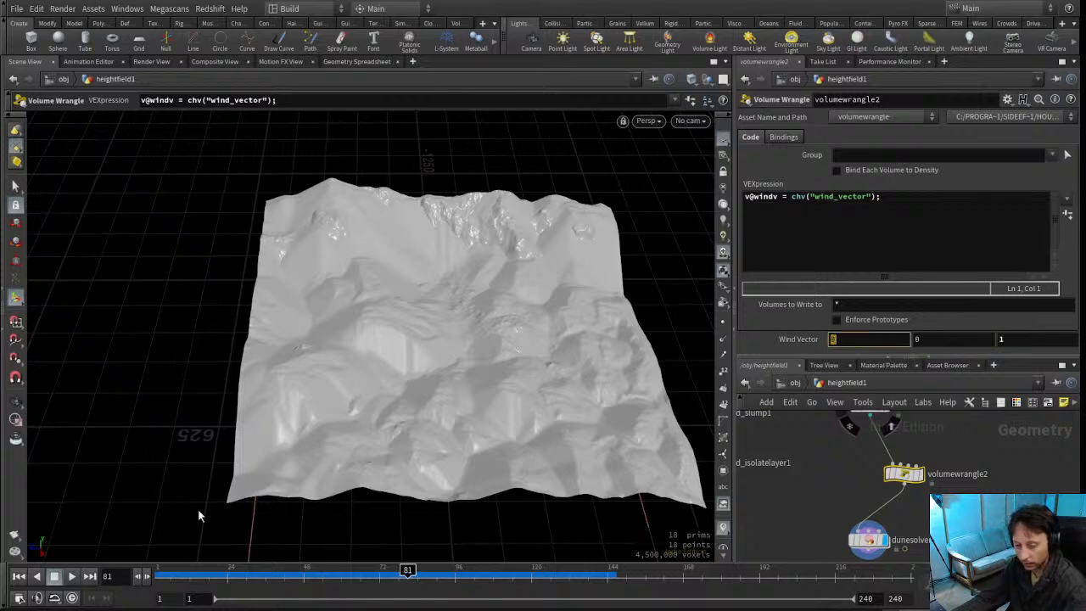
pyautogui.press('Return')
# Replay the simulation from frame 1 and examine the dunes under the diagonal wind, finishing back at frame 1
pyautogui.moveTo(271, 576); pyautogui.dragTo(96, 586)
pyautogui.click(71, 576)
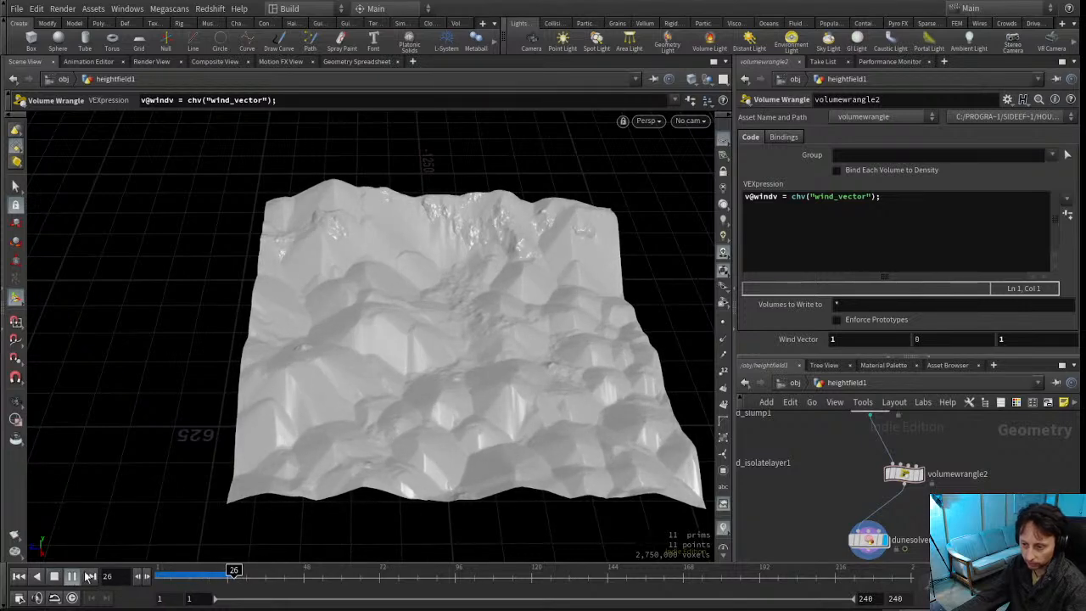
pyautogui.press('Escape')
pyautogui.moveTo(484, 350); pyautogui.dragTo(376, 366)
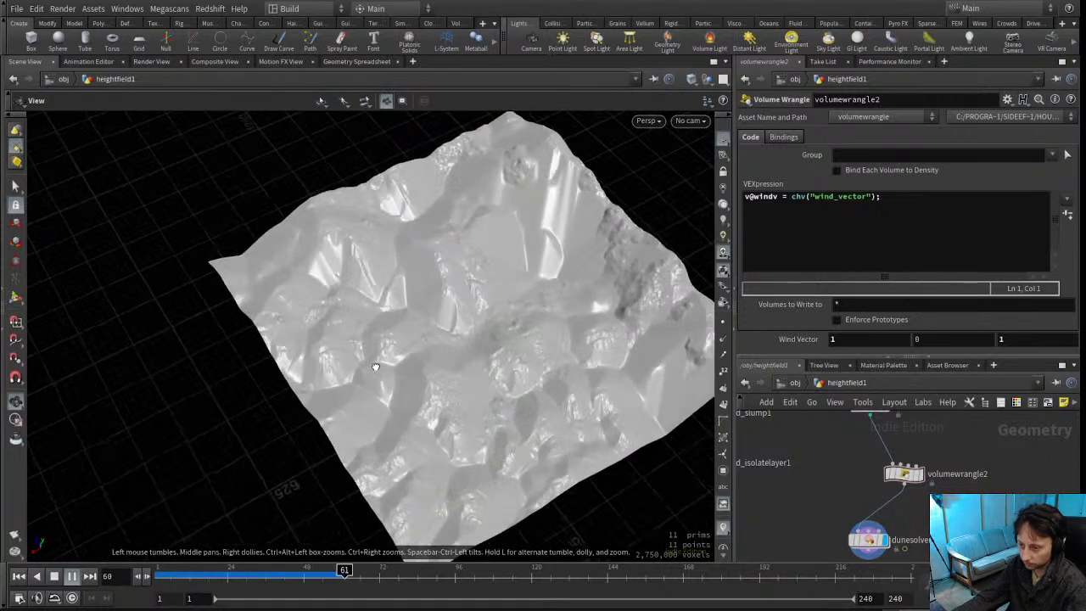
pyautogui.moveTo(594, 398); pyautogui.dragTo(466, 362)
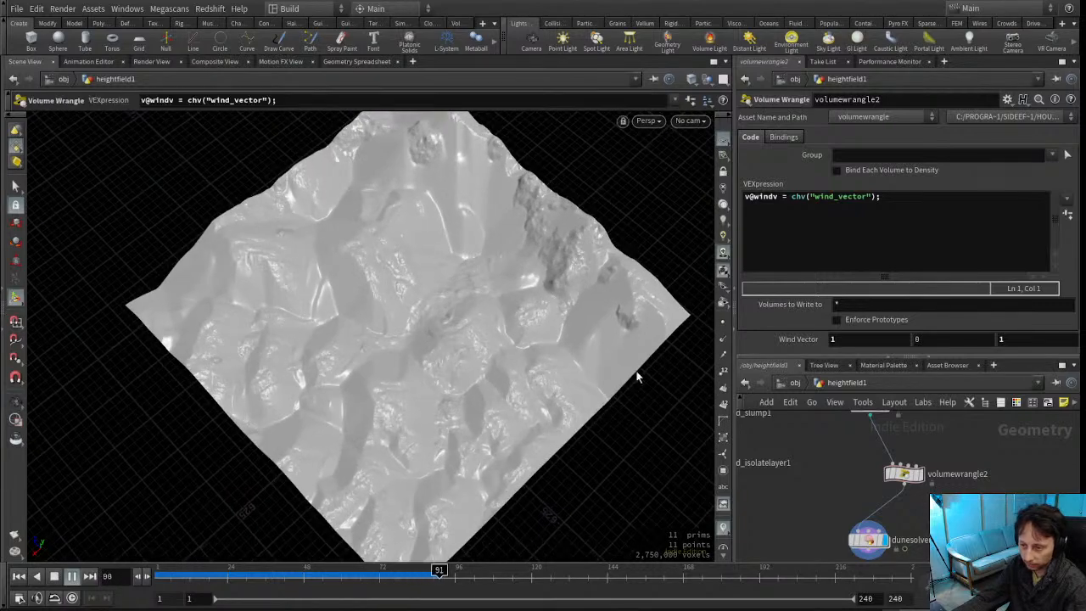
pyautogui.moveTo(269, 361); pyautogui.dragTo(159, 577)
# Create an Add node with its single point enabled at the origin and wire it into volumewrangle2's second input
pyautogui.moveTo(821, 464); pyautogui.dragTo(783, 516, button='middle')
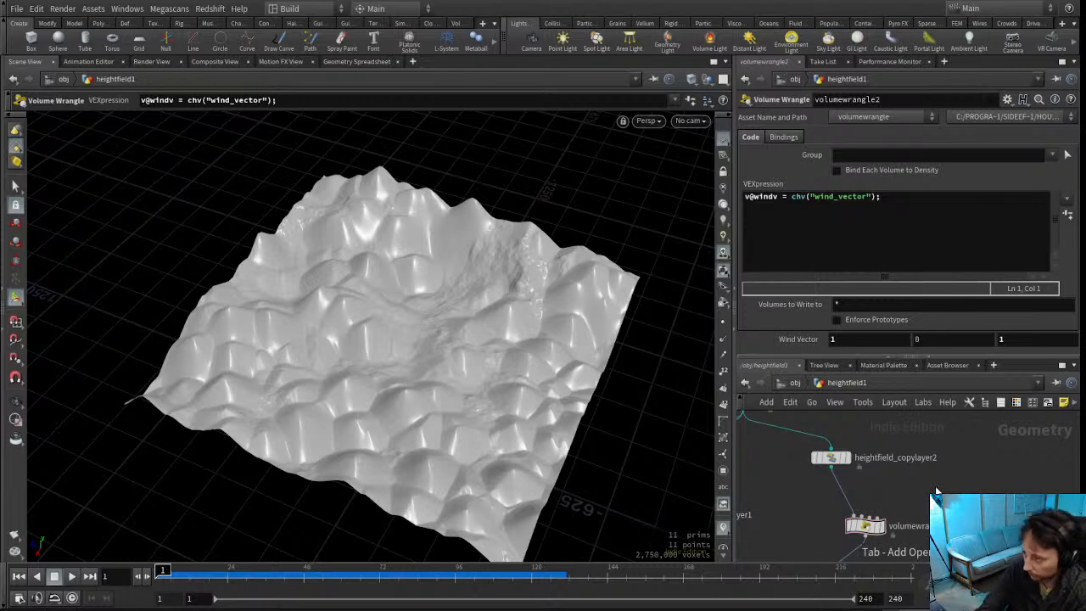
pyautogui.press('Tab')
pyautogui.write('add')
pyautogui.press('Return')
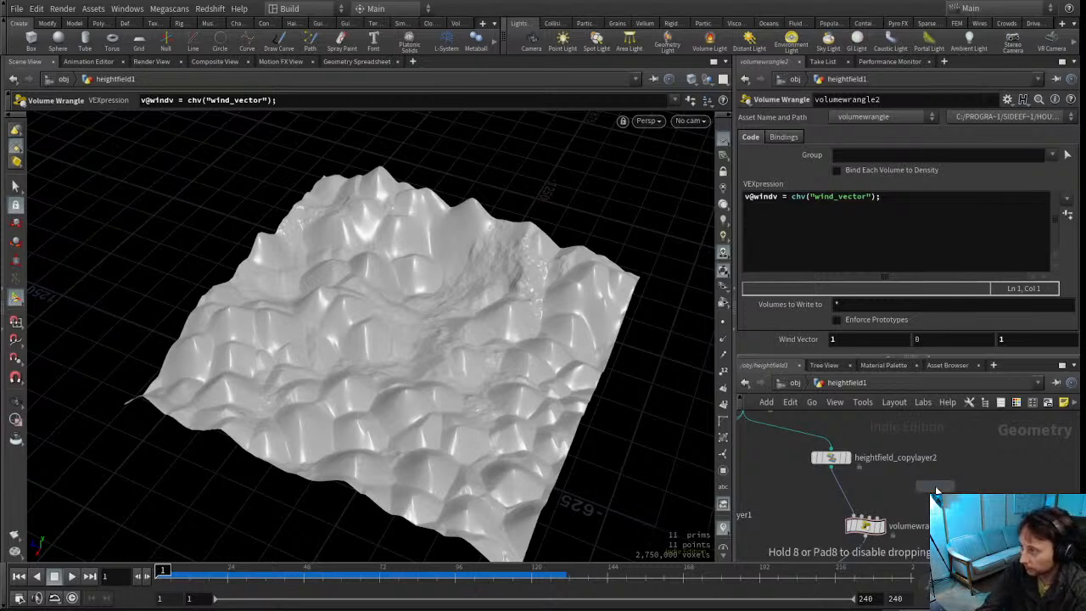
pyautogui.click(947, 457)
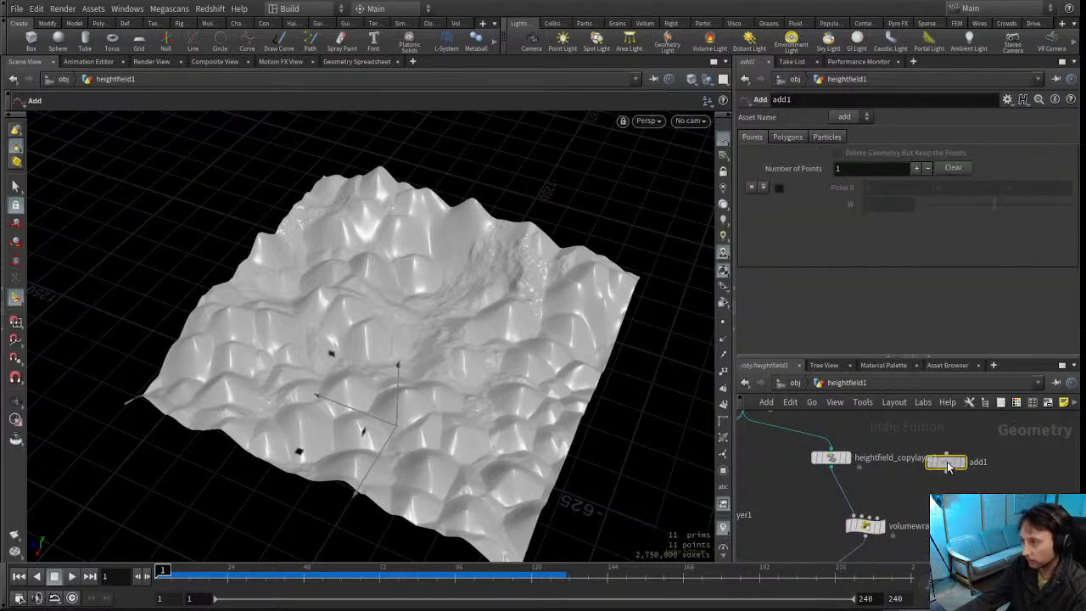
pyautogui.click(780, 188)
pyautogui.moveTo(945, 464)
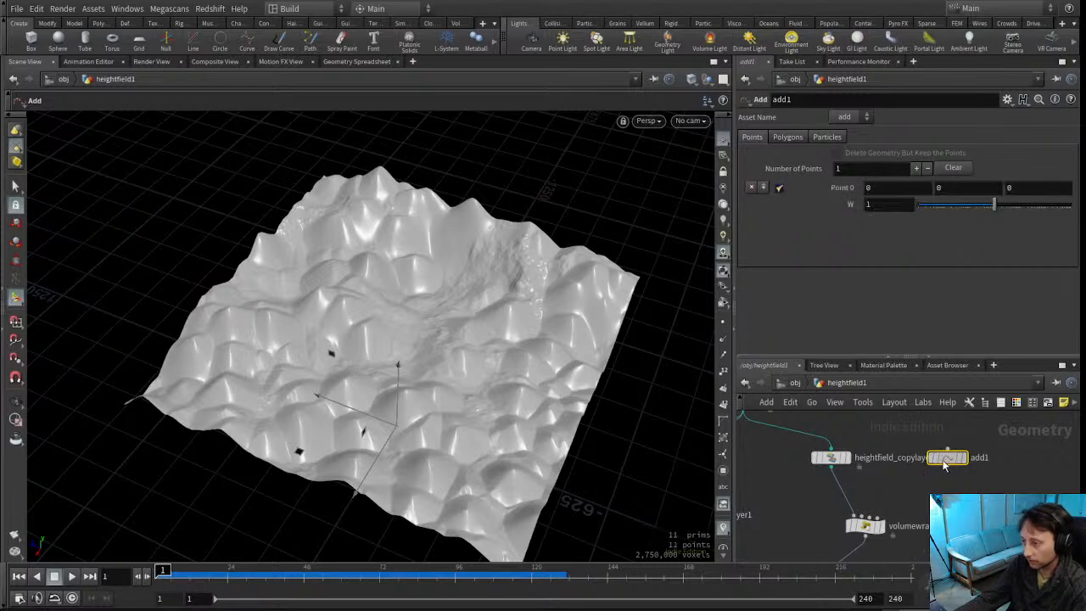
pyautogui.moveTo(957, 467); pyautogui.dragTo(864, 520)
pyautogui.click(865, 526)
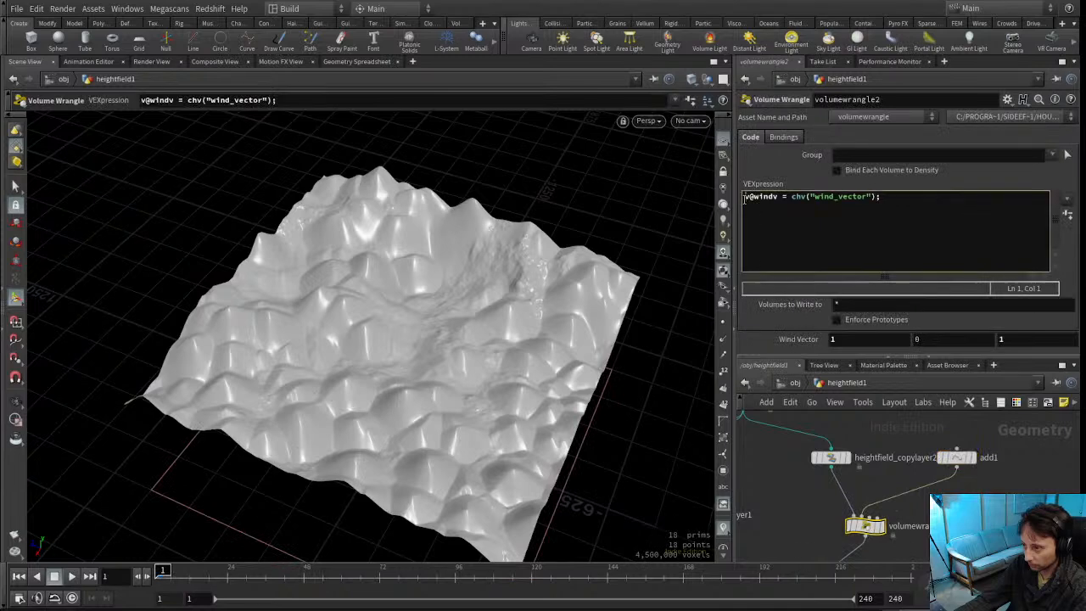
# Comment out the wind_vector line in volumewrangle2's VEXpression and make room for a new line below it
pyautogui.write('//')
pyautogui.press('End')
pyautogui.press('Return')
pyautogui.press('Return')
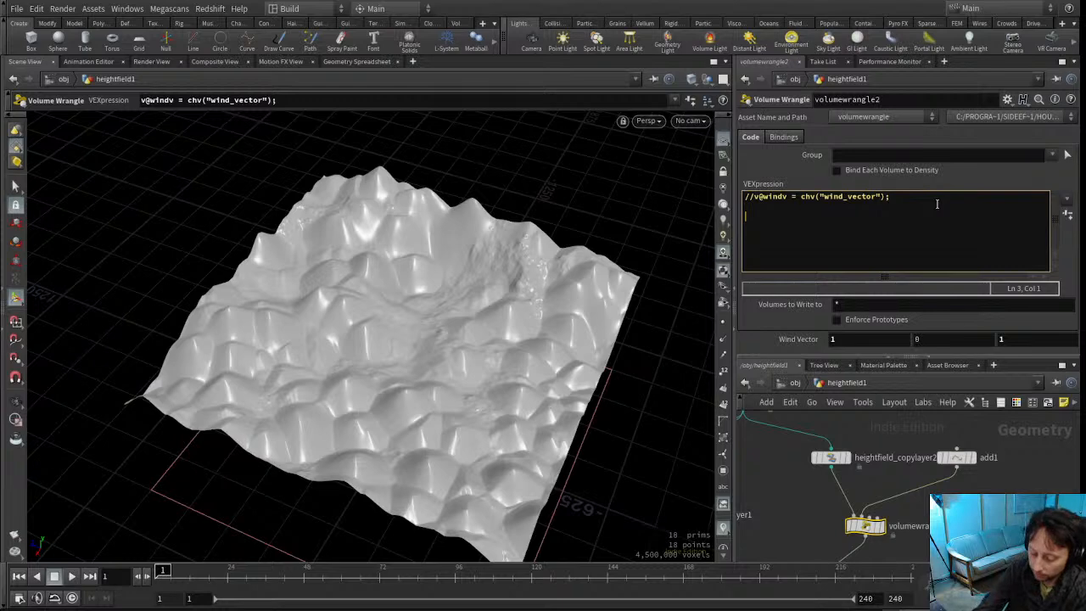
# Add the line v@windv = point(1, 'P', 0); to read the wind from the position of the second input's point
pyautogui.write('v@windv = point(1, v')
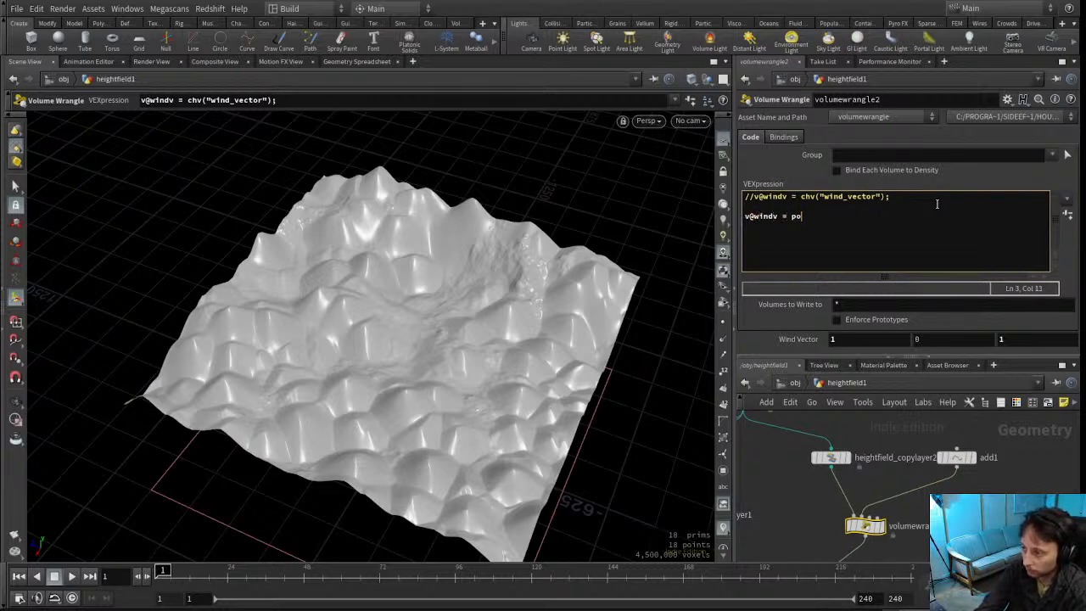
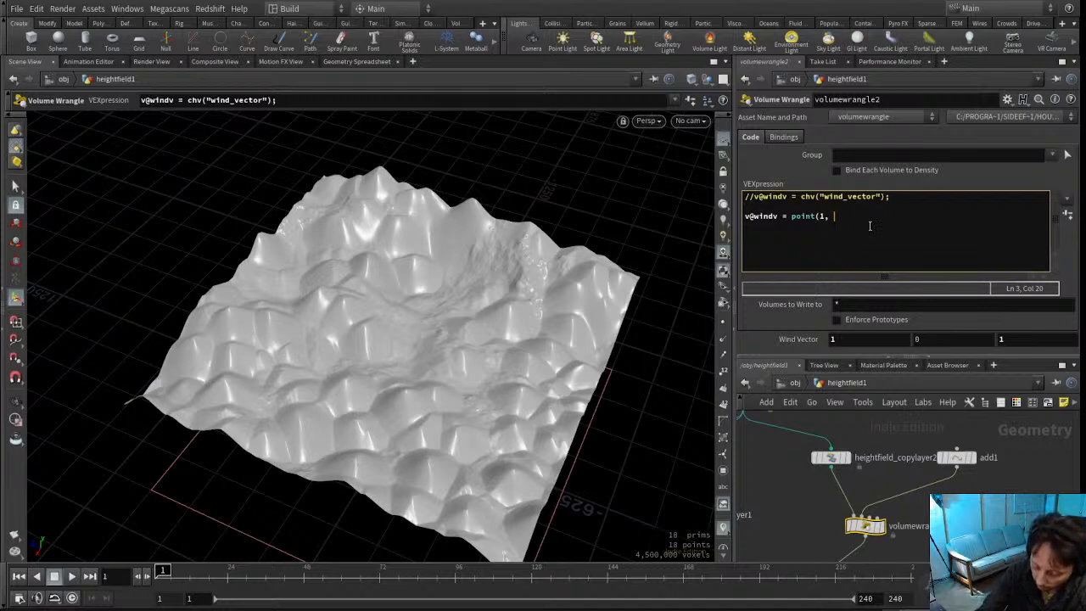
pyautogui.write('v')
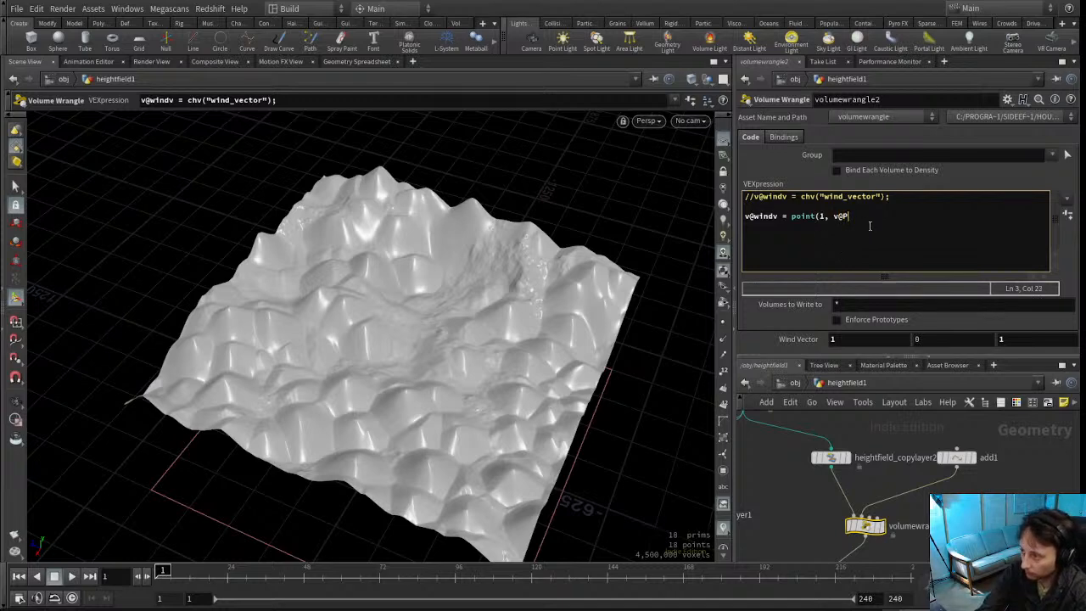
pyautogui.press('BackSpace')
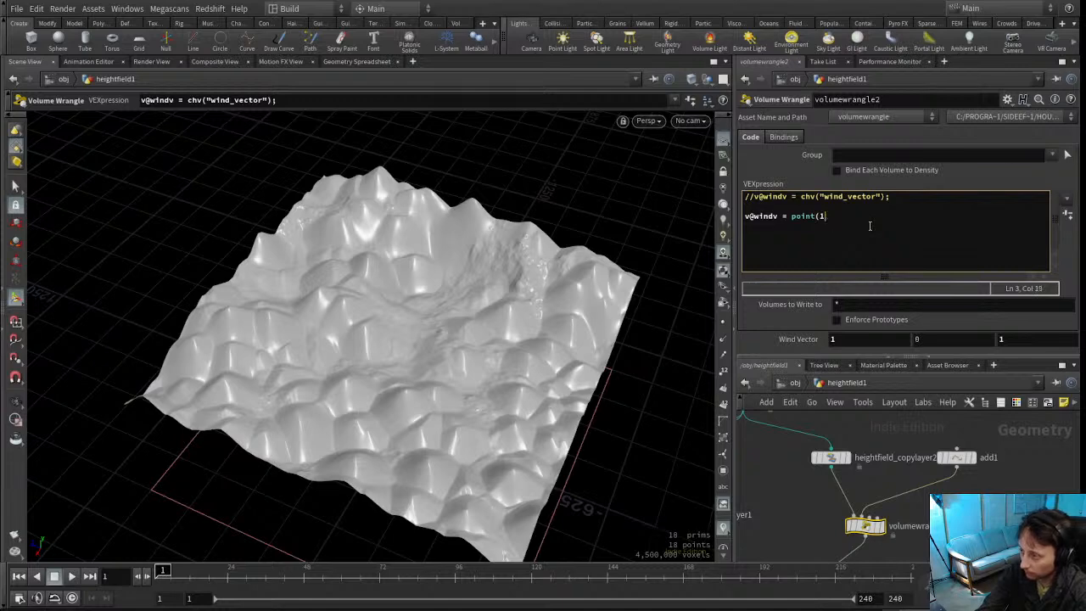
pyautogui.write('(')
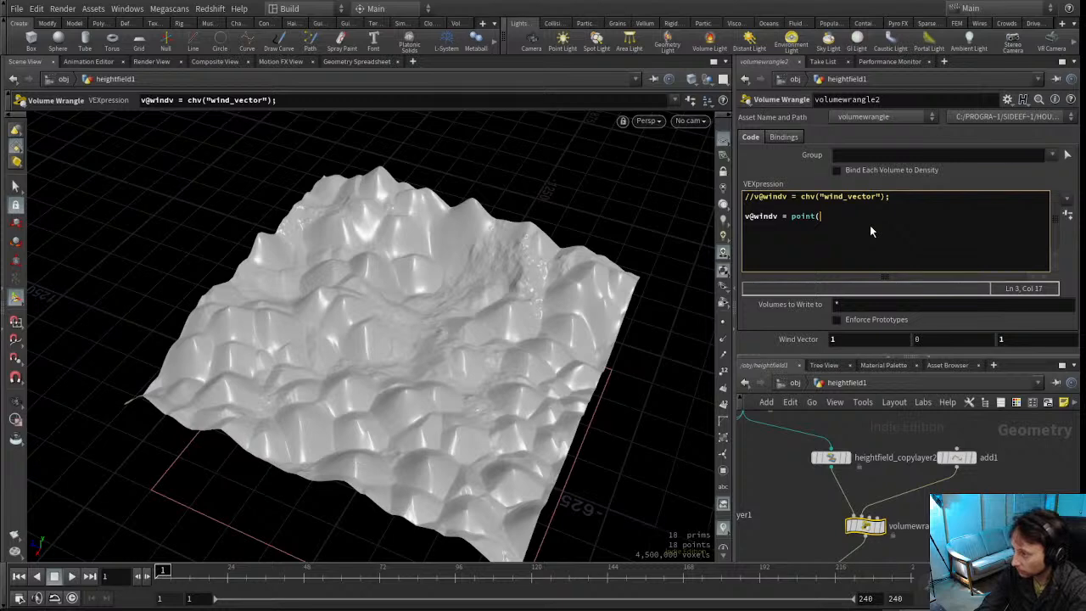
pyautogui.write('1, "')
pyautogui.press('BackSpace')
pyautogui.write("'")
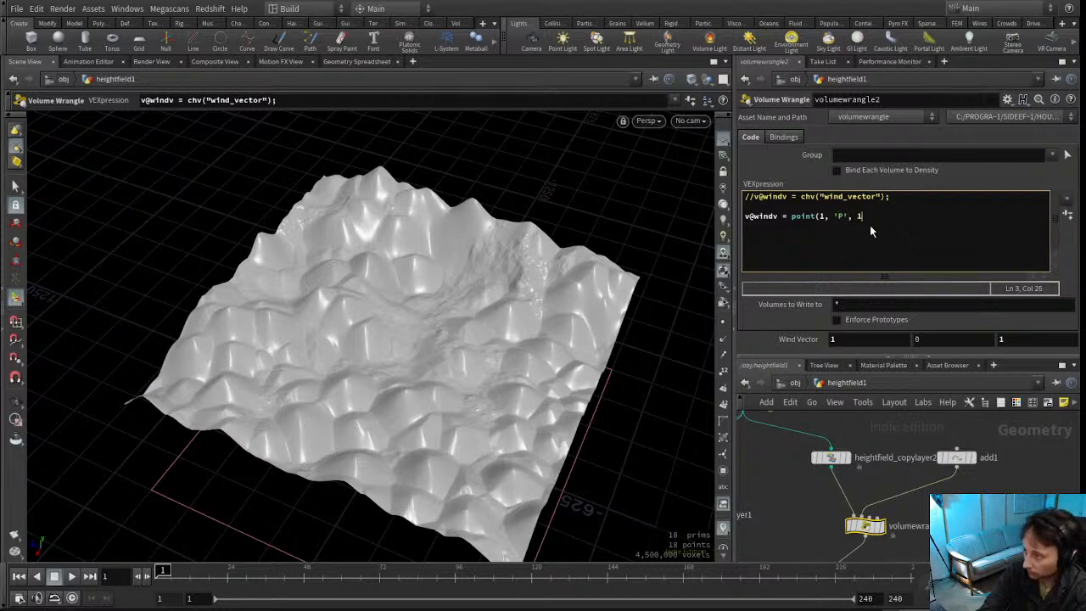
pyautogui.write("P', 0);")
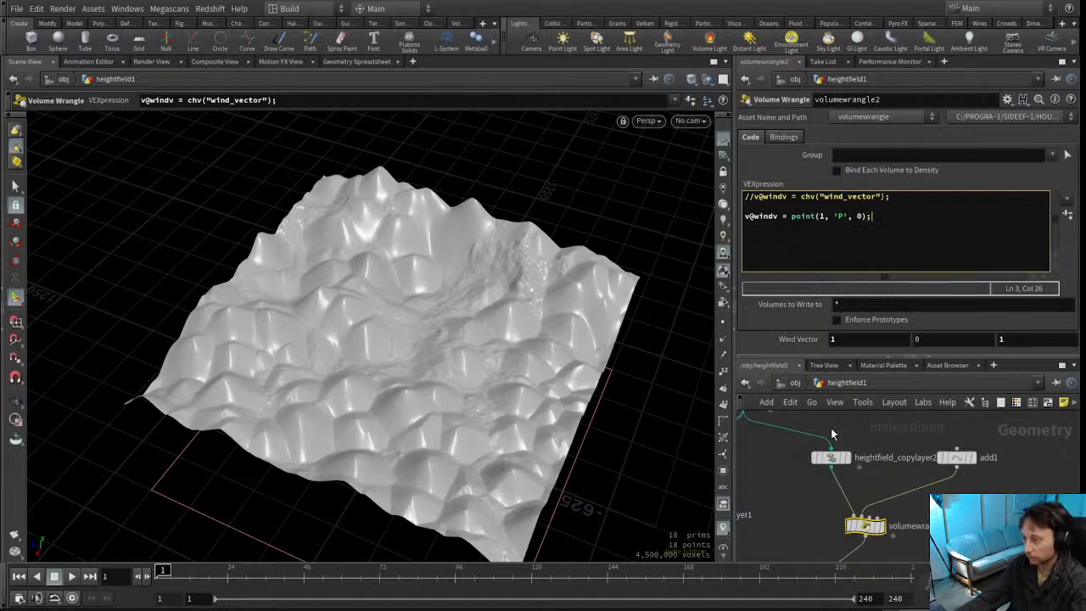
# Wrap the point lookup in normalize() so the line reads v@windv = normalize(point(1, 'P', 0));
pyautogui.click(954, 458)
pyautogui.click(866, 526)
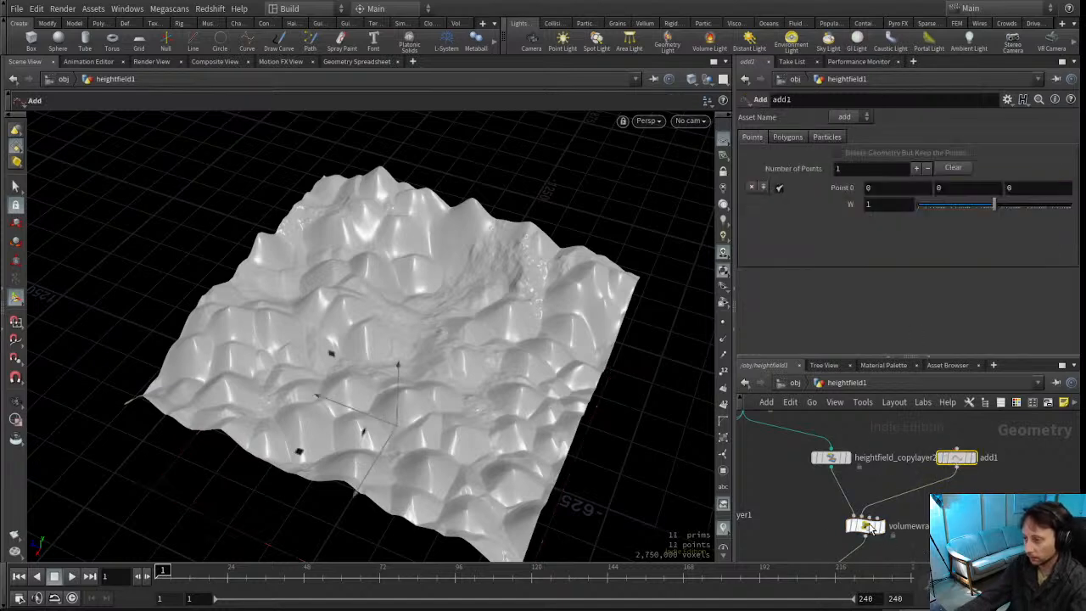
pyautogui.click(787, 217)
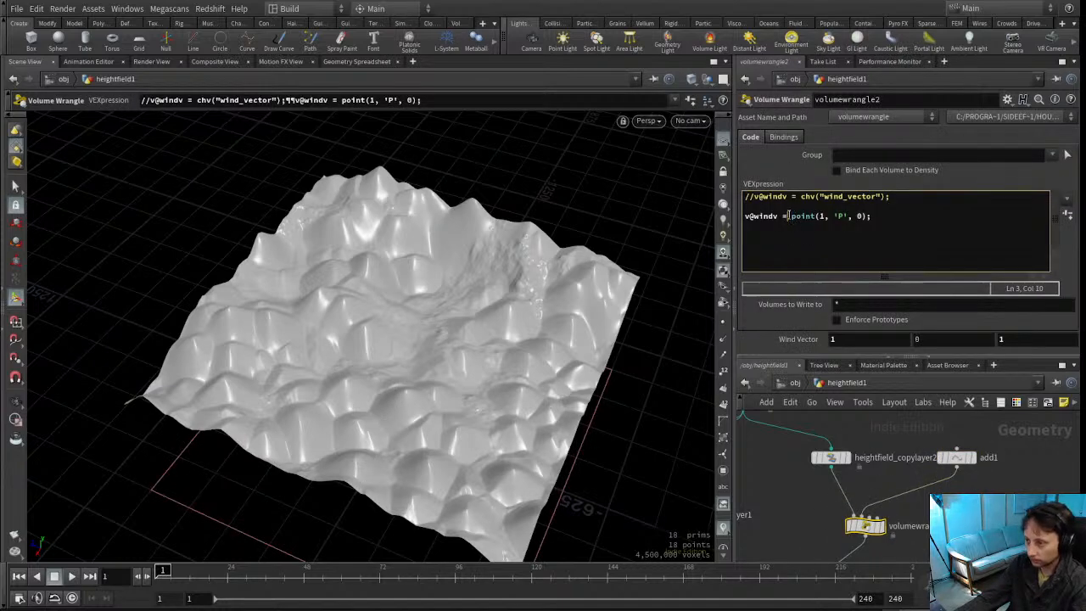
pyautogui.write('normalize(')
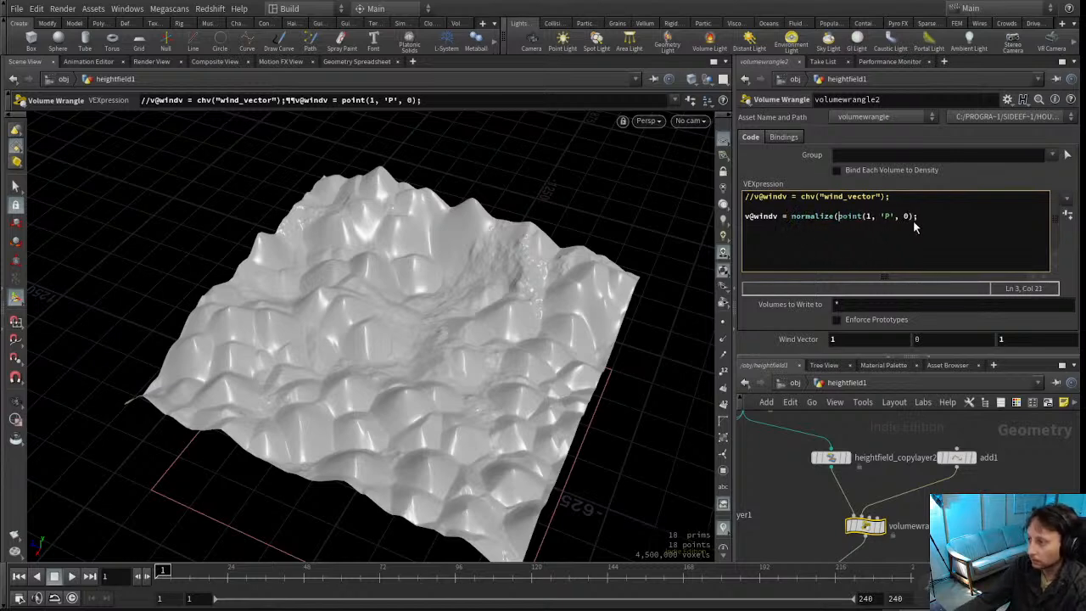
pyautogui.write(')')
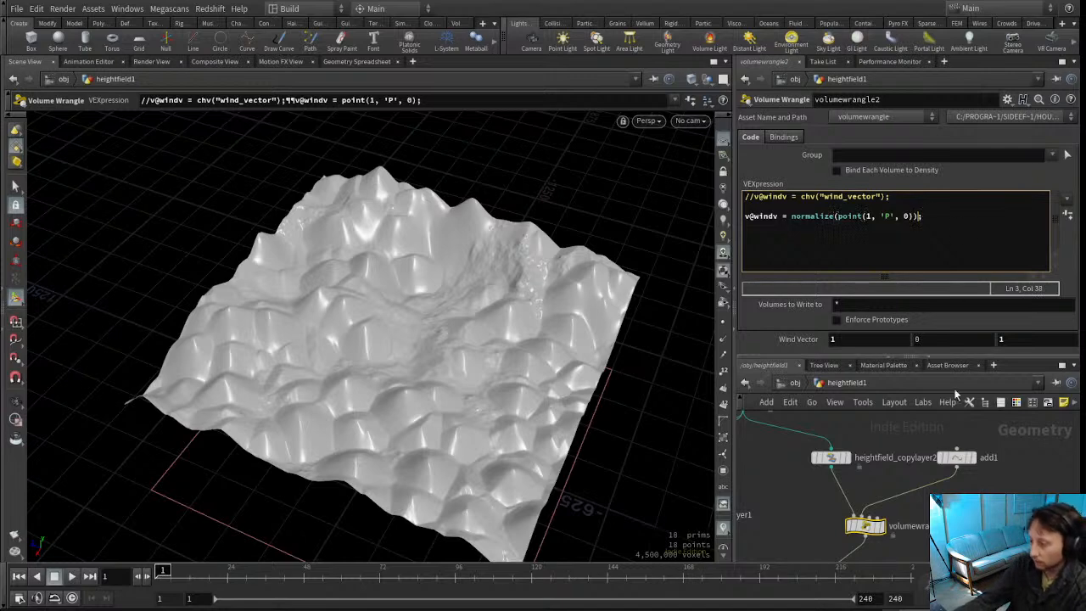
# Display volumewrangle2 and examine its windv volumes in the Geometry Spreadsheet
pyautogui.click(957, 458)
pyautogui.click(882, 527)
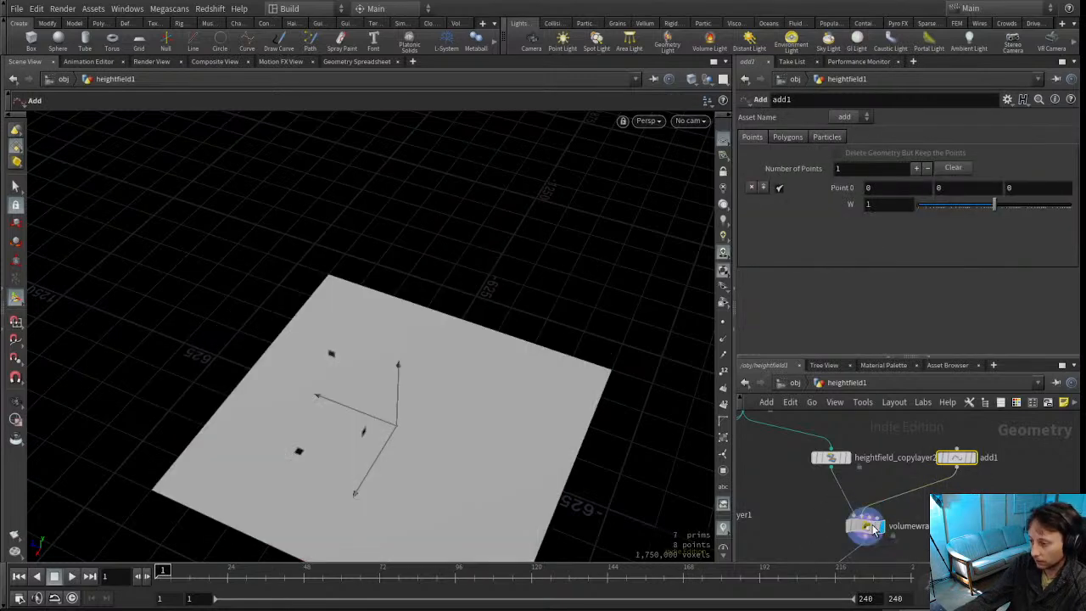
pyautogui.click(865, 526)
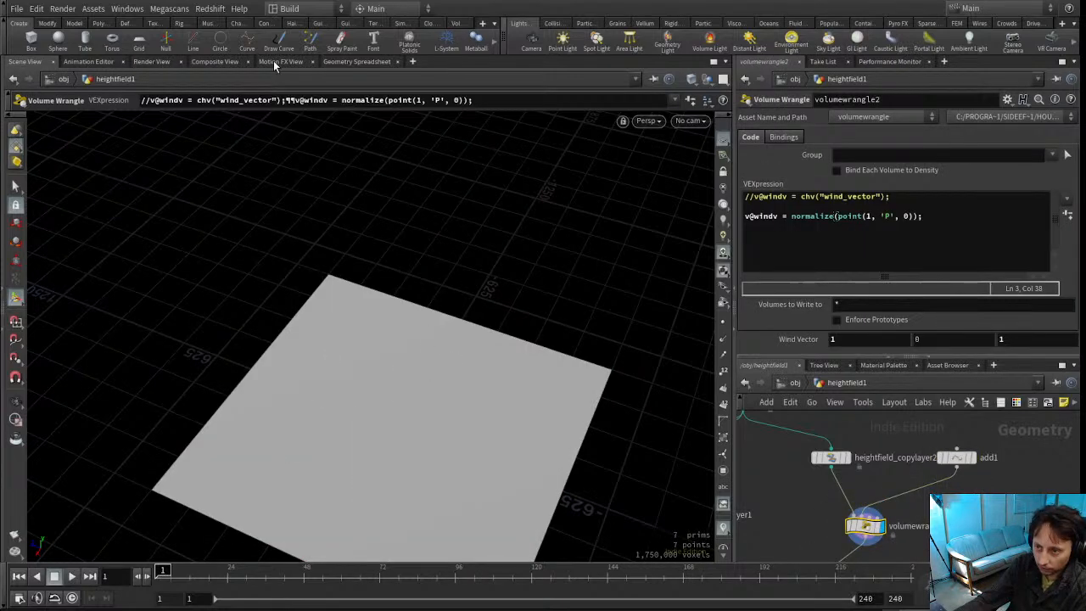
pyautogui.click(344, 62)
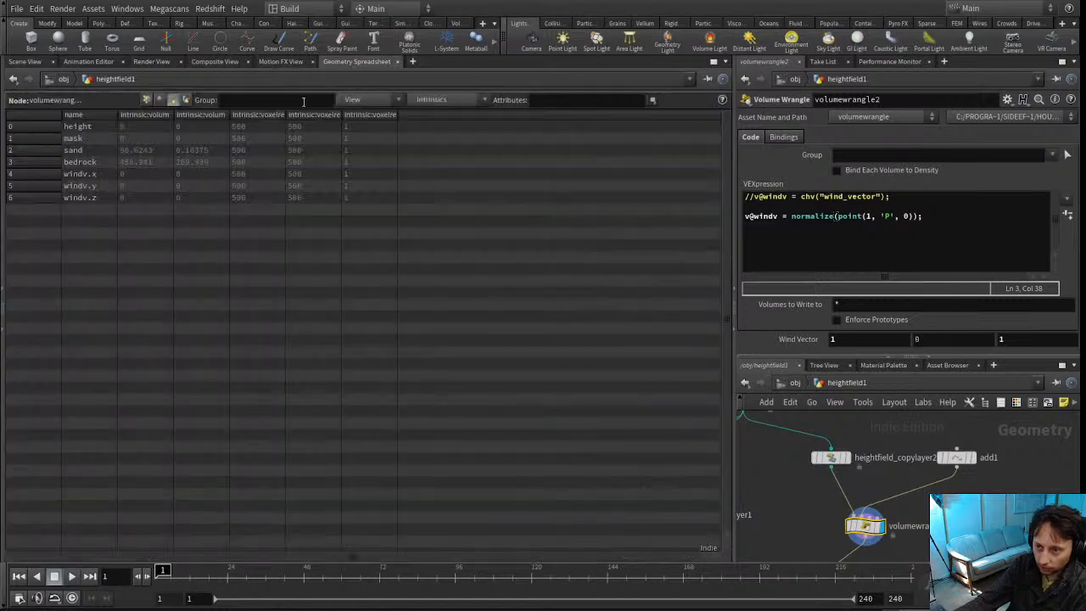
# Move add1's point in the scene view to about X 290, Z 269
pyautogui.click(969, 462)
pyautogui.press('Down')
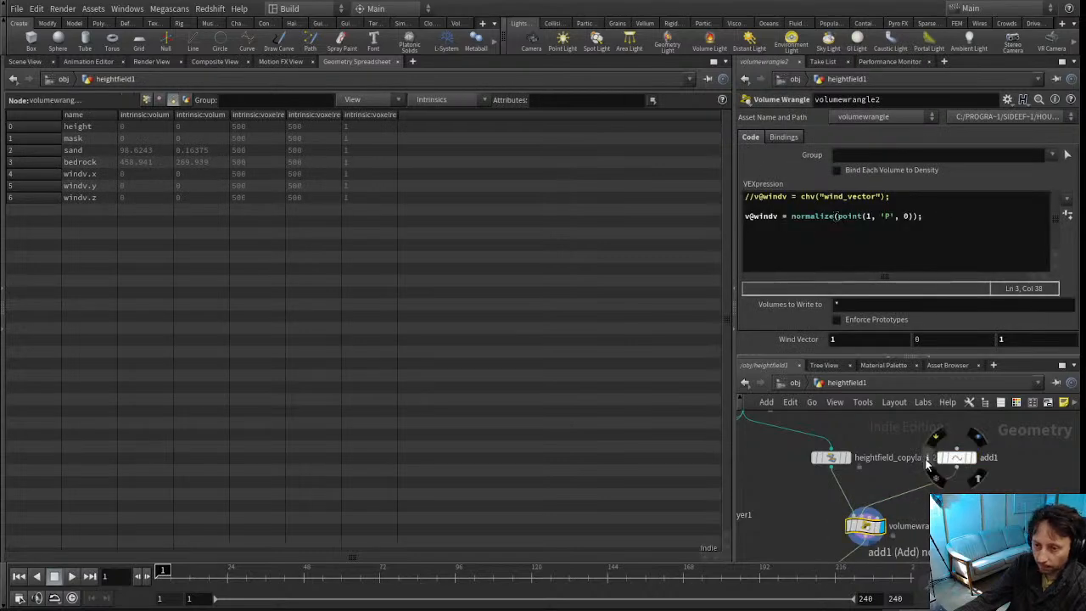
pyautogui.click(38, 62)
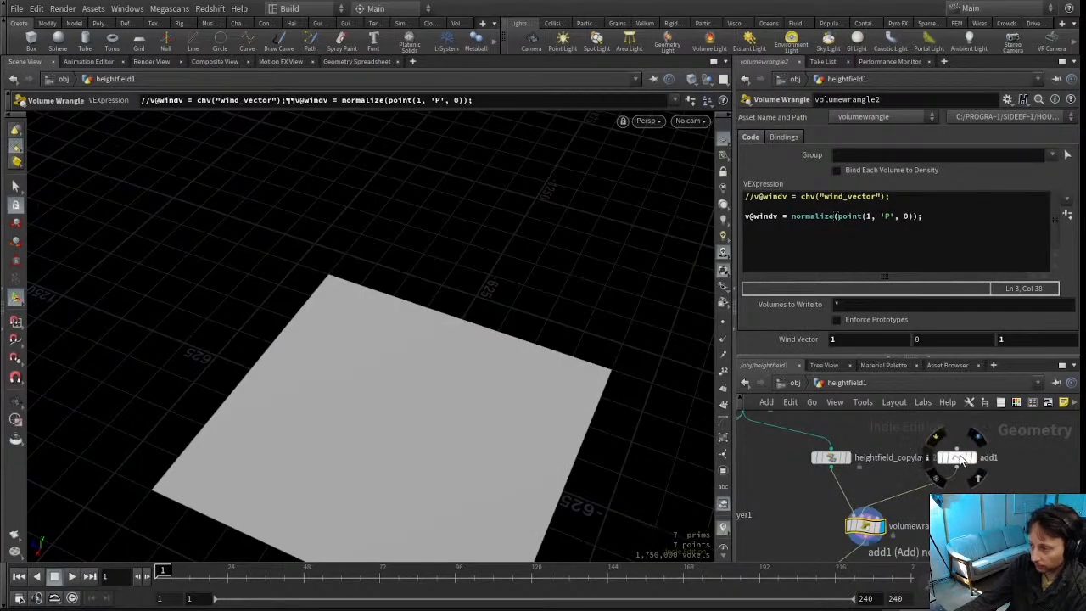
pyautogui.click(963, 459)
pyautogui.keyDown('alt'); pyautogui.moveTo(330, 313); pyautogui.dragTo(407, 174, button='middle'); pyautogui.keyUp('alt')
pyautogui.keyDown('alt'); pyautogui.moveTo(419, 192); pyautogui.dragTo(456, 281); pyautogui.keyUp('alt')
pyautogui.keyDown('alt'); pyautogui.moveTo(455, 281); pyautogui.dragTo(433, 322, button='middle'); pyautogui.keyUp('alt')
pyautogui.moveTo(351, 350); pyautogui.dragTo(246, 371)
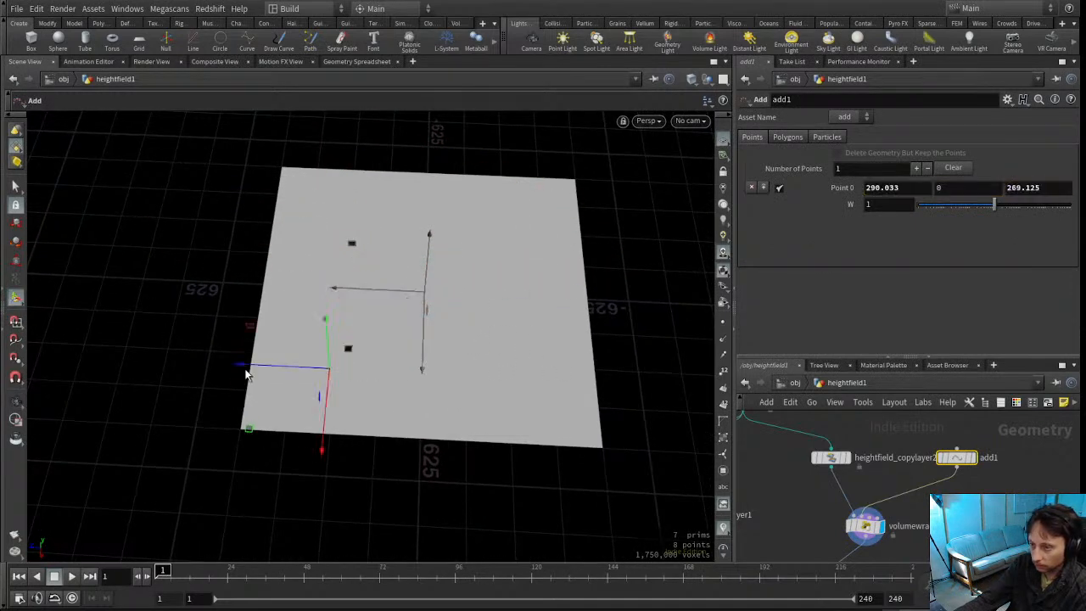
# Check volumewrangle2's windv.x and windv.z values in the Geometry Spreadsheet for the moved point
pyautogui.click(336, 63)
pyautogui.click(862, 527)
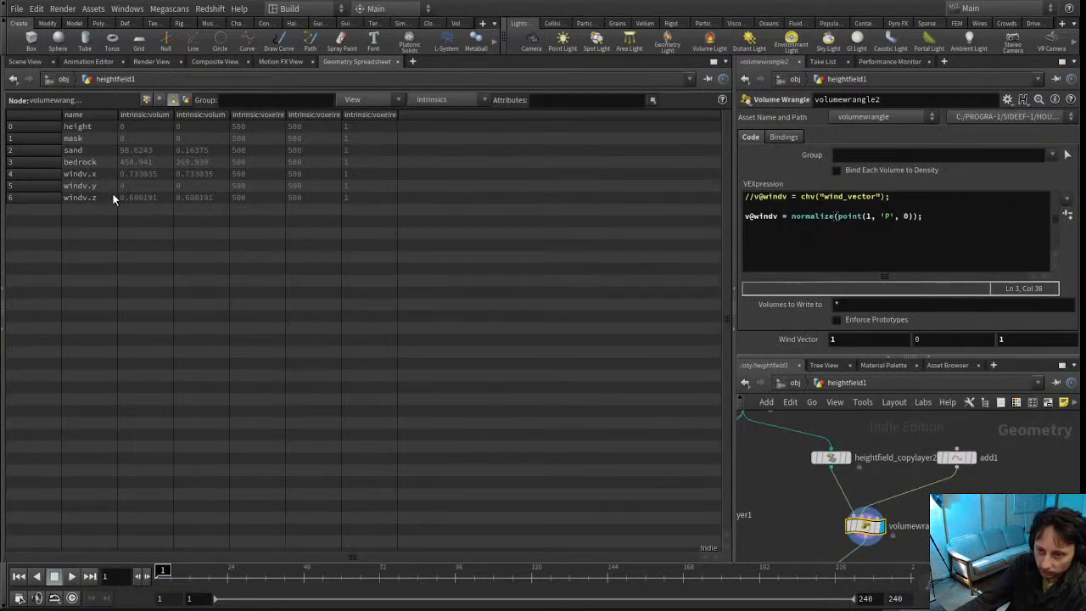
pyautogui.moveTo(926, 522); pyautogui.dragTo(940, 486, button='middle')
pyautogui.click(863, 492)
pyautogui.click(863, 492)
pyautogui.click(863, 493)
pyautogui.click(863, 493)
# Display the dunesolver1 result in the scene view
pyautogui.moveTo(809, 506); pyautogui.dragTo(842, 405, button='middle')
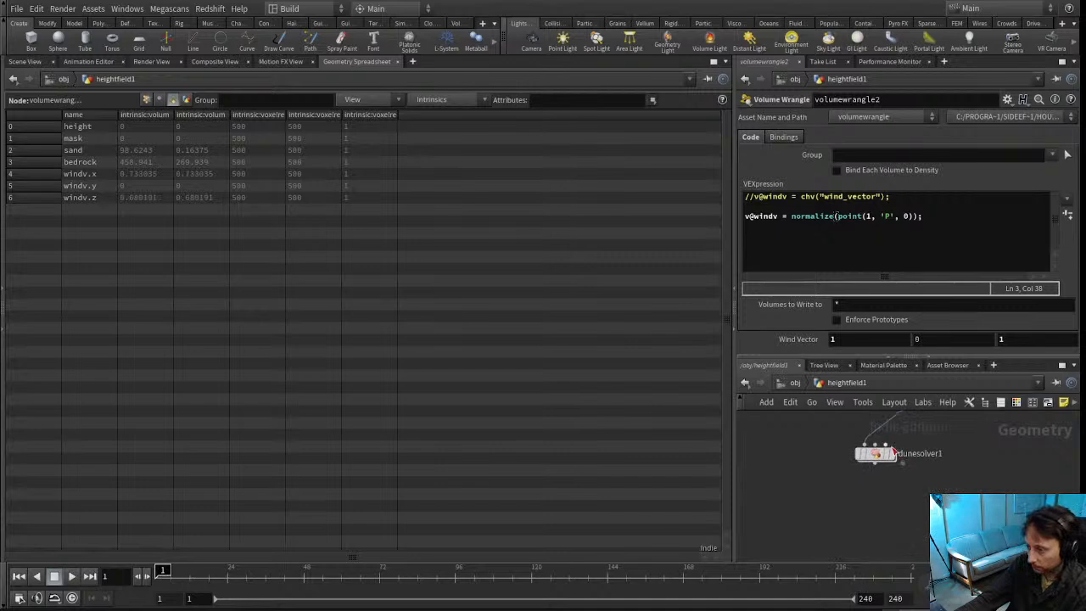
pyautogui.moveTo(901, 459); pyautogui.dragTo(866, 512, button='middle')
pyautogui.moveTo(855, 513)
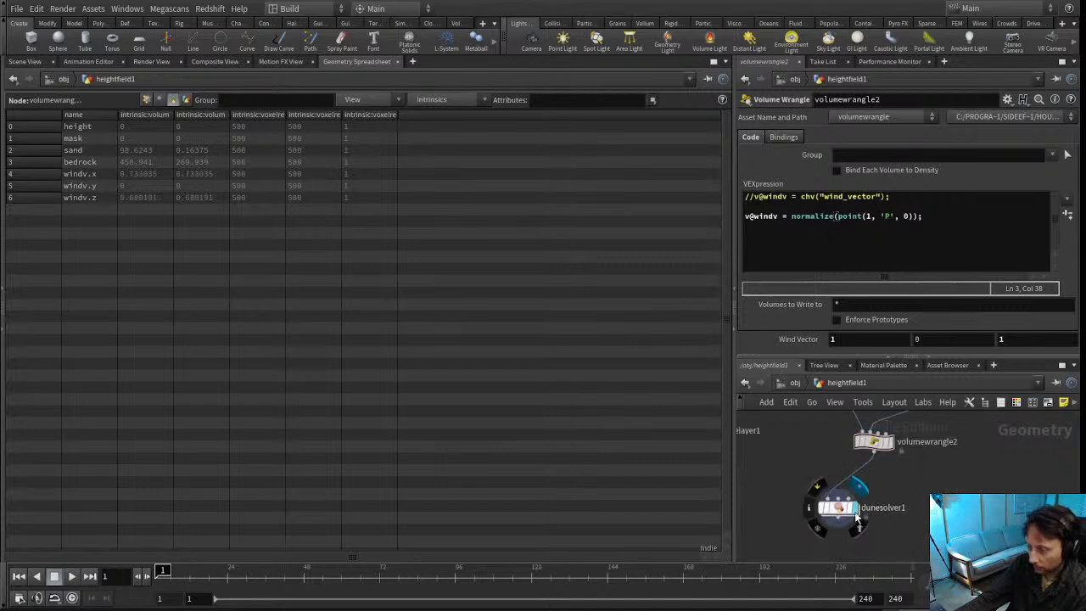
pyautogui.click(24, 62)
pyautogui.moveTo(509, 356); pyautogui.dragTo(573, 438)
pyautogui.moveTo(918, 458); pyautogui.dragTo(917, 529, button='middle')
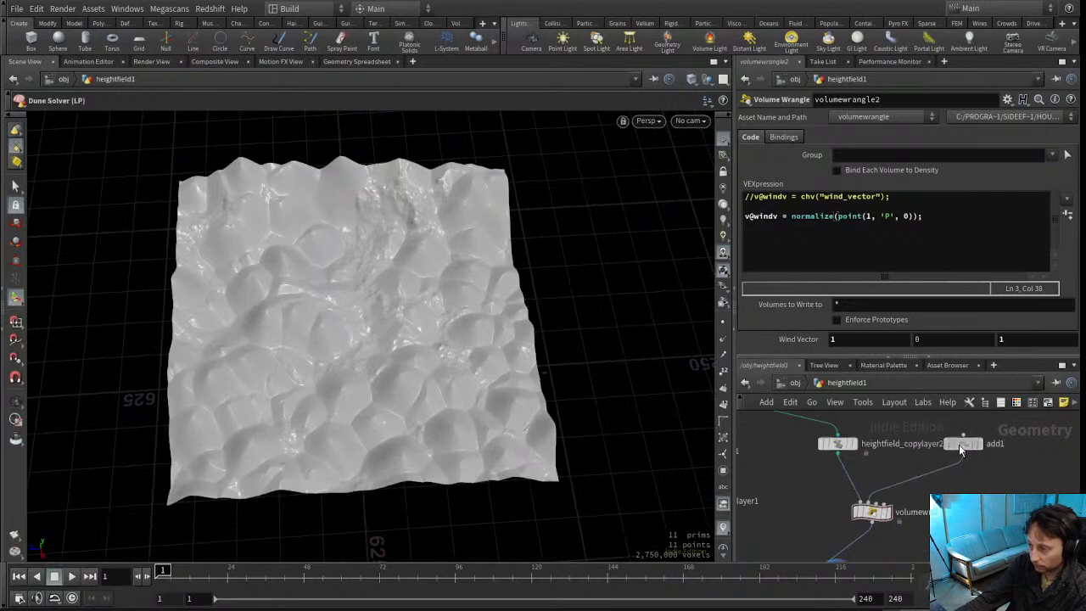
# Move add1's point to about X -354, Z 202 and play the dune simulation with the new wind direction
pyautogui.click(959, 445)
pyautogui.keyDown('alt'); pyautogui.moveTo(439, 327); pyautogui.dragTo(301, 386); pyautogui.keyUp('alt')
pyautogui.press('Return')
pyautogui.moveTo(343, 338); pyautogui.dragTo(456, 446)
pyautogui.click(73, 577)
pyautogui.press('Return')
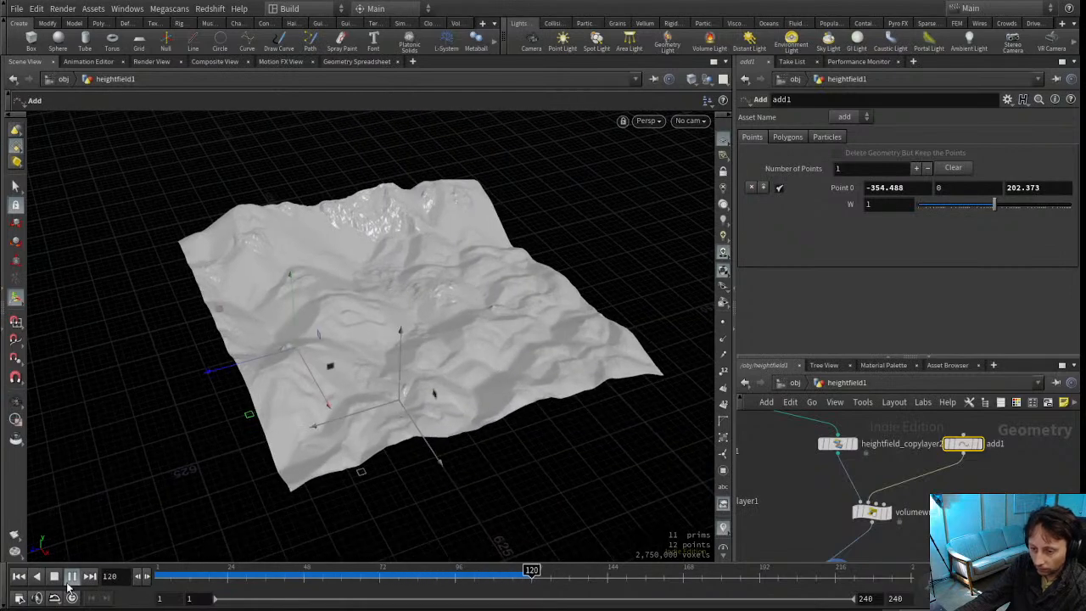
# Set dunesolver1's Visualize option to Wind Trails, and set its Warp Normalize and Warp Height to 0
pyautogui.moveTo(821, 520); pyautogui.dragTo(891, 450, button='middle')
pyautogui.moveTo(912, 512); pyautogui.dragTo(944, 494)
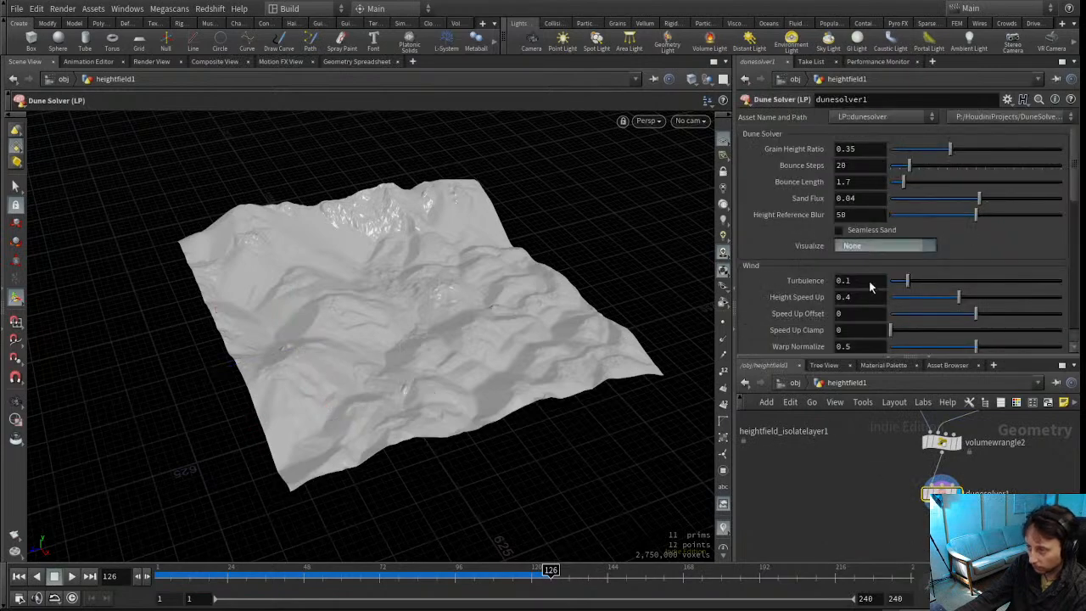
pyautogui.keyDown('alt'); pyautogui.moveTo(349, 310); pyautogui.dragTo(598, 299); pyautogui.keyUp('alt')
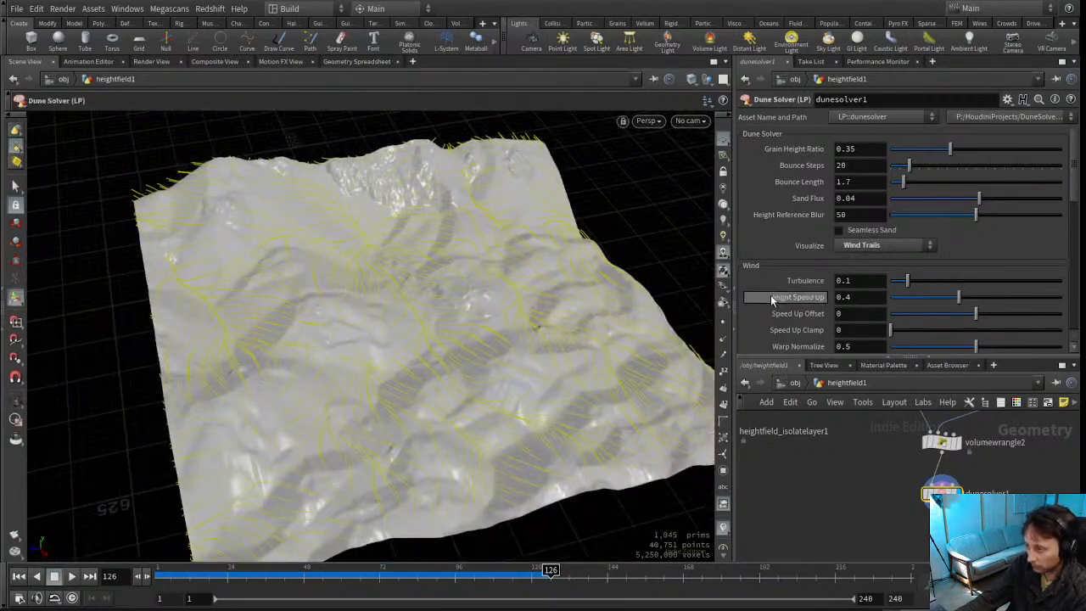
pyautogui.scroll(-3, 772, 305)
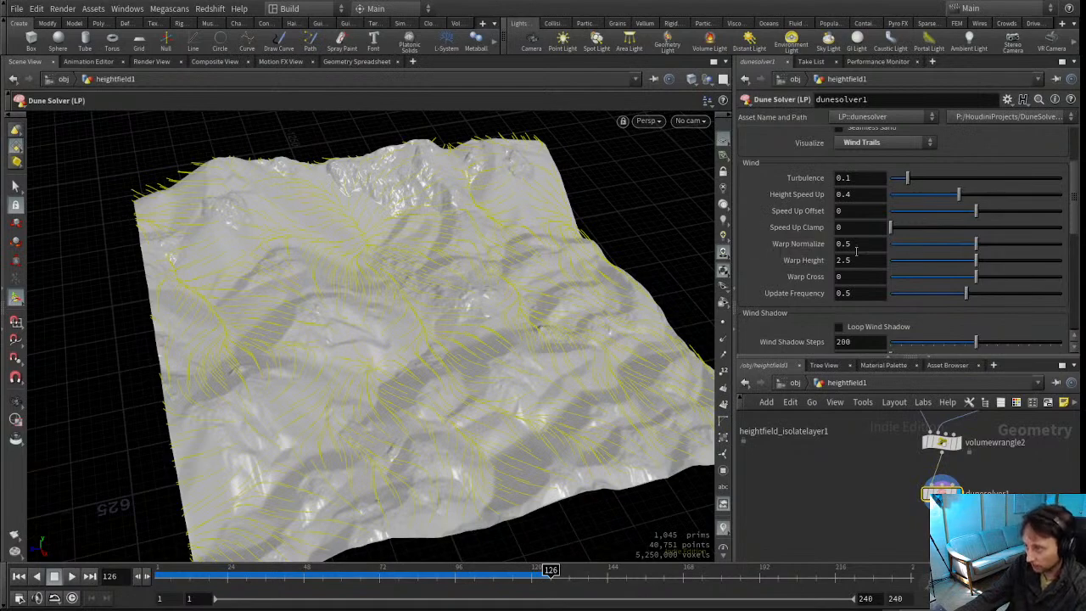
pyautogui.press('Return')
pyautogui.keyDown('alt'); pyautogui.moveTo(382, 326); pyautogui.dragTo(450, 330); pyautogui.keyUp('alt')
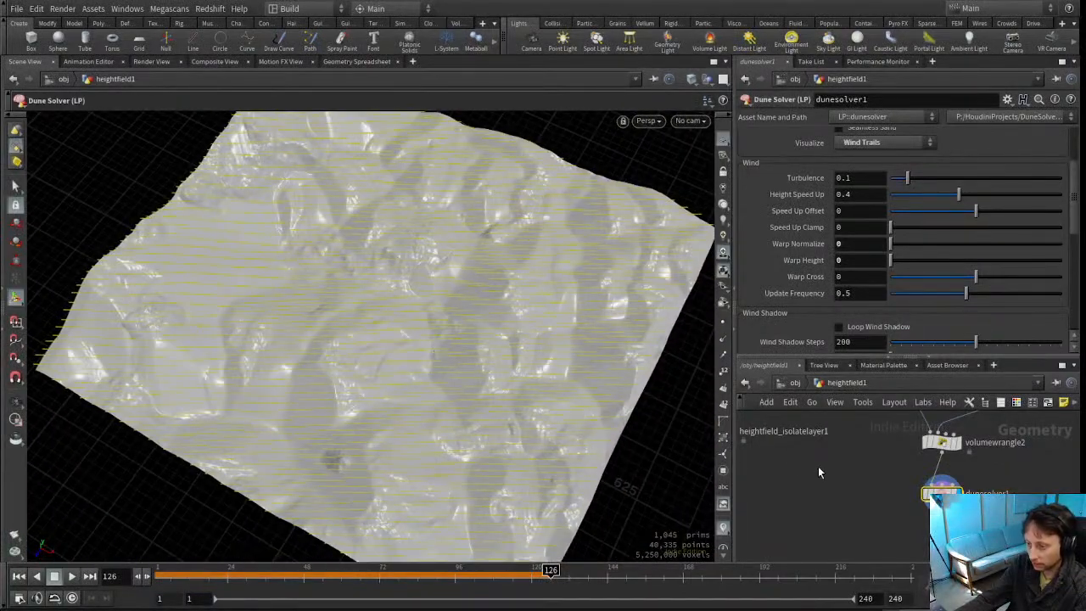
# Redirect the wind trails by moving add1's point to about X 20, Z -550, finishing at about X -240, Z 298
pyautogui.moveTo(976, 414); pyautogui.dragTo(958, 485, button='middle')
pyautogui.click(1015, 464)
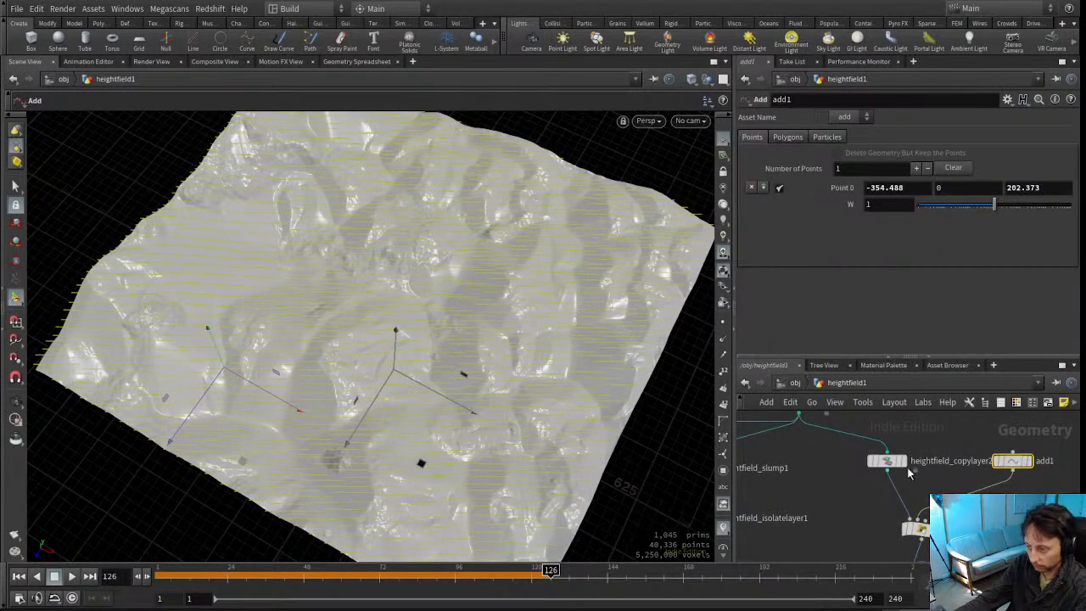
pyautogui.moveTo(296, 443); pyautogui.dragTo(520, 297)
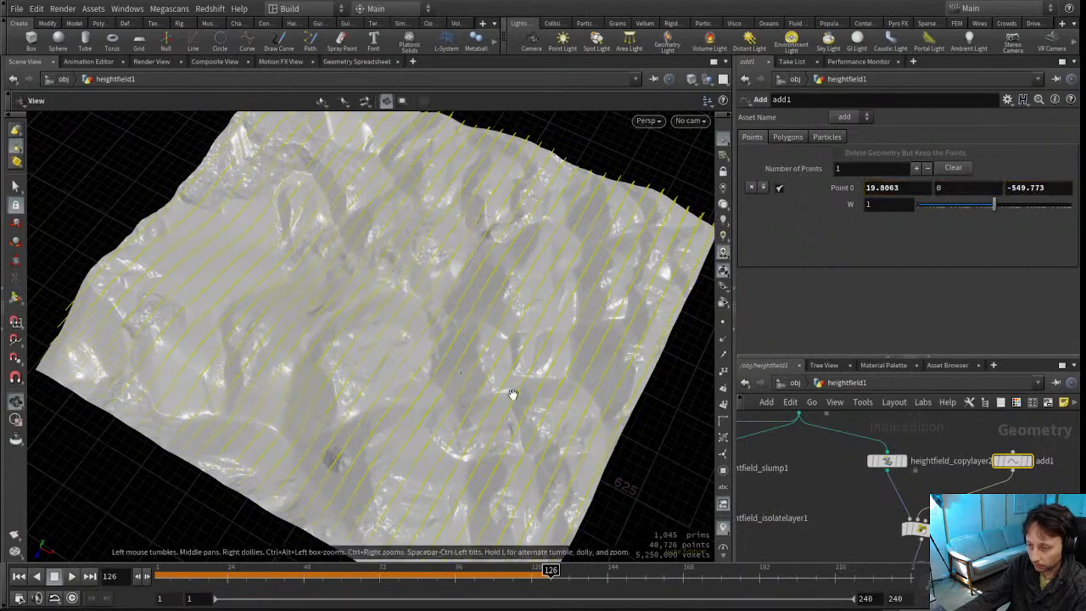
pyautogui.keyDown('alt'); pyautogui.moveTo(521, 385); pyautogui.dragTo(402, 352); pyautogui.keyUp('alt')
pyautogui.keyDown('alt'); pyautogui.moveTo(402, 352); pyautogui.dragTo(413, 336, button='right'); pyautogui.keyUp('alt')
pyautogui.keyDown('alt'); pyautogui.moveTo(413, 337); pyautogui.dragTo(522, 361); pyautogui.keyUp('alt')
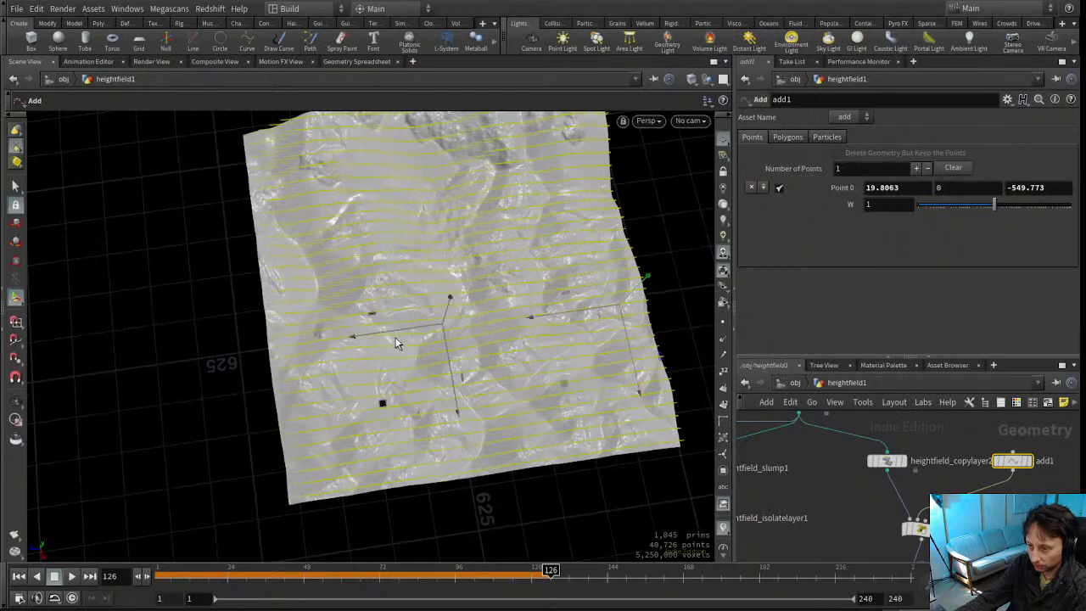
pyautogui.moveTo(523, 382)
pyautogui.mouseDown()
pyautogui.moveTo(318, 368)
pyautogui.moveTo(269, 402)
pyautogui.moveTo(281, 461)
pyautogui.moveTo(273, 355)
pyautogui.mouseUp()
# Return the simulation to frame 1 and set dunesolver1's Visualize option to Colorize
pyautogui.moveTo(849, 520); pyautogui.dragTo(862, 439, button='middle')
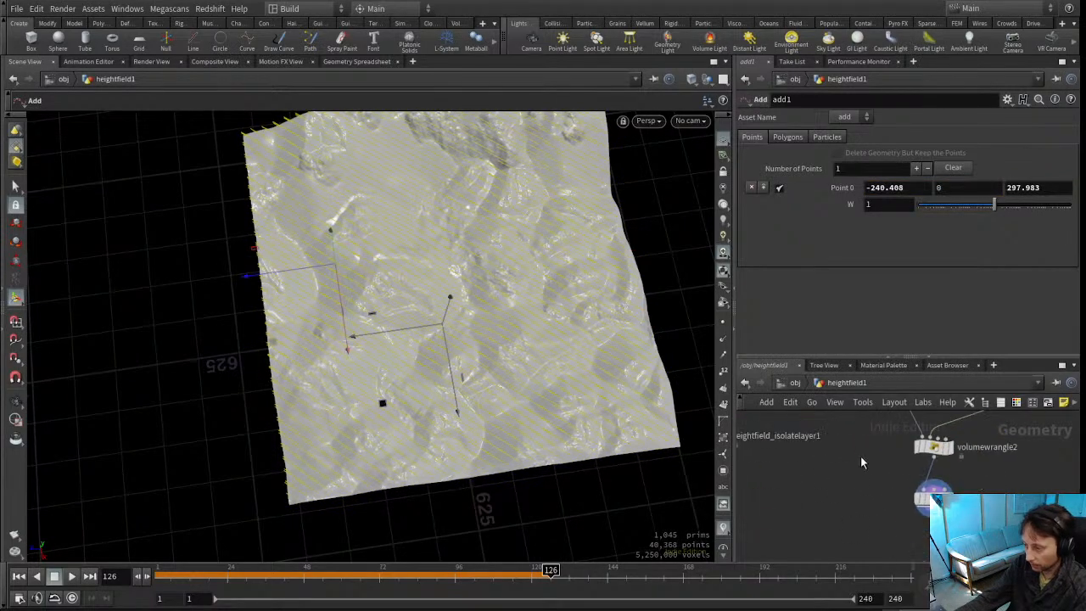
pyautogui.click(925, 498)
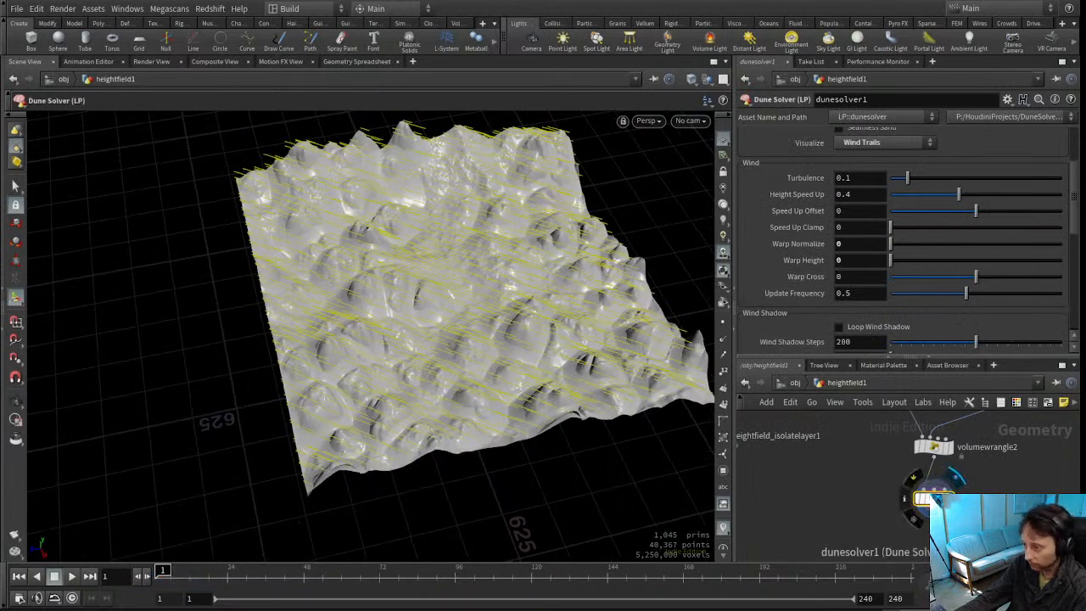
pyautogui.scroll(2, 814, 223)
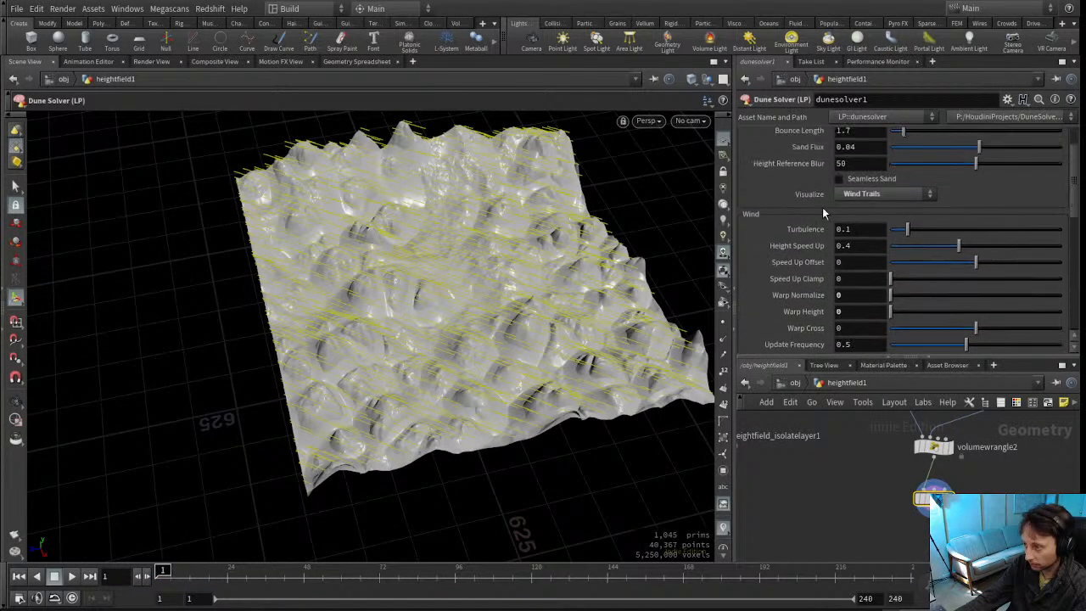
pyautogui.click(887, 193)
pyautogui.click(872, 223)
pyautogui.press('Escape')
pyautogui.moveTo(347, 419); pyautogui.dragTo(271, 407)
pyautogui.press('Escape')
pyautogui.press('Up')
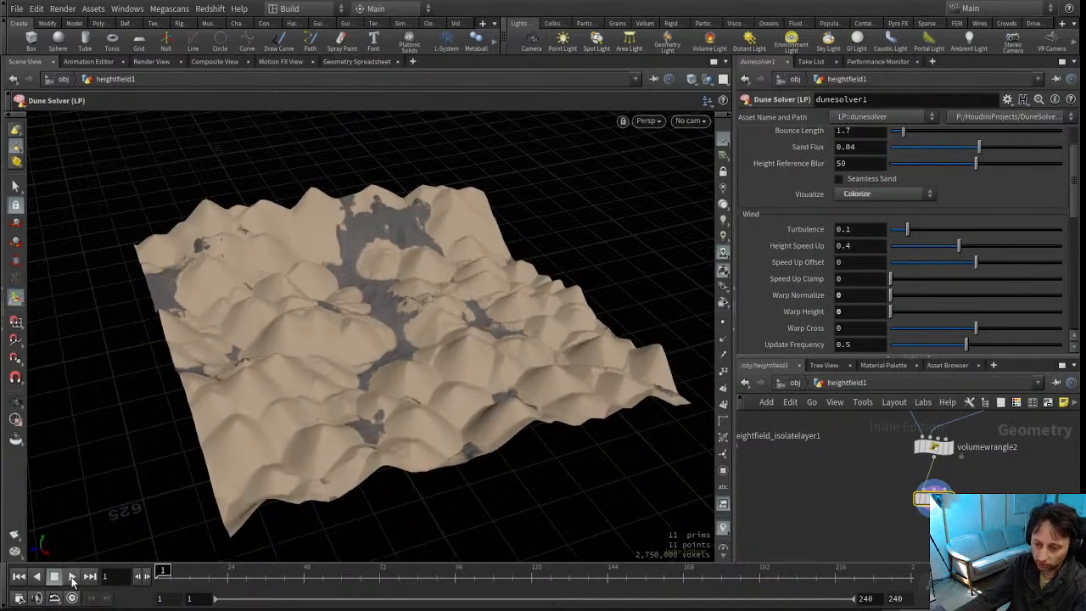
# Play the dune simulation in a widened viewport and examine the moving sand up close from several angles
pyautogui.press('Escape')
pyautogui.moveTo(426, 342); pyautogui.dragTo(240, 352)
pyautogui.moveTo(347, 368); pyautogui.dragTo(471, 326)
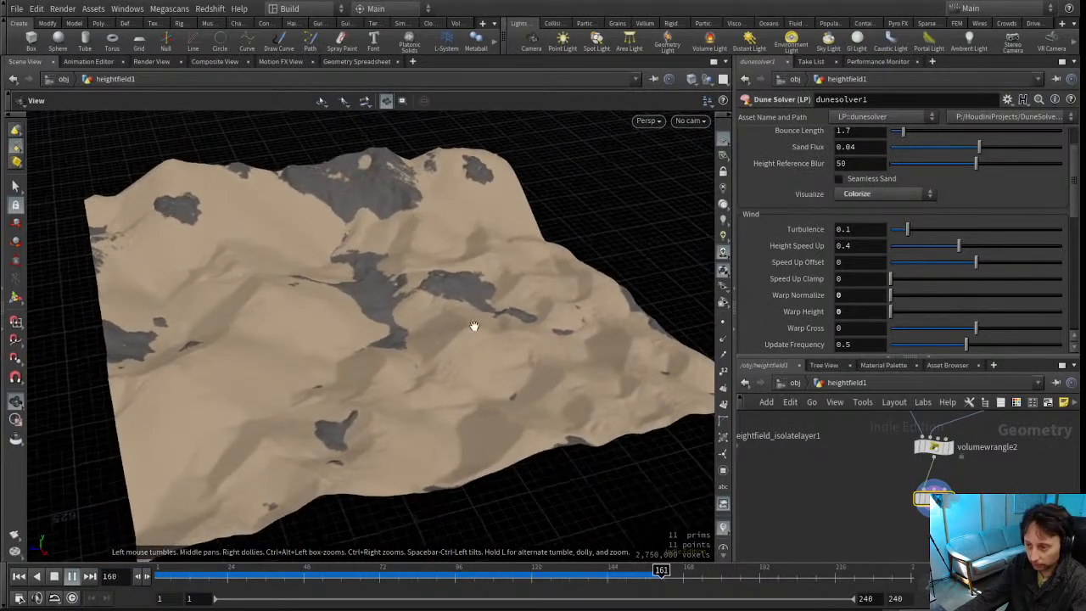
pyautogui.press('Return')
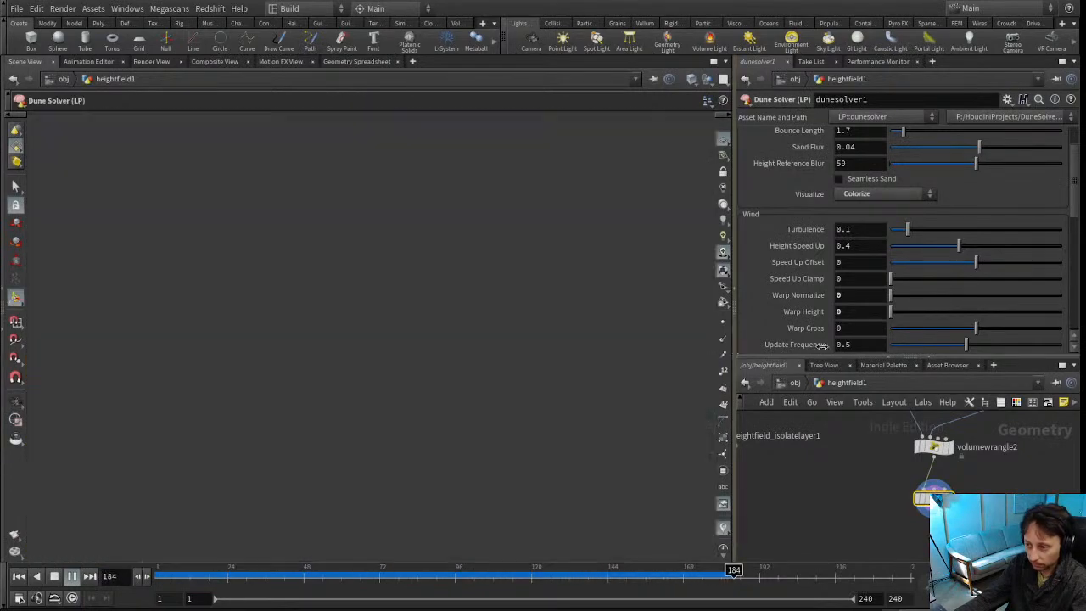
pyautogui.moveTo(736, 357); pyautogui.dragTo(836, 356)
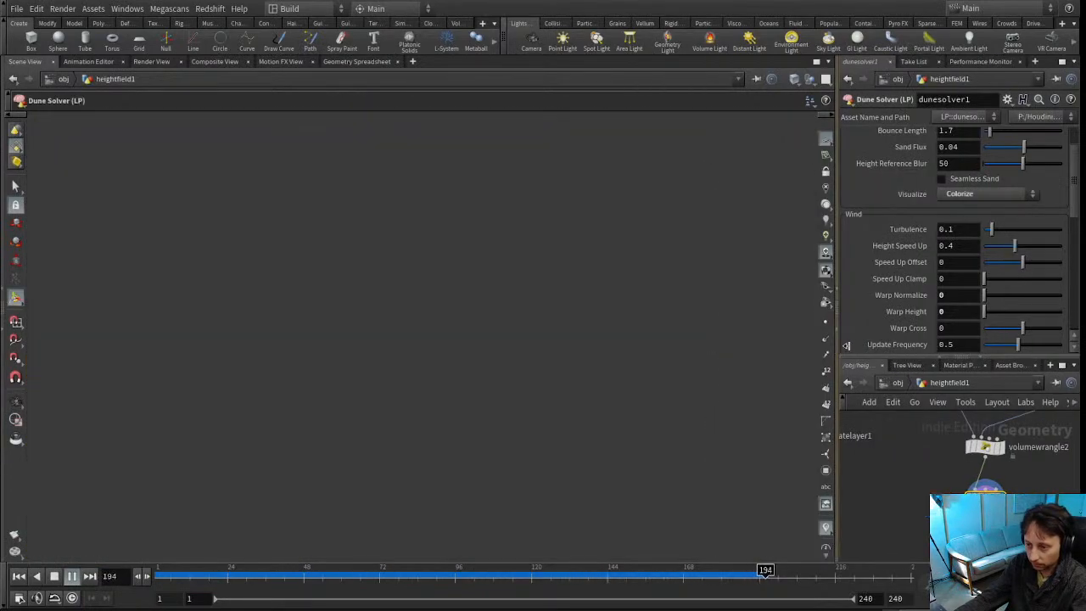
pyautogui.press('Escape')
pyautogui.keyDown('alt'); pyautogui.moveTo(532, 357); pyautogui.dragTo(472, 381); pyautogui.keyUp('alt')
pyautogui.moveTo(630, 576); pyautogui.dragTo(749, 575)
pyautogui.press('Escape')
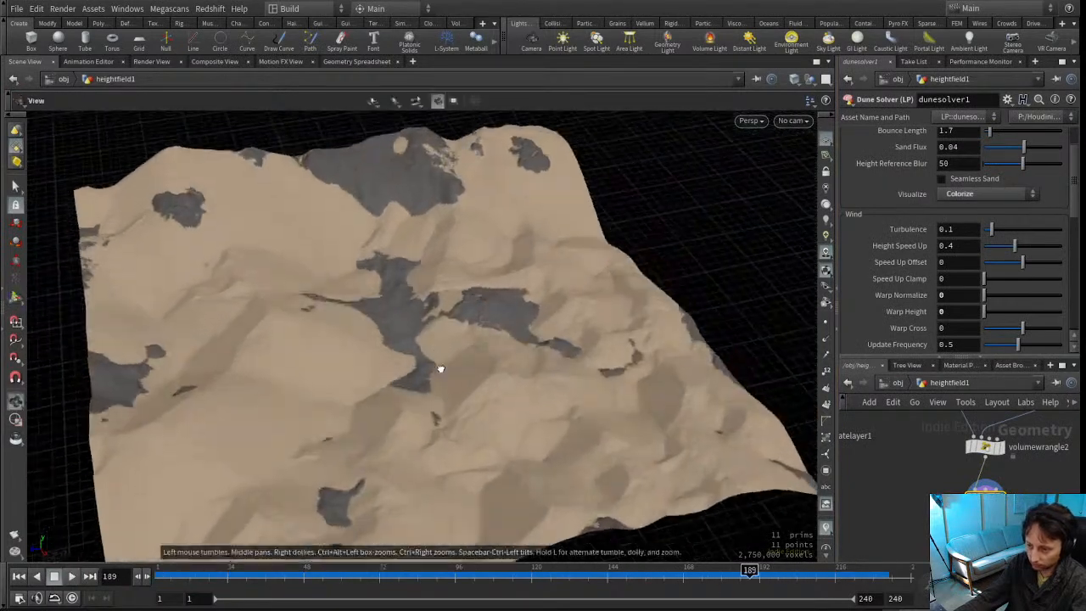
# Replay the dune simulation, scrub through its frames to compare the terrain, and return to frame 1
pyautogui.click(72, 576)
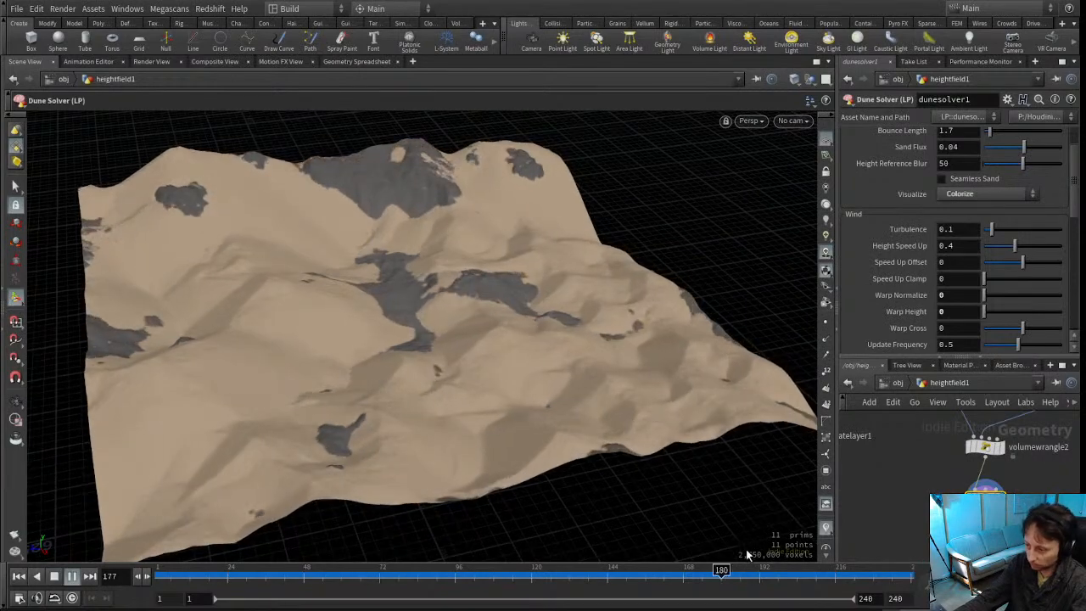
pyautogui.keyDown('alt'); pyautogui.moveTo(446, 400); pyautogui.dragTo(383, 393); pyautogui.keyUp('alt')
pyautogui.click(357, 575)
pyautogui.moveTo(357, 575); pyautogui.dragTo(790, 576)
pyautogui.keyDown('alt'); pyautogui.moveTo(441, 378); pyautogui.dragTo(528, 577); pyautogui.keyUp('alt')
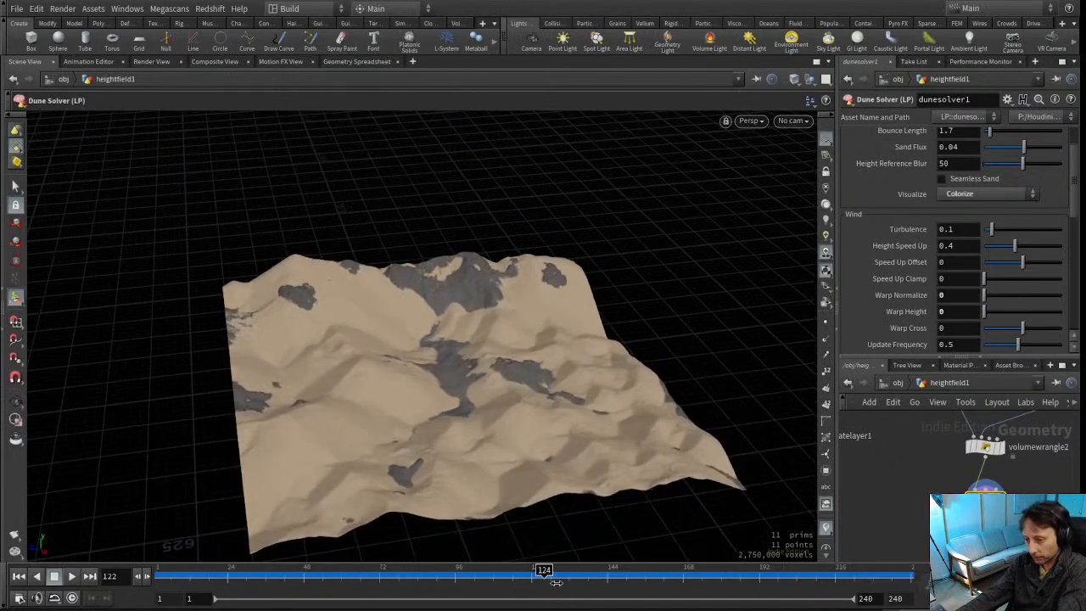
pyautogui.scroll(-3, 899, 528)
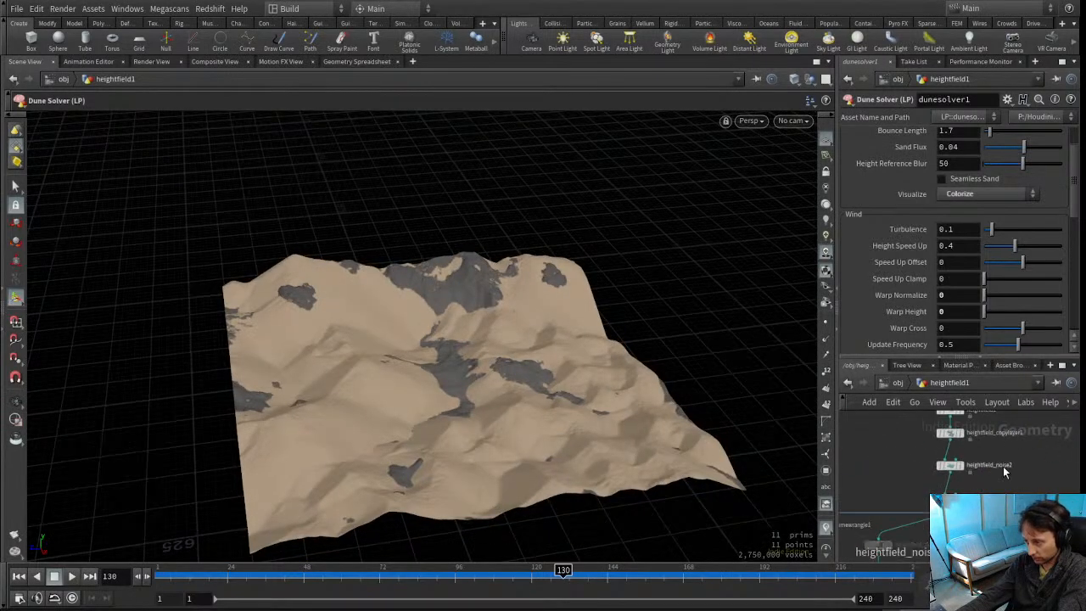
pyautogui.moveTo(471, 579); pyautogui.dragTo(47, 578)
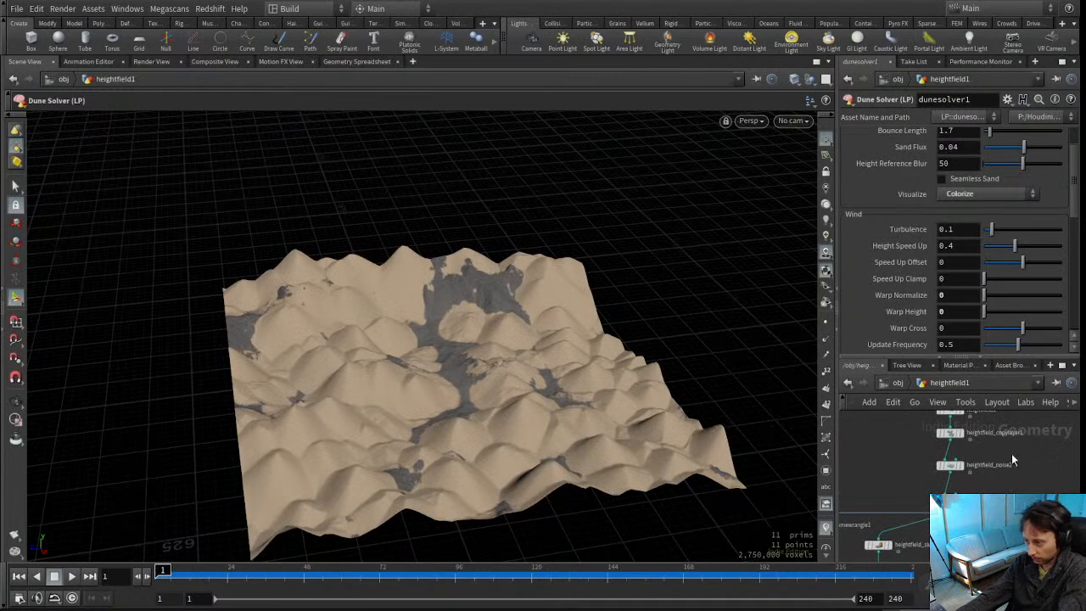
# Enlarge the network and parameter areas and show the parameters of the heightfield_noise2 bedrock node
pyautogui.moveTo(906, 356); pyautogui.dragTo(905, 296)
pyautogui.scroll(2, 926, 407)
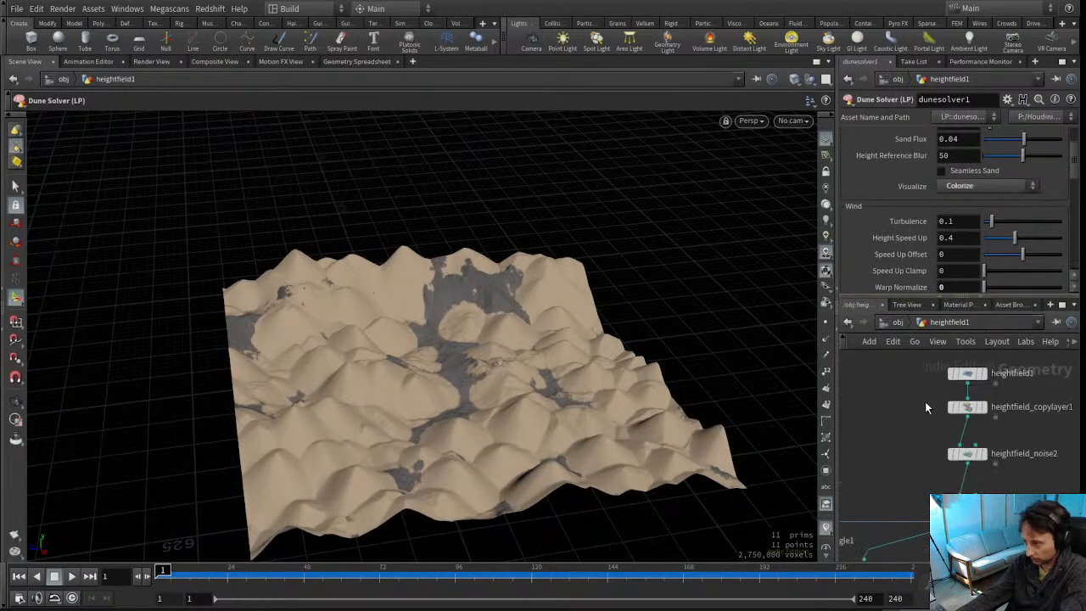
pyautogui.click(971, 408)
pyautogui.moveTo(835, 454); pyautogui.dragTo(691, 450)
pyautogui.moveTo(381, 374); pyautogui.dragTo(250, 405)
pyautogui.click(897, 457)
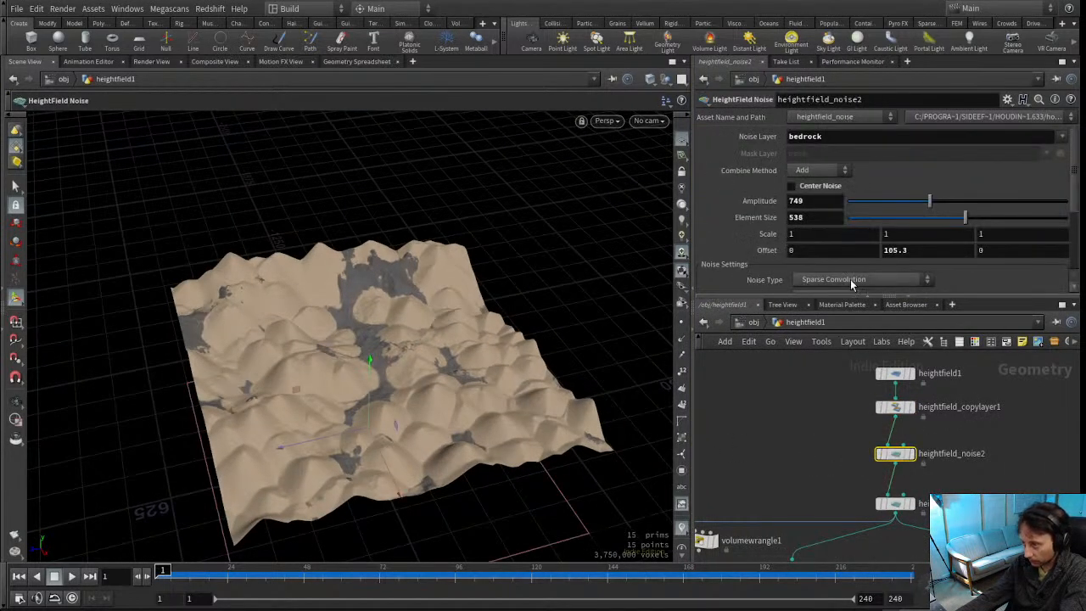
pyautogui.moveTo(832, 298); pyautogui.dragTo(832, 335)
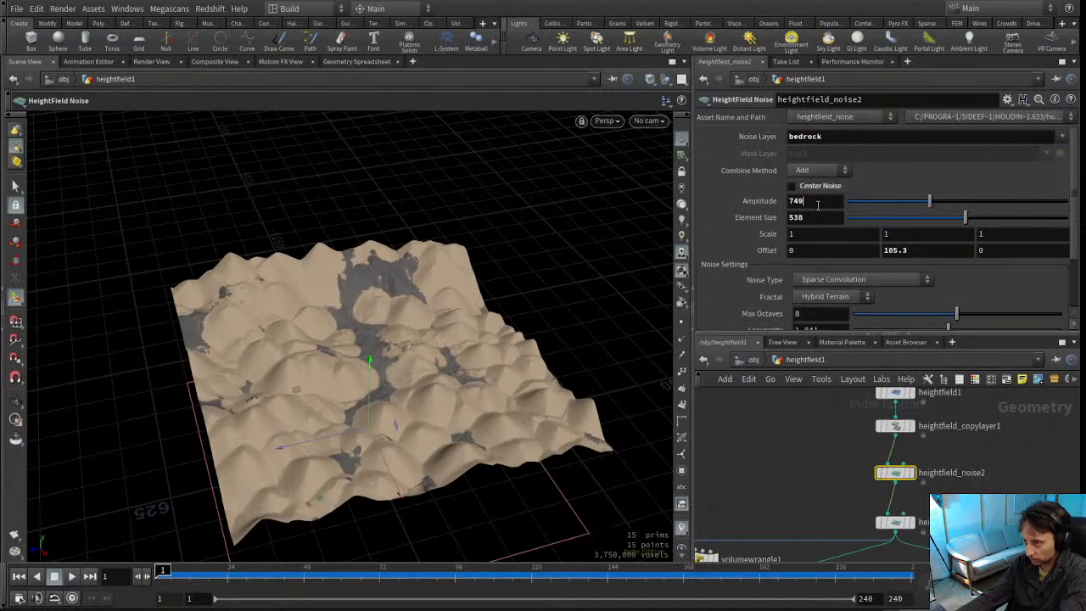
# Set the amplitude of the heightfield_noise2 bedrock noise to 200
pyautogui.click(914, 474)
pyautogui.moveTo(799, 484); pyautogui.dragTo(844, 389, button='middle')
pyautogui.scroll(-2, 883, 446)
pyautogui.moveTo(998, 559); pyautogui.dragTo(928, 520, button='middle')
pyautogui.click(972, 519)
pyautogui.moveTo(862, 429); pyautogui.dragTo(878, 584, button='middle')
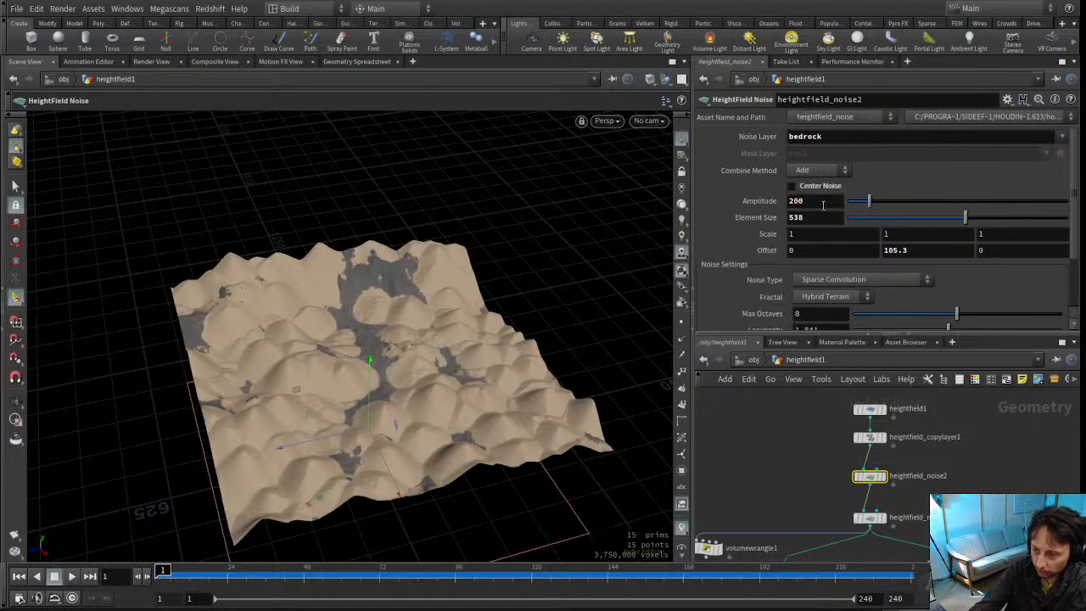
# Set the bedrock noise in heightfield_noise2 to an amplitude of 108 and an element size of 153
pyautogui.keyDown('alt'); pyautogui.moveTo(342, 422); pyautogui.dragTo(364, 394); pyautogui.keyUp('alt')
pyautogui.keyDown('alt'); pyautogui.moveTo(364, 395); pyautogui.dragTo(482, 336, button='right'); pyautogui.keyUp('alt')
pyautogui.keyDown('alt'); pyautogui.moveTo(482, 335); pyautogui.dragTo(488, 284); pyautogui.keyUp('alt')
pyautogui.scroll(-3, 827, 495)
pyautogui.moveTo(812, 504); pyautogui.dragTo(819, 398, button='middle')
pyautogui.keyDown('alt'); pyautogui.moveTo(359, 239); pyautogui.dragTo(415, 276); pyautogui.keyUp('alt')
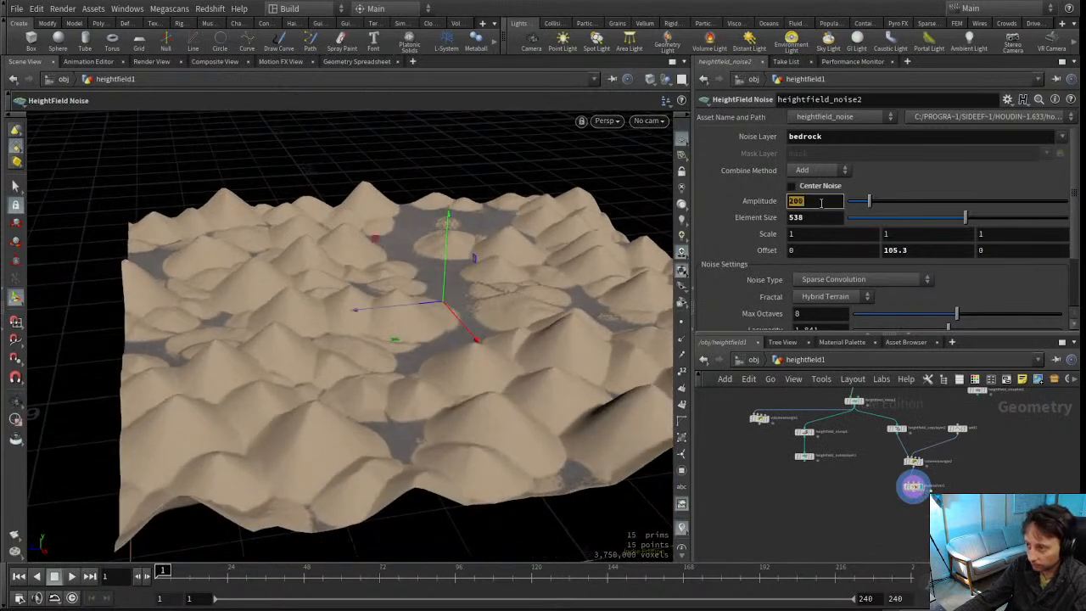
pyautogui.moveTo(886, 227); pyautogui.dragTo(859, 202)
# Set the sand noise in heightfield_noise1 to an amplitude of 24 and an element size of 99
pyautogui.scroll(3, 870, 440)
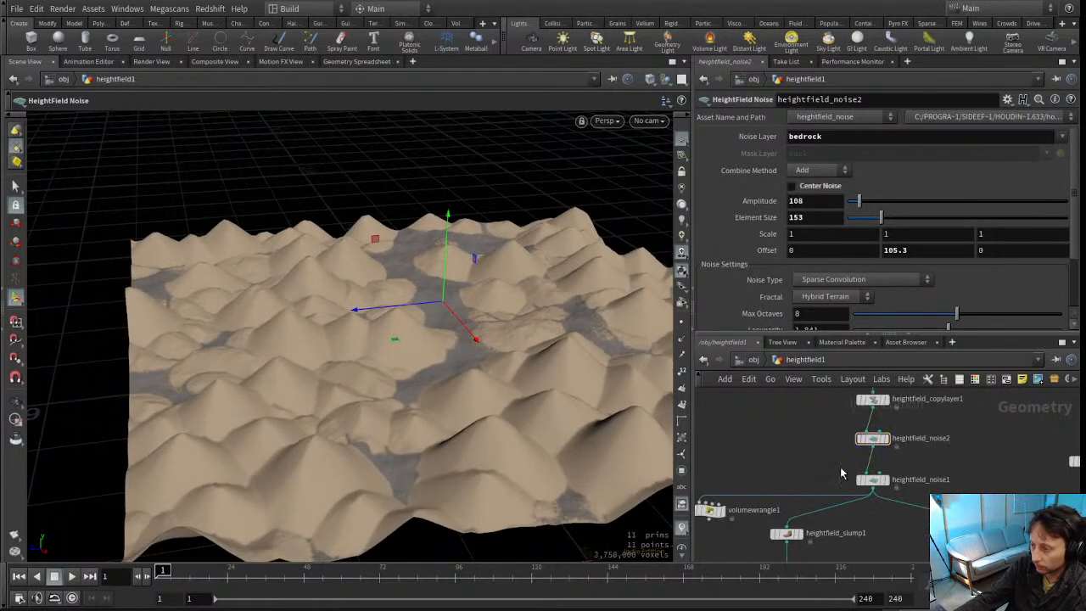
pyautogui.moveTo(860, 205); pyautogui.dragTo(852, 205)
pyautogui.moveTo(489, 374); pyautogui.dragTo(359, 294)
pyautogui.click(800, 488)
pyautogui.moveTo(800, 487); pyautogui.dragTo(763, 378, button='middle')
pyautogui.moveTo(869, 222); pyautogui.dragTo(870, 223)
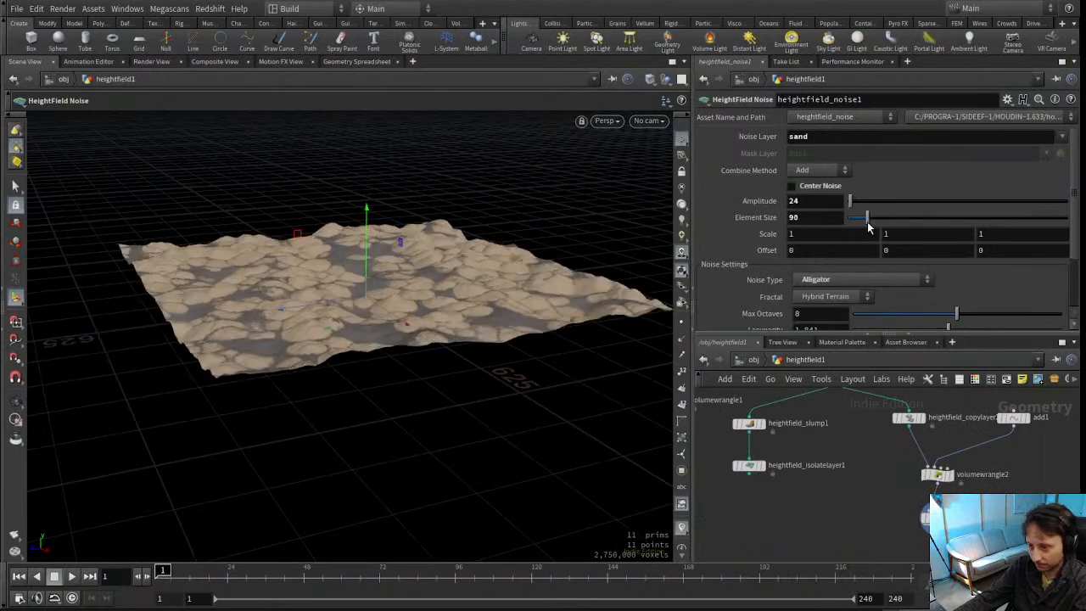
# Play and scrub the simulation to examine the dunes on the bedrock from several angles, then return to frame 1
pyautogui.keyDown('alt'); pyautogui.moveTo(524, 293); pyautogui.dragTo(541, 352); pyautogui.keyUp('alt')
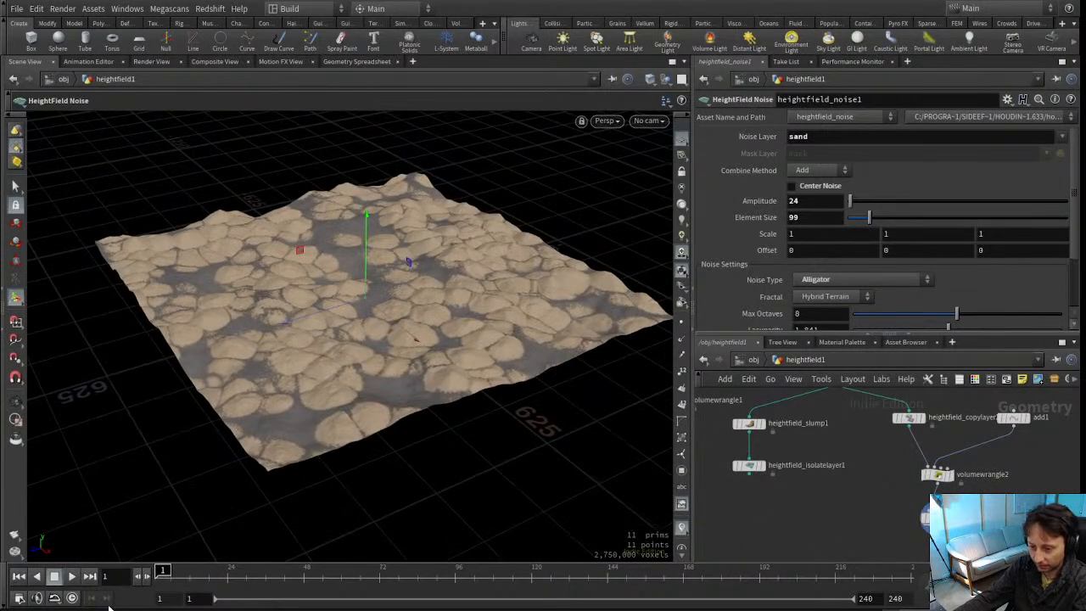
pyautogui.keyDown('alt'); pyautogui.moveTo(327, 301); pyautogui.dragTo(393, 318); pyautogui.keyUp('alt')
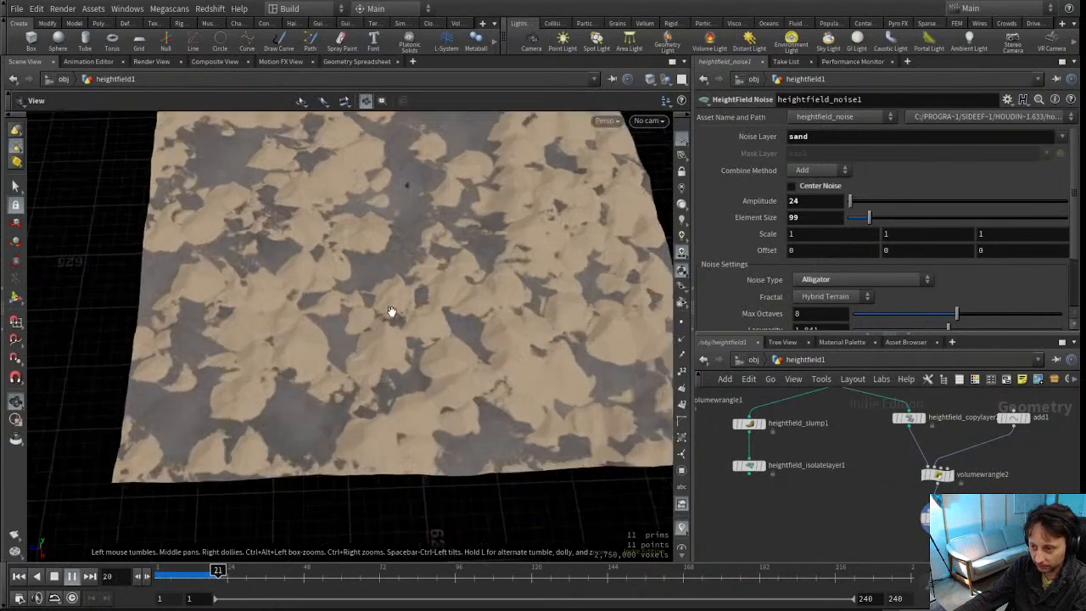
pyautogui.keyDown('alt'); pyautogui.moveTo(393, 317); pyautogui.dragTo(370, 374, button='middle'); pyautogui.keyUp('alt')
pyautogui.keyDown('alt'); pyautogui.moveTo(371, 373); pyautogui.dragTo(399, 395); pyautogui.keyUp('alt')
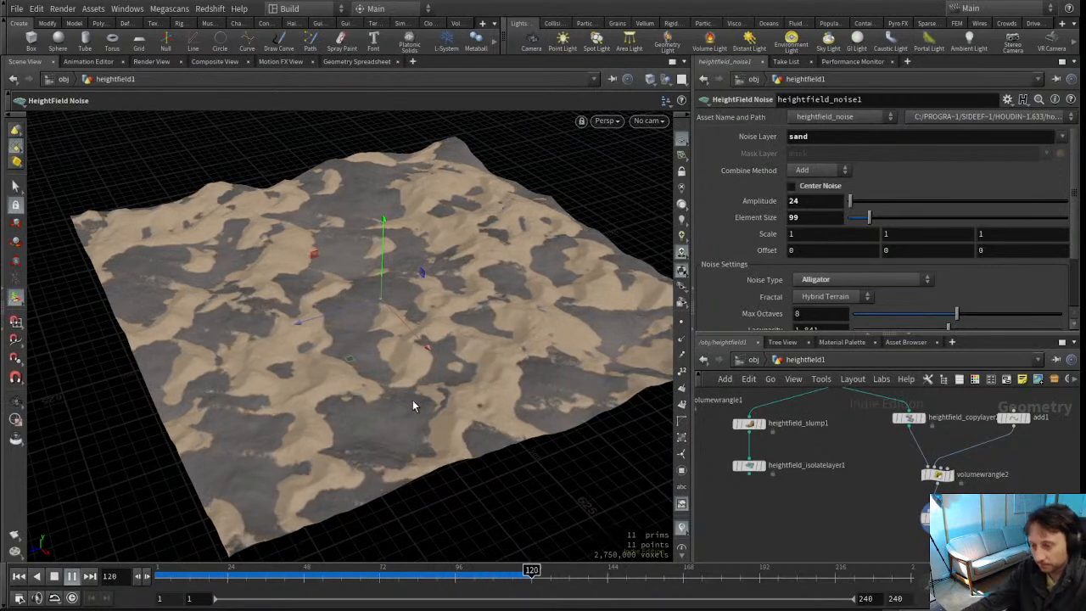
pyautogui.moveTo(383, 327); pyautogui.dragTo(293, 395)
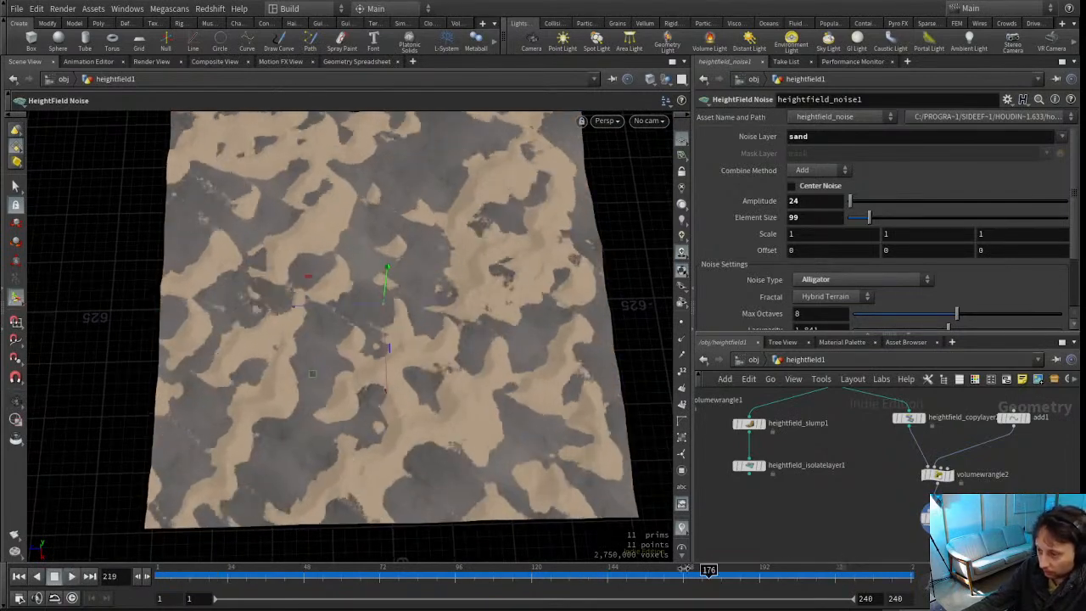
pyautogui.moveTo(821, 494); pyautogui.dragTo(771, 485, button='middle')
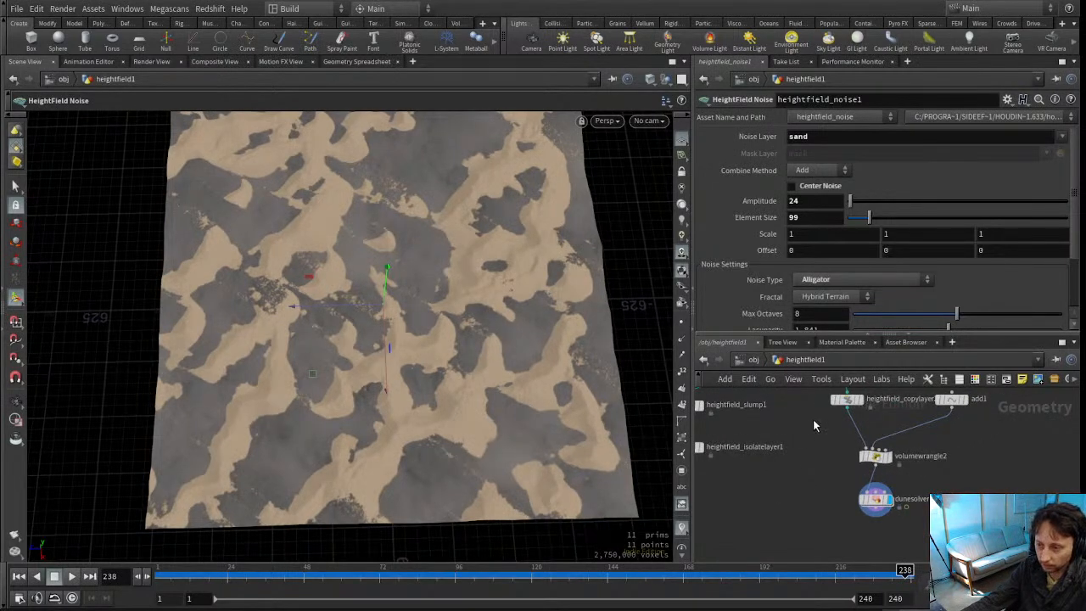
pyautogui.moveTo(808, 421); pyautogui.dragTo(823, 479, button='middle')
pyautogui.moveTo(458, 430); pyautogui.dragTo(295, 431)
pyautogui.moveTo(296, 431); pyautogui.dragTo(396, 468, button='right')
pyautogui.moveTo(511, 575); pyautogui.dragTo(100, 589)
# Review the parameters of dunesolver1 and of the heightfield_noise2 bedrock node
pyautogui.moveTo(808, 512); pyautogui.dragTo(803, 429, button='middle')
pyautogui.moveTo(835, 465); pyautogui.dragTo(920, 492)
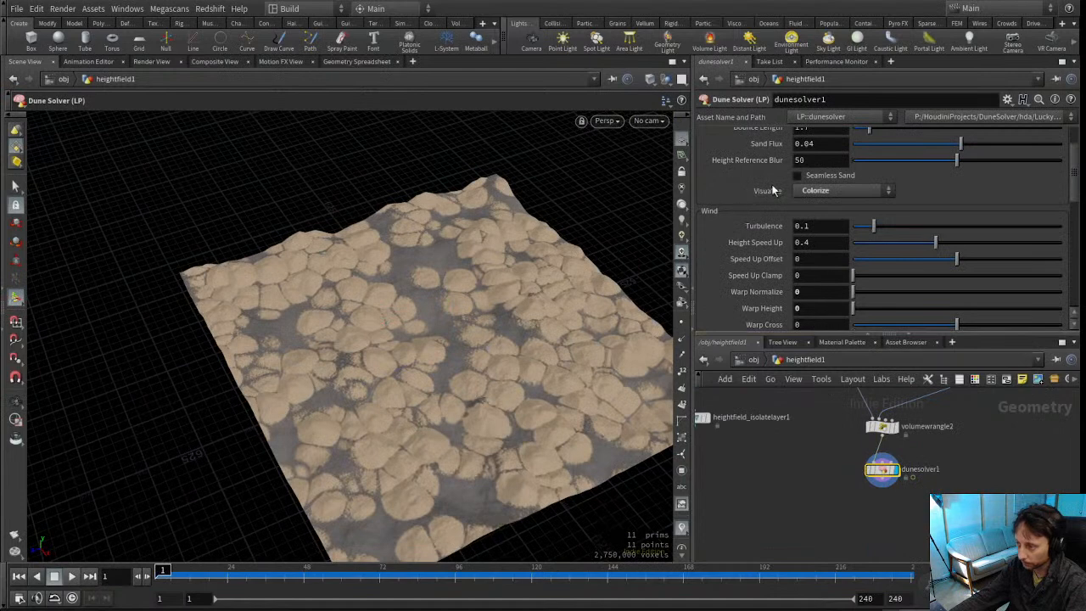
pyautogui.moveTo(1074, 178); pyautogui.dragTo(1074, 122)
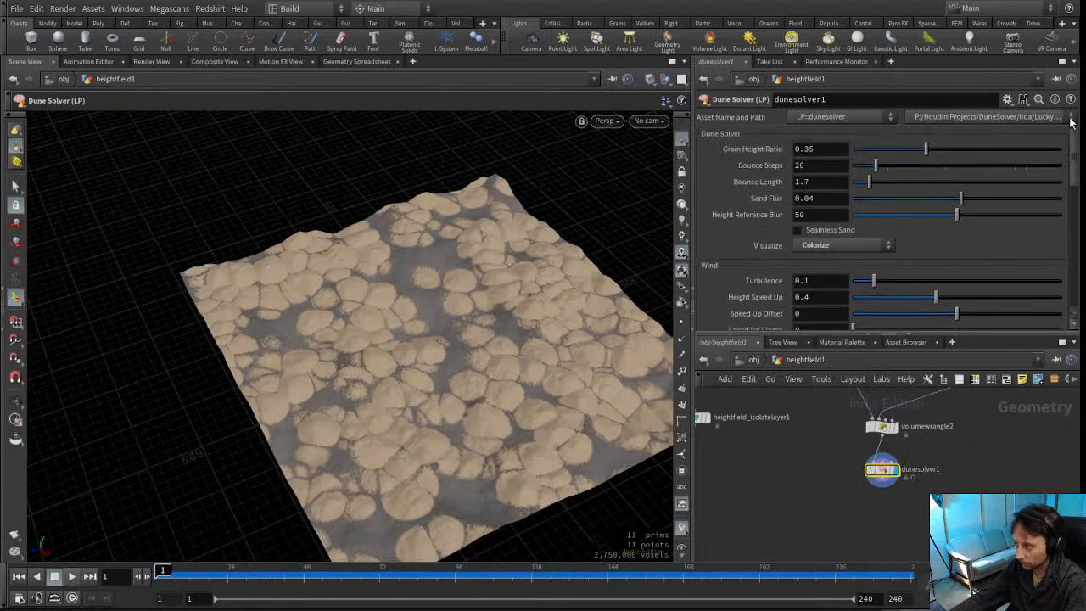
pyautogui.click(808, 166)
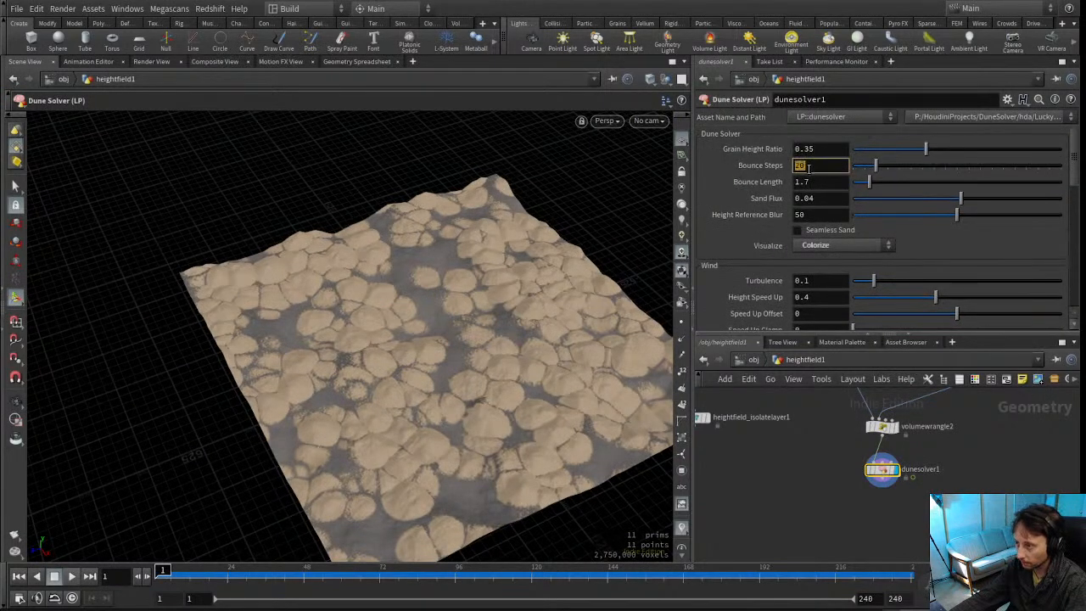
pyautogui.click(785, 459)
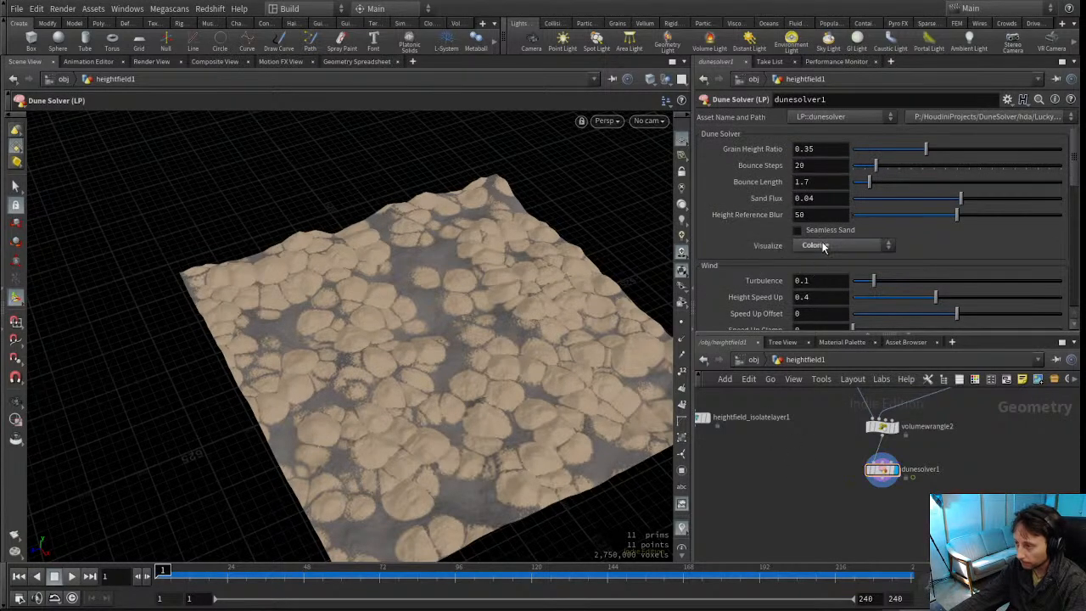
pyautogui.keyDown('alt'); pyautogui.moveTo(543, 354); pyautogui.dragTo(550, 407); pyautogui.keyUp('alt')
pyautogui.moveTo(829, 432); pyautogui.dragTo(950, 467, button='middle')
pyautogui.click(851, 436)
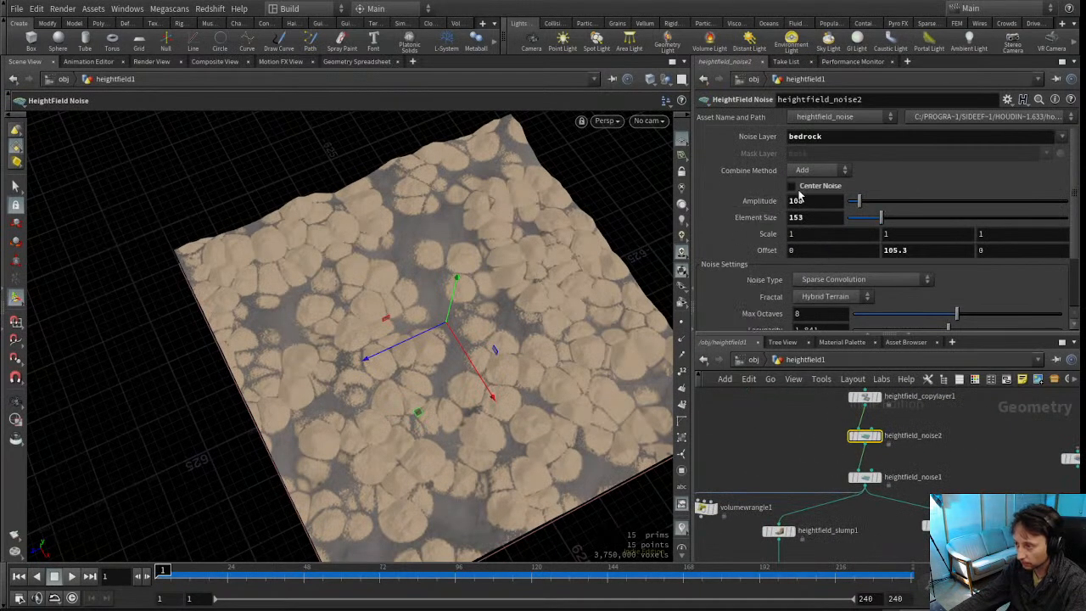
# Expand the Post Processing and Distortion settings of heightfield_noise1 and set its Clipping Minimum to 1
pyautogui.click(861, 476)
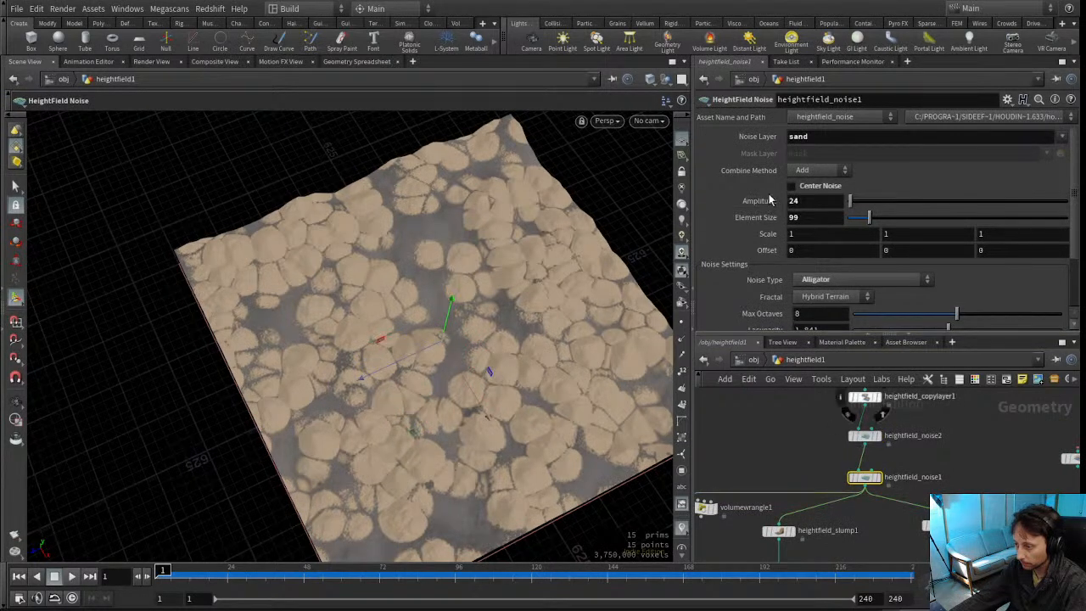
pyautogui.scroll(-4, 768, 201)
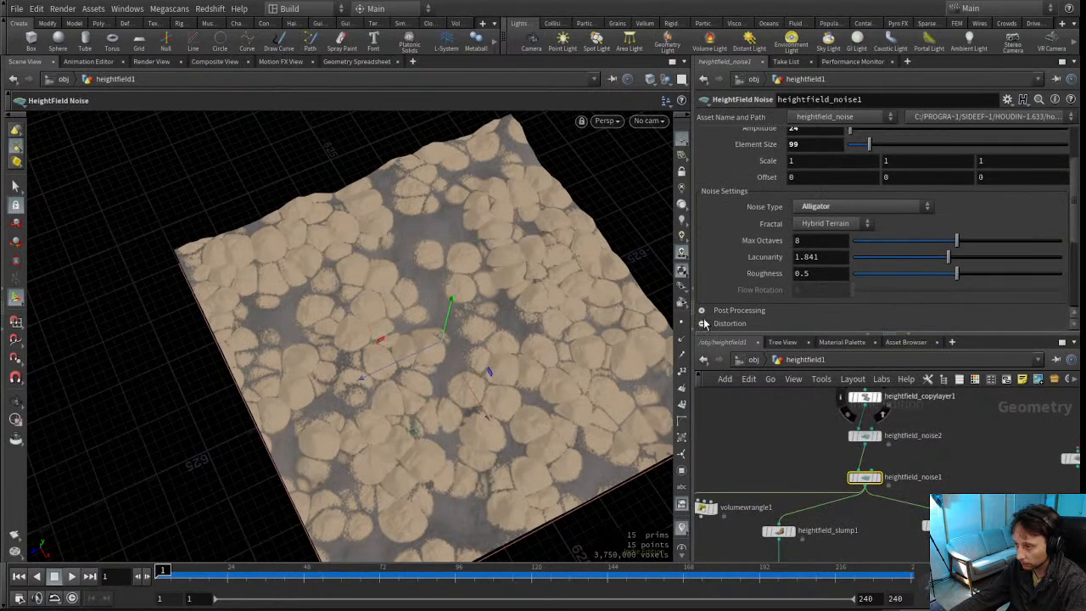
pyautogui.click(702, 324)
pyautogui.scroll(-5, 739, 272)
pyautogui.click(702, 208)
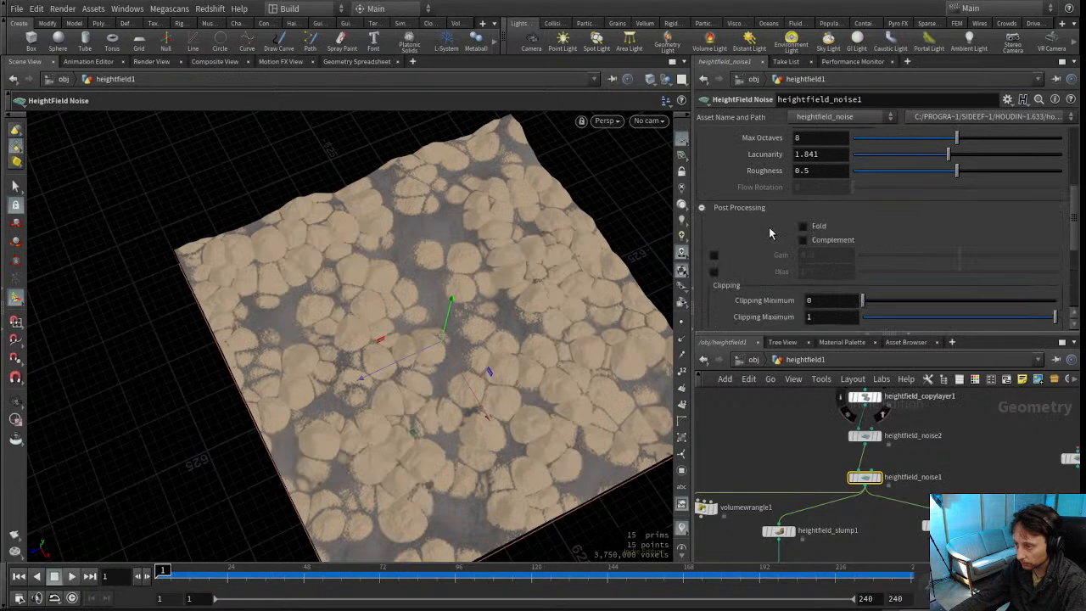
pyautogui.scroll(-4, 770, 237)
pyautogui.moveTo(866, 217); pyautogui.dragTo(901, 215)
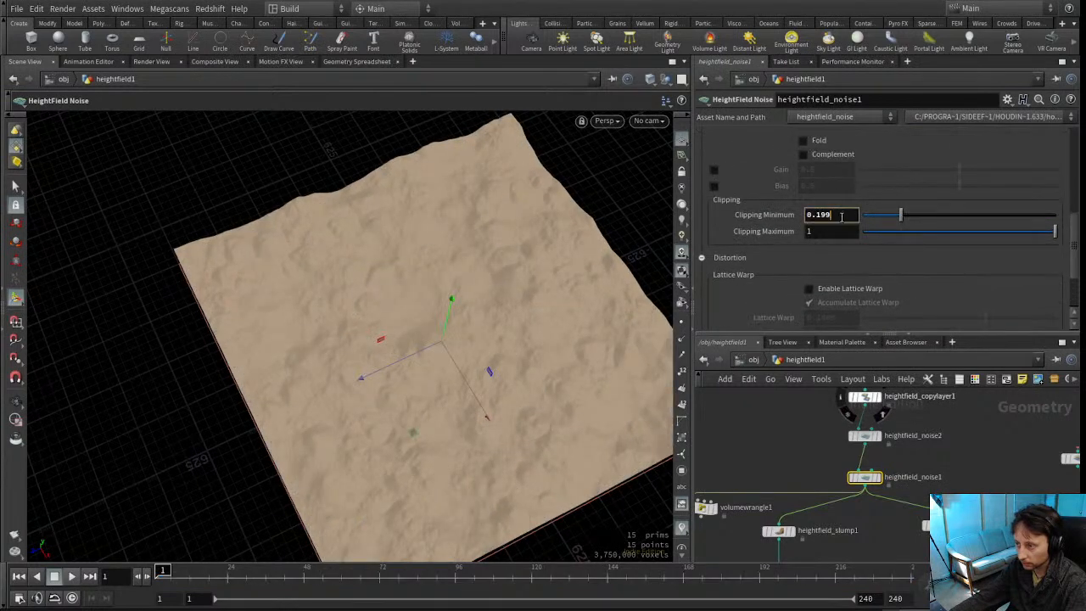
pyautogui.write('1')
pyautogui.press('Return')
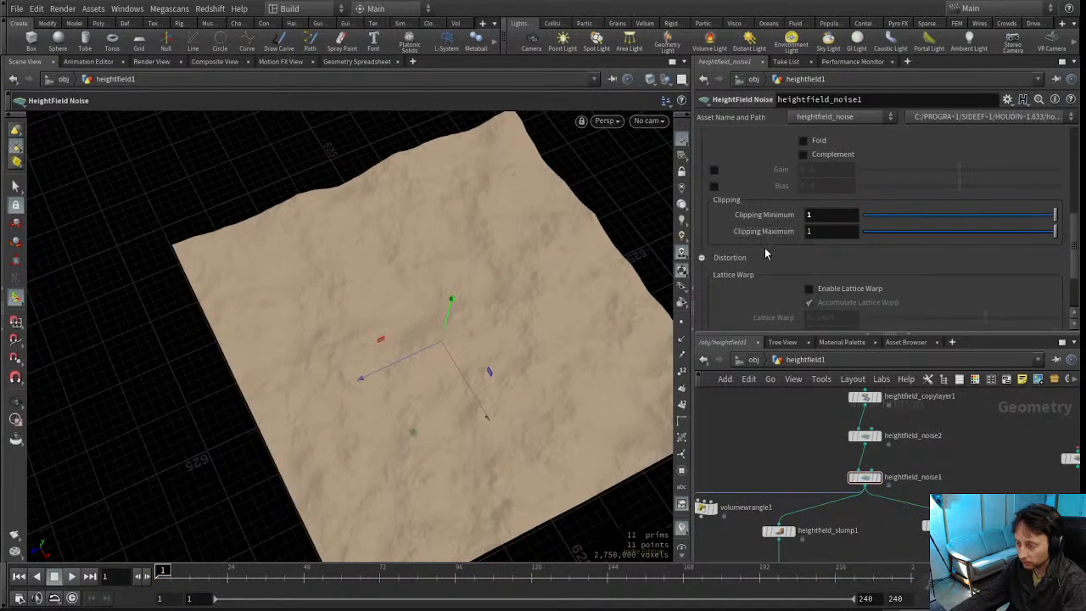
# Set the Clipping Maximum of the heightfield_noise1 sand noise to 10
pyautogui.scroll(3, 768, 251)
pyautogui.scroll(-2, 768, 250)
pyautogui.click(831, 249)
pyautogui.click(461, 331)
pyautogui.click(827, 249)
pyautogui.write('10')
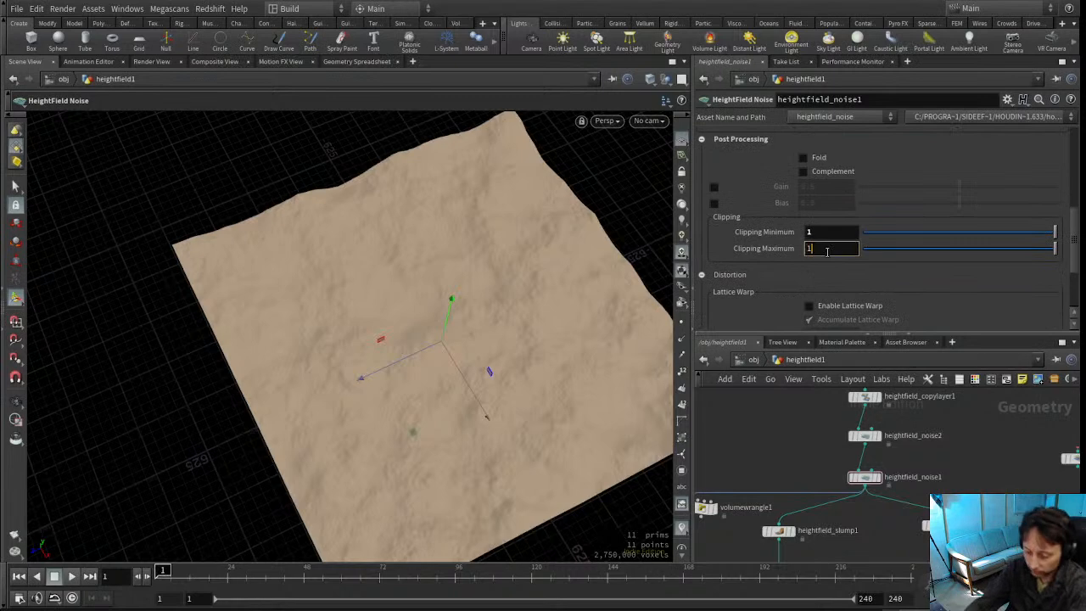
pyautogui.press('Return')
pyautogui.click(827, 249)
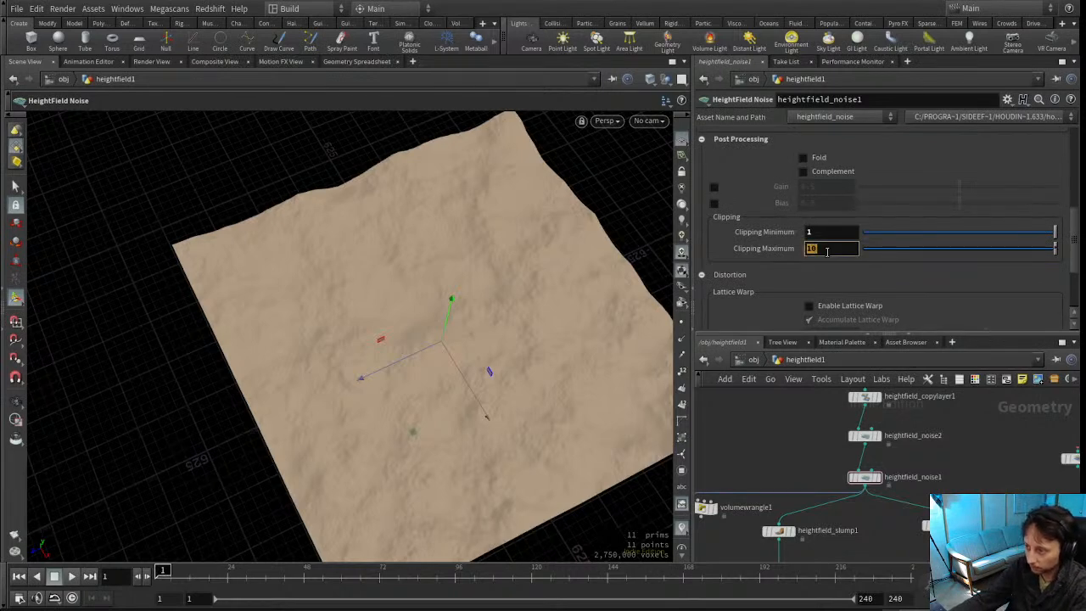
pyautogui.press('Return')
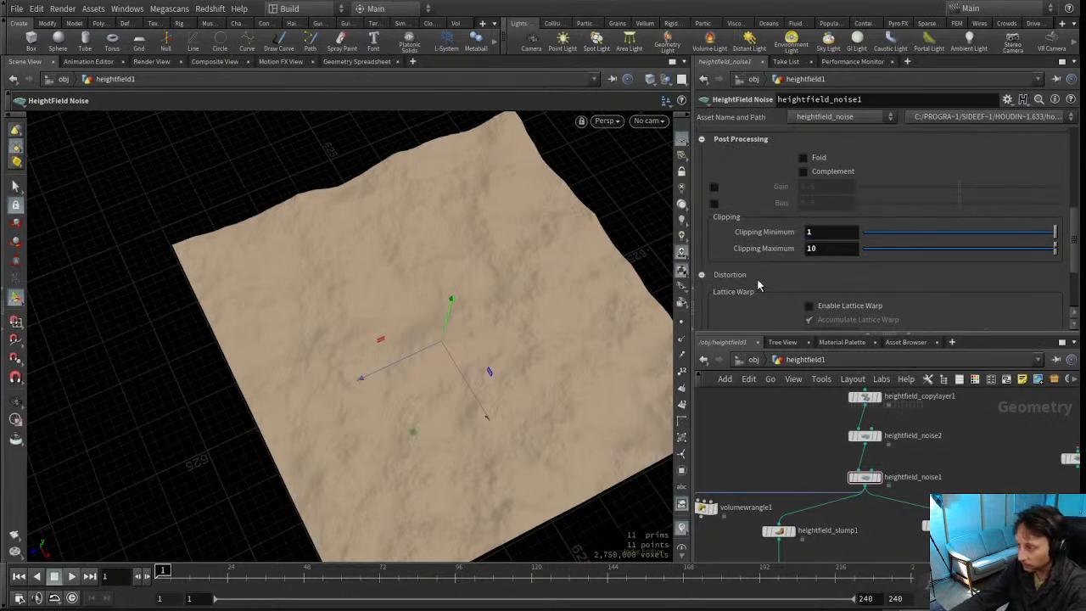
# Raise the amplitude of the heightfield_noise1 sand noise to 372
pyautogui.scroll(-3, 763, 284)
pyautogui.scroll(5, 768, 280)
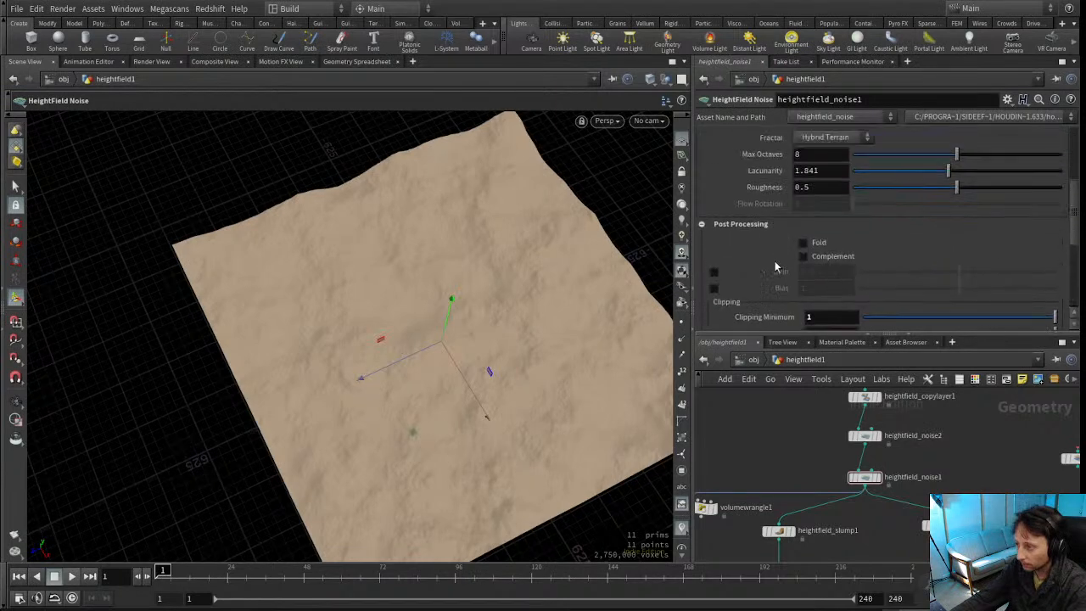
pyautogui.scroll(2, 798, 229)
pyautogui.moveTo(855, 205); pyautogui.dragTo(889, 205)
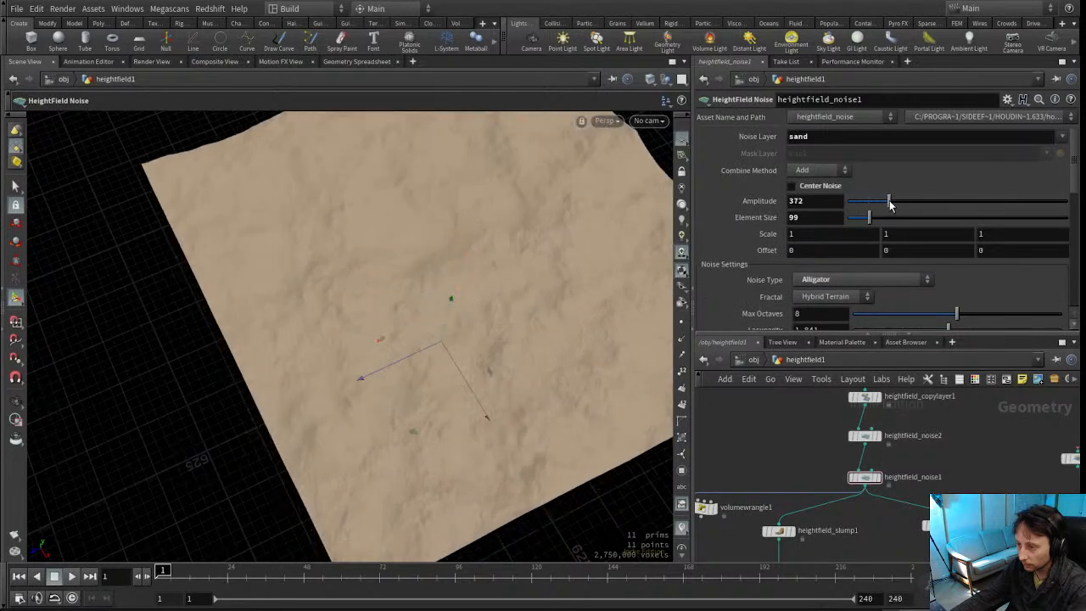
# Undo the recent amplitude changes on the heightfield_noise1 sand noise and look over its clipping settings
pyautogui.keyDown('ctrl'); pyautogui.middleClick(753, 199); pyautogui.keyUp('ctrl')
pyautogui.hotkey('ctrl', 'z')
pyautogui.hotkey('ctrl', 'z')
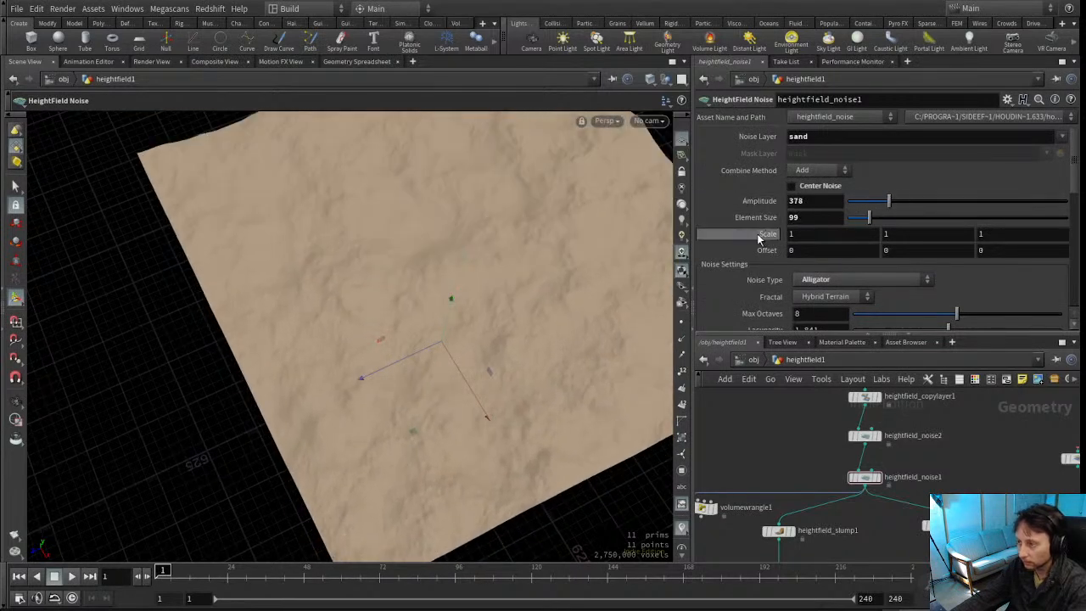
pyautogui.moveTo(1078, 169); pyautogui.dragTo(1063, 325)
pyautogui.scroll(10, 836, 301)
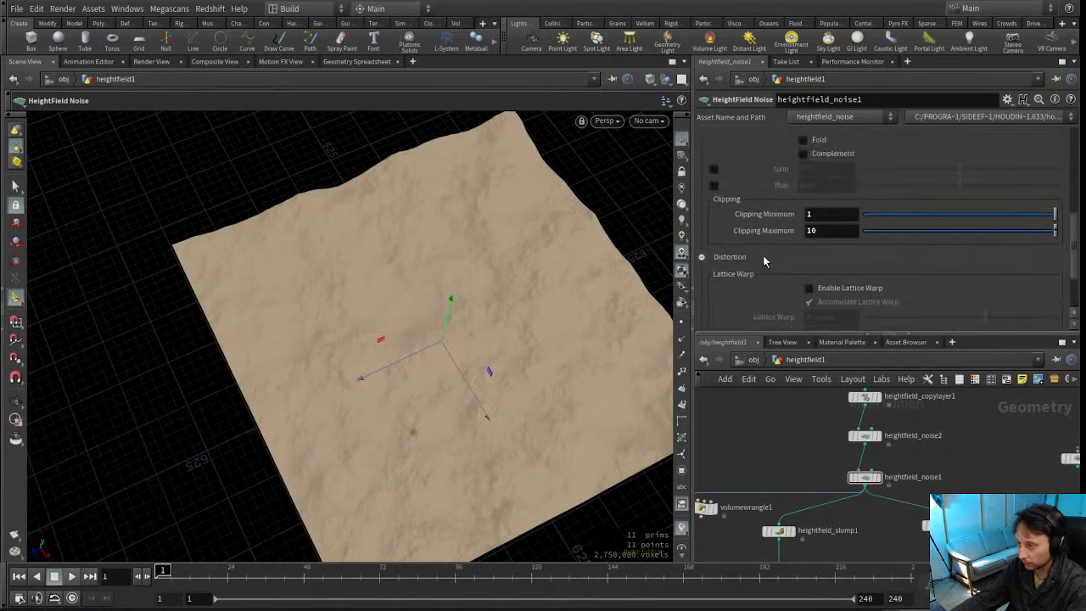
# Try an amplitude of 50 on the heightfield_noise1 sand noise, and settle on an amplitude of 30
pyautogui.click(809, 201)
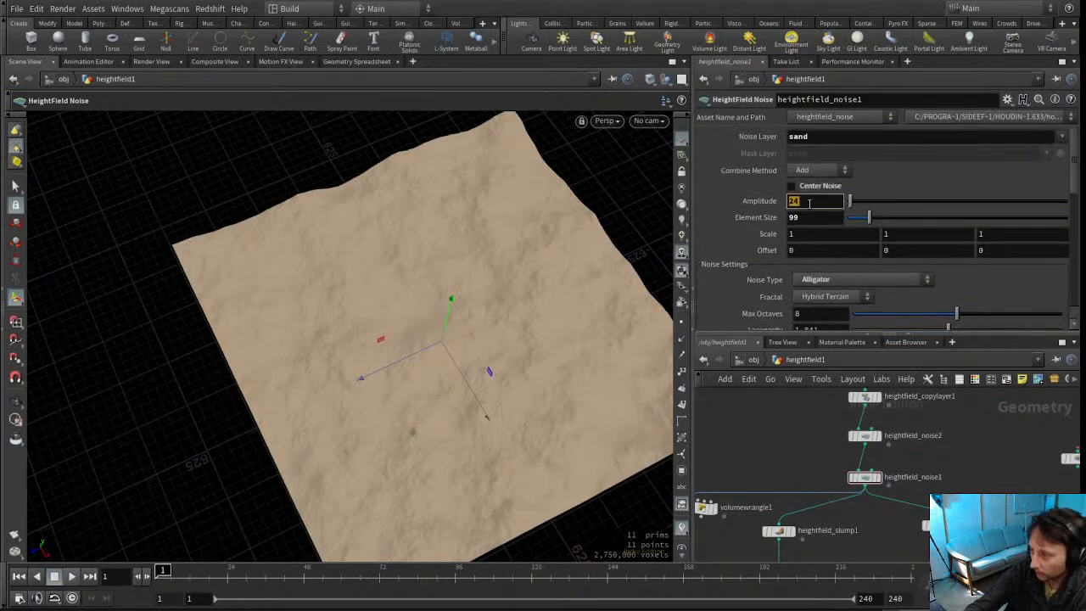
pyautogui.write('50')
pyautogui.press('Return')
pyautogui.click(809, 202)
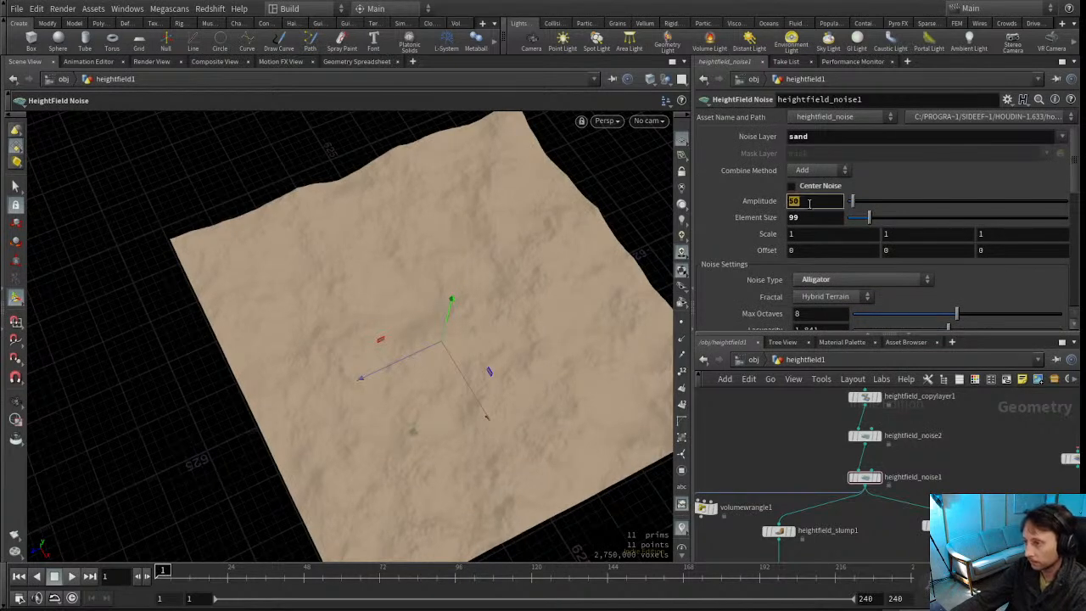
pyautogui.write('30')
pyautogui.press('Return')
# Set the sand noise's Clipping Minimum to 0.1 and restore its Clipping Maximum to the default 1
pyautogui.moveTo(1073, 151); pyautogui.dragTo(1076, 245)
pyautogui.click(815, 175)
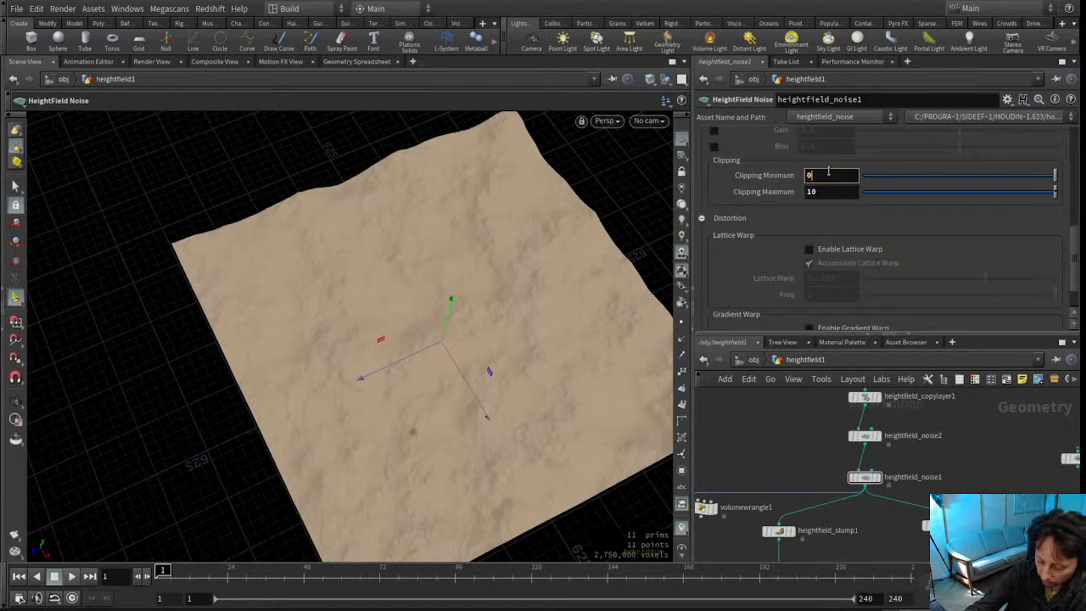
pyautogui.write('0.1')
pyautogui.press('Return')
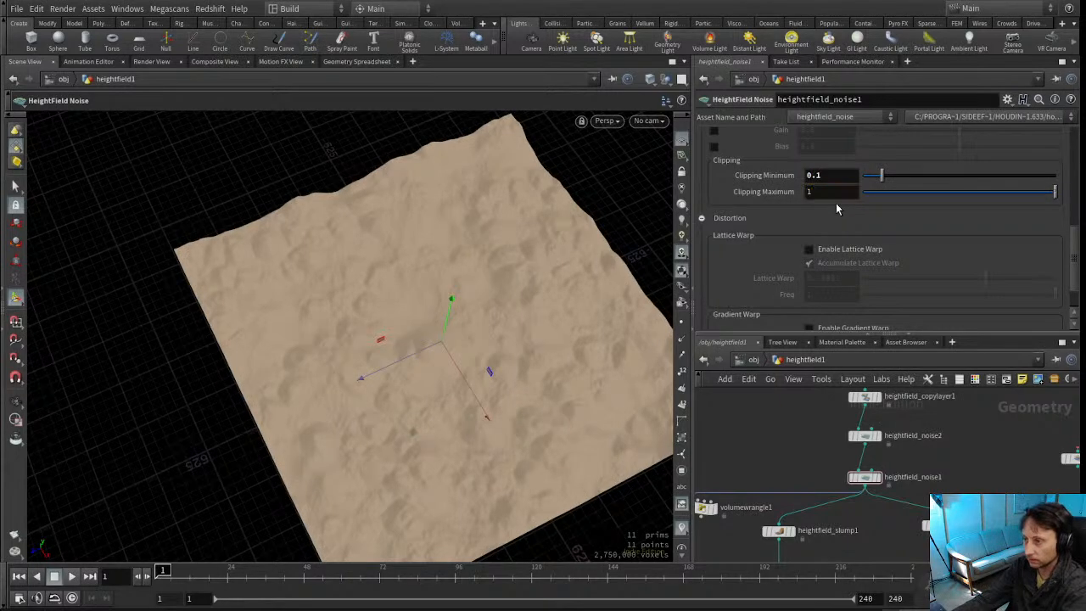
# Play the dune simulation, examine the sand surface from several angles, and return to frame 1
pyautogui.keyDown('alt'); pyautogui.moveTo(448, 395); pyautogui.dragTo(518, 476); pyautogui.keyUp('alt')
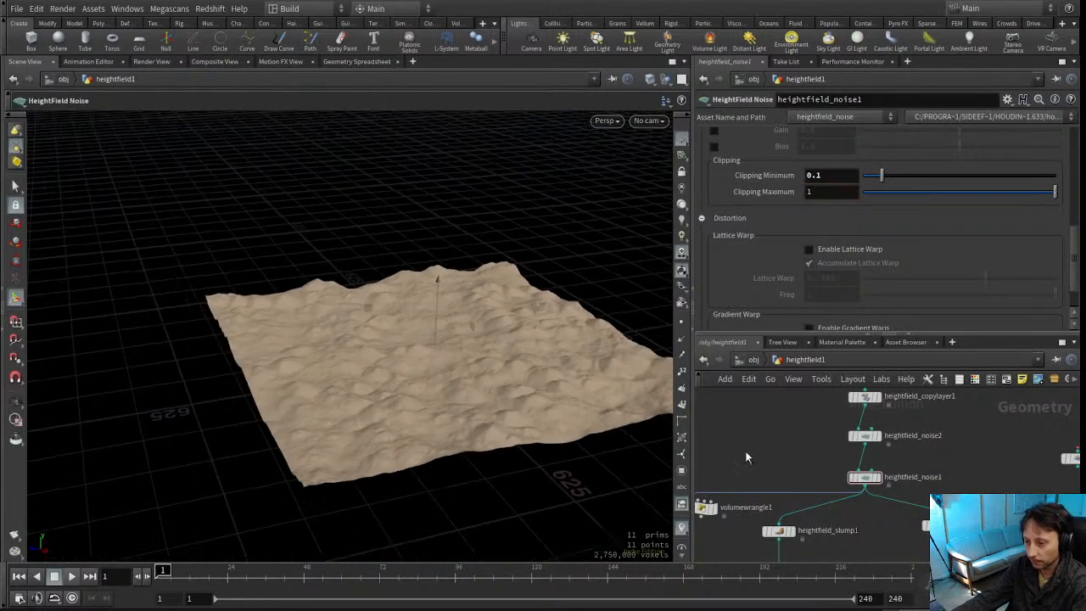
pyautogui.moveTo(810, 464); pyautogui.dragTo(761, 346, button='middle')
pyautogui.moveTo(857, 455); pyautogui.dragTo(834, 487, button='middle')
pyautogui.click(73, 582)
pyautogui.moveTo(400, 315); pyautogui.dragTo(393, 381)
pyautogui.moveTo(422, 362); pyautogui.dragTo(515, 291, button='right')
pyautogui.moveTo(516, 291); pyautogui.dragTo(393, 382)
pyautogui.moveTo(432, 383); pyautogui.dragTo(348, 349, button='right')
pyautogui.moveTo(413, 361); pyautogui.dragTo(354, 413)
pyautogui.click(19, 576)
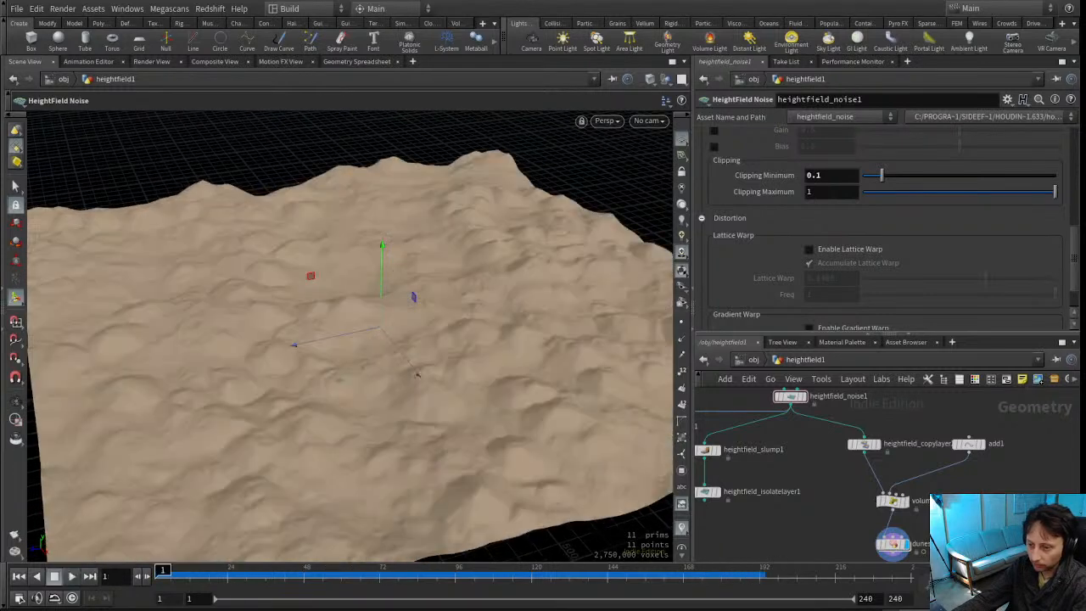
# Set the Grid Spacing of the heightfield1 node to 1 to refine the terrain resolution
pyautogui.moveTo(818, 459); pyautogui.dragTo(851, 551, button='middle')
pyautogui.moveTo(762, 395); pyautogui.dragTo(788, 461, button='middle')
pyautogui.moveTo(801, 421); pyautogui.dragTo(907, 452)
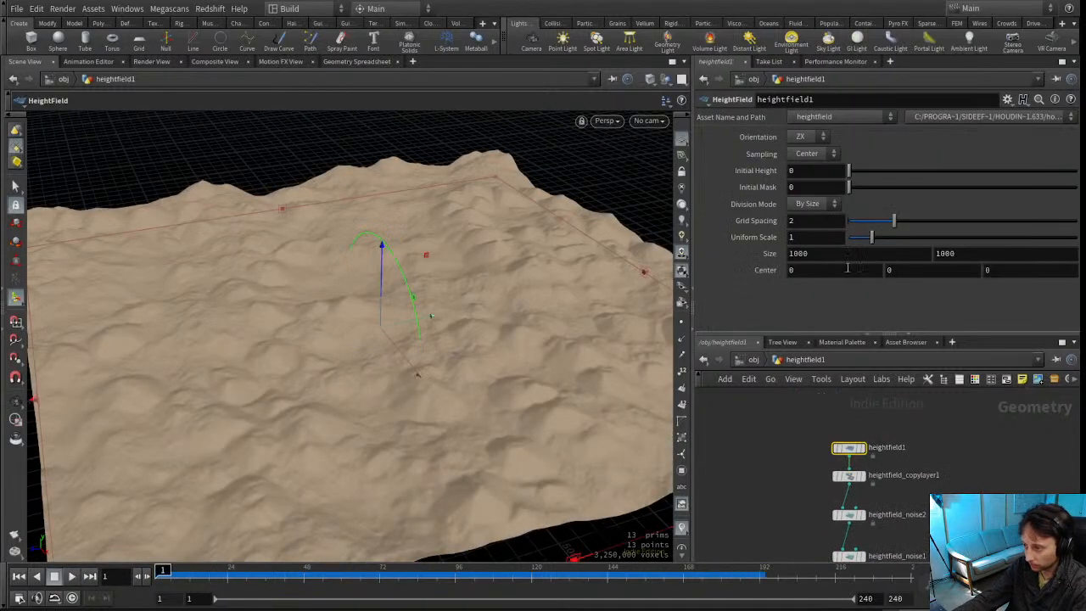
pyautogui.moveTo(306, 284); pyautogui.dragTo(392, 429)
pyautogui.press('Escape')
pyautogui.moveTo(480, 413); pyautogui.dragTo(386, 381)
pyautogui.moveTo(480, 482); pyautogui.dragTo(485, 458)
pyautogui.doubleClick(827, 227)
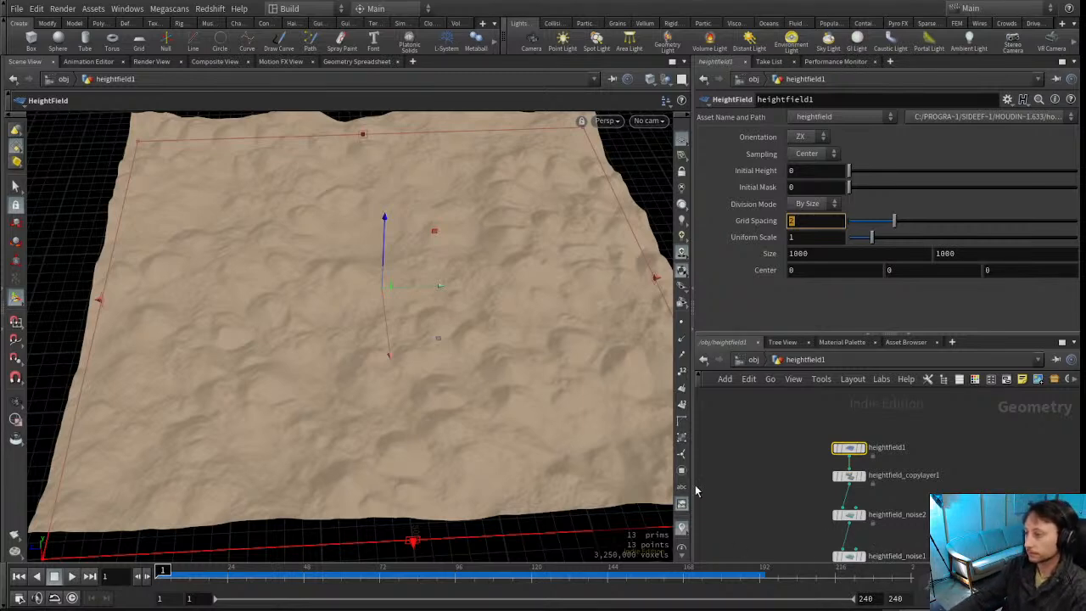
pyautogui.press('Return')
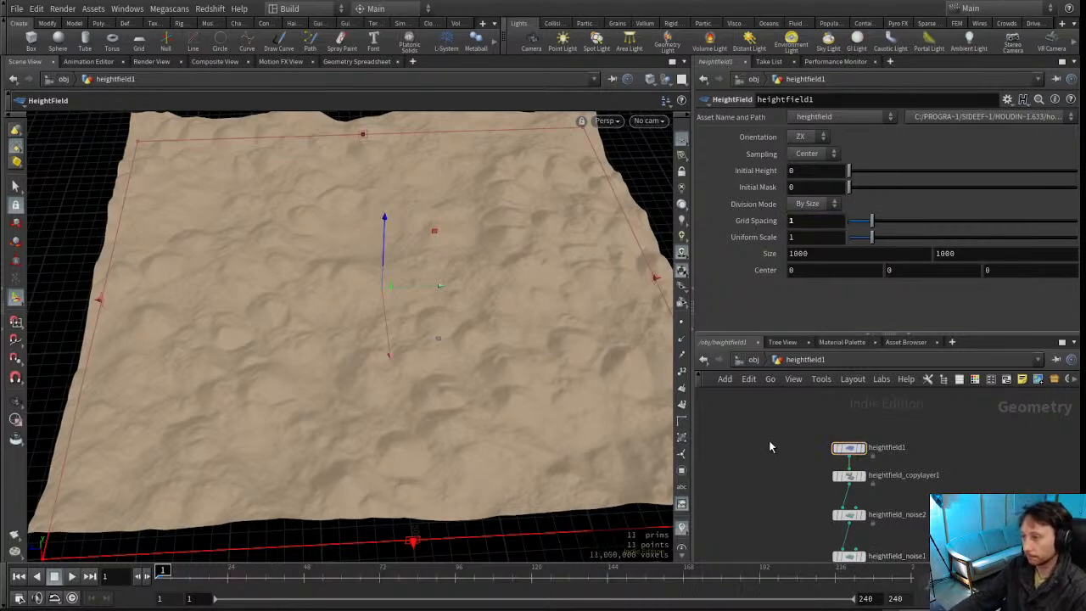
# Set the Grain Height Ratio of the dunesolver1 node to 0.2
pyautogui.scroll(-5, 776, 429)
pyautogui.keyDown('alt'); pyautogui.moveTo(416, 373); pyautogui.dragTo(475, 283); pyautogui.keyUp('alt')
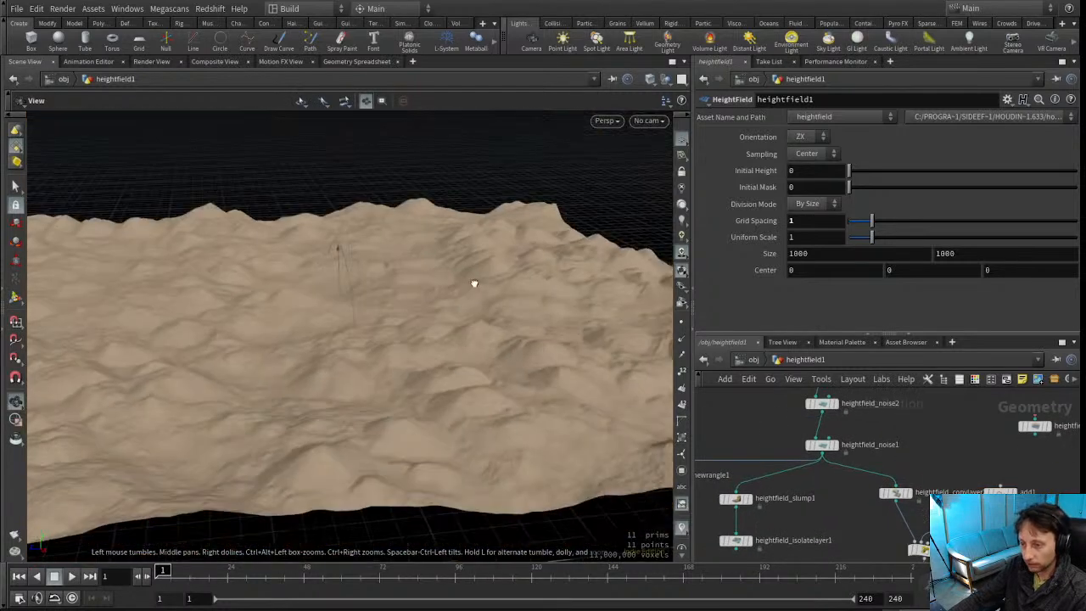
pyautogui.moveTo(858, 537); pyautogui.dragTo(857, 446, button='middle')
pyautogui.moveTo(880, 500); pyautogui.dragTo(846, 472, button='middle')
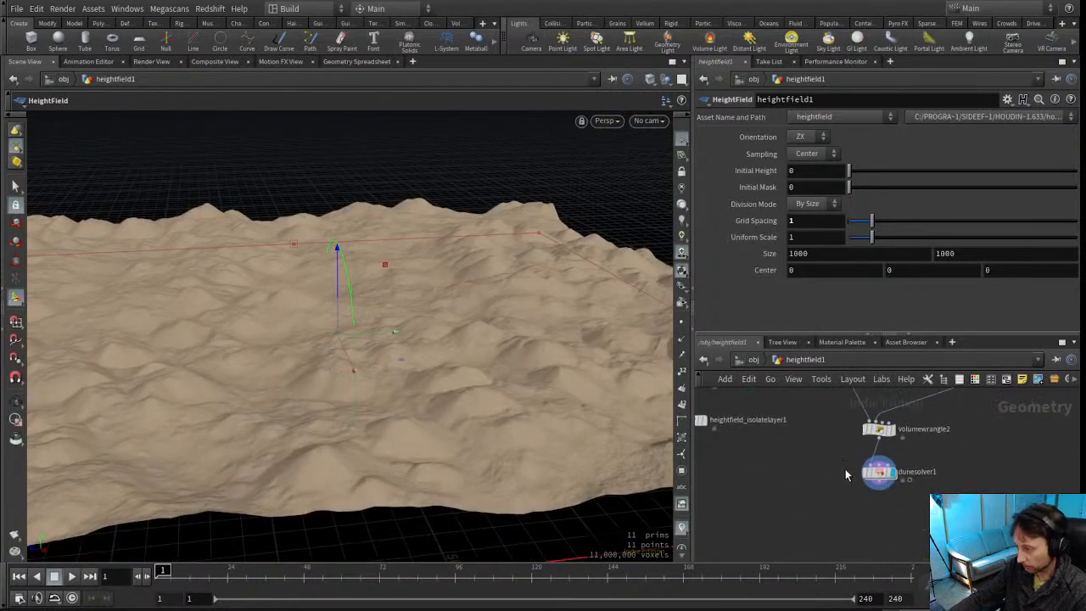
pyautogui.click(877, 472)
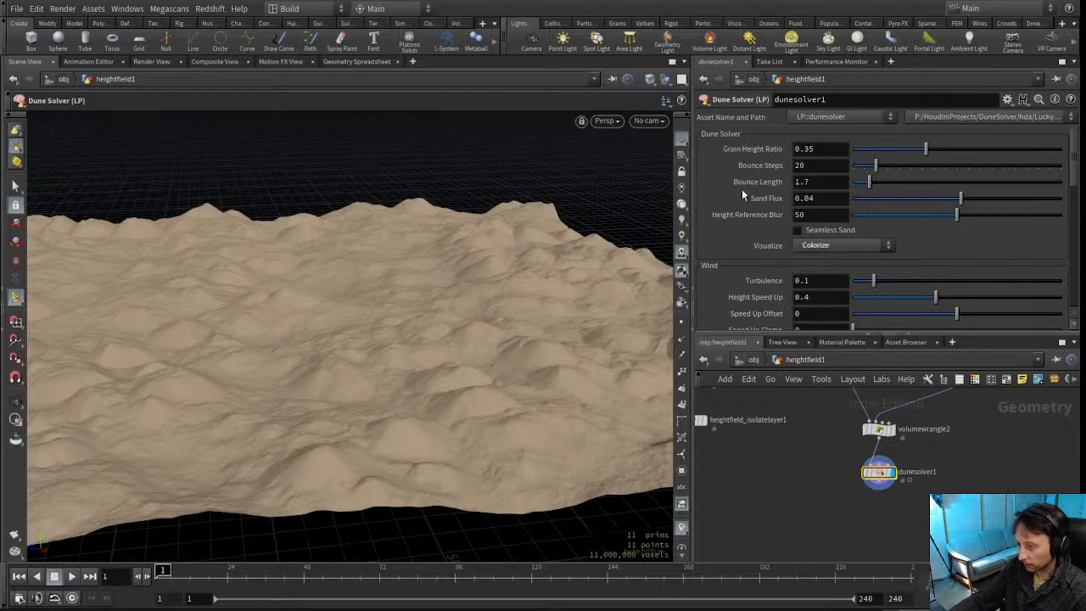
pyautogui.keyDown('alt'); pyautogui.moveTo(293, 369); pyautogui.dragTo(467, 309); pyautogui.keyUp('alt')
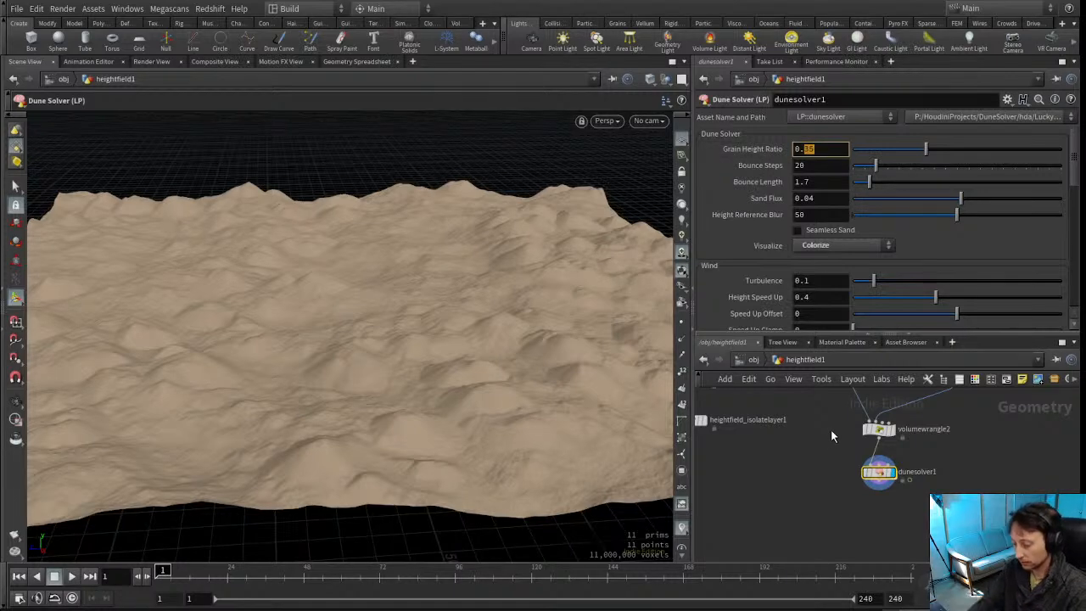
pyautogui.write('2')
pyautogui.press('Return')
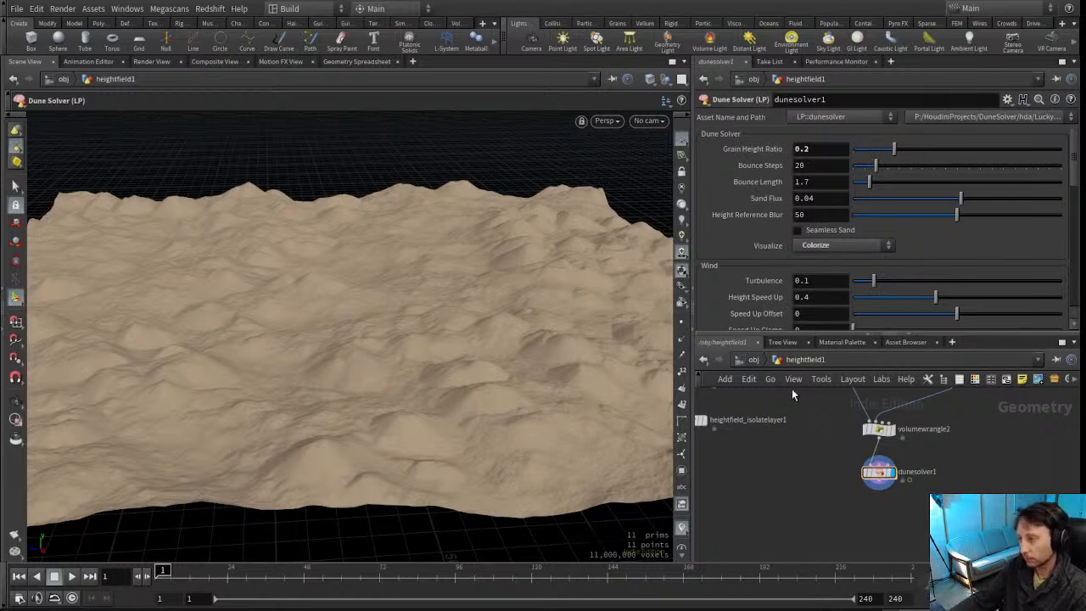
# Play the simulation with the reduced Grain Height Ratio, examine the forming dunes, and return to frame 1
pyautogui.moveTo(398, 316)
pyautogui.keyDown('alt'); pyautogui.mouseDown()
pyautogui.moveTo(354, 363)
pyautogui.moveTo(368, 331)
pyautogui.moveTo(388, 333)
pyautogui.mouseUp(); pyautogui.keyUp('alt')
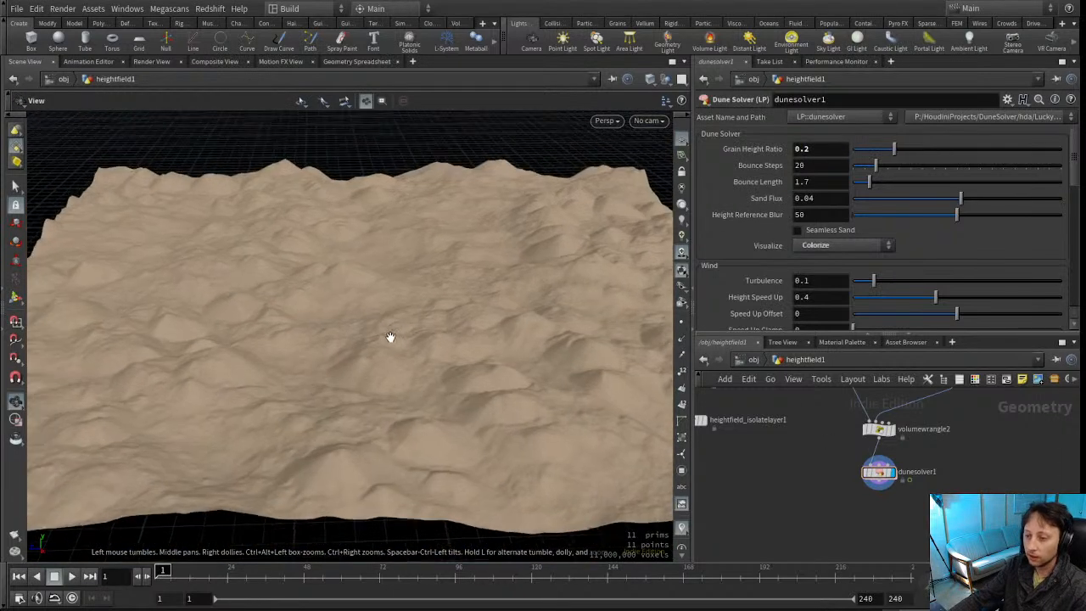
pyautogui.click(71, 577)
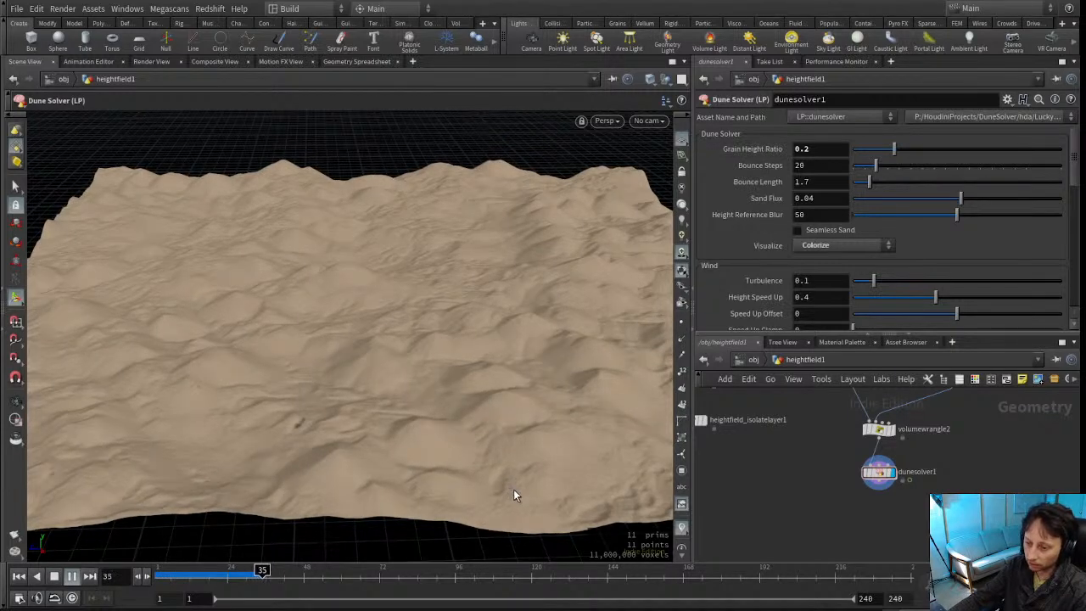
pyautogui.keyDown('alt'); pyautogui.moveTo(351, 410); pyautogui.dragTo(565, 407); pyautogui.keyUp('alt')
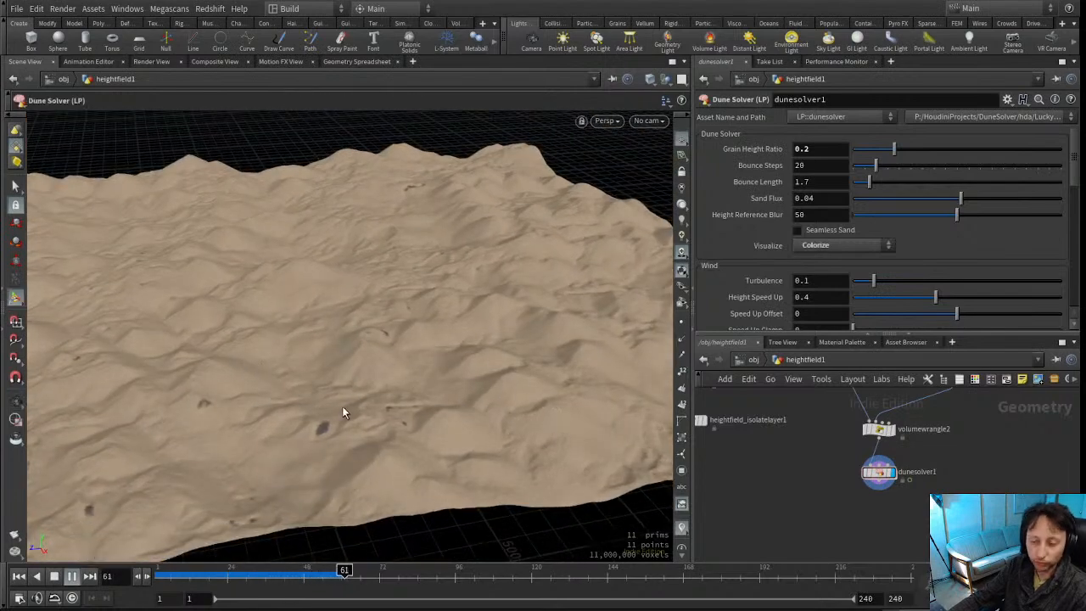
pyautogui.moveTo(339, 401)
pyautogui.keyDown('alt'); pyautogui.mouseDown()
pyautogui.moveTo(396, 371)
pyautogui.moveTo(355, 387)
pyautogui.mouseUp(); pyautogui.keyUp('alt')
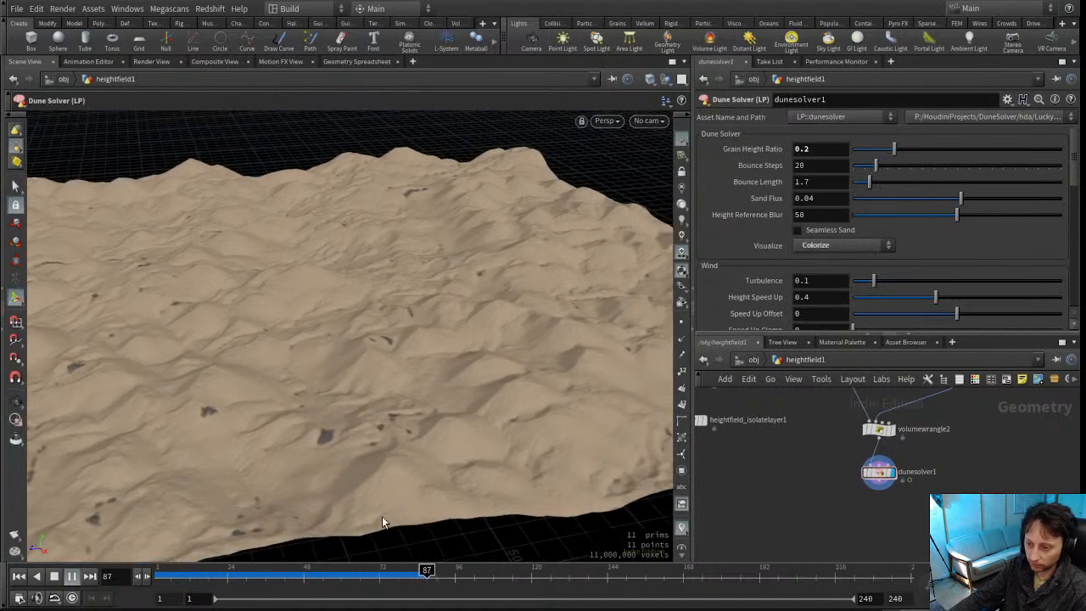
pyautogui.moveTo(367, 577); pyautogui.dragTo(158, 573)
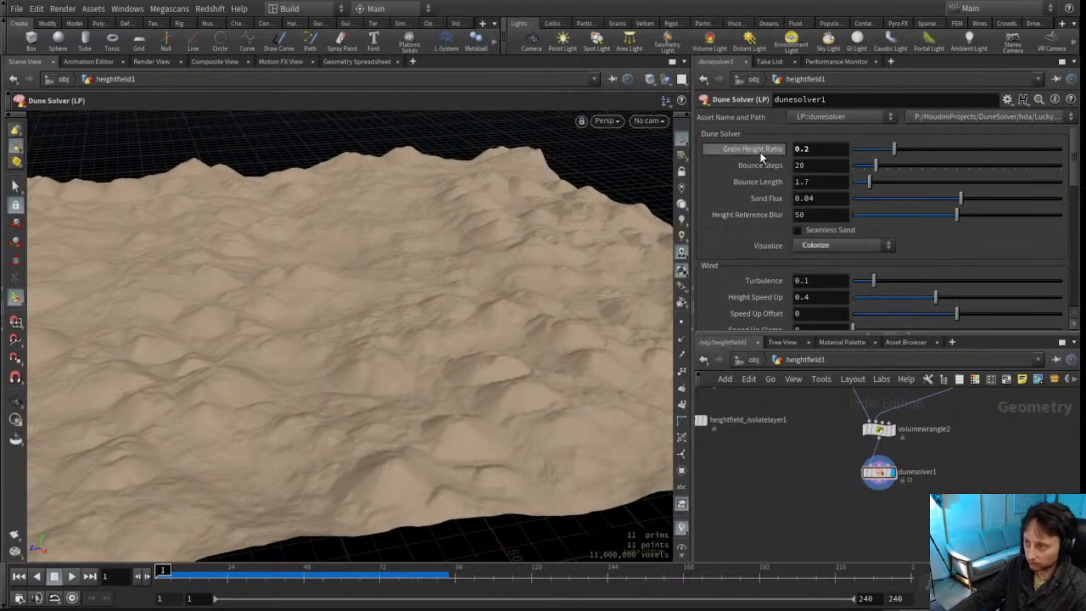
# Restore dunesolver1's Grain Height Ratio to the default 0.35 and play the simulation while examining the dunes
pyautogui.click(72, 577)
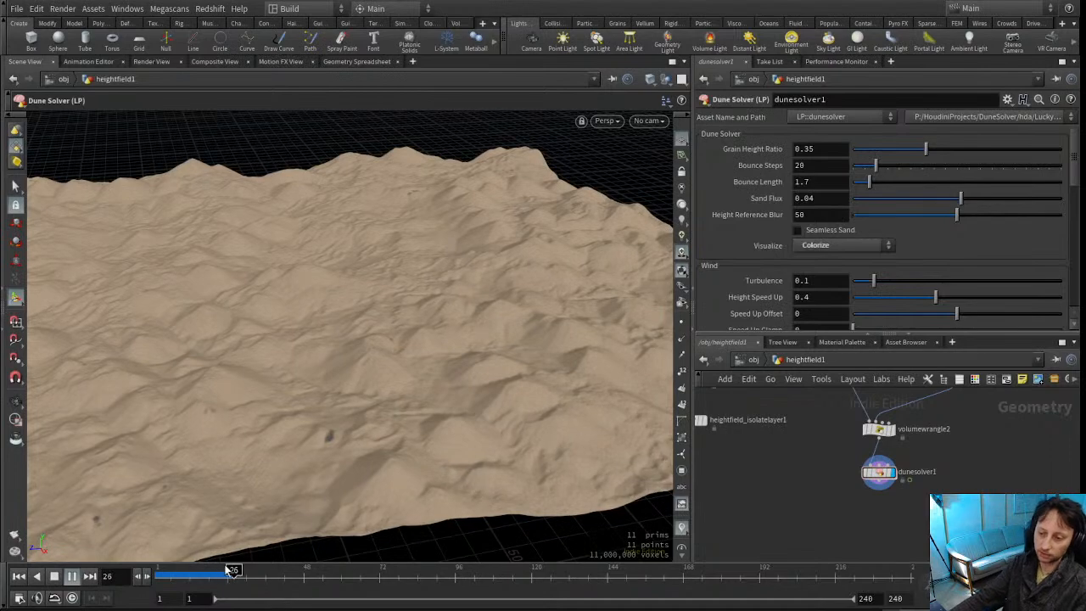
pyautogui.keyDown('alt'); pyautogui.moveTo(414, 325); pyautogui.dragTo(335, 333); pyautogui.keyUp('alt')
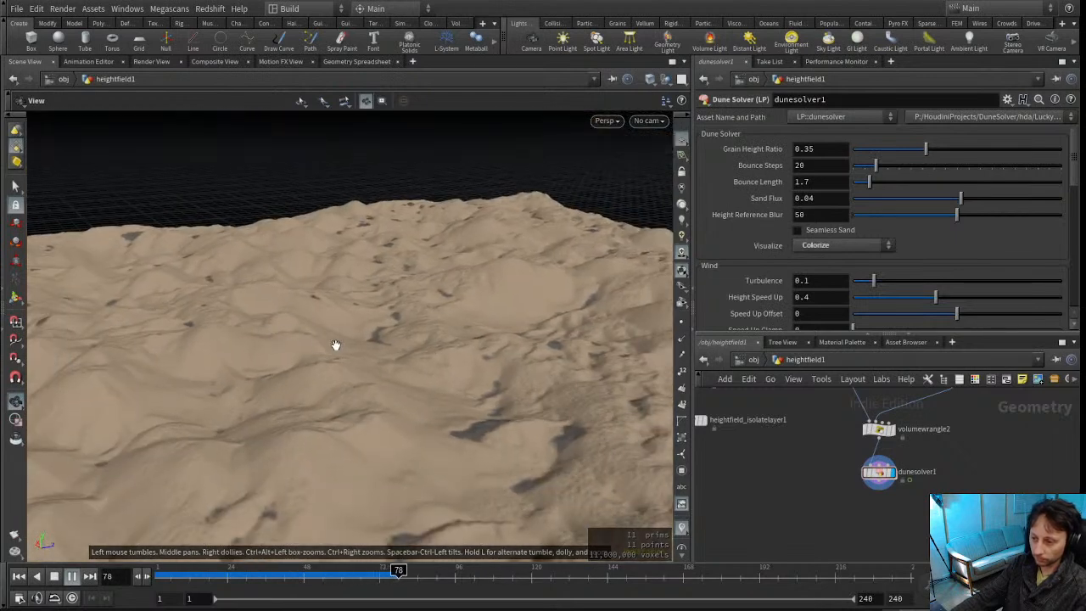
pyautogui.keyDown('alt'); pyautogui.moveTo(311, 340); pyautogui.dragTo(225, 330); pyautogui.keyUp('alt')
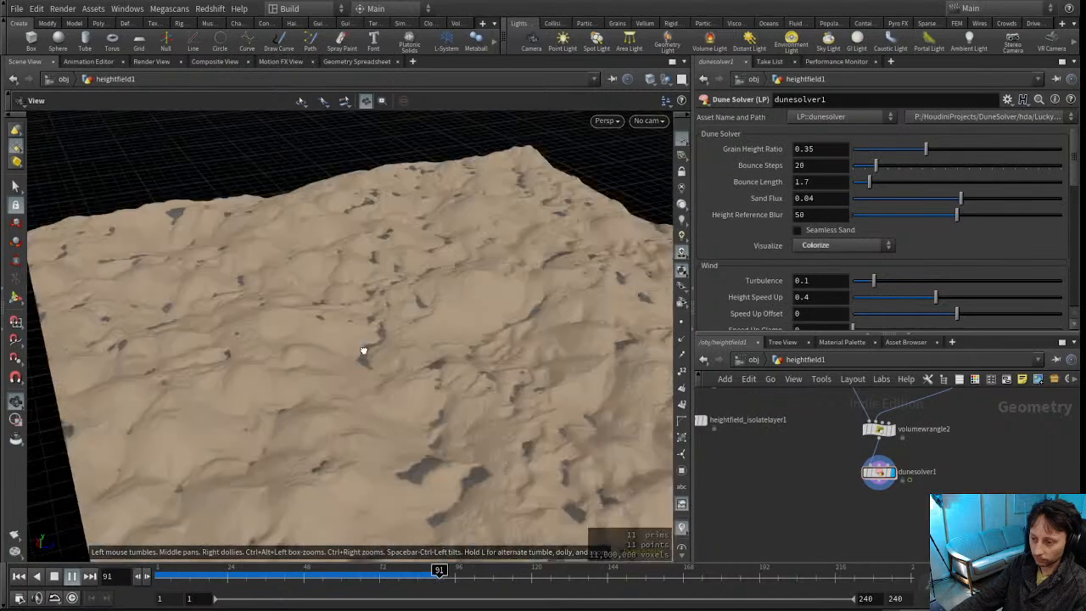
pyautogui.scroll(2, 364, 350)
pyautogui.moveTo(387, 359); pyautogui.dragTo(341, 296)
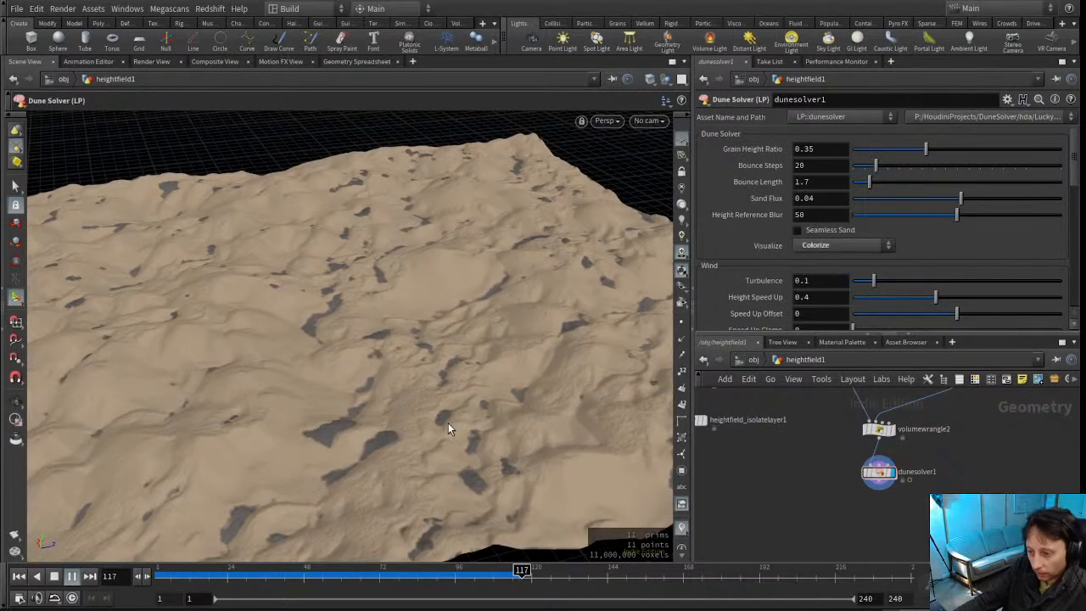
# Stop the simulation at frame 111 and examine the sand and bedrock surface up close
pyautogui.moveTo(454, 569); pyautogui.dragTo(499, 567)
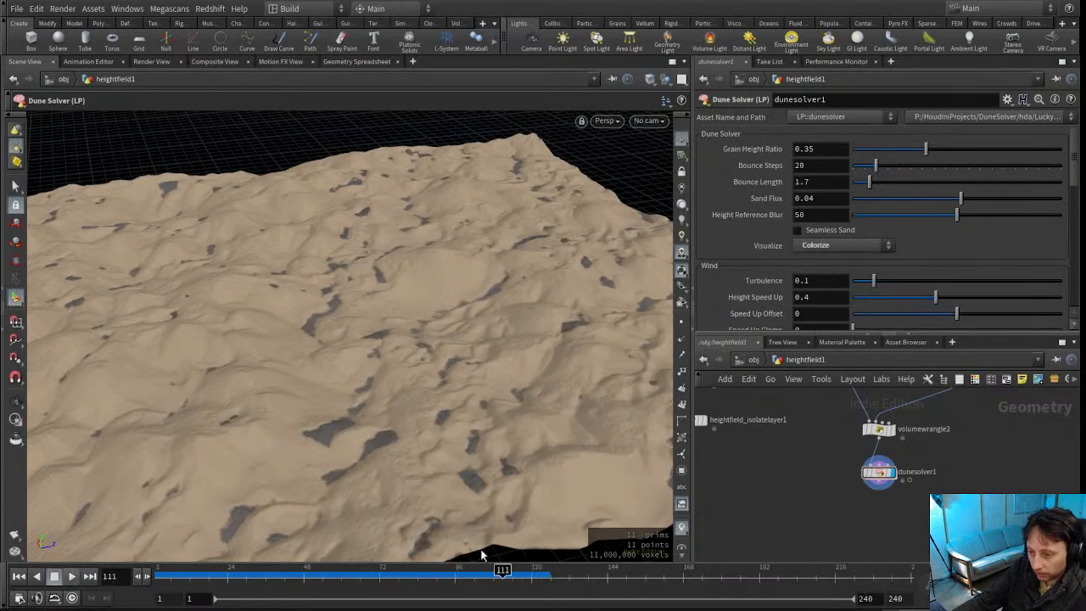
pyautogui.keyDown('alt'); pyautogui.moveTo(381, 439); pyautogui.dragTo(466, 432, button='right'); pyautogui.keyUp('alt')
pyautogui.keyDown('alt'); pyautogui.moveTo(466, 432); pyautogui.dragTo(469, 365); pyautogui.keyUp('alt')
pyautogui.keyDown('alt'); pyautogui.moveTo(402, 389); pyautogui.dragTo(458, 409); pyautogui.keyUp('alt')
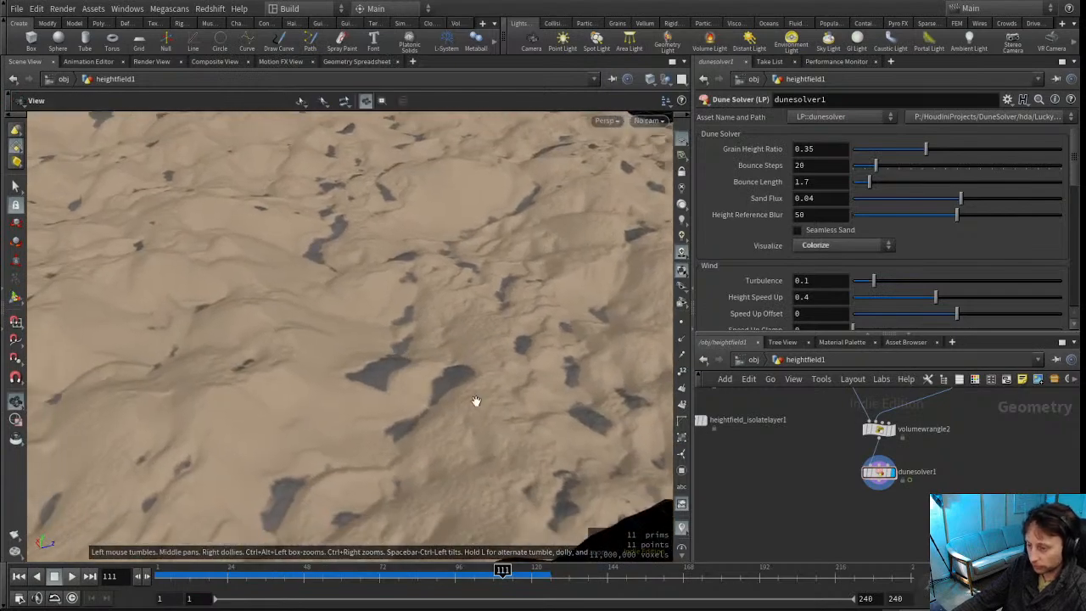
pyautogui.keyDown('alt'); pyautogui.moveTo(495, 378); pyautogui.dragTo(467, 413); pyautogui.keyUp('alt')
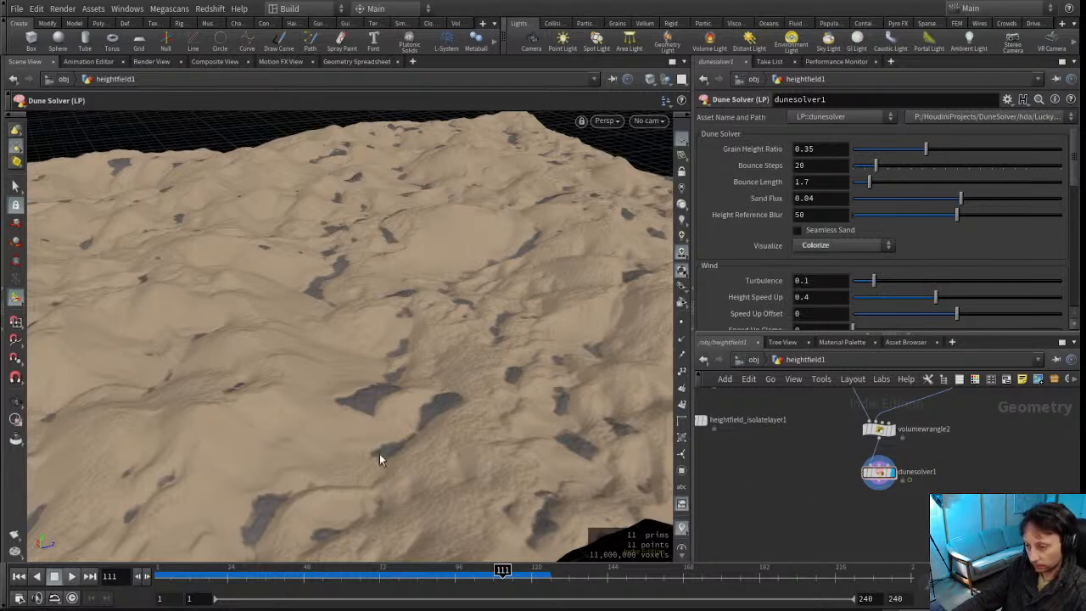
# Set dunesolver1's Grain Height Ratio back to 0.2 and replay the simulation from the first frame
pyautogui.click(830, 151)
pyautogui.write('2')
pyautogui.press('Return')
pyautogui.click(18, 577)
pyautogui.click(71, 577)
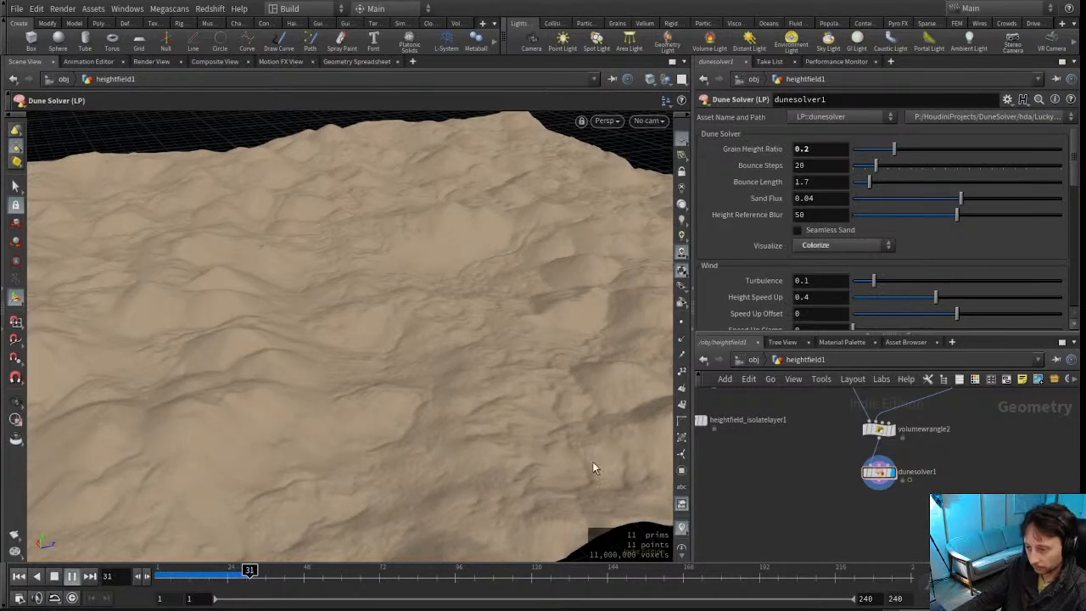
# Examine the dunes across the whole terrain as the simulation plays, and return to frame 1
pyautogui.moveTo(483, 427)
pyautogui.keyDown('alt'); pyautogui.mouseDown()
pyautogui.moveTo(461, 421)
pyautogui.moveTo(514, 388)
pyautogui.moveTo(479, 405)
pyautogui.mouseUp(); pyautogui.keyUp('alt')
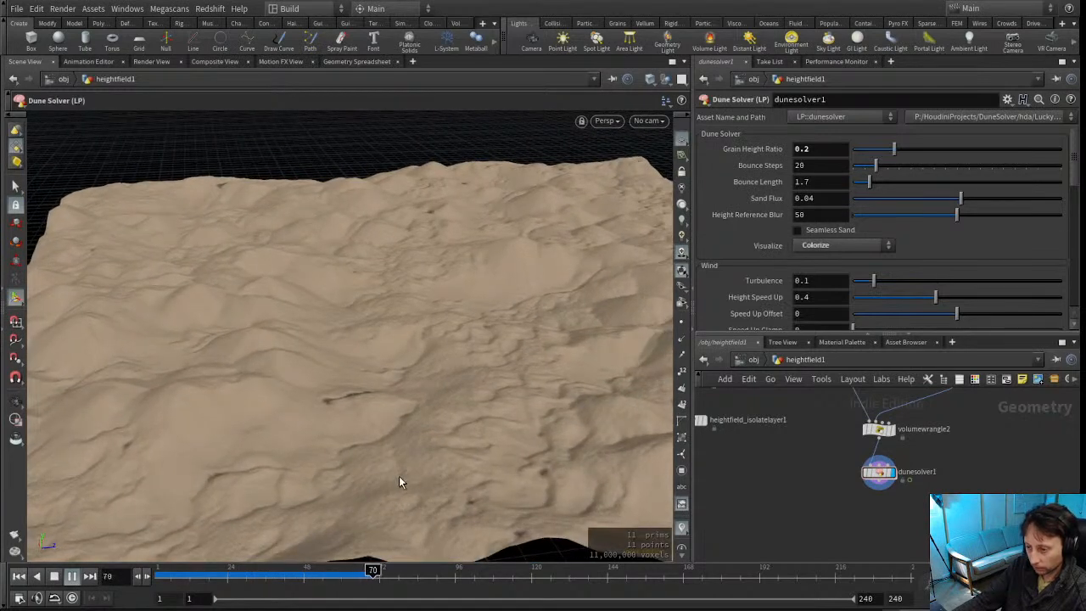
pyautogui.moveTo(340, 430)
pyautogui.keyDown('alt'); pyautogui.mouseDown()
pyautogui.moveTo(381, 439)
pyautogui.moveTo(337, 442)
pyautogui.mouseUp(); pyautogui.keyUp('alt')
pyautogui.keyDown('alt'); pyautogui.moveTo(337, 443); pyautogui.dragTo(342, 385, button='right'); pyautogui.keyUp('alt')
pyautogui.keyDown('alt'); pyautogui.moveTo(342, 385); pyautogui.dragTo(313, 383); pyautogui.keyUp('alt')
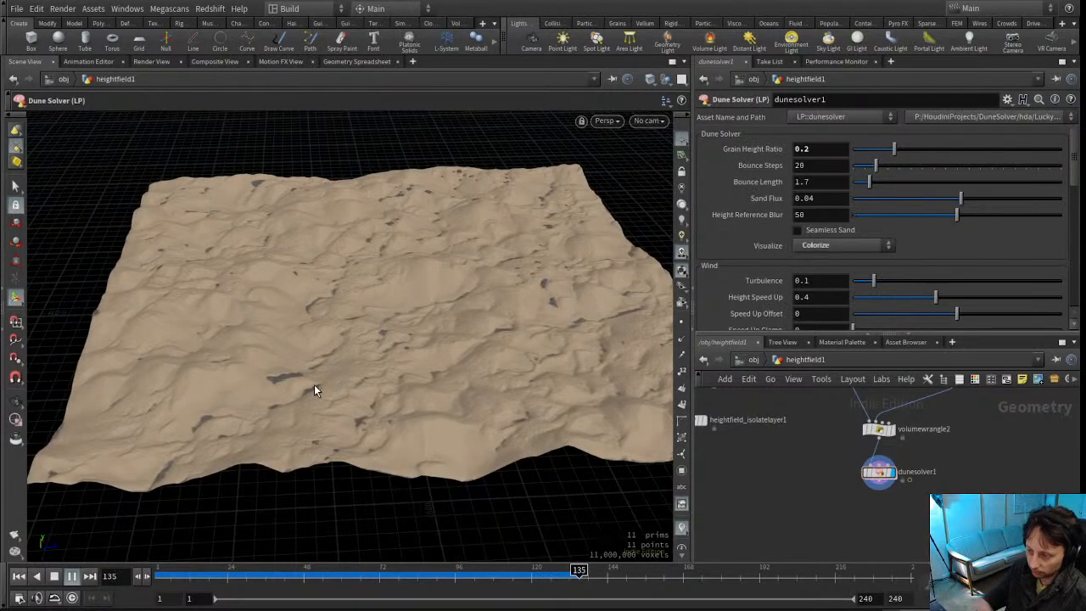
pyautogui.moveTo(345, 582); pyautogui.dragTo(48, 588)
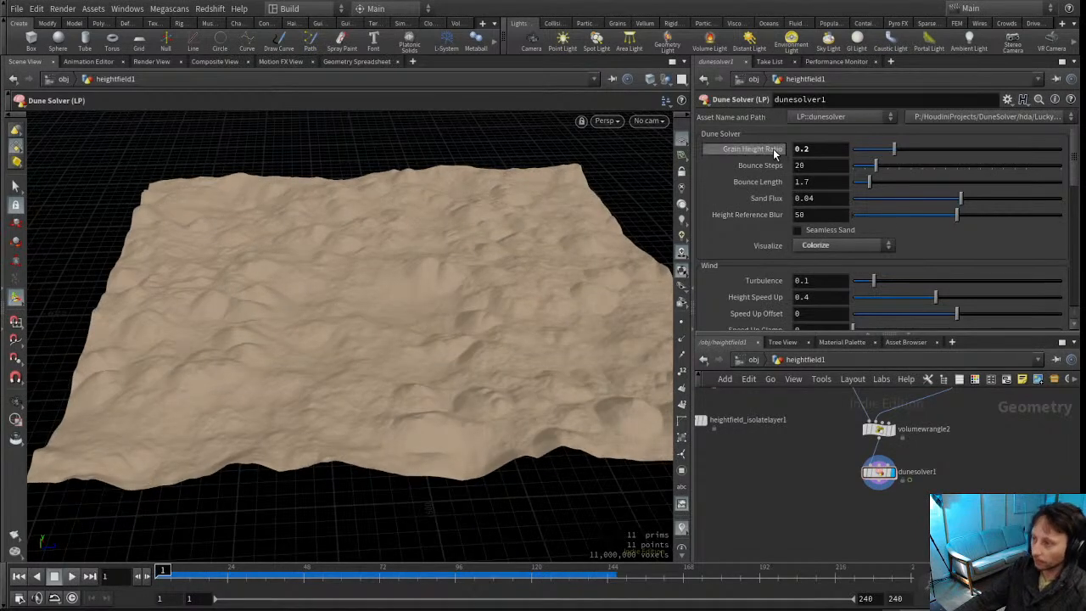
# Raise dunesolver1's Grain Height Ratio to 0.6 and play the simulation from frame 1
pyautogui.moveTo(772, 148); pyautogui.dragTo(811, 457)
pyautogui.keyDown('alt'); pyautogui.moveTo(361, 297); pyautogui.dragTo(504, 314); pyautogui.keyUp('alt')
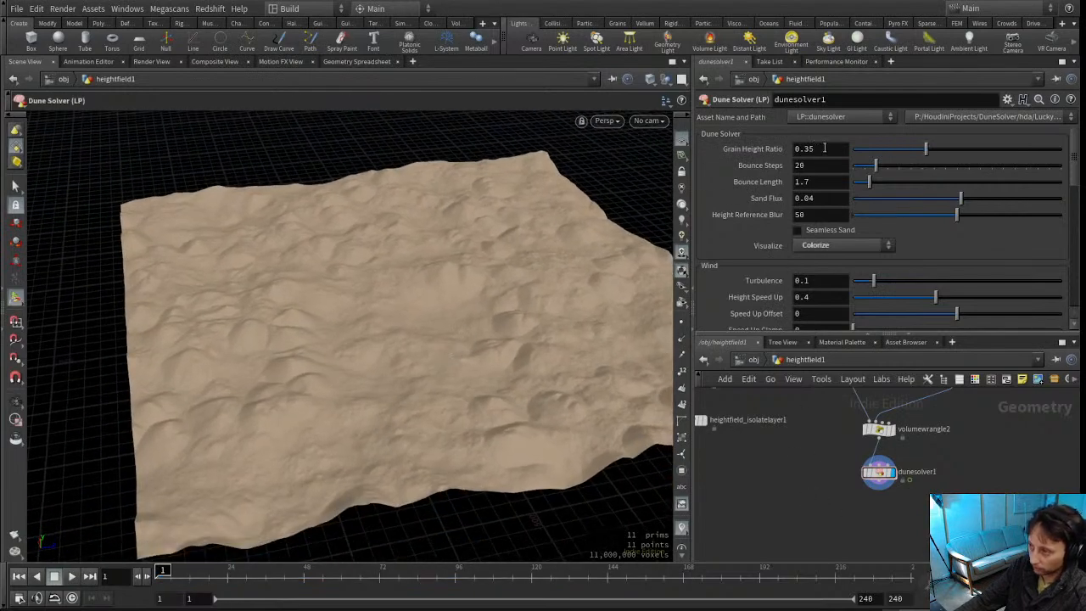
pyautogui.write('6')
pyautogui.press('Return')
pyautogui.moveTo(792, 496); pyautogui.dragTo(795, 449, button='middle')
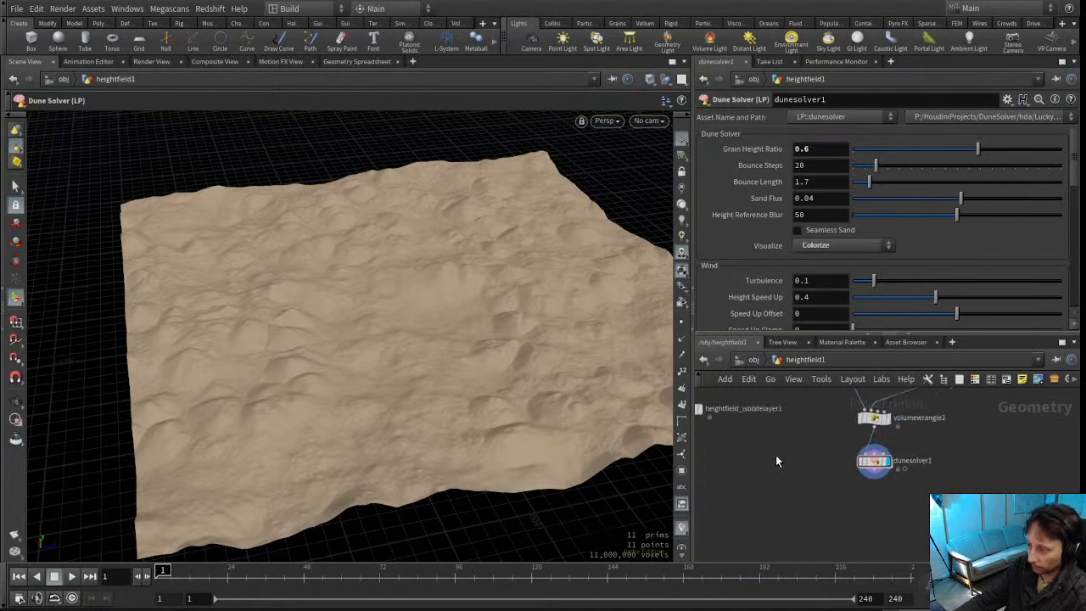
pyautogui.click(72, 578)
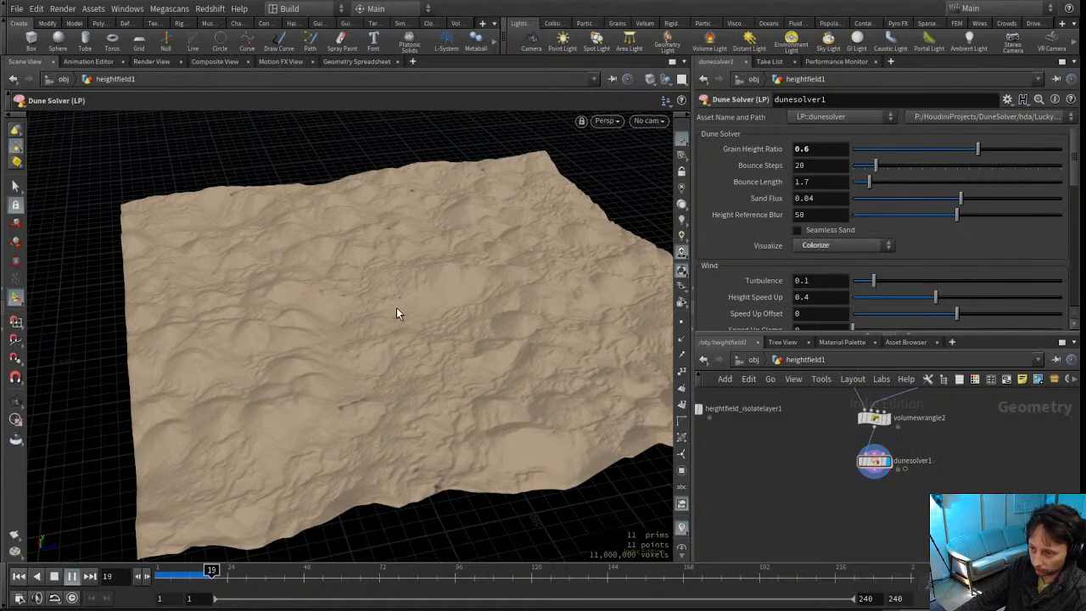
# Examine the dunes and exposed bedrock from several angles as the simulation plays, and stop it at frame 160
pyautogui.keyDown('alt'); pyautogui.moveTo(413, 328); pyautogui.dragTo(278, 459); pyautogui.keyUp('alt')
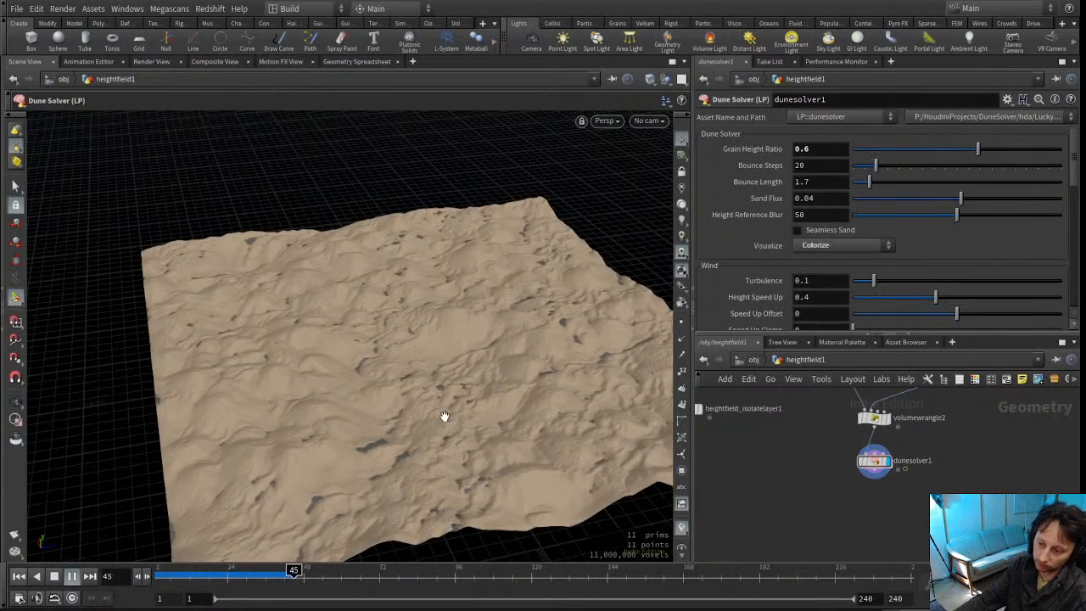
pyautogui.moveTo(368, 343); pyautogui.dragTo(234, 383)
pyautogui.moveTo(414, 412); pyautogui.dragTo(480, 343)
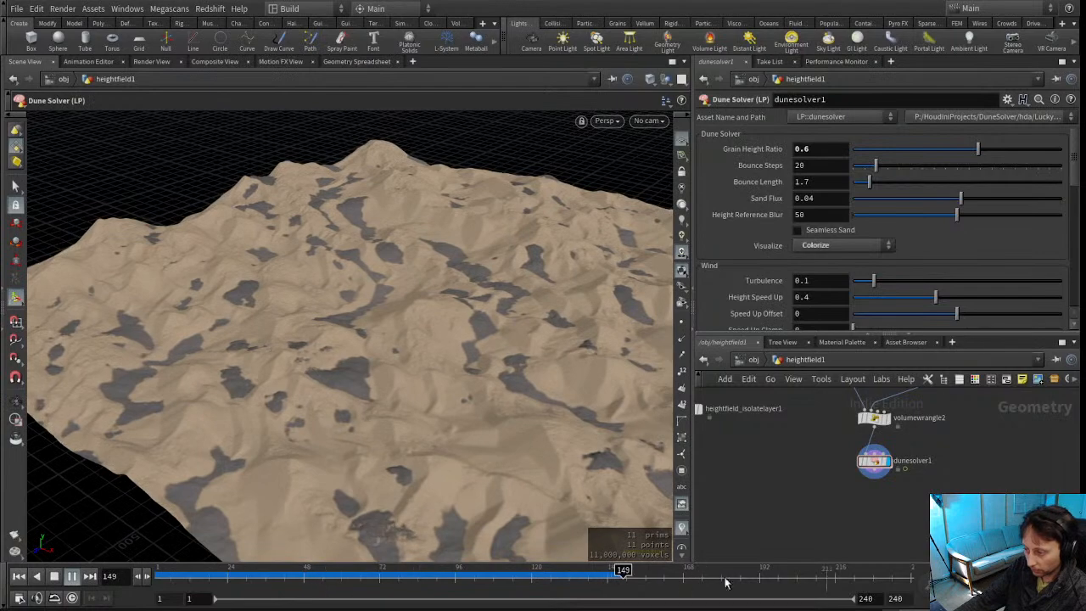
pyautogui.click(73, 577)
pyautogui.moveTo(365, 292); pyautogui.dragTo(312, 274)
# Add a Time Shift node below dunesolver1 and connect it to the solver's output
pyautogui.moveTo(840, 489); pyautogui.dragTo(852, 428, button='middle')
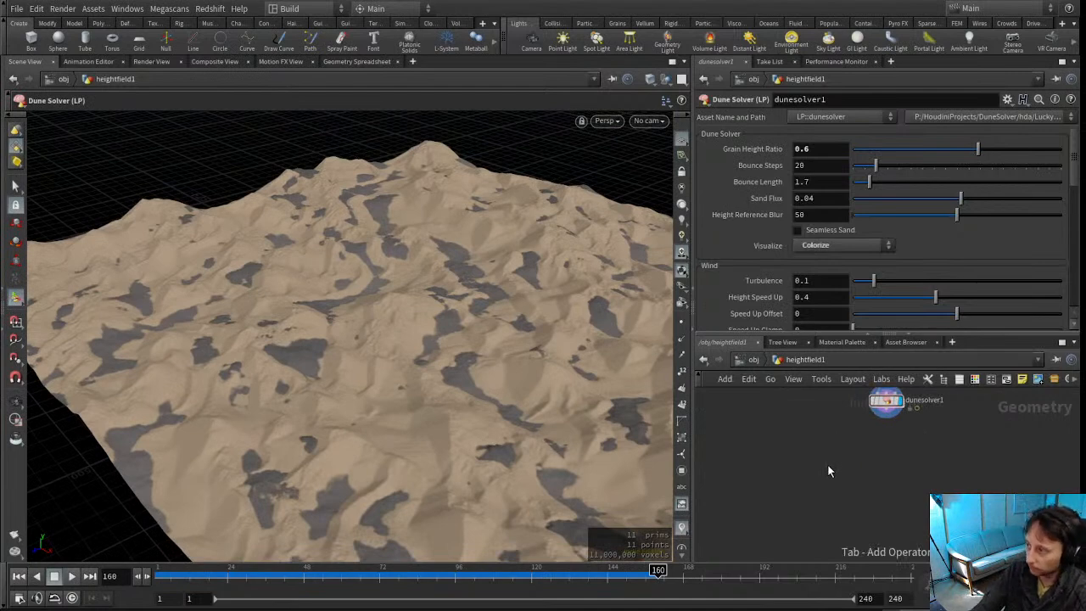
pyautogui.press('Return')
pyautogui.click(827, 464)
pyautogui.moveTo(807, 421); pyautogui.dragTo(793, 447, button='middle')
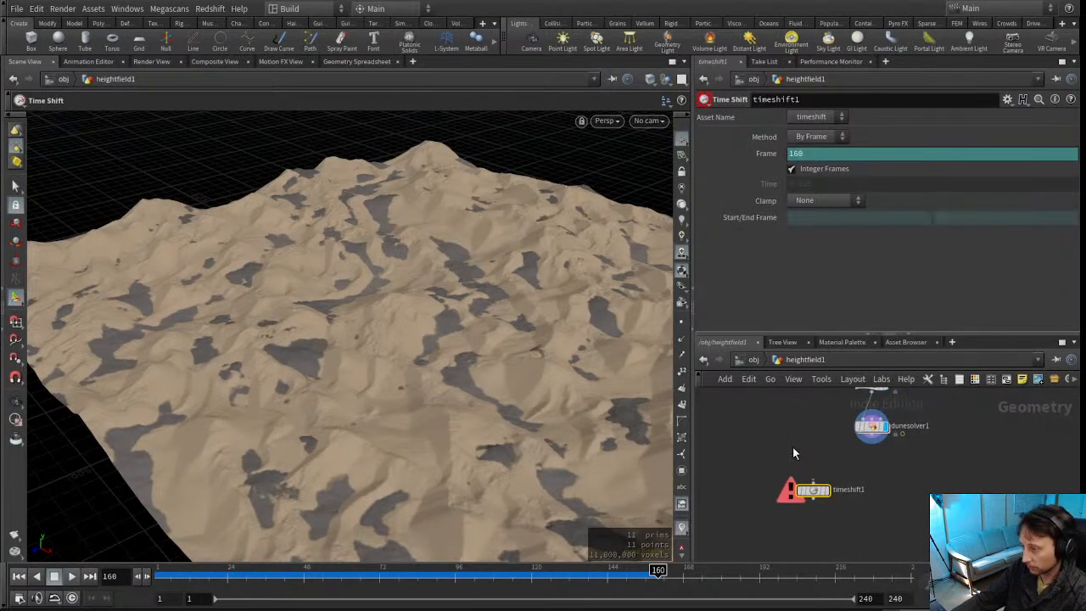
pyautogui.moveTo(849, 461); pyautogui.dragTo(867, 477)
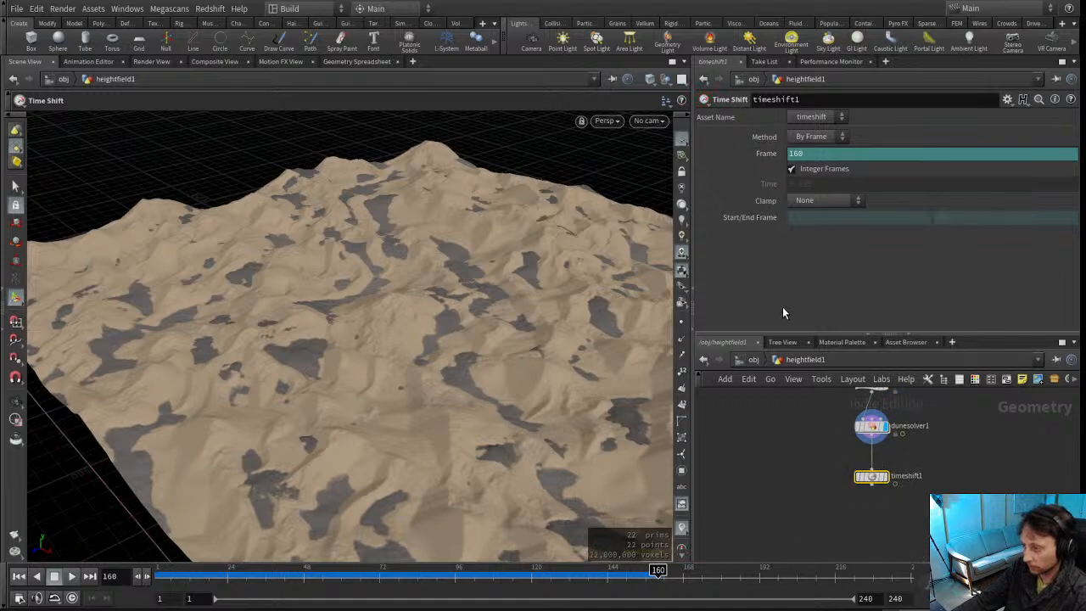
# Set timeshift1's Frame to 200, display its output and look over the frozen dune terrain
pyautogui.click(811, 154)
pyautogui.write('200')
pyautogui.press('Return')
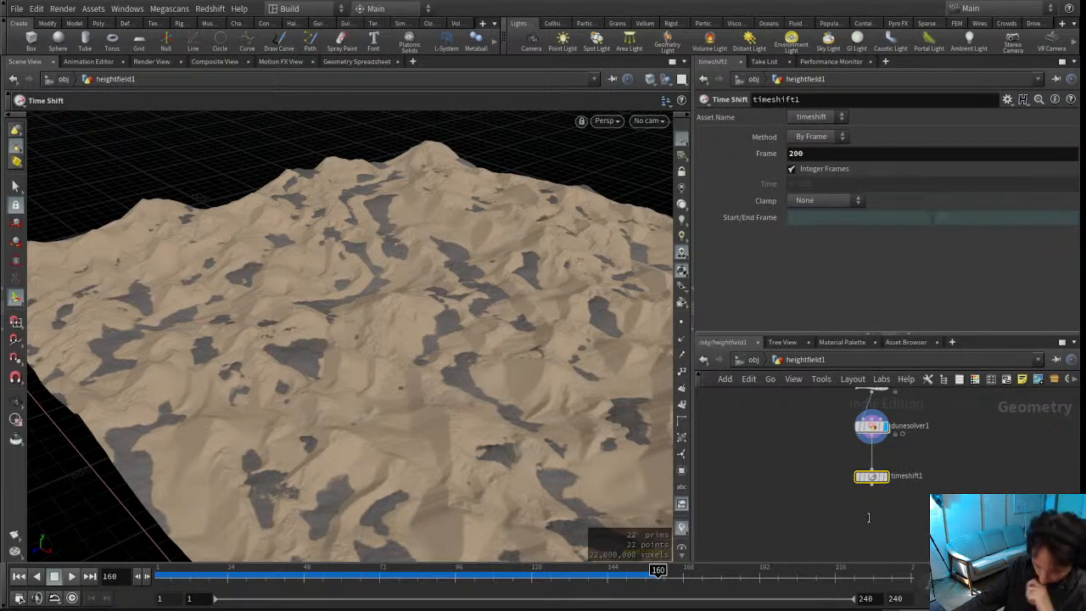
pyautogui.scroll(3, 871, 518)
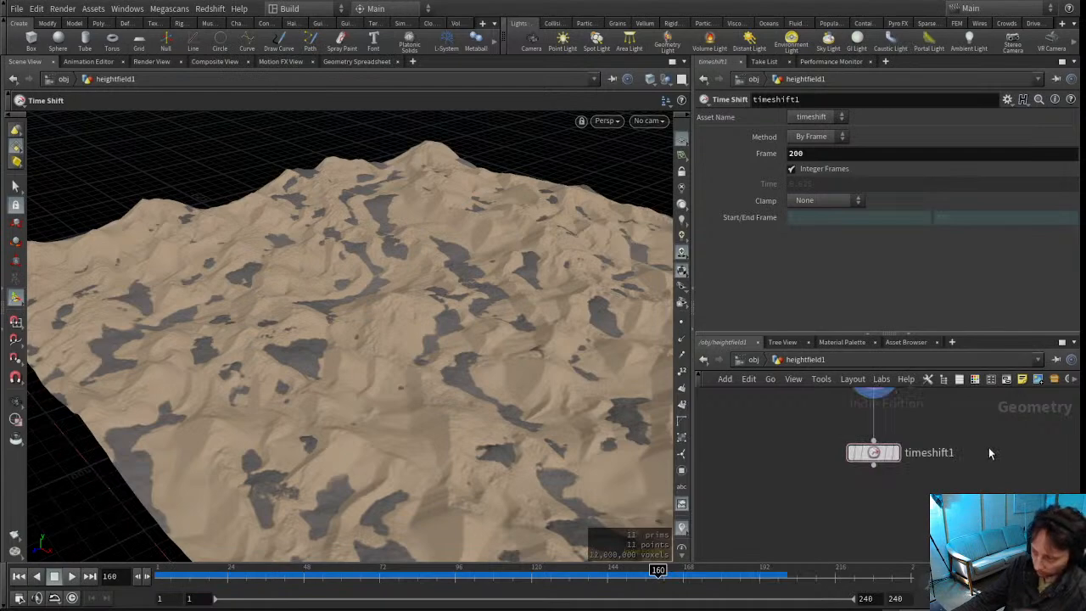
pyautogui.click(895, 453)
pyautogui.click(861, 454)
pyautogui.keyDown('alt'); pyautogui.moveTo(370, 289); pyautogui.dragTo(375, 317); pyautogui.keyUp('alt')
pyautogui.keyDown('alt'); pyautogui.moveTo(375, 317); pyautogui.dragTo(356, 264, button='right'); pyautogui.keyUp('alt')
pyautogui.keyDown('alt'); pyautogui.moveTo(356, 264); pyautogui.dragTo(518, 297); pyautogui.keyUp('alt')
# Add a second Dune Solver connected below timeshift1, return to frame 1 and display the new solver
pyautogui.moveTo(775, 492); pyautogui.dragTo(810, 463, button='middle')
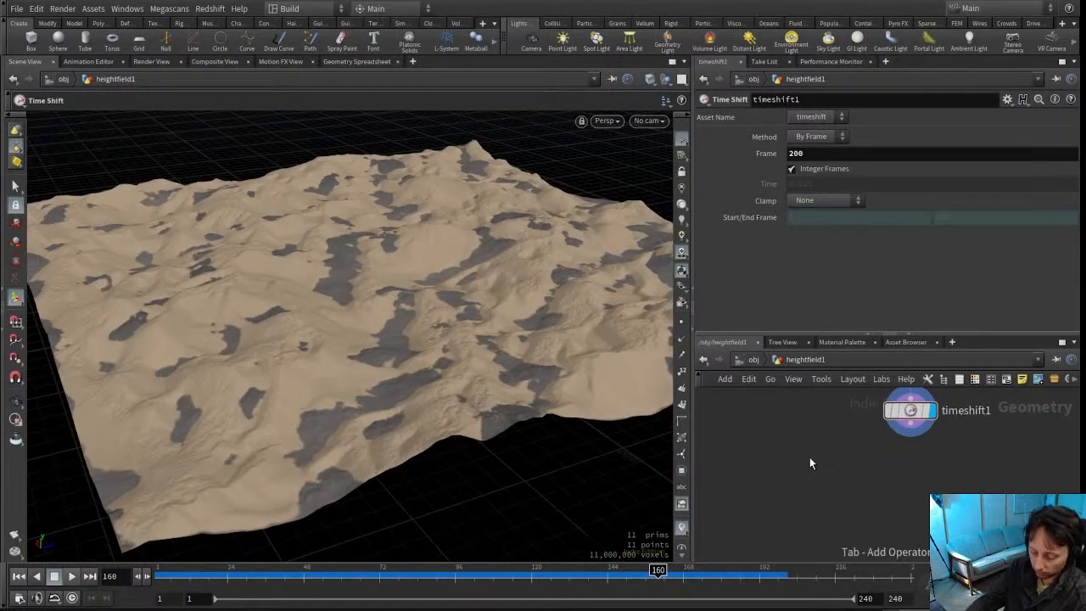
pyautogui.press('Return')
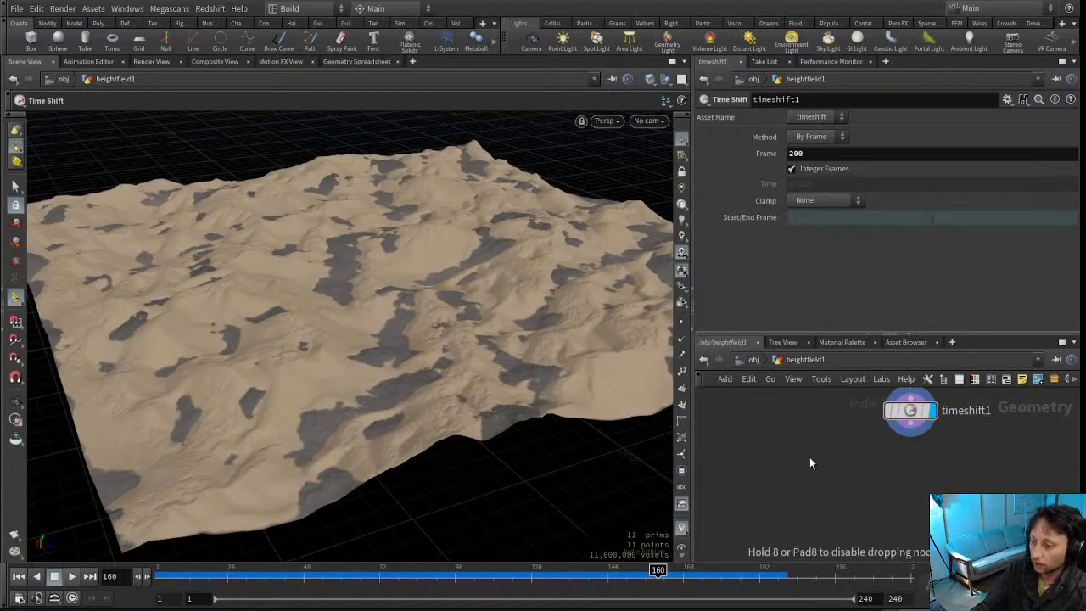
pyautogui.click(809, 459)
pyautogui.moveTo(809, 458); pyautogui.dragTo(897, 502)
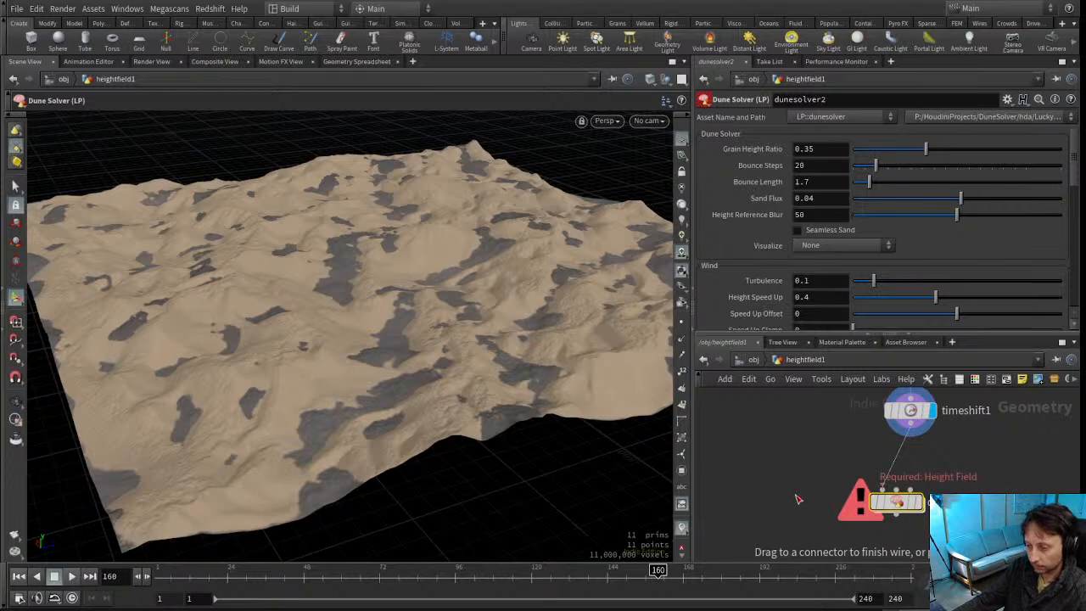
pyautogui.click(18, 576)
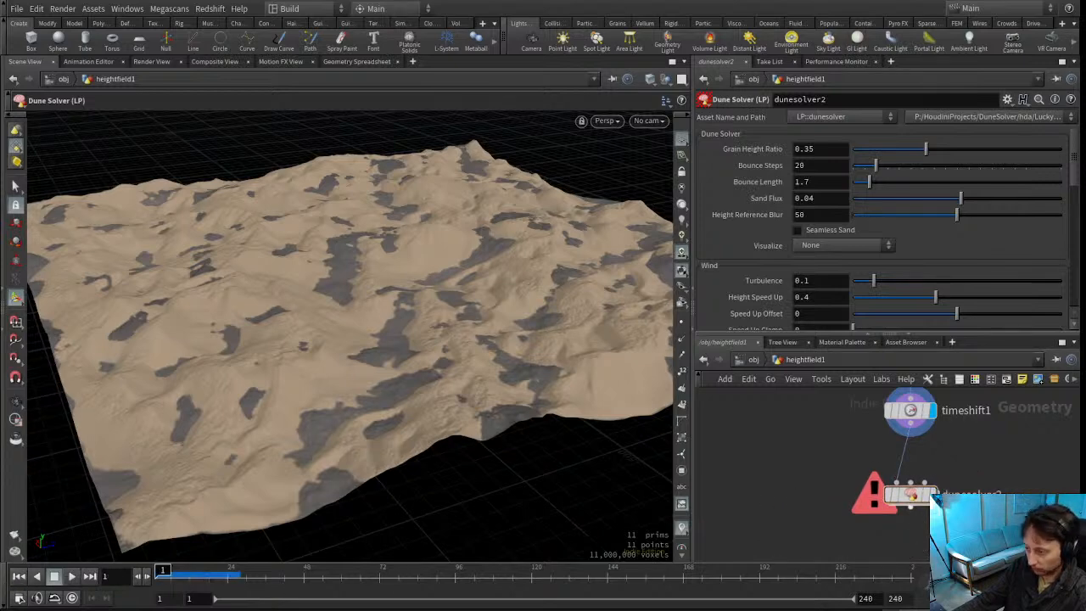
pyautogui.click(932, 494)
pyautogui.moveTo(757, 472); pyautogui.dragTo(743, 506, button='middle')
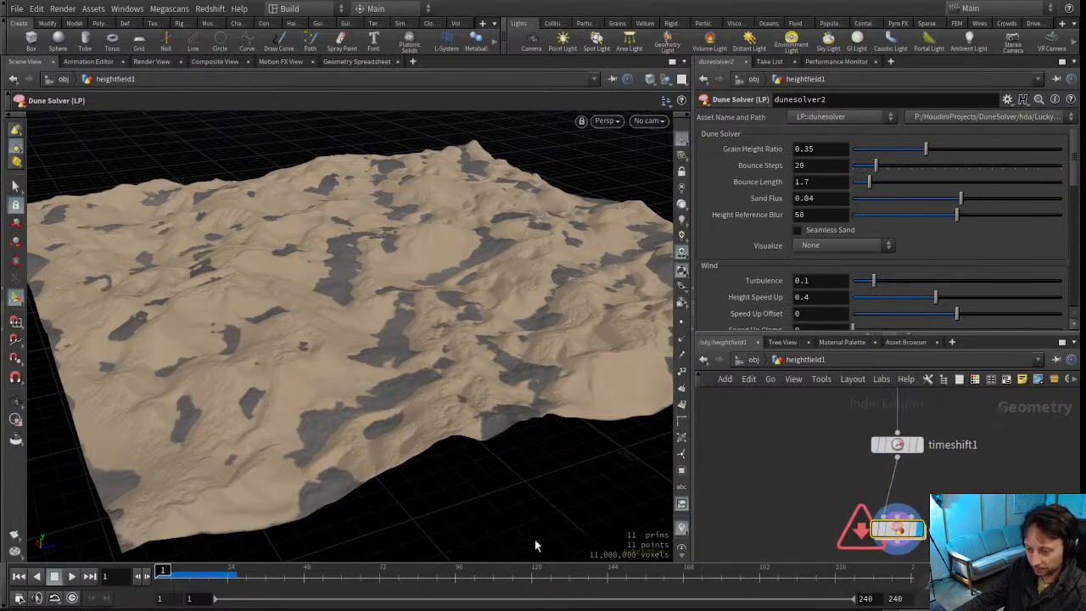
# Check timeshift1's output at frame 1, and return the display to dunesolver2
pyautogui.click(897, 444)
pyautogui.moveTo(837, 452); pyautogui.dragTo(816, 485, button='middle')
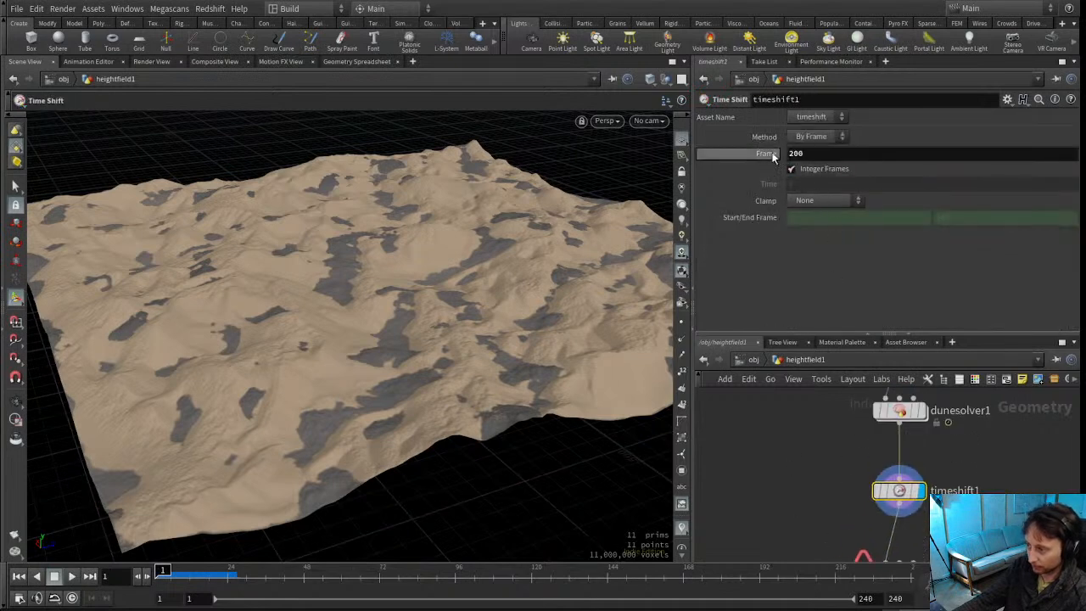
pyautogui.click(782, 464)
pyautogui.moveTo(791, 485); pyautogui.dragTo(835, 438, button='middle')
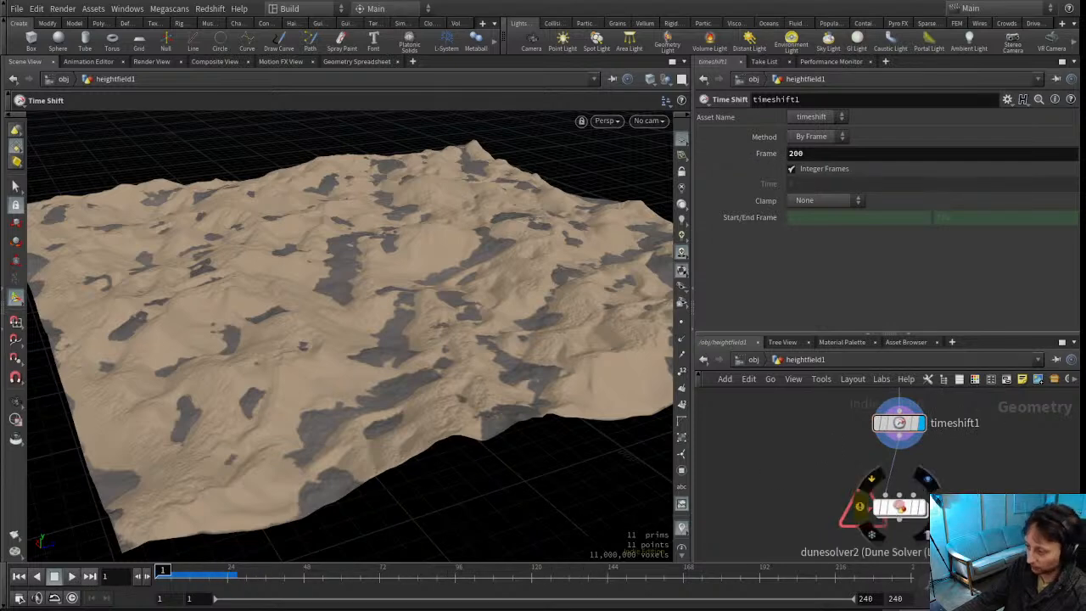
pyautogui.click(920, 508)
# Set dunesolver2's simulation Seed to 82.6
pyautogui.moveTo(837, 448); pyautogui.dragTo(807, 476, button='middle')
pyautogui.moveTo(808, 334); pyautogui.dragTo(806, 316)
pyautogui.moveTo(790, 435)
pyautogui.mouseDown(button='middle')
pyautogui.moveTo(807, 412)
pyautogui.moveTo(795, 430)
pyautogui.mouseUp(button='middle')
pyautogui.scroll(-5, 867, 244)
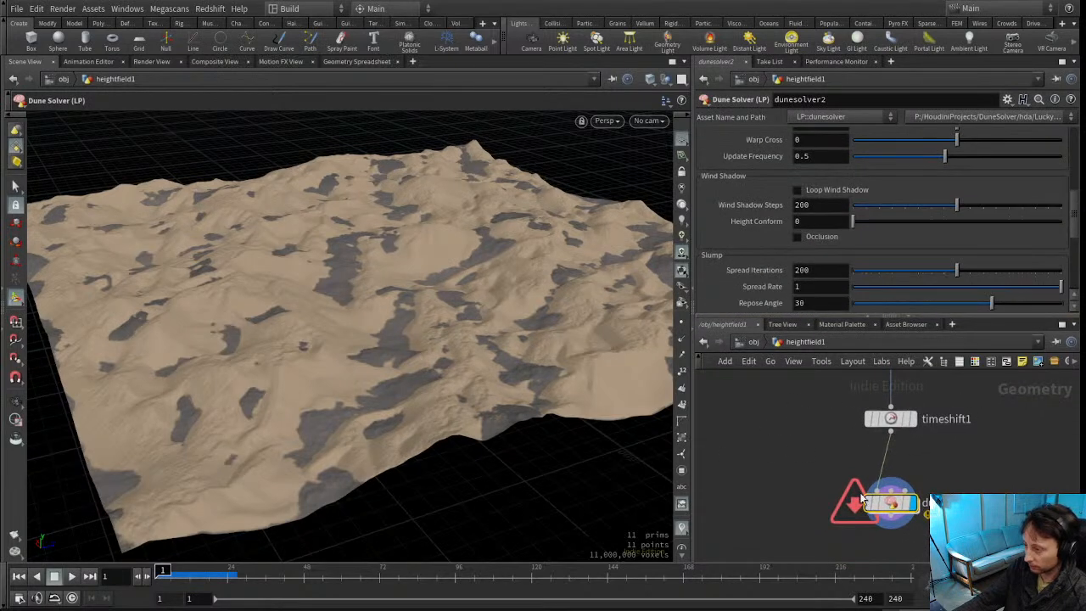
pyautogui.scroll(-5, 798, 263)
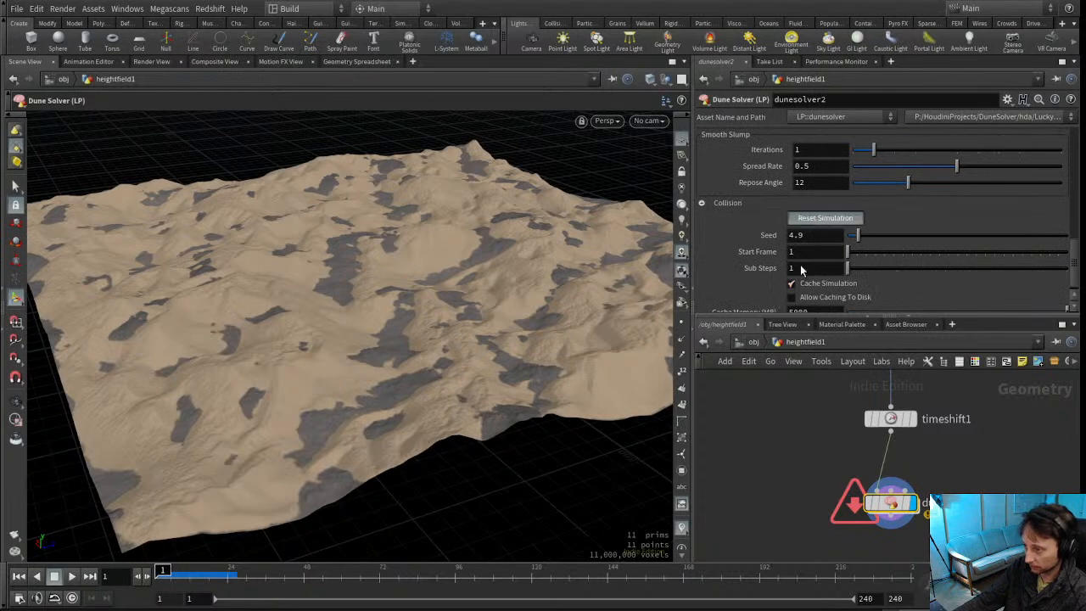
pyautogui.click(794, 468)
pyautogui.moveTo(807, 421); pyautogui.dragTo(822, 461, button='middle')
pyautogui.moveTo(929, 236); pyautogui.dragTo(1035, 241)
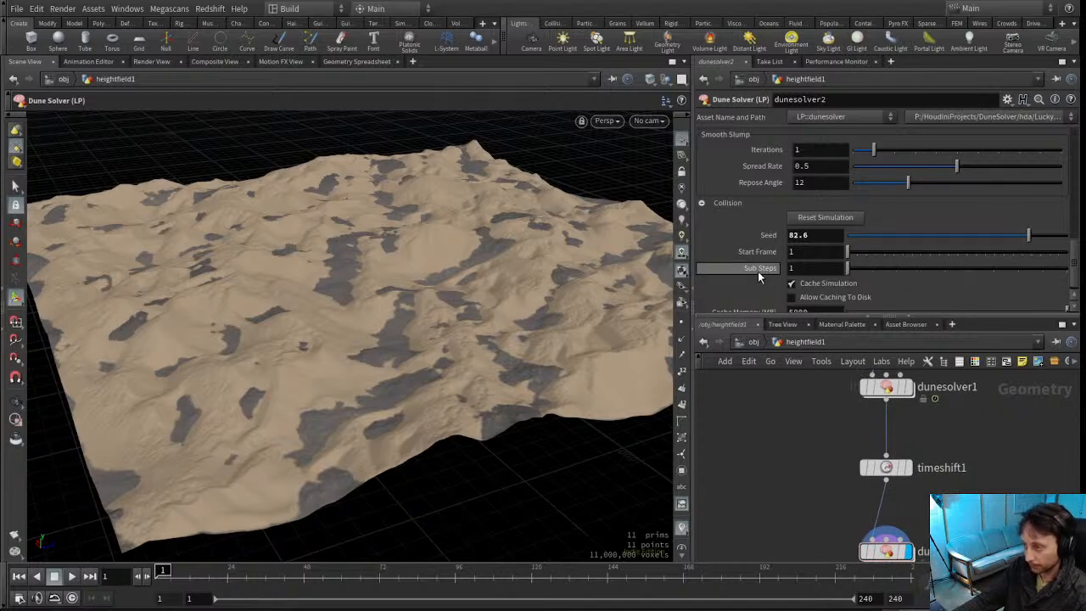
pyautogui.moveTo(1054, 274); pyautogui.dragTo(833, 270)
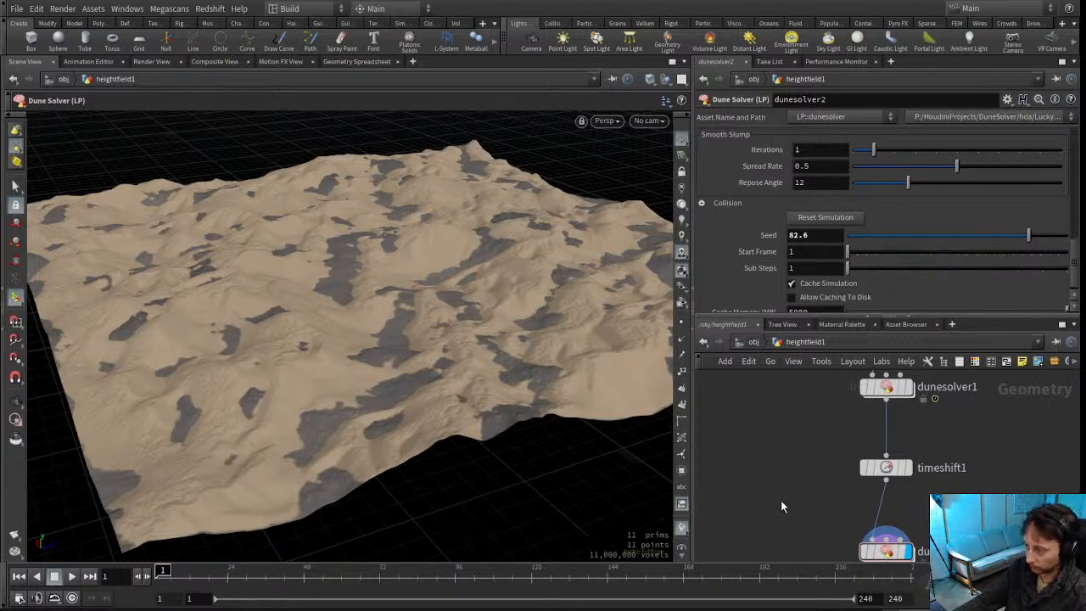
# Set dunesolver2's Grain Height Ratio to 0.2
pyautogui.scroll(-3, 798, 501)
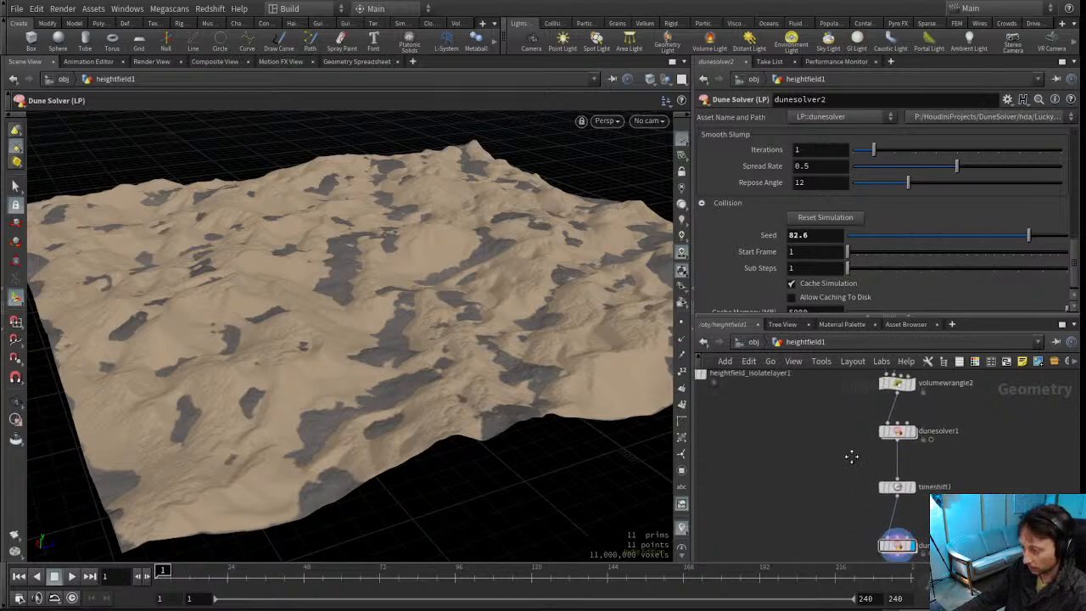
pyautogui.scroll(5, 882, 221)
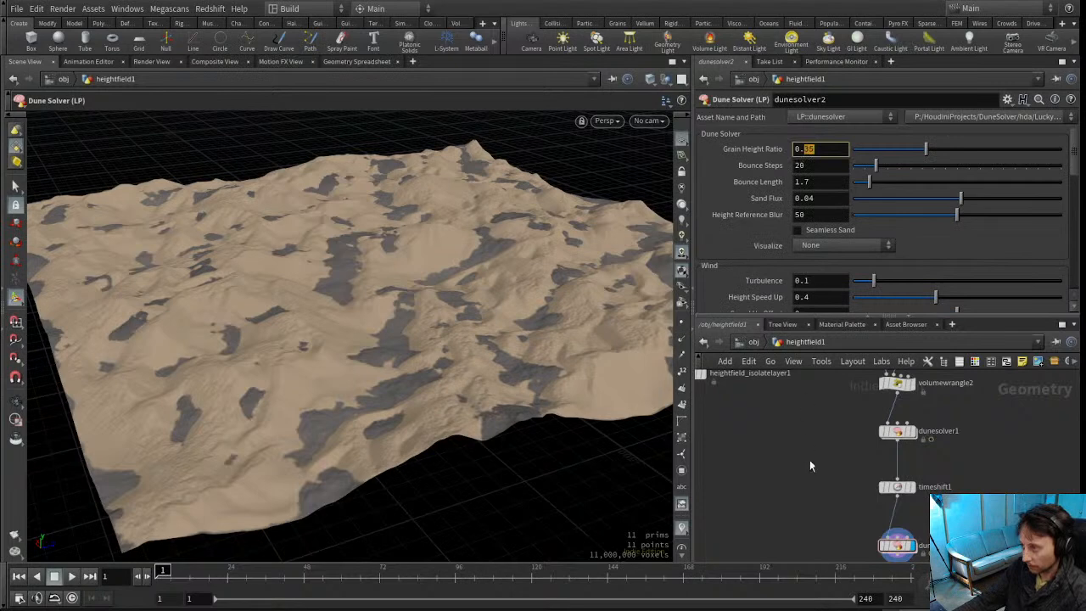
pyautogui.press('Return')
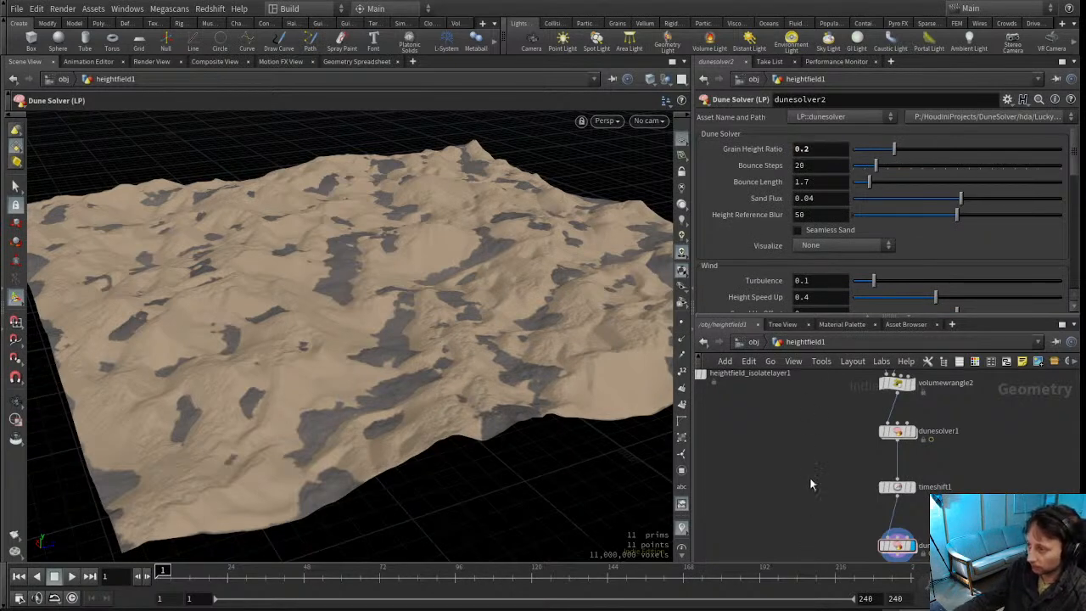
# Set dunesolver2's Visualize option to Wind Trails and examine the wind flow across the terrain
pyautogui.moveTo(810, 484); pyautogui.dragTo(831, 425, button='middle')
pyautogui.scroll(-6, 751, 269)
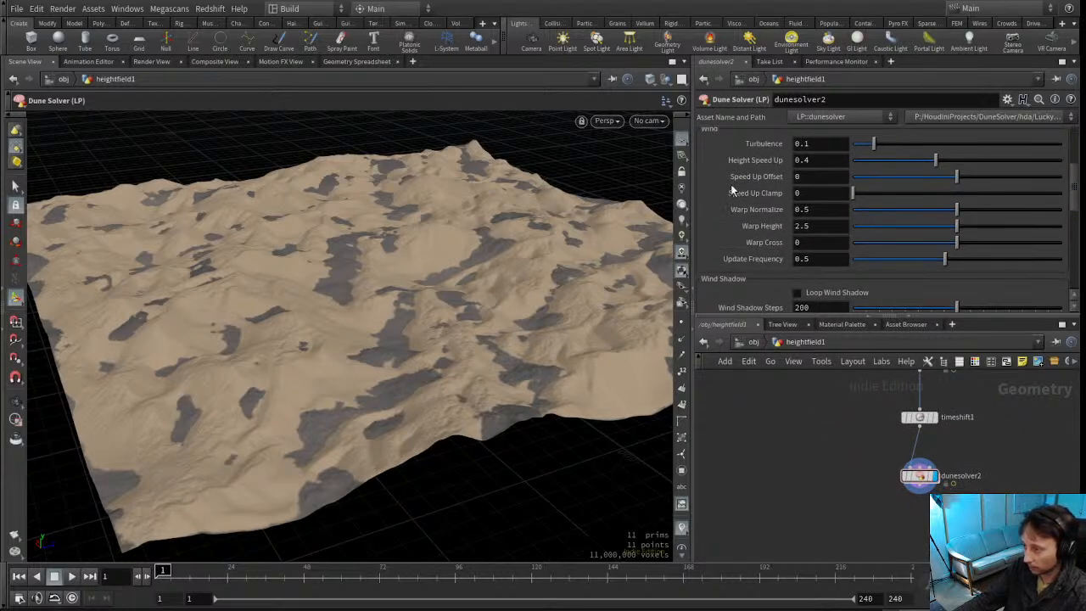
pyautogui.scroll(2, 751, 237)
pyautogui.scroll(3, 785, 246)
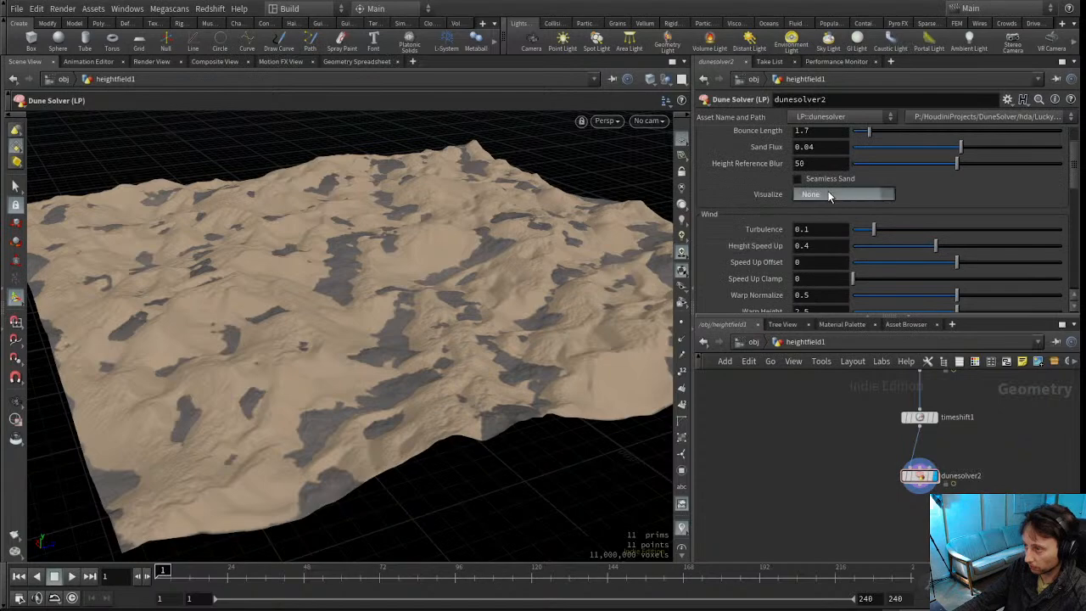
pyautogui.click(827, 251)
pyautogui.keyDown('alt'); pyautogui.moveTo(432, 291); pyautogui.dragTo(416, 276); pyautogui.keyUp('alt')
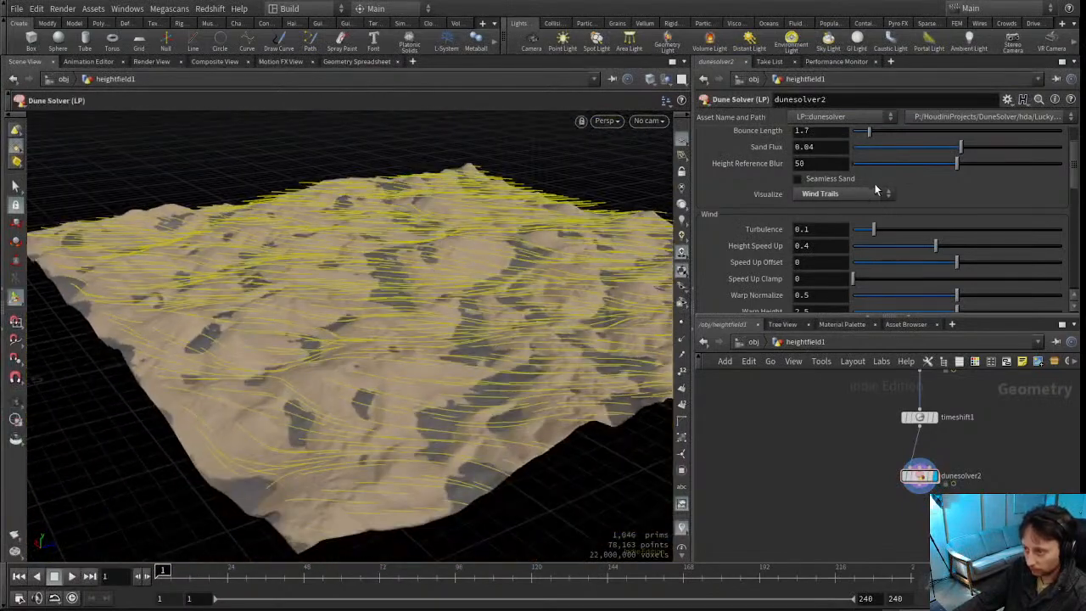
# Switch dunesolver2's visualization to Height Reference Blur and examine the smoothed terrain from several angles
pyautogui.click(834, 295)
pyautogui.moveTo(371, 350); pyautogui.dragTo(195, 330)
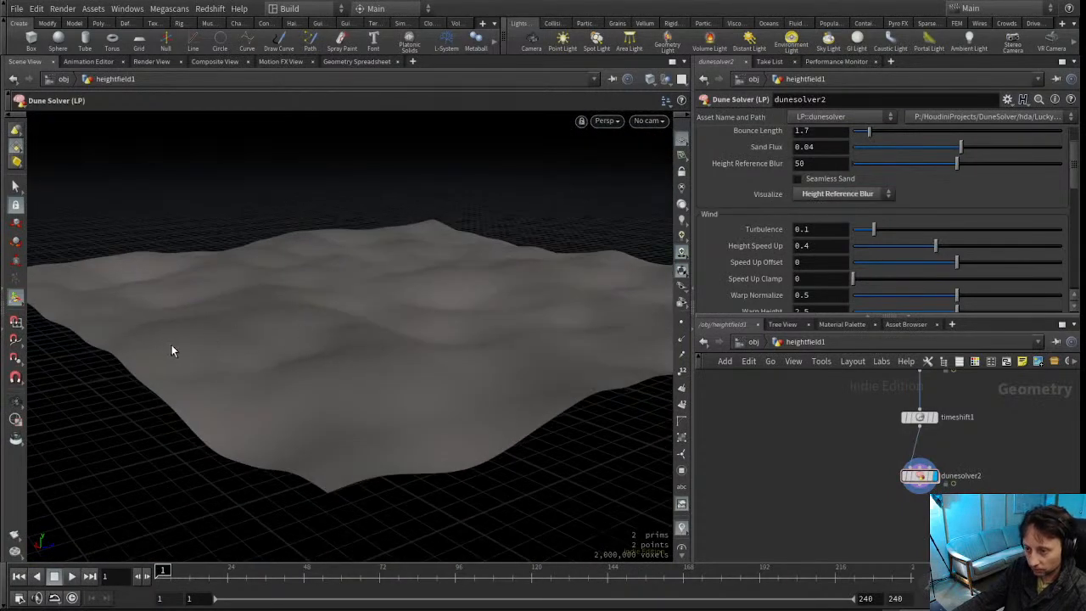
pyautogui.moveTo(521, 325); pyautogui.dragTo(206, 332)
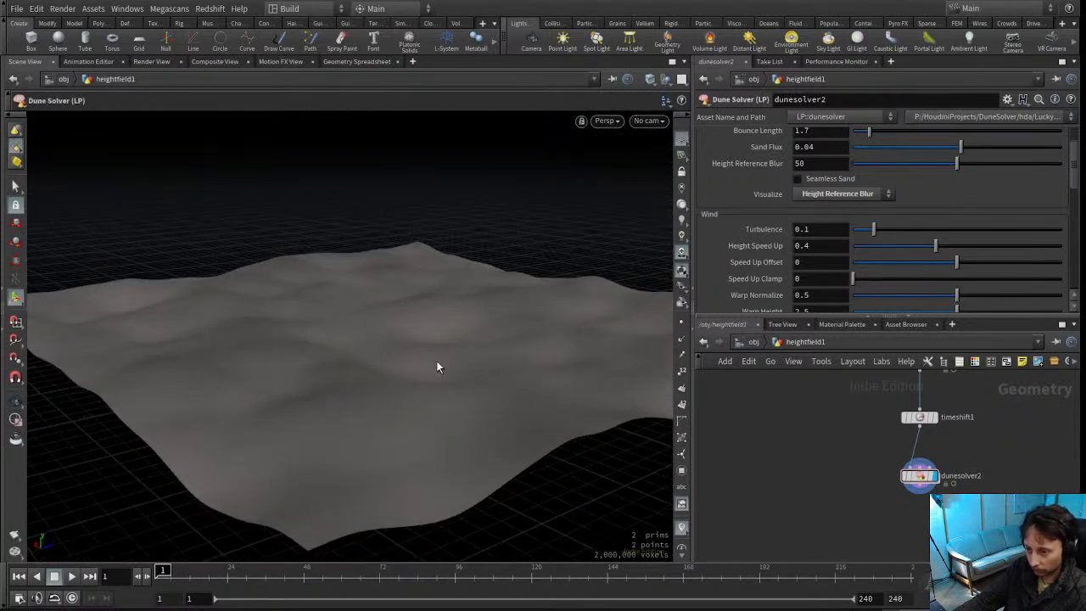
pyautogui.moveTo(436, 368); pyautogui.dragTo(422, 359)
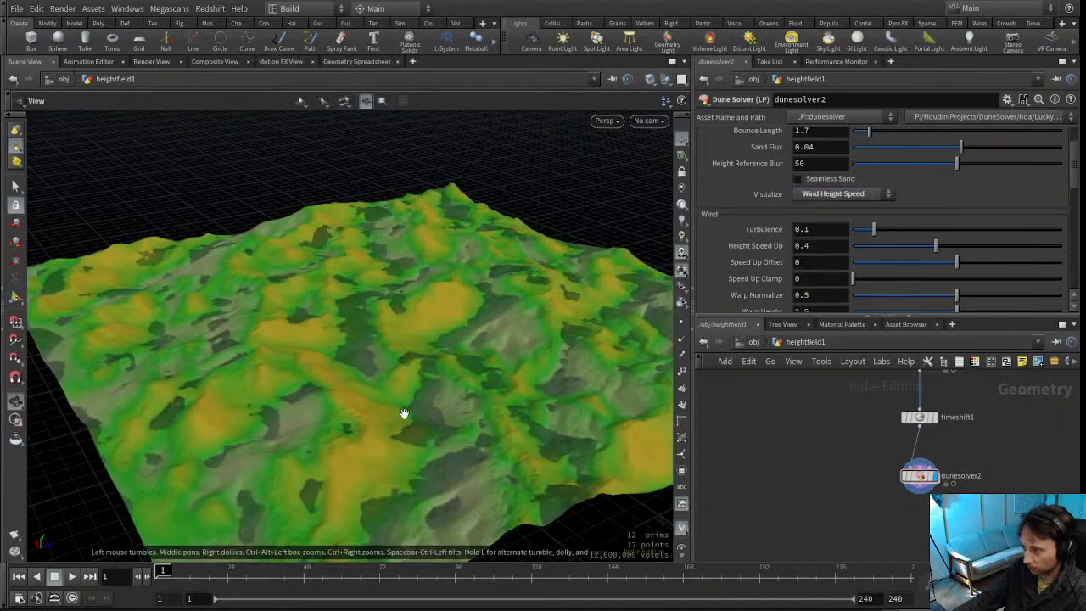
# Visualize dunesolver2's Wind Height Speed and examine how it is distributed over the dunes
pyautogui.moveTo(407, 416); pyautogui.dragTo(383, 376)
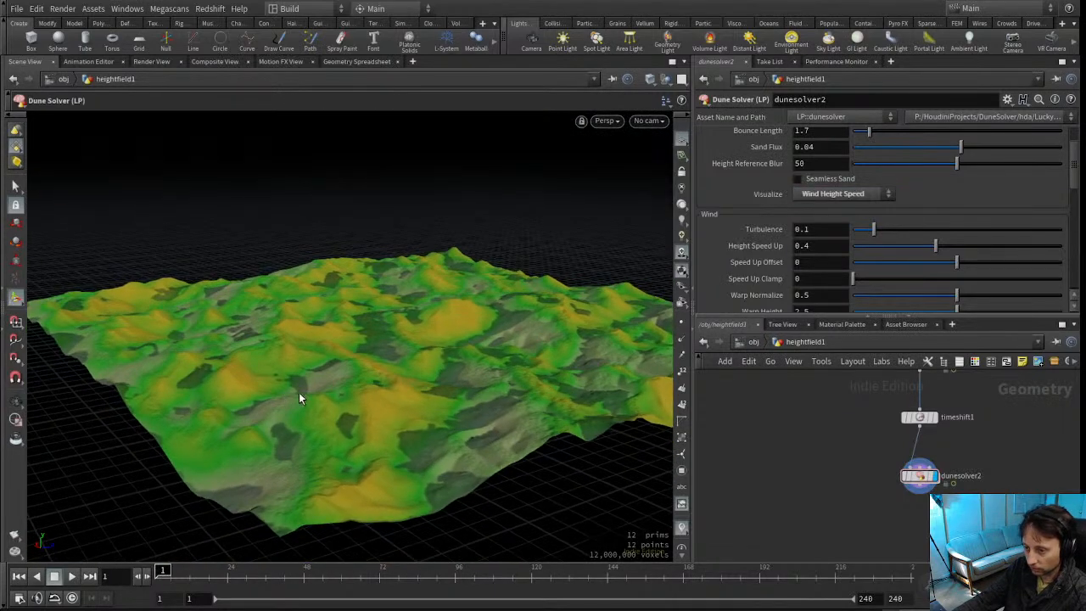
pyautogui.moveTo(280, 386); pyautogui.dragTo(425, 306)
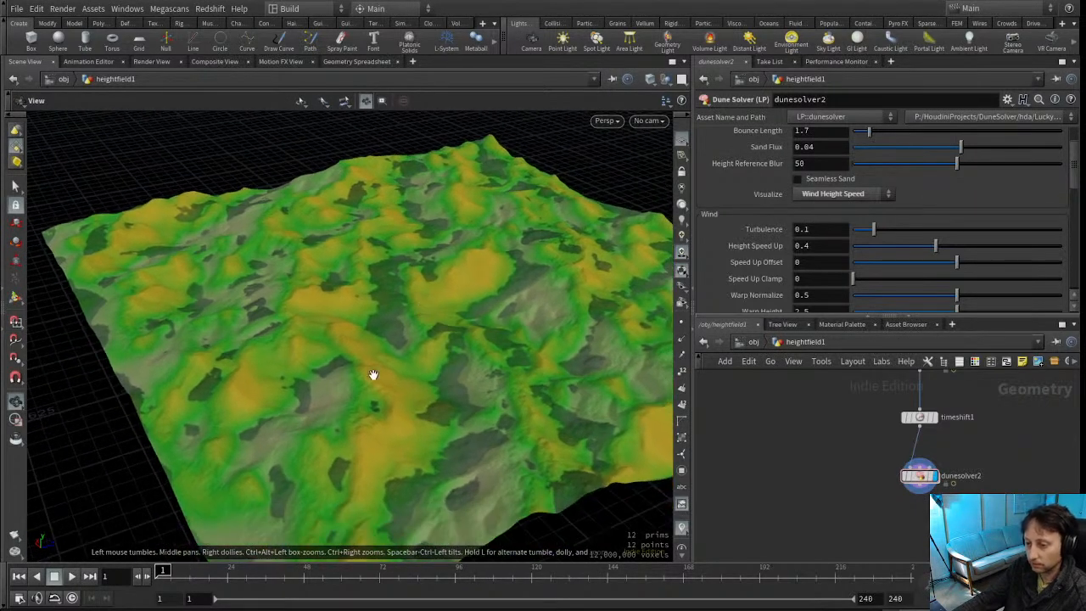
pyautogui.moveTo(380, 414); pyautogui.dragTo(330, 355)
pyautogui.moveTo(396, 310)
pyautogui.mouseDown()
pyautogui.moveTo(335, 317)
pyautogui.moveTo(399, 309)
pyautogui.mouseUp()
# Set dunesolver2's Visualize option to None, play the simulation while examining the dunes, and stop at frame 93
pyautogui.click(812, 196)
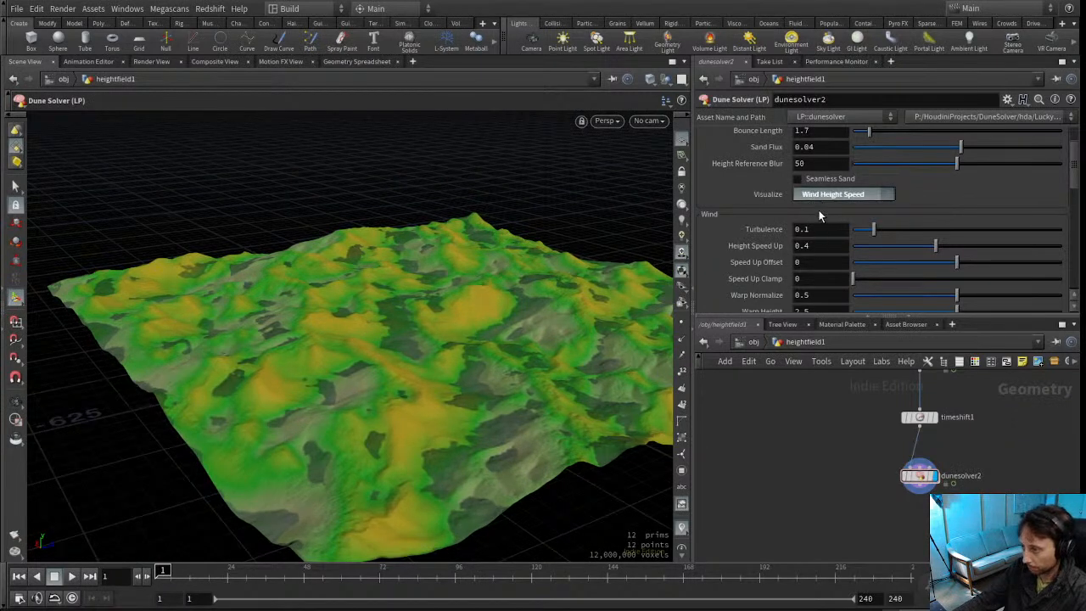
pyautogui.click(818, 210)
pyautogui.keyDown('alt'); pyautogui.moveTo(429, 344); pyautogui.dragTo(348, 301); pyautogui.keyUp('alt')
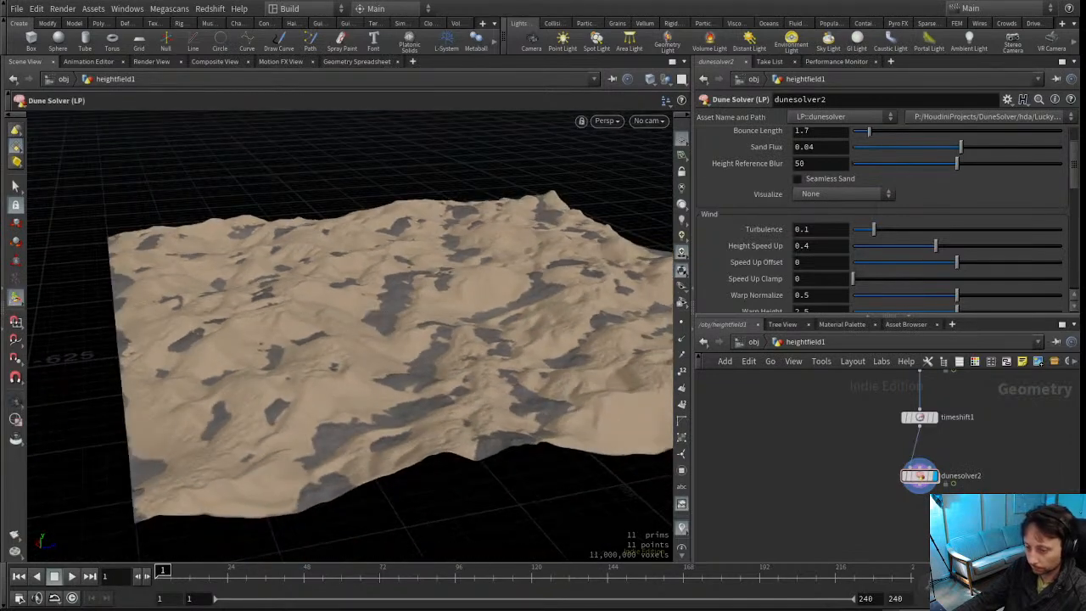
pyautogui.keyDown('alt'); pyautogui.moveTo(338, 348); pyautogui.dragTo(441, 278); pyautogui.keyUp('alt')
pyautogui.keyDown('alt'); pyautogui.moveTo(415, 342); pyautogui.dragTo(352, 339); pyautogui.keyUp('alt')
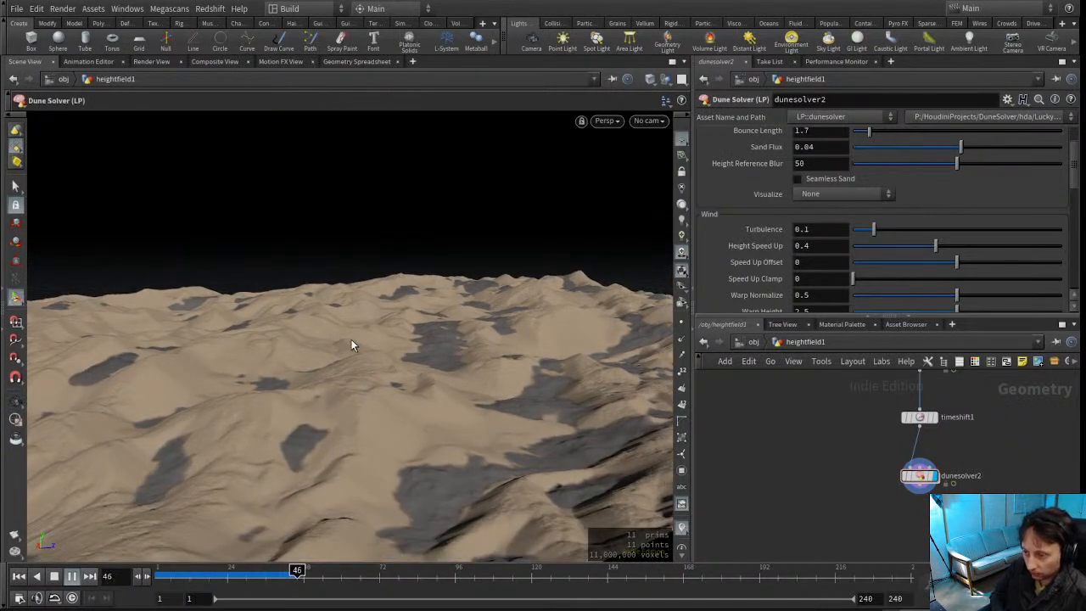
pyautogui.keyDown('alt'); pyautogui.moveTo(376, 339); pyautogui.dragTo(369, 249); pyautogui.keyUp('alt')
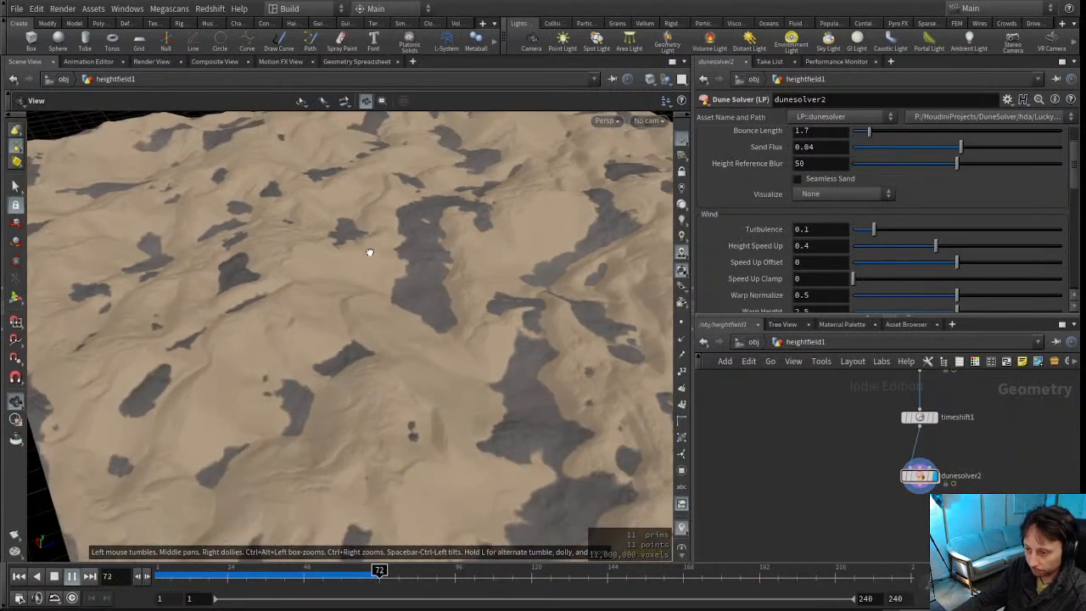
pyautogui.click(72, 576)
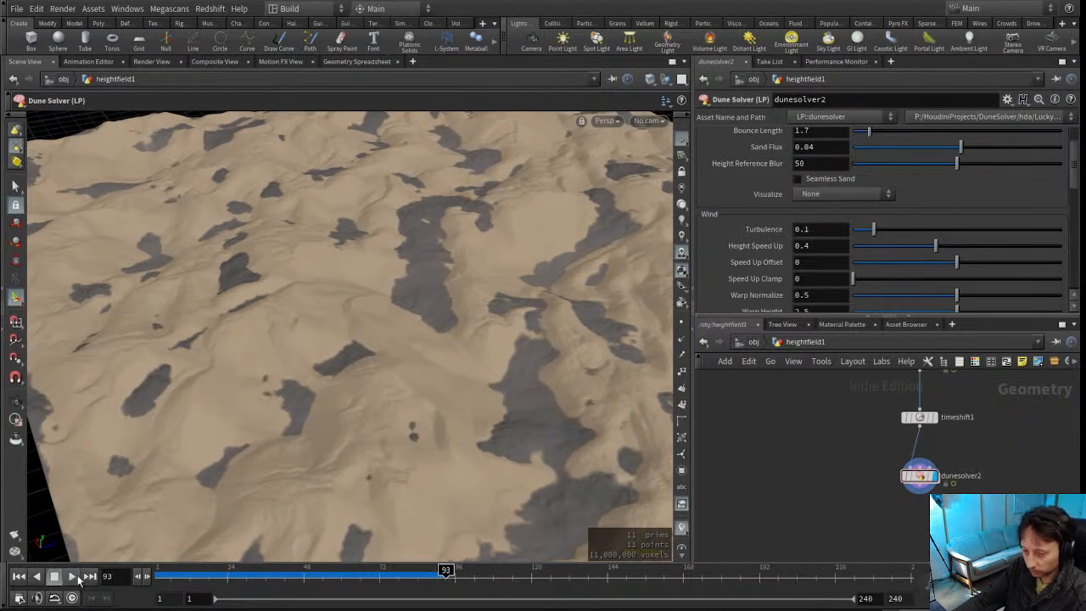
# Return to frame 1 and set dunesolver2's Grain Height Ratio to 0.1
pyautogui.click(19, 576)
pyautogui.scroll(3, 749, 198)
pyautogui.click(808, 149)
pyautogui.write('1')
pyautogui.press('Return')
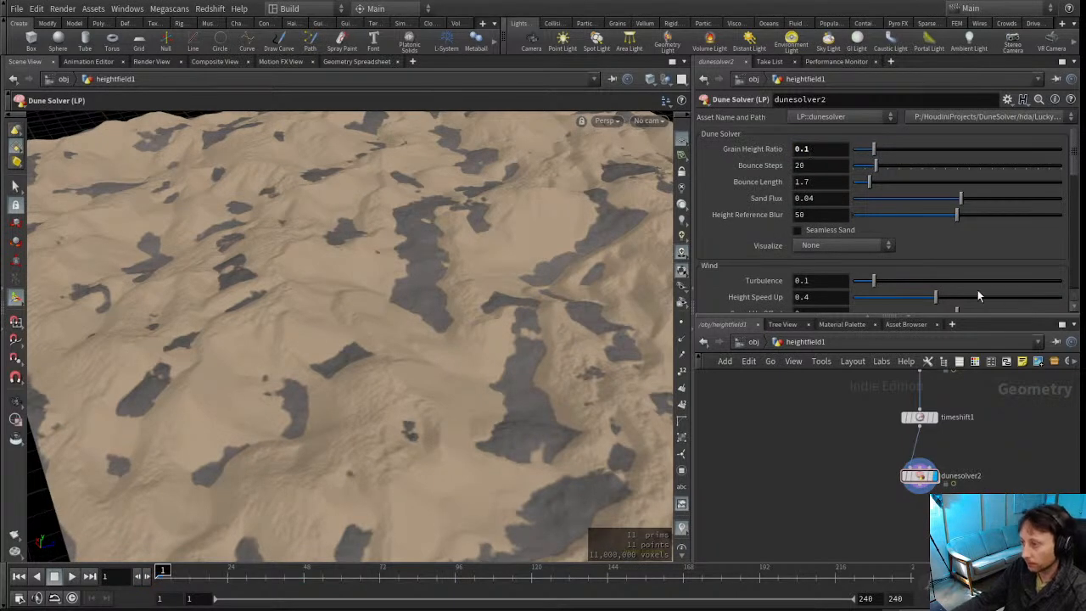
# Advance dunesolver2's simulation to frame 120 and view the resulting dunes from a lower angle
pyautogui.scroll(-4, 755, 242)
pyautogui.scroll(-5, 754, 242)
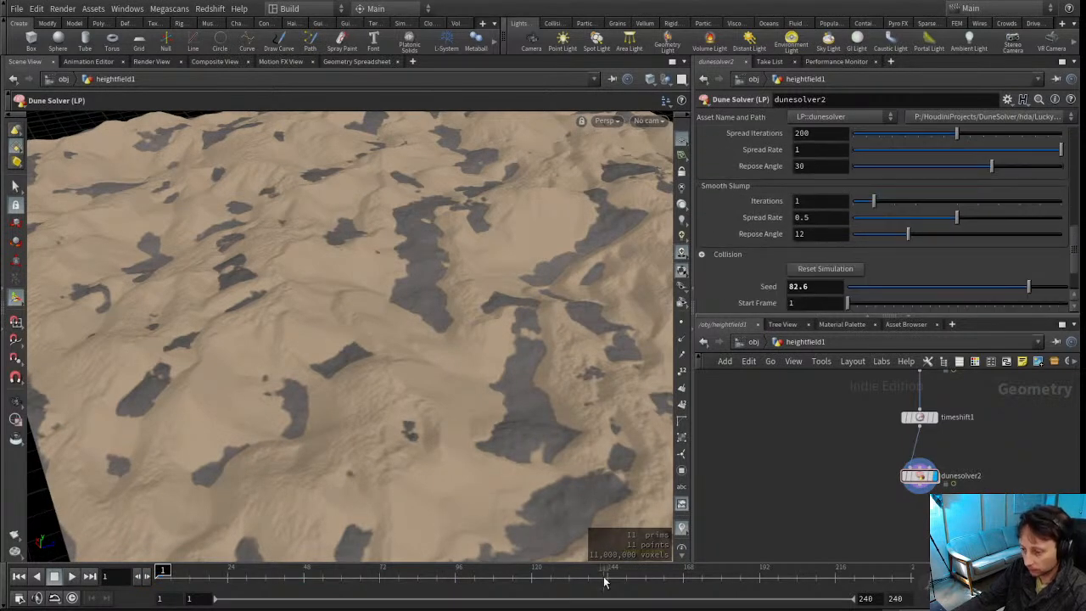
pyautogui.click(533, 580)
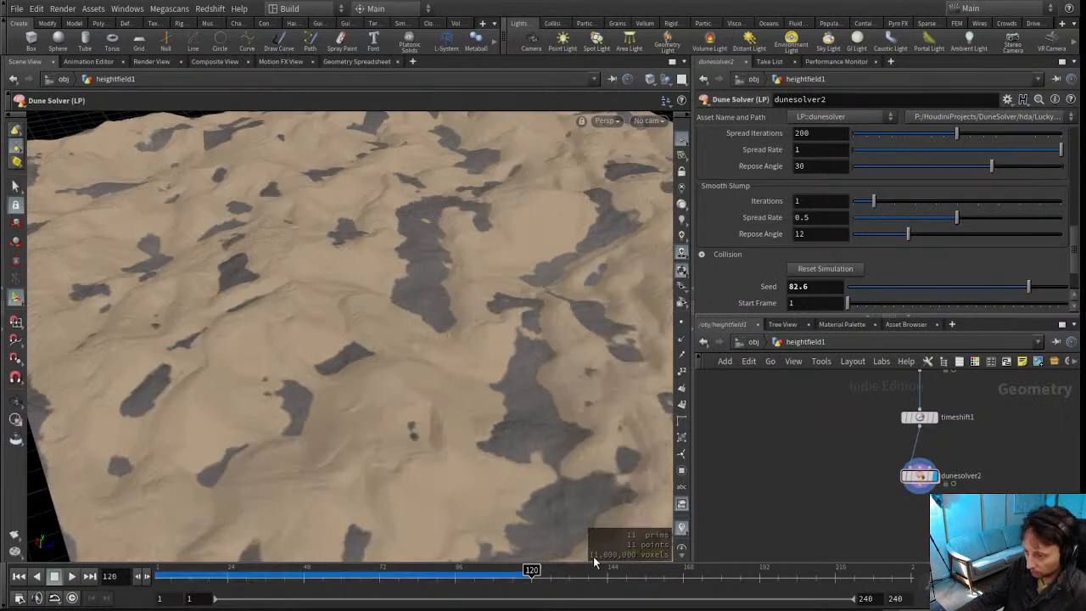
pyautogui.press('Escape')
pyautogui.moveTo(378, 442); pyautogui.dragTo(326, 321)
# Repeatedly bypass and re-enable dunesolver2 to compare the dunes with and without the second simulation
pyautogui.click(905, 479)
pyautogui.click(904, 479)
pyautogui.click(905, 479)
pyautogui.click(905, 479)
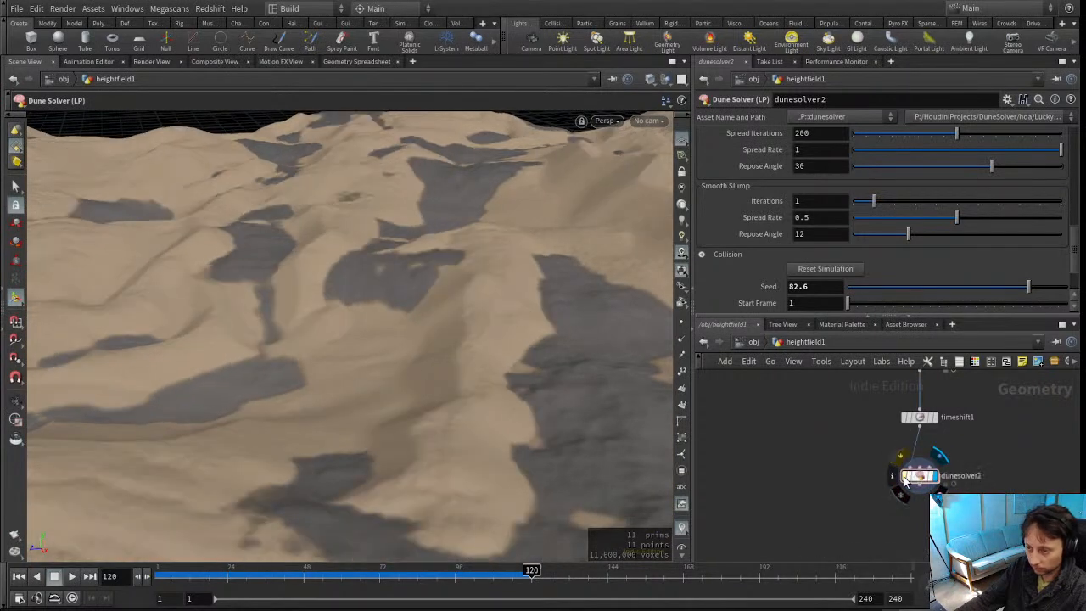
pyautogui.click(905, 480)
pyautogui.click(905, 479)
pyautogui.click(905, 480)
pyautogui.click(905, 479)
pyautogui.click(905, 479)
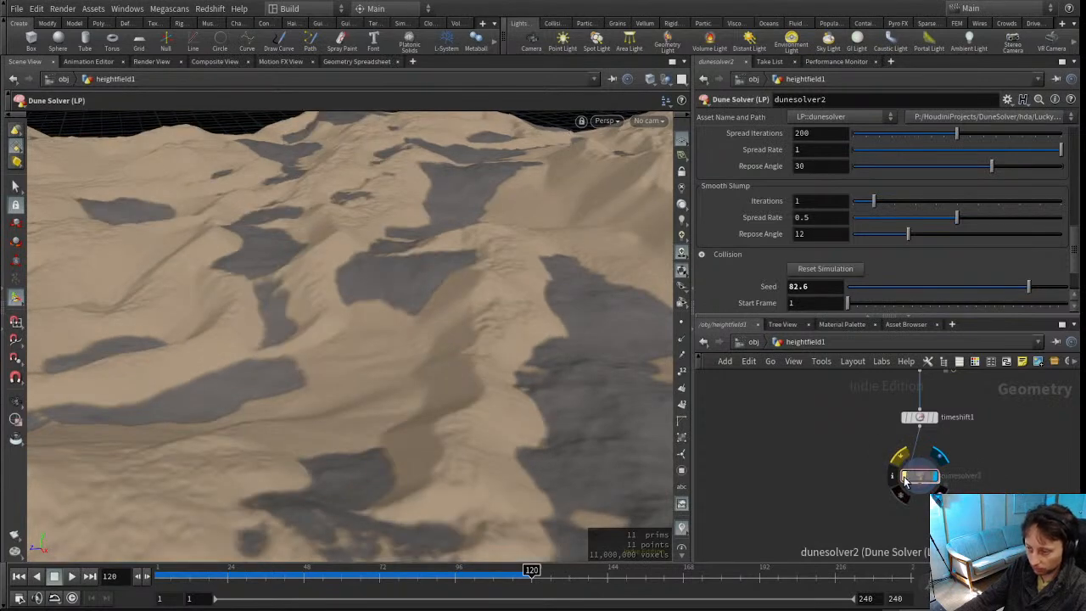
pyautogui.click(905, 479)
# Examine the layered dunes at frame 120 from several angles and distances
pyautogui.press('Escape')
pyautogui.moveTo(260, 354); pyautogui.dragTo(399, 323)
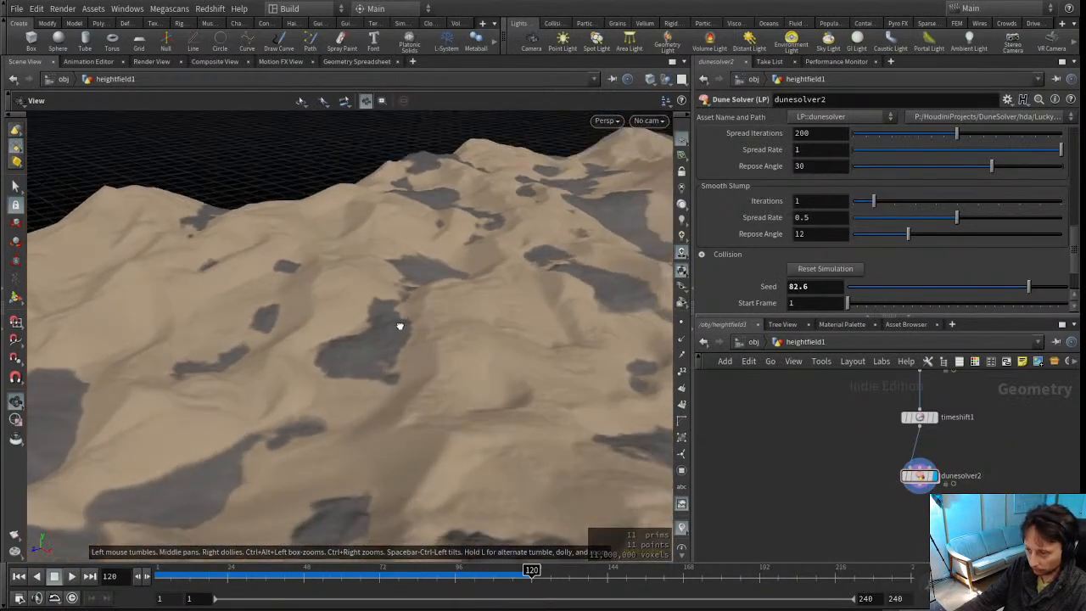
pyautogui.moveTo(822, 424); pyautogui.dragTo(816, 477, button='middle')
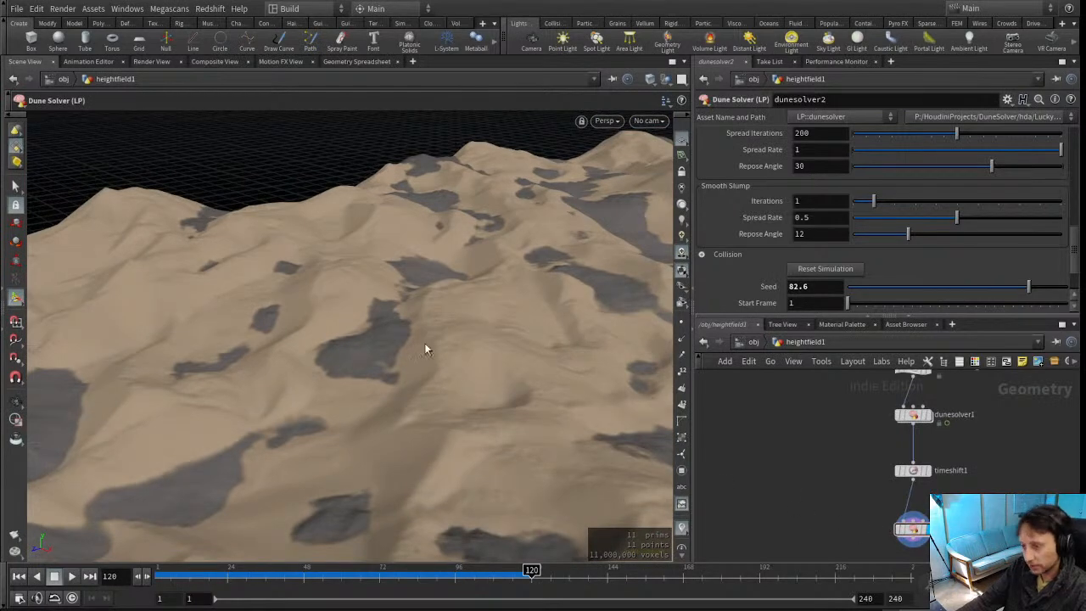
pyautogui.moveTo(826, 524); pyautogui.dragTo(812, 474, button='middle')
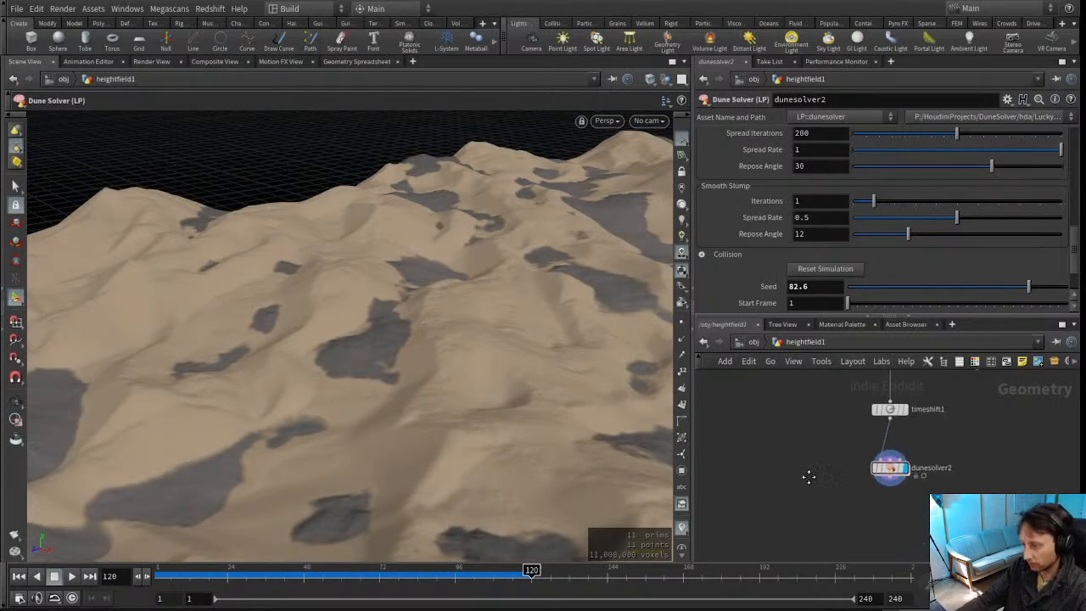
pyautogui.moveTo(404, 350); pyautogui.dragTo(290, 372)
pyautogui.moveTo(434, 362); pyautogui.dragTo(521, 425)
pyautogui.moveTo(521, 425); pyautogui.dragTo(568, 405, button='right')
pyautogui.moveTo(818, 552); pyautogui.dragTo(800, 498, button='middle')
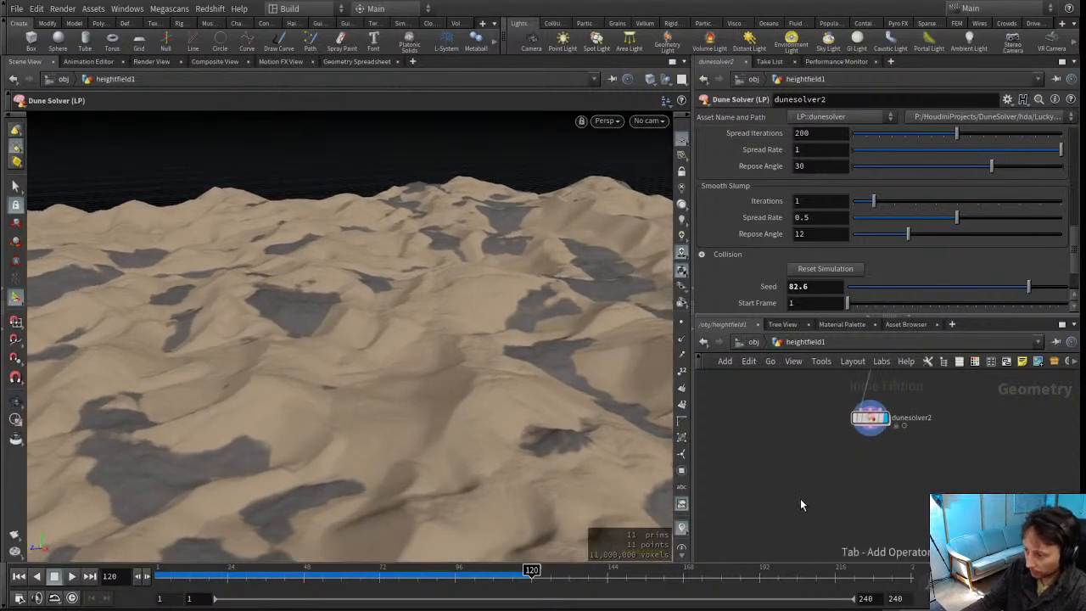
pyautogui.moveTo(465, 343); pyautogui.dragTo(285, 498)
pyautogui.moveTo(286, 497); pyautogui.dragTo(352, 378, button='middle')
pyautogui.moveTo(352, 378); pyautogui.dragTo(441, 365)
pyautogui.moveTo(820, 417); pyautogui.dragTo(777, 546, button='middle')
pyautogui.scroll(5, 820, 484)
pyautogui.scroll(-5, 777, 547)
pyautogui.moveTo(772, 473); pyautogui.dragTo(803, 359, button='middle')
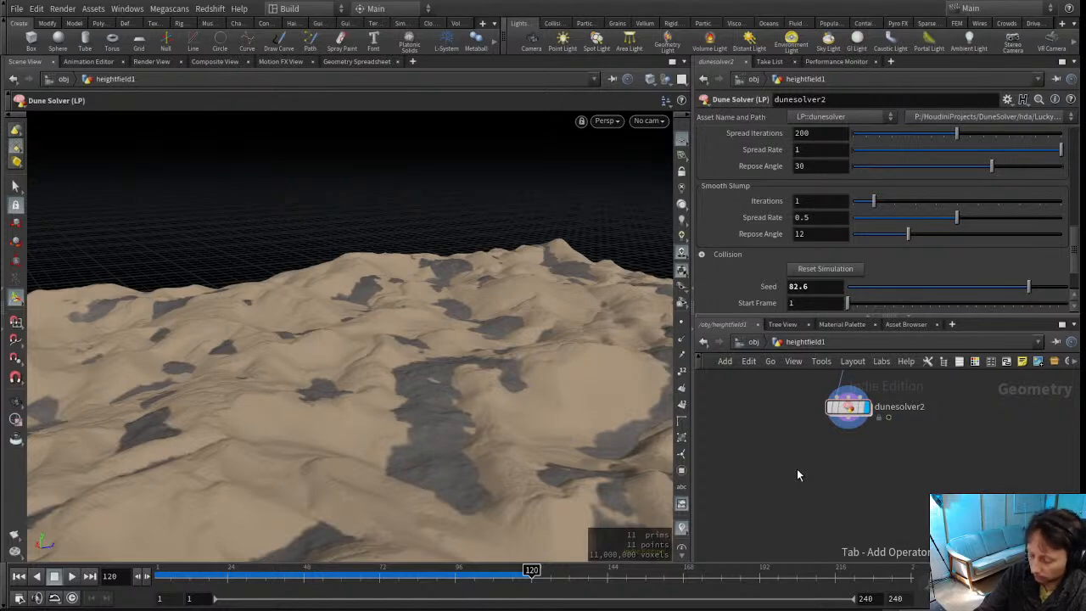
# Place an unconnected HeightField Slump node below dunesolver2
pyautogui.press('Return')
pyautogui.click(797, 470)
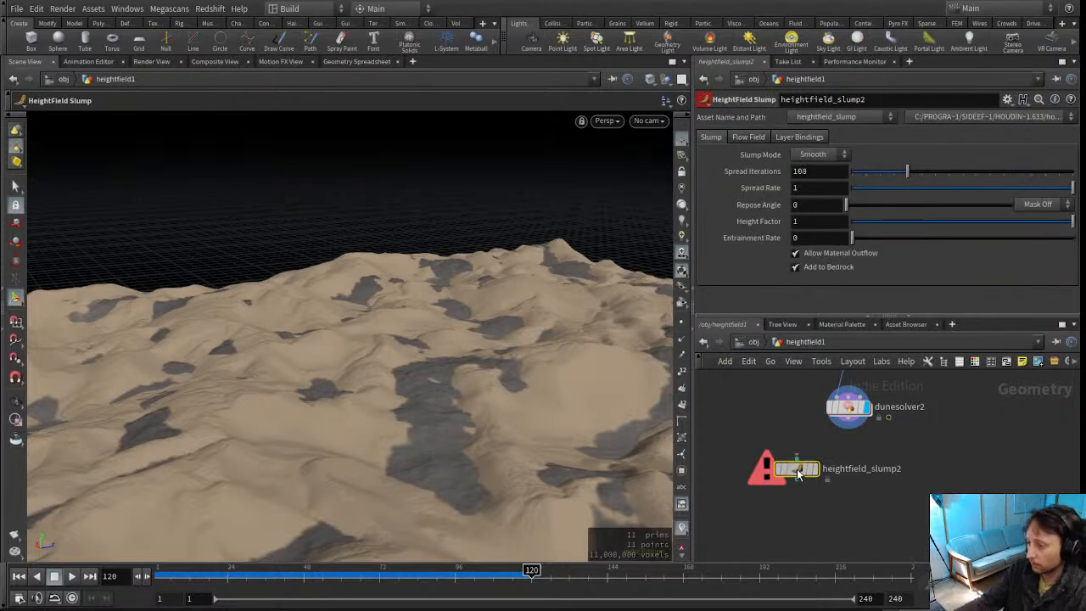
pyautogui.moveTo(796, 469); pyautogui.dragTo(812, 516)
pyautogui.moveTo(747, 474)
pyautogui.mouseDown(button='middle')
pyautogui.moveTo(790, 424)
pyautogui.moveTo(750, 464)
pyautogui.mouseUp(button='middle')
pyautogui.click(809, 426)
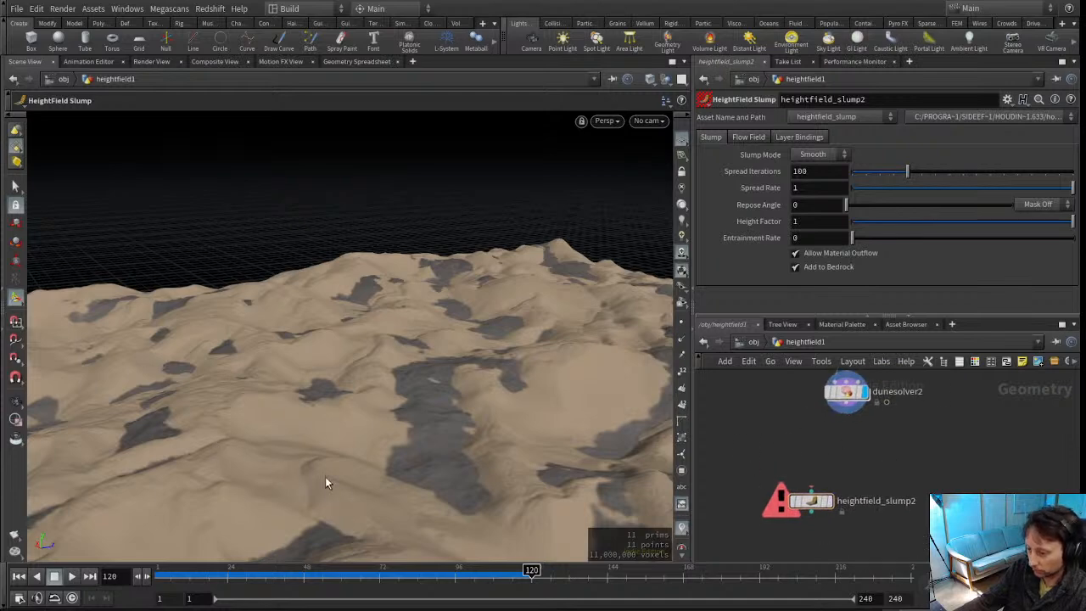
# Add a HeightField Blur node above the new slump node and feed it from dunesolver2
pyautogui.press('Return')
pyautogui.click(810, 442)
pyautogui.moveTo(765, 416); pyautogui.dragTo(816, 483)
pyautogui.moveTo(819, 446); pyautogui.dragTo(815, 479)
pyautogui.click(771, 445)
pyautogui.moveTo(822, 439); pyautogui.dragTo(823, 443, button='middle')
pyautogui.moveTo(813, 476); pyautogui.dragTo(813, 460)
pyautogui.moveTo(848, 396); pyautogui.dragTo(812, 451)
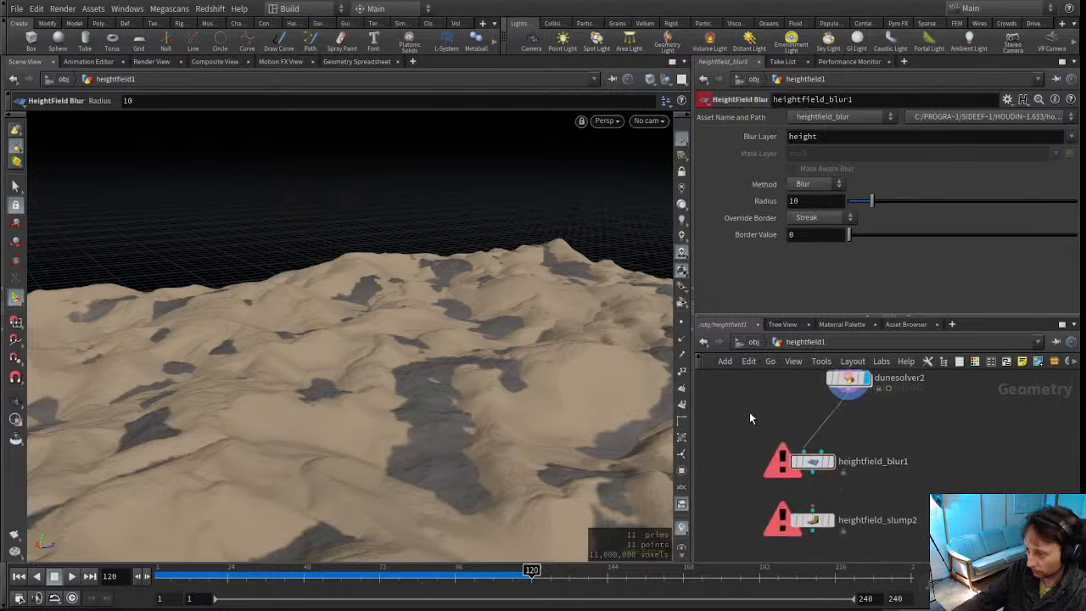
pyautogui.click(813, 459)
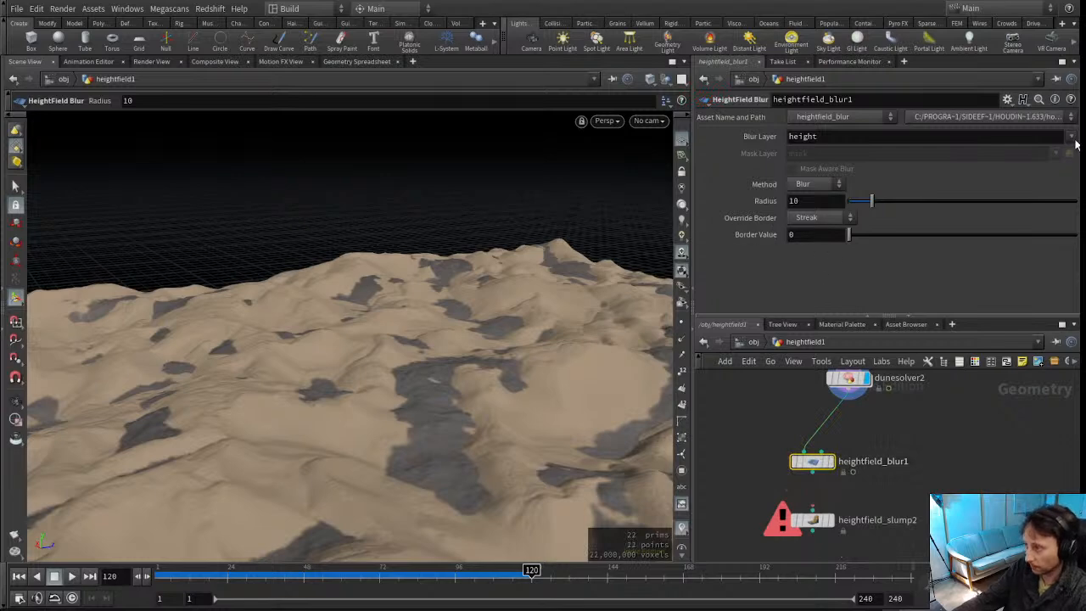
# Set the blur node to blur the sand layer with radius 1 and display its output
pyautogui.click(855, 271)
pyautogui.click(807, 199)
pyautogui.write('1')
pyautogui.press('Return')
pyautogui.moveTo(812, 471)
pyautogui.moveTo(757, 487); pyautogui.dragTo(794, 436, button='middle')
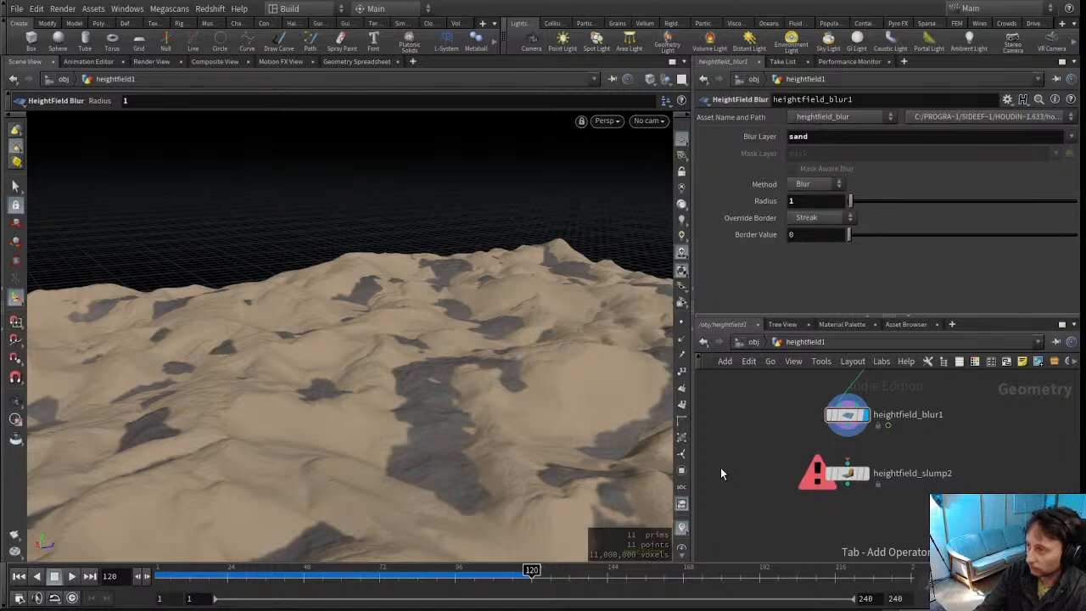
# Add a HeightField Isolate Layer node after the blur, isolating the sand layer with Overwrite Mask off, and display it
pyautogui.press('Return')
pyautogui.press('Return')
pyautogui.moveTo(856, 429); pyautogui.dragTo(722, 459)
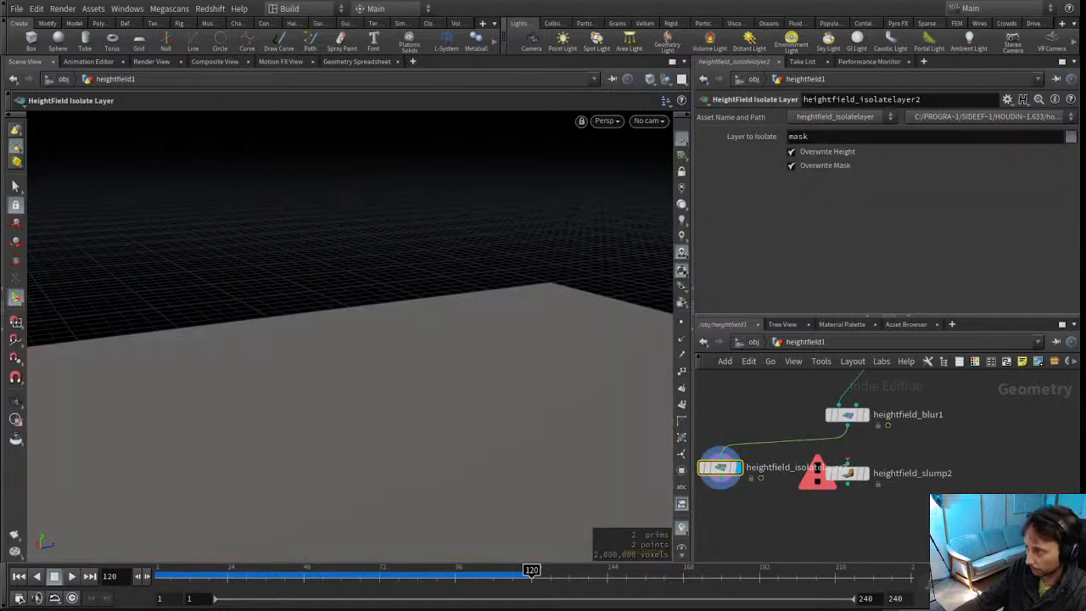
pyautogui.click(1026, 246)
pyautogui.keyDown('alt'); pyautogui.moveTo(365, 380); pyautogui.dragTo(356, 431); pyautogui.keyUp('alt')
pyautogui.keyDown('alt'); pyautogui.moveTo(356, 432); pyautogui.dragTo(347, 305, button='right'); pyautogui.keyUp('alt')
pyautogui.keyDown('alt'); pyautogui.moveTo(347, 305); pyautogui.dragTo(506, 342); pyautogui.keyUp('alt')
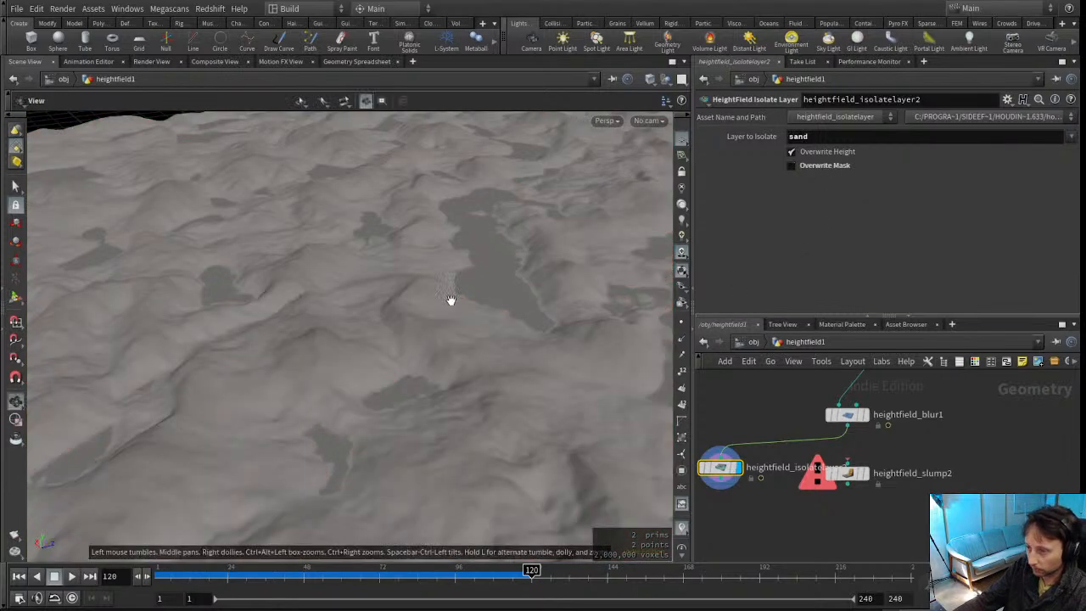
pyautogui.keyDown('alt'); pyautogui.moveTo(451, 300); pyautogui.dragTo(433, 277); pyautogui.keyUp('alt')
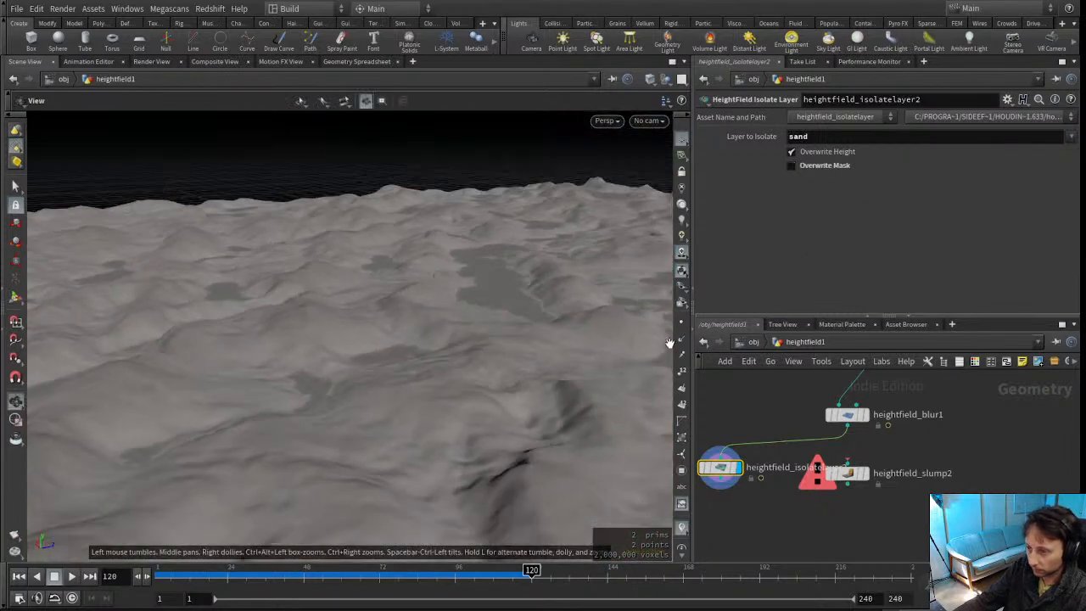
# Compare the isolated sand with heightfield_blur1 bypassed and active, and examine its surface from several views
pyautogui.moveTo(840, 417)
pyautogui.press('q')
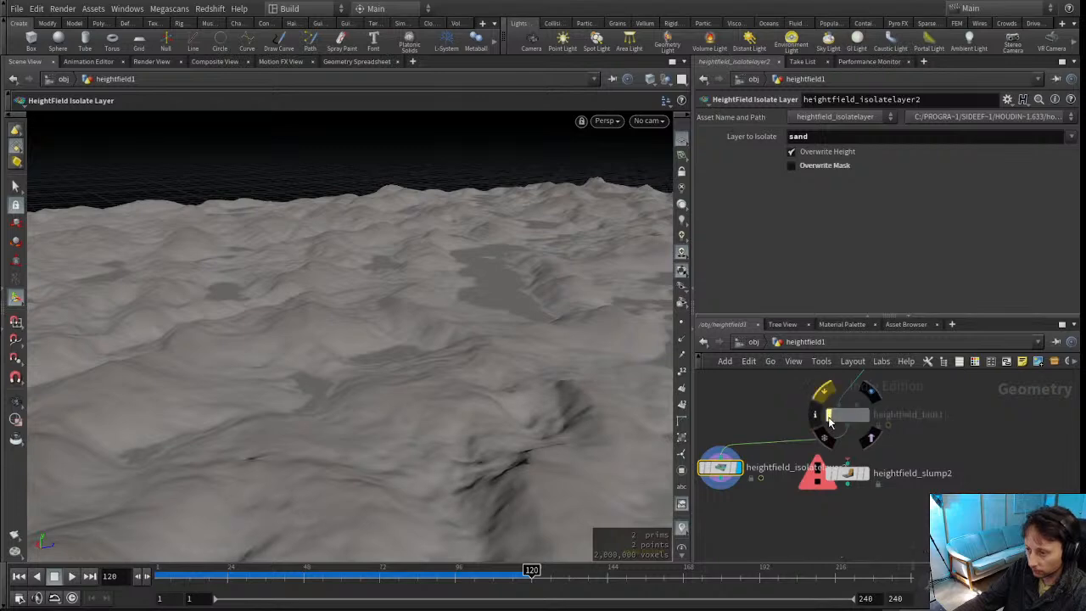
pyautogui.click(829, 417)
pyautogui.click(775, 412)
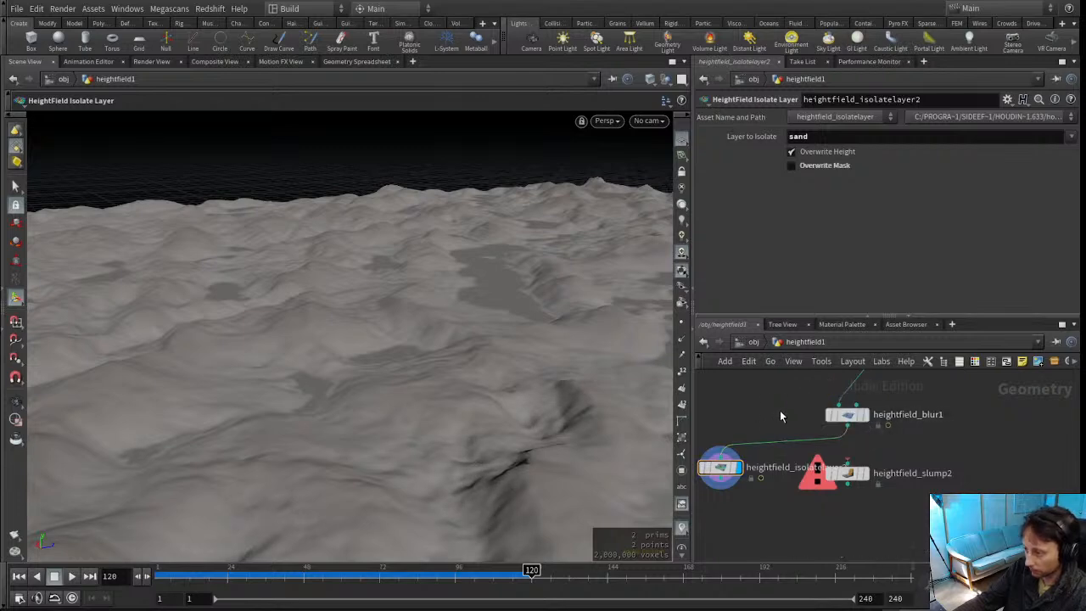
pyautogui.scroll(-2, 797, 413)
pyautogui.moveTo(800, 422); pyautogui.dragTo(821, 412, button='middle')
pyautogui.moveTo(854, 440); pyautogui.dragTo(857, 472)
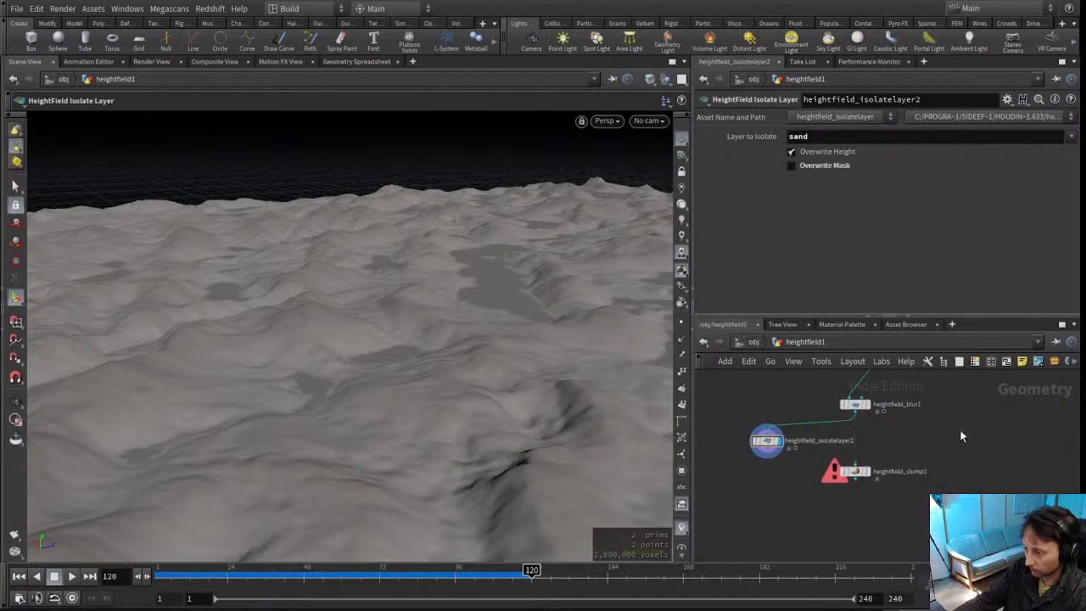
pyautogui.scroll(1, 963, 426)
pyautogui.keyDown('alt'); pyautogui.moveTo(461, 359); pyautogui.dragTo(333, 377); pyautogui.keyUp('alt')
pyautogui.scroll(-5, 436, 399)
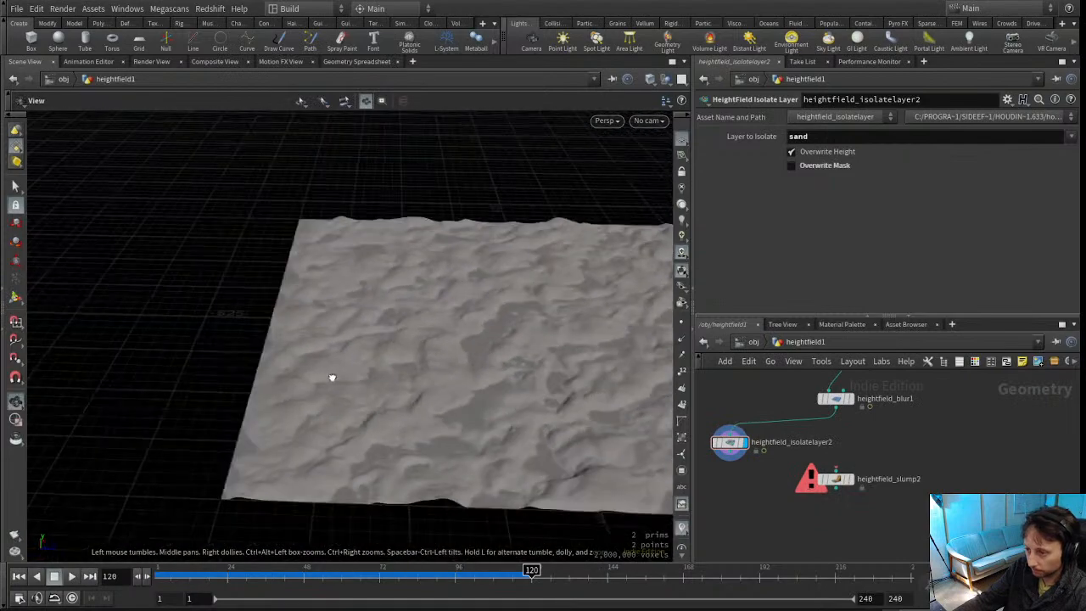
pyautogui.scroll(5, 453, 379)
pyautogui.keyDown('alt'); pyautogui.moveTo(453, 378); pyautogui.dragTo(484, 345); pyautogui.keyUp('alt')
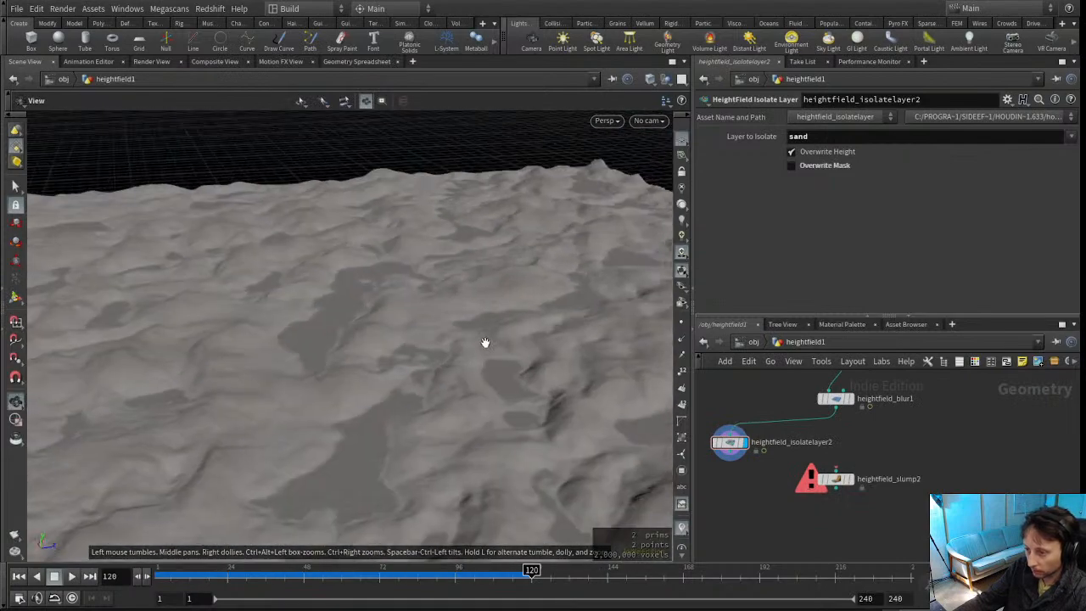
pyautogui.scroll(2, 485, 345)
# Display heightfield_blur1's output on the dunes and move heightfield_slump2 aside to free space below the blur
pyautogui.click(850, 399)
pyautogui.keyDown('alt'); pyautogui.moveTo(215, 346); pyautogui.dragTo(450, 381); pyautogui.keyUp('alt')
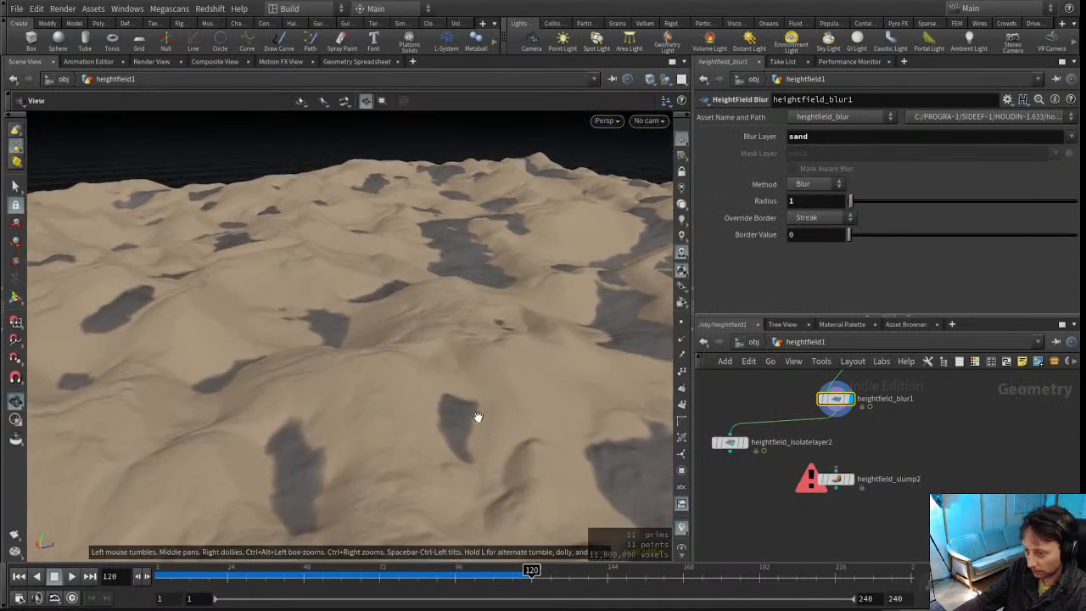
pyautogui.moveTo(477, 422); pyautogui.dragTo(493, 400)
pyautogui.moveTo(907, 462); pyautogui.dragTo(909, 490, button='middle')
pyautogui.scroll(-2, 909, 491)
pyautogui.moveTo(785, 394); pyautogui.dragTo(785, 537, button='middle')
pyautogui.moveTo(800, 467); pyautogui.dragTo(788, 422, button='middle')
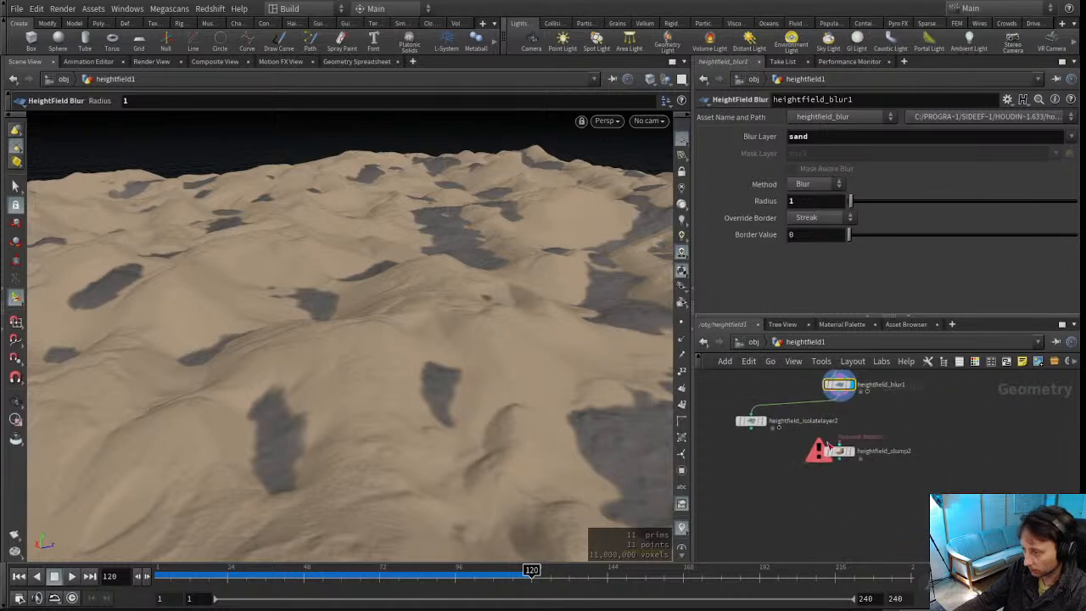
pyautogui.scroll(1, 777, 477)
pyautogui.moveTo(835, 454); pyautogui.dragTo(902, 472)
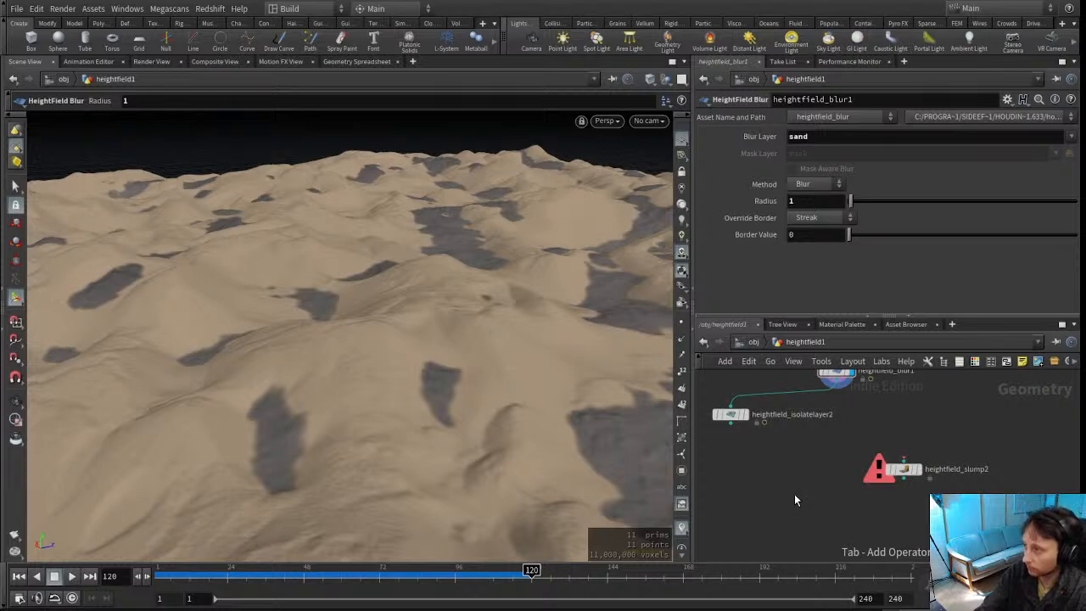
pyautogui.press('Return')
pyautogui.press('Return')
pyautogui.moveTo(836, 382); pyautogui.dragTo(793, 486)
pyautogui.click(812, 240)
pyautogui.write('f@height = ')
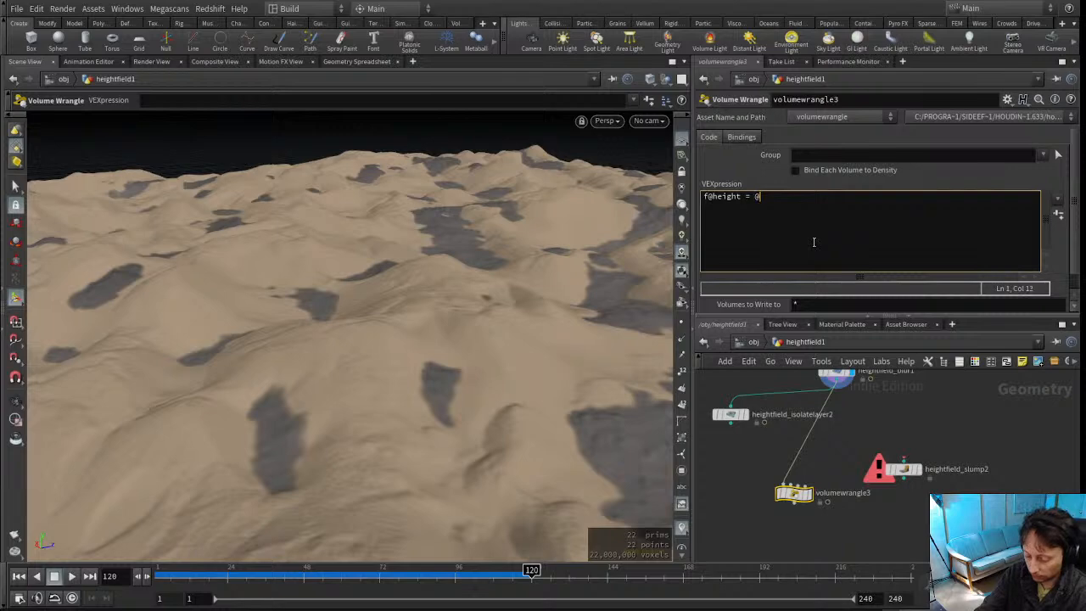
pyautogui.write('@sand + ')
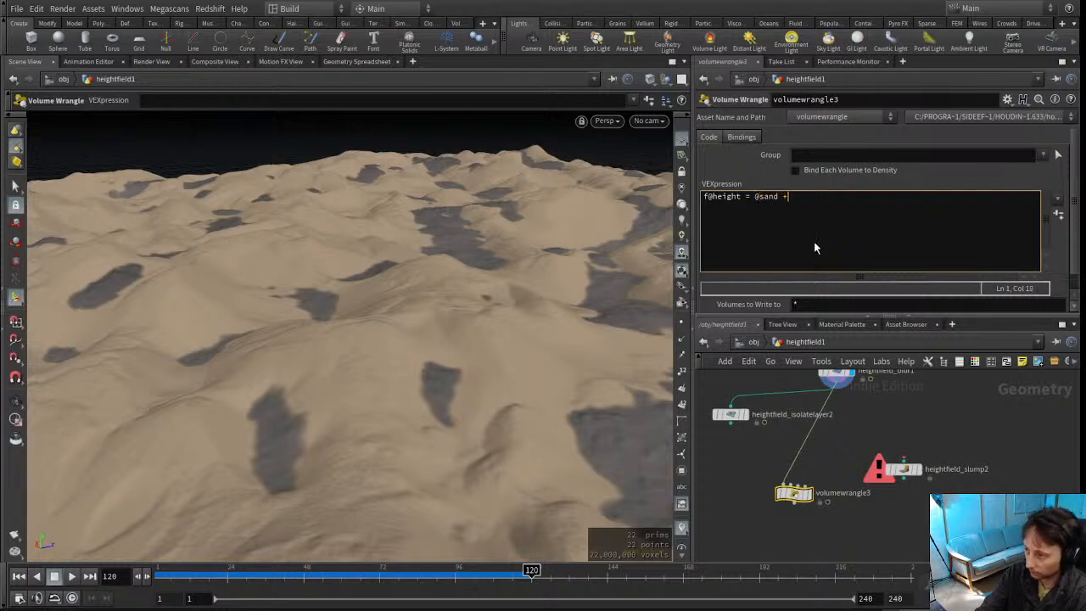
pyautogui.write('bedrock')
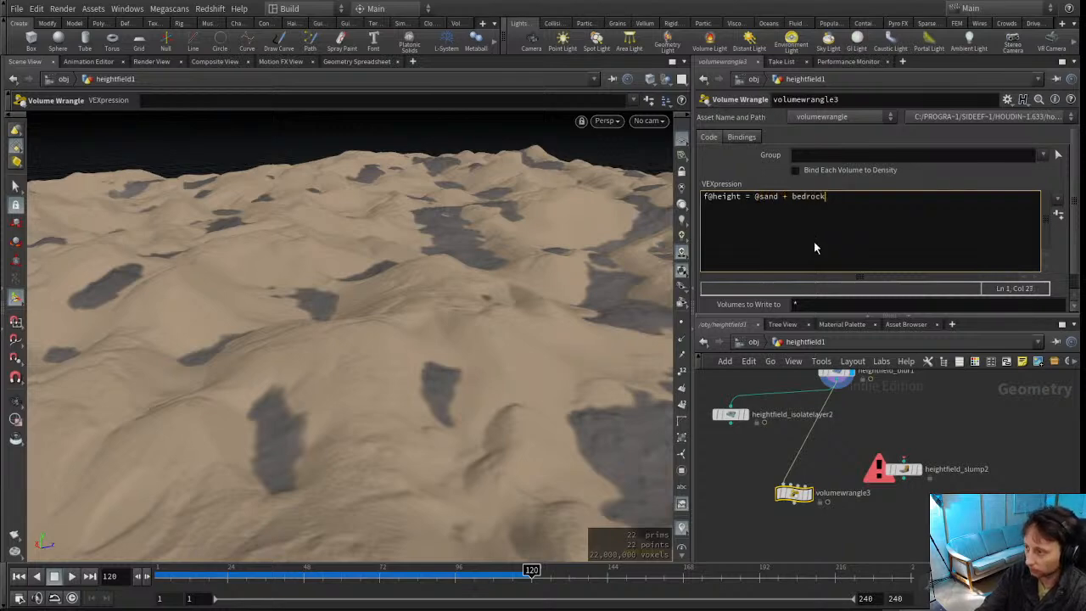
pyautogui.write(';@')
pyautogui.click(878, 202)
pyautogui.press('Return')
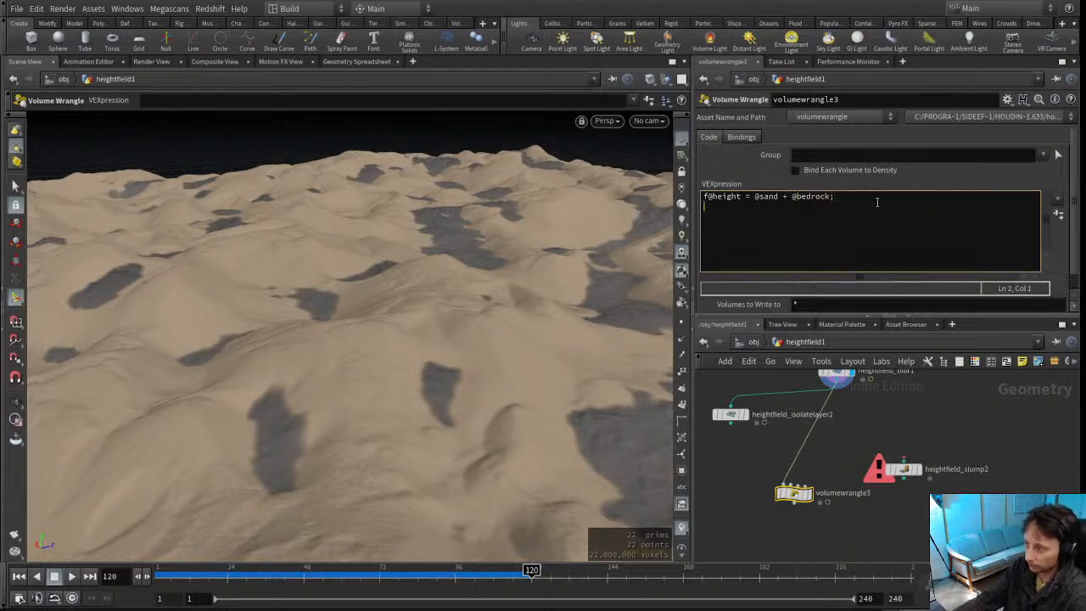
# Display the volume wrangle's output and examine the rebuilt dune surface
pyautogui.click(810, 495)
pyautogui.keyDown('alt'); pyautogui.moveTo(370, 338); pyautogui.dragTo(386, 319); pyautogui.keyUp('alt')
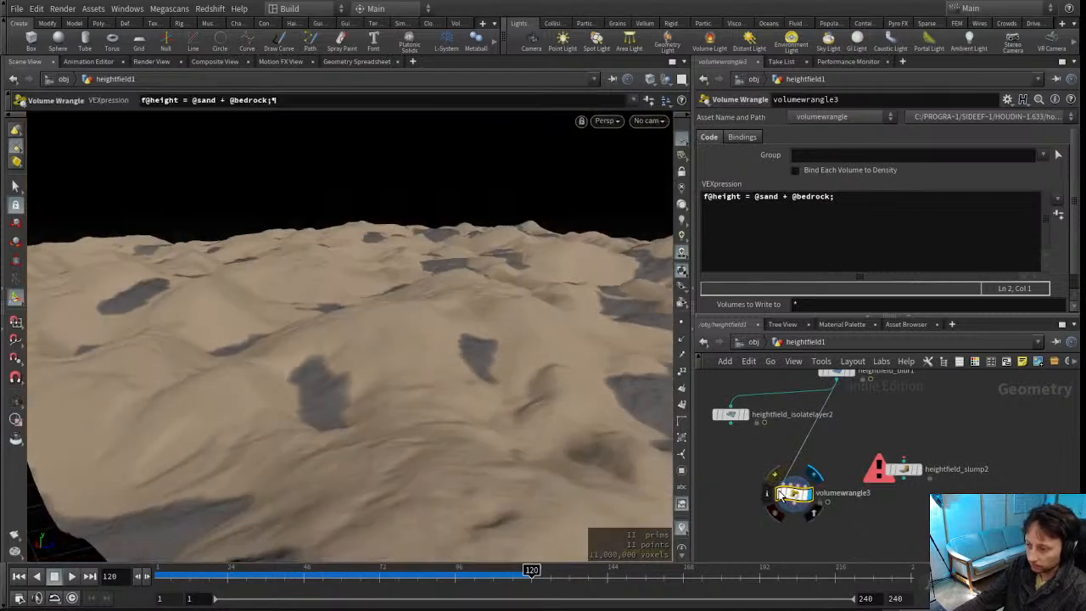
pyautogui.moveTo(860, 383); pyautogui.dragTo(852, 412, button='middle')
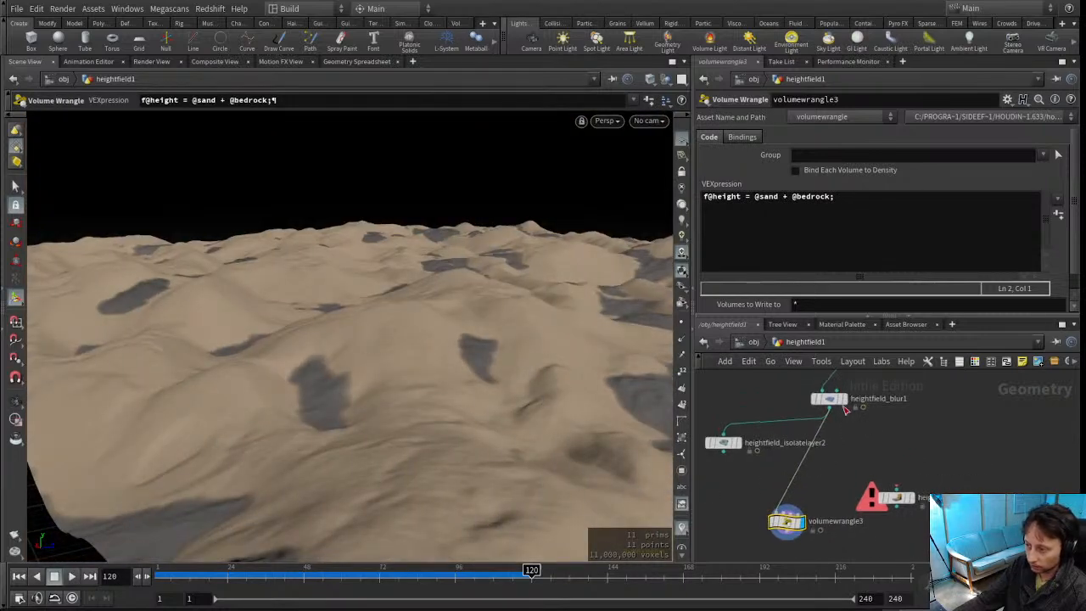
# Set heightfield_blur1's radius to 34.8, examine the smoothed terrain, and move the volume wrangle closer beneath the blur
pyautogui.click(817, 406)
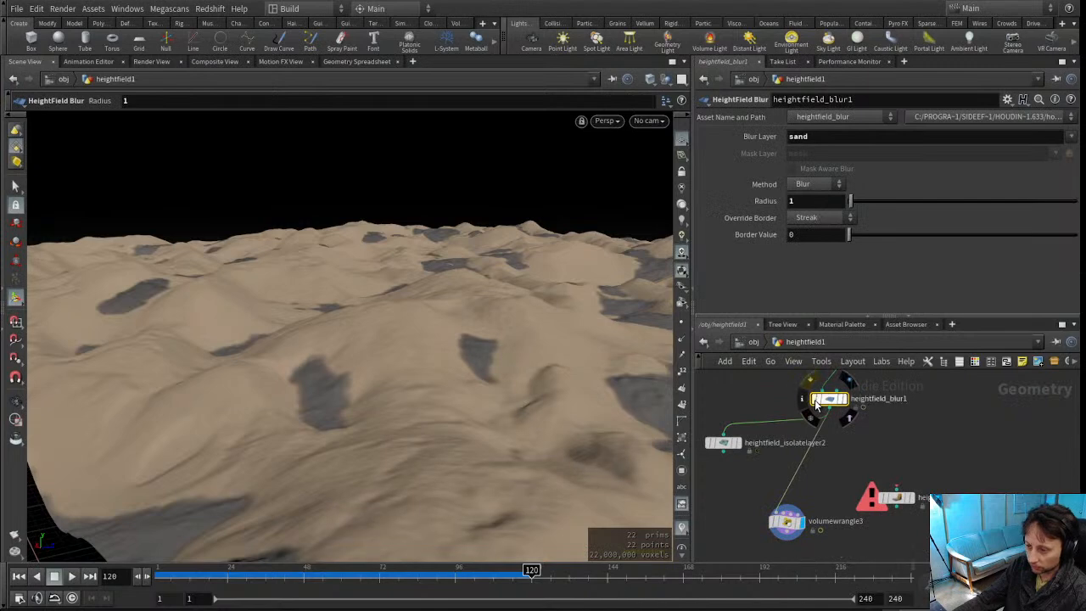
pyautogui.moveTo(850, 201); pyautogui.dragTo(922, 227)
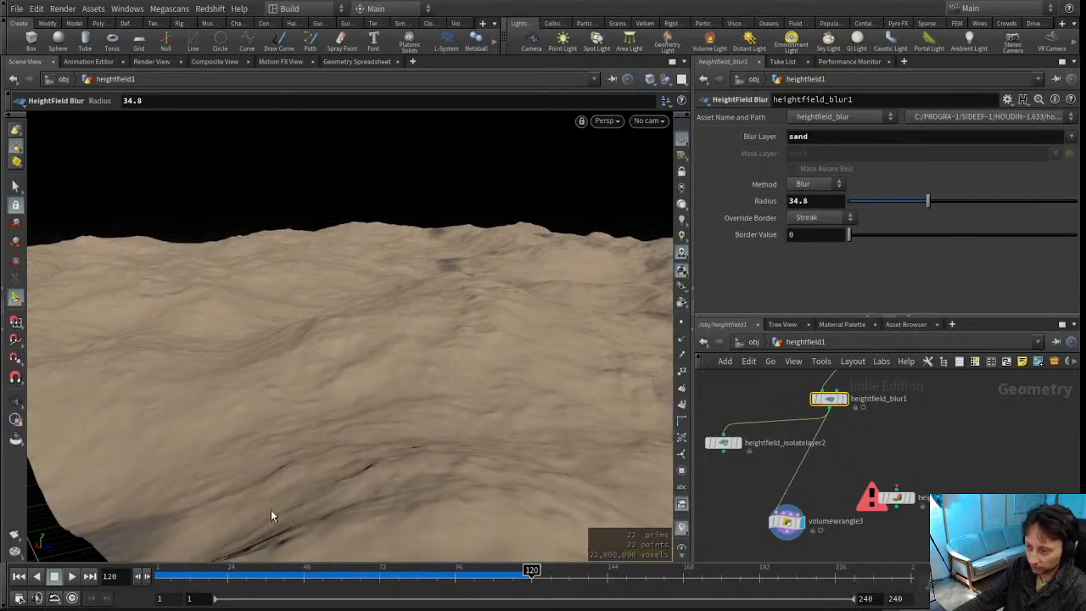
pyautogui.keyDown('alt'); pyautogui.moveTo(385, 458); pyautogui.dragTo(252, 466); pyautogui.keyUp('alt')
pyautogui.keyDown('alt'); pyautogui.moveTo(252, 466); pyautogui.dragTo(398, 432, button='right'); pyautogui.keyUp('alt')
pyautogui.keyDown('alt'); pyautogui.moveTo(398, 432); pyautogui.dragTo(413, 383); pyautogui.keyUp('alt')
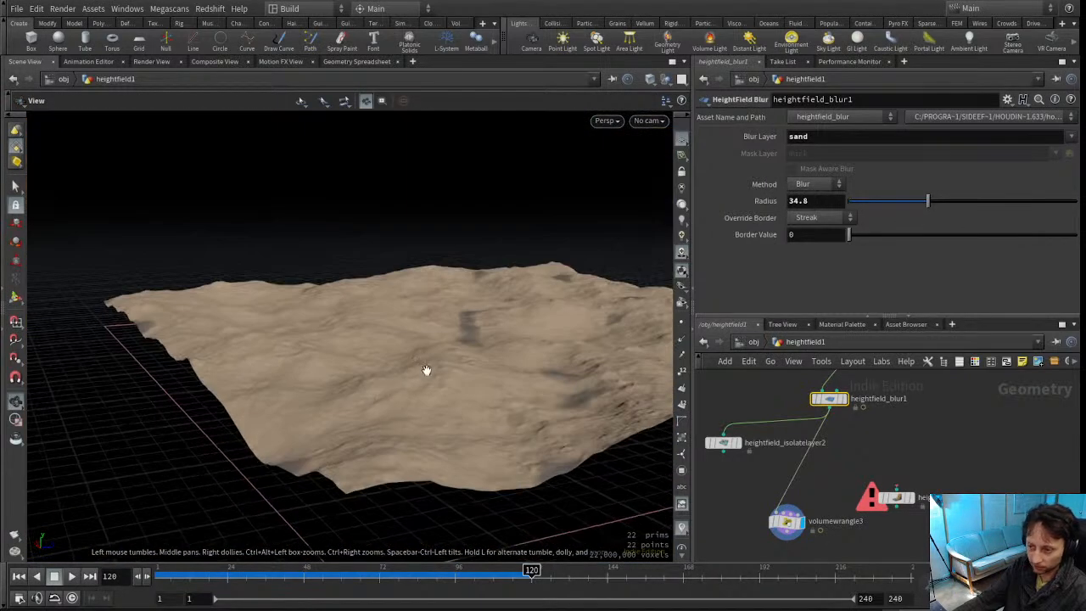
pyautogui.keyDown('alt'); pyautogui.moveTo(402, 463); pyautogui.dragTo(424, 407); pyautogui.keyUp('alt')
pyautogui.moveTo(820, 409)
pyautogui.moveTo(786, 519); pyautogui.dragTo(810, 496)
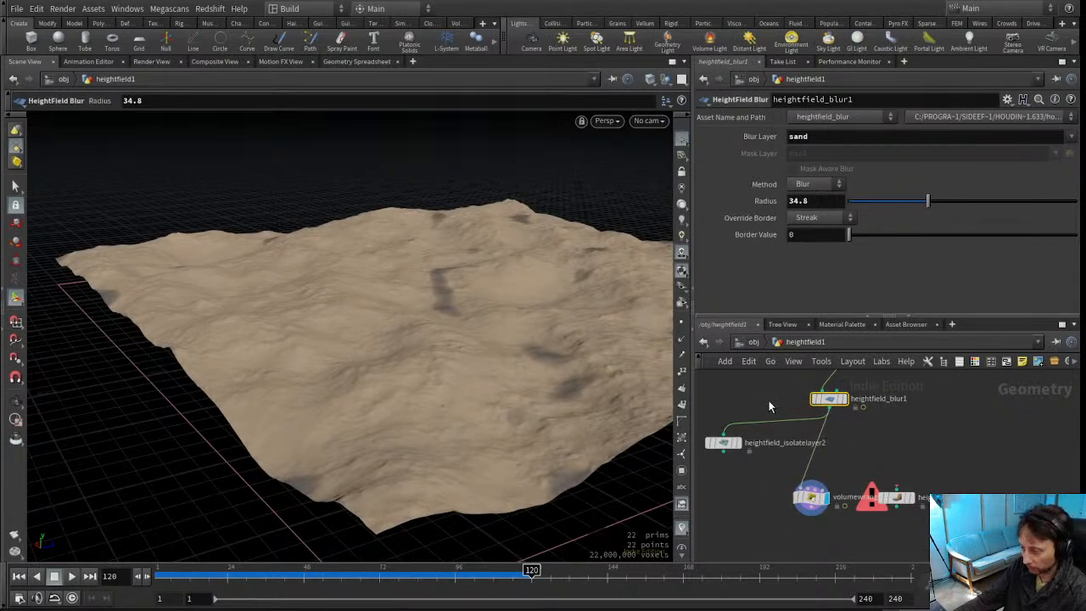
# Reset heightfield_blur1's radius to its default of 10
pyautogui.moveTo(770, 407); pyautogui.dragTo(757, 441, button='middle')
pyautogui.moveTo(922, 209); pyautogui.dragTo(888, 210)
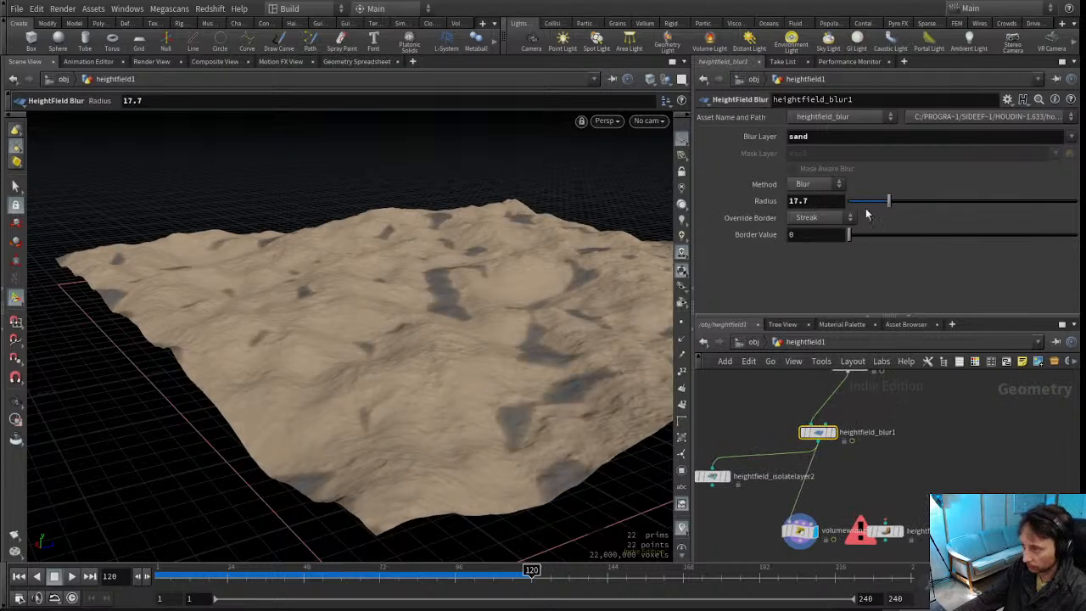
pyautogui.keyDown('ctrl'); pyautogui.middleClick(768, 203); pyautogui.keyUp('ctrl')
pyautogui.click(942, 442)
# Move heightfield_slump2 up near the blur, connect heightfield_blur1's output to it, and show its parameters
pyautogui.moveTo(891, 503); pyautogui.dragTo(926, 458, button='middle')
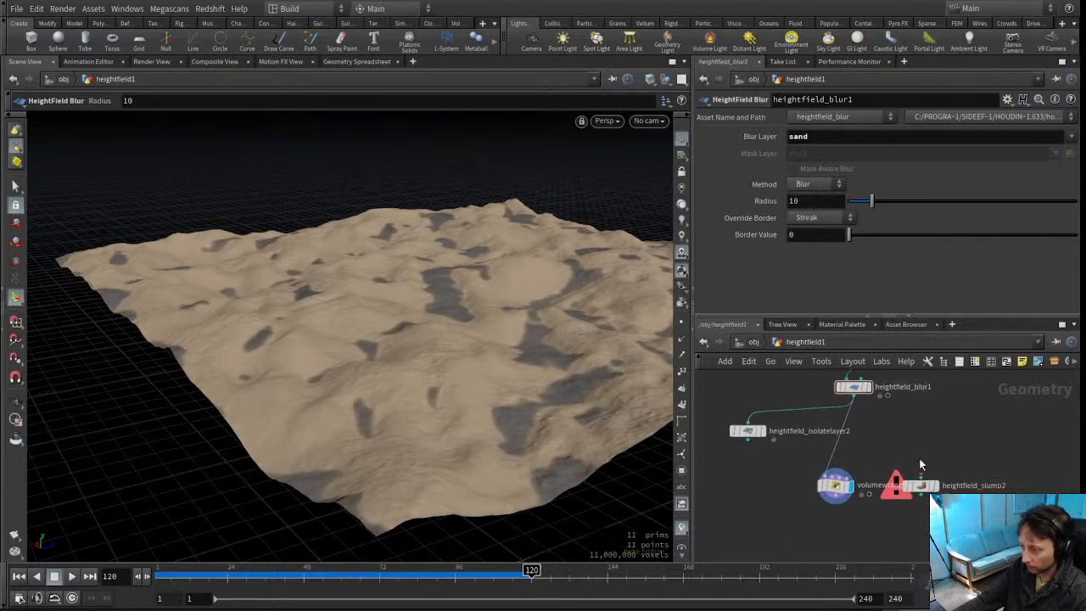
pyautogui.moveTo(914, 486); pyautogui.dragTo(913, 444)
pyautogui.scroll(2, 874, 422)
pyautogui.moveTo(860, 418); pyautogui.dragTo(841, 434, button='middle')
pyautogui.moveTo(828, 403); pyautogui.dragTo(872, 454)
pyautogui.click(871, 454)
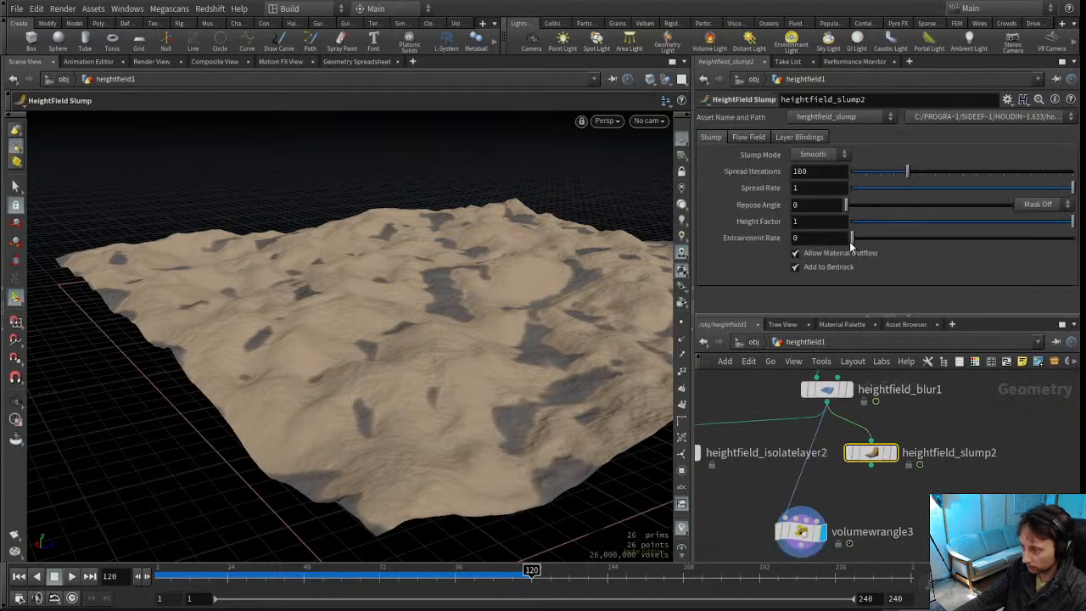
# Set heightfield_slump2's input layers to "bedrock" for Bedrock and "sand" for Material to Slump
pyautogui.click(804, 139)
pyautogui.click(850, 167)
pyautogui.write('bedrock')
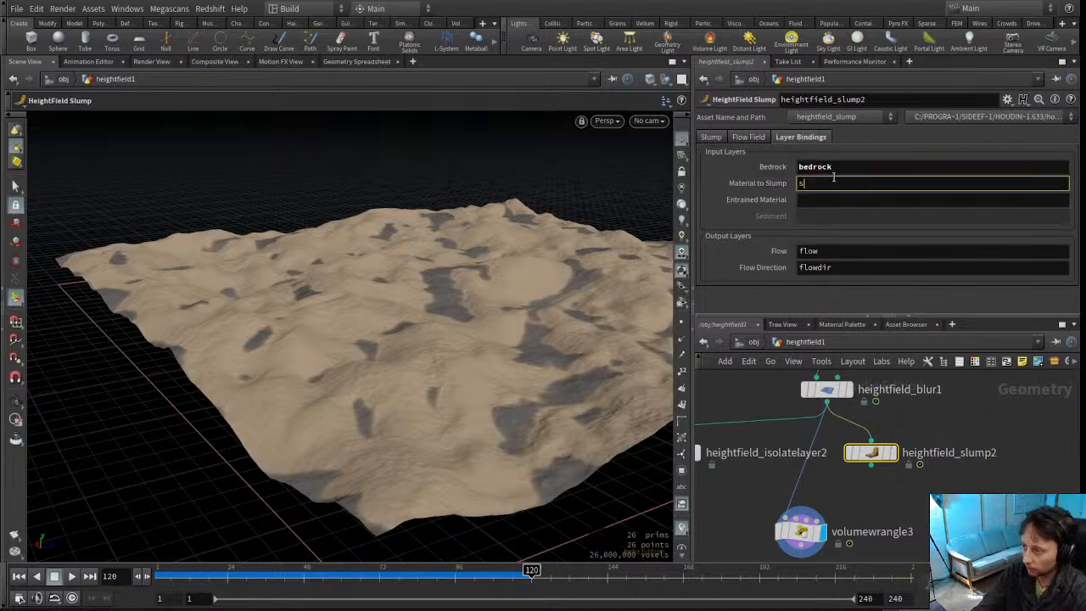
pyautogui.press('Return')
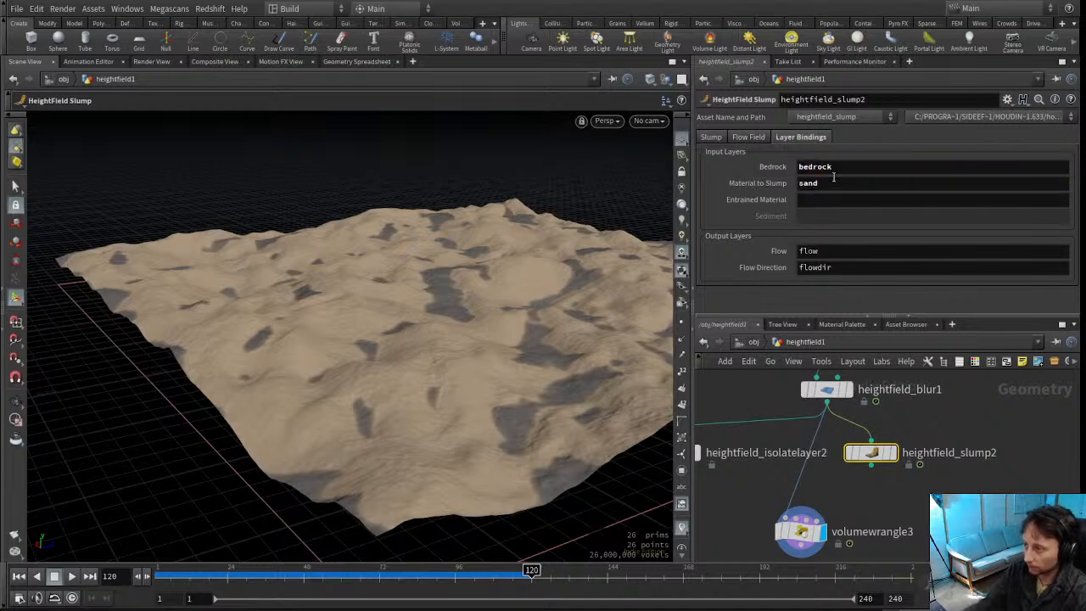
# Display heightfield_slump2's output and turn off Add to Bedrock in its slump settings
pyautogui.click(747, 139)
pyautogui.click(711, 137)
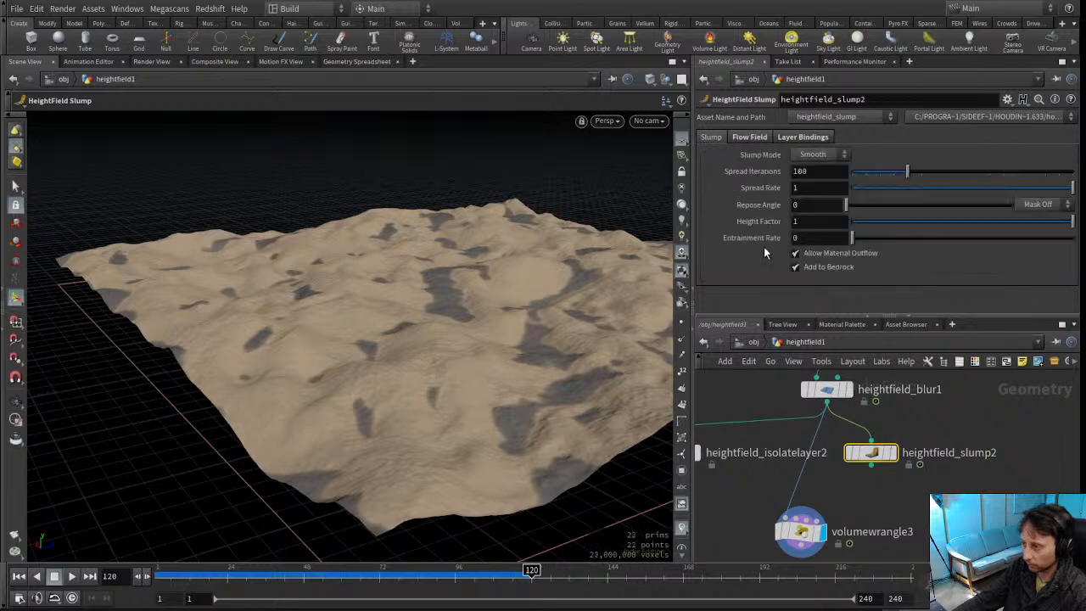
pyautogui.moveTo(900, 458)
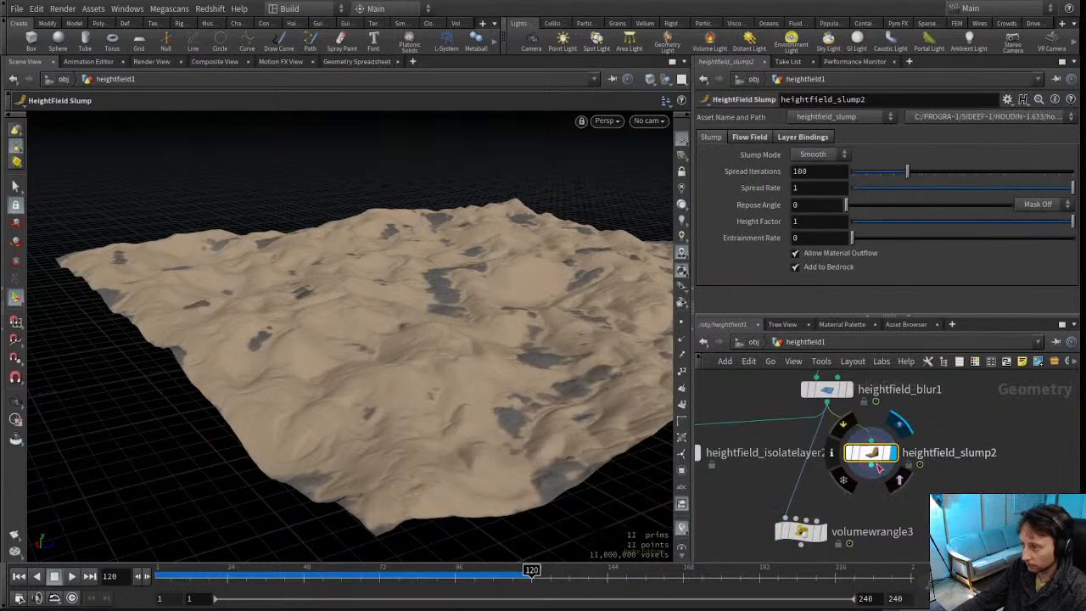
pyautogui.click(830, 267)
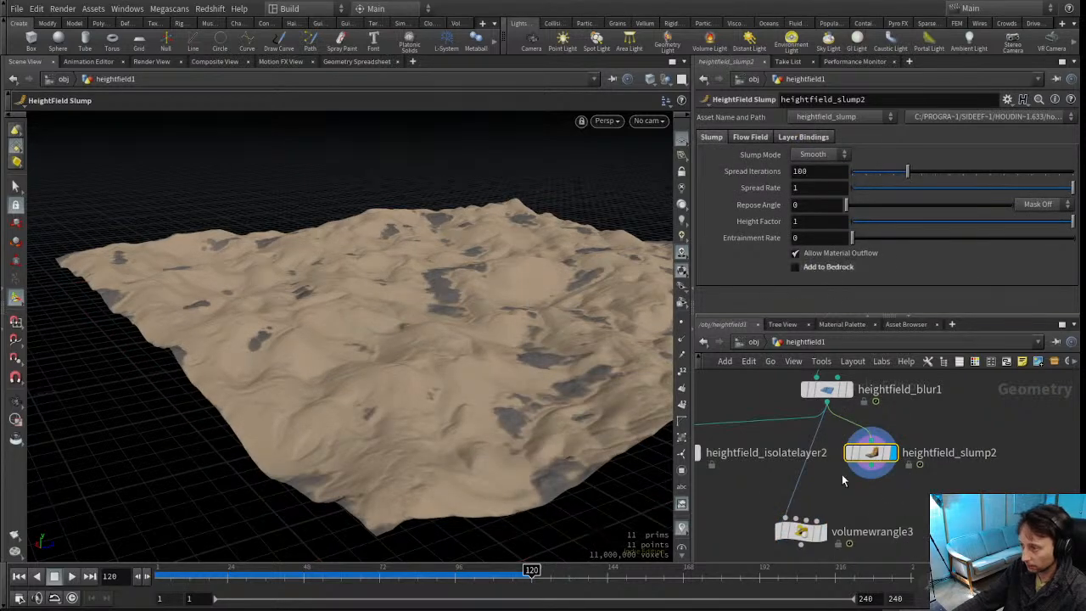
# Insert heightfield_slump2 between heightfield_blur1 and volumewrangle3, align the wrangle beneath it, and display the wrangle's output
pyautogui.moveTo(865, 457); pyautogui.dragTo(821, 463)
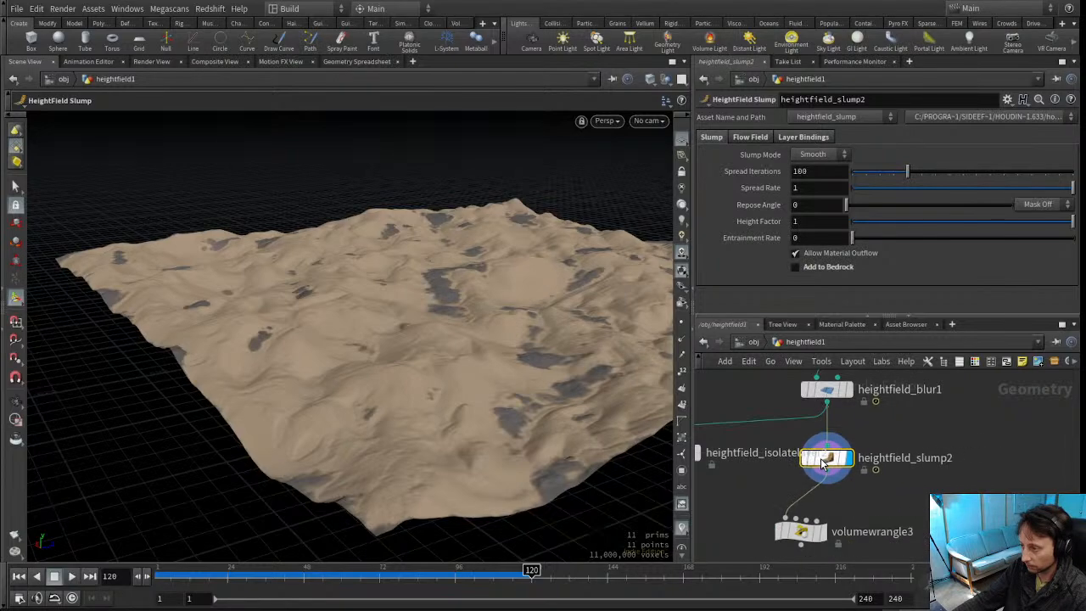
pyautogui.moveTo(806, 536); pyautogui.dragTo(831, 524)
pyautogui.moveTo(412, 352)
pyautogui.keyDown('alt'); pyautogui.mouseDown()
pyautogui.moveTo(412, 366)
pyautogui.moveTo(416, 357)
pyautogui.mouseUp(); pyautogui.keyUp('alt')
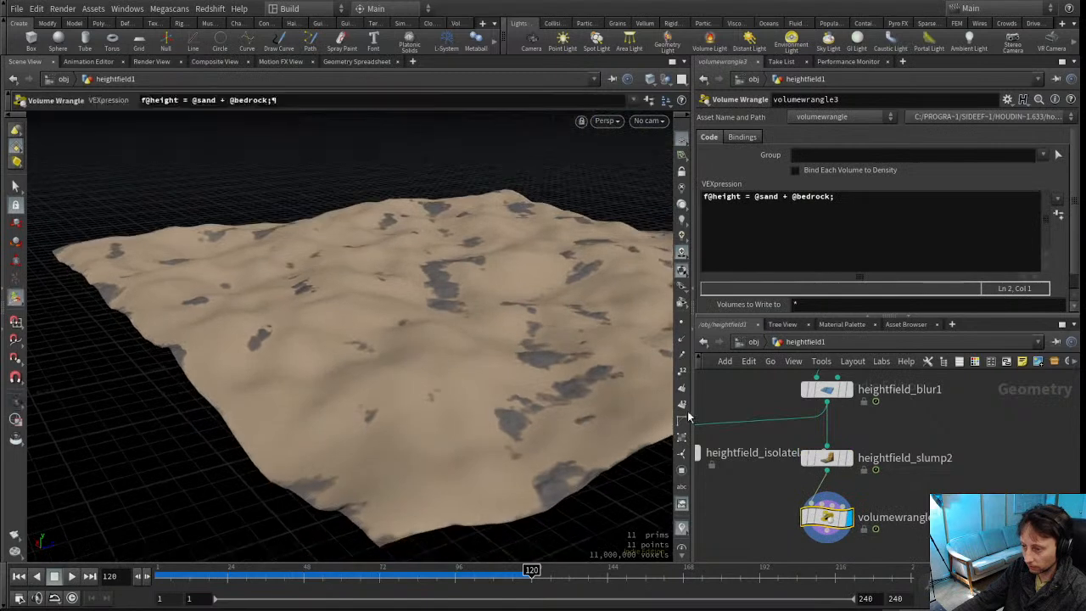
# Set heightfield_blur1's radius to 1 and leave the blur node bypassed
pyautogui.moveTo(781, 391); pyautogui.dragTo(785, 417, button='middle')
pyautogui.click(809, 417)
pyautogui.click(809, 417)
pyautogui.click(810, 419)
pyautogui.press('BackSpace')
pyautogui.press('Return')
pyautogui.click(811, 416)
# Set heightfield_slump2's spread iterations to 30 and its repose angle to 12
pyautogui.click(836, 486)
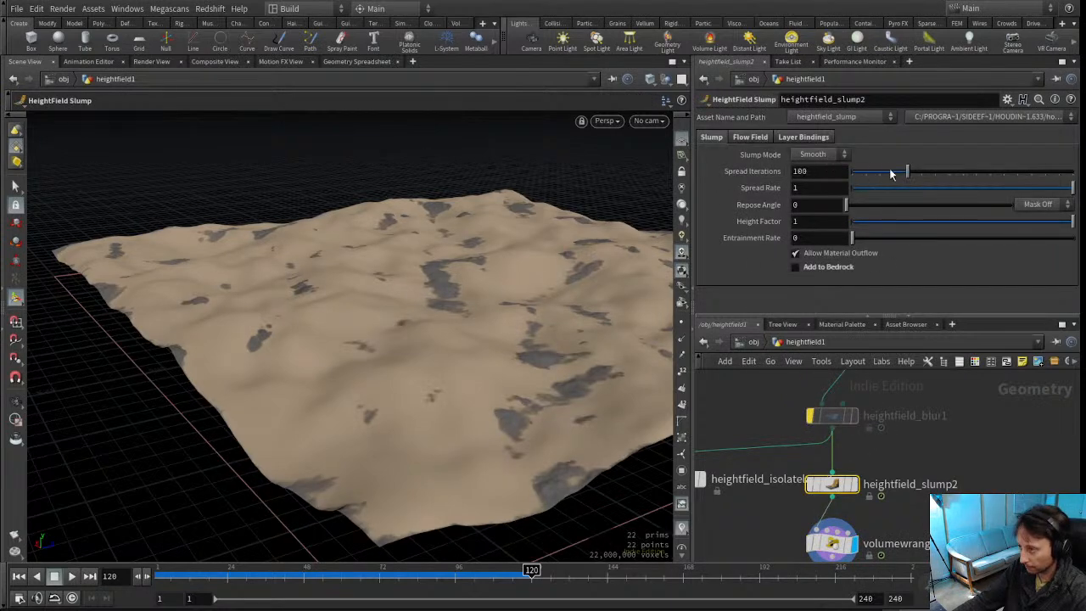
pyautogui.moveTo(891, 174); pyautogui.dragTo(870, 174)
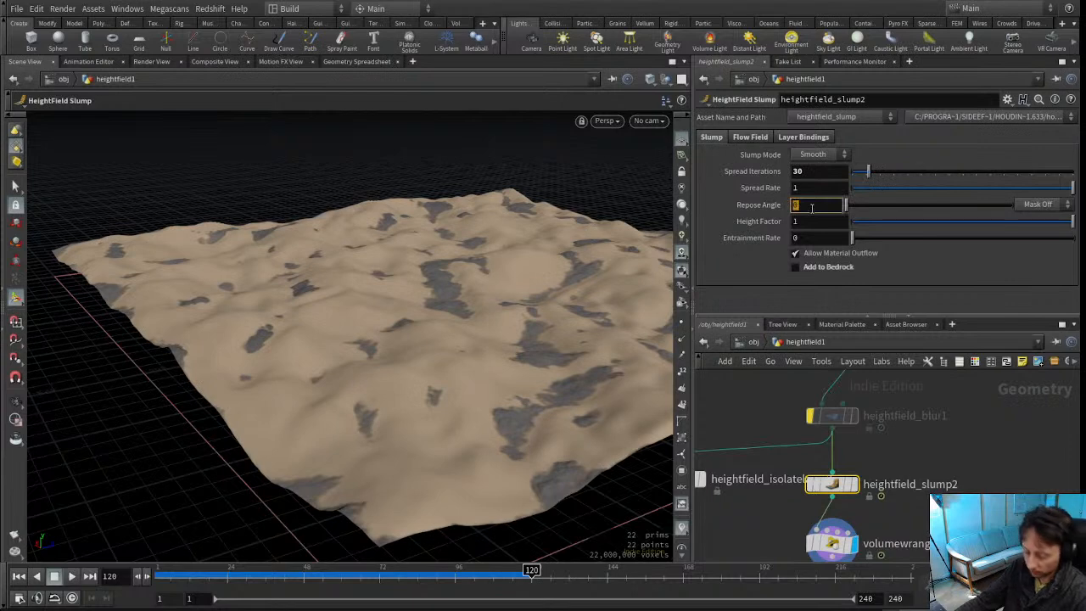
pyautogui.write('2')
pyautogui.press('Return')
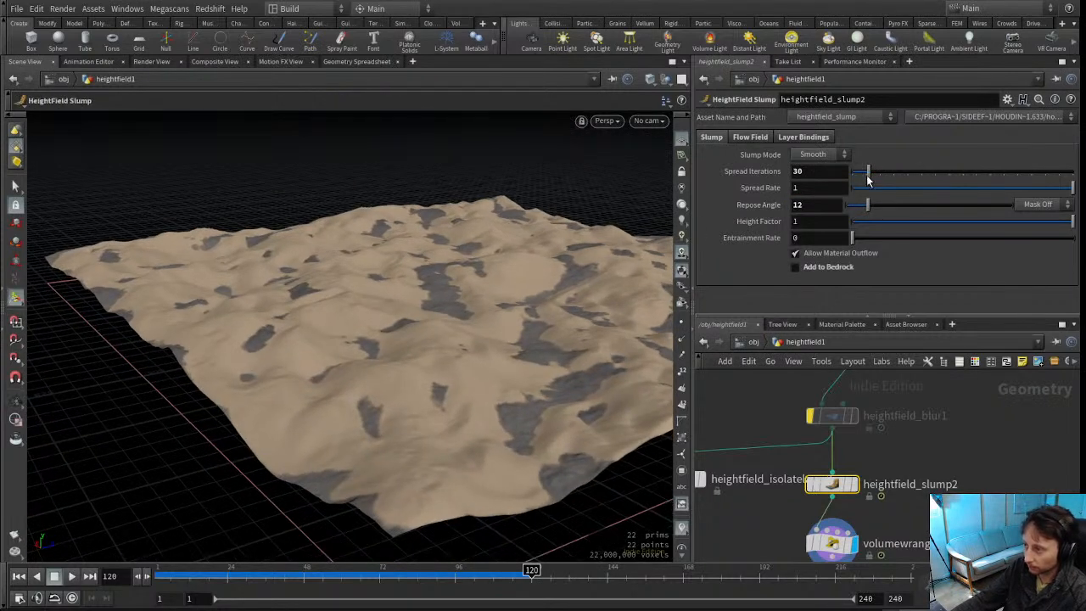
# Set heightfield_slump2's spread rate to 0.17, spread iterations to 168 and repose angle to 16
pyautogui.moveTo(889, 191); pyautogui.dragTo(939, 194)
pyautogui.moveTo(870, 174); pyautogui.dragTo(972, 177)
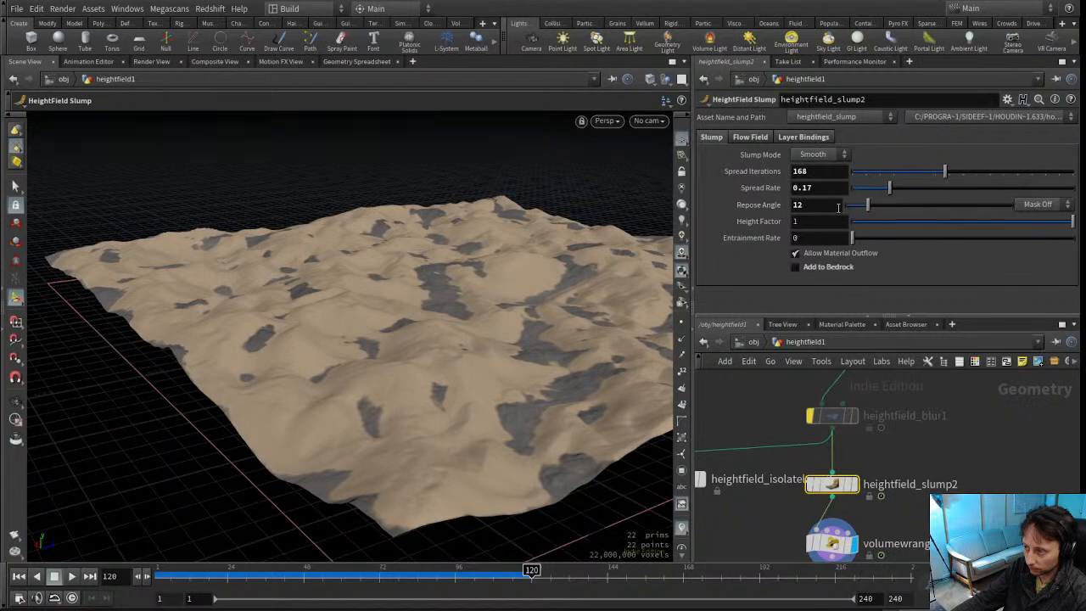
pyautogui.press('Return')
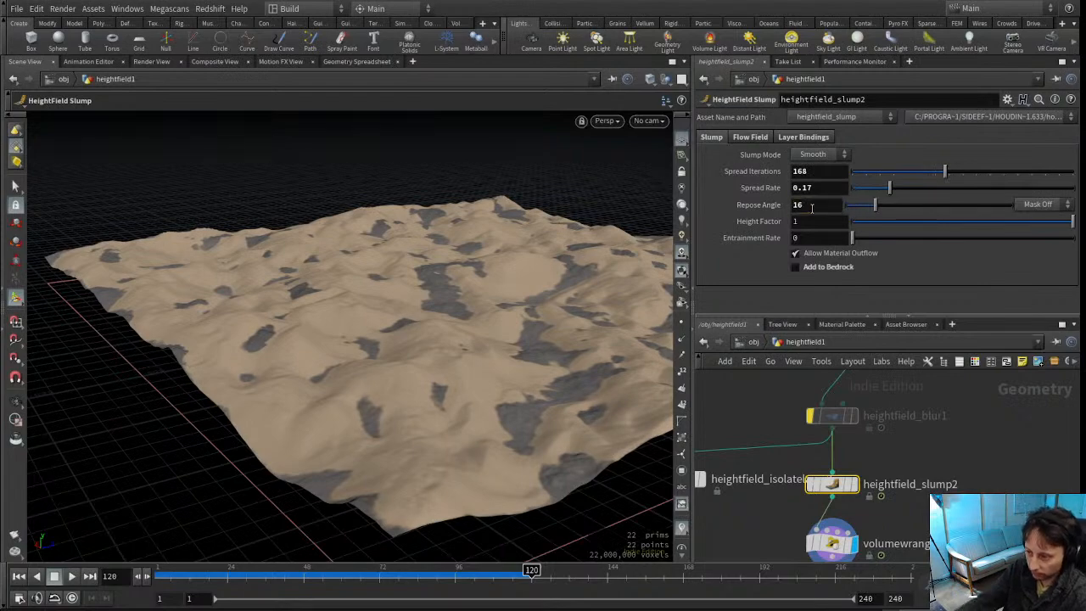
# Compare the dunes up close with heightfield_slump2 bypassed and enabled
pyautogui.keyDown('alt'); pyautogui.moveTo(493, 295); pyautogui.dragTo(645, 296, button='right'); pyautogui.keyUp('alt')
pyautogui.keyDown('alt'); pyautogui.moveTo(645, 296); pyautogui.dragTo(543, 408); pyautogui.keyUp('alt')
pyautogui.moveTo(807, 485)
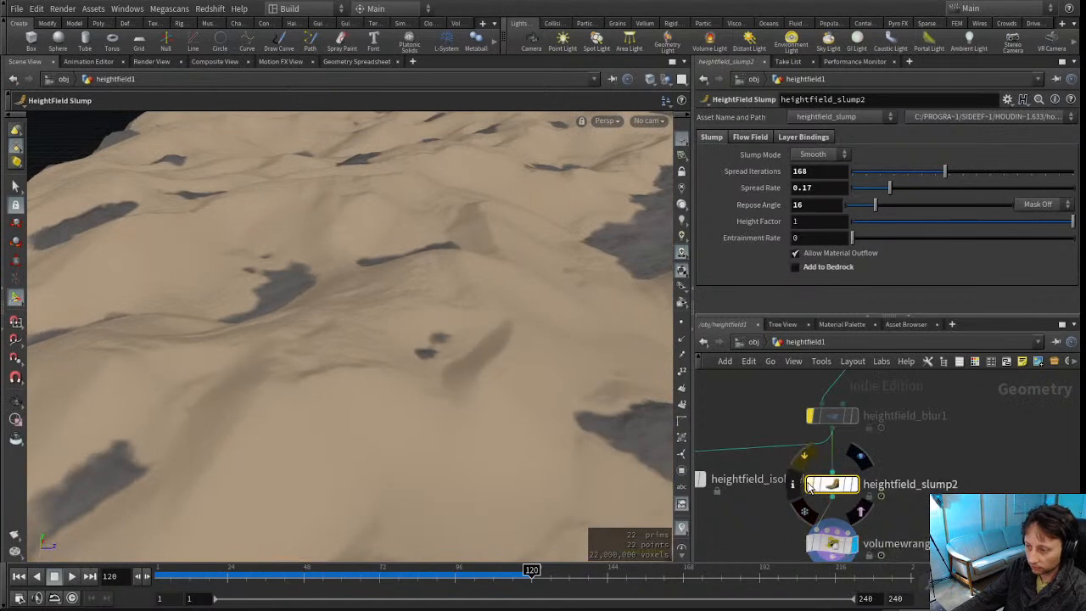
pyautogui.click(808, 485)
pyautogui.keyDown('alt'); pyautogui.moveTo(447, 411); pyautogui.dragTo(509, 357); pyautogui.keyUp('alt')
pyautogui.moveTo(809, 485)
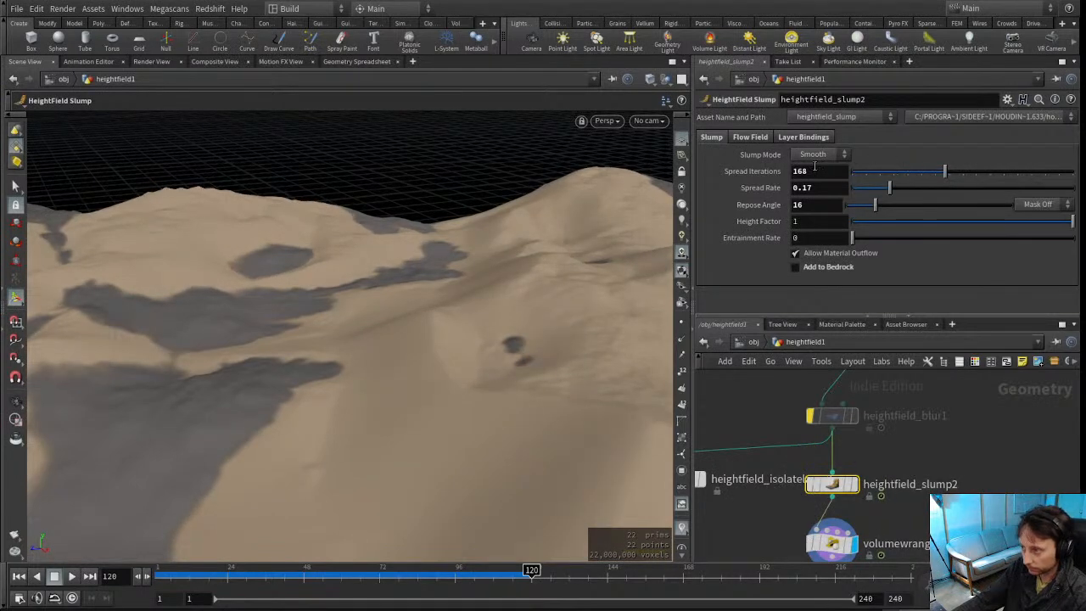
# Set heightfield_slump2's spread iterations to 100 and its spread rate to 0.1
pyautogui.press('Tab')
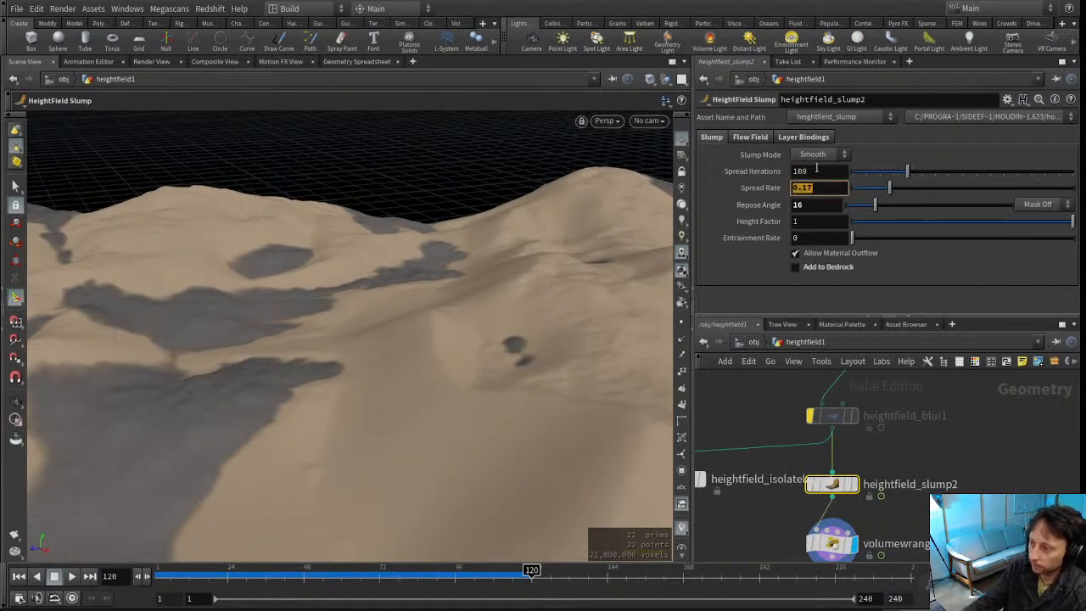
pyautogui.write('.1')
pyautogui.press('Return')
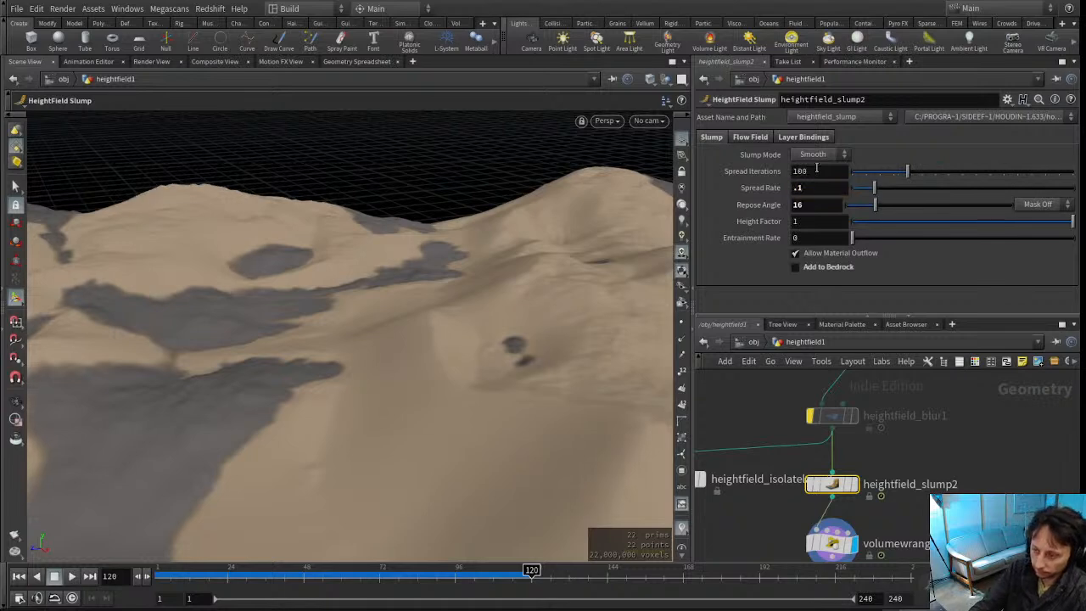
# Re-enable heightfield_blur1 and examine its effect on the dune surface
pyautogui.click(811, 417)
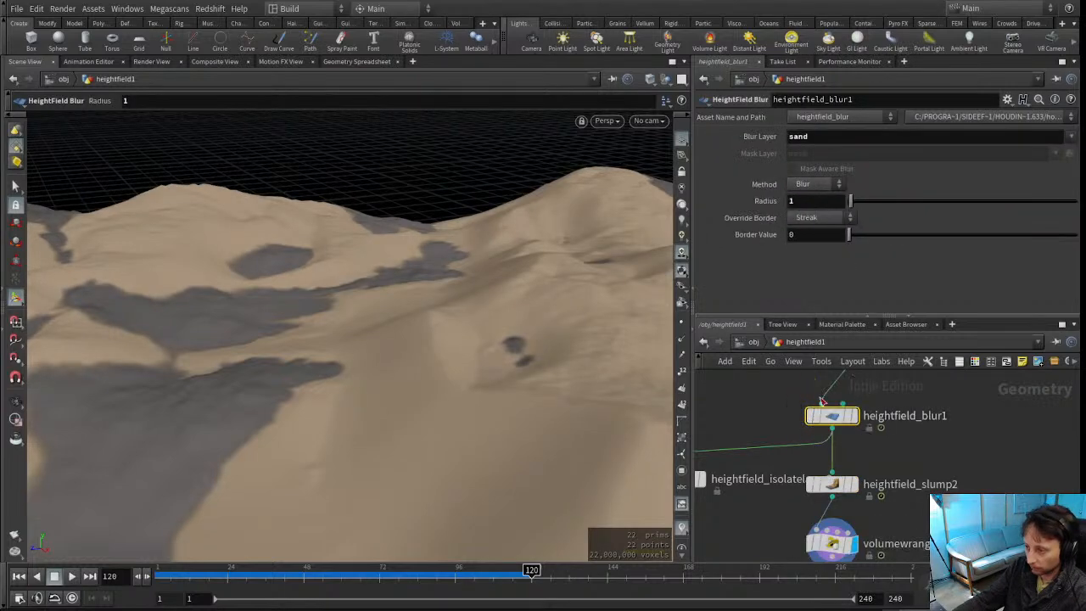
pyautogui.keyDown('alt'); pyautogui.moveTo(492, 289); pyautogui.dragTo(617, 351); pyautogui.keyUp('alt')
pyautogui.hotkey('space', 'h')
pyautogui.keyDown('alt'); pyautogui.moveTo(313, 374); pyautogui.dragTo(549, 298); pyautogui.keyUp('alt')
pyautogui.press('Return')
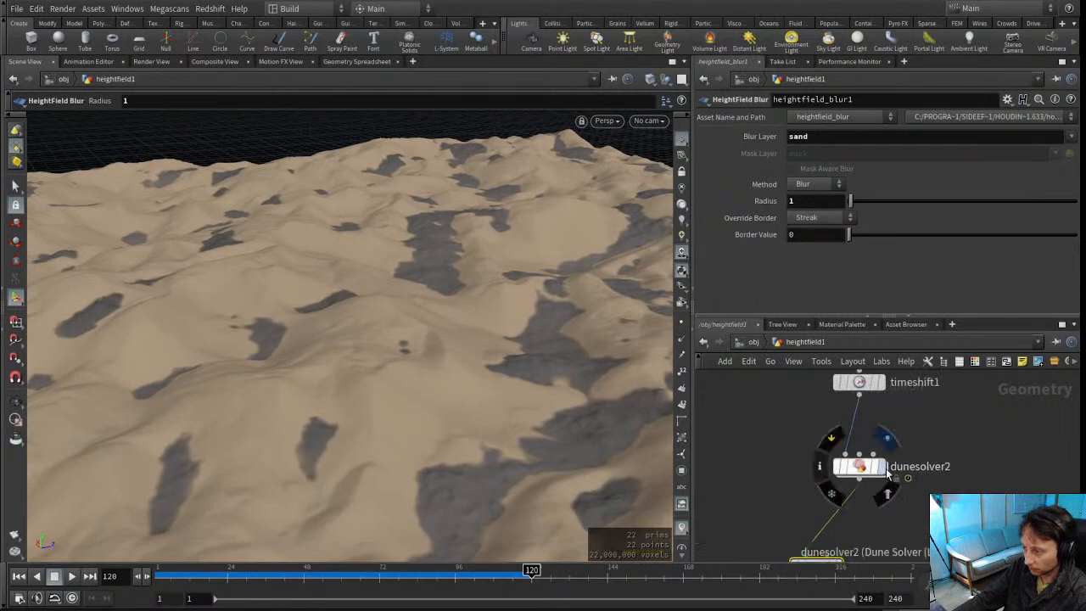
# Enlarge the network editor and select heightfield_slump2 to show its parameters
pyautogui.moveTo(931, 561); pyautogui.dragTo(970, 331, button='middle')
pyautogui.moveTo(962, 443); pyautogui.dragTo(955, 431, button='middle')
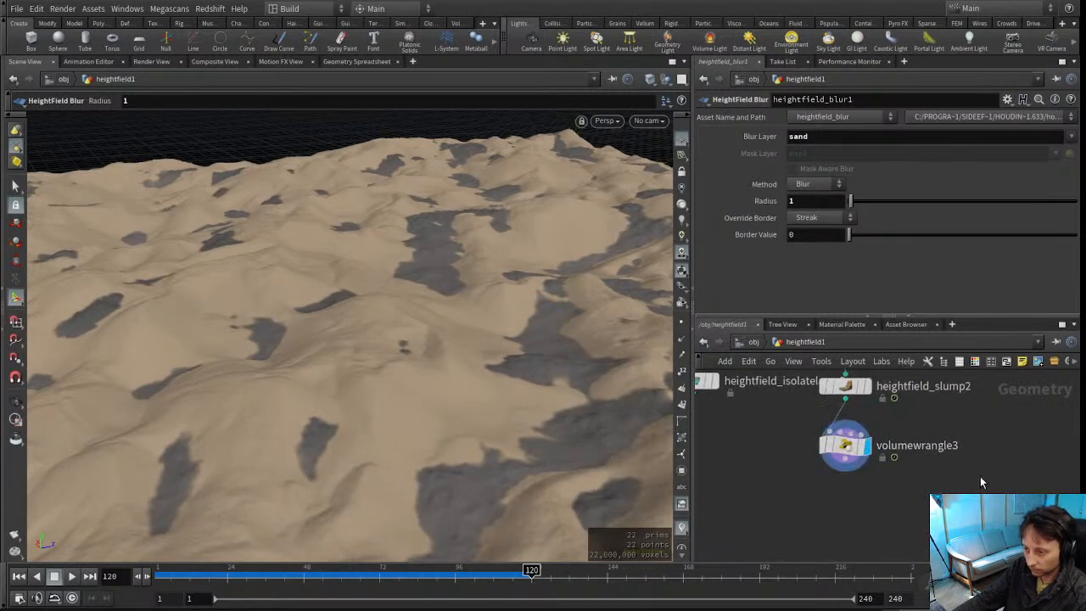
pyautogui.scroll(-5, 977, 462)
pyautogui.moveTo(841, 317); pyautogui.dragTo(836, 235)
pyautogui.moveTo(942, 361); pyautogui.dragTo(875, 416, button='middle')
pyautogui.scroll(4, 875, 414)
pyautogui.moveTo(845, 556); pyautogui.dragTo(868, 500, button='middle')
pyautogui.scroll(3, 864, 450)
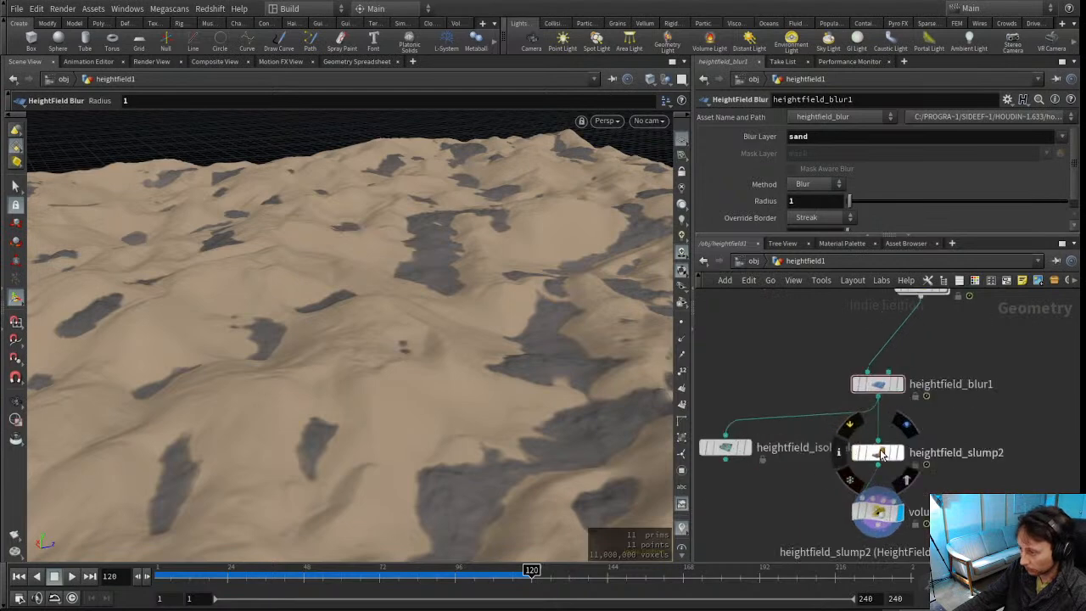
pyautogui.click(877, 452)
# Review the node chain from the noise nodes to volumewrangle3 and examine the dunes from several angles
pyautogui.scroll(-4, 979, 460)
pyautogui.moveTo(966, 423); pyautogui.dragTo(841, 454, button='middle')
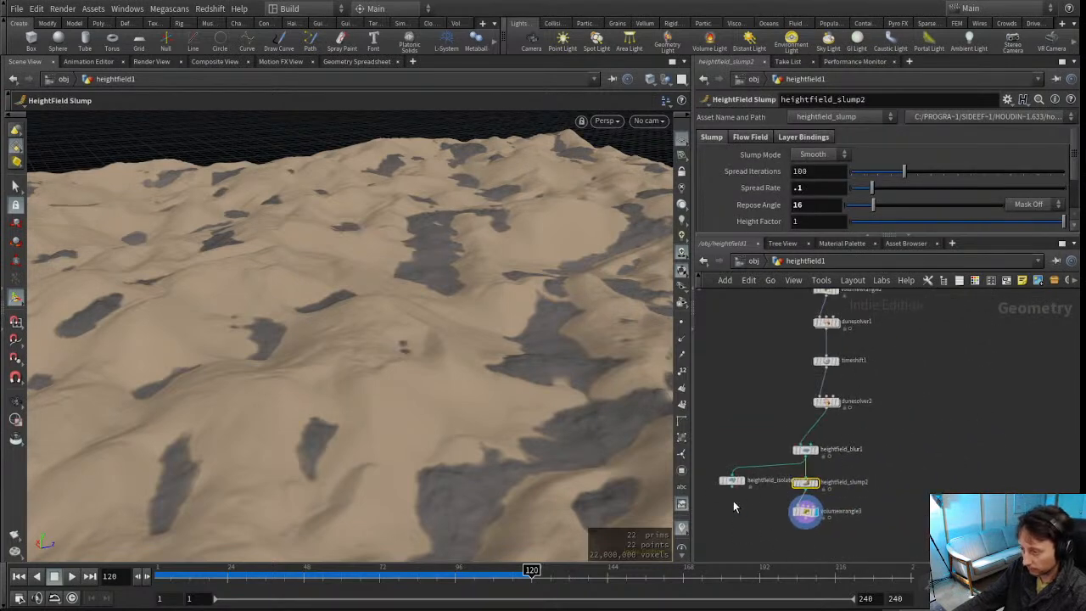
pyautogui.moveTo(733, 506); pyautogui.dragTo(844, 440, button='middle')
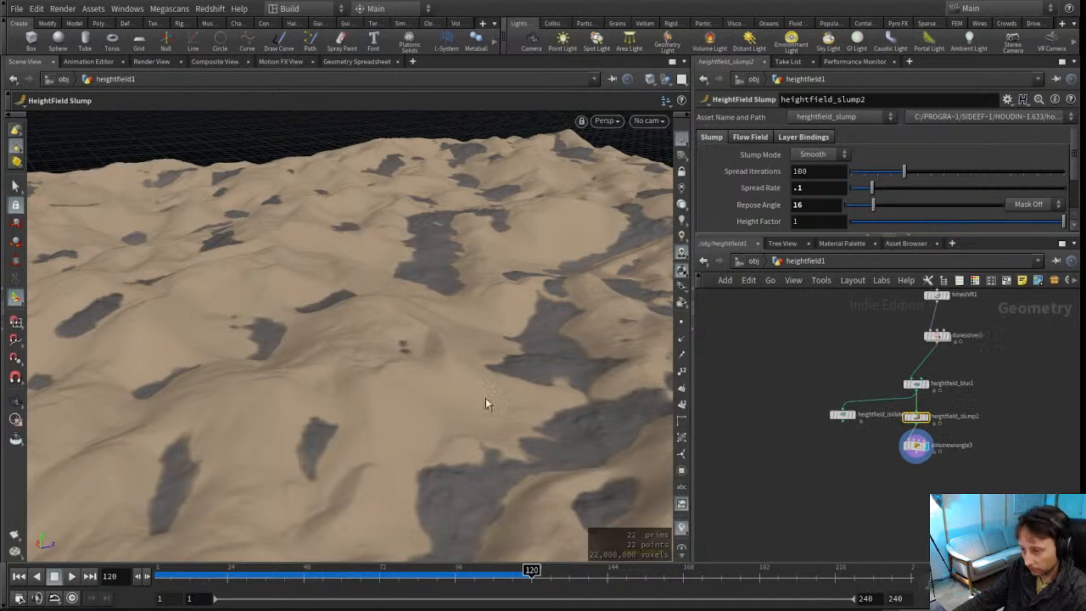
pyautogui.keyDown('alt'); pyautogui.moveTo(410, 410); pyautogui.dragTo(357, 415); pyautogui.keyUp('alt')
pyautogui.moveTo(852, 414); pyautogui.dragTo(792, 479, button='middle')
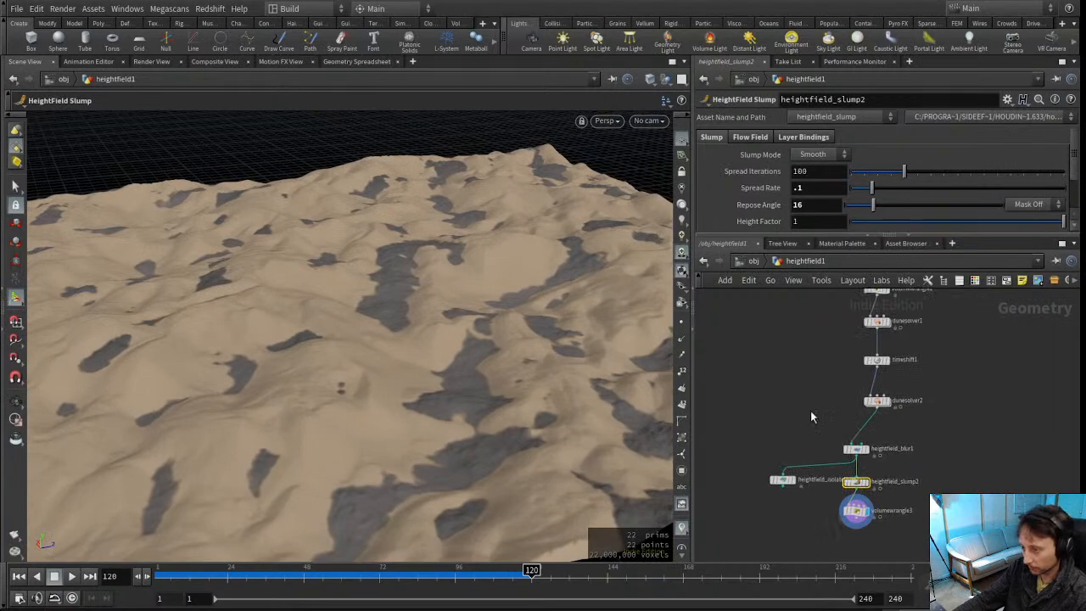
pyautogui.scroll(2, 811, 406)
pyautogui.keyDown('alt'); pyautogui.moveTo(420, 316); pyautogui.dragTo(365, 326); pyautogui.keyUp('alt')
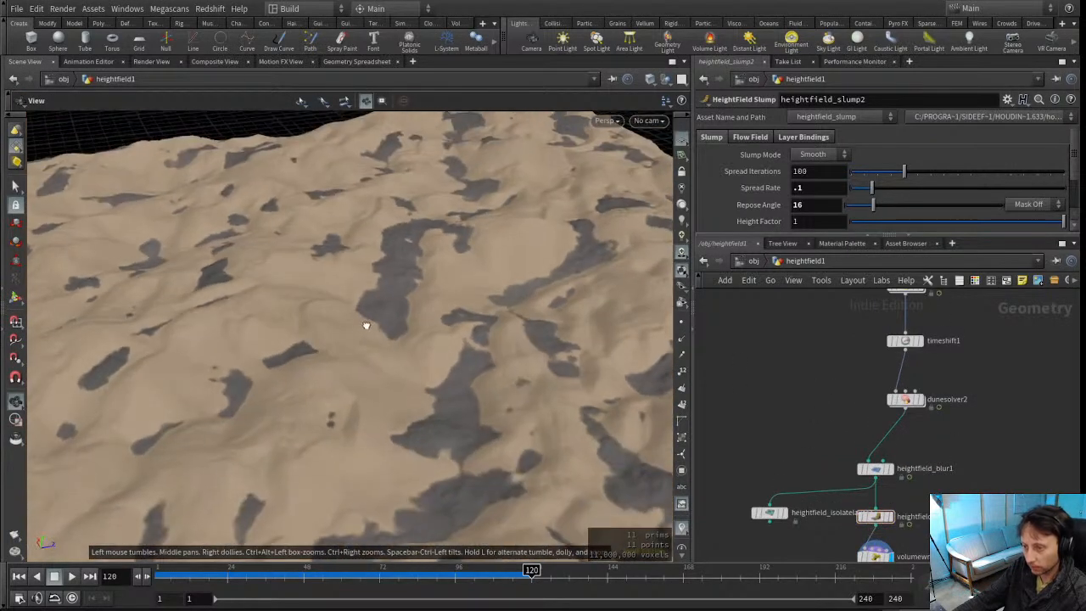
pyautogui.scroll(-4, 804, 464)
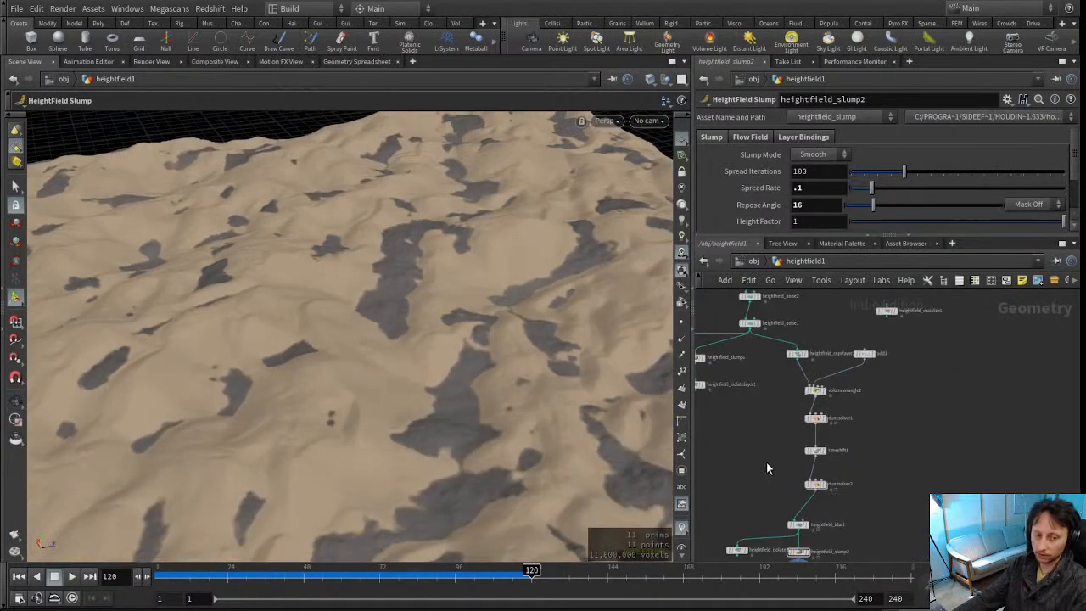
pyautogui.moveTo(777, 416); pyautogui.dragTo(857, 565, button='middle')
pyautogui.scroll(3, 865, 487)
pyautogui.moveTo(964, 462); pyautogui.dragTo(966, 426, button='middle')
pyautogui.keyDown('alt'); pyautogui.moveTo(436, 417); pyautogui.dragTo(347, 443); pyautogui.keyUp('alt')
pyautogui.keyDown('alt'); pyautogui.moveTo(512, 416); pyautogui.dragTo(354, 370, button='middle'); pyautogui.keyUp('alt')
pyautogui.scroll(-5, 969, 447)
pyautogui.moveTo(975, 442); pyautogui.dragTo(944, 297, button='middle')
pyautogui.scroll(5, 968, 406)
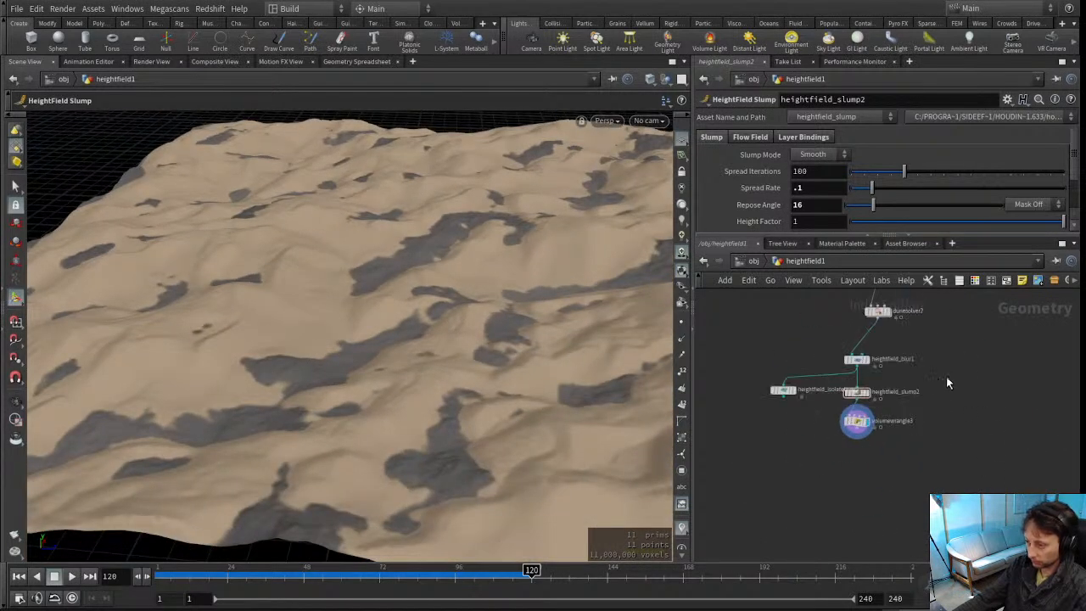
# Enlarge the network editor further, show dunesolver1's parameters, and examine the dunes more closely
pyautogui.moveTo(762, 235); pyautogui.dragTo(767, 190)
pyautogui.moveTo(793, 352); pyautogui.dragTo(799, 409, button='middle')
pyautogui.moveTo(851, 329); pyautogui.dragTo(851, 339)
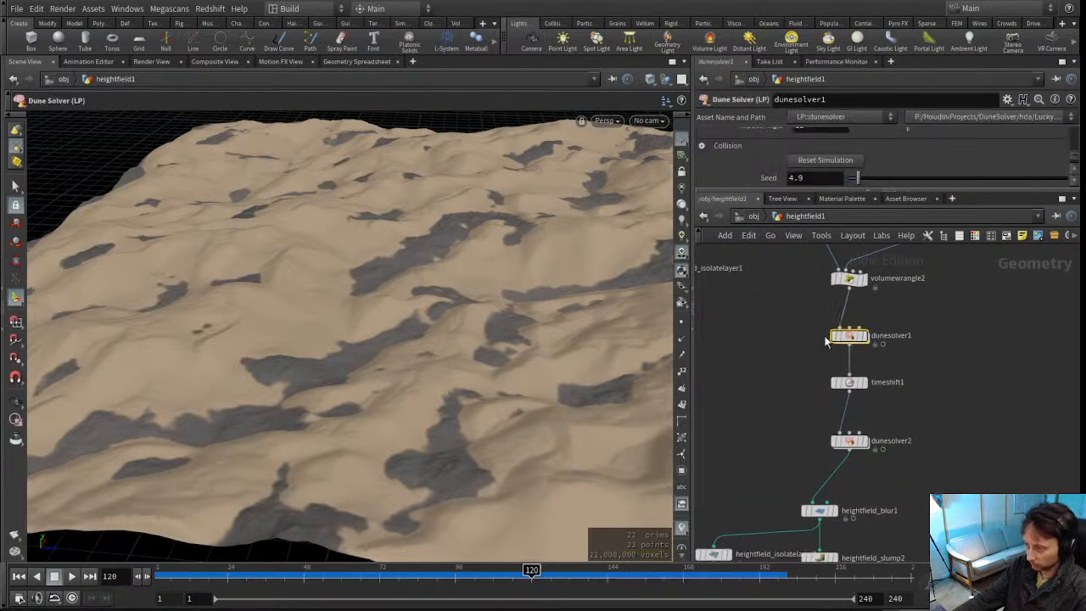
pyautogui.scroll(2, 824, 354)
pyautogui.click(813, 363)
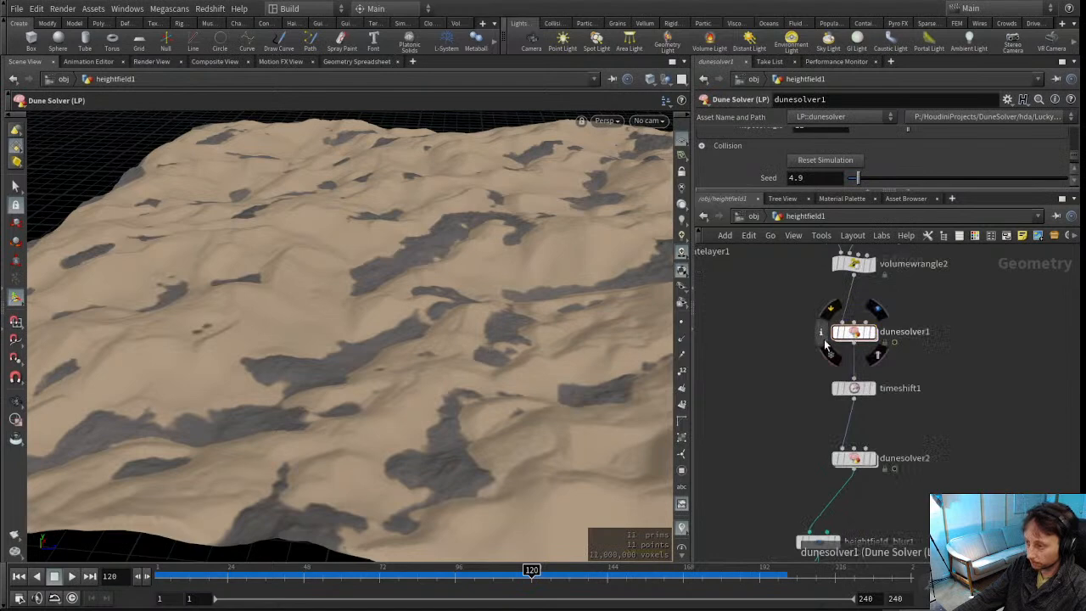
pyautogui.keyDown('alt'); pyautogui.moveTo(378, 264); pyautogui.dragTo(353, 352); pyautogui.keyUp('alt')
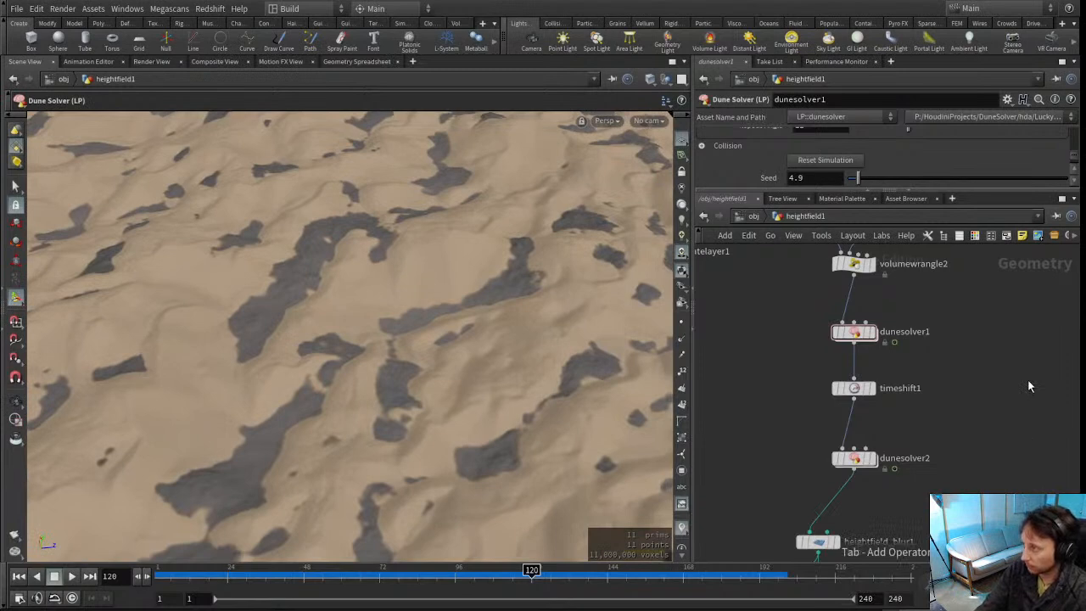
# Add a File Cache node and place it unconnected beside the dune solver chain
pyautogui.hotkey('ctrl', 'v')
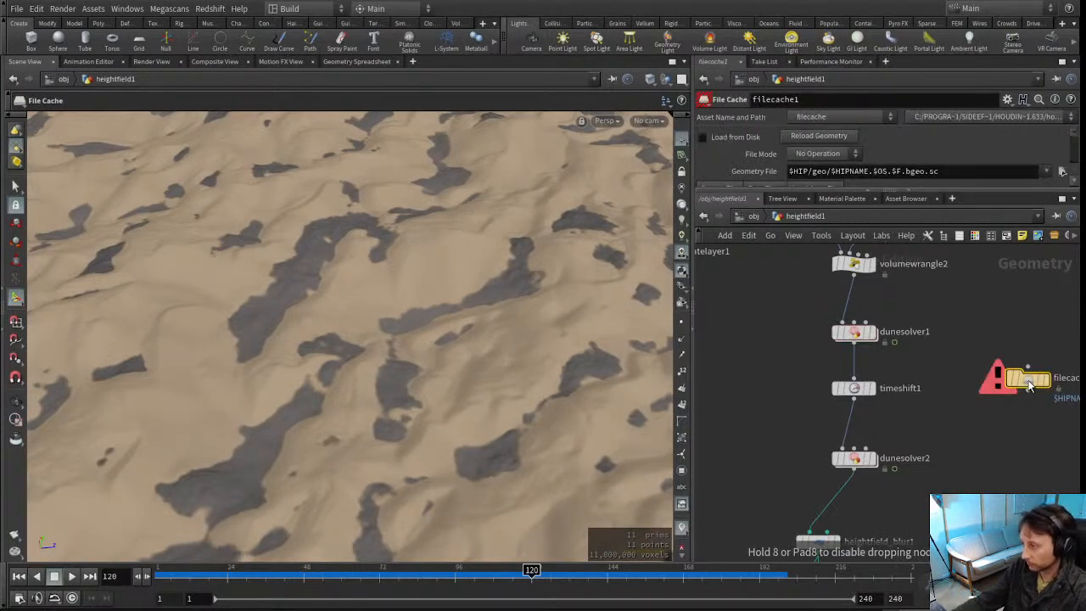
pyautogui.moveTo(1027, 379); pyautogui.dragTo(973, 375)
pyautogui.moveTo(972, 373); pyautogui.dragTo(879, 358, button='middle')
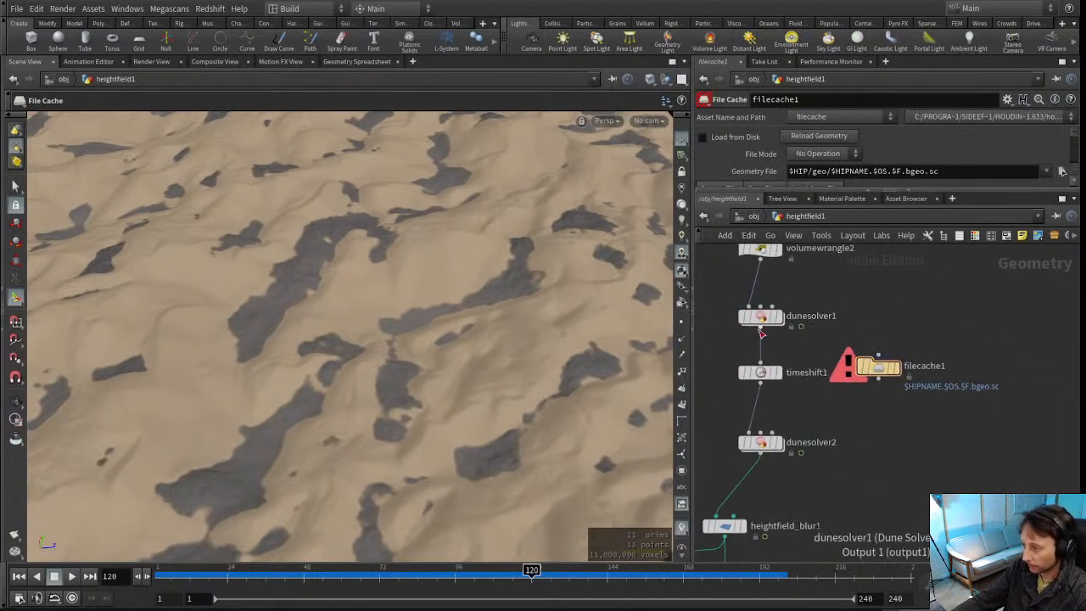
pyautogui.moveTo(893, 379); pyautogui.dragTo(893, 426)
# Enlarge the parameter area to reveal filecache1's save options and adjust the node's position beside dunesolver2
pyautogui.moveTo(1005, 190); pyautogui.dragTo(976, 341)
pyautogui.moveTo(931, 461); pyautogui.dragTo(951, 500, button='middle')
pyautogui.moveTo(900, 495); pyautogui.dragTo(915, 501)
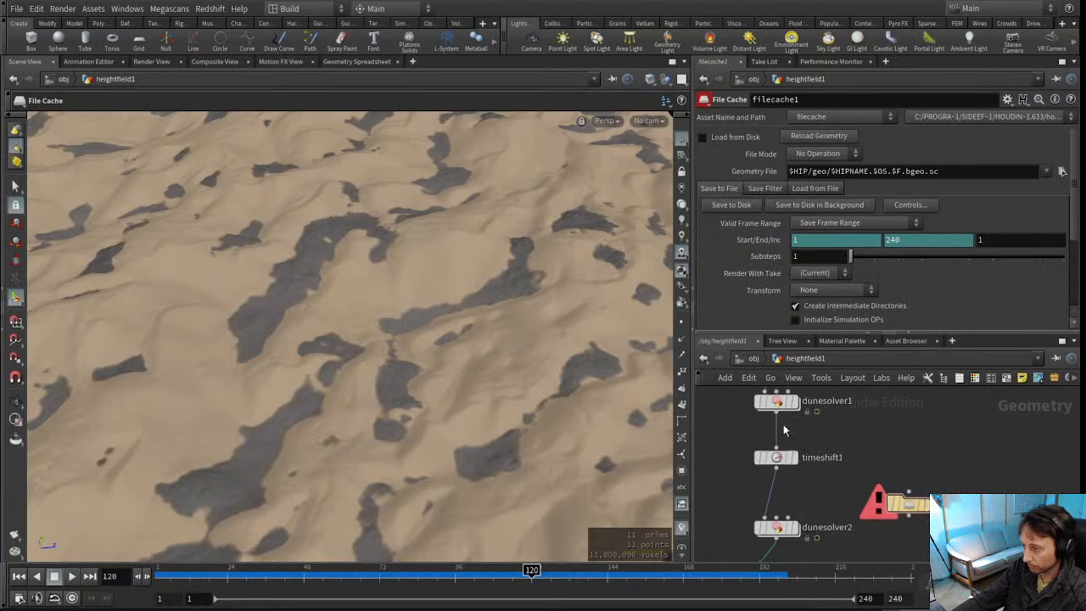
# Try filecache1 on the output of dunesolver2, display it, and settle its connection on the output of dunesolver1
pyautogui.moveTo(777, 412); pyautogui.dragTo(928, 462)
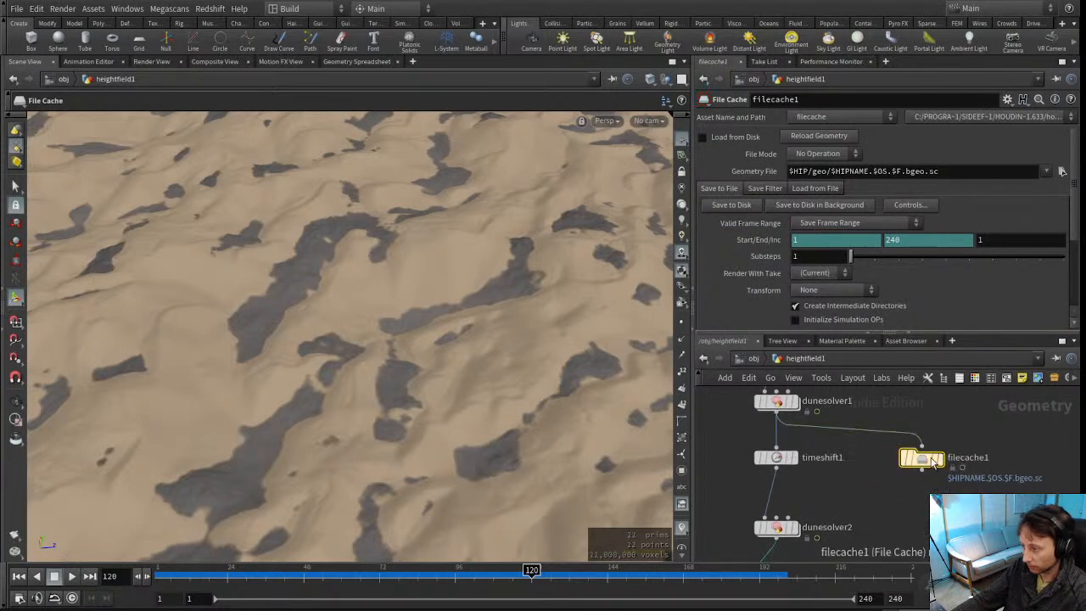
pyautogui.click(937, 458)
pyautogui.moveTo(856, 496)
pyautogui.mouseDown(button='middle')
pyautogui.moveTo(885, 437)
pyautogui.moveTo(861, 484)
pyautogui.mouseUp(button='middle')
pyautogui.scroll(-1, 886, 450)
pyautogui.moveTo(792, 504); pyautogui.dragTo(912, 427)
pyautogui.moveTo(913, 437); pyautogui.dragTo(928, 497)
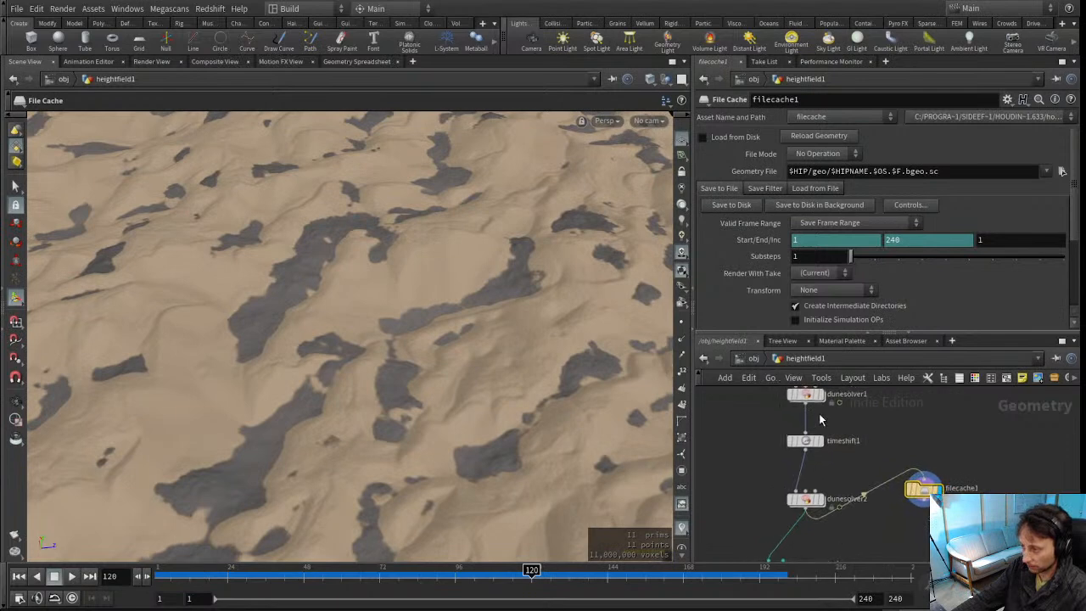
pyautogui.moveTo(806, 403); pyautogui.dragTo(925, 455)
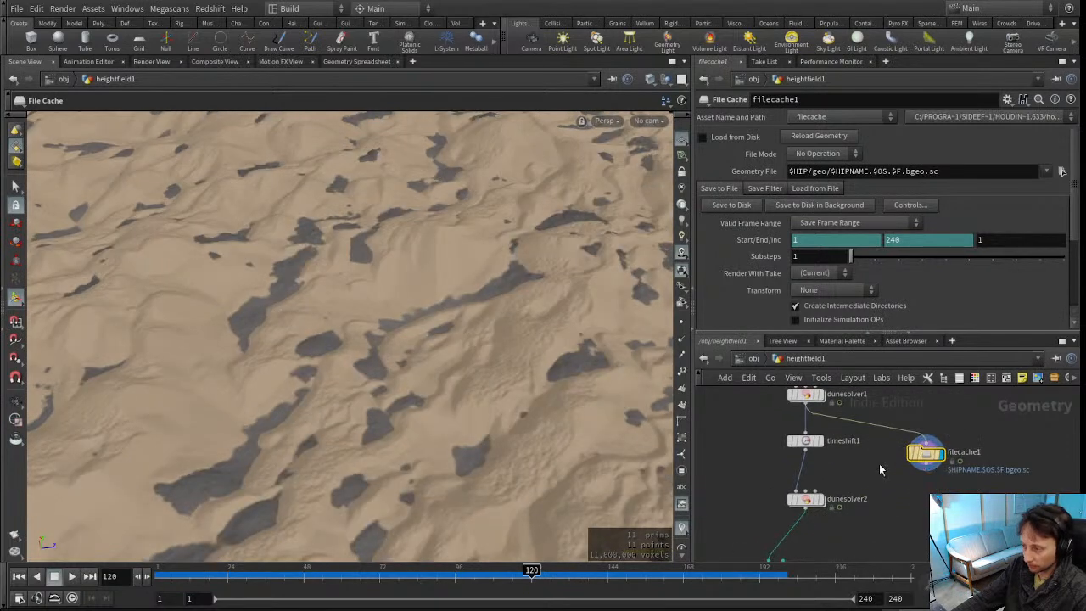
# Inspect filecache1's volume layers in the geometry spreadsheet, widening the name column
pyautogui.click(355, 62)
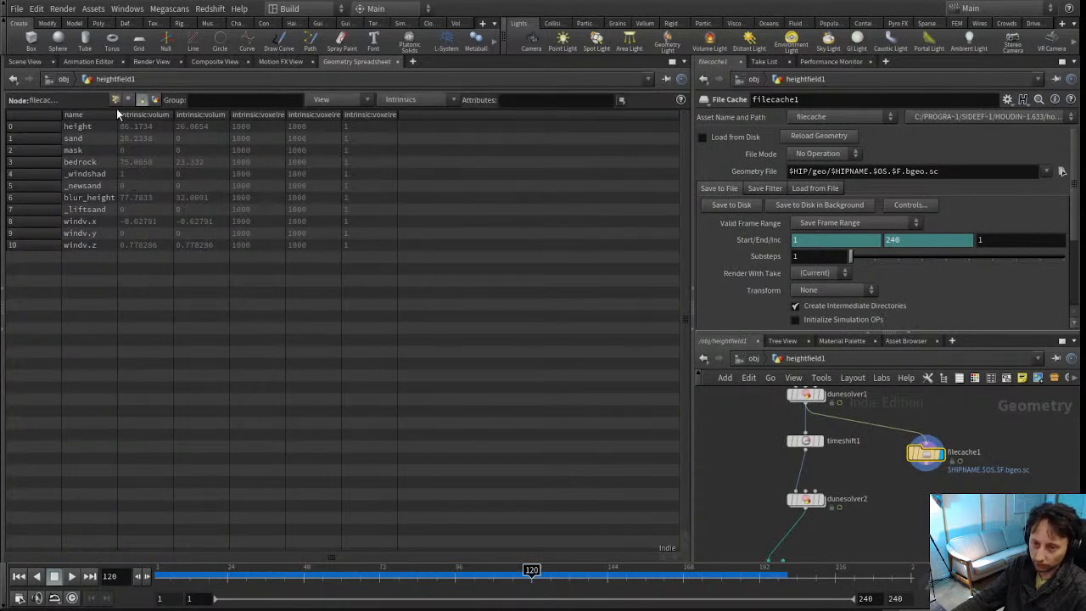
pyautogui.moveTo(145, 114); pyautogui.dragTo(188, 115)
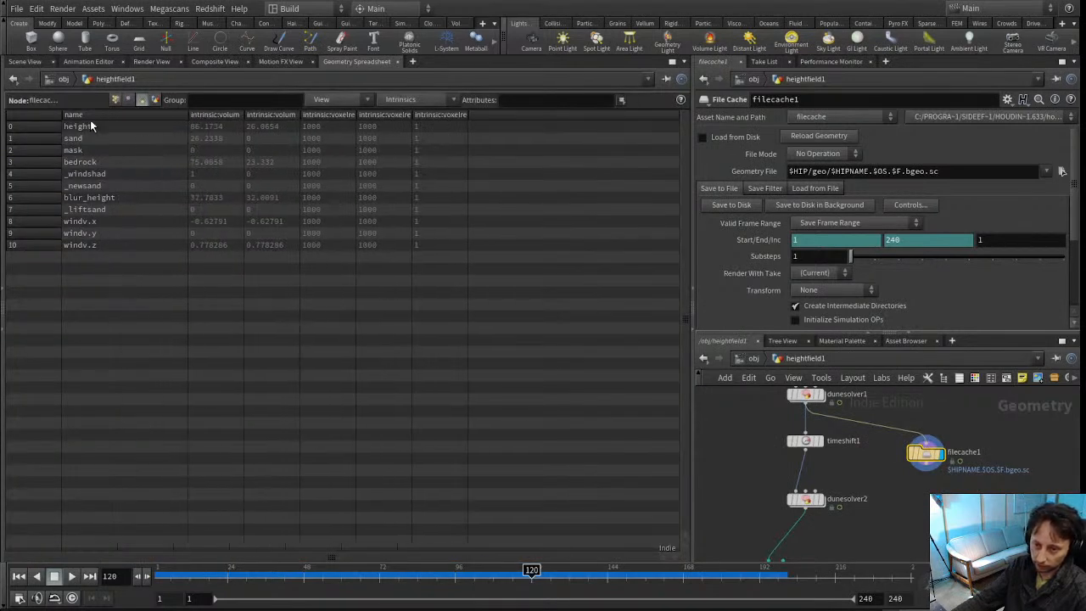
pyautogui.moveTo(933, 498); pyautogui.dragTo(894, 515, button='middle')
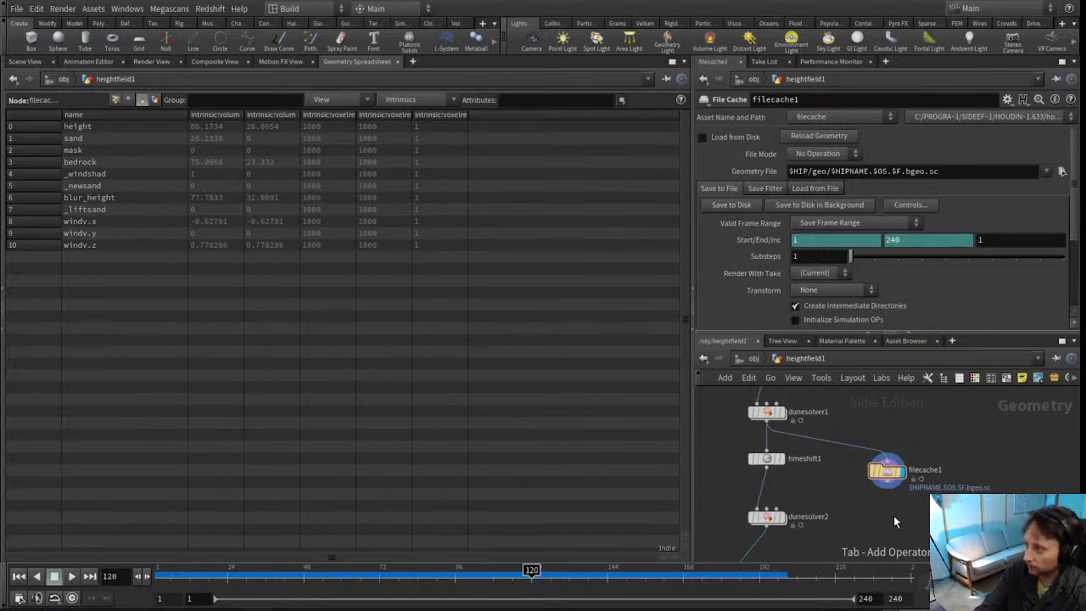
# Add a Blast node and insert it on the connection between dunesolver1 and filecache1
pyautogui.press('b')
pyautogui.click(893, 516)
pyautogui.moveTo(894, 516); pyautogui.dragTo(892, 450)
pyautogui.click(863, 136)
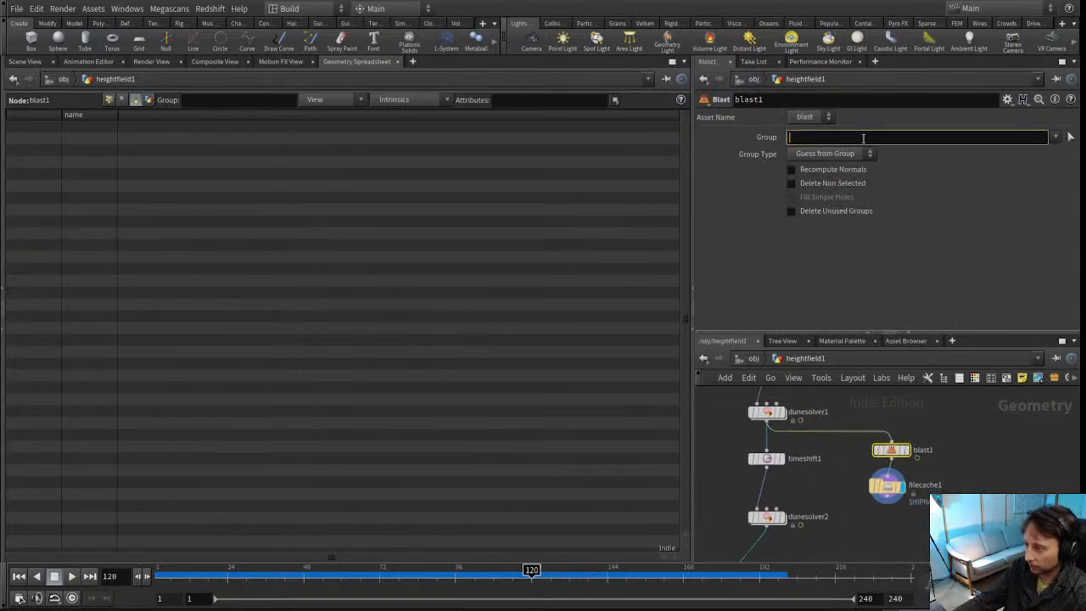
pyautogui.moveTo(887, 452); pyautogui.dragTo(882, 452)
# Try restricting blast1 to the height layer with the group expression !height
pyautogui.click(806, 139)
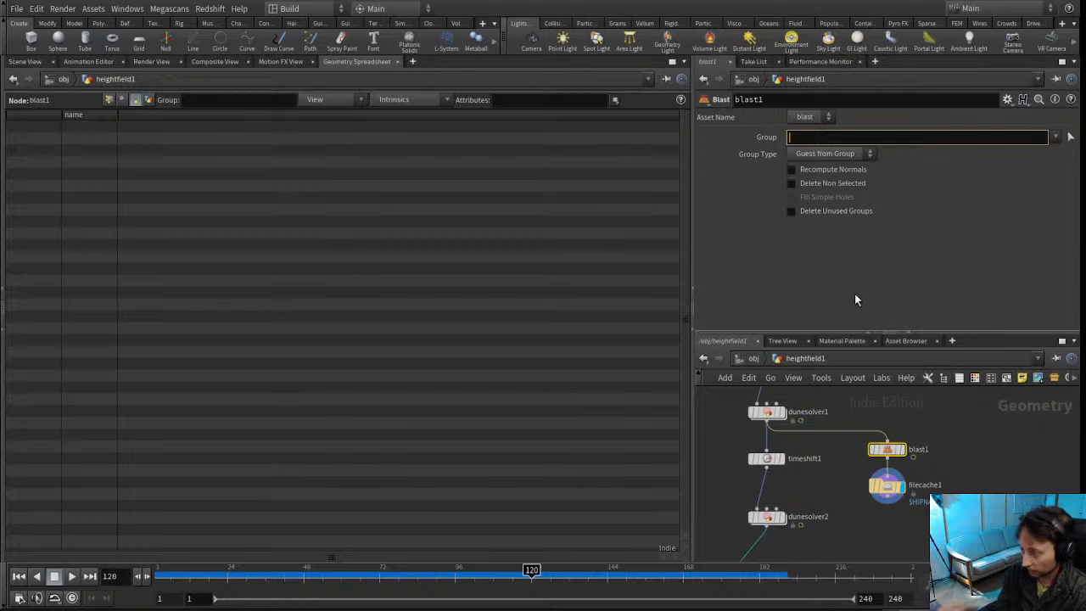
pyautogui.write('!')
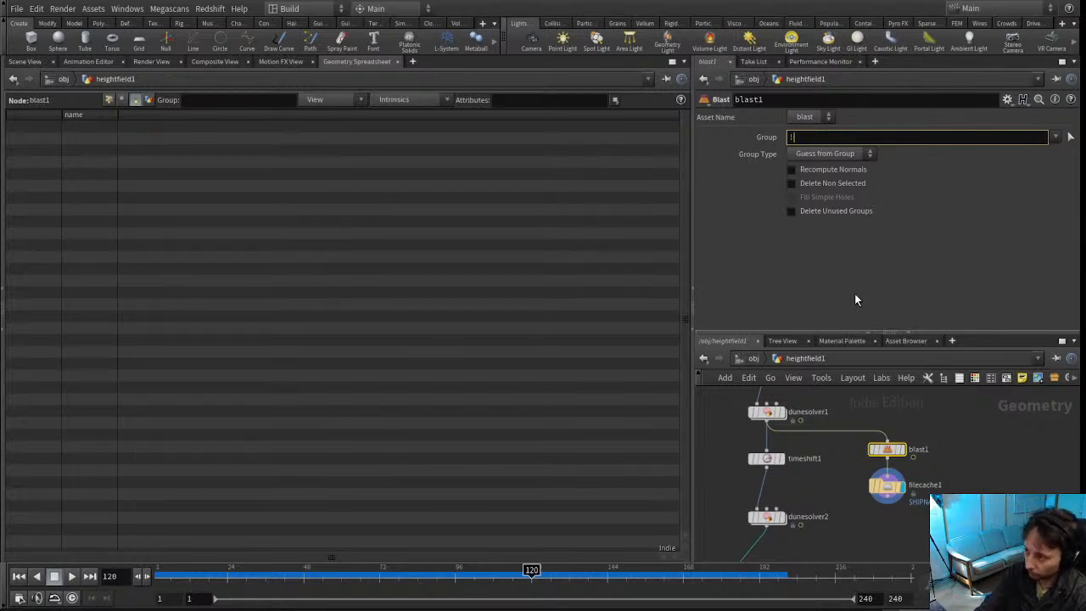
pyautogui.write('height')
pyautogui.press('Return')
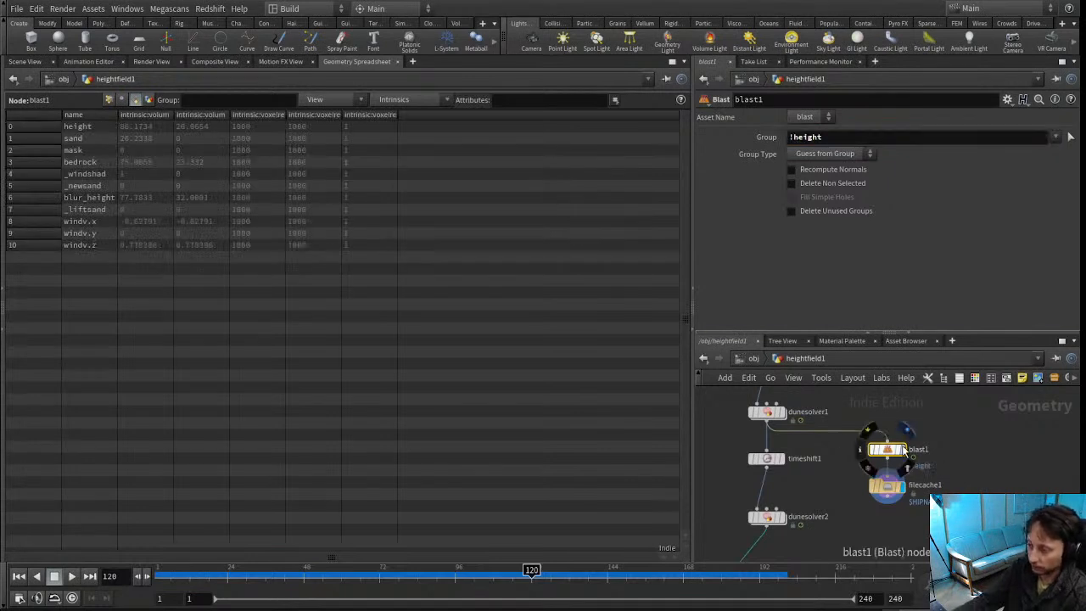
pyautogui.click(793, 136)
pyautogui.press('BackSpace')
pyautogui.click(791, 183)
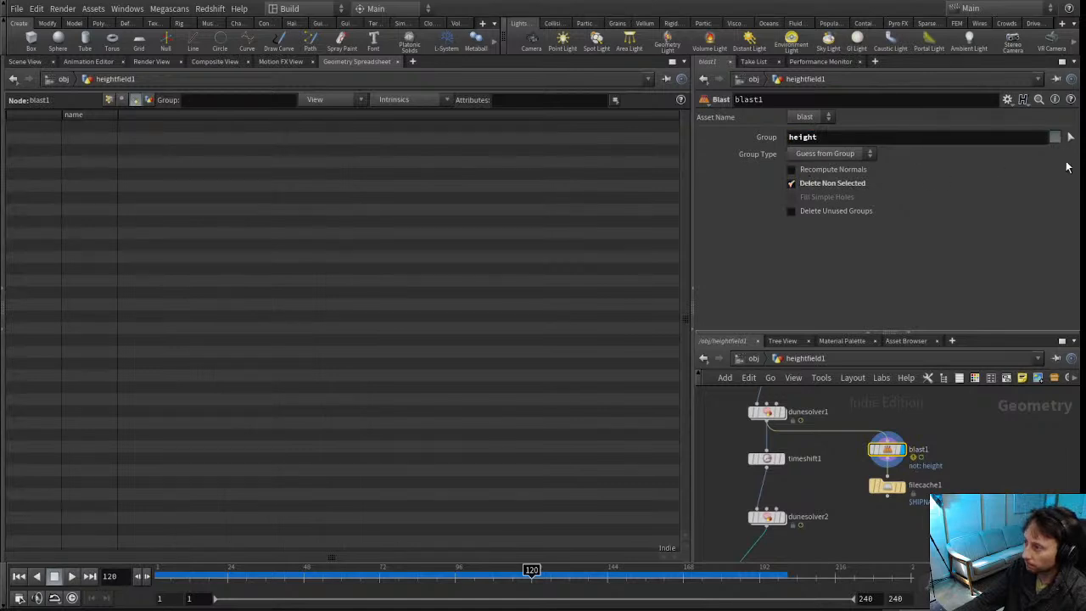
pyautogui.click(1070, 223)
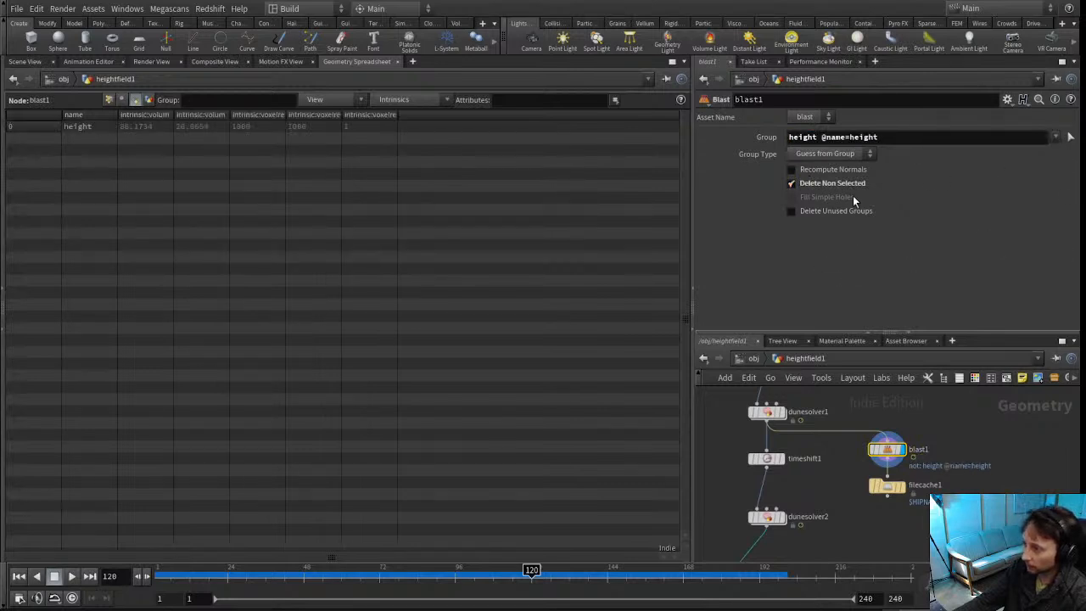
pyautogui.moveTo(822, 139); pyautogui.dragTo(558, 145)
pyautogui.press('BackSpace')
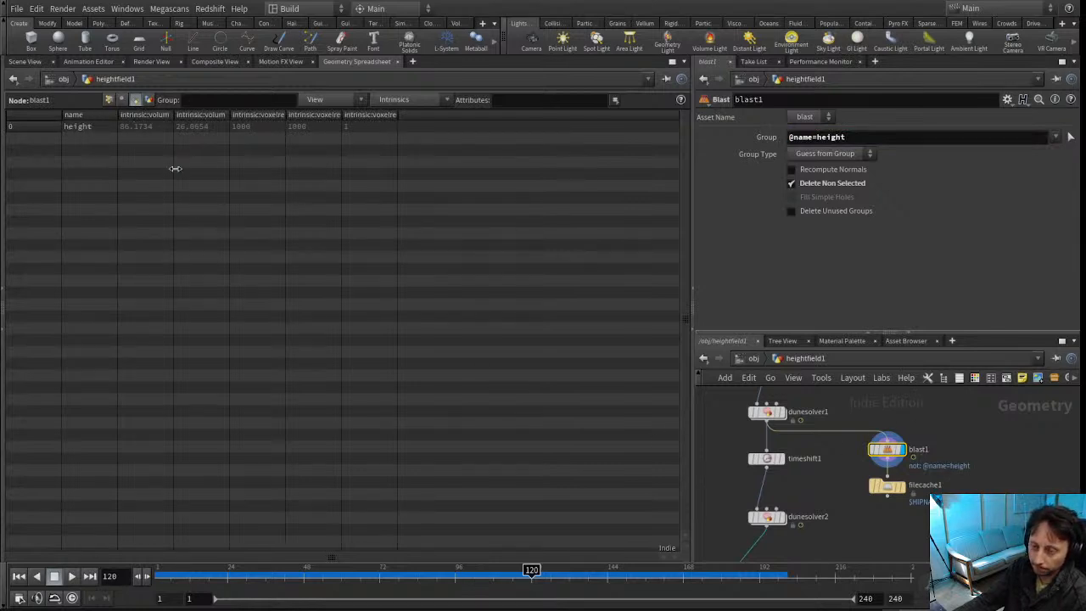
# Display filecache1 in the scene view and examine the height-only terrain from wider angles
pyautogui.click(887, 485)
pyautogui.click(23, 64)
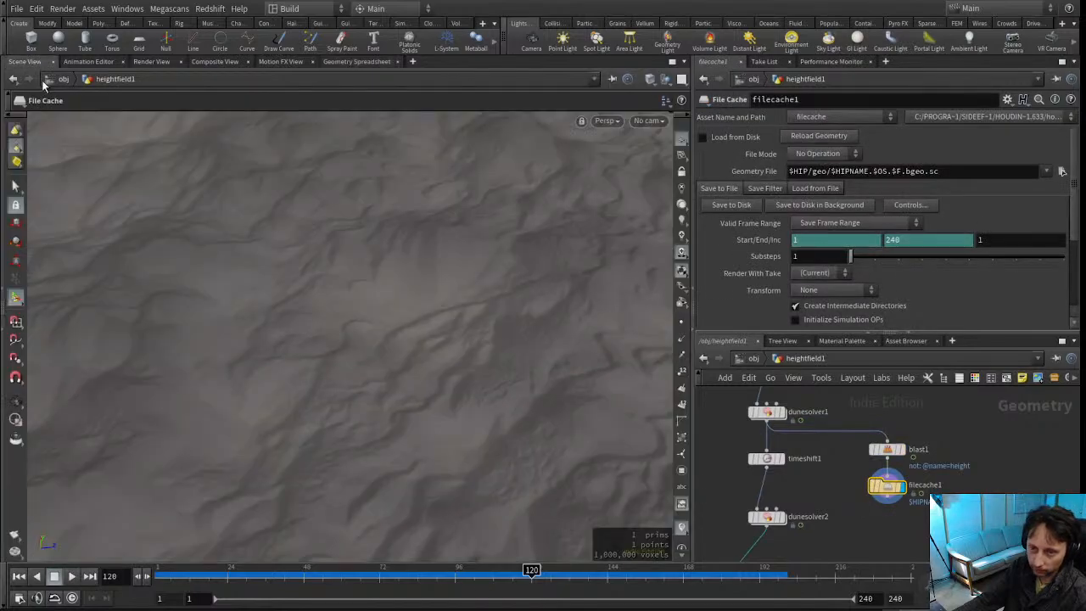
pyautogui.moveTo(306, 327); pyautogui.dragTo(62, 320, button='right')
pyautogui.moveTo(212, 271); pyautogui.dragTo(500, 350)
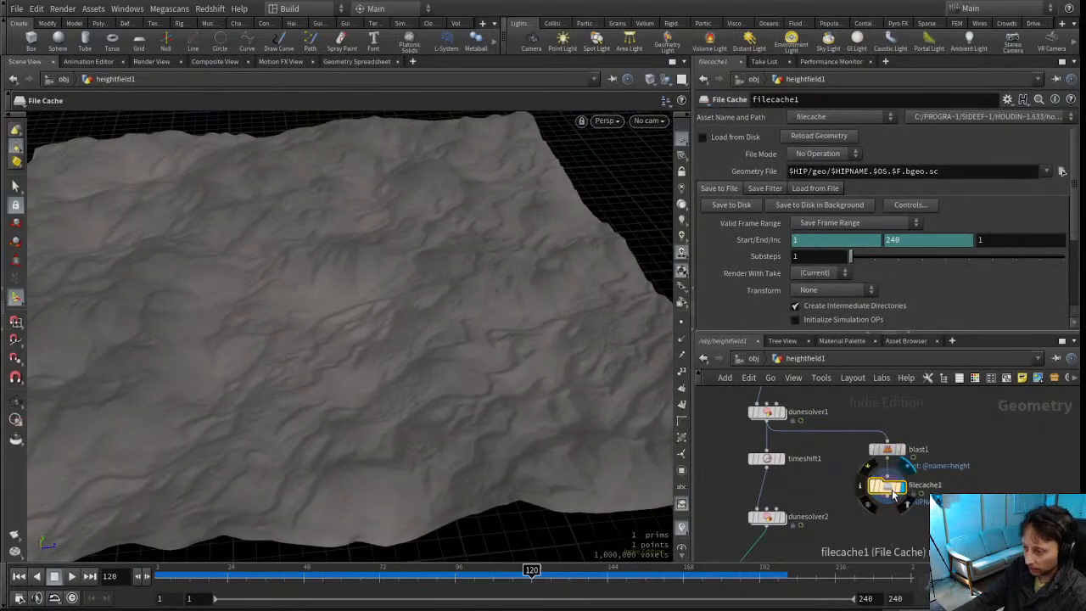
pyautogui.moveTo(890, 489); pyautogui.dragTo(890, 482)
pyautogui.moveTo(955, 545); pyautogui.dragTo(882, 481, button='middle')
pyautogui.scroll(-3, 993, 430)
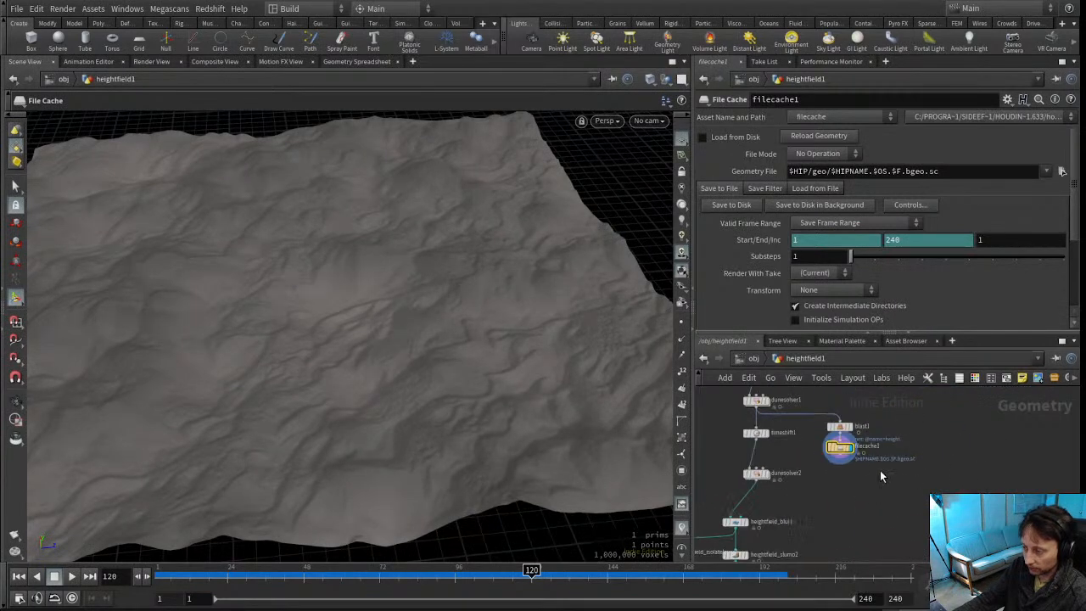
pyautogui.scroll(3, 966, 417)
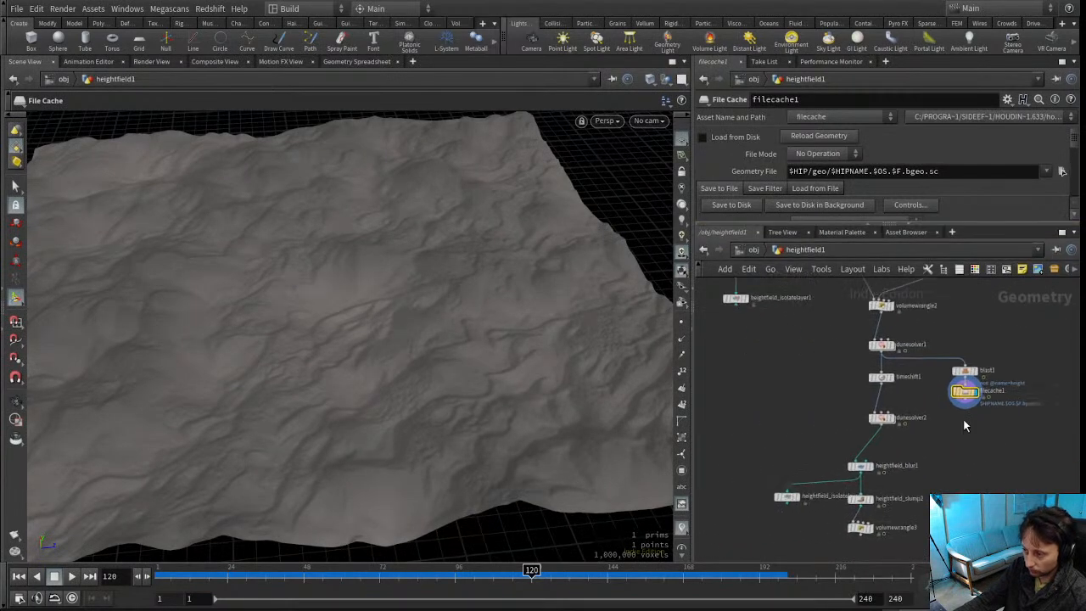
pyautogui.moveTo(404, 406); pyautogui.dragTo(292, 384)
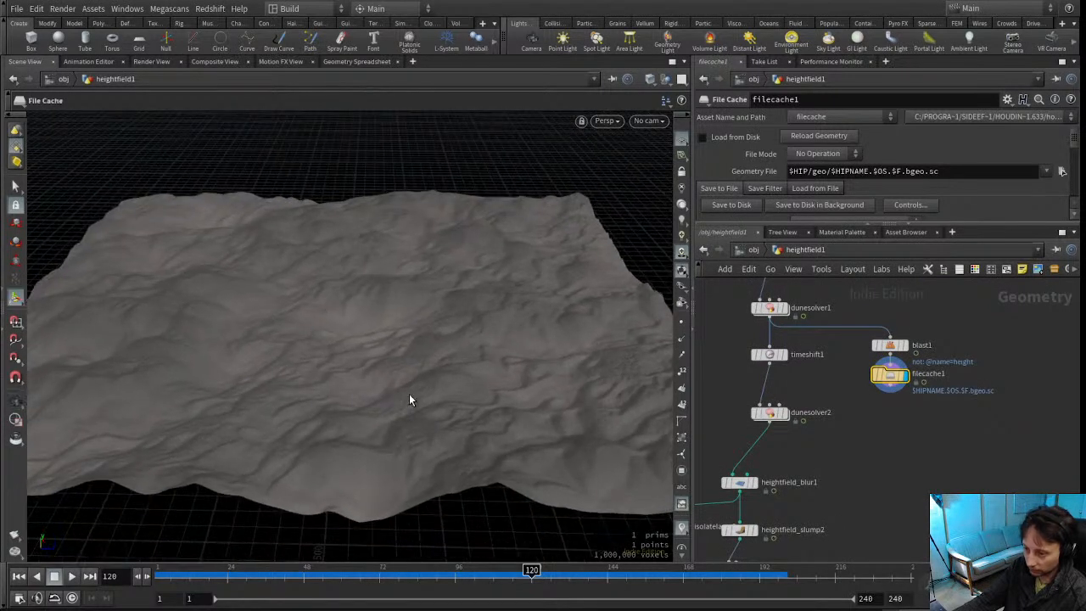
# Reposition blast1 and filecache1 together beside the chain and adjust the spacing of dunesolver1 and volumewrangle2
pyautogui.scroll(-3, 905, 440)
pyautogui.moveTo(941, 449); pyautogui.dragTo(918, 489, button='middle')
pyautogui.moveTo(940, 476); pyautogui.dragTo(890, 408)
pyautogui.moveTo(905, 346); pyautogui.dragTo(853, 370, button='middle')
pyautogui.scroll(2, 887, 370)
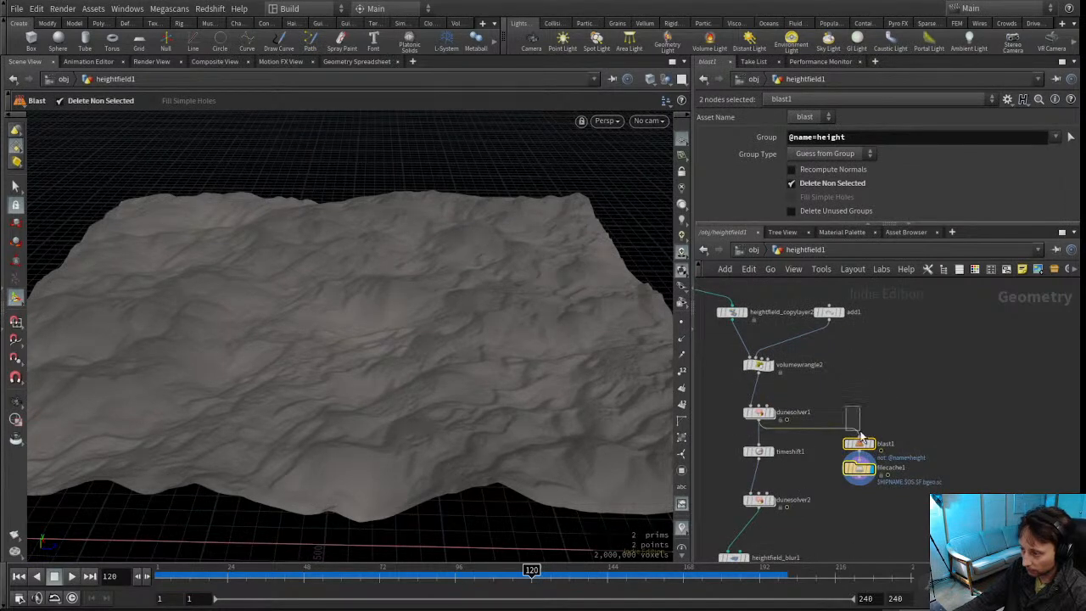
pyautogui.moveTo(928, 490); pyautogui.dragTo(928, 431, button='middle')
pyautogui.moveTo(867, 390); pyautogui.dragTo(868, 418)
pyautogui.click(924, 377)
pyautogui.moveTo(924, 376); pyautogui.dragTo(917, 394, button='middle')
pyautogui.moveTo(755, 371); pyautogui.dragTo(754, 364)
pyautogui.moveTo(757, 324); pyautogui.dragTo(757, 318)
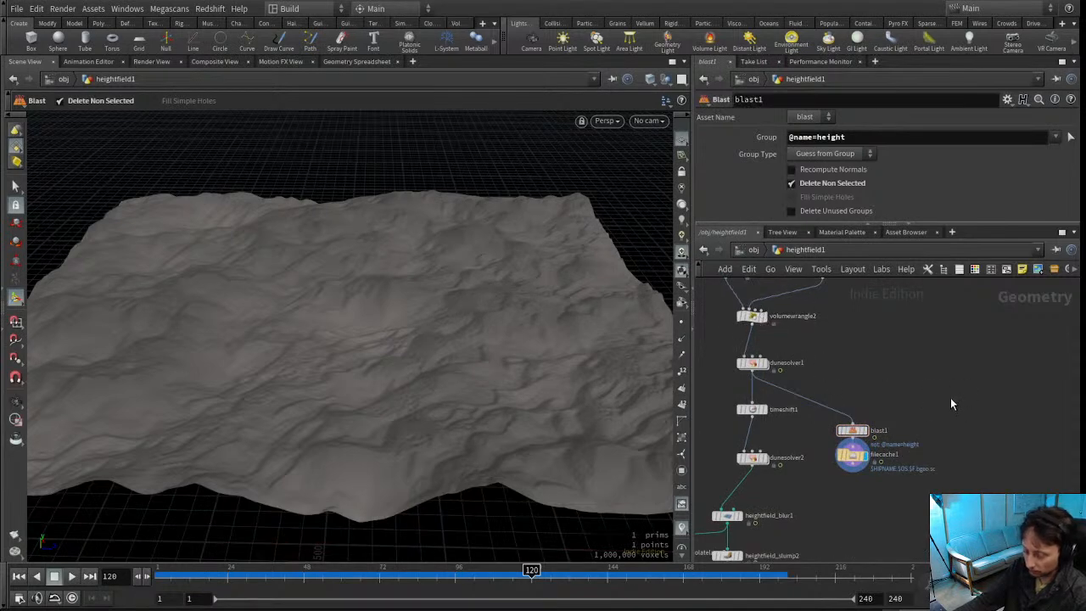
# Add a Null node beside the chain and connect its input to dunesolver1's output
pyautogui.press('Tab')
pyautogui.write('null')
pyautogui.press('Return')
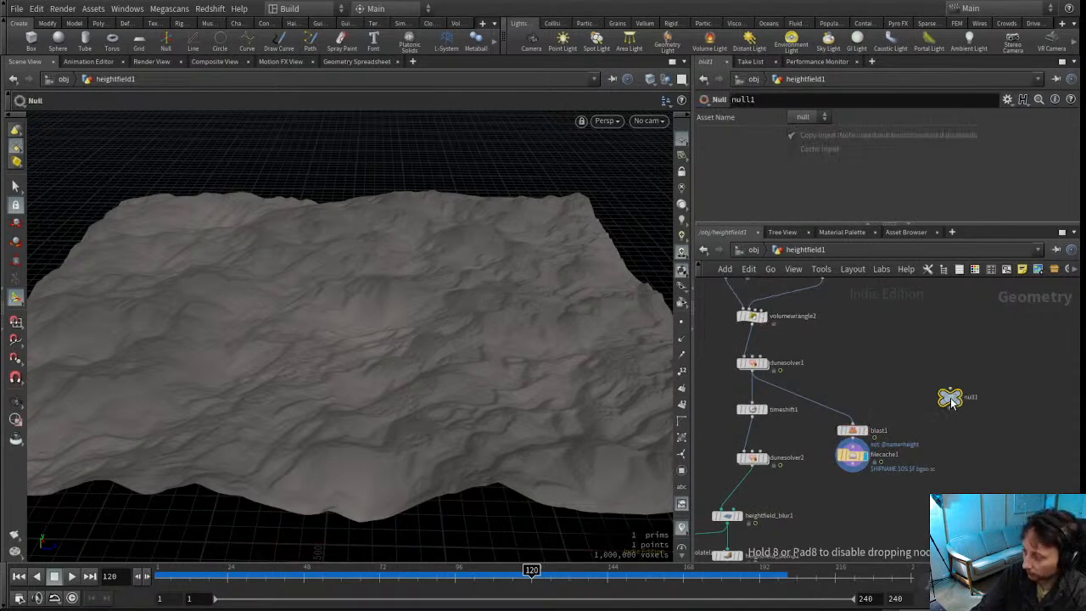
pyautogui.moveTo(753, 372); pyautogui.dragTo(958, 397)
pyautogui.moveTo(945, 439); pyautogui.dragTo(935, 419, button='middle')
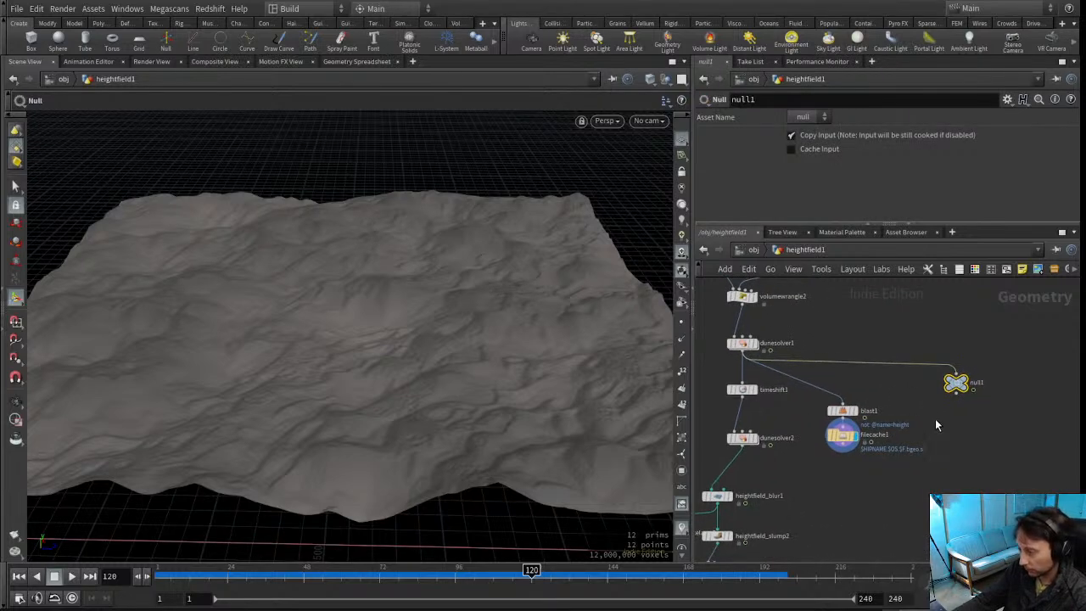
# Rewire null1's input to the output of volumewrangle2, above dunesolver1
pyautogui.scroll(2, 928, 423)
pyautogui.moveTo(724, 287); pyautogui.dragTo(726, 348, button='middle')
pyautogui.moveTo(726, 348); pyautogui.dragTo(963, 426)
pyautogui.moveTo(941, 449); pyautogui.dragTo(949, 419, button='middle')
pyautogui.moveTo(978, 407)
pyautogui.click(993, 388)
pyautogui.moveTo(735, 312)
pyautogui.moveTo(917, 434); pyautogui.dragTo(912, 391, button='middle')
# Add a Volume Wrangle below filecache1 and null1 and connect both nodes to its inputs
pyautogui.click(918, 478)
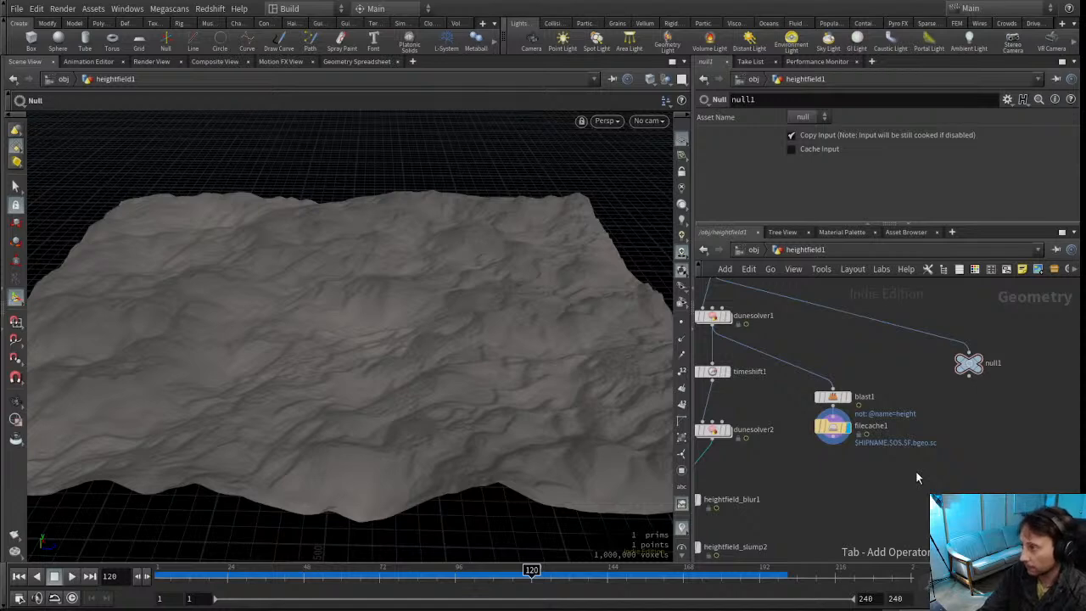
pyautogui.press('Return')
pyautogui.click(917, 473)
pyautogui.moveTo(917, 473)
pyautogui.mouseDown()
pyautogui.moveTo(926, 473)
pyautogui.moveTo(925, 490)
pyautogui.mouseUp()
pyautogui.moveTo(844, 466)
pyautogui.mouseDown(button='middle')
pyautogui.moveTo(870, 439)
pyautogui.moveTo(848, 461)
pyautogui.mouseUp(button='middle')
pyautogui.moveTo(836, 441); pyautogui.dragTo(925, 477)
pyautogui.moveTo(976, 379); pyautogui.dragTo(925, 478)
pyautogui.click(972, 361)
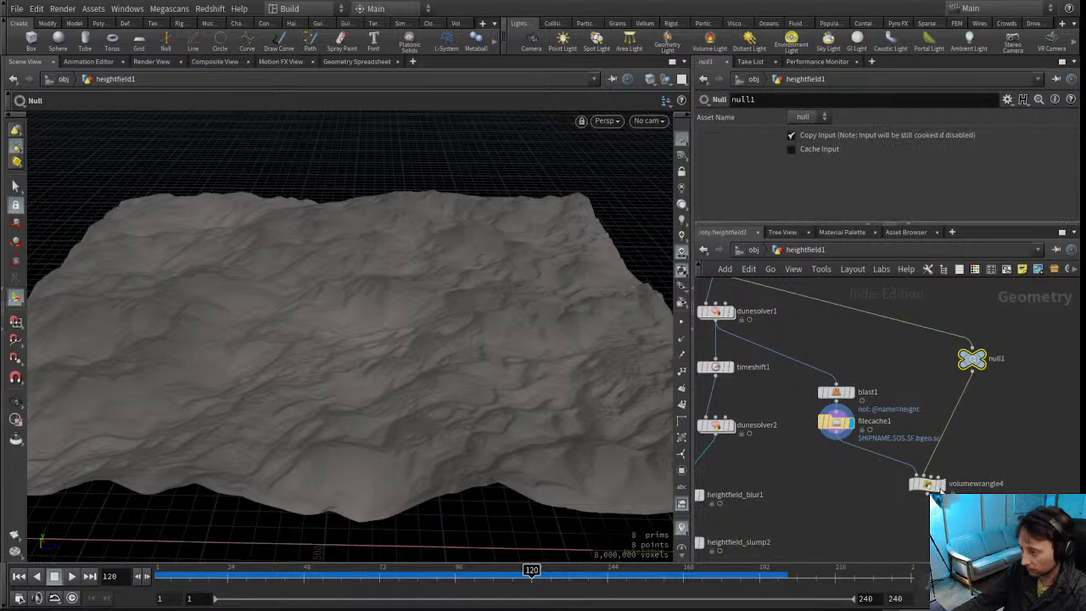
# Display volumewrangle4, enlarge its parameter area, and start its VEXpression with f@sand
pyautogui.click(941, 485)
pyautogui.click(924, 485)
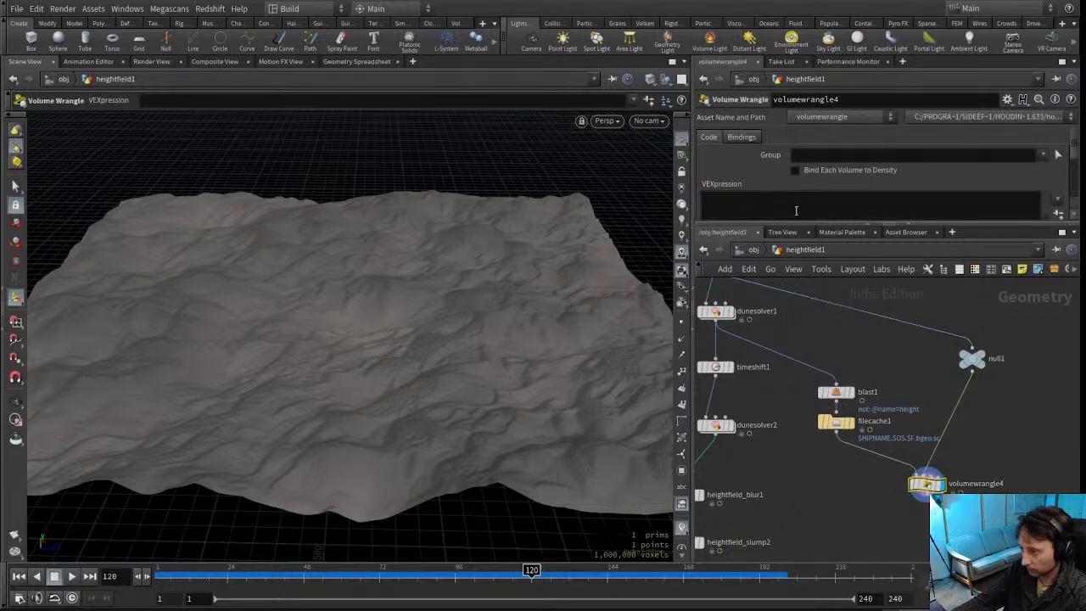
pyautogui.moveTo(816, 260); pyautogui.dragTo(815, 304)
pyautogui.click(813, 224)
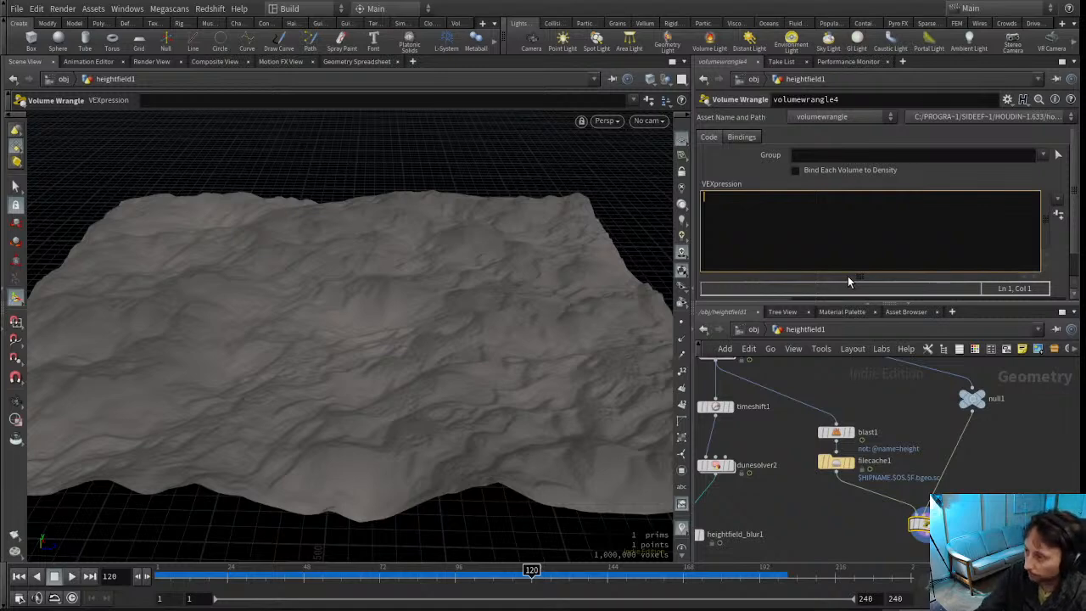
pyautogui.write('f@')
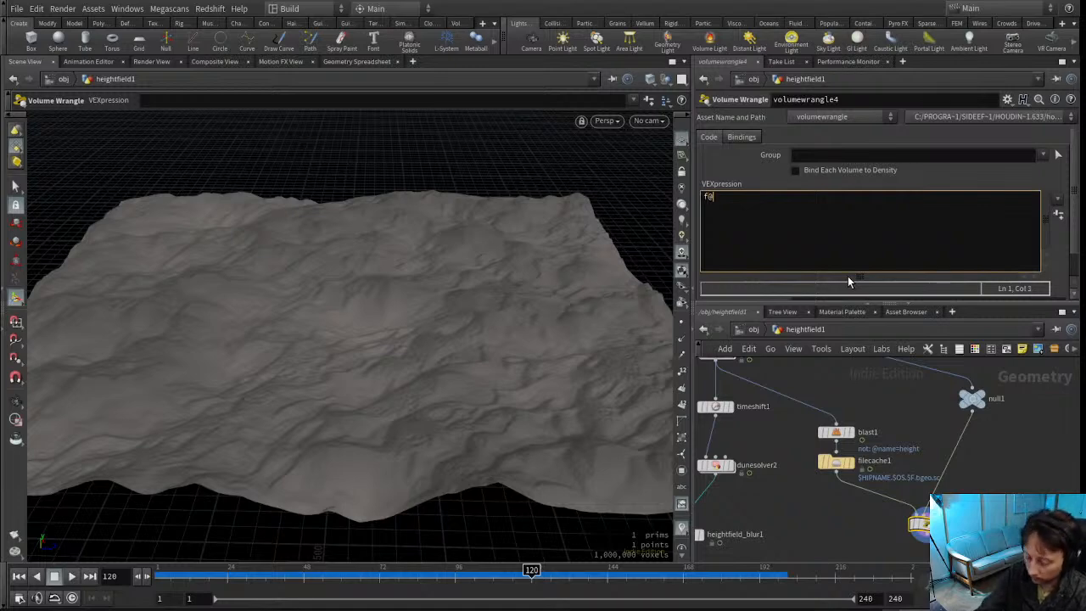
pyautogui.write('sand')
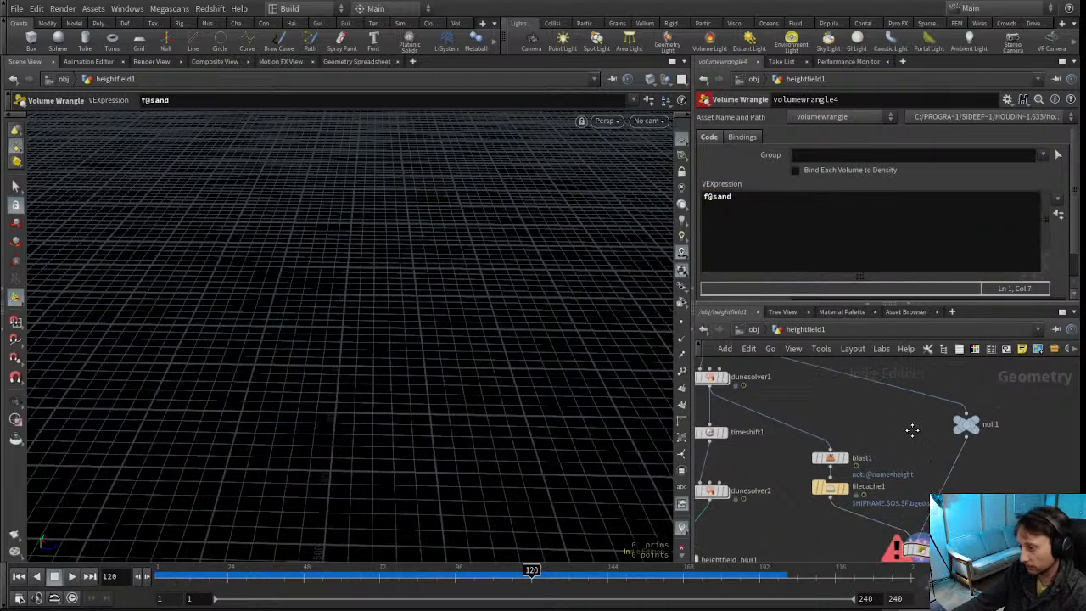
# Swap volumewrangle4's inputs so null1 feeds the first and filecache1 feeds the second
pyautogui.moveTo(844, 487); pyautogui.dragTo(918, 515)
pyautogui.moveTo(957, 437); pyautogui.dragTo(912, 520)
pyautogui.scroll(3, 964, 500)
pyautogui.scroll(-3, 934, 441)
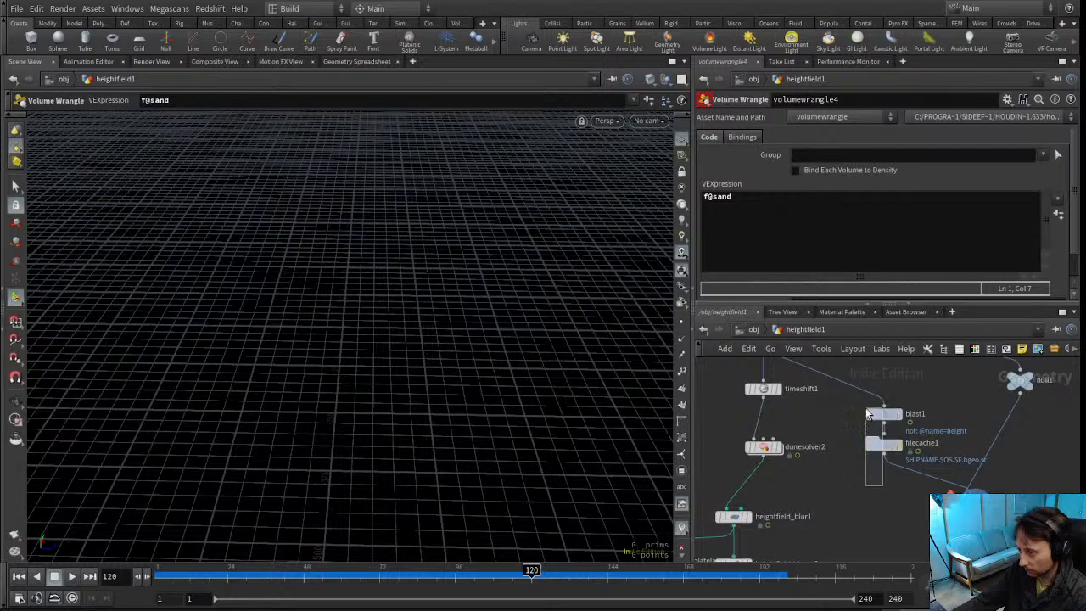
# Move null1, blast1, filecache1 and volumewrangle4 to the opposite side of the chain and shift the timeshift1 nodes away from them
pyautogui.click(900, 414)
pyautogui.moveTo(901, 414); pyautogui.dragTo(871, 427)
pyautogui.scroll(-5, 867, 441)
pyautogui.moveTo(935, 496); pyautogui.dragTo(838, 413)
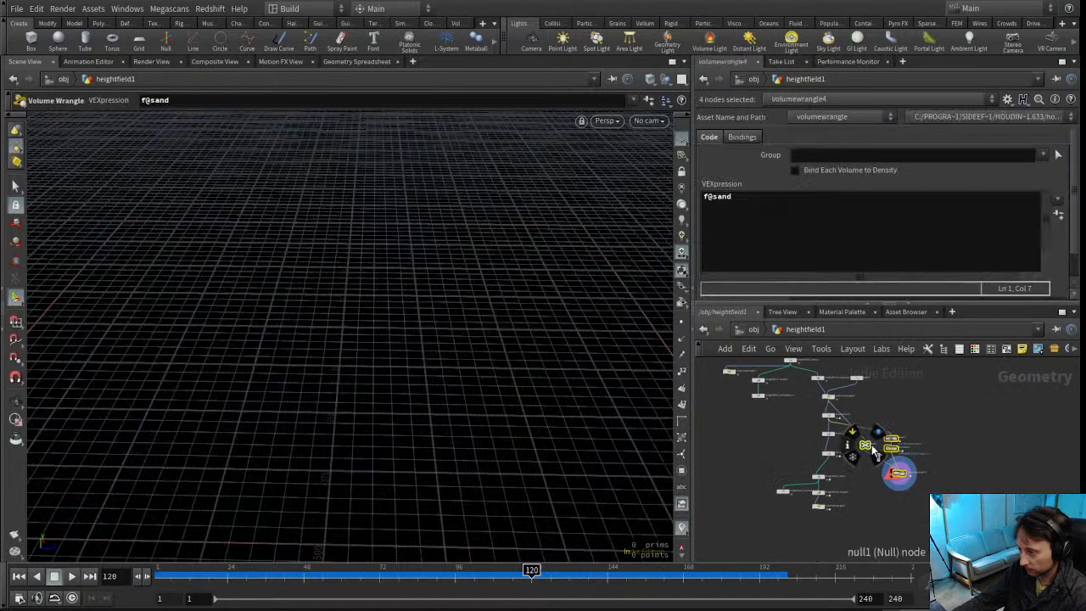
pyautogui.moveTo(869, 449); pyautogui.dragTo(774, 442)
pyautogui.scroll(-2, 956, 476)
pyautogui.moveTo(956, 476); pyautogui.dragTo(801, 426)
pyautogui.moveTo(879, 428); pyautogui.dragTo(889, 380)
pyautogui.scroll(5, 889, 425)
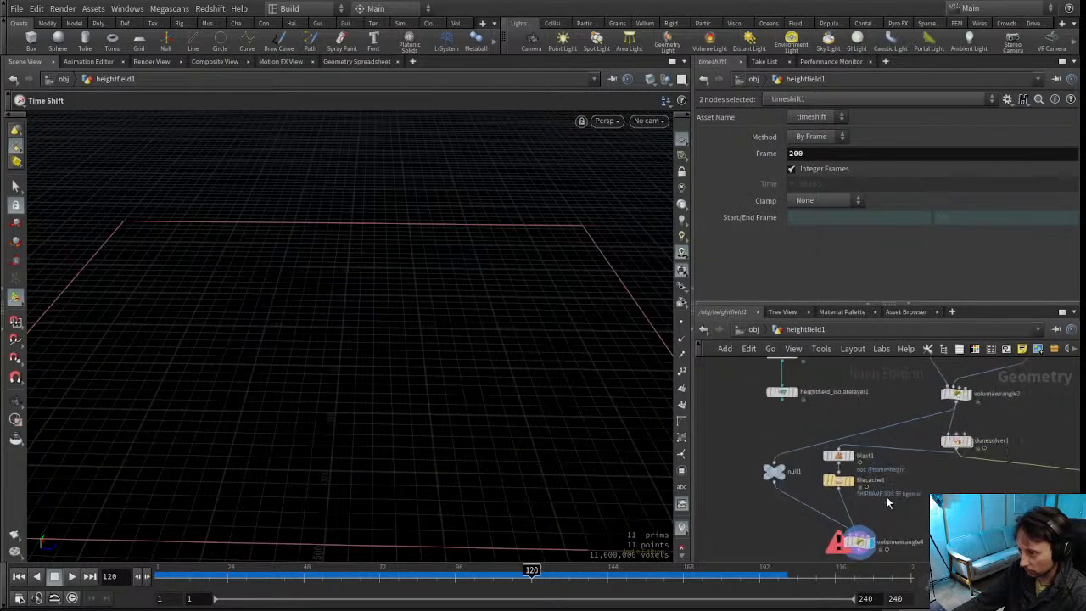
# Arrange blast1 and filecache1 directly under dunesolver1, with null1 beside them and volumewrangle4 just below
pyautogui.moveTo(908, 472); pyautogui.dragTo(859, 442)
pyautogui.moveTo(737, 390); pyautogui.dragTo(920, 536)
pyautogui.click(1004, 461)
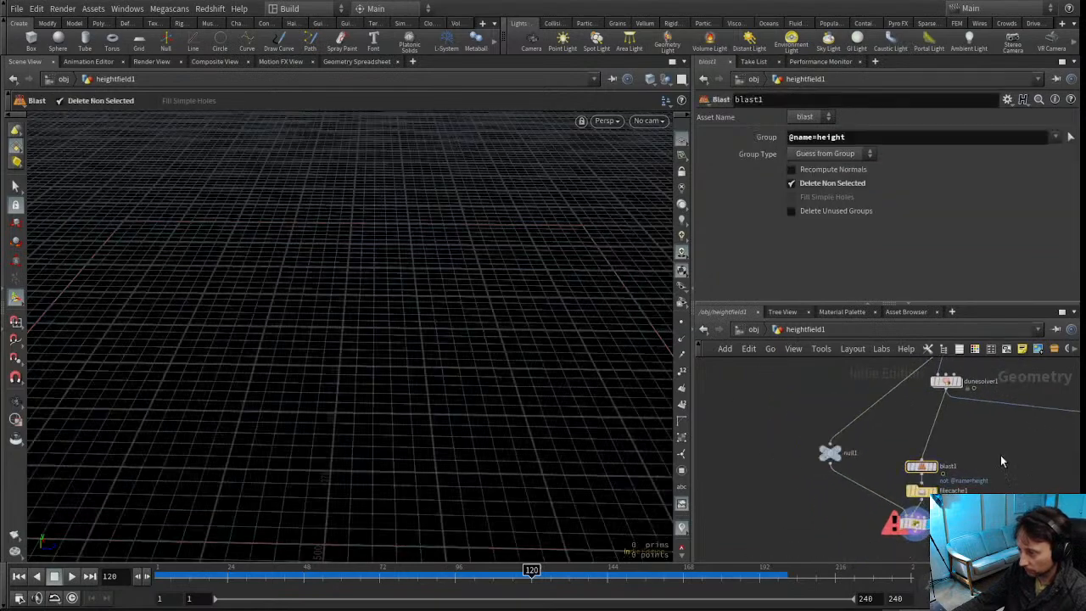
pyautogui.moveTo(1003, 460); pyautogui.dragTo(964, 517, button='middle')
pyautogui.moveTo(788, 498); pyautogui.dragTo(829, 441, button='middle')
pyautogui.moveTo(831, 466); pyautogui.dragTo(860, 397)
pyautogui.moveTo(898, 480); pyautogui.dragTo(879, 442, button='middle')
pyautogui.scroll(2, 879, 439)
pyautogui.scroll(-2, 861, 424)
pyautogui.moveTo(890, 405); pyautogui.dragTo(884, 442, button='middle')
pyautogui.moveTo(887, 436); pyautogui.dragTo(925, 450)
pyautogui.moveTo(906, 530); pyautogui.dragTo(881, 476)
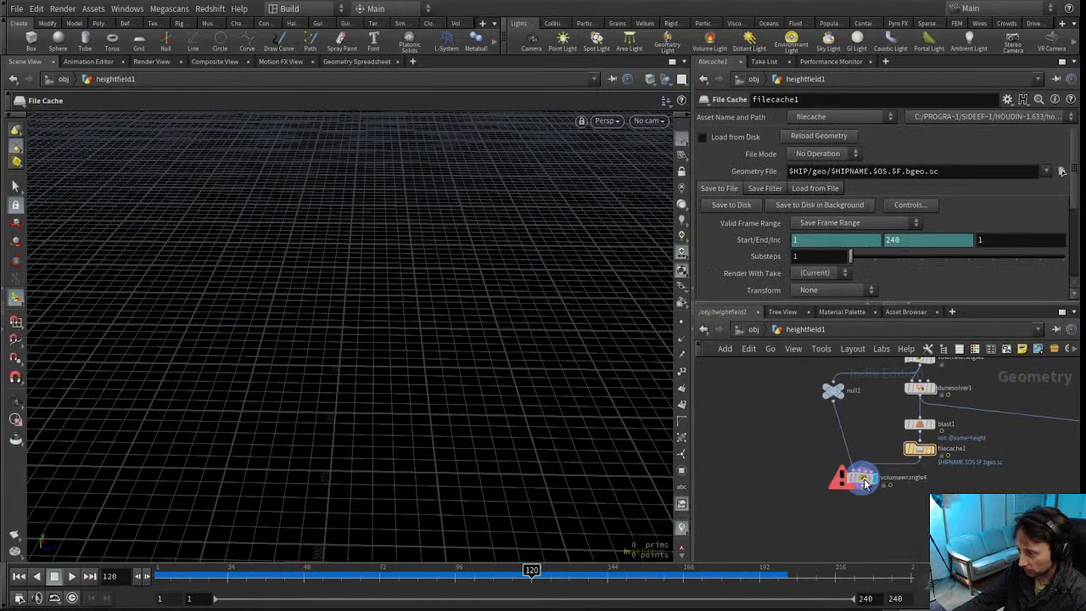
# Extend volumewrangle4's VEXpression into an assignment by adding an equals sign after f@sand
pyautogui.scroll(3, 815, 479)
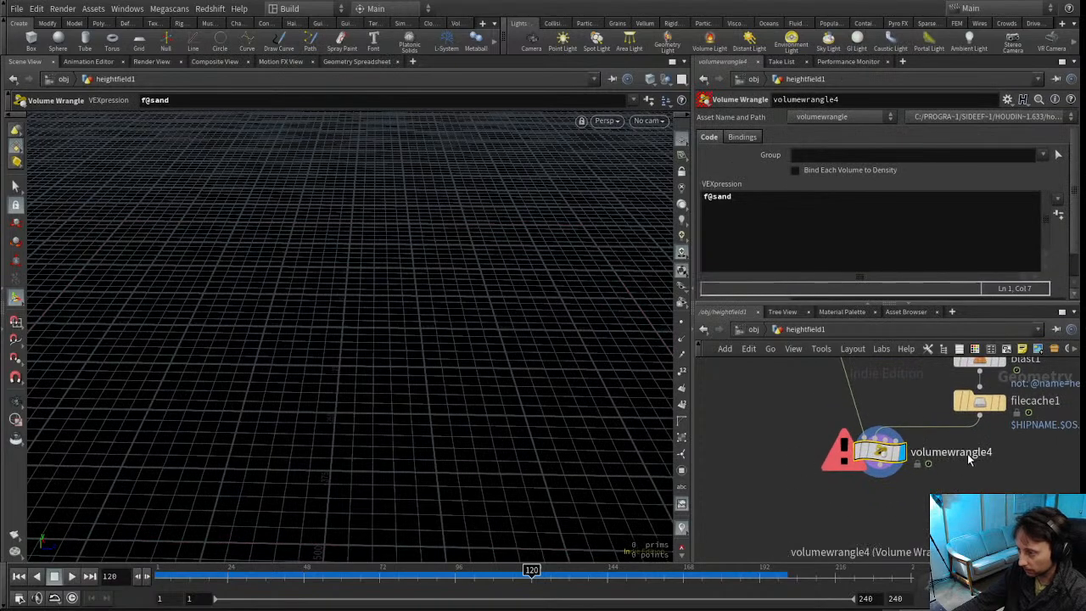
pyautogui.click(788, 213)
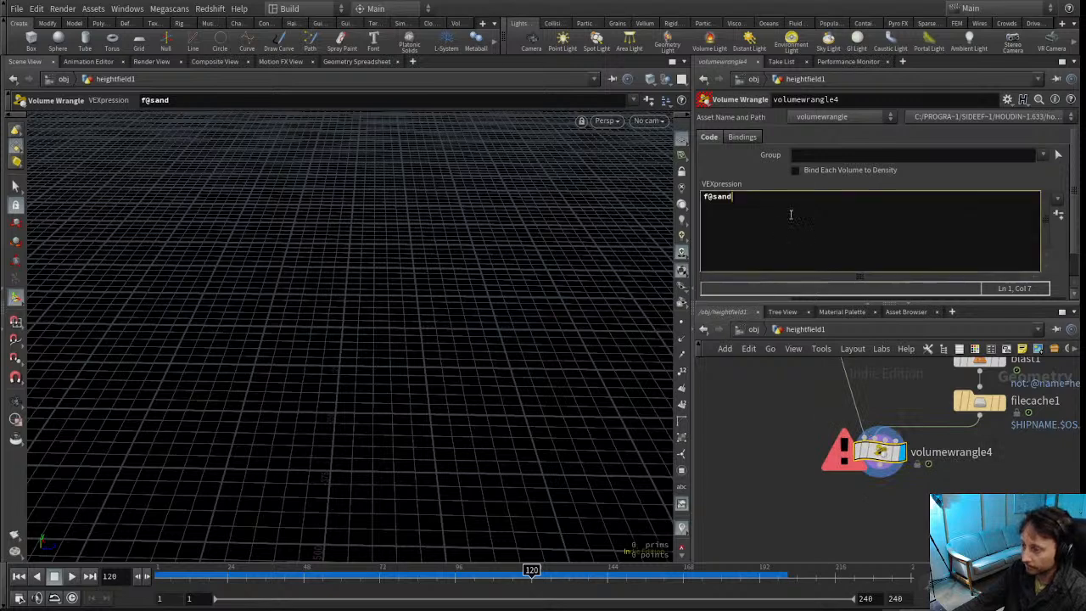
pyautogui.moveTo(795, 373); pyautogui.dragTo(780, 466, button='middle')
pyautogui.scroll(-1, 780, 466)
pyautogui.moveTo(803, 407); pyautogui.dragTo(801, 428)
pyautogui.moveTo(778, 528); pyautogui.dragTo(804, 490, button='middle')
pyautogui.click(762, 212)
pyautogui.write('= ')
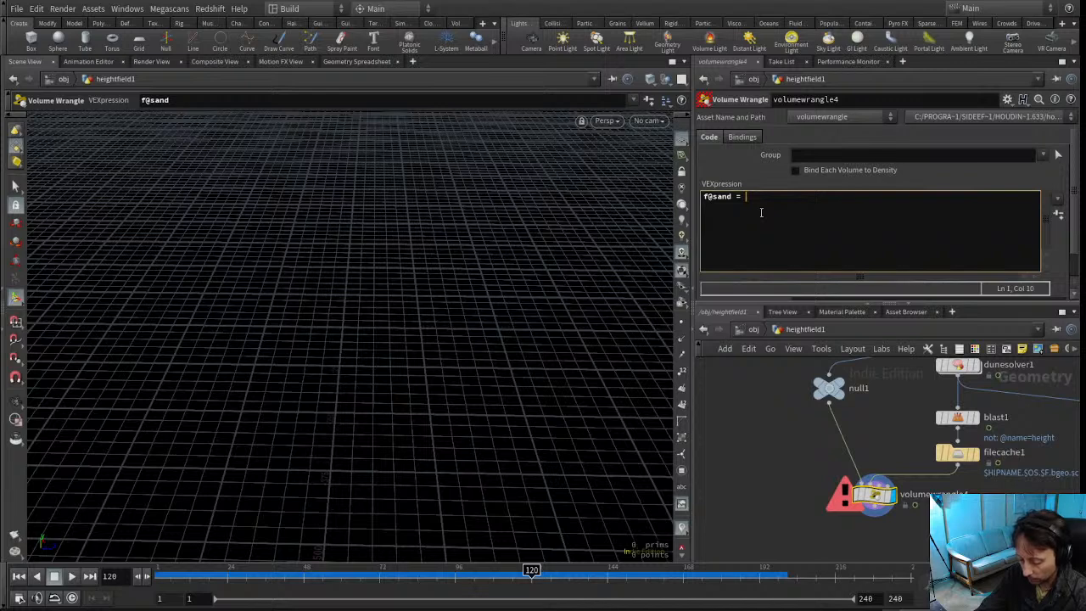
pyautogui.write('@bedrock -')
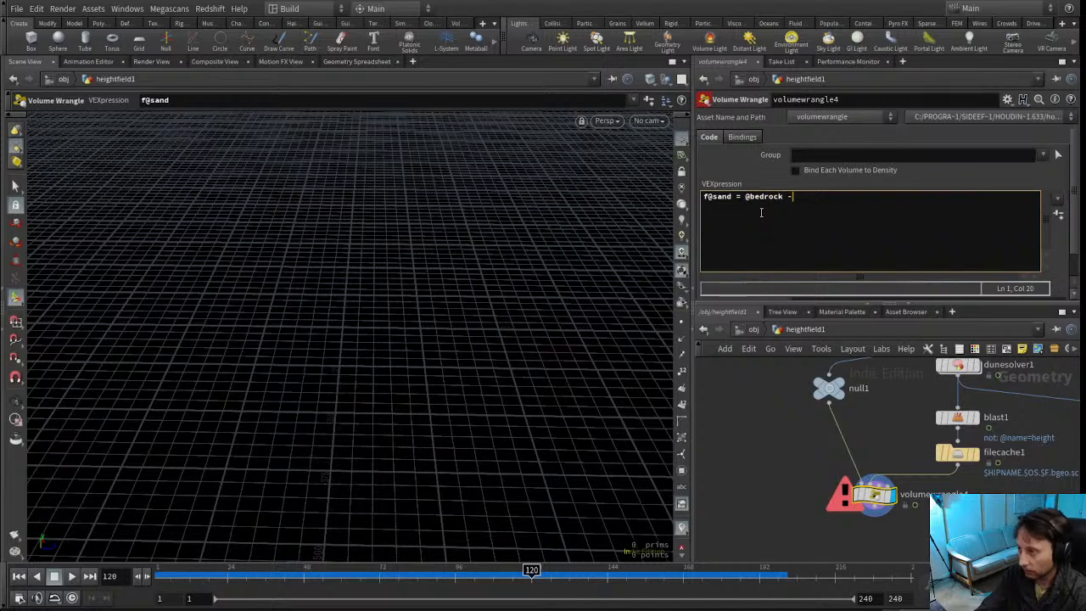
pyautogui.press('BackSpace')
pyautogui.press('BackSpace')
pyautogui.press('BackSpace')
pyautogui.press('BackSpace')
pyautogui.press('BackSpace')
pyautogui.press('BackSpace')
pyautogui.press('BackSpace')
pyautogui.press('BackSpace')
pyautogui.press('BackSpace')
pyautogui.press('BackSpace')
# Try reading the sand value from the second input with volume(1, @P
pyautogui.write('volume(')
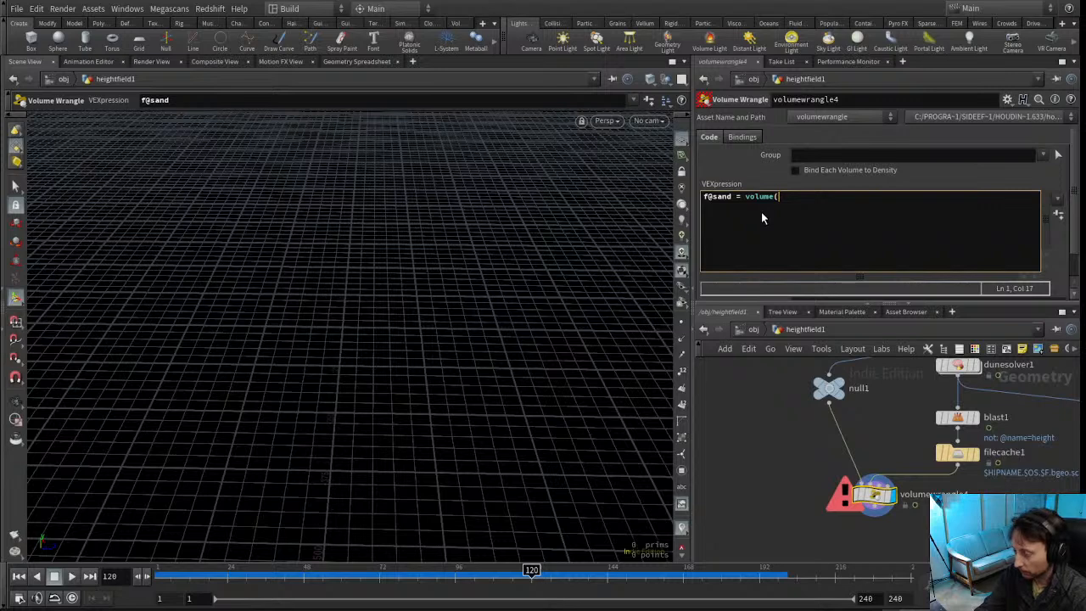
pyautogui.write('@')
pyautogui.press('BackSpace')
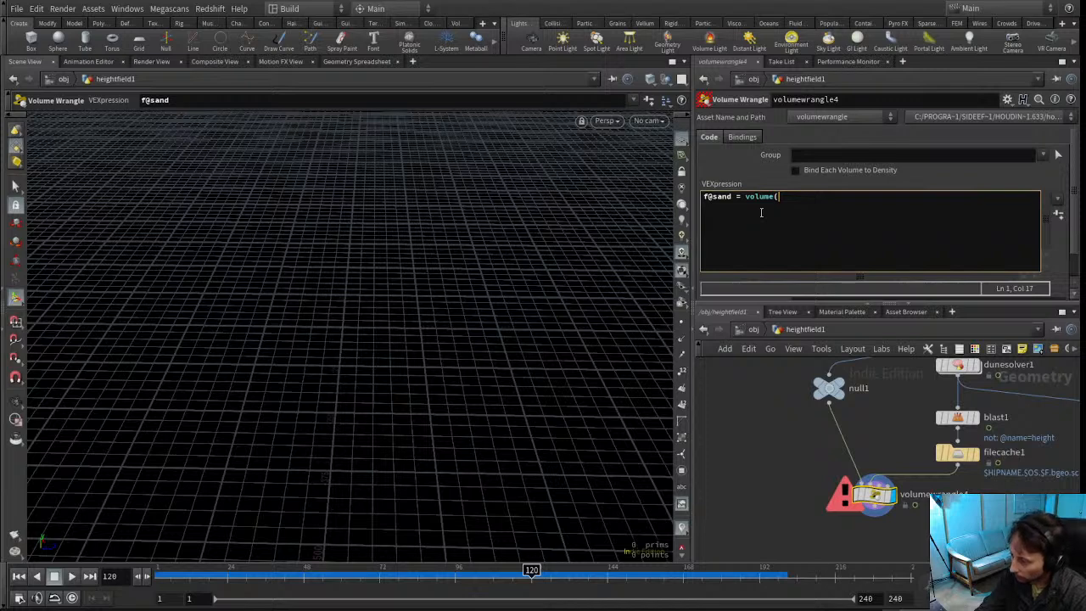
pyautogui.press('BackSpace')
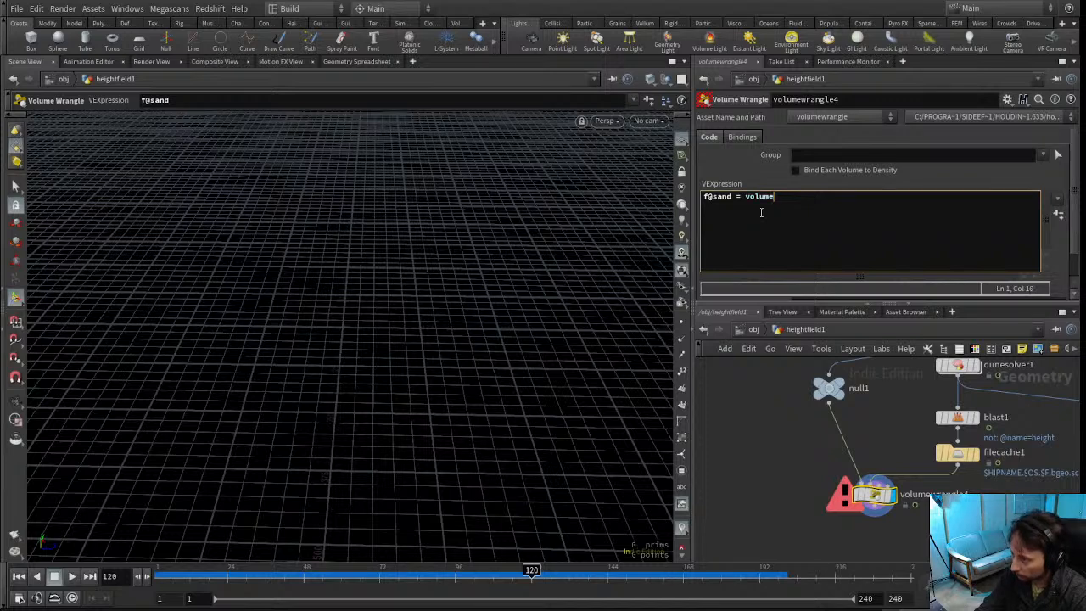
pyautogui.write('(1,')
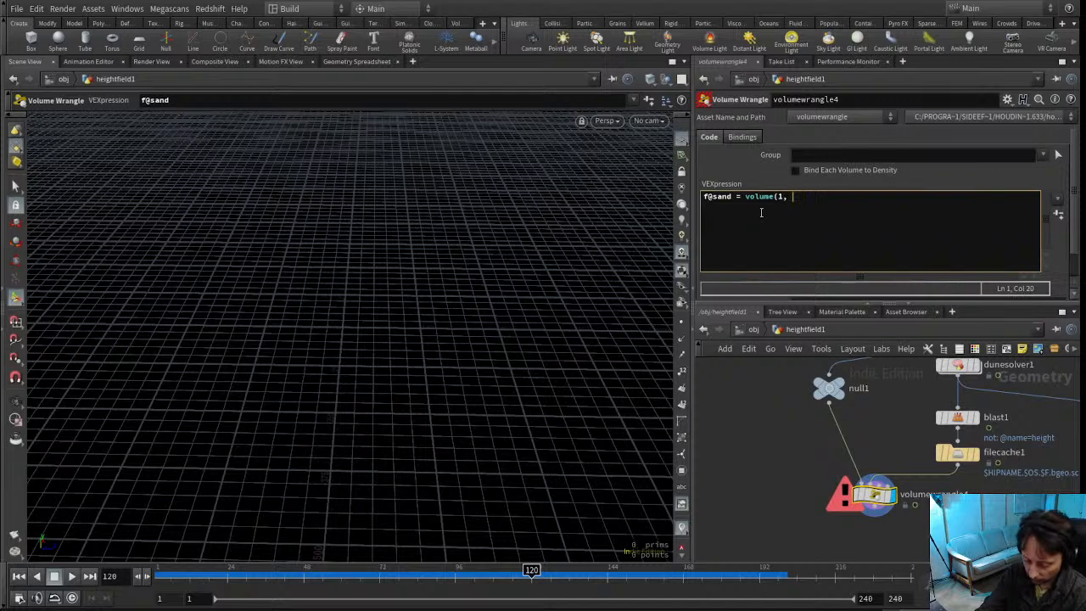
pyautogui.write(' @P')
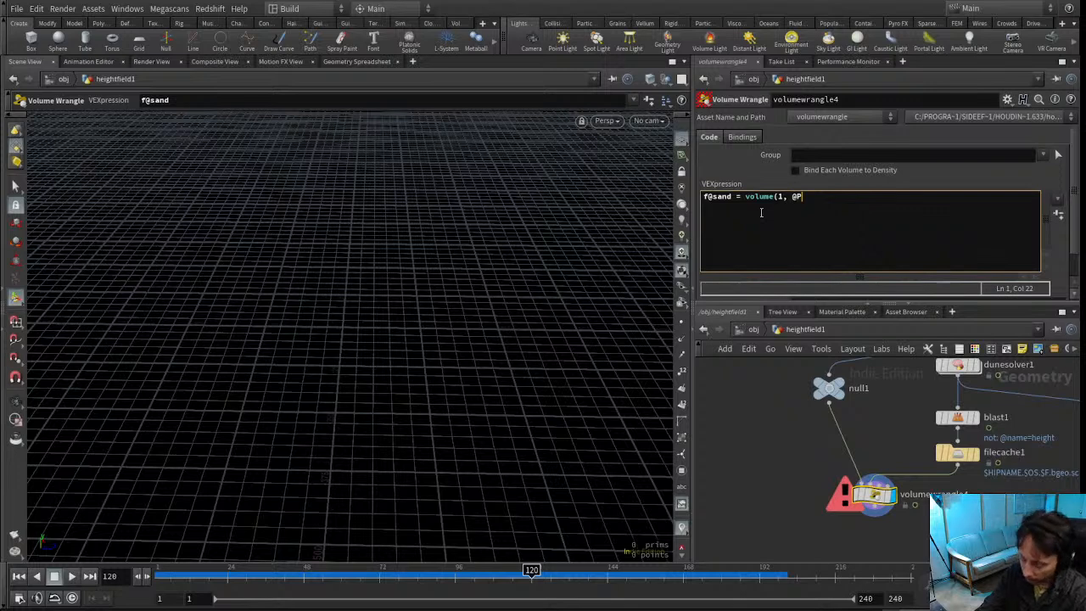
pyautogui.write(',')
pyautogui.press('BackSpace')
pyautogui.press('BackSpace')
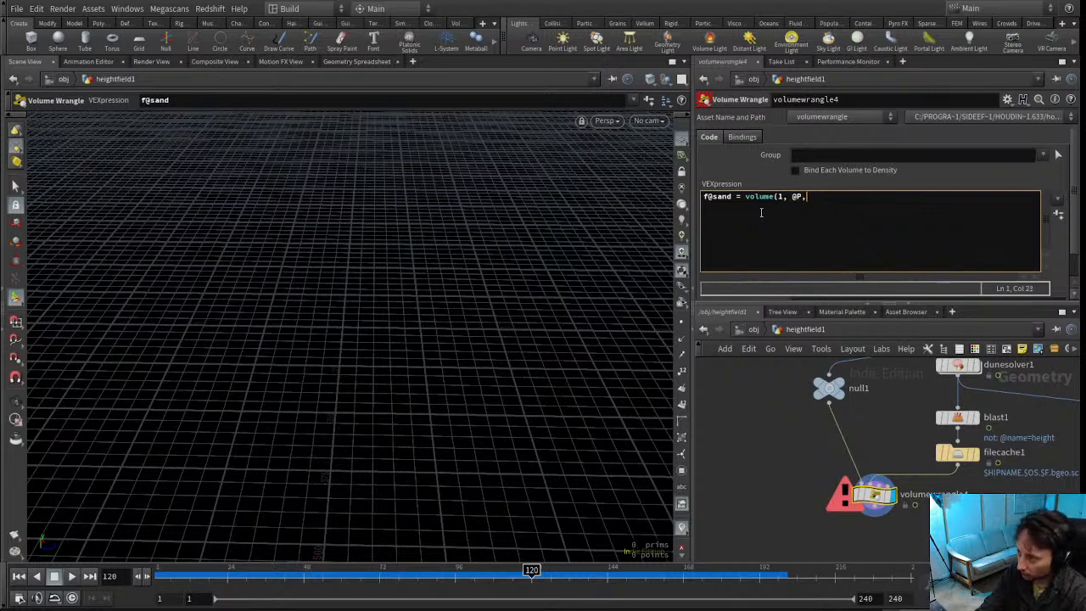
# Below the sand assignment, start a separate volumesample call with 1 and @P as its first arguments
pyautogui.press('Return')
pyautogui.press('Return')
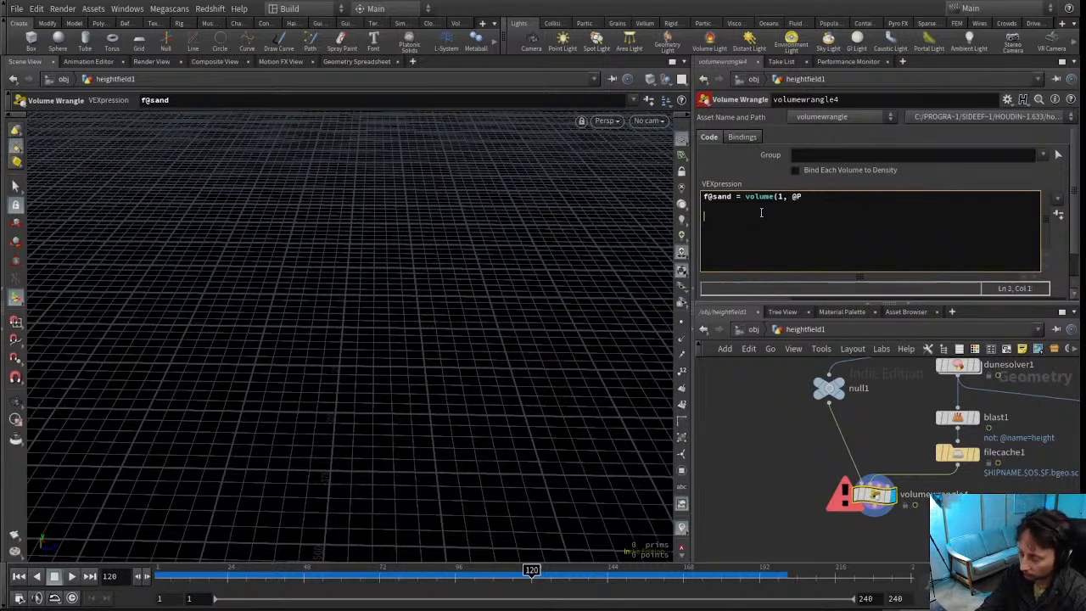
pyautogui.write('vop')
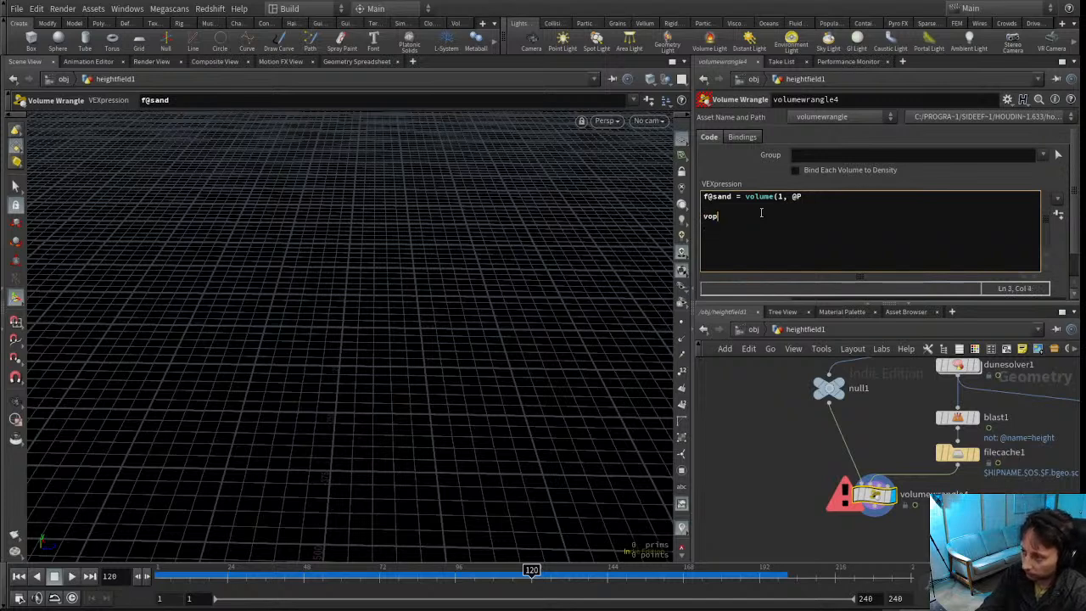
pyautogui.press('BackSpace')
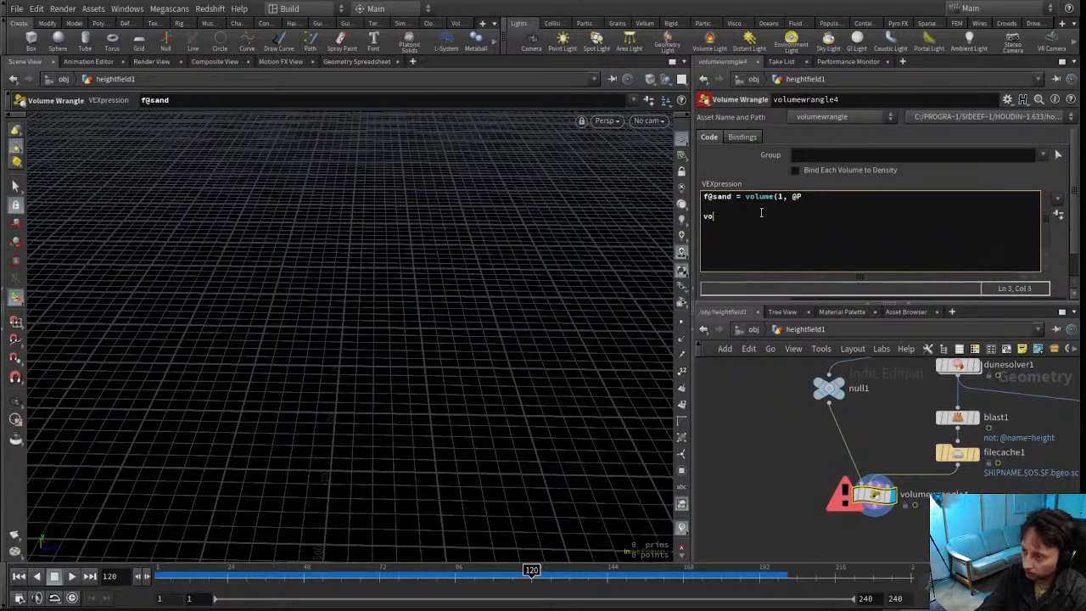
pyautogui.write('lume(')
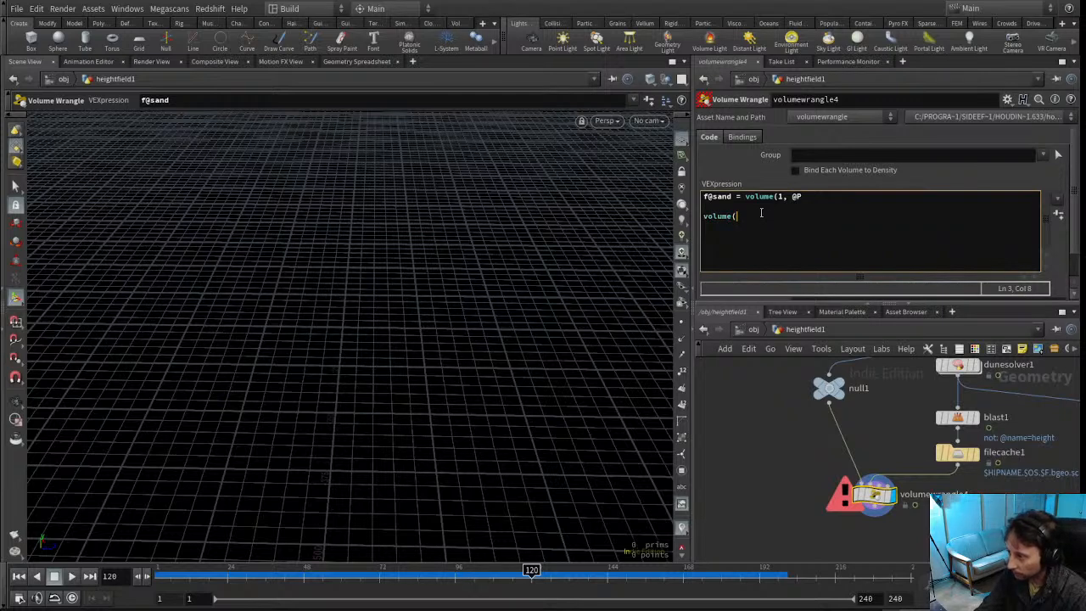
pyautogui.press('BackSpace')
pyautogui.write('sample(')
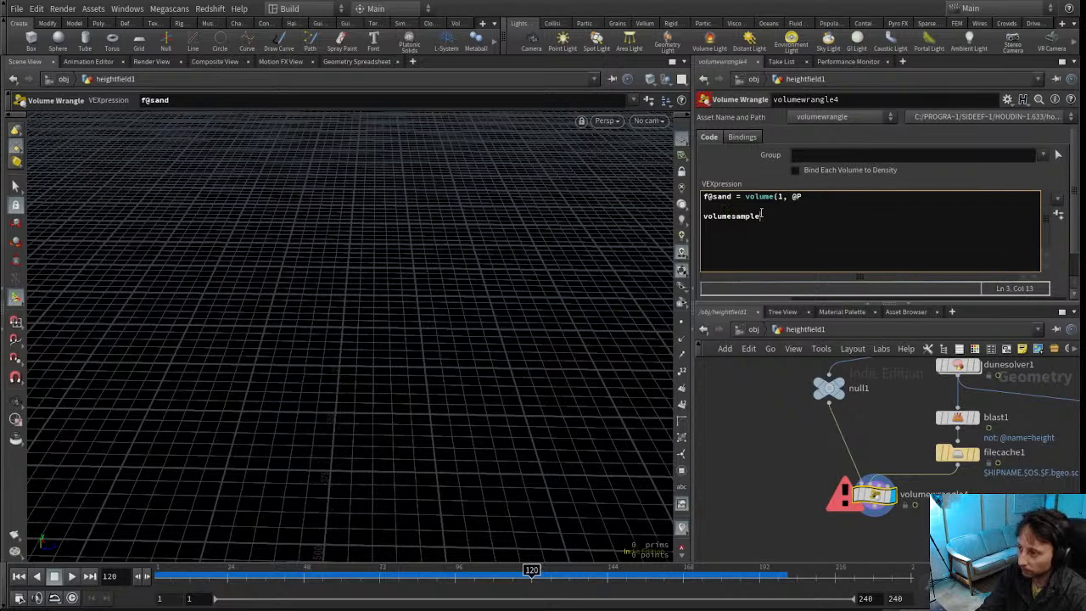
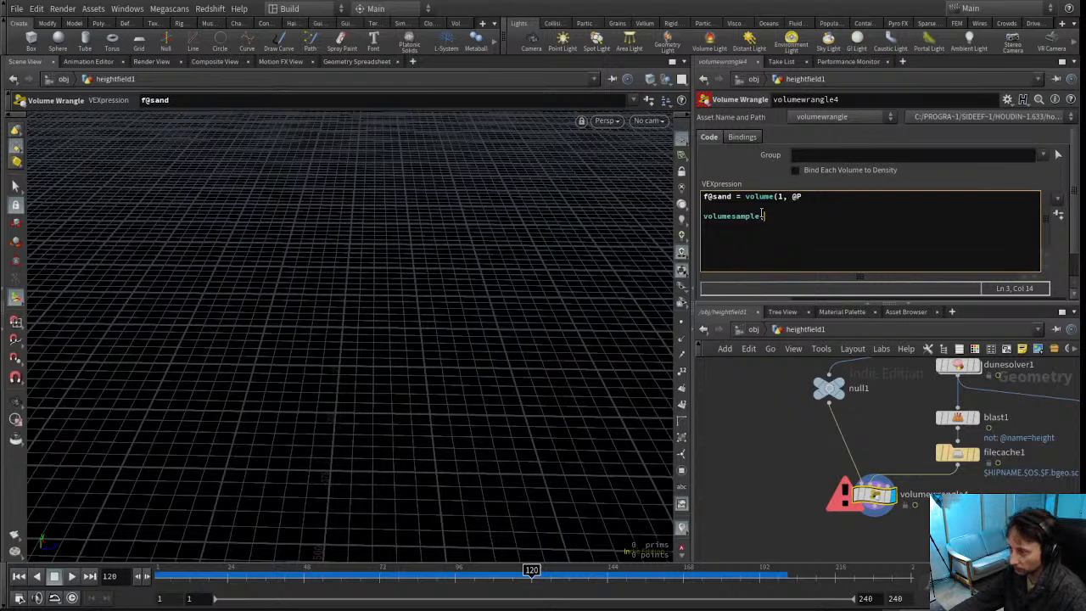
pyautogui.write('1')
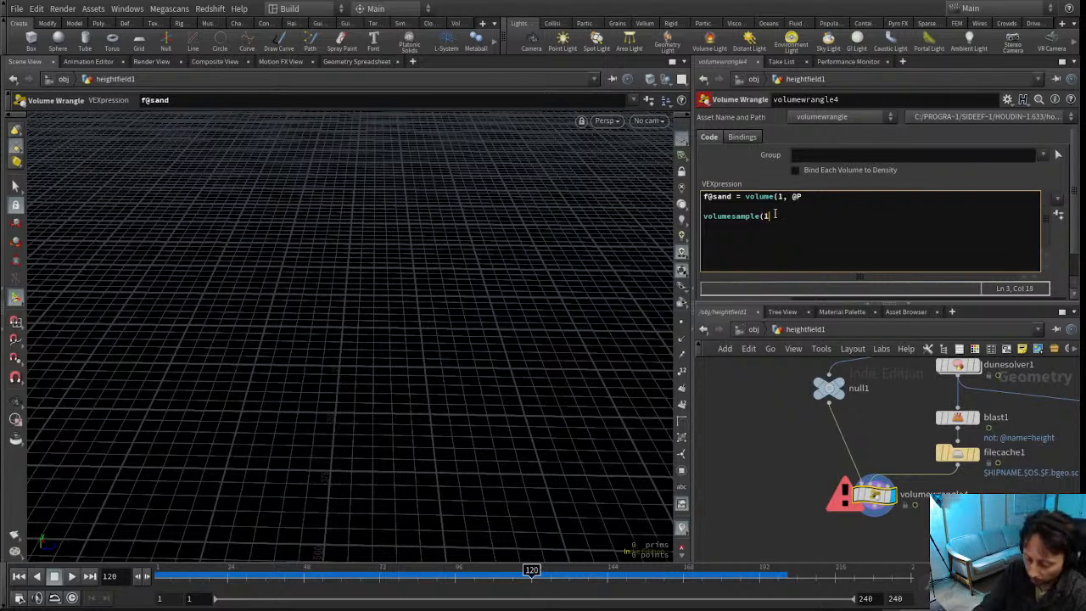
pyautogui.write(', "')
pyautogui.press('BackSpace')
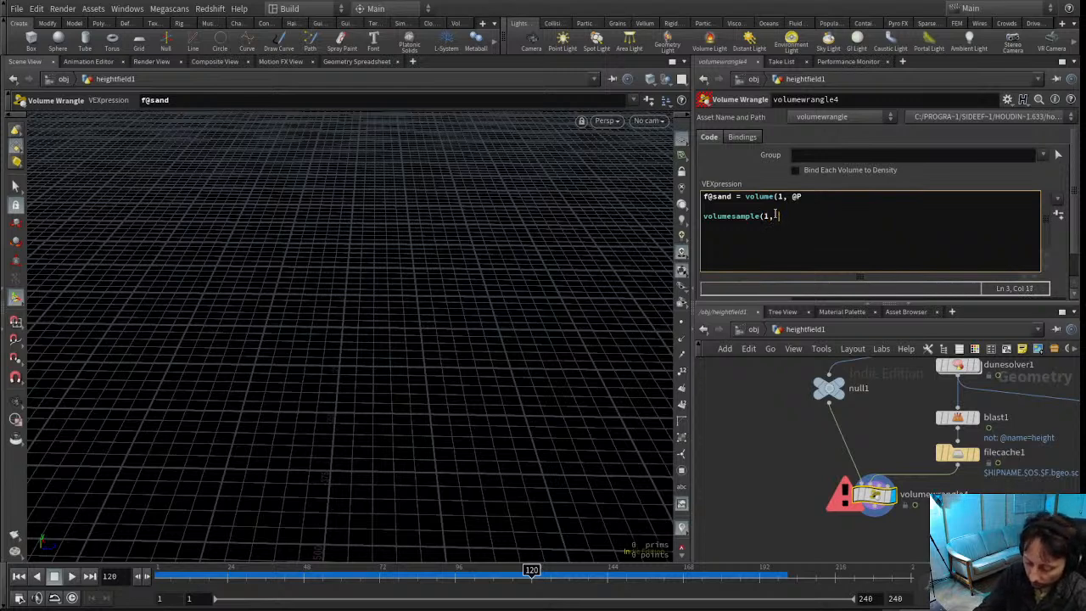
pyautogui.write('@P,')
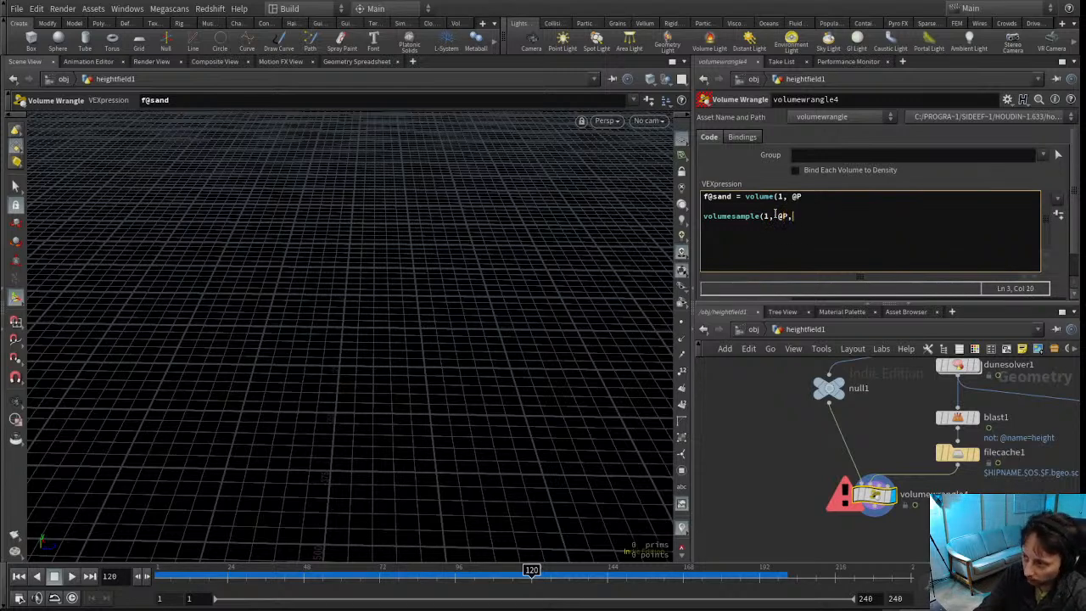
# Type the position argument as v@P and complete the call as volumesample(1, v@P, 'height')
pyautogui.click(775, 215)
pyautogui.write('v')
pyautogui.press('End')
pyautogui.write("'")
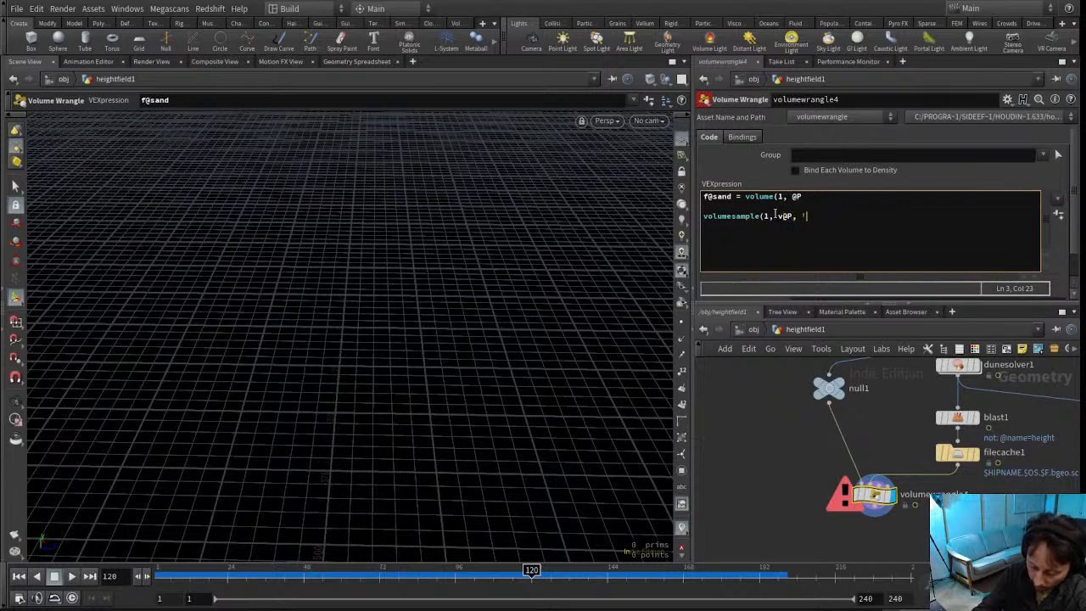
pyautogui.write("height',")
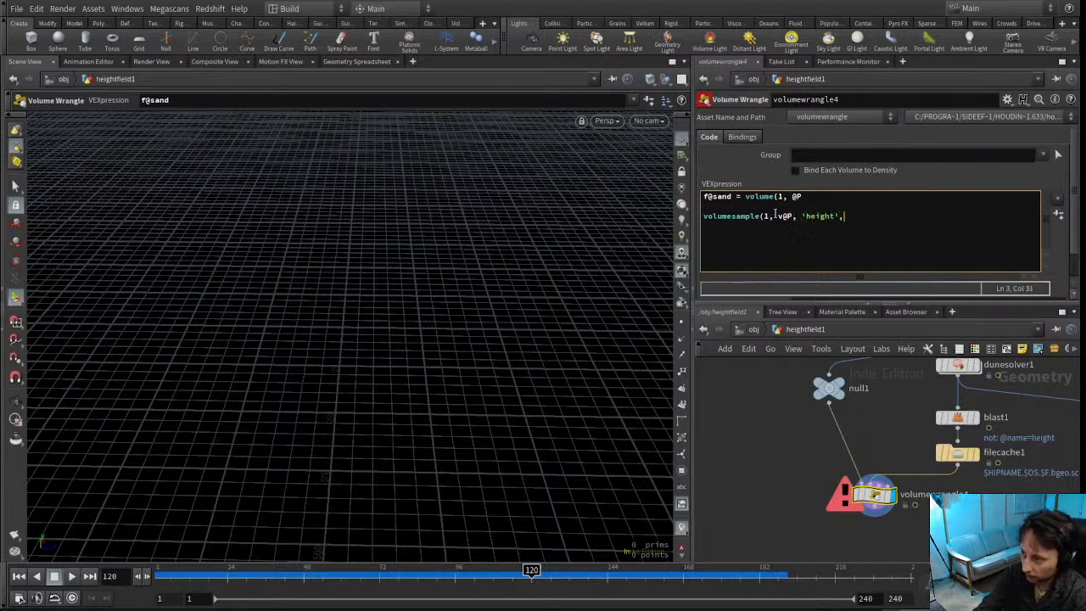
pyautogui.press('BackSpace')
pyautogui.press('BackSpace')
pyautogui.write(')')
pyautogui.press('Return')
pyautogui.press('Return')
pyautogui.write('volumesample(')
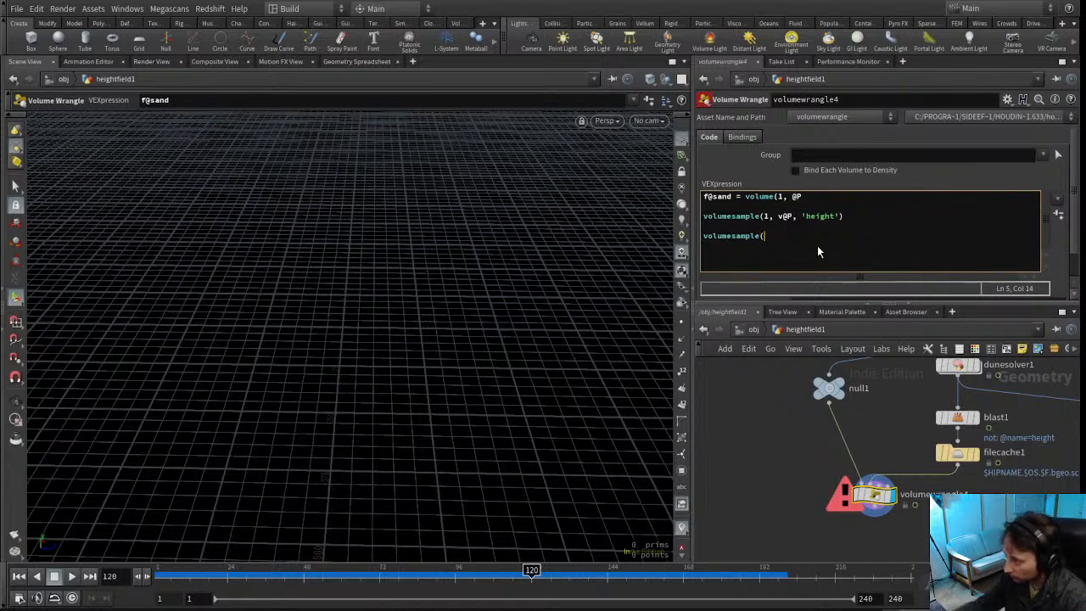
pyautogui.press('BackSpace')
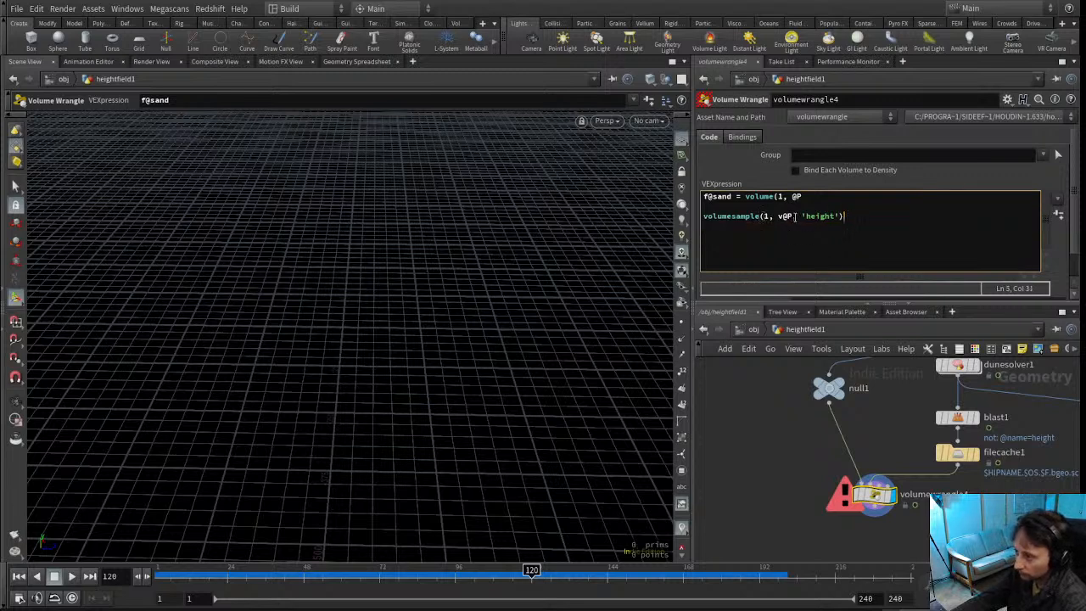
# Reorder the arguments so the call reads volumesample(1, 'height', v@P)
pyautogui.moveTo(774, 216); pyautogui.dragTo(803, 215)
pyautogui.press('BackSpace')
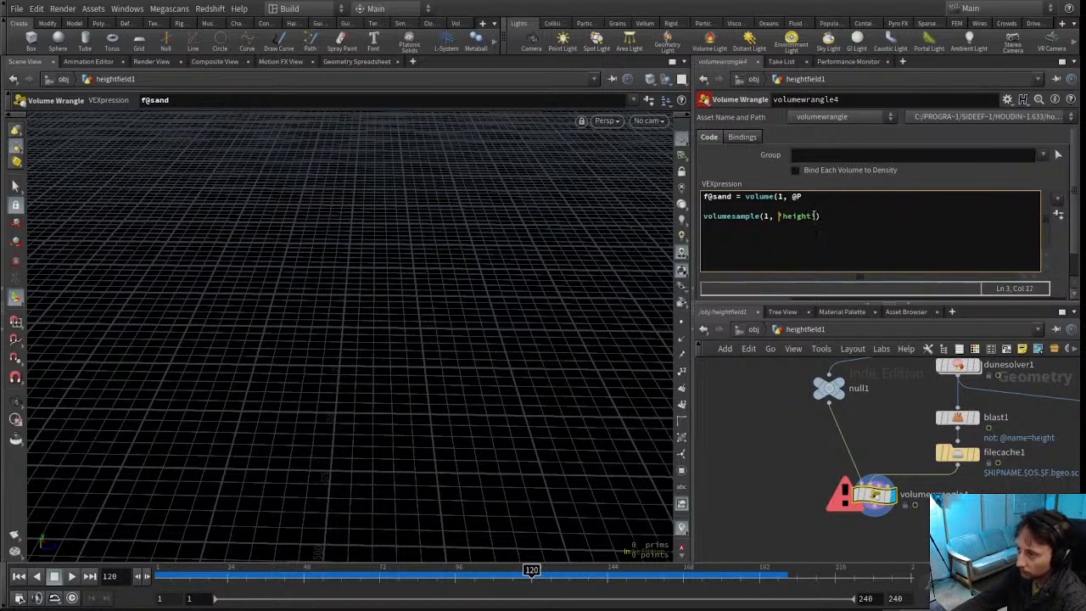
pyautogui.write(', v@')
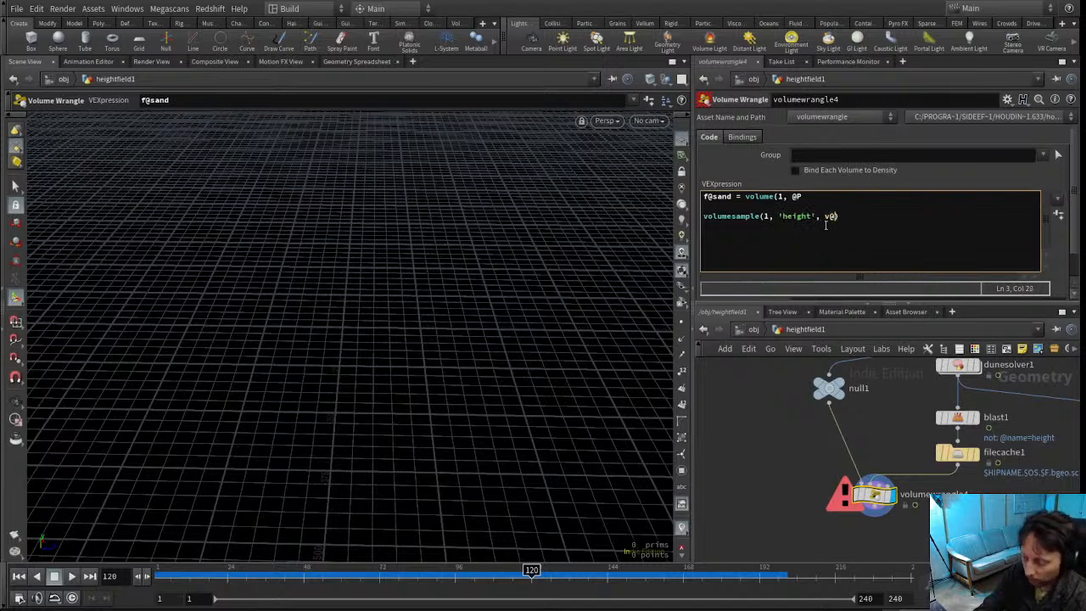
pyautogui.write('P')
pyautogui.press('End')
# Move the volumesample call into the f@sand assignment, replacing the unfinished volume(1, @P
pyautogui.moveTo(857, 216); pyautogui.dragTo(711, 229)
pyautogui.click(705, 216)
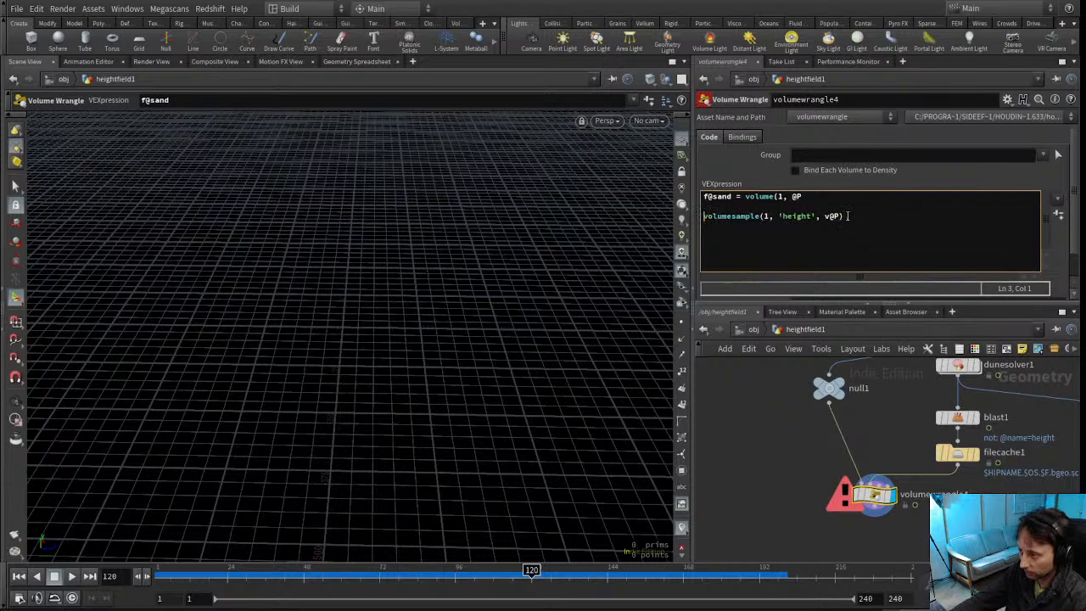
pyautogui.moveTo(847, 216); pyautogui.dragTo(705, 216)
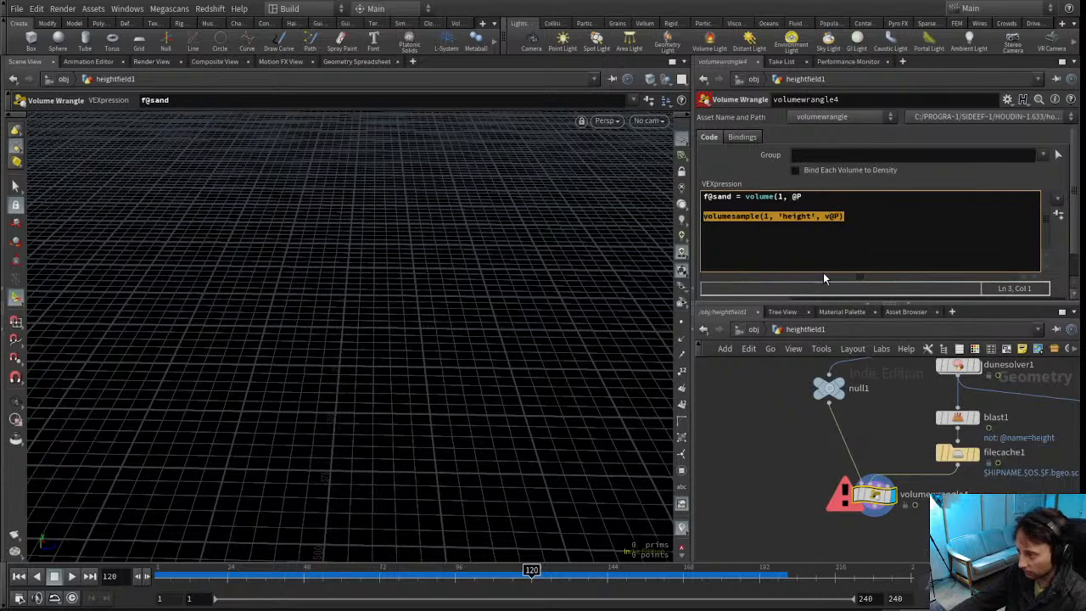
pyautogui.hotkey('ctrl', 'x')
pyautogui.moveTo(805, 197); pyautogui.dragTo(746, 197)
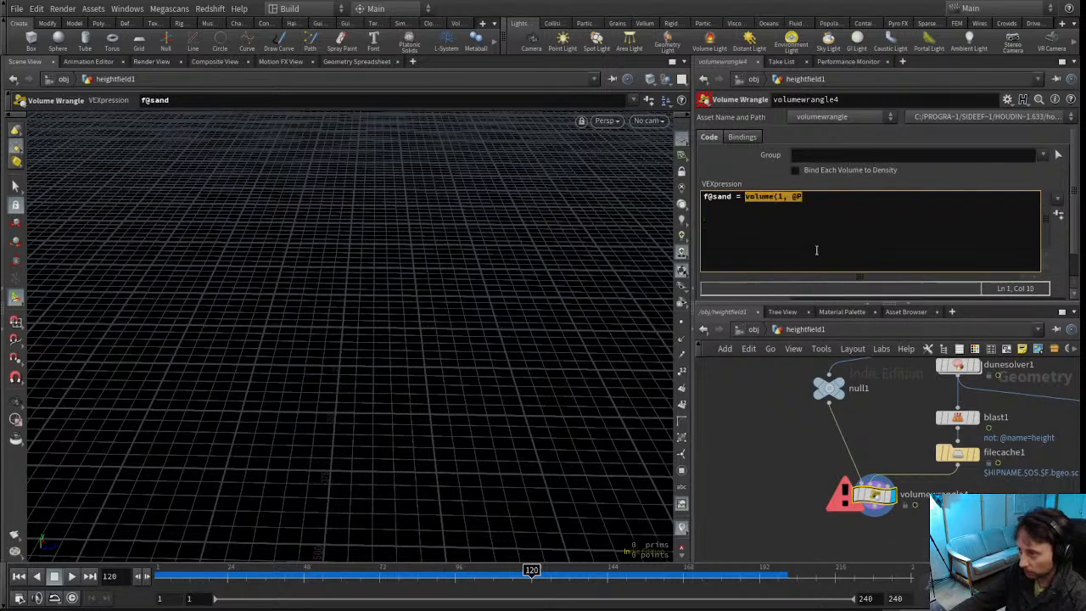
pyautogui.hotkey('ctrl', 'v')
pyautogui.write('- ')
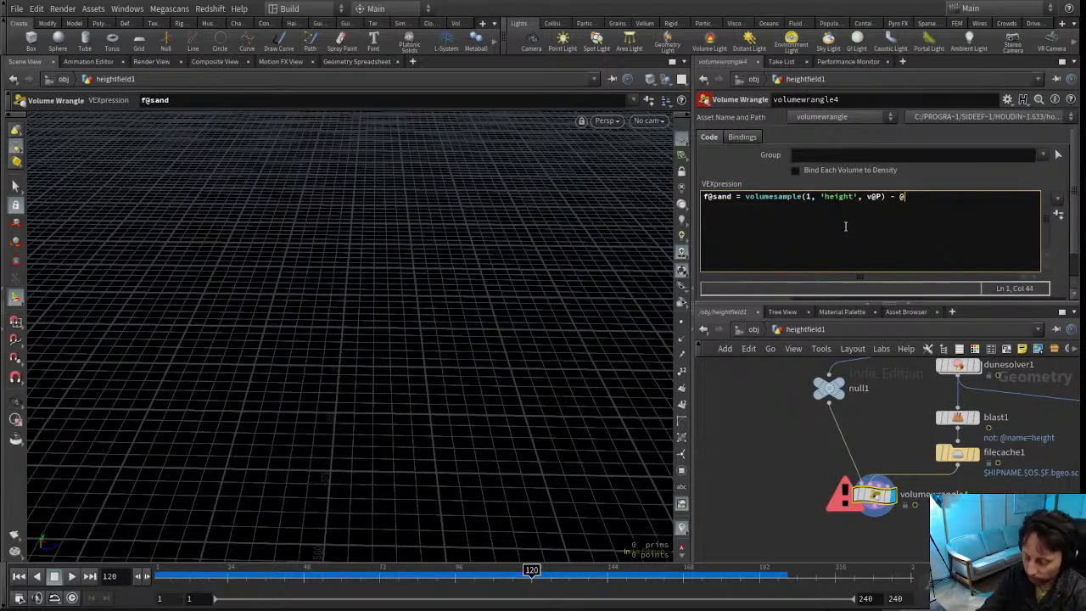
pyautogui.write('@bedrock;')
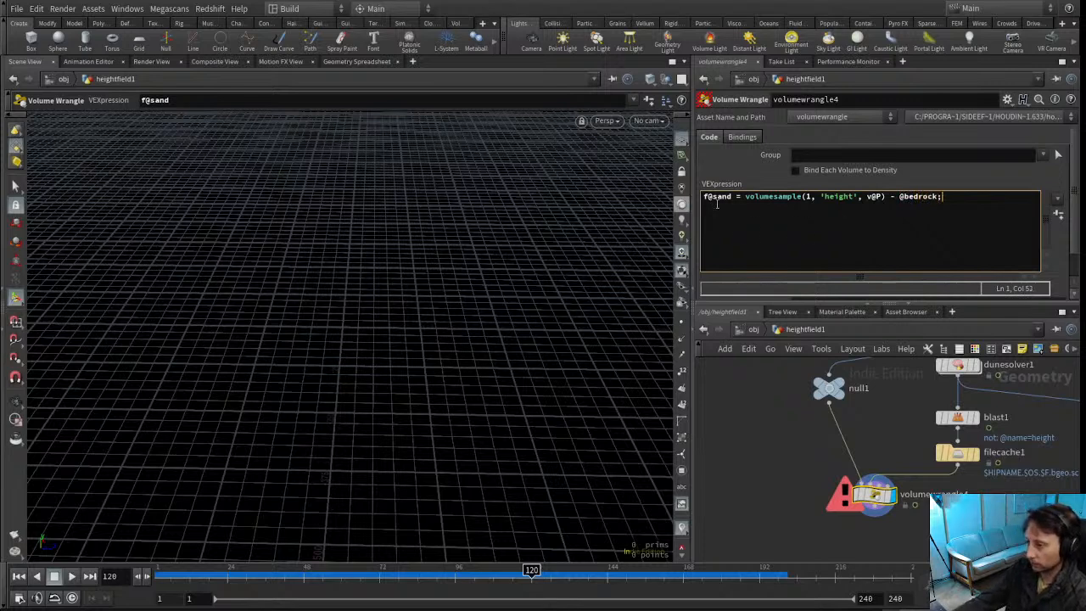
pyautogui.click(795, 468)
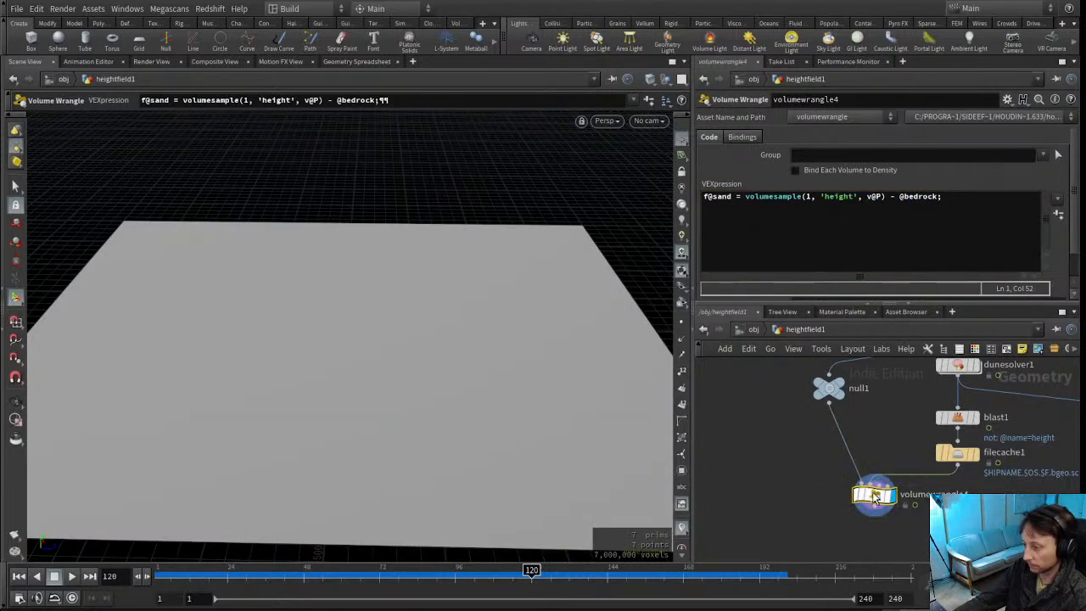
# Add and display a HeightField Isolate Layer fed by volumewrangle4, set to isolate sand with Overwrite Mask off
pyautogui.click(874, 495)
pyautogui.moveTo(811, 513); pyautogui.dragTo(823, 465, button='middle')
pyautogui.scroll(-2, 837, 482)
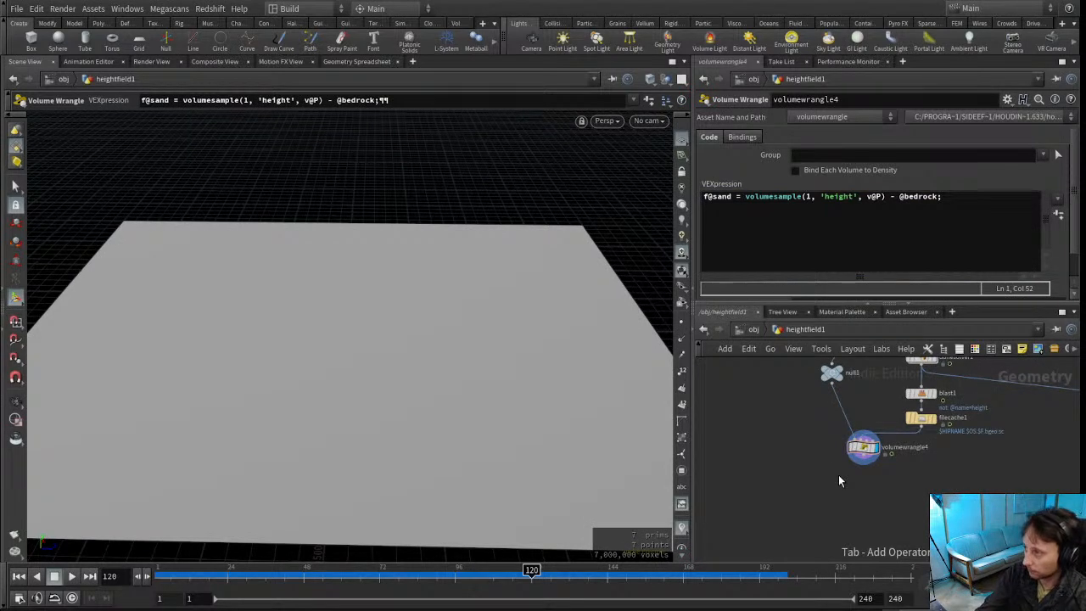
pyautogui.press('Return')
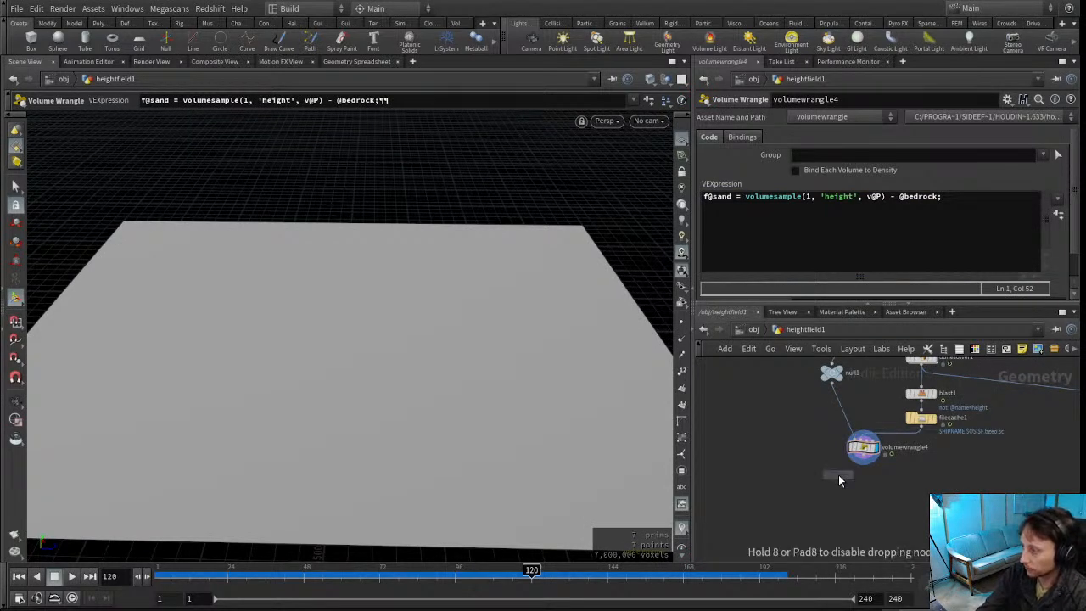
pyautogui.click(839, 476)
pyautogui.moveTo(838, 476); pyautogui.dragTo(809, 480)
pyautogui.moveTo(866, 461); pyautogui.dragTo(808, 476)
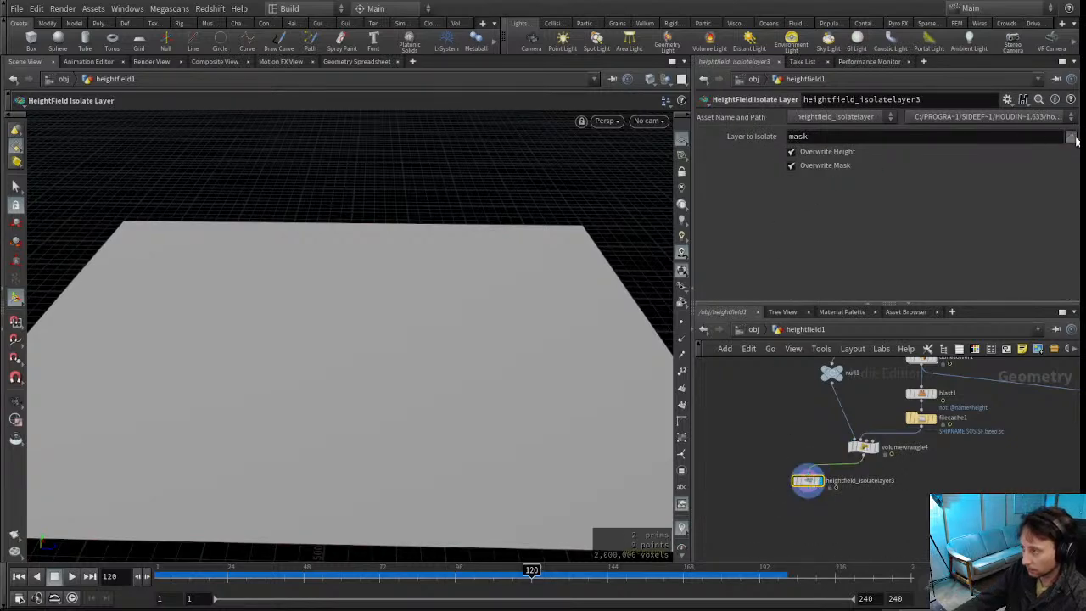
pyautogui.click(1076, 172)
pyautogui.click(831, 166)
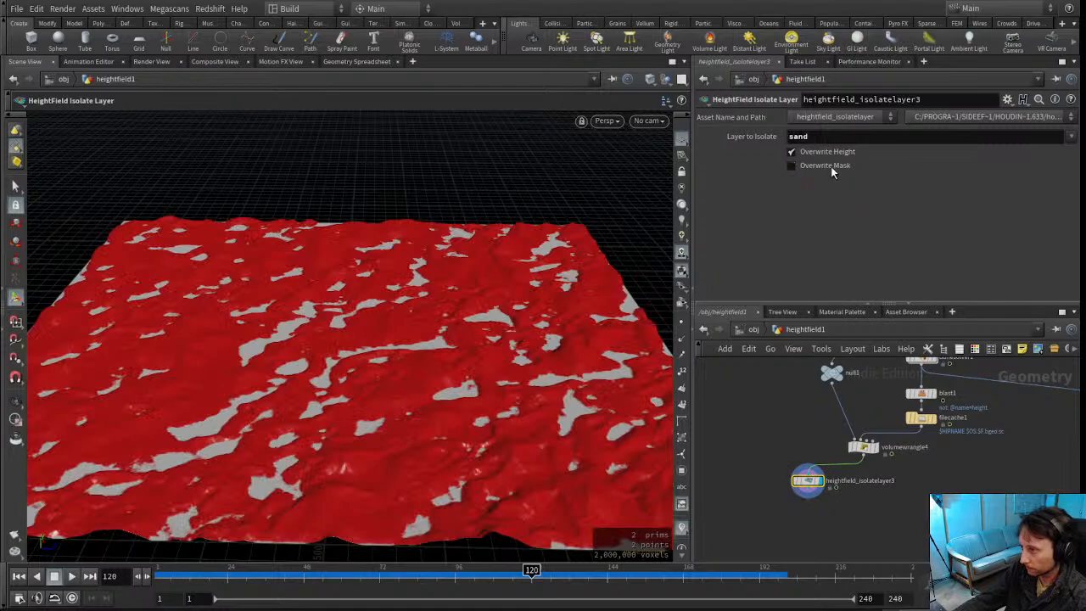
# Examine the isolated sand layer from several angles, along with the volumewrangle4 expression and its surrounding nodes
pyautogui.moveTo(397, 374)
pyautogui.keyDown('alt'); pyautogui.mouseDown()
pyautogui.moveTo(352, 446)
pyautogui.moveTo(384, 362)
pyautogui.mouseUp(); pyautogui.keyUp('alt')
pyautogui.keyDown('alt'); pyautogui.moveTo(530, 401); pyautogui.dragTo(537, 356); pyautogui.keyUp('alt')
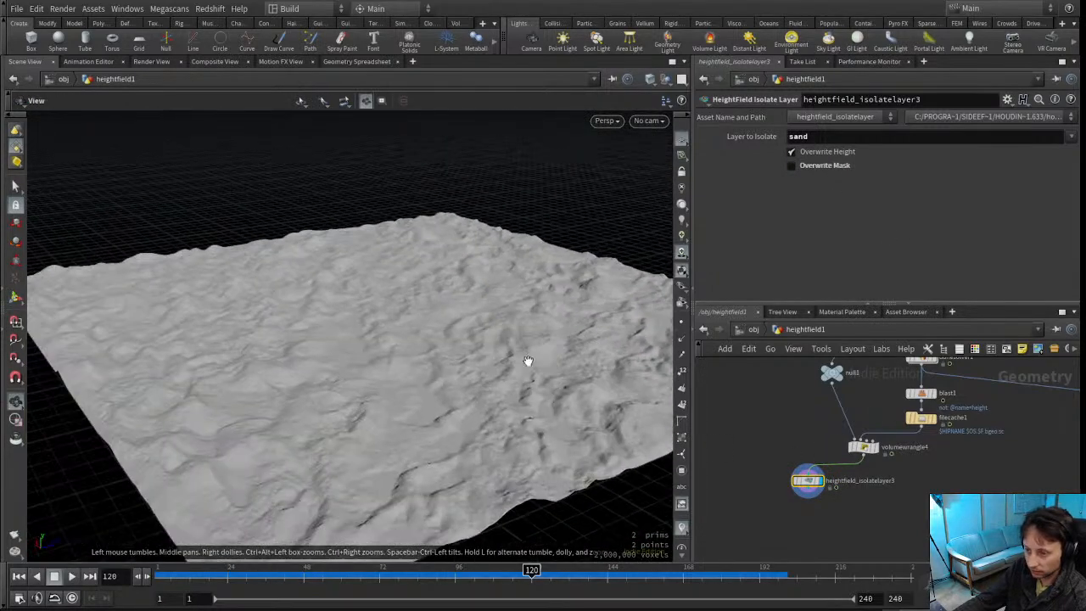
pyautogui.moveTo(954, 422); pyautogui.dragTo(869, 506, button='middle')
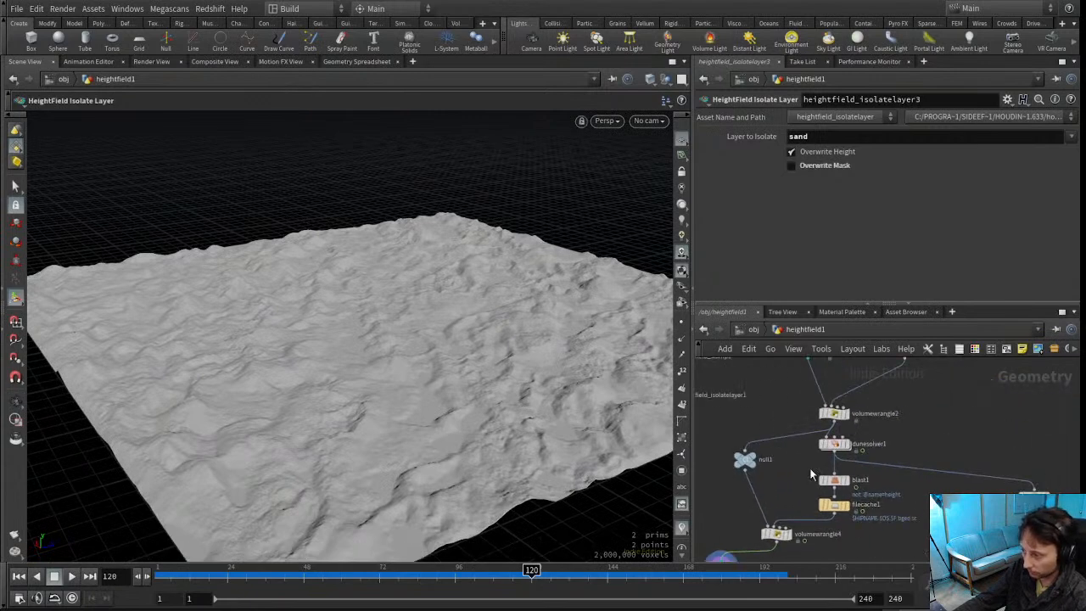
pyautogui.moveTo(729, 528); pyautogui.dragTo(807, 466, button='middle')
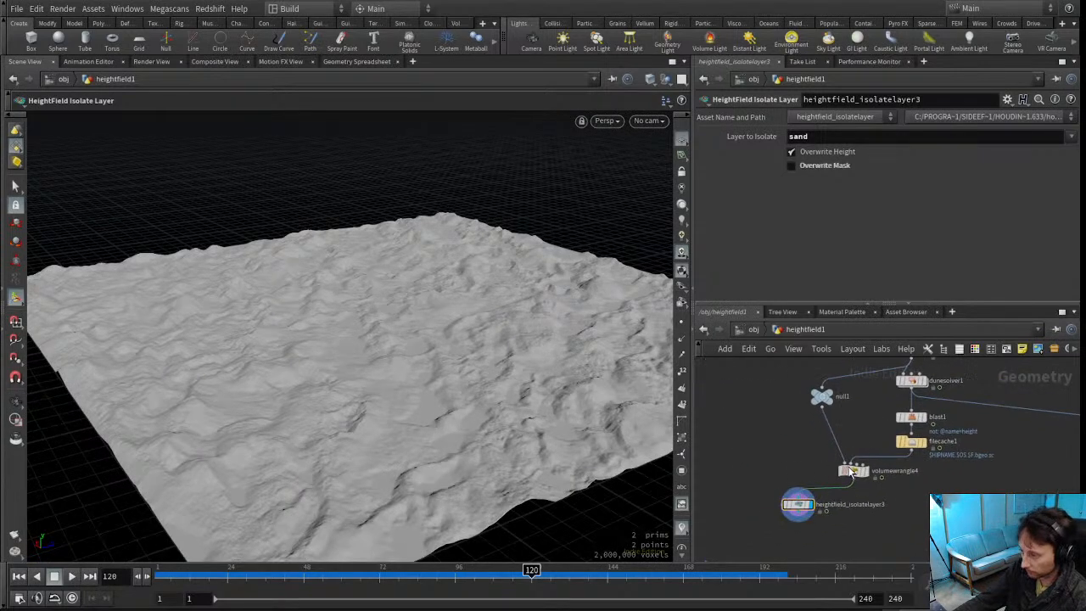
pyautogui.click(854, 470)
pyautogui.scroll(-2, 819, 457)
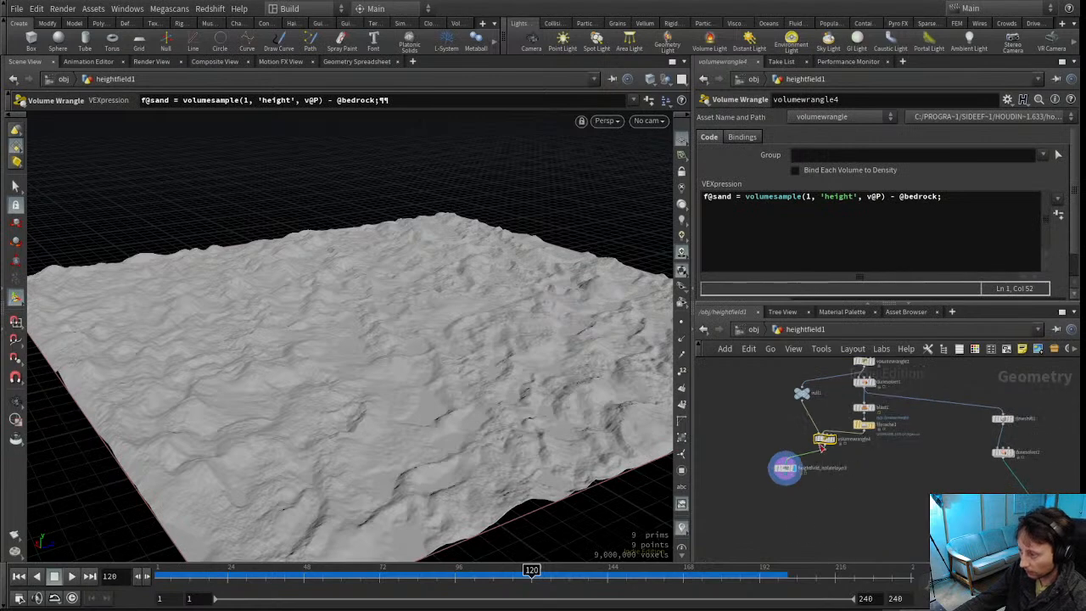
pyautogui.moveTo(825, 441); pyautogui.dragTo(825, 451)
pyautogui.scroll(2, 869, 476)
pyautogui.scroll(-2, 769, 475)
pyautogui.moveTo(869, 477); pyautogui.dragTo(804, 424, button='middle')
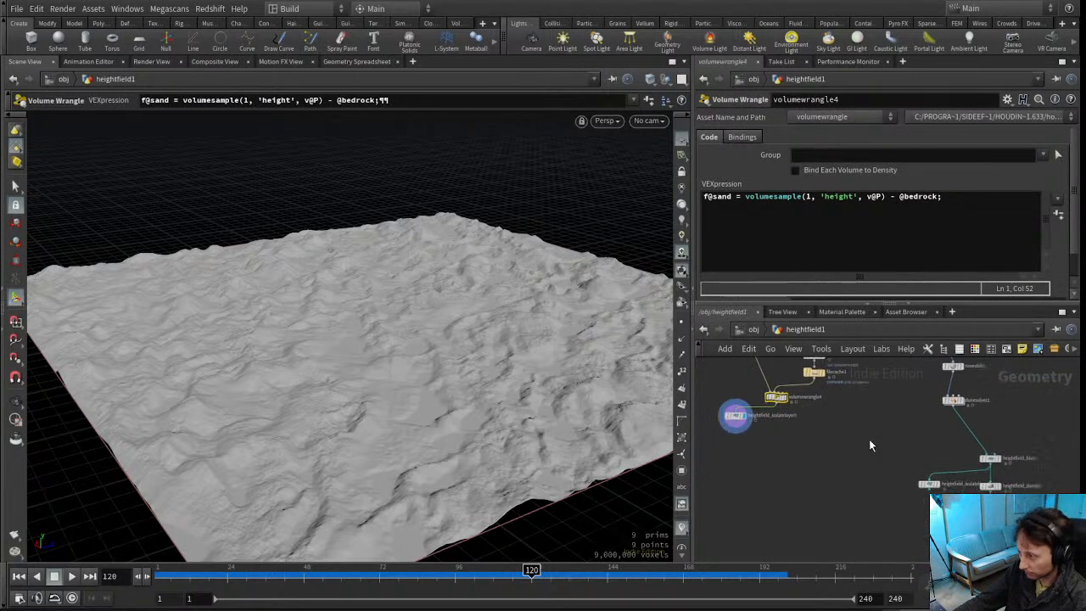
pyautogui.click(989, 516)
pyautogui.hotkey('ctrl', 'c')
pyautogui.hotkey('ctrl', 'v')
pyautogui.moveTo(776, 475); pyautogui.dragTo(764, 451)
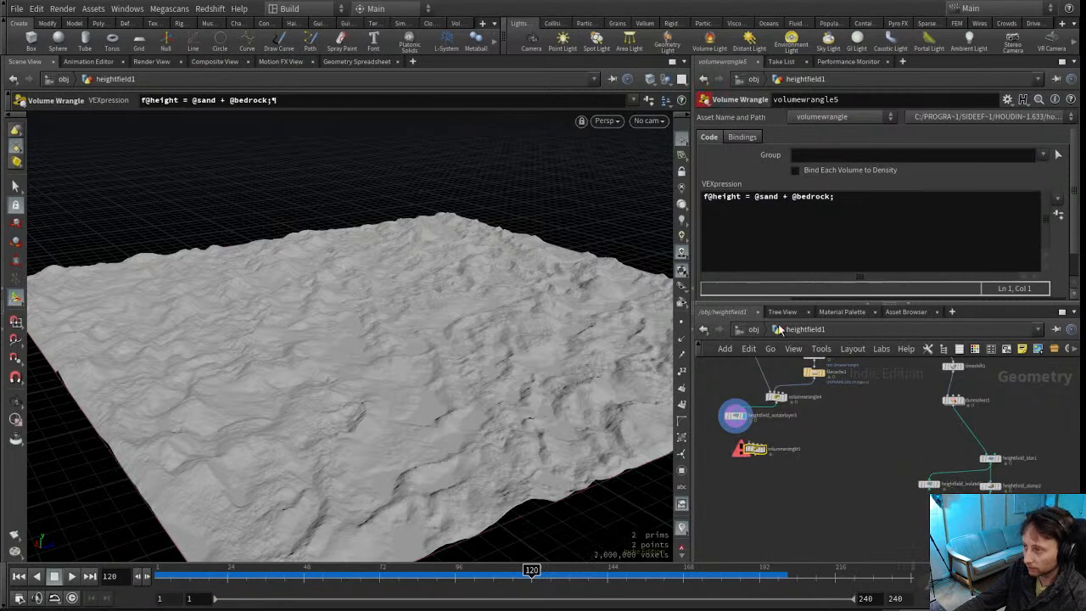
pyautogui.scroll(4, 878, 402)
pyautogui.moveTo(874, 399); pyautogui.dragTo(912, 516)
pyautogui.click(849, 500)
pyautogui.keyDown('alt'); pyautogui.moveTo(543, 348); pyautogui.dragTo(504, 356); pyautogui.keyUp('alt')
pyautogui.keyDown('alt'); pyautogui.moveTo(504, 357); pyautogui.dragTo(402, 356, button='right'); pyautogui.keyUp('alt')
pyautogui.keyDown('alt'); pyautogui.moveTo(402, 356); pyautogui.dragTo(441, 388); pyautogui.keyUp('alt')
pyautogui.moveTo(984, 450); pyautogui.dragTo(950, 417, button='middle')
pyautogui.scroll(-4, 963, 416)
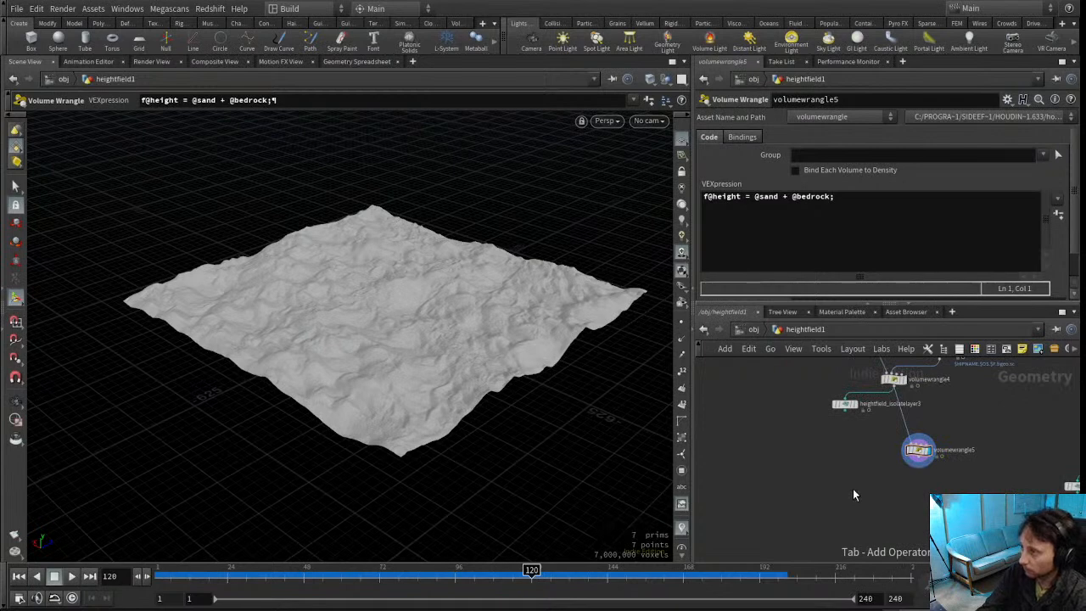
pyautogui.hotkey('ctrl', 'v')
pyautogui.click(853, 490)
pyautogui.scroll(3, 853, 489)
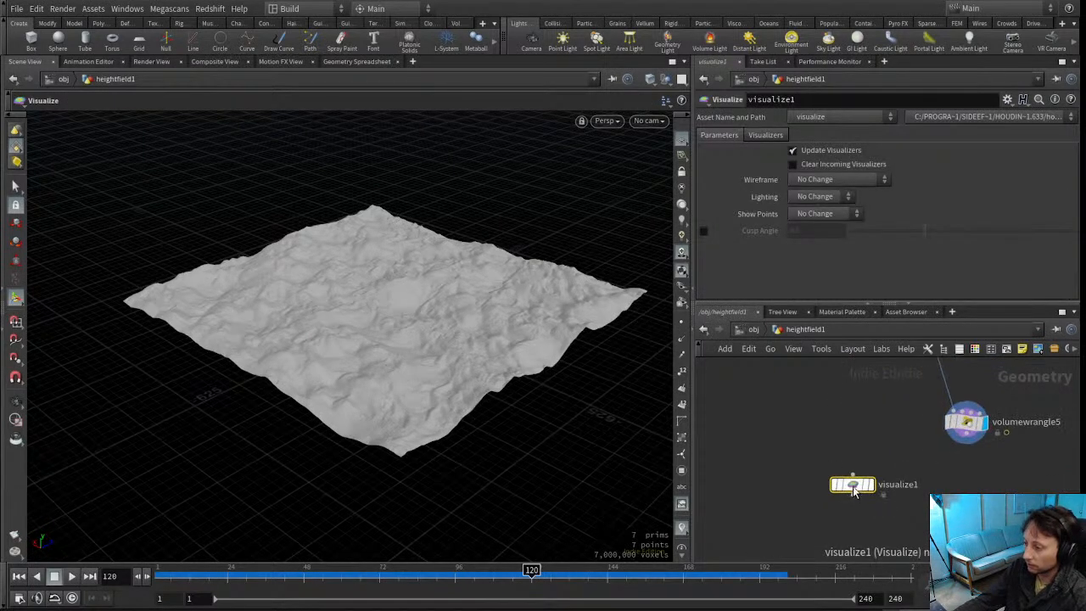
pyautogui.press('Delete')
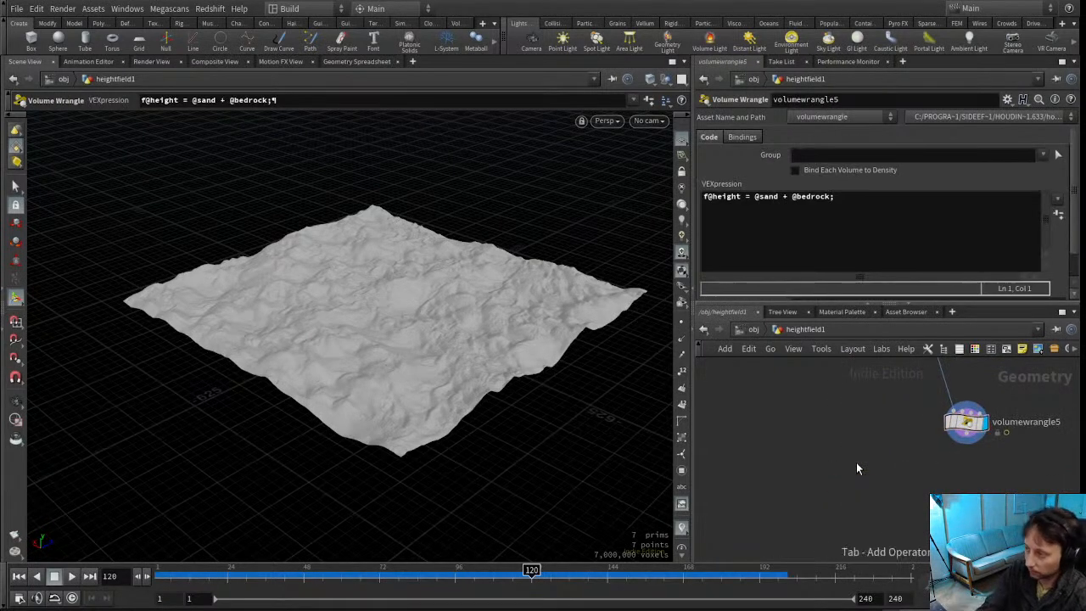
# Add a HeightField Visualize after volumewrangle5, display it, and compute its elevation range
pyautogui.hotkey('ctrl', 'v')
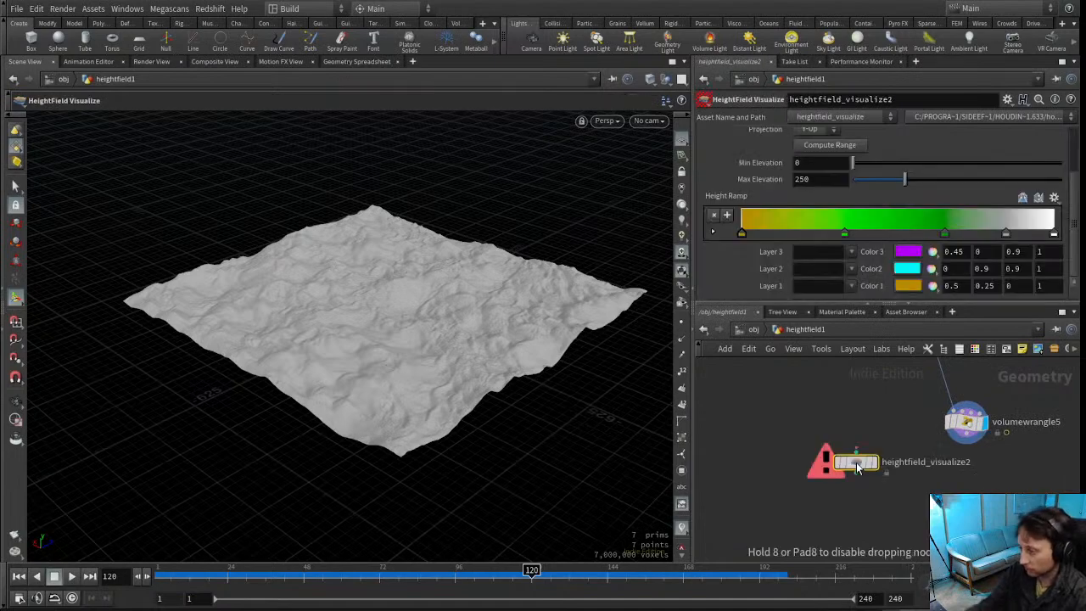
pyautogui.click(856, 462)
pyautogui.moveTo(965, 435); pyautogui.dragTo(894, 495)
pyautogui.click(875, 462)
pyautogui.click(828, 145)
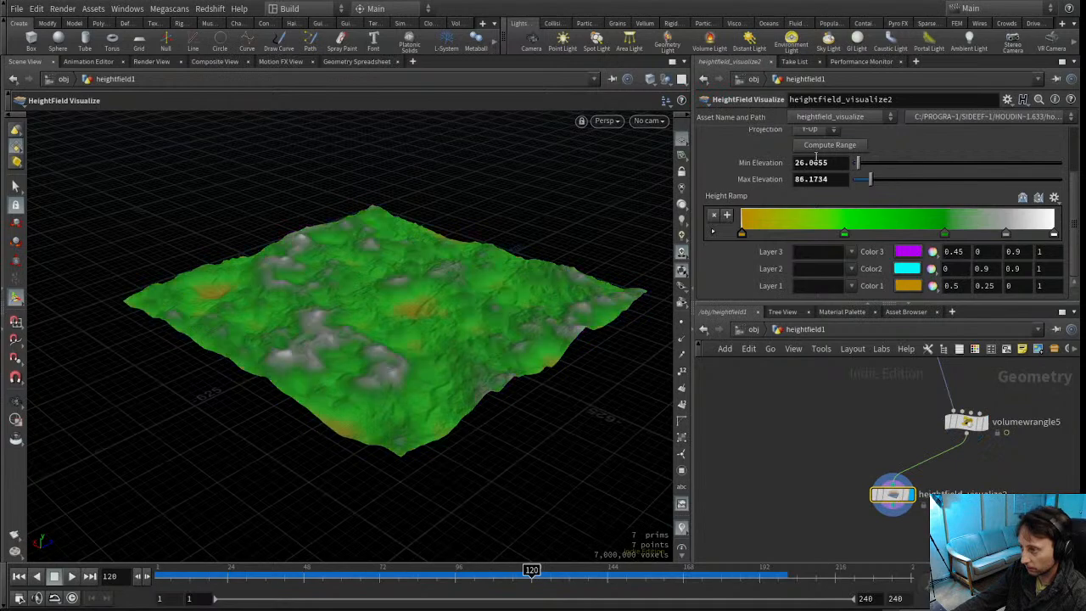
# Assign the sand layer to Layer 1 of the HeightField Visualize
pyautogui.click(819, 285)
pyautogui.write('sand')
pyautogui.press('Return')
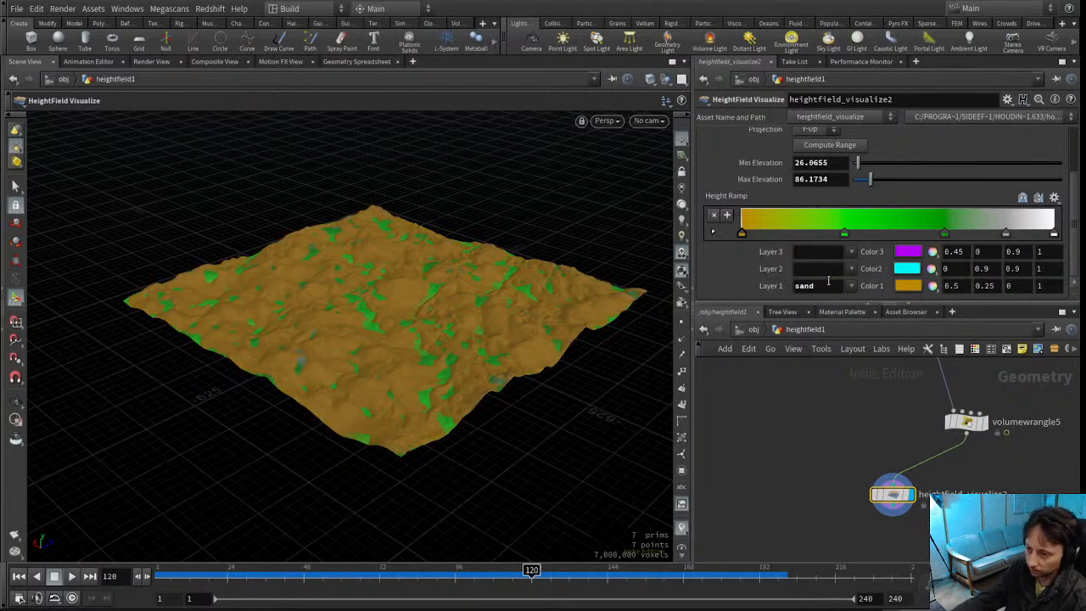
pyautogui.keyDown('alt'); pyautogui.moveTo(388, 322); pyautogui.dragTo(374, 359); pyautogui.keyUp('alt')
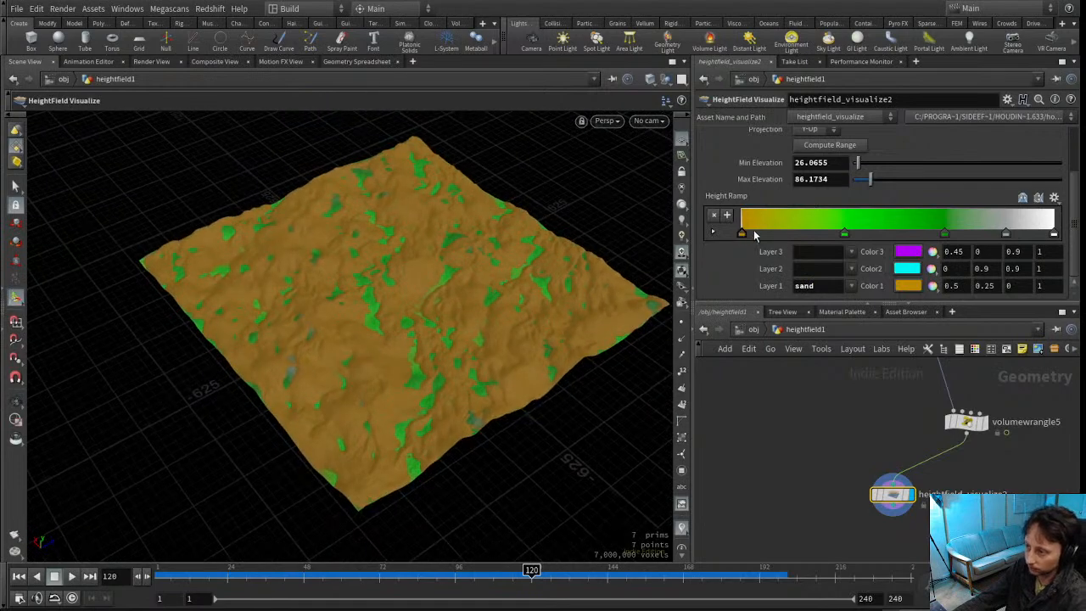
# Reduce the height ramp to a grey-to-white gradient and set Color 1 to 0.5, 0.386, 0.272
pyautogui.moveTo(752, 235); pyautogui.dragTo(840, 234)
pyautogui.press('Delete')
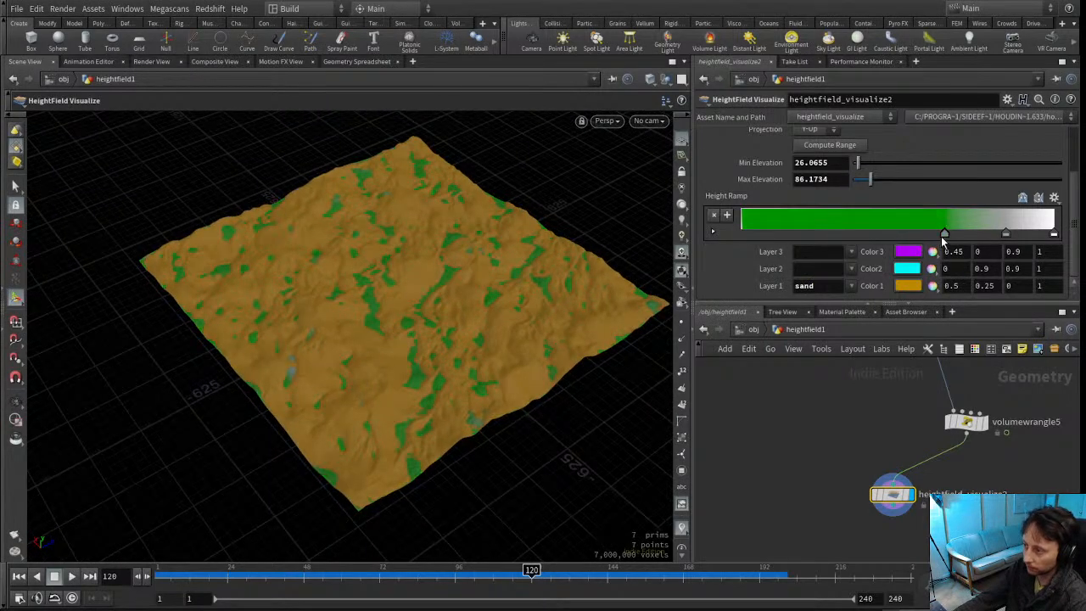
pyautogui.moveTo(942, 236); pyautogui.dragTo(734, 236)
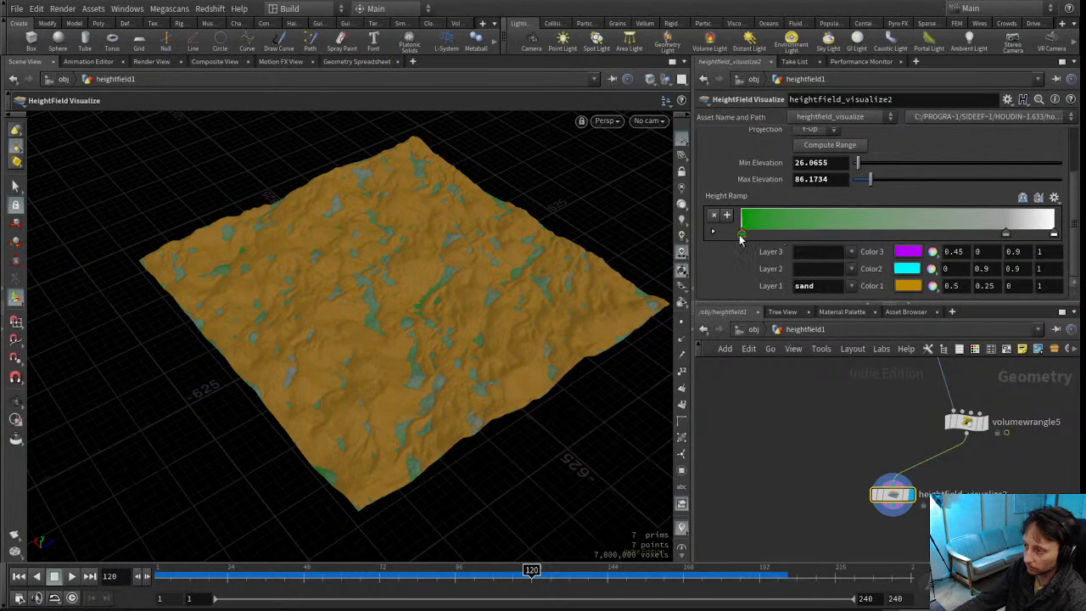
pyautogui.press('Delete')
pyautogui.moveTo(1007, 236); pyautogui.dragTo(724, 232)
pyautogui.moveTo(482, 321); pyautogui.dragTo(465, 269)
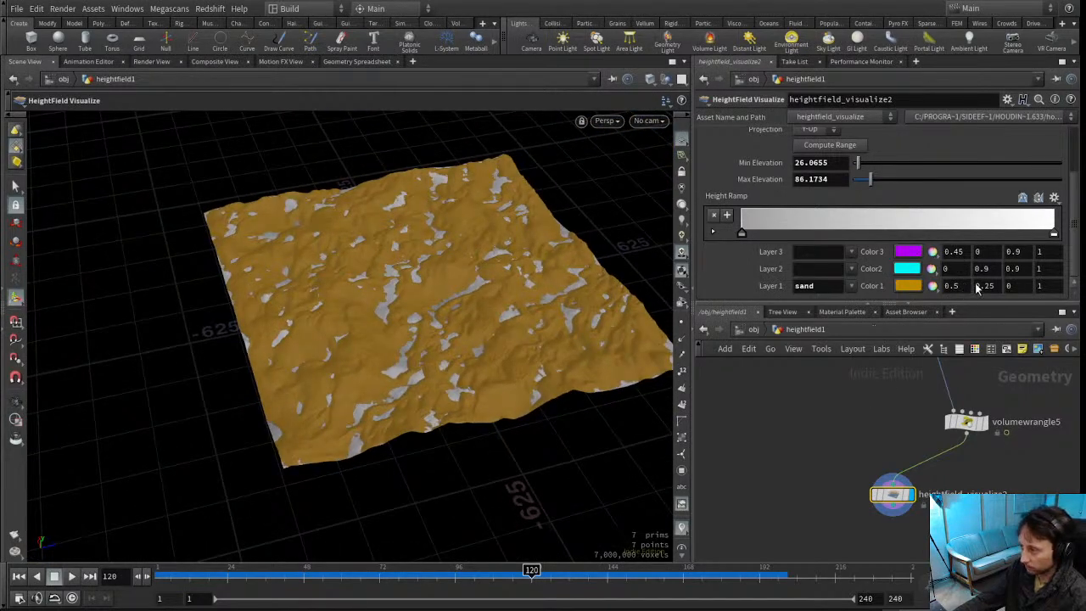
pyautogui.moveTo(976, 358)
pyautogui.keyDown('ctrl'); pyautogui.keyDown('shift'); pyautogui.mouseDown(button='middle')
pyautogui.moveTo(957, 351)
pyautogui.moveTo(992, 350)
pyautogui.mouseUp(button='middle'); pyautogui.keyUp('shift'); pyautogui.keyUp('ctrl')
pyautogui.keyDown('alt'); pyautogui.moveTo(387, 297); pyautogui.dragTo(538, 255); pyautogui.keyUp('alt')
# Check the sand coverage at early frames and at frame 93, viewing the terrain from different angles
pyautogui.moveTo(264, 582); pyautogui.dragTo(218, 583)
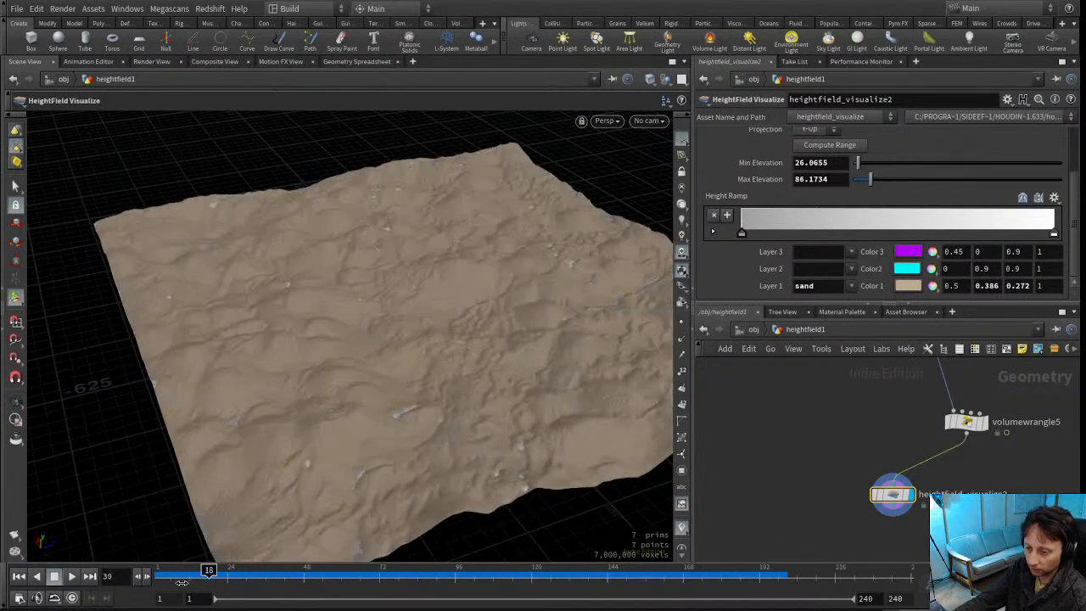
pyautogui.click(446, 577)
pyautogui.keyDown('alt'); pyautogui.moveTo(450, 484); pyautogui.dragTo(423, 473); pyautogui.keyUp('alt')
pyautogui.keyDown('alt'); pyautogui.moveTo(478, 422); pyautogui.dragTo(449, 415); pyautogui.keyUp('alt')
pyautogui.moveTo(767, 304); pyautogui.dragTo(768, 357)
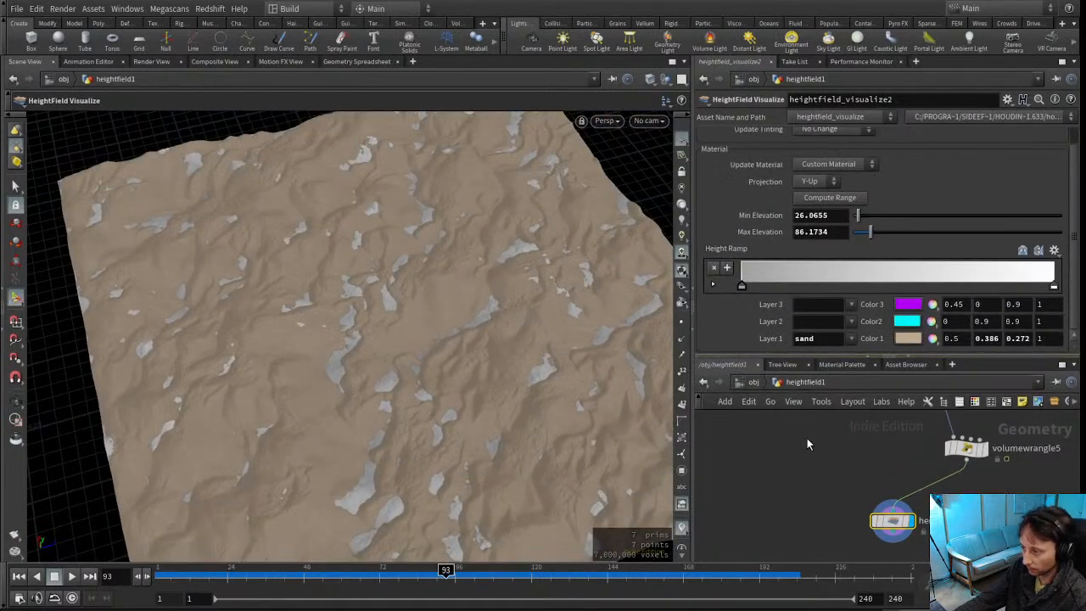
pyautogui.scroll(-3, 807, 439)
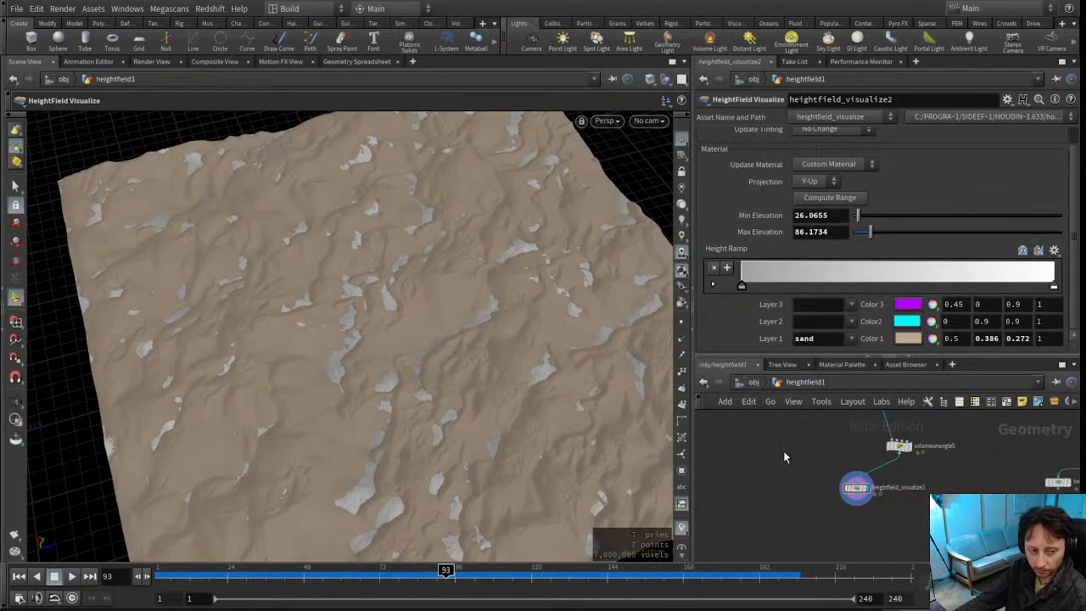
# Go up to the object level and turn off the display of the heightfield1 object
pyautogui.click(752, 383)
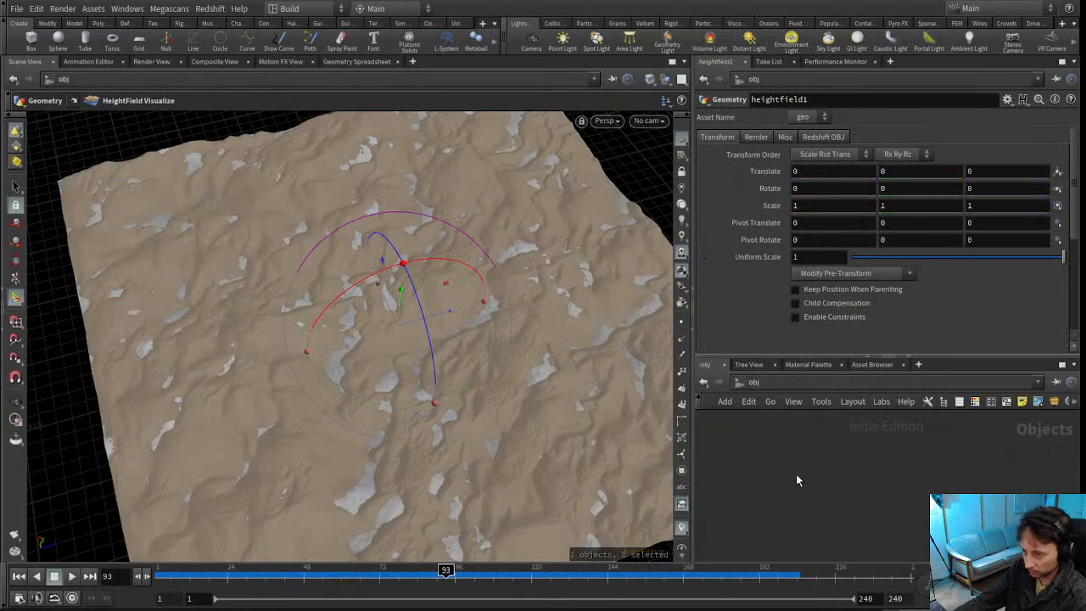
pyautogui.scroll(-5, 797, 475)
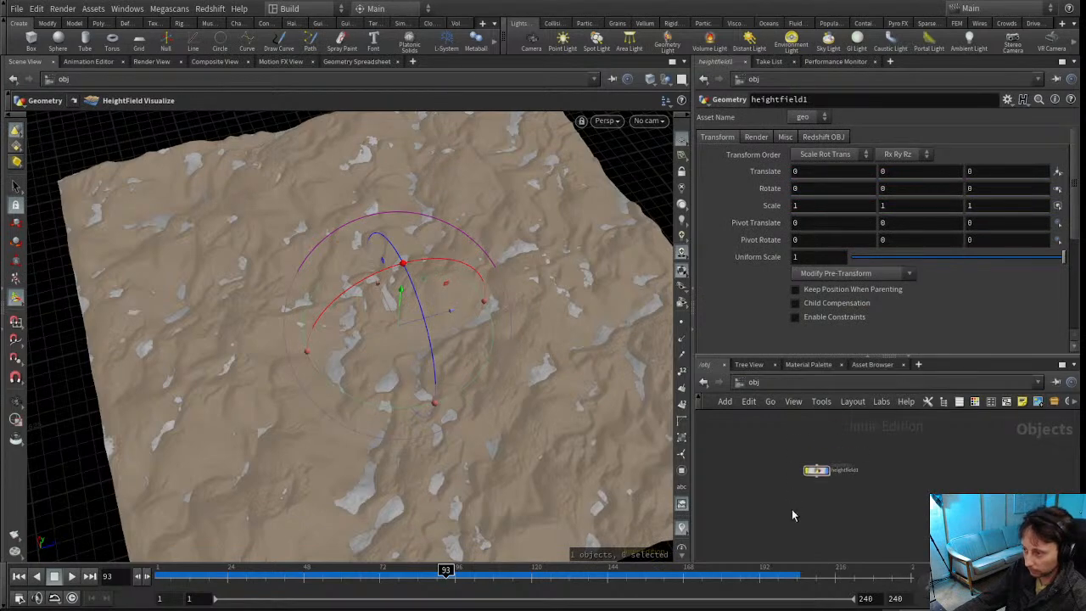
pyautogui.click(826, 472)
pyautogui.moveTo(820, 475); pyautogui.dragTo(984, 443, button='middle')
pyautogui.moveTo(770, 468); pyautogui.dragTo(794, 448, button='middle')
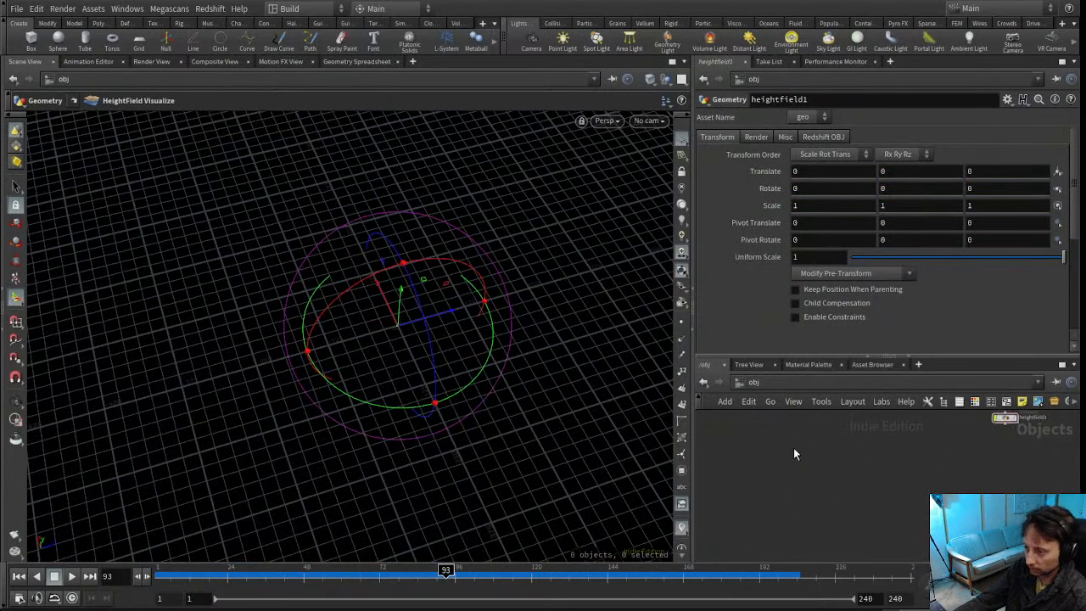
# Create a new HeightField object and append a HeightField Copy Layer to its heightfield node
pyautogui.press('Tab')
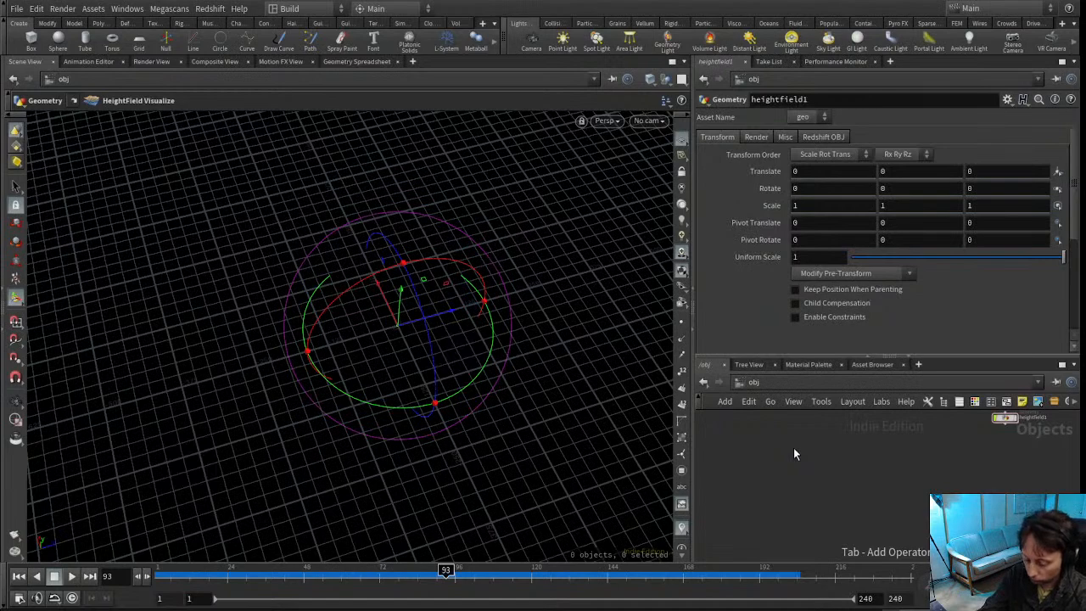
pyautogui.click(794, 448)
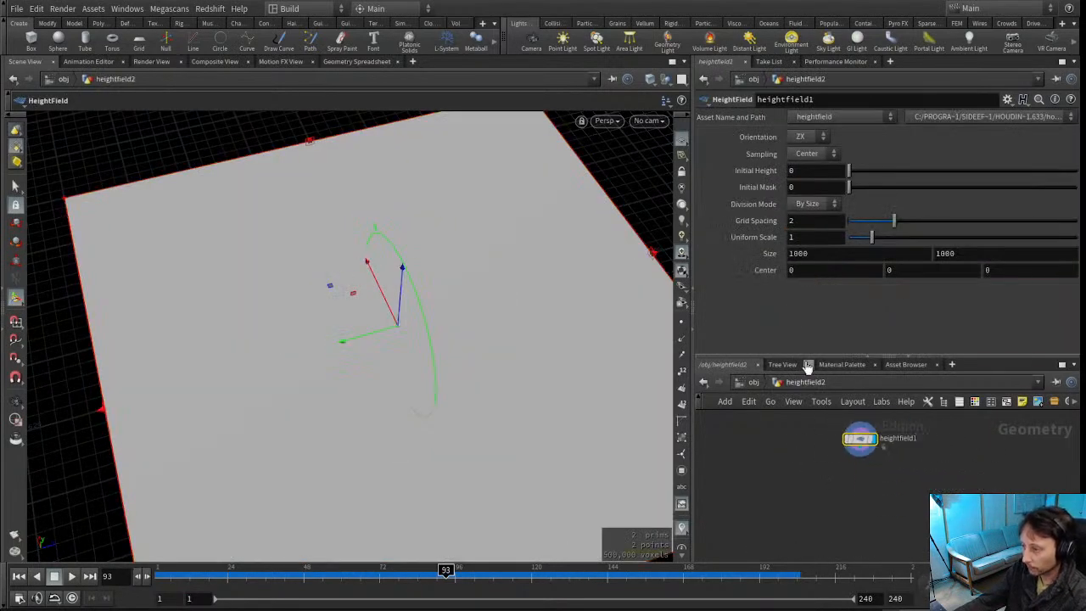
pyautogui.moveTo(807, 357); pyautogui.dragTo(804, 252)
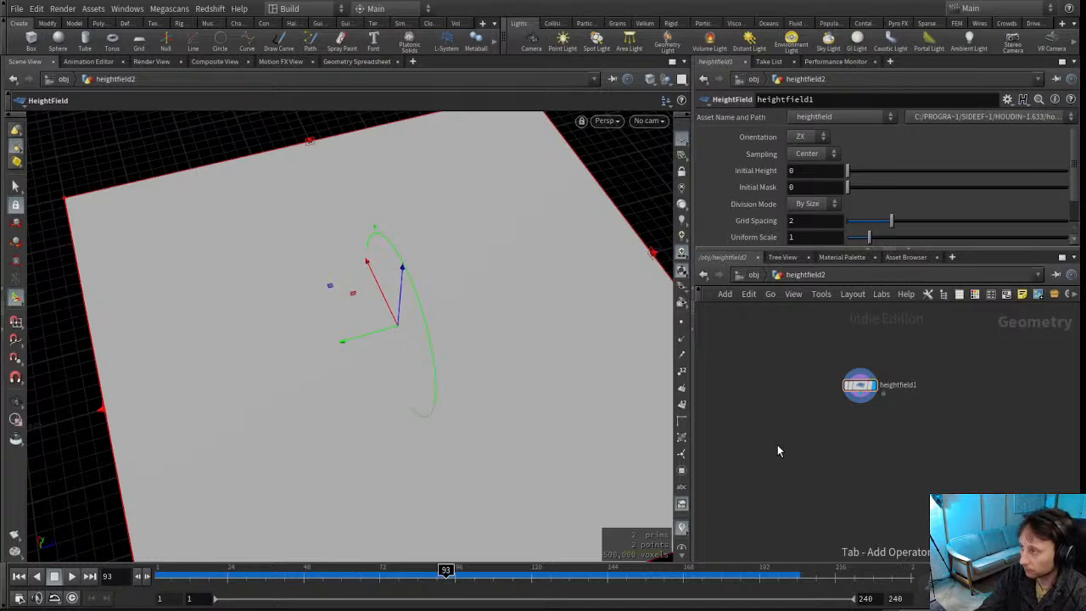
pyautogui.press('Return')
pyautogui.click(777, 445)
pyautogui.moveTo(860, 403); pyautogui.dragTo(867, 429)
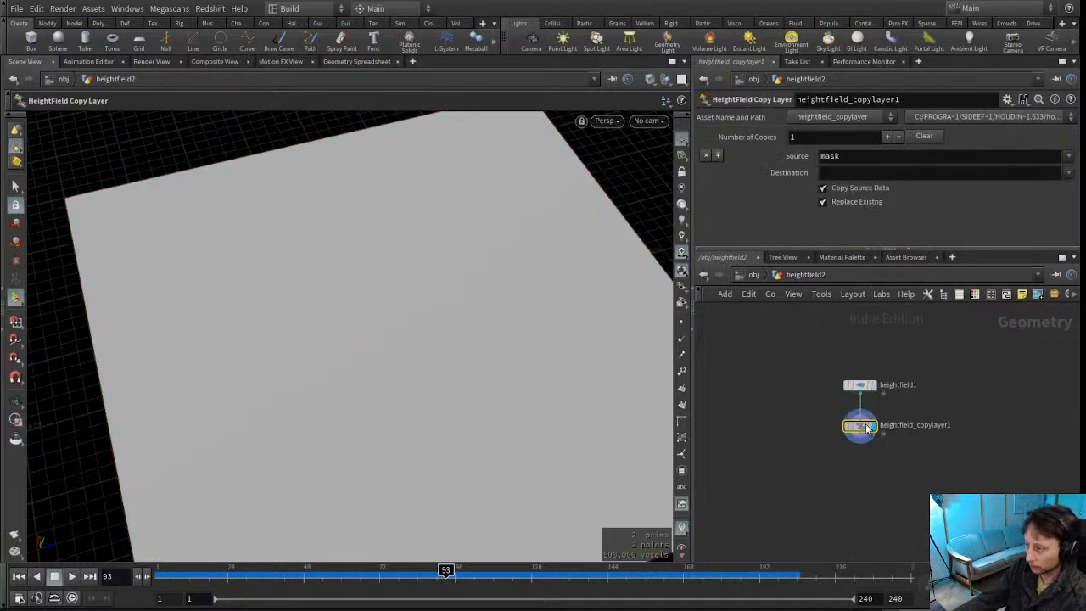
# Set the destination of the first mask layer copy to sand
pyautogui.click(898, 171)
pyautogui.write('sa')
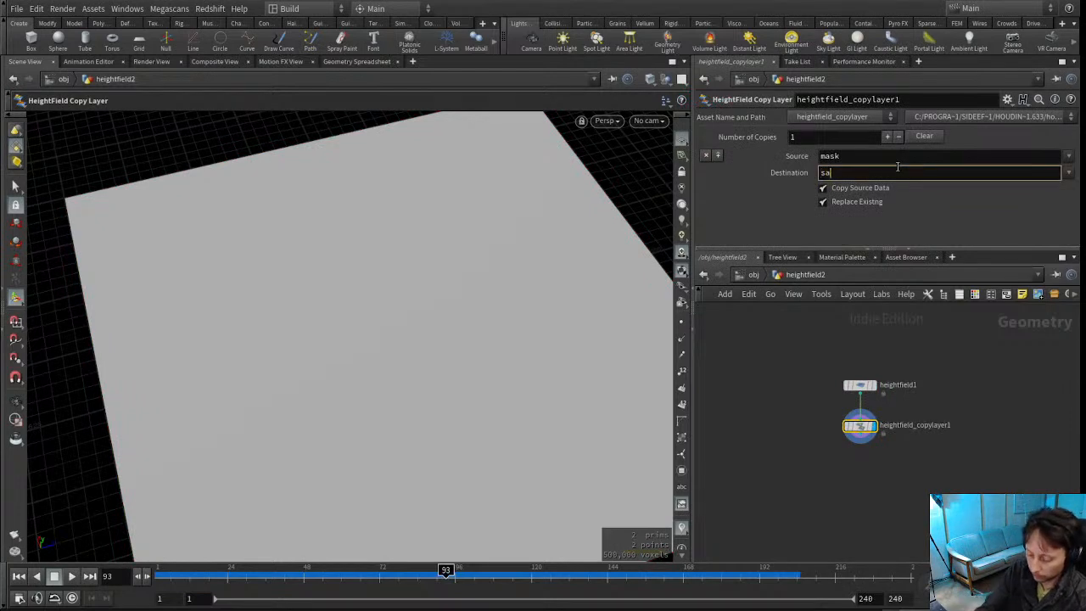
pyautogui.write('nd')
pyautogui.press('Return')
# Add a second layer copy with height as the source and bedrock as the destination
pyautogui.click(888, 135)
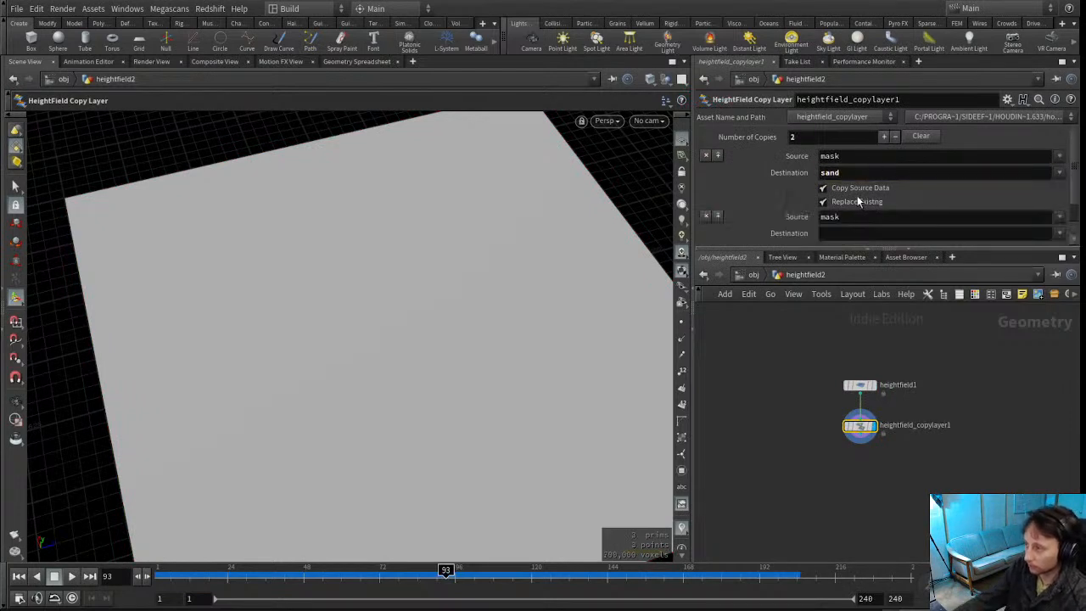
pyautogui.moveTo(835, 261); pyautogui.dragTo(835, 323)
pyautogui.click(830, 233)
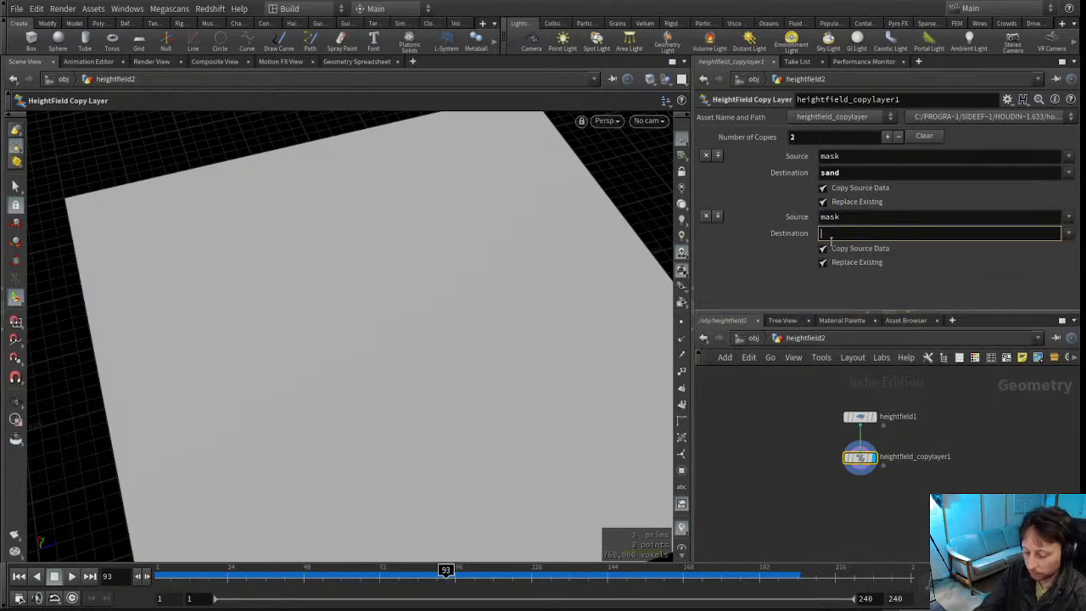
pyautogui.write('bed')
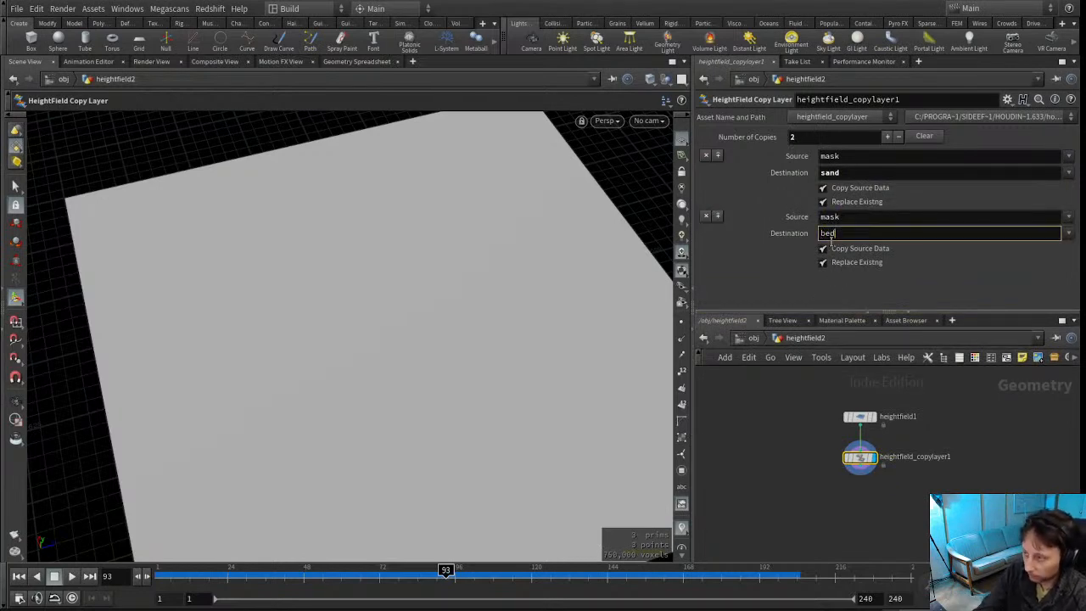
pyautogui.write('rock')
pyautogui.press('Return')
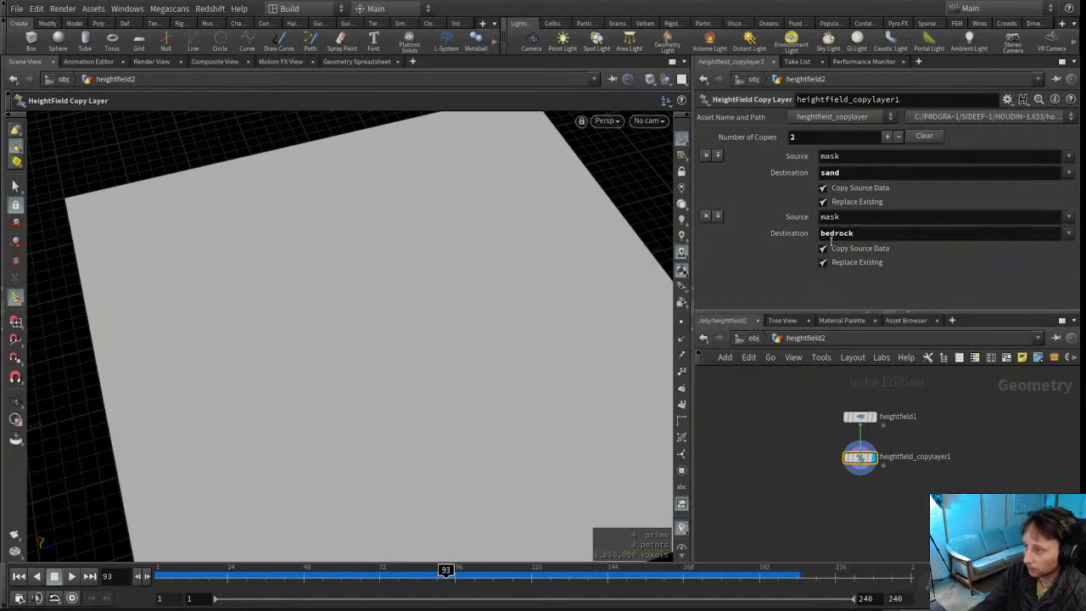
pyautogui.click(1070, 235)
# Display the base HeightField node, return to the object level, and delete the heightfield2 object
pyautogui.click(882, 421)
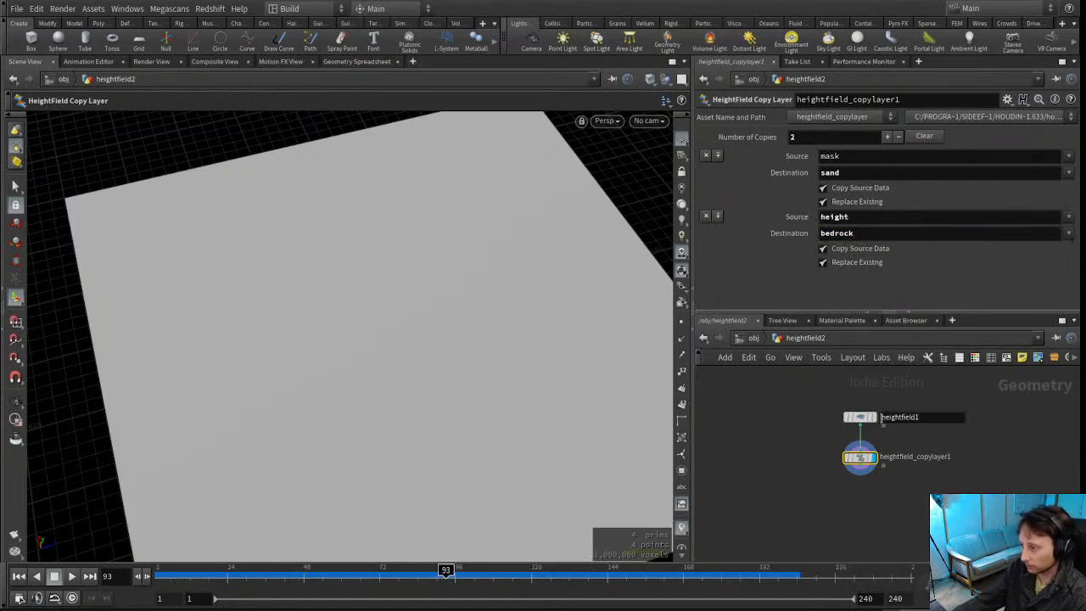
pyautogui.click(875, 421)
pyautogui.moveTo(877, 424); pyautogui.dragTo(860, 389)
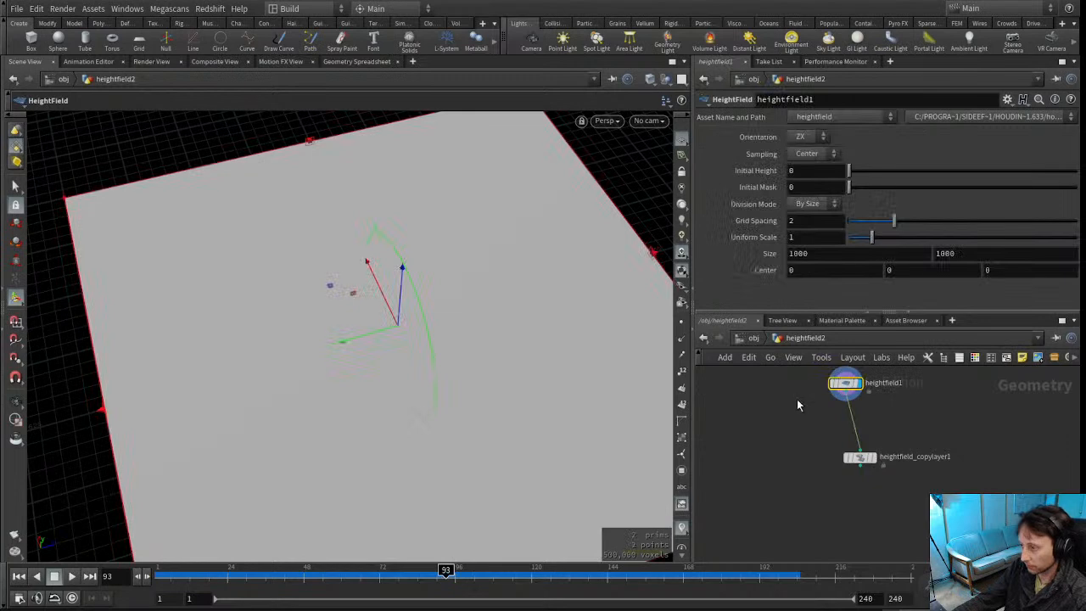
pyautogui.click(753, 339)
pyautogui.press('Delete')
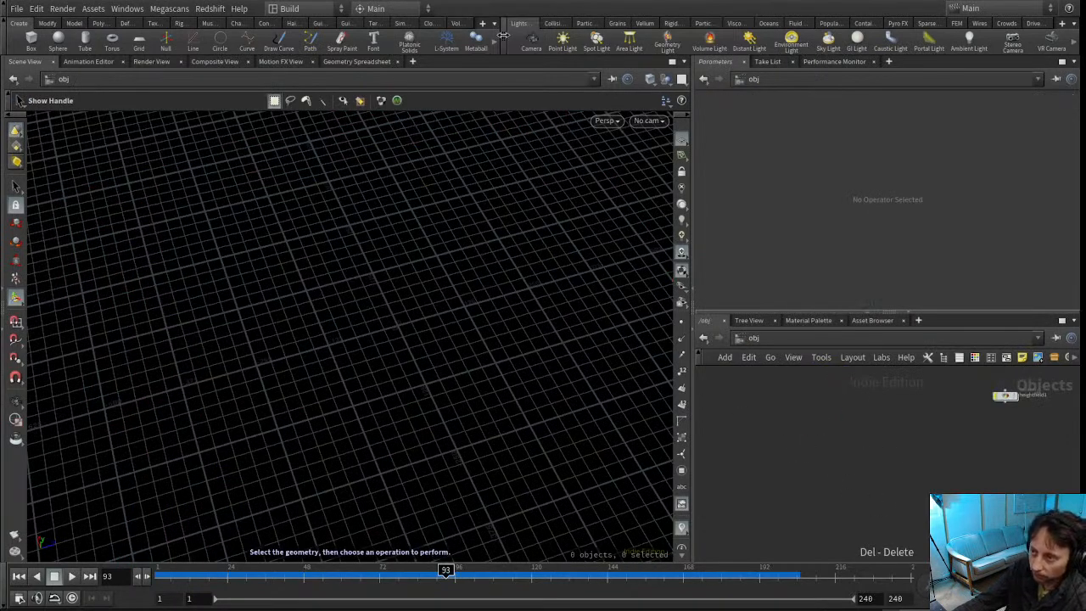
# Widen the shelf set that contains the Create and Terrain FX shelves
pyautogui.moveTo(503, 36); pyautogui.dragTo(735, 41)
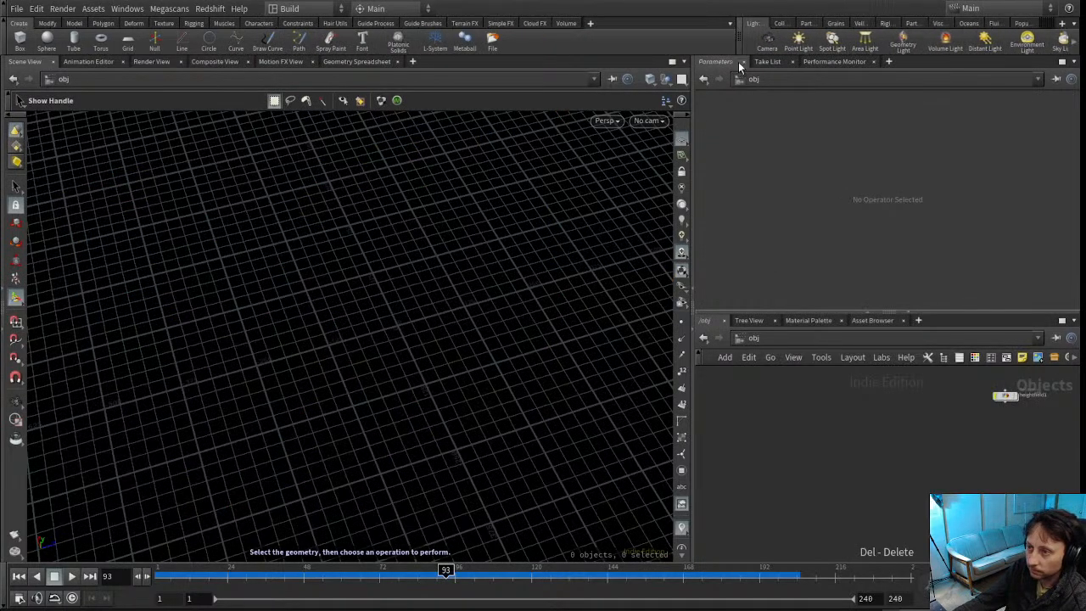
# Create the Terrain: Moonscape preset from the Terrain FX shelf and frame the end of its node network
pyautogui.click(465, 24)
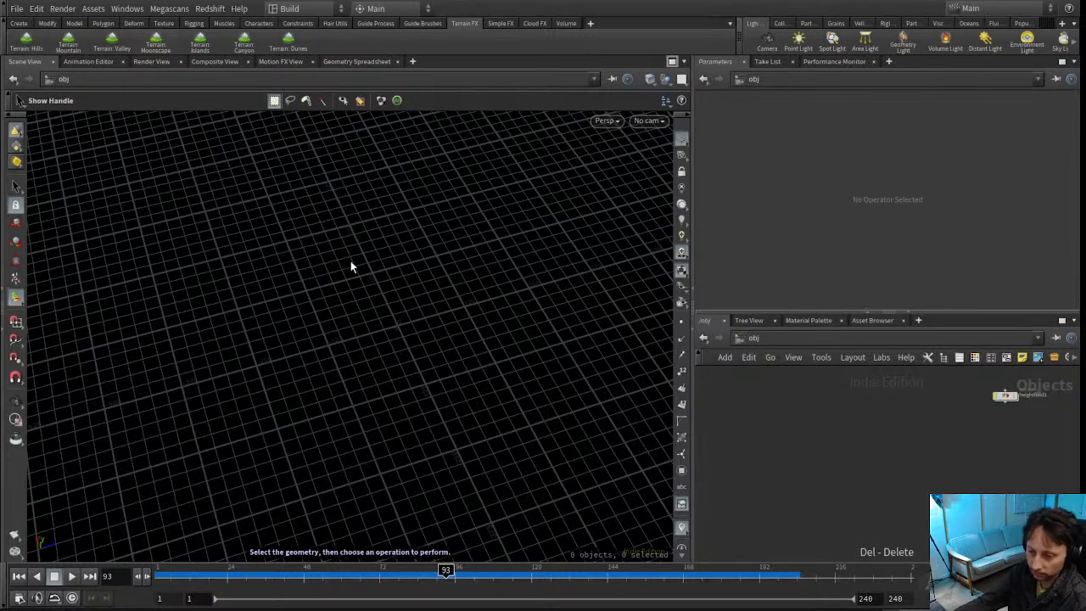
pyautogui.press('alt')
pyautogui.keyDown('alt'); pyautogui.moveTo(355, 382); pyautogui.dragTo(229, 416); pyautogui.keyUp('alt')
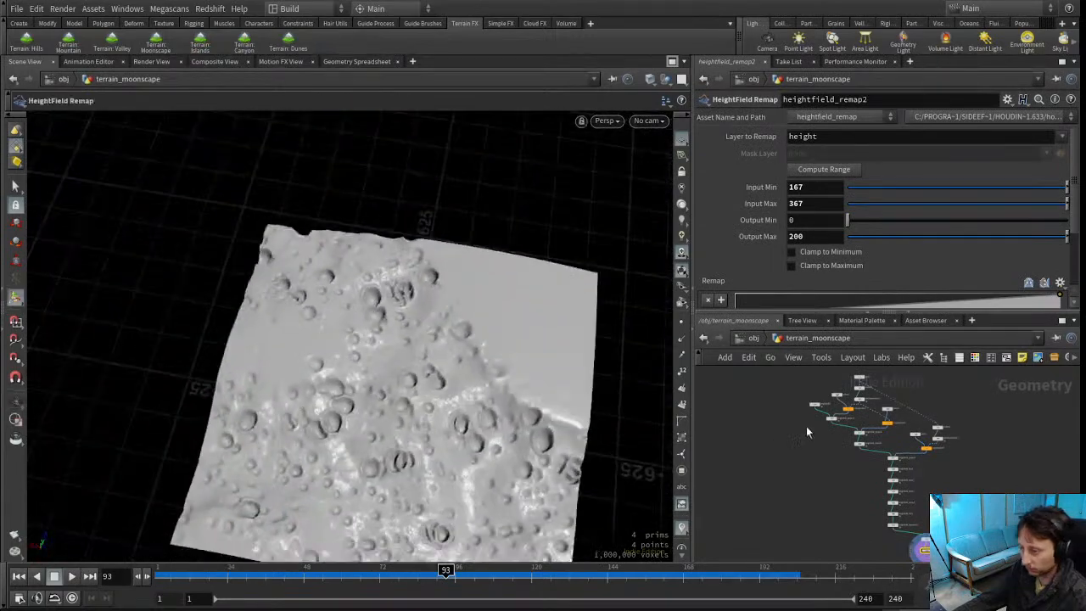
pyautogui.scroll(3, 792, 435)
pyautogui.scroll(-2, 810, 431)
pyautogui.moveTo(823, 455); pyautogui.dragTo(789, 369, button='middle')
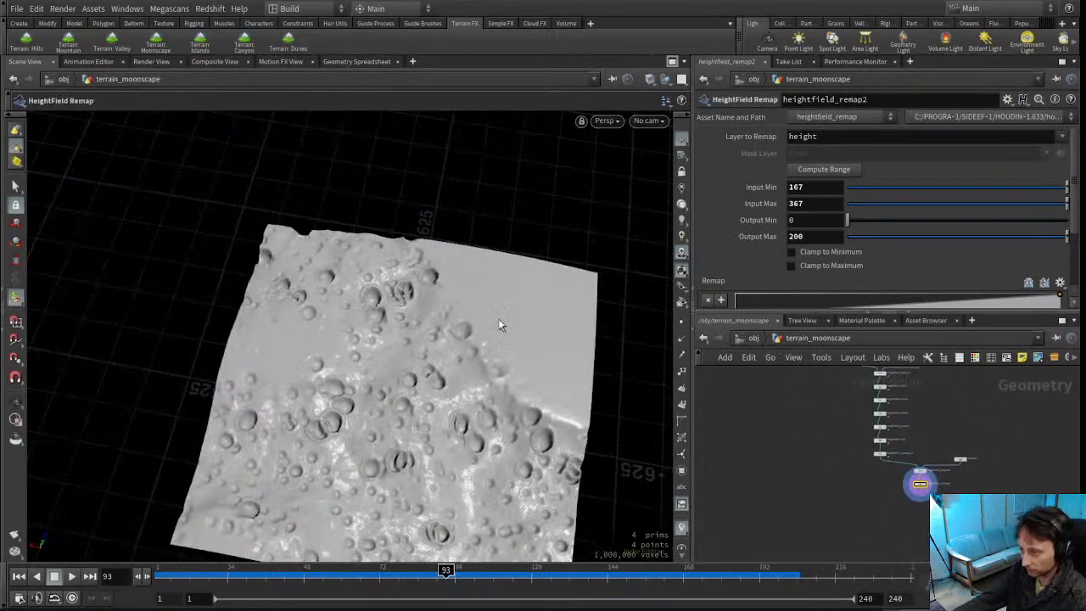
pyautogui.scroll(5, 845, 464)
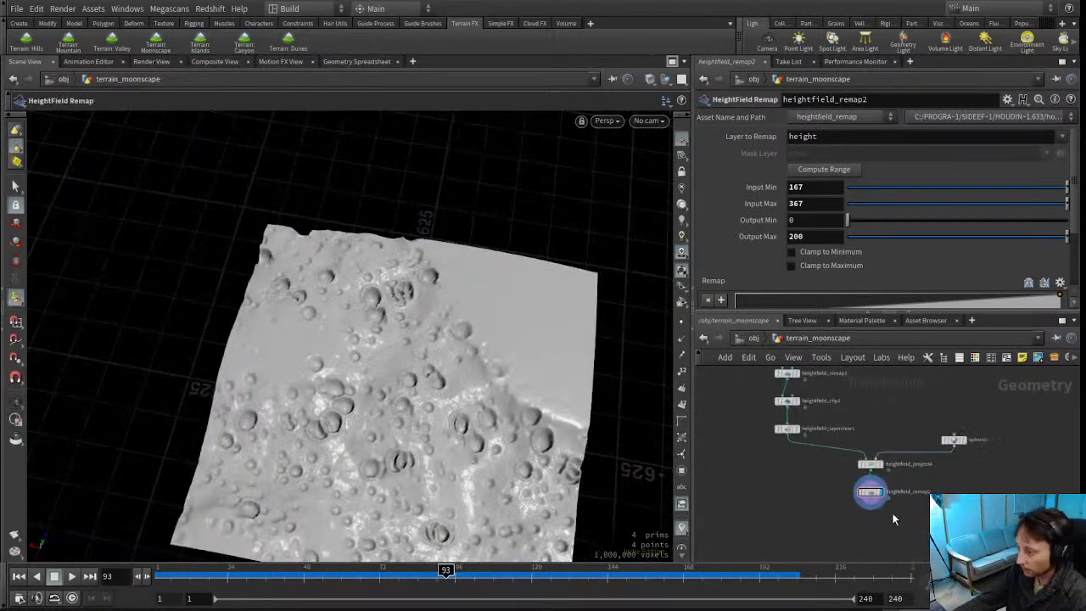
pyautogui.keyDown('alt'); pyautogui.moveTo(356, 492); pyautogui.dragTo(429, 418); pyautogui.keyUp('alt')
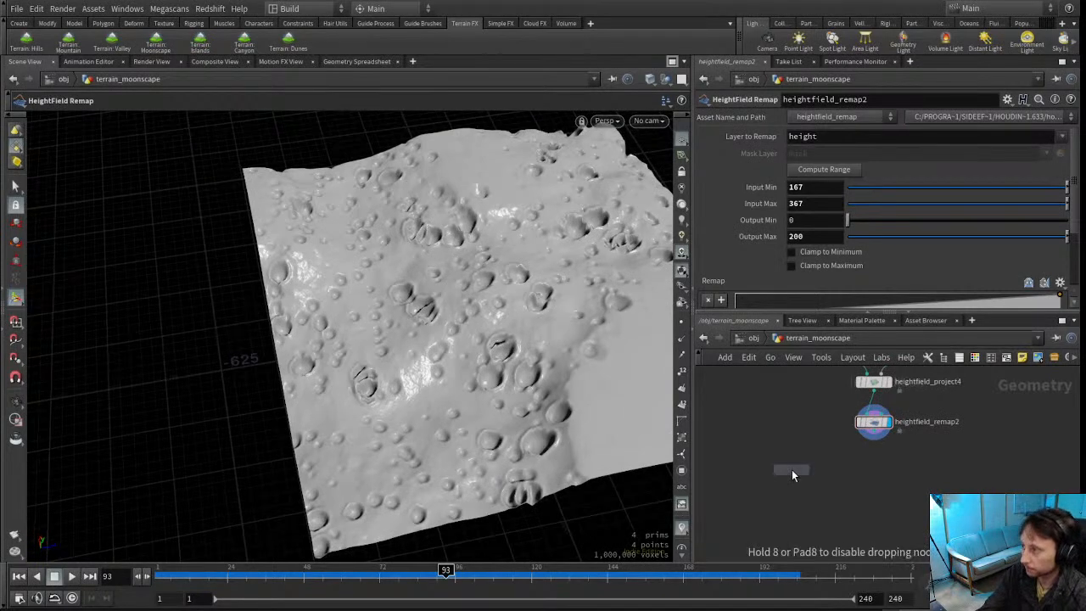
# Add a HeightField Copy Layer node after heightfield_remap2, copying the height layer to a bedrock layer
pyautogui.click(792, 469)
pyautogui.moveTo(878, 431); pyautogui.dragTo(778, 480)
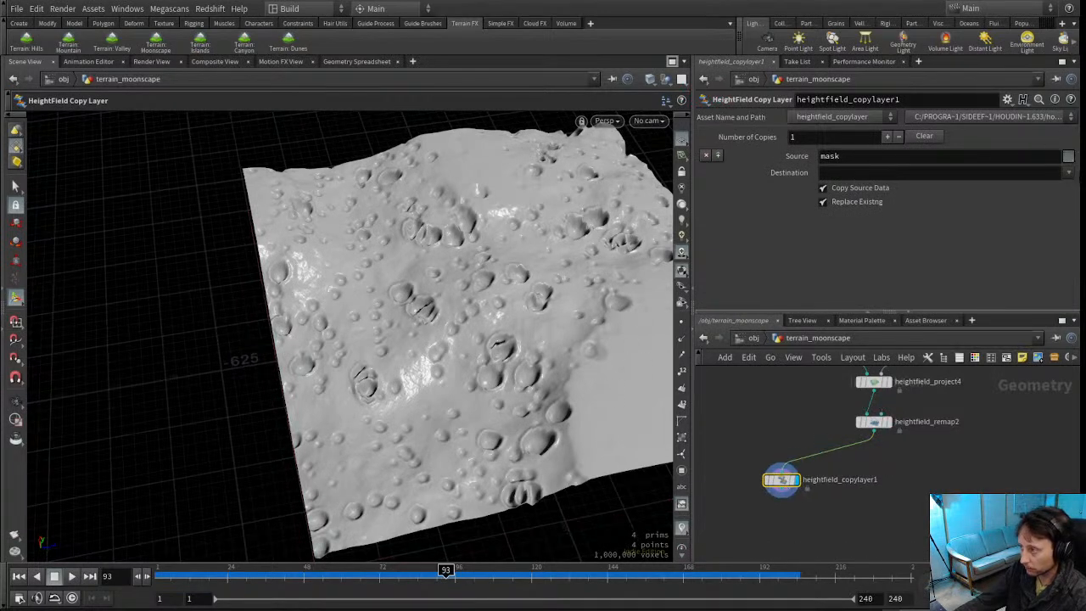
pyautogui.click(959, 172)
pyautogui.write('b')
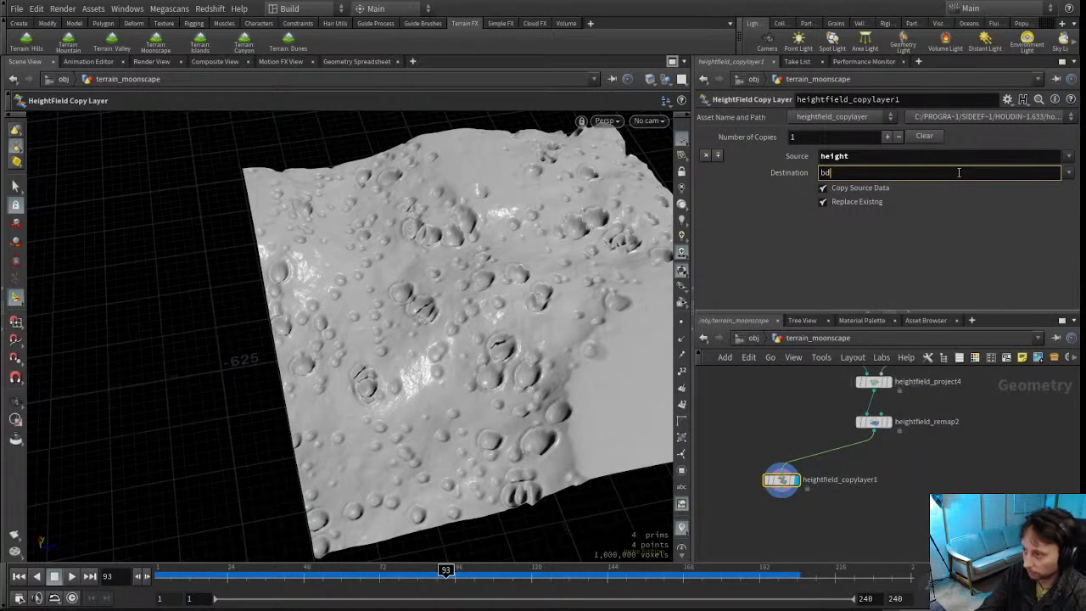
pyautogui.write('edrock')
pyautogui.press('Return')
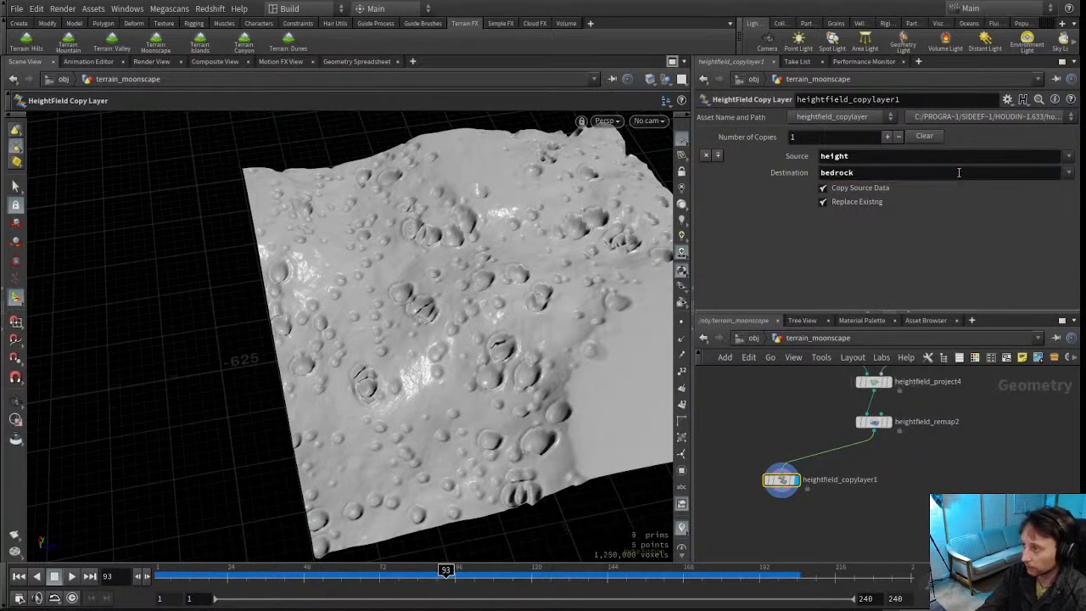
# Check the terrain's layer list in the geometry spreadsheet and return to the scene view
pyautogui.click(771, 415)
pyautogui.moveTo(790, 456); pyautogui.dragTo(826, 409, button='middle')
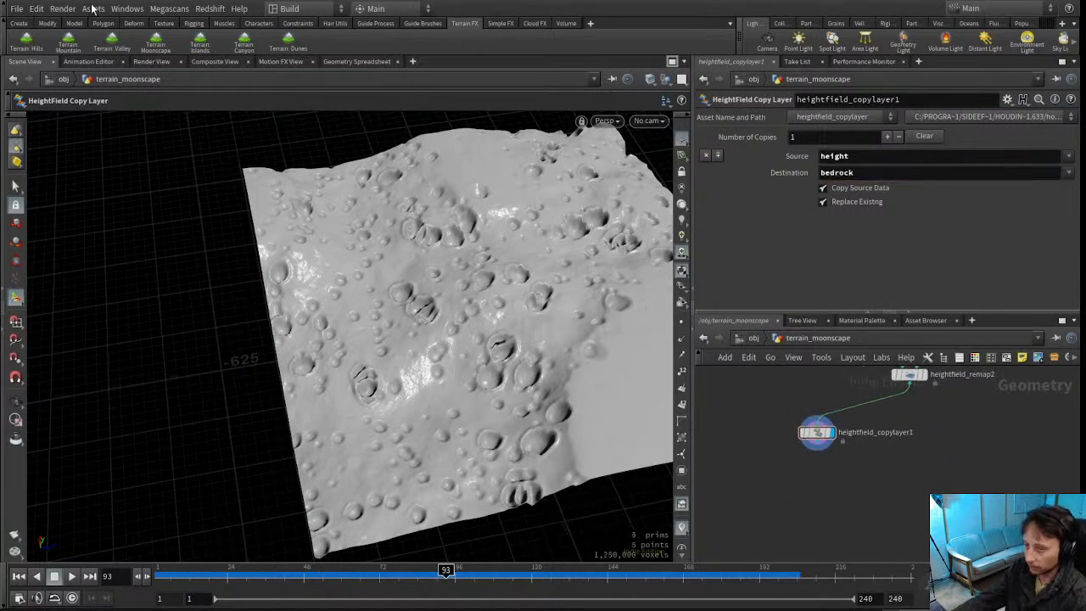
pyautogui.click(356, 61)
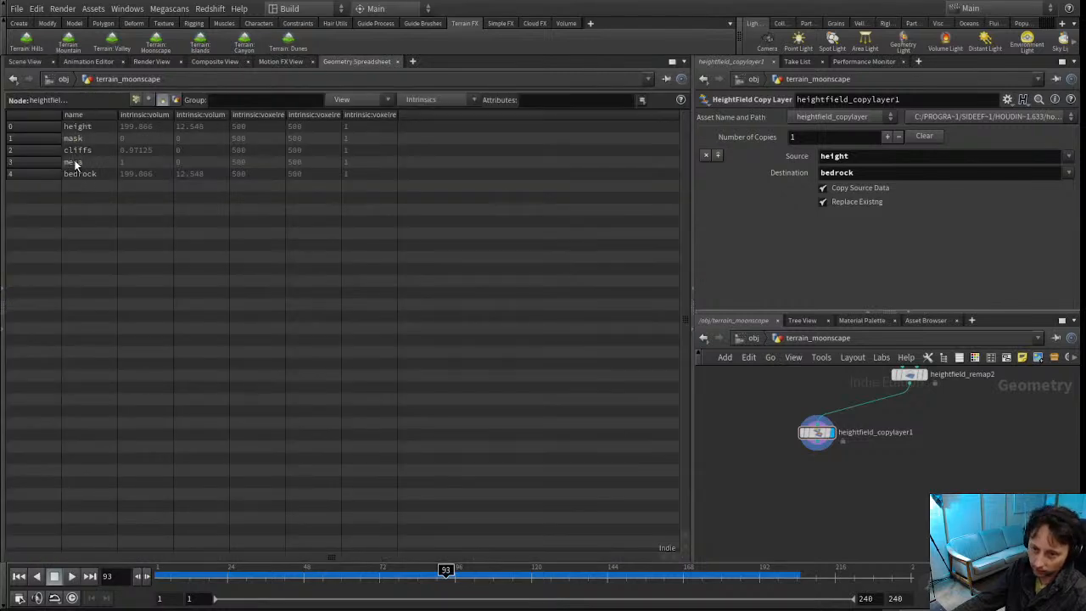
pyautogui.moveTo(809, 389); pyautogui.dragTo(781, 460, button='middle')
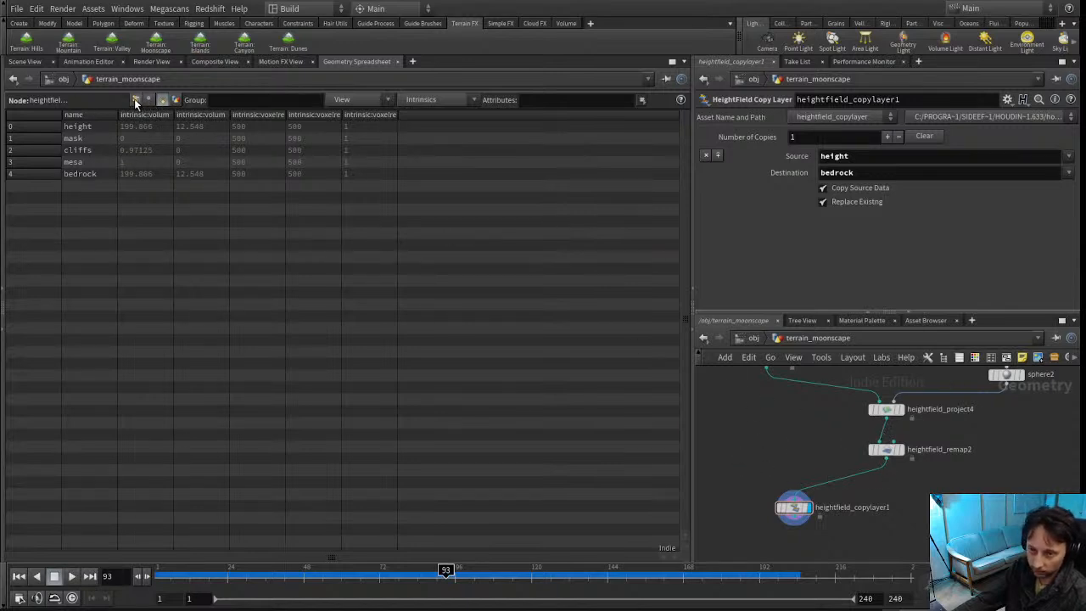
pyautogui.click(31, 62)
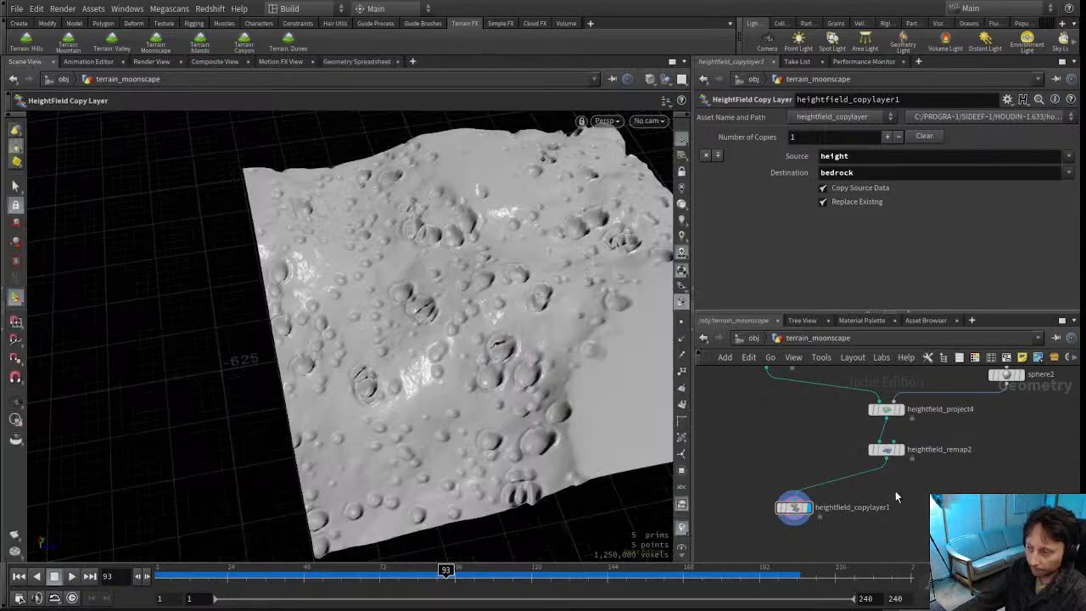
# Add a second layer copy with mask as the source and sand as the destination
pyautogui.moveTo(882, 496); pyautogui.dragTo(939, 441, button='middle')
pyautogui.click(888, 138)
pyautogui.click(856, 217)
pyautogui.click(846, 235)
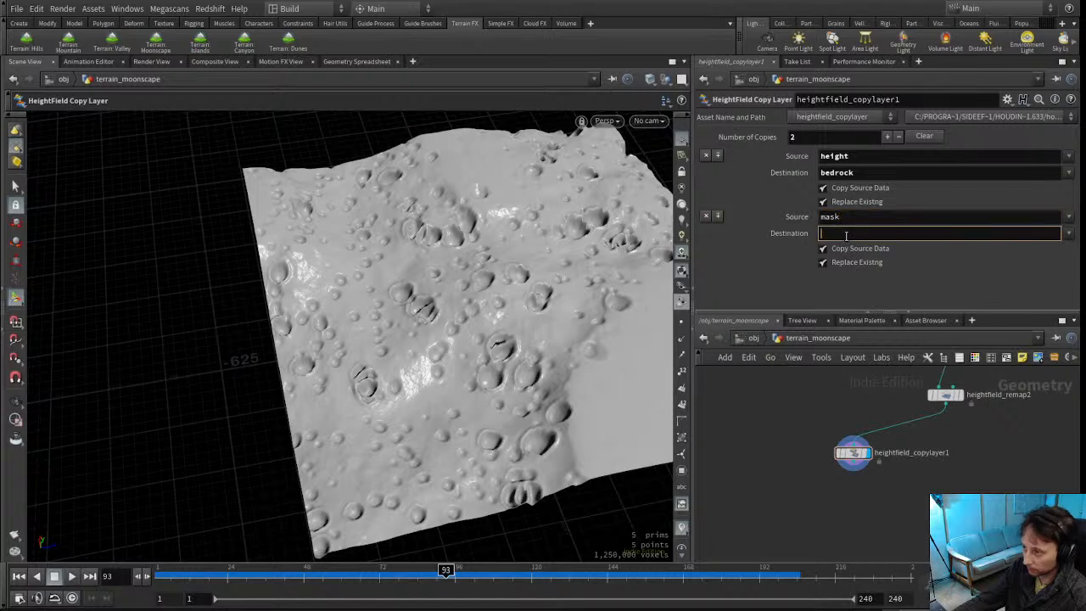
pyautogui.write('sa')
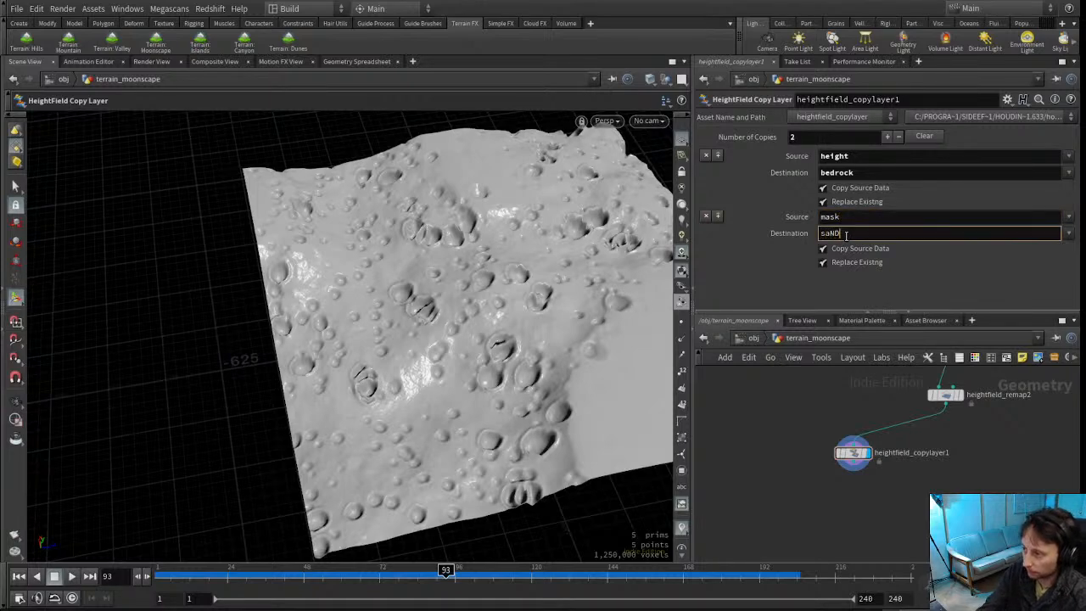
pyautogui.write('nd')
pyautogui.press('Return')
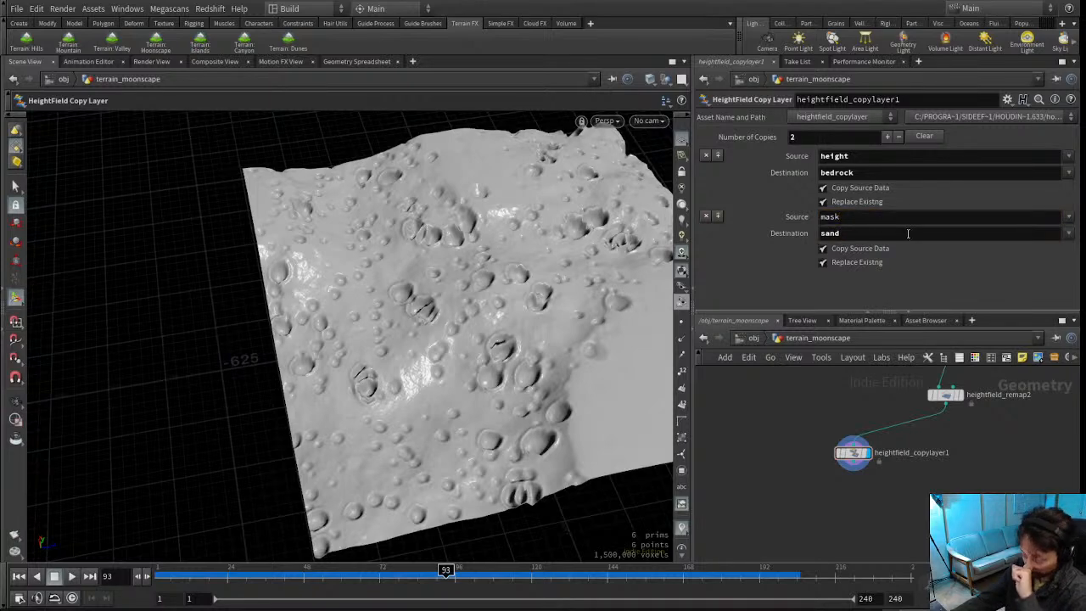
pyautogui.moveTo(811, 409); pyautogui.dragTo(832, 390, button='middle')
pyautogui.moveTo(861, 419); pyautogui.dragTo(849, 447)
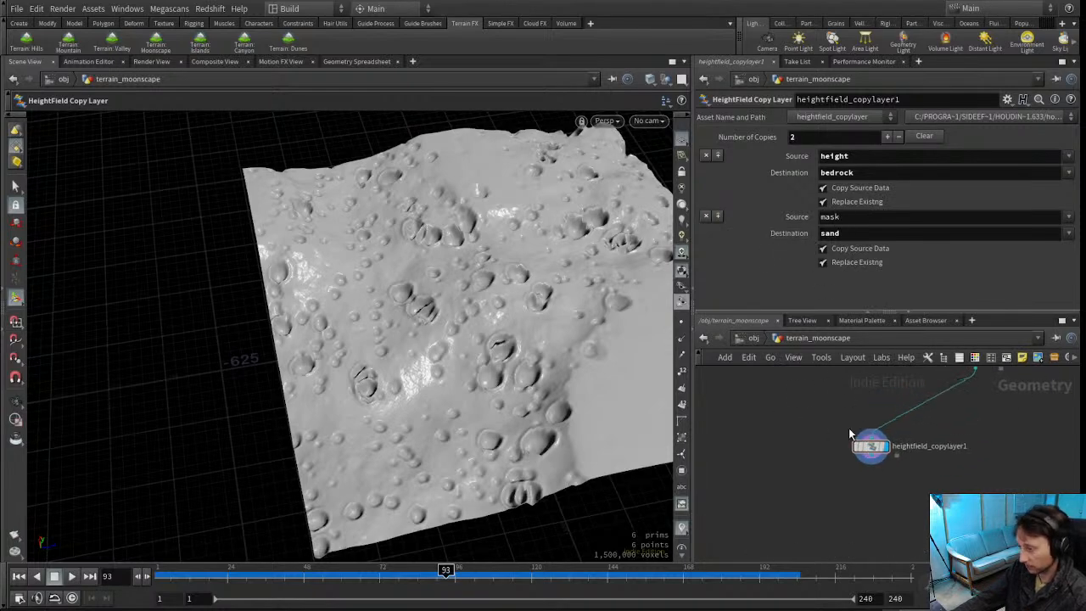
pyautogui.moveTo(870, 449); pyautogui.dragTo(872, 435)
pyautogui.moveTo(823, 448); pyautogui.dragTo(787, 472, button='middle')
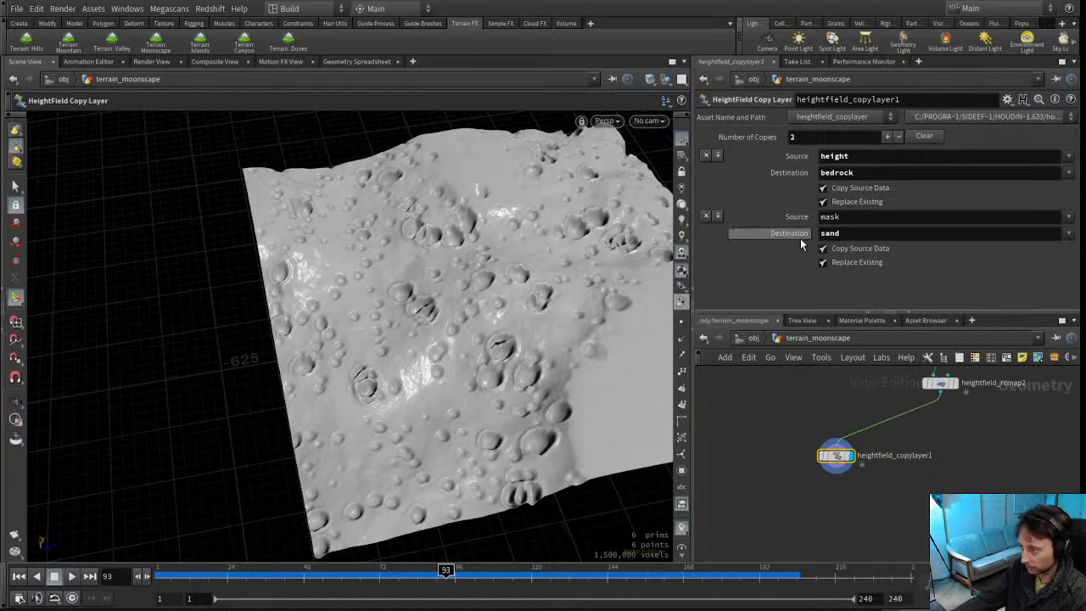
pyautogui.keyDown('alt'); pyautogui.moveTo(431, 338); pyautogui.dragTo(504, 320); pyautogui.keyUp('alt')
pyautogui.keyDown('alt'); pyautogui.moveTo(504, 320); pyautogui.dragTo(339, 356, button='middle'); pyautogui.keyUp('alt')
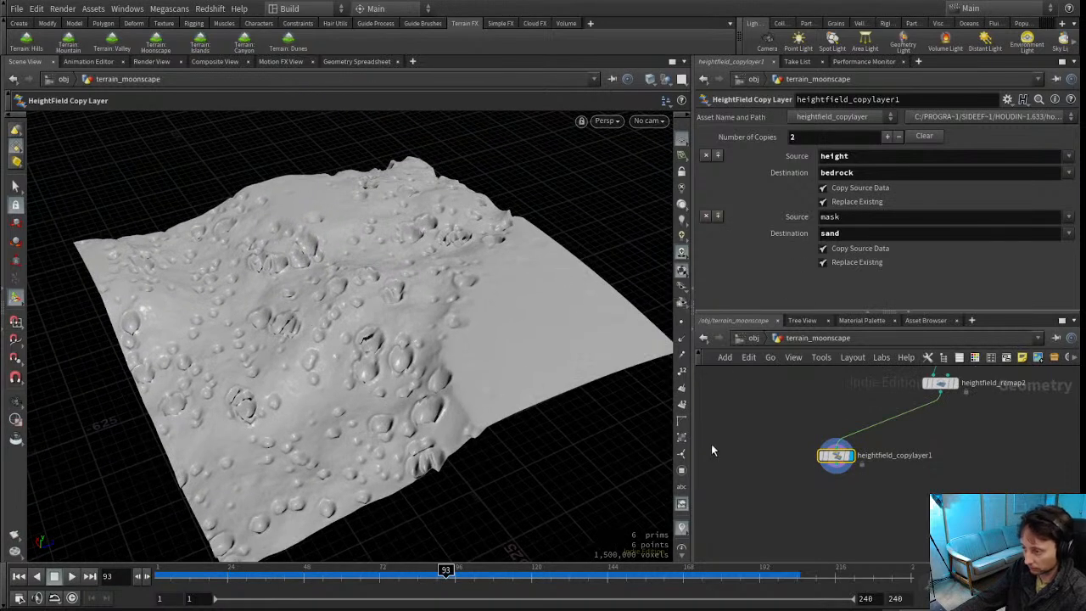
pyautogui.moveTo(751, 434); pyautogui.dragTo(777, 397, button='middle')
pyautogui.click(777, 409)
pyautogui.moveTo(828, 499); pyautogui.dragTo(840, 460, button='middle')
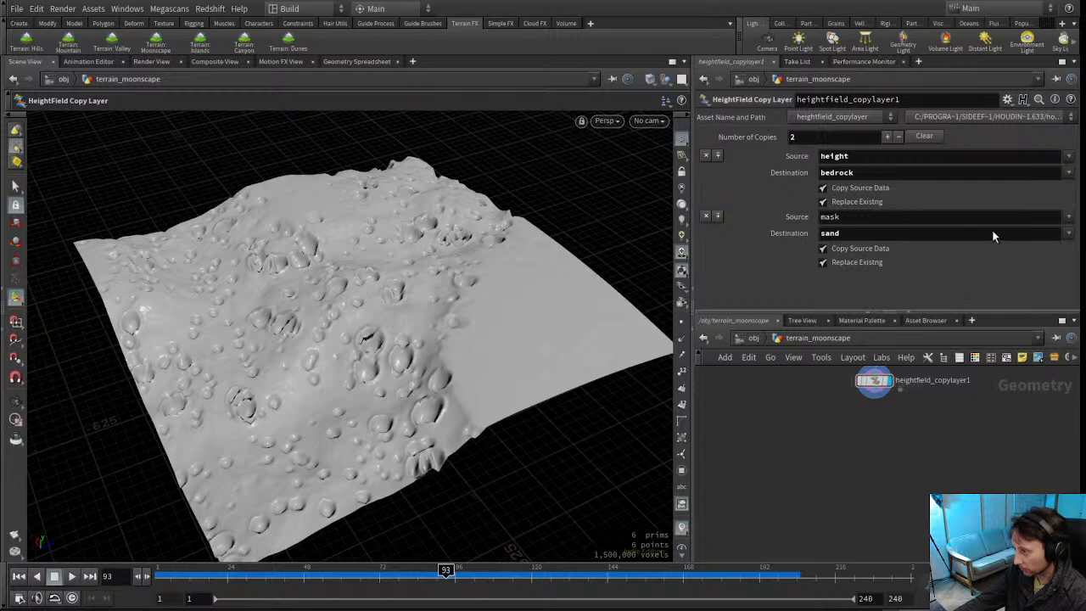
# Add a HeightField Layer Clear node wired below the copy layer node, and delete the stray Volume Wrangle
pyautogui.click(790, 467)
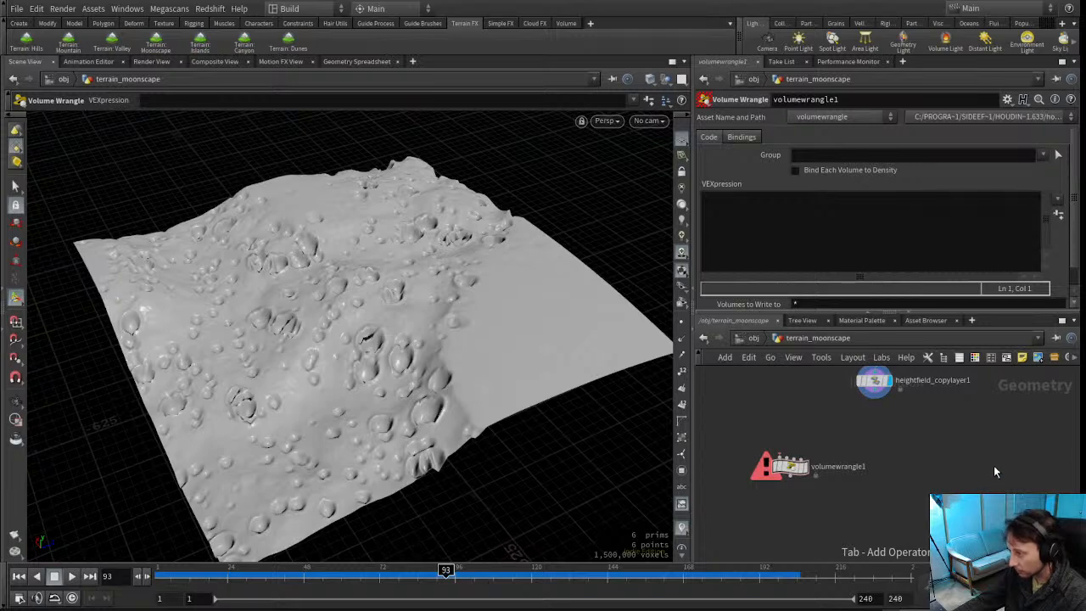
pyautogui.press('Return')
pyautogui.click(950, 484)
pyautogui.moveTo(949, 480); pyautogui.dragTo(879, 426)
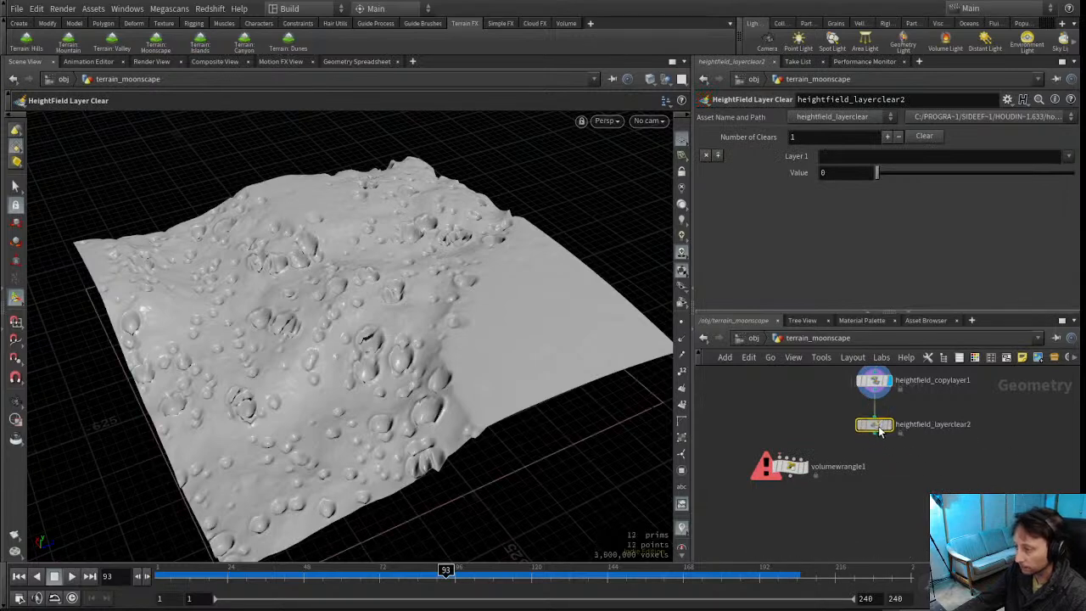
pyautogui.click(777, 465)
pyautogui.press('Delete')
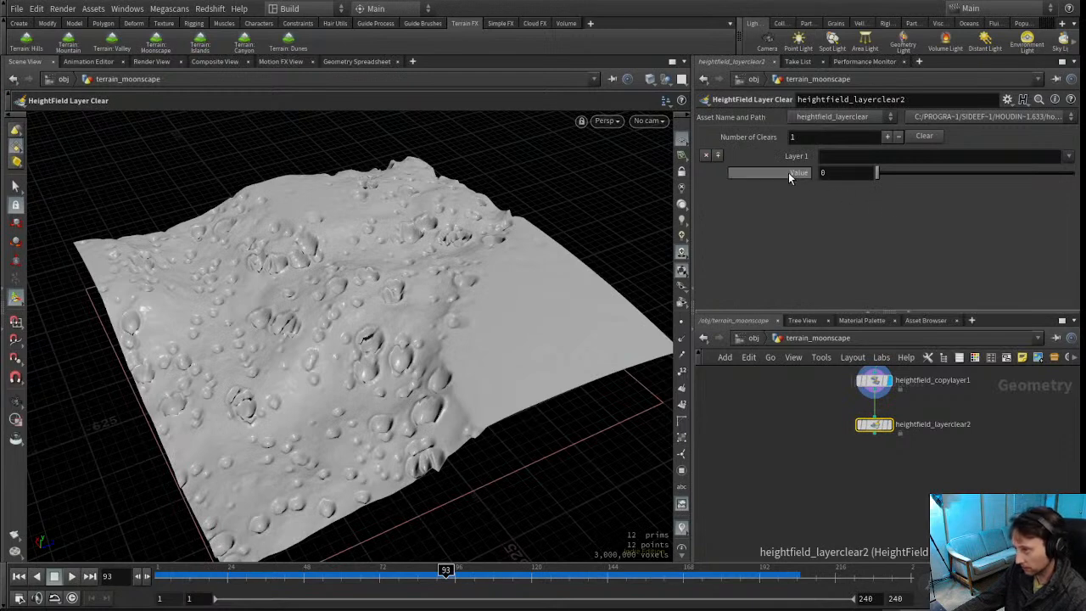
# Set the layer clear node to fill the sand layer with a value of 10
pyautogui.click(1074, 238)
pyautogui.click(841, 172)
pyautogui.write('10')
pyautogui.press('Return')
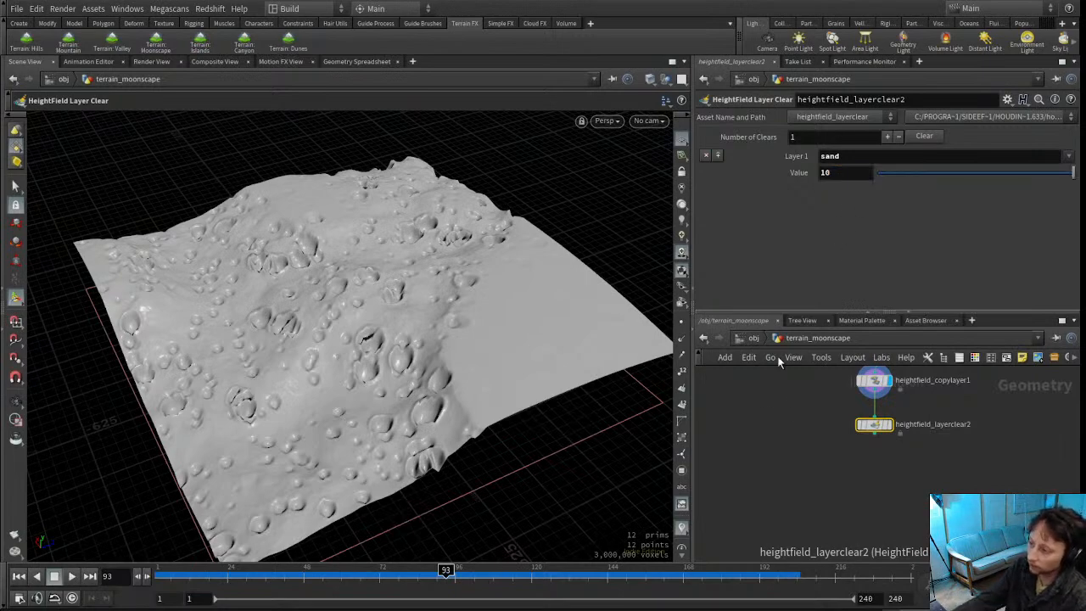
# Add a Dune Solver node below the layer clear node and wire the cleared heightfield into its first input
pyautogui.click(885, 492)
pyautogui.moveTo(818, 503); pyautogui.dragTo(843, 477, button='middle')
pyautogui.keyDown('alt'); pyautogui.moveTo(256, 450); pyautogui.dragTo(549, 409); pyautogui.keyUp('alt')
pyautogui.scroll(-3, 285, 415)
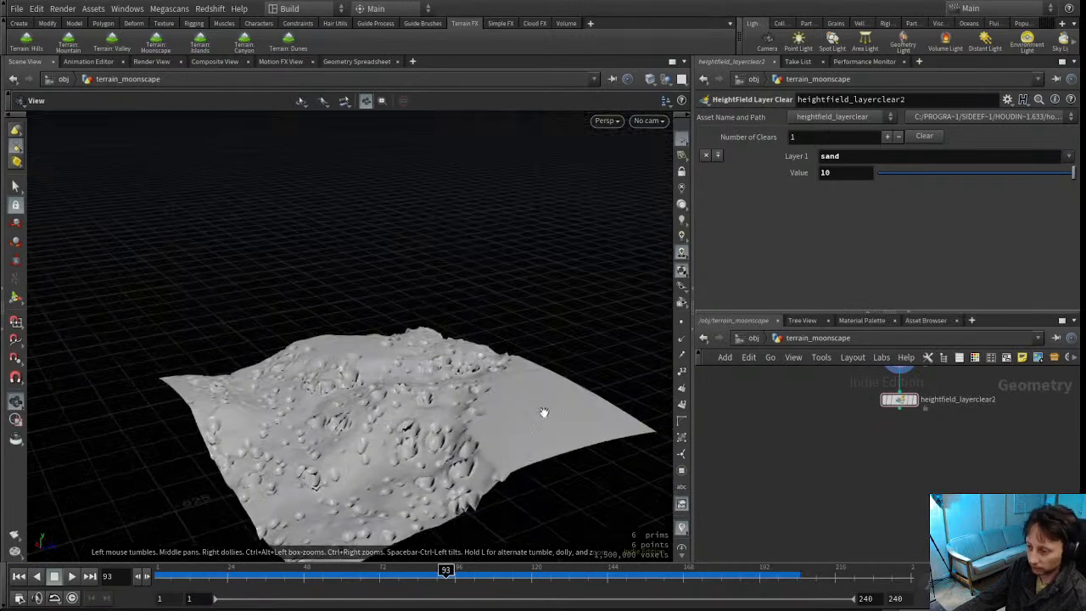
pyautogui.moveTo(825, 441)
pyautogui.mouseDown(button='middle')
pyautogui.moveTo(833, 414)
pyautogui.moveTo(826, 447)
pyautogui.mouseUp(button='middle')
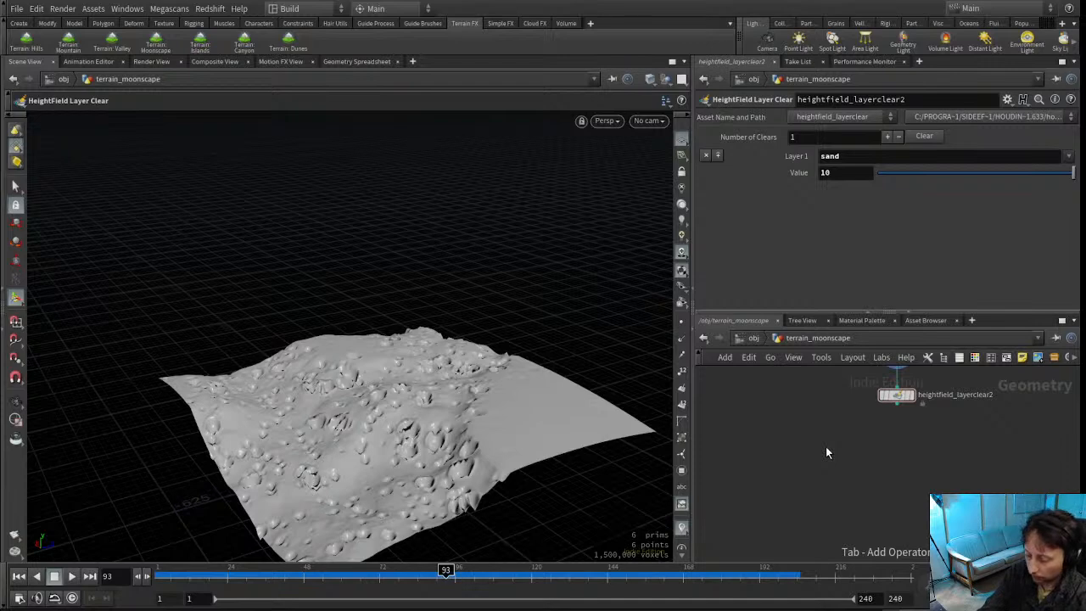
pyautogui.hotkey('ctrl', 'v')
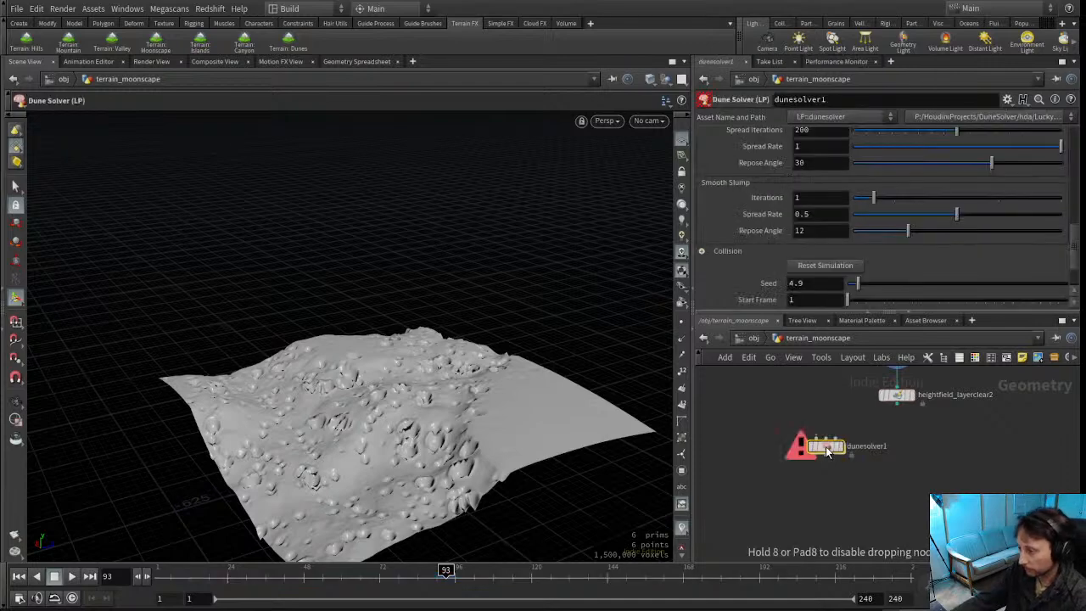
pyautogui.scroll(3, 825, 447)
pyautogui.moveTo(826, 446); pyautogui.dragTo(883, 495)
pyautogui.moveTo(959, 408); pyautogui.dragTo(867, 447, button='middle')
pyautogui.scroll(-2, 867, 447)
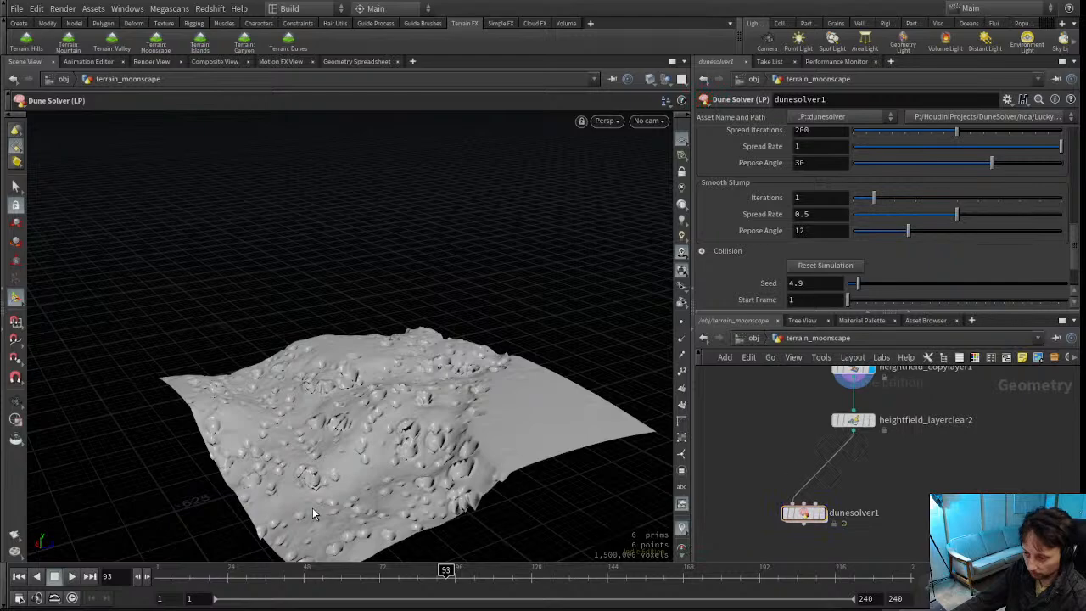
# Move dunesolver1 in line beneath heightfield_layerclear2 and display its simulated terrain in the viewport
pyautogui.click(821, 513)
pyautogui.moveTo(805, 515); pyautogui.dragTo(866, 499)
pyautogui.keyDown('alt'); pyautogui.moveTo(407, 373); pyautogui.dragTo(503, 398); pyautogui.keyUp('alt')
pyautogui.moveTo(430, 412); pyautogui.dragTo(430, 331, button='middle')
pyautogui.moveTo(430, 330); pyautogui.dragTo(489, 339, button='right')
pyautogui.moveTo(475, 340); pyautogui.dragTo(442, 387)
pyautogui.press('Return')
# Set dunesolver1's Visualize option to Colorize to tint the sand on the terrain
pyautogui.scroll(-10, 809, 229)
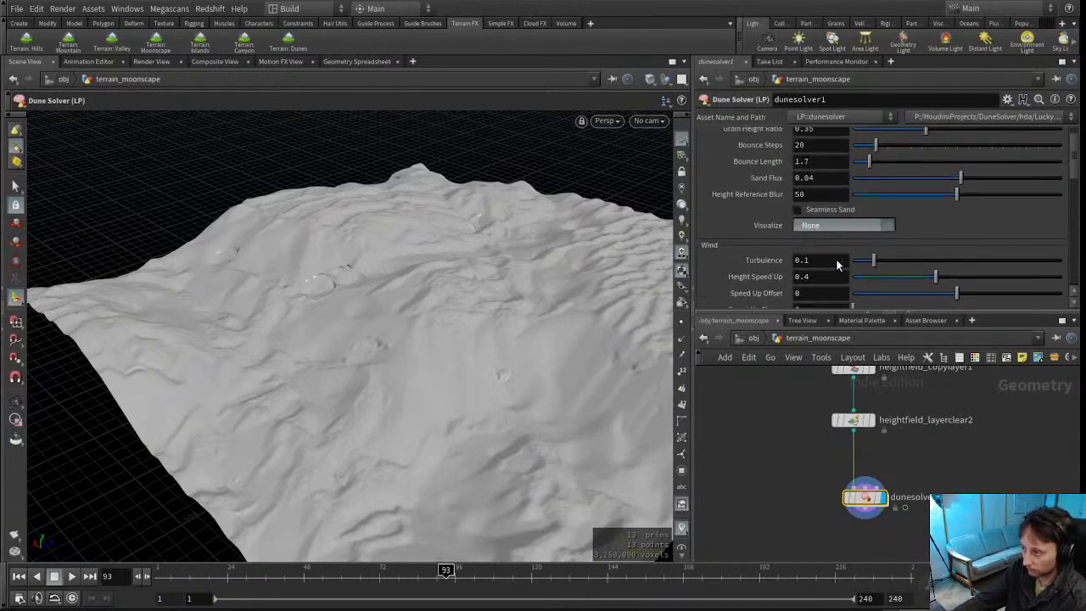
pyautogui.click(838, 255)
pyautogui.keyDown('alt'); pyautogui.moveTo(512, 361); pyautogui.dragTo(388, 450); pyautogui.keyUp('alt')
# Set the sand layer's value in heightfield_layerclear2 to about 0.97 and return the timeline to frame 1
pyautogui.moveTo(812, 421); pyautogui.dragTo(802, 461, button='middle')
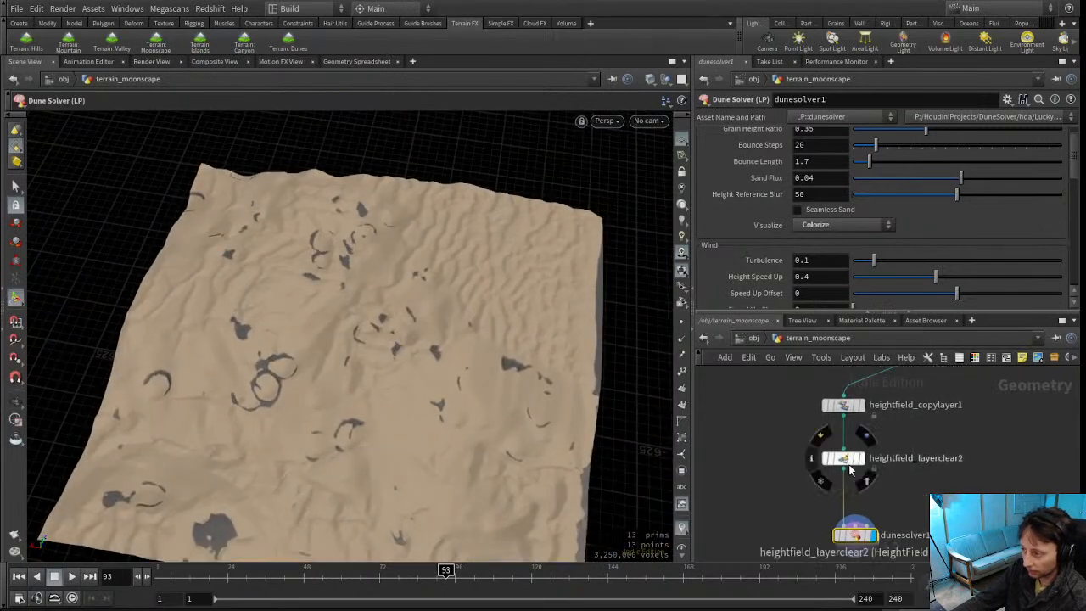
pyautogui.click(845, 460)
pyautogui.moveTo(979, 178); pyautogui.dragTo(904, 190)
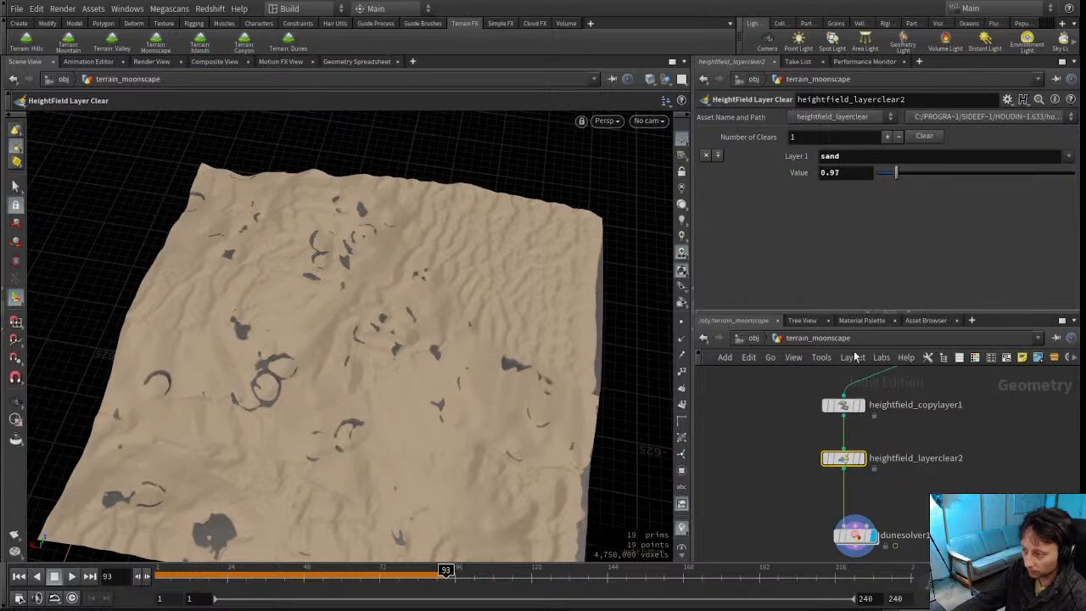
pyautogui.click(18, 576)
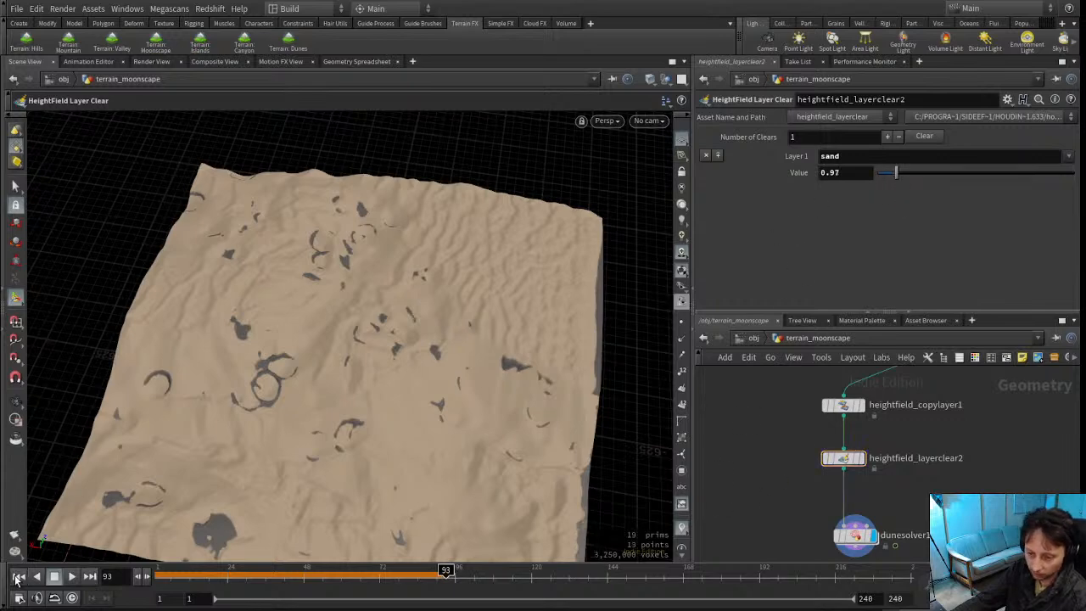
pyautogui.moveTo(746, 521); pyautogui.dragTo(786, 443, button='middle')
# Raise the sand layer's value in heightfield_layerclear2 to 10
pyautogui.doubleClick(831, 172)
pyautogui.write('1')
pyautogui.moveTo(896, 173); pyautogui.dragTo(1053, 178)
pyautogui.keyDown('alt'); pyautogui.moveTo(408, 437); pyautogui.dragTo(286, 364); pyautogui.keyUp('alt')
pyautogui.keyDown('alt'); pyautogui.moveTo(355, 344); pyautogui.dragTo(323, 314, button='middle'); pyautogui.keyUp('alt')
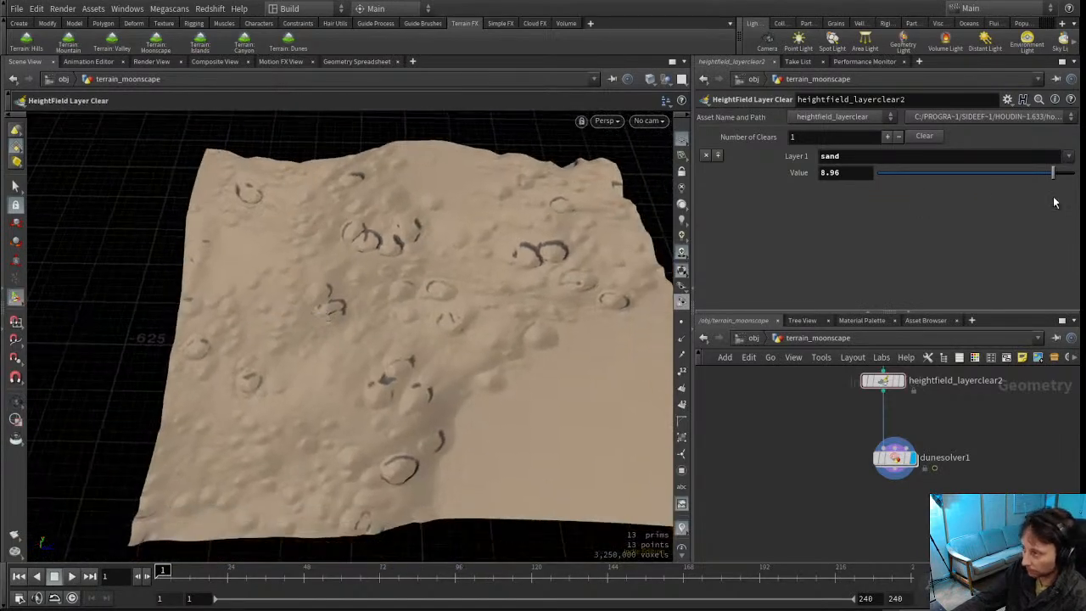
pyautogui.moveTo(1054, 175); pyautogui.dragTo(1076, 176)
# Play the dune simulation, examine the sand coverage from several angles, and return to frame 1
pyautogui.click(71, 577)
pyautogui.keyDown('alt'); pyautogui.moveTo(512, 351); pyautogui.dragTo(347, 370); pyautogui.keyUp('alt')
pyautogui.keyDown('alt'); pyautogui.moveTo(393, 400); pyautogui.dragTo(390, 448); pyautogui.keyUp('alt')
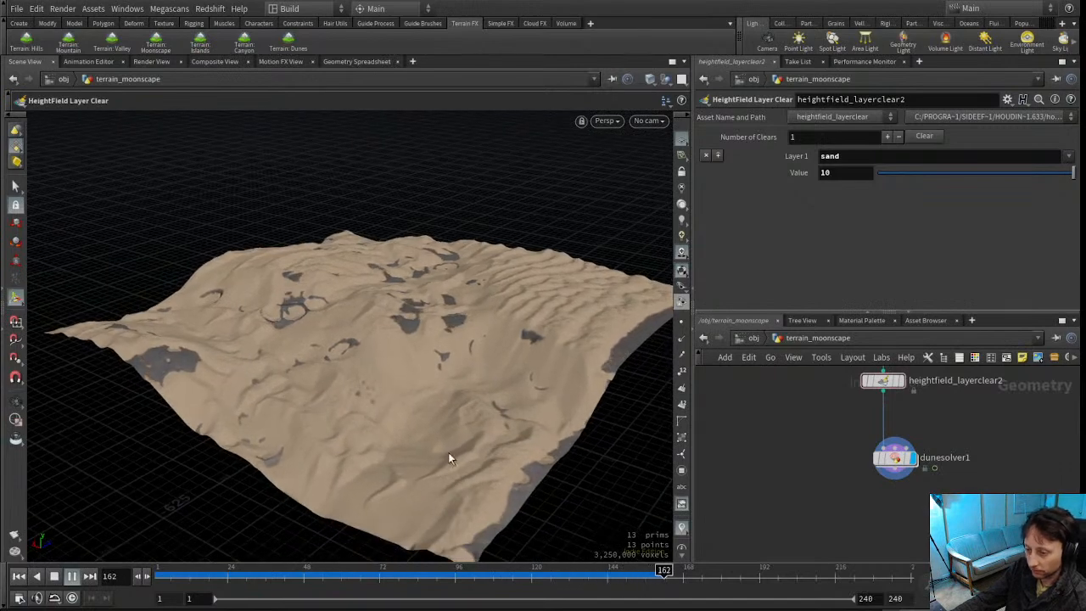
pyautogui.keyDown('alt'); pyautogui.moveTo(449, 381); pyautogui.dragTo(318, 459); pyautogui.keyUp('alt')
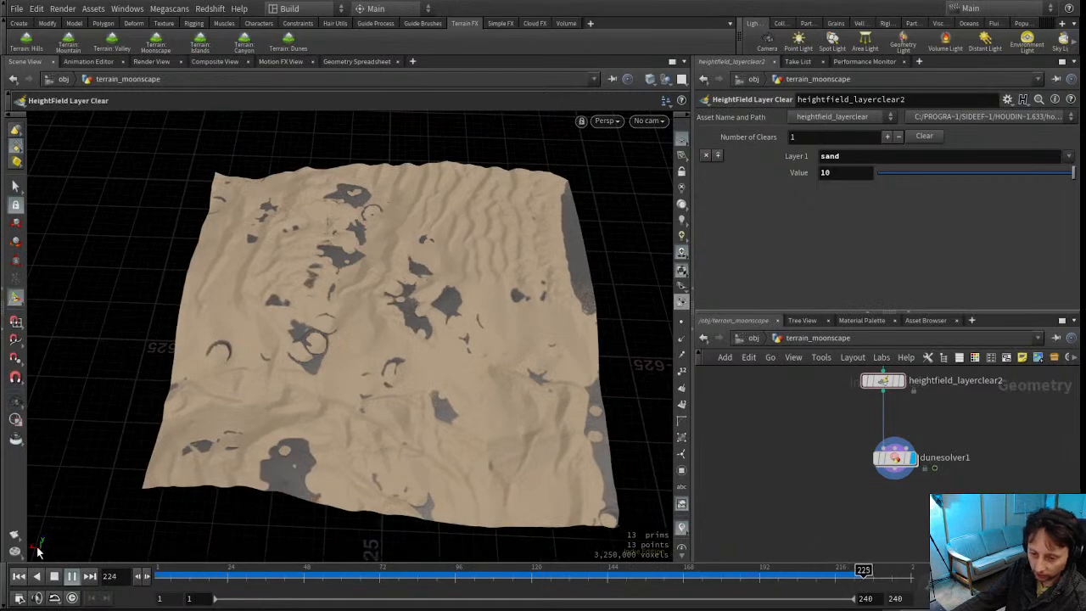
pyautogui.keyDown('alt'); pyautogui.moveTo(308, 377); pyautogui.dragTo(332, 365); pyautogui.keyUp('alt')
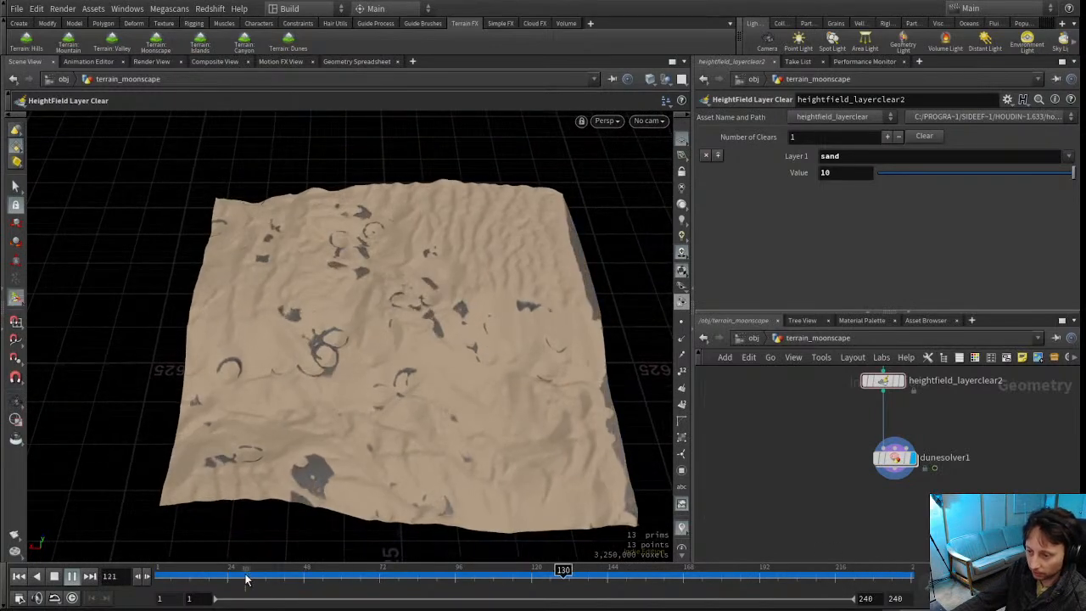
pyautogui.click(19, 577)
# Set dunesolver1's Visualize option to Wind Trails
pyautogui.click(905, 460)
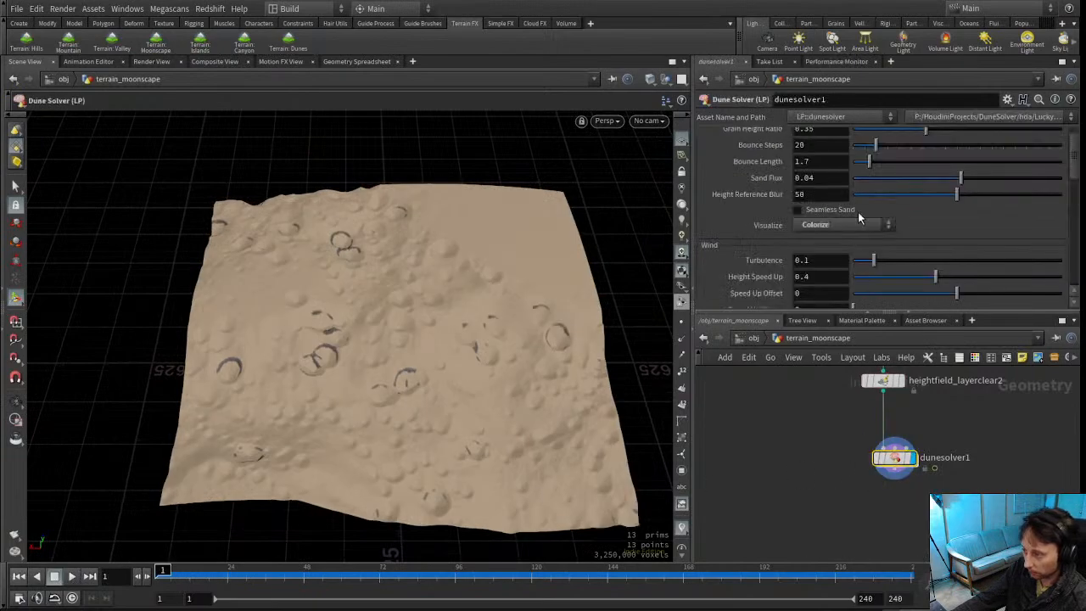
pyautogui.click(836, 276)
pyautogui.keyDown('alt'); pyautogui.moveTo(335, 343); pyautogui.dragTo(259, 303); pyautogui.keyUp('alt')
pyautogui.press('Return')
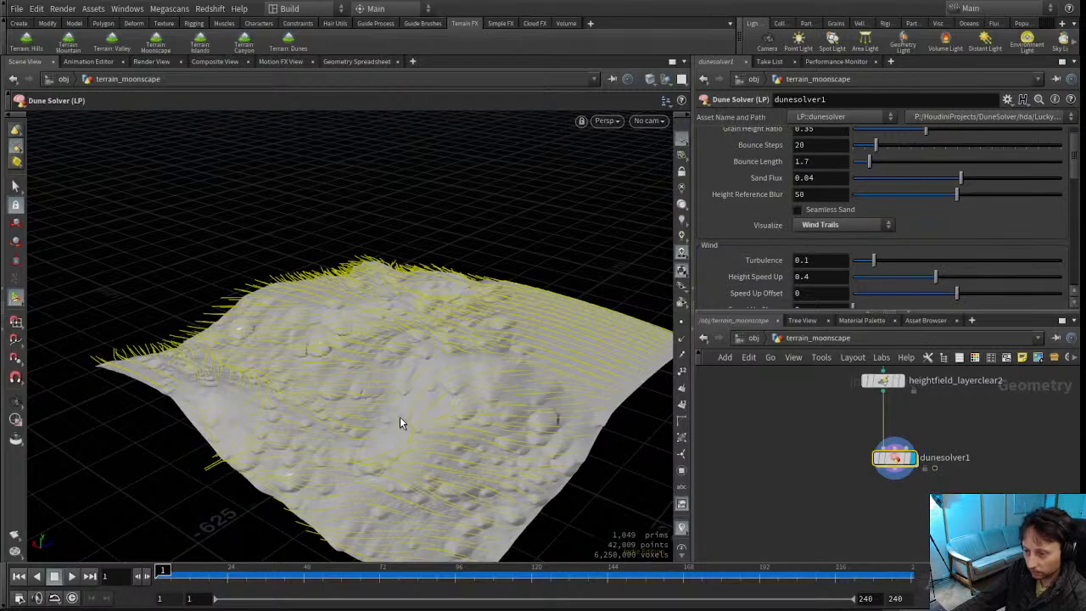
# Hide the terrain surface in the viewport and examine the wind trails alone from above
pyautogui.press('Escape')
pyautogui.moveTo(528, 374); pyautogui.dragTo(410, 337)
pyautogui.press('Return')
pyautogui.press('Escape')
pyautogui.moveTo(310, 431); pyautogui.dragTo(354, 309)
pyautogui.keyDown('alt'); pyautogui.moveTo(487, 320); pyautogui.dragTo(436, 358); pyautogui.keyUp('alt')
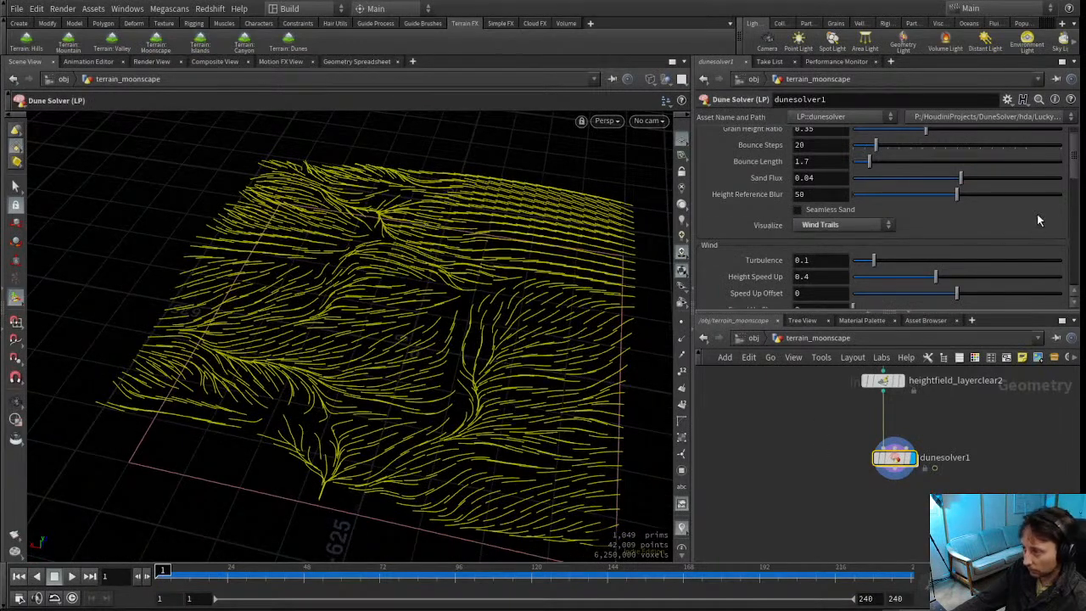
# Set dunesolver1's Warp Normalize to 0 and Warp Height to 1.53 for the wind
pyautogui.moveTo(1074, 167); pyautogui.dragTo(1073, 199)
pyautogui.moveTo(928, 192)
pyautogui.mouseDown()
pyautogui.moveTo(852, 192)
pyautogui.moveTo(871, 212)
pyautogui.moveTo(929, 211)
pyautogui.moveTo(902, 213)
pyautogui.moveTo(917, 209)
pyautogui.mouseUp()
pyautogui.click(906, 207)
pyautogui.keyDown('alt'); pyautogui.moveTo(318, 300); pyautogui.dragTo(408, 293); pyautogui.keyUp('alt')
# Insert a HeightField Copy Layer node between heightfield_layerclear2 and dunesolver1, moving the solver down to make room
pyautogui.moveTo(769, 432); pyautogui.dragTo(761, 456, button='middle')
pyautogui.moveTo(886, 488); pyautogui.dragTo(872, 534)
pyautogui.scroll(-3, 815, 461)
pyautogui.moveTo(815, 457); pyautogui.dragTo(810, 484, button='middle')
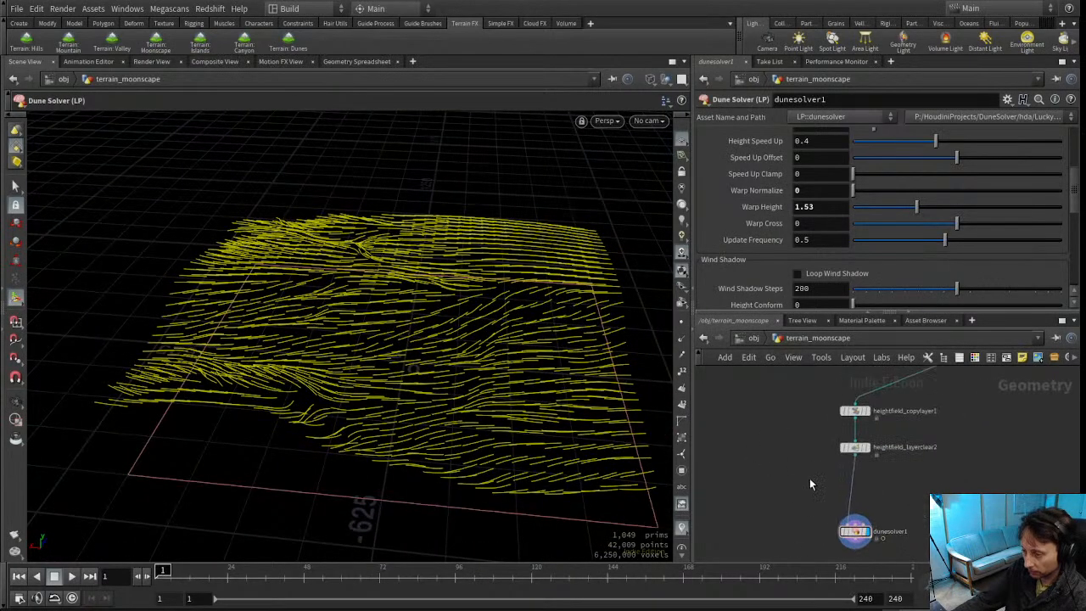
pyautogui.moveTo(768, 444); pyautogui.dragTo(843, 429, button='middle')
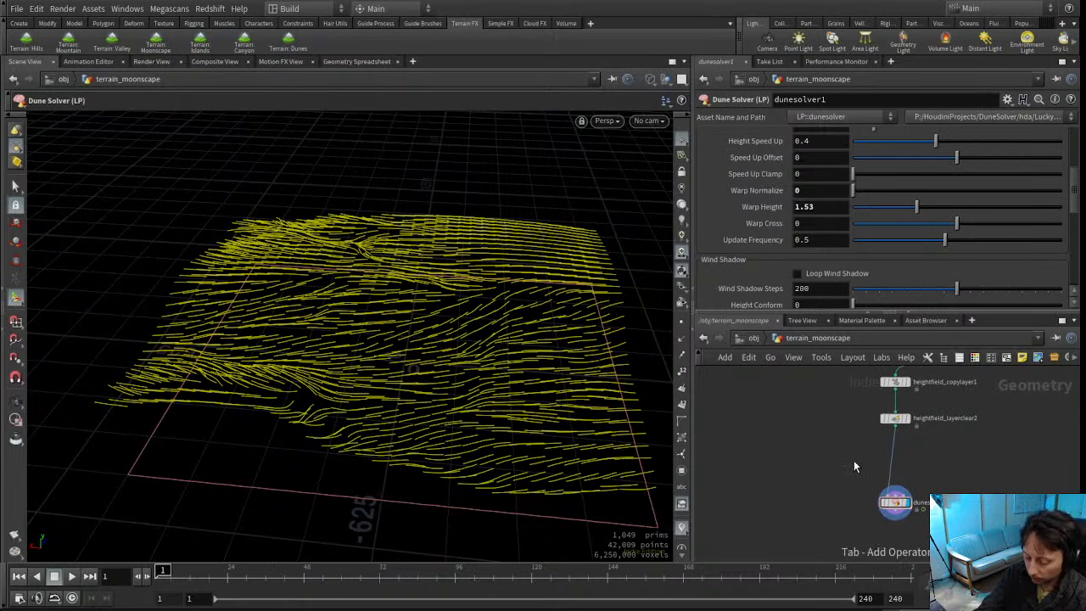
pyautogui.press('Return')
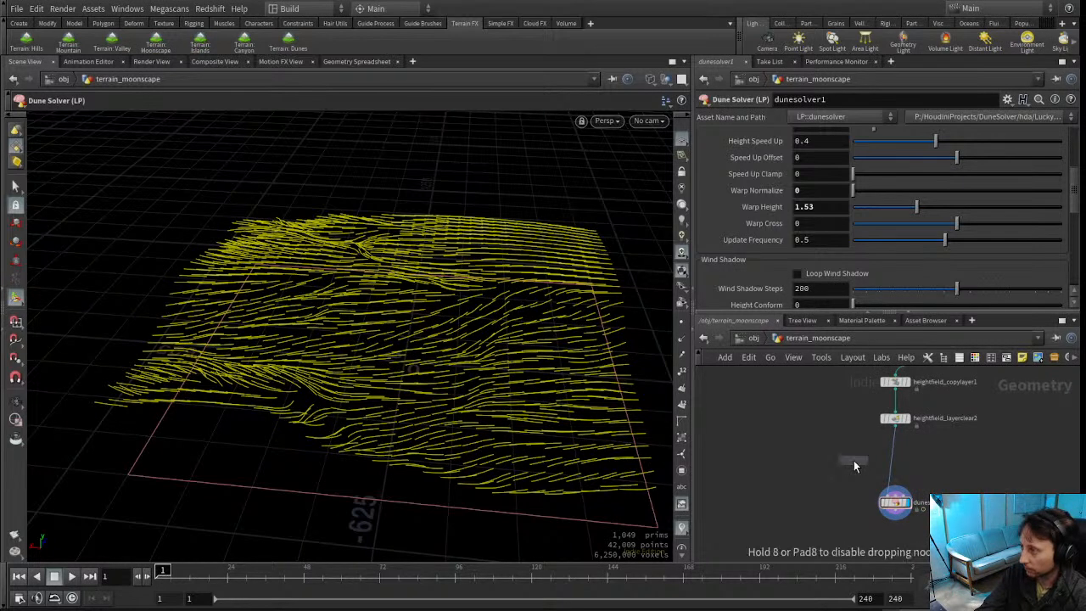
pyautogui.click(854, 460)
pyautogui.moveTo(854, 460); pyautogui.dragTo(897, 462)
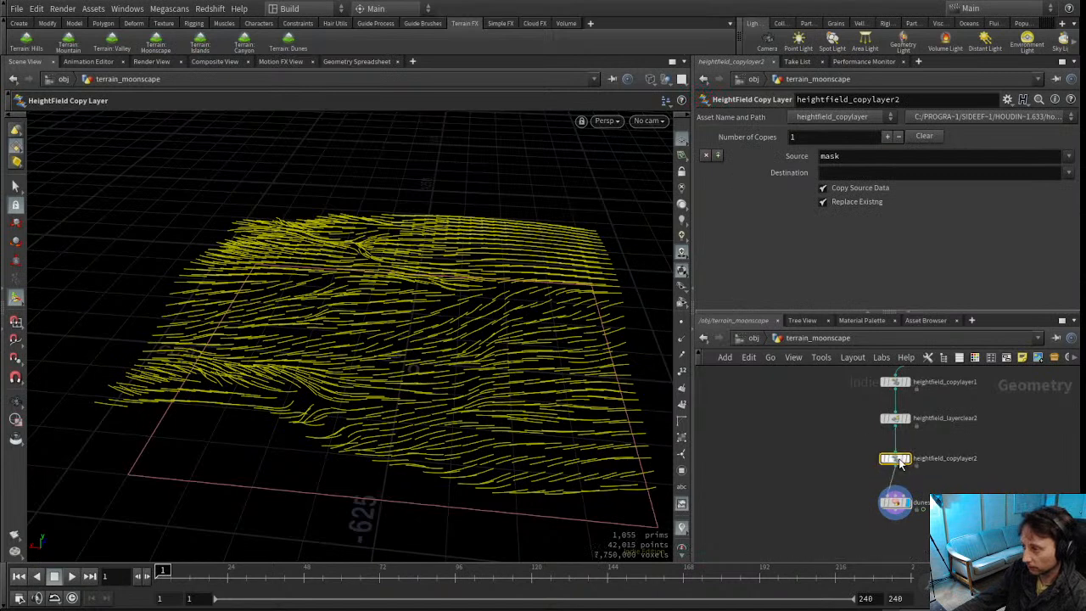
# Set the new copy layer node's destination for the mask to windv.x
pyautogui.click(849, 172)
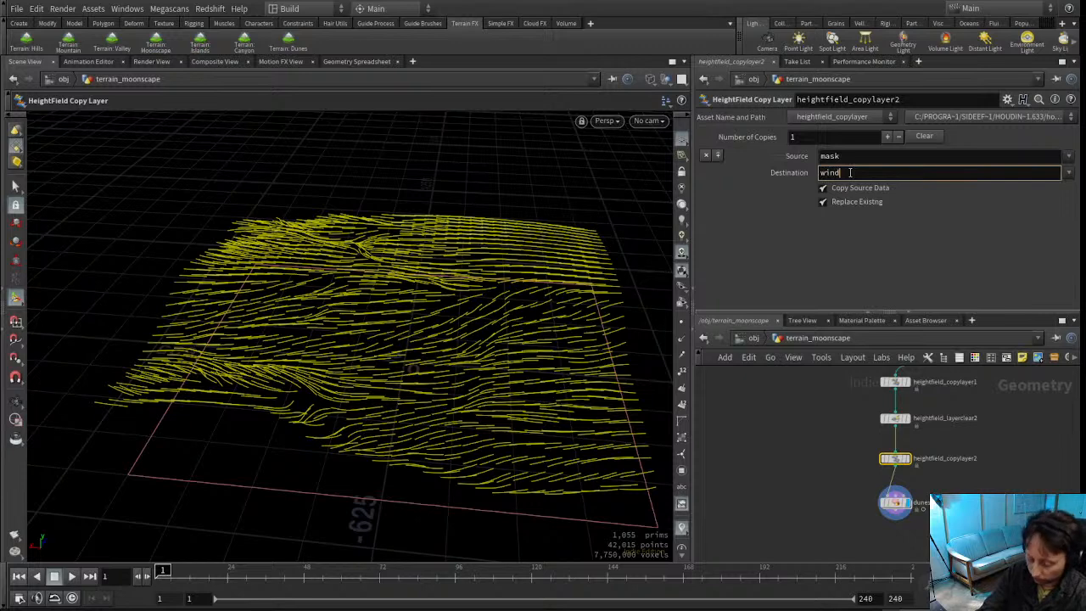
pyautogui.write('windv.x')
pyautogui.press('Return')
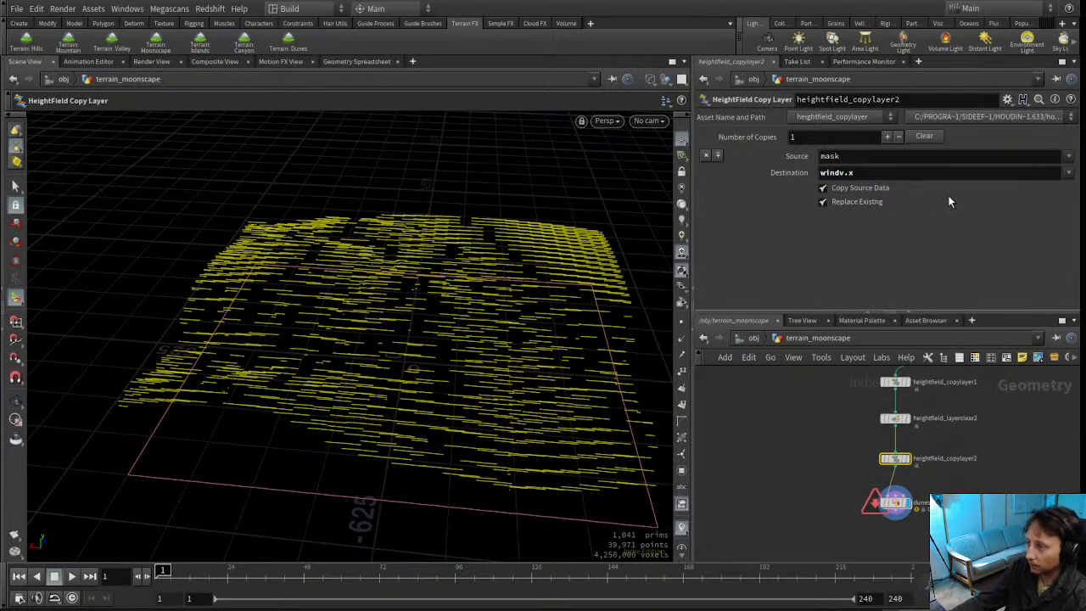
# Increase the number of layer copies to 3 and set the second copy's destination to windv.y
pyautogui.click(887, 137)
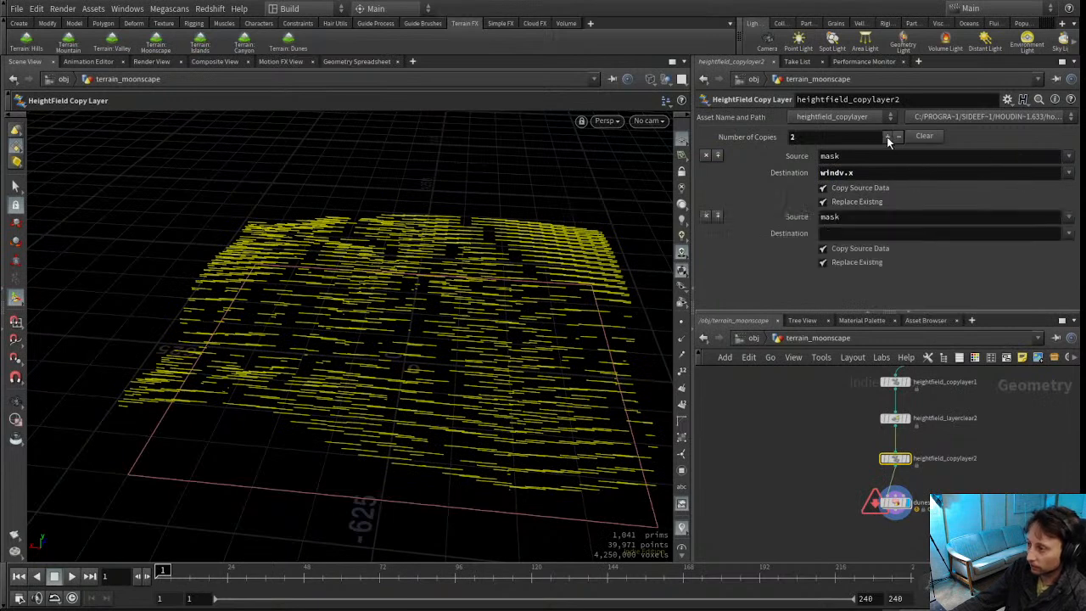
pyautogui.click(887, 138)
pyautogui.doubleClick(853, 173)
pyautogui.hotkey('ctrl', 'c')
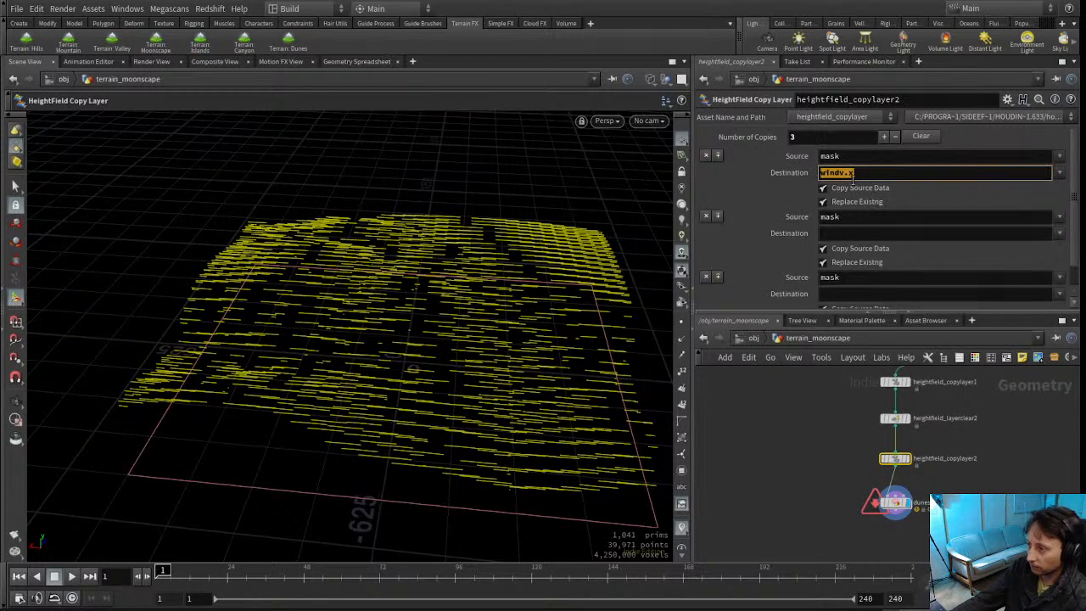
pyautogui.click(836, 236)
pyautogui.hotkey('ctrl', 'v')
pyautogui.press('BackSpace')
pyautogui.write('y')
pyautogui.press('Return')
# Set the third layer copy's destination to windv.z
pyautogui.click(831, 294)
pyautogui.hotkey('ctrl', 'v')
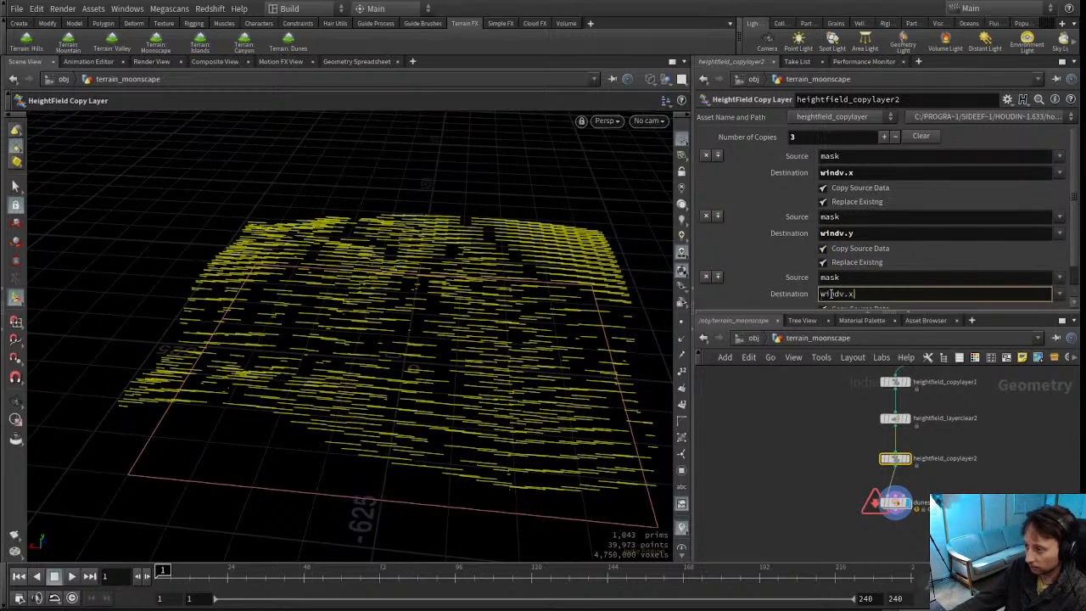
pyautogui.press('BackSpace')
pyautogui.write('z')
pyautogui.press('Return')
# Compare the wind trails with heightfield_copylayer2 bypassed and active, leaving the node active
pyautogui.moveTo(286, 170); pyautogui.dragTo(339, 231)
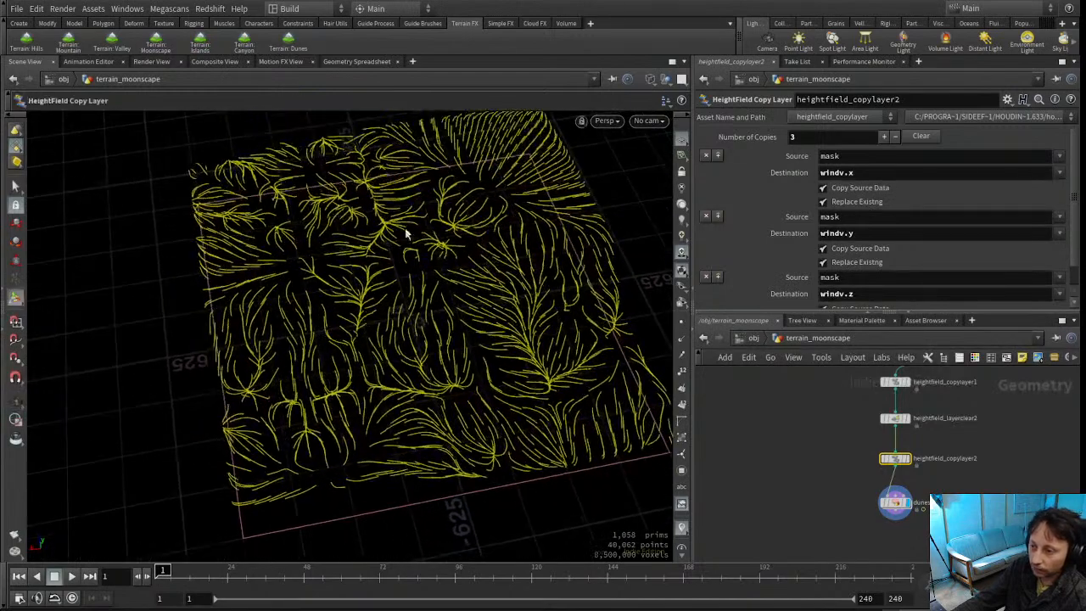
pyautogui.moveTo(438, 373); pyautogui.dragTo(283, 377)
pyautogui.moveTo(827, 464); pyautogui.dragTo(829, 427, button='middle')
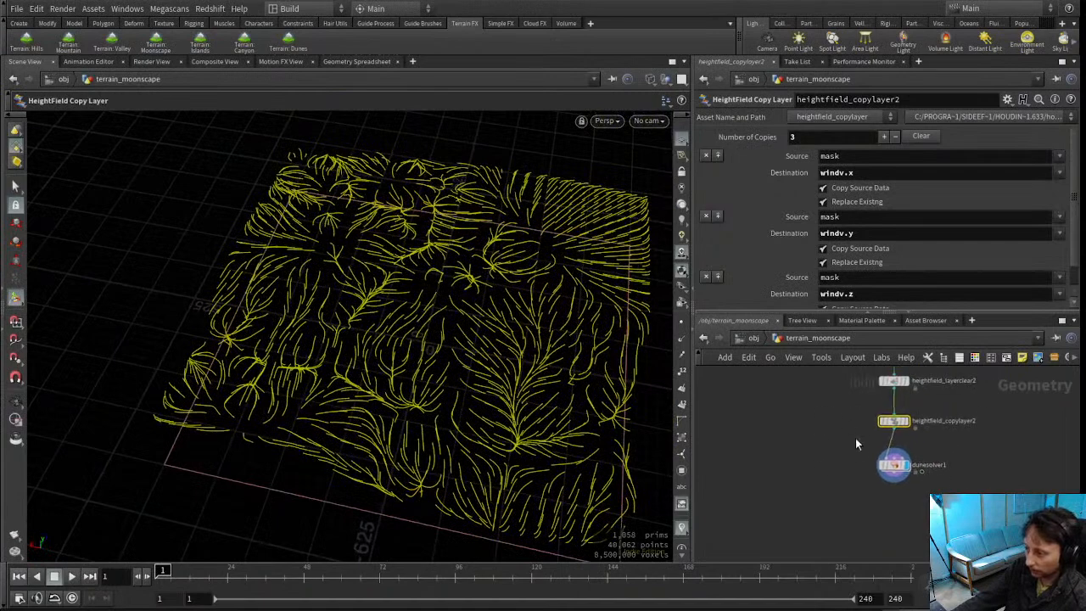
pyautogui.click(880, 419)
pyautogui.click(880, 420)
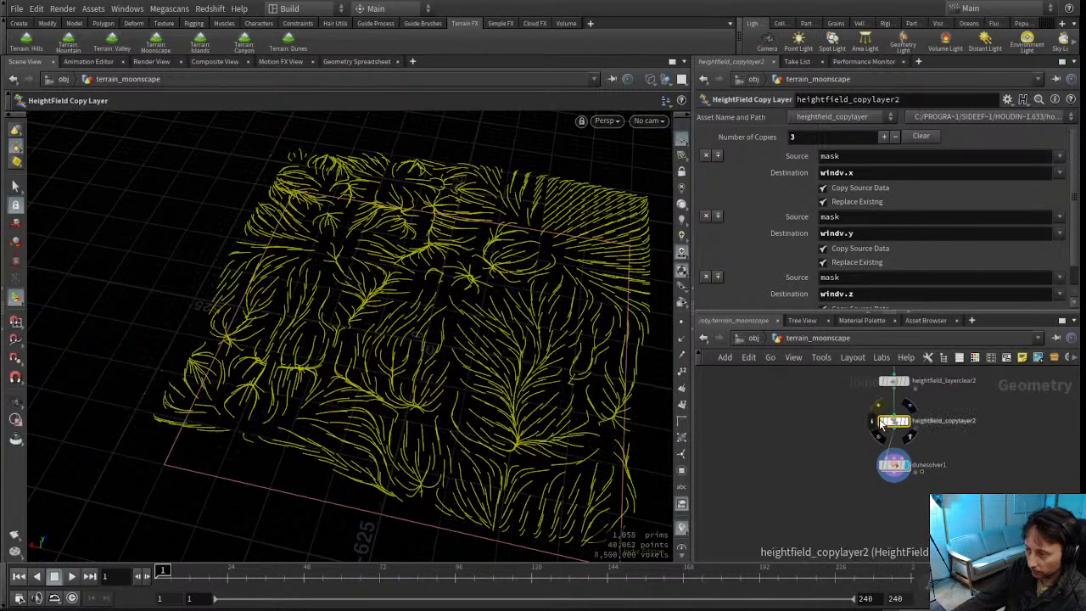
pyautogui.click(882, 421)
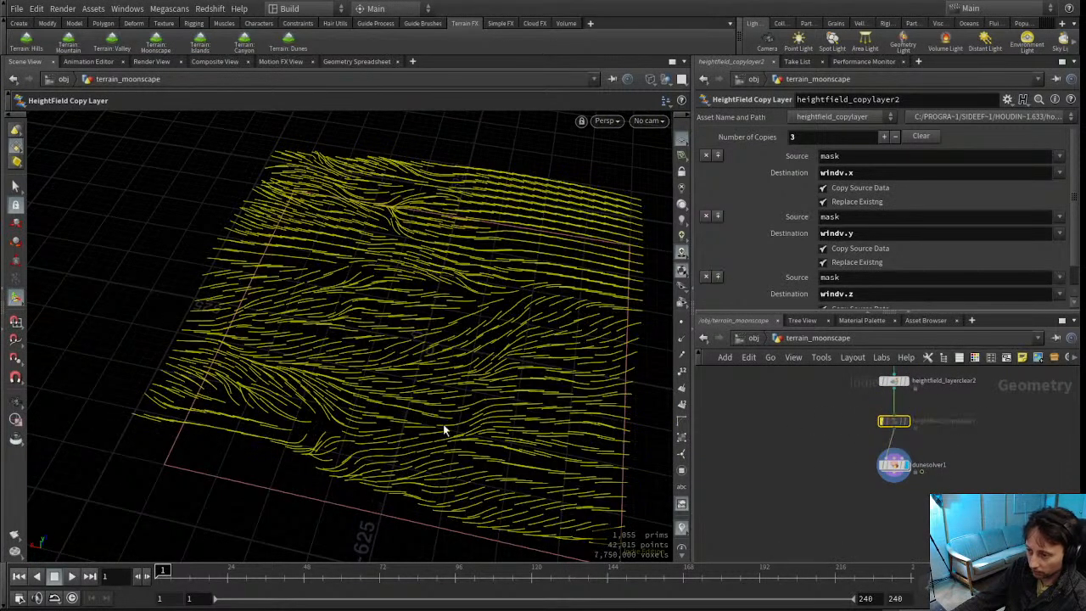
pyautogui.click(883, 422)
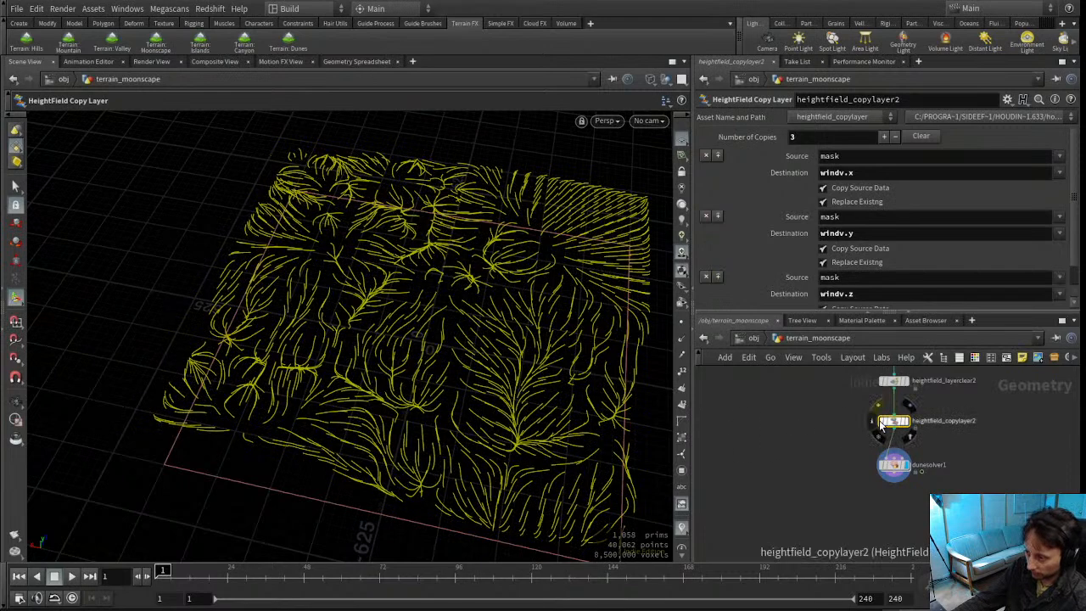
pyautogui.click(881, 421)
pyautogui.click(881, 422)
# Insert a Volume Wrangle node between heightfield_copylayer2 and dunesolver1, moving the solver down to make room
pyautogui.moveTo(902, 469); pyautogui.dragTo(900, 505)
pyautogui.moveTo(824, 451); pyautogui.dragTo(793, 476, button='middle')
pyautogui.moveTo(789, 313); pyautogui.dragTo(778, 243)
pyautogui.scroll(3, 862, 452)
pyautogui.scroll(-1, 862, 452)
pyautogui.click(801, 419)
pyautogui.moveTo(821, 431)
pyautogui.mouseDown(button='middle')
pyautogui.moveTo(801, 419)
pyautogui.moveTo(834, 416)
pyautogui.mouseUp(button='middle')
pyautogui.scroll(-1, 802, 419)
pyautogui.click(866, 384)
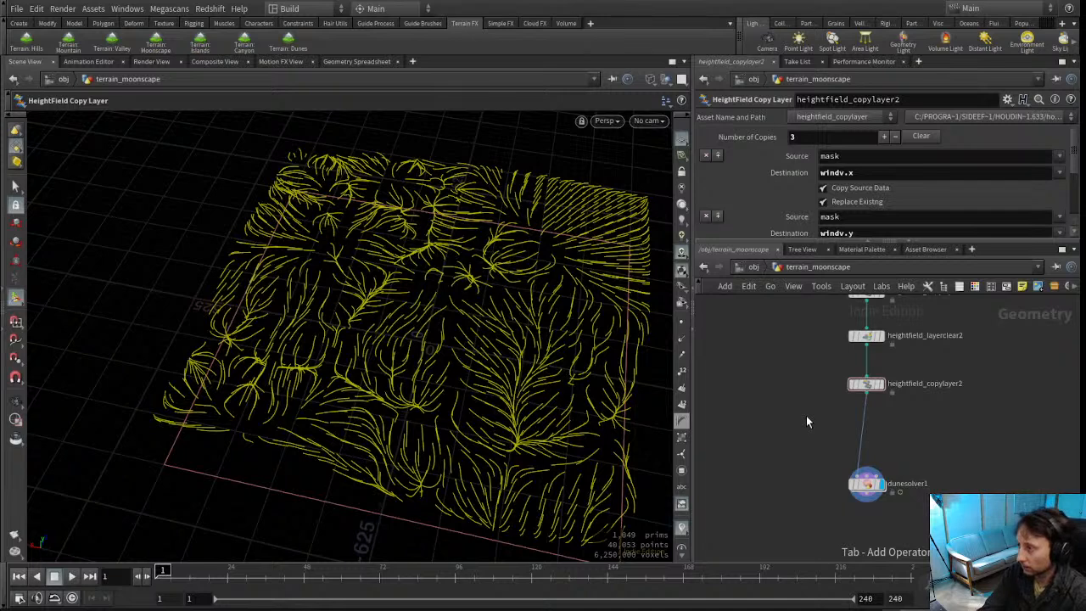
pyautogui.press('Return')
pyautogui.click(806, 417)
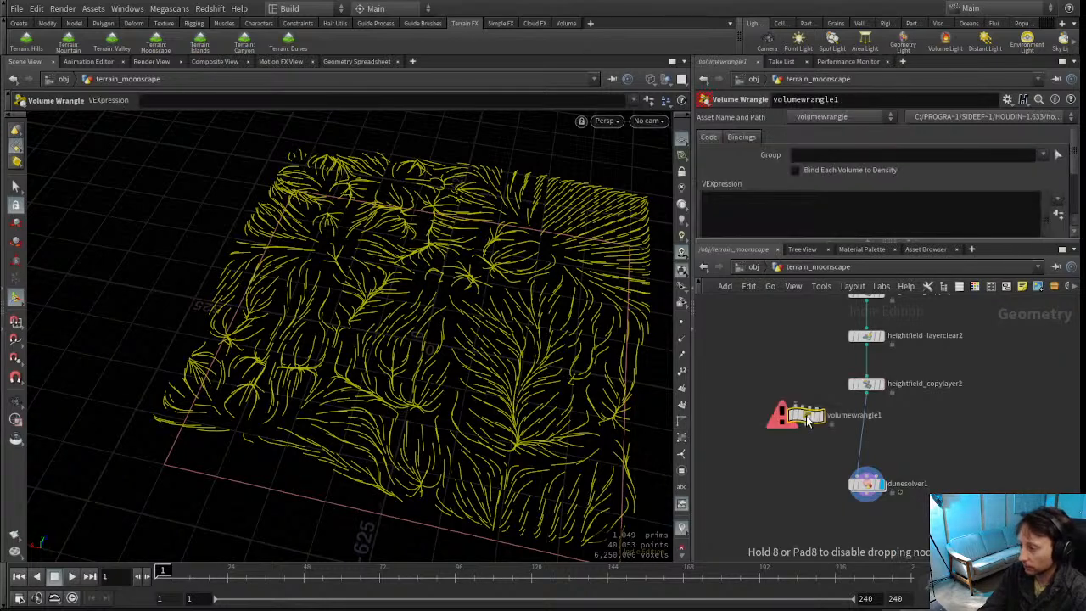
pyautogui.moveTo(806, 416); pyautogui.dragTo(870, 430)
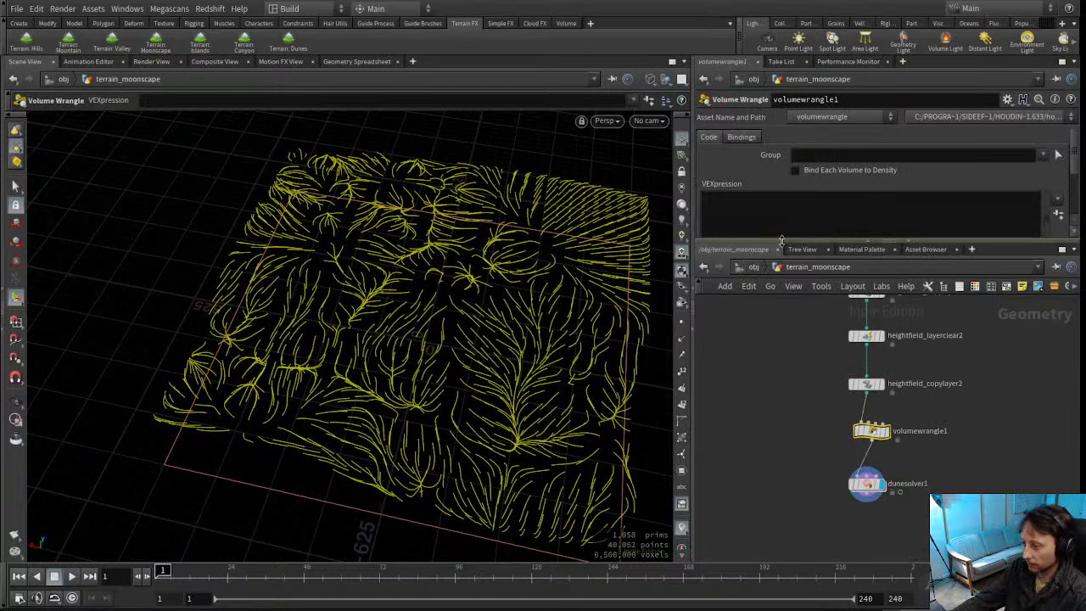
# Enter the wrangle's VEX expression v@windv = chv("wind_vector");
pyautogui.click(789, 238)
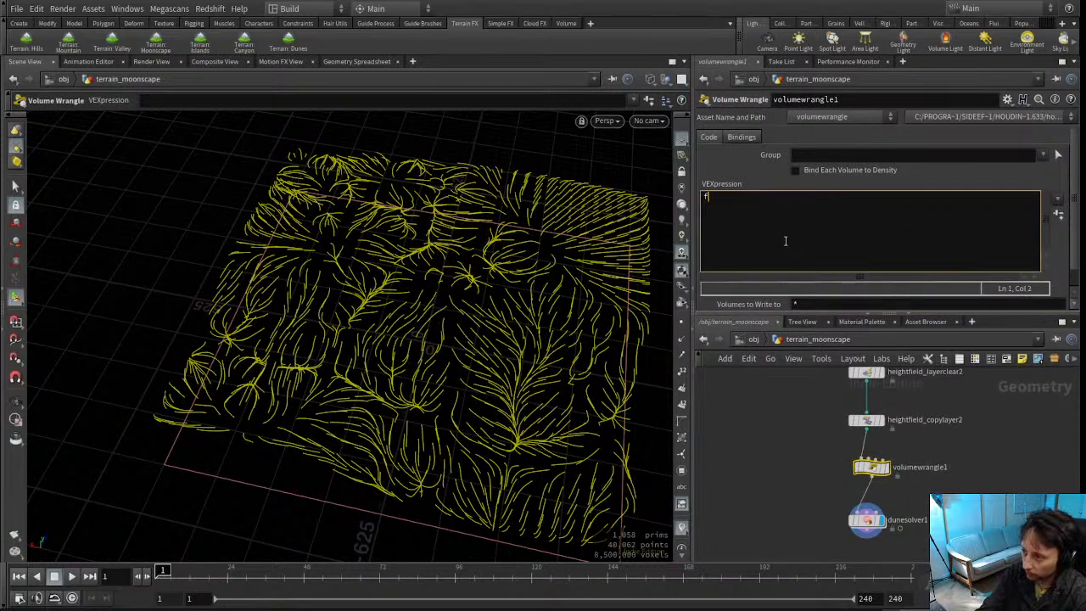
pyautogui.write('v@windv = ')
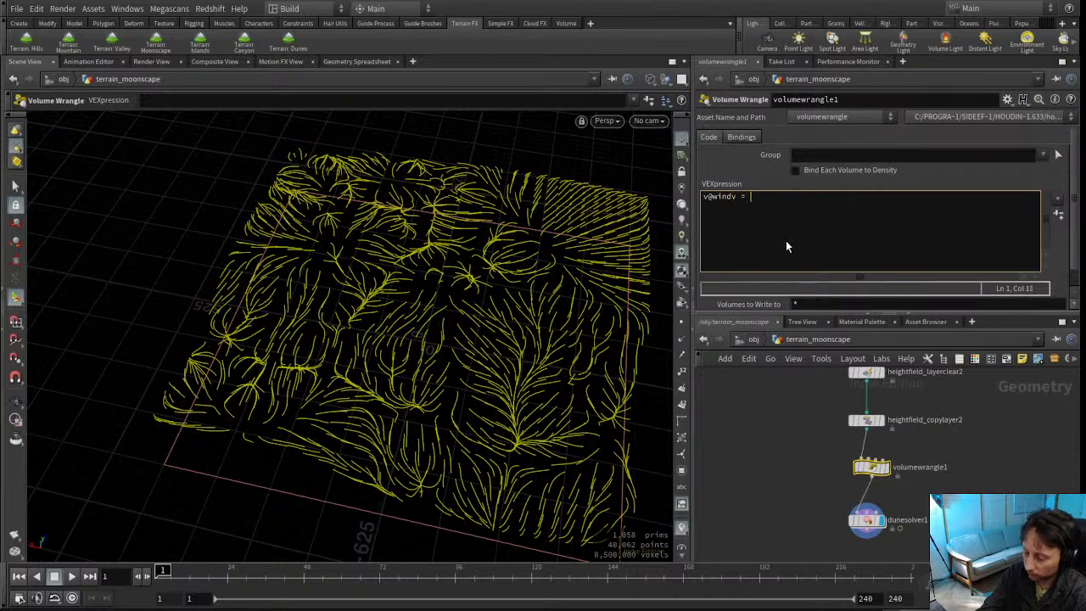
pyautogui.write('chv')
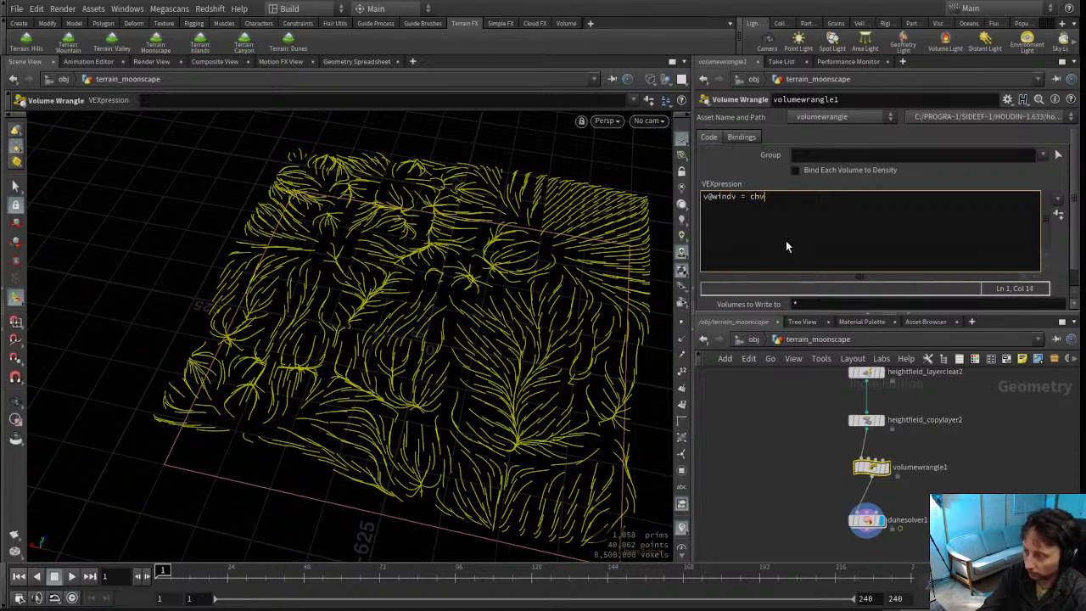
pyautogui.write('("wind_vector')
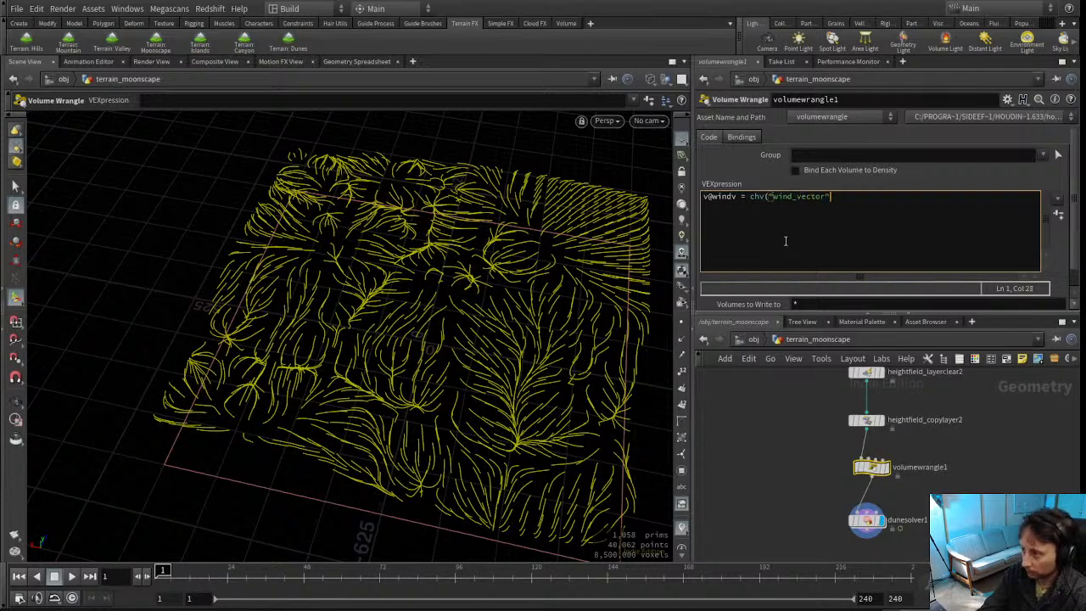
pyautogui.write(';')
# Create the wrangle's Wind Vector parameter, set its X component to 1.9 and adjust Z to turn the wind trails
pyautogui.scroll(-1, 1080, 249)
pyautogui.scroll(-1, 1080, 249)
pyautogui.moveTo(811, 307); pyautogui.dragTo(956, 311, button='middle')
pyautogui.hotkey('ctrl', 'z')
pyautogui.moveTo(1036, 299); pyautogui.dragTo(999, 332, button='middle')
pyautogui.moveTo(845, 365); pyautogui.dragTo(774, 366, button='middle')
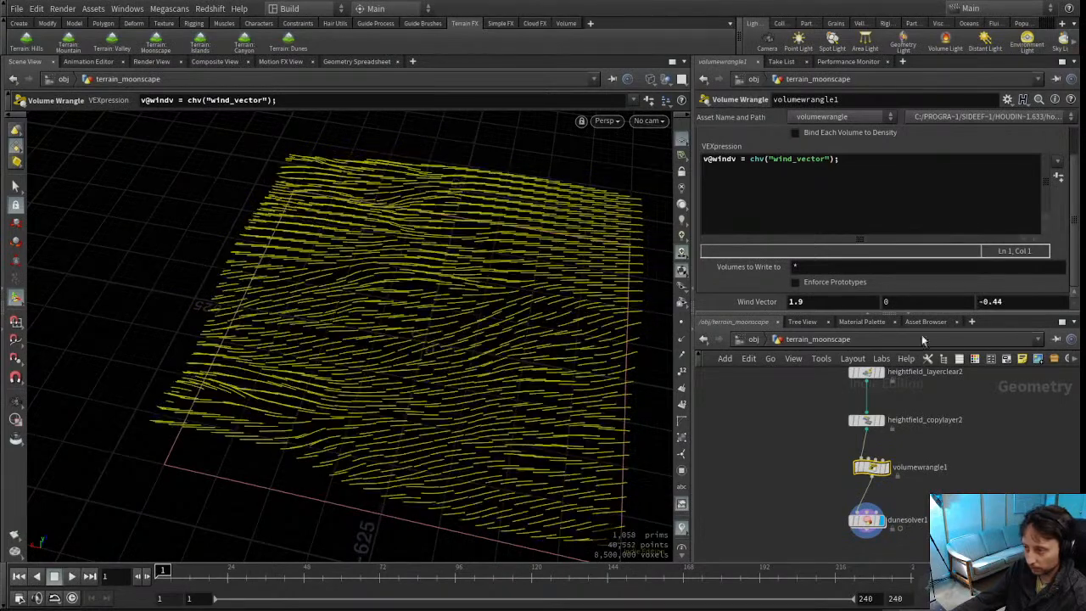
pyautogui.moveTo(1027, 307); pyautogui.dragTo(1052, 307, button='middle')
# Reset dunesolver1's Visualize option to None and play the simulation with the new wind direction
pyautogui.click(936, 522)
pyautogui.moveTo(939, 530); pyautogui.dragTo(952, 476, button='middle')
pyautogui.click(879, 466)
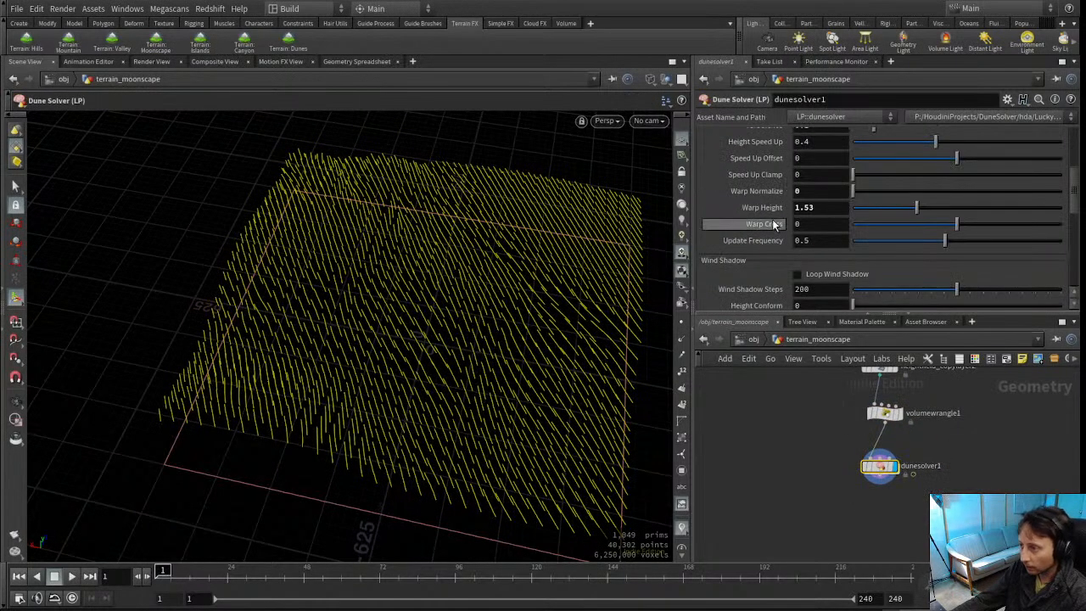
pyautogui.scroll(4, 773, 223)
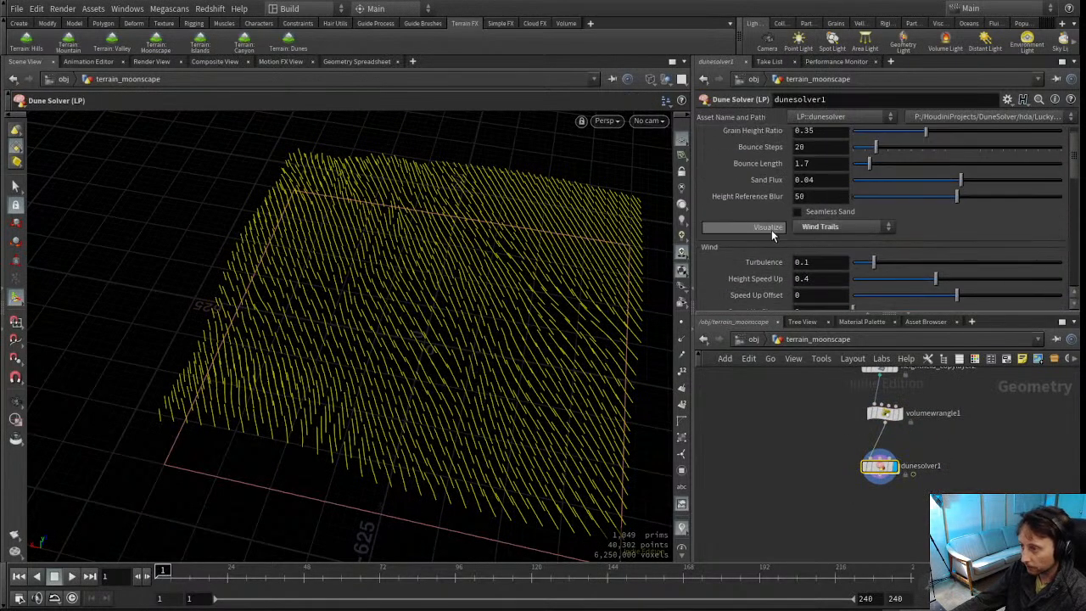
pyautogui.keyDown('ctrl'); pyautogui.middleClick(772, 231); pyautogui.keyUp('ctrl')
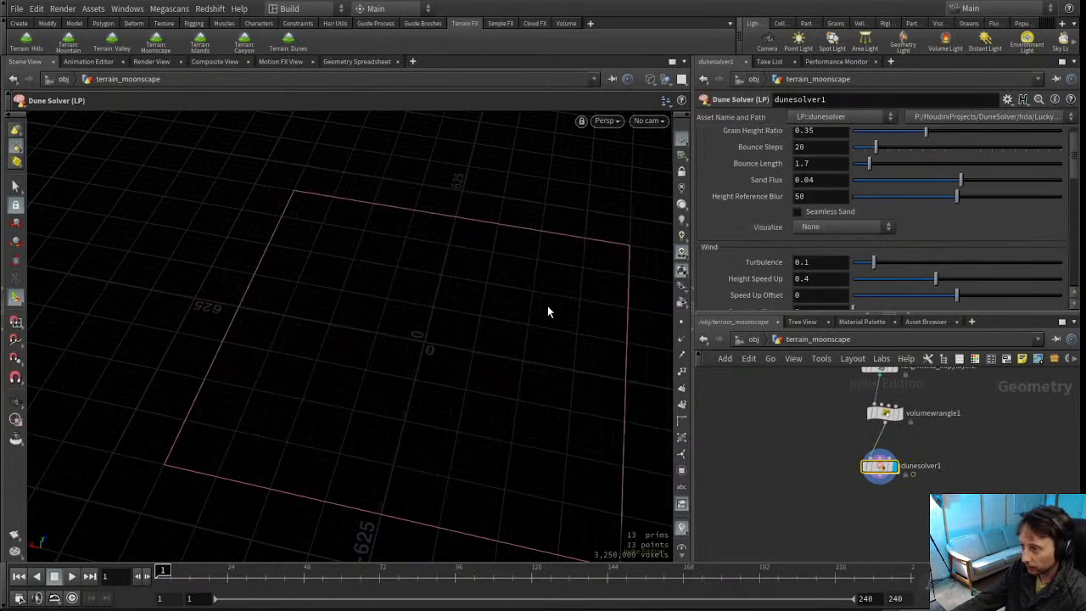
pyautogui.click(828, 261)
pyautogui.keyDown('alt'); pyautogui.moveTo(482, 341); pyautogui.dragTo(572, 356); pyautogui.keyUp('alt')
pyautogui.keyDown('alt'); pyautogui.moveTo(512, 391); pyautogui.dragTo(376, 318, button='middle'); pyautogui.keyUp('alt')
pyautogui.click(71, 576)
pyautogui.moveTo(262, 340); pyautogui.dragTo(281, 351)
# Change volumewrangle1's VEX expression to v@windv = normalize(chv("wind_vector"));
pyautogui.moveTo(810, 437); pyautogui.dragTo(800, 510, button='middle')
pyautogui.moveTo(827, 467); pyautogui.dragTo(935, 506)
pyautogui.click(750, 159)
pyautogui.write('normalize(chv("wind_vector')
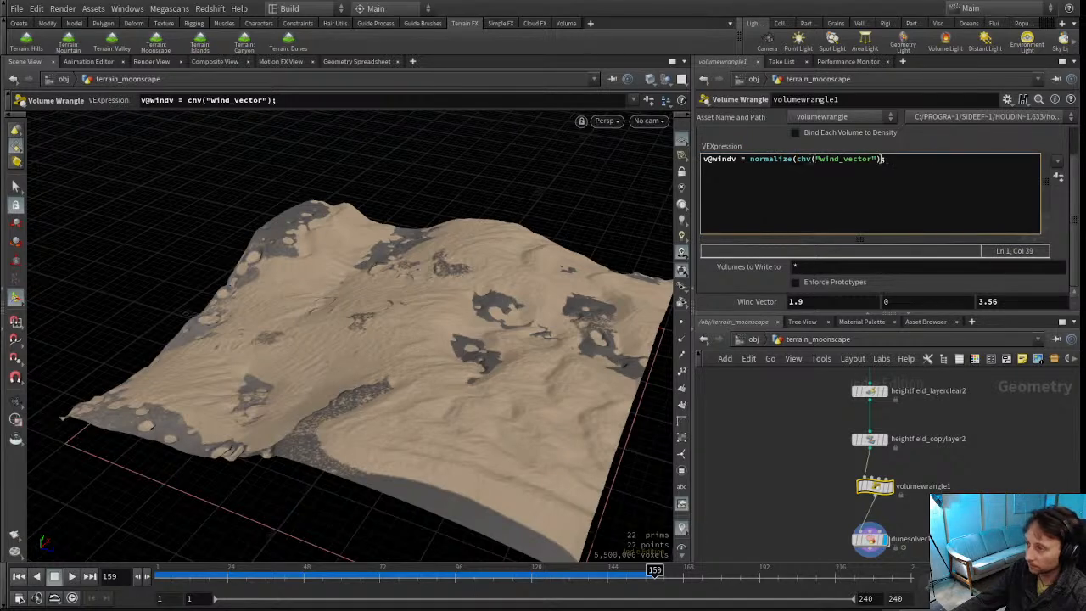
pyautogui.write(')')
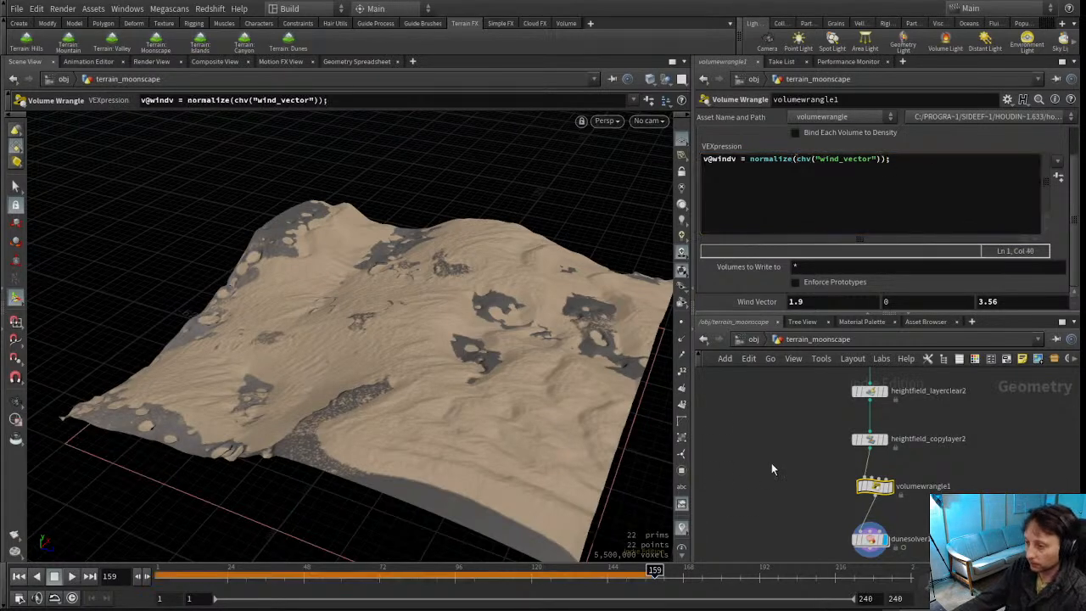
# Rerun the dune simulation from the first frame and examine the sand ripples up close during playback
pyautogui.click(18, 576)
pyautogui.click(74, 577)
pyautogui.moveTo(274, 323); pyautogui.dragTo(303, 371)
pyautogui.press('Return')
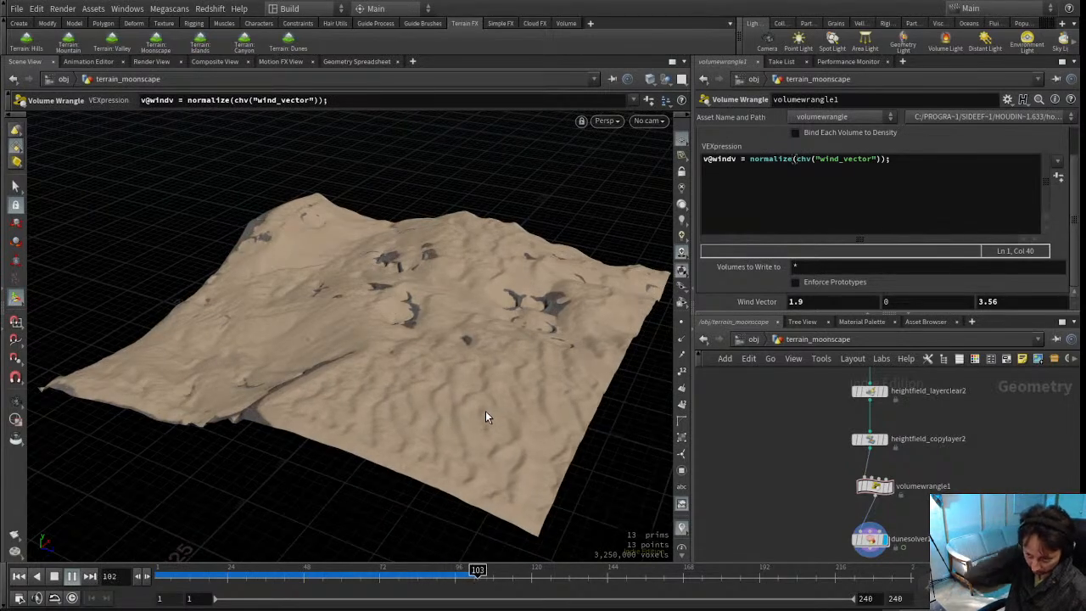
pyautogui.press('Escape')
pyautogui.moveTo(441, 328); pyautogui.dragTo(422, 346)
pyautogui.moveTo(386, 356); pyautogui.dragTo(400, 396, button='middle')
pyautogui.moveTo(409, 405); pyautogui.dragTo(468, 383, button='right')
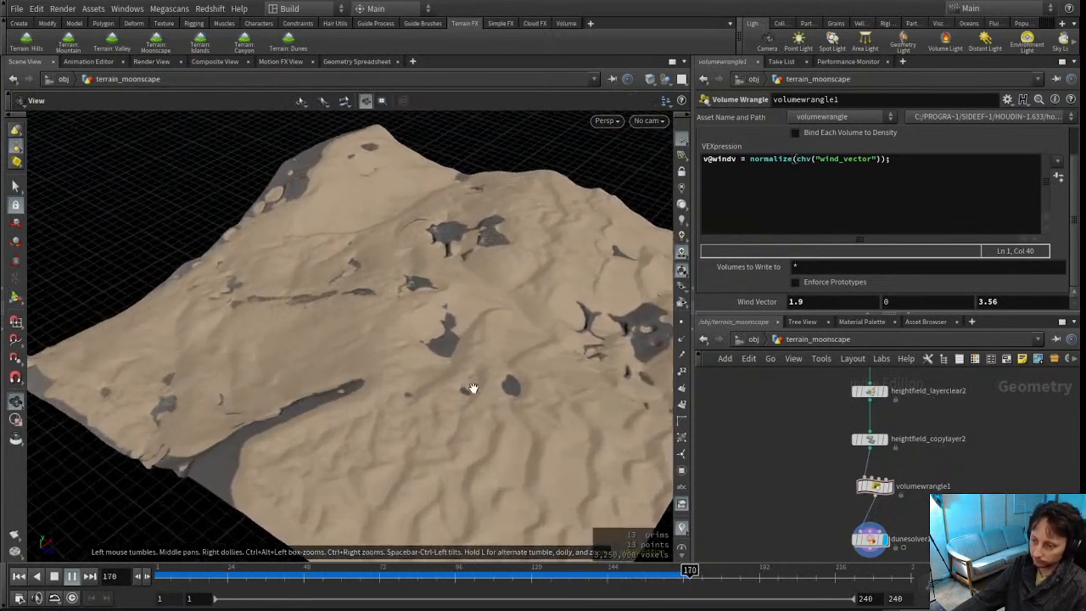
pyautogui.moveTo(464, 400); pyautogui.dragTo(419, 366, button='middle')
pyautogui.moveTo(419, 366); pyautogui.dragTo(419, 358)
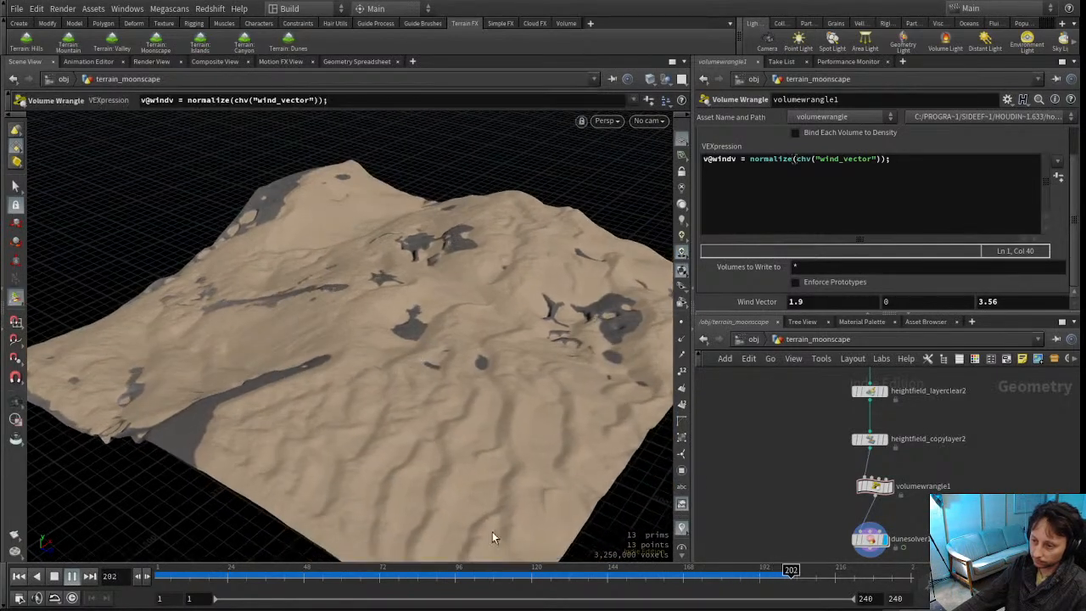
# Scrub and replay the simulated frames, stop at frame 107, and inspect the dunes from several sides
pyautogui.moveTo(480, 574); pyautogui.dragTo(833, 563)
pyautogui.moveTo(216, 394); pyautogui.dragTo(232, 374)
pyautogui.click(72, 578)
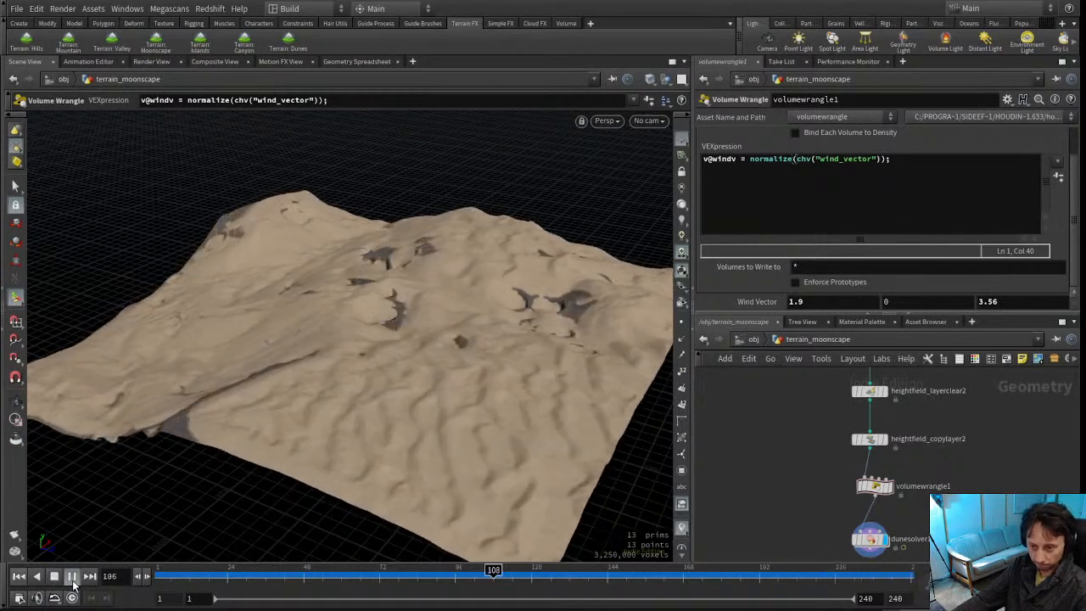
pyautogui.click(72, 577)
pyautogui.press('Escape')
pyautogui.moveTo(189, 456); pyautogui.dragTo(386, 359)
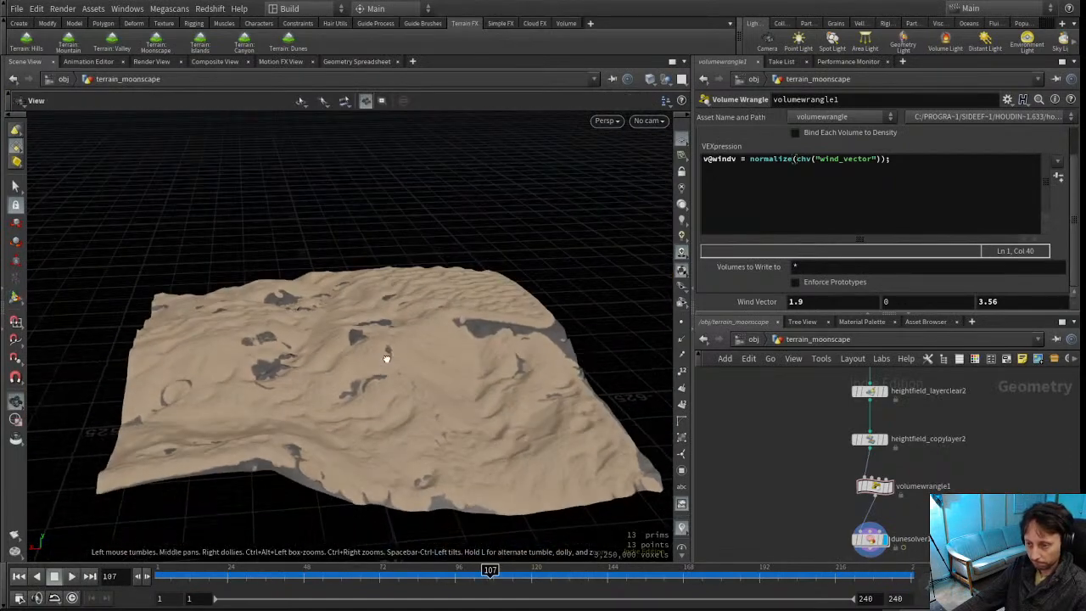
pyautogui.keyDown('alt'); pyautogui.moveTo(386, 359); pyautogui.dragTo(419, 373, button='right'); pyautogui.keyUp('alt')
pyautogui.keyDown('alt'); pyautogui.moveTo(419, 373); pyautogui.dragTo(441, 379); pyautogui.keyUp('alt')
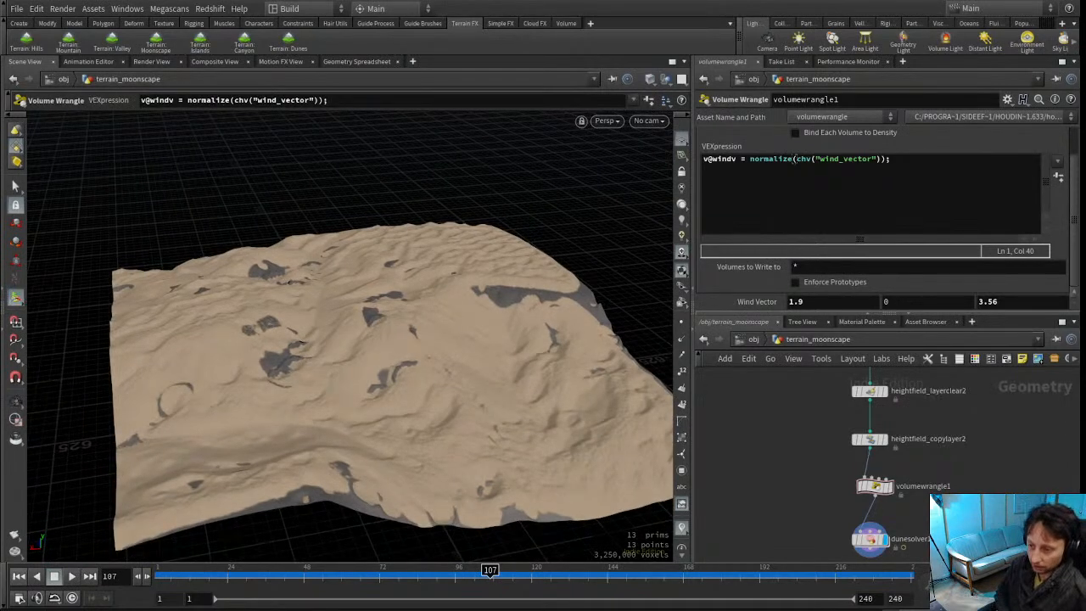
pyautogui.keyDown('alt'); pyautogui.moveTo(229, 360); pyautogui.dragTo(298, 355); pyautogui.keyUp('alt')
pyautogui.keyDown('alt'); pyautogui.moveTo(434, 372); pyautogui.dragTo(284, 386); pyautogui.keyUp('alt')
pyautogui.press('Return')
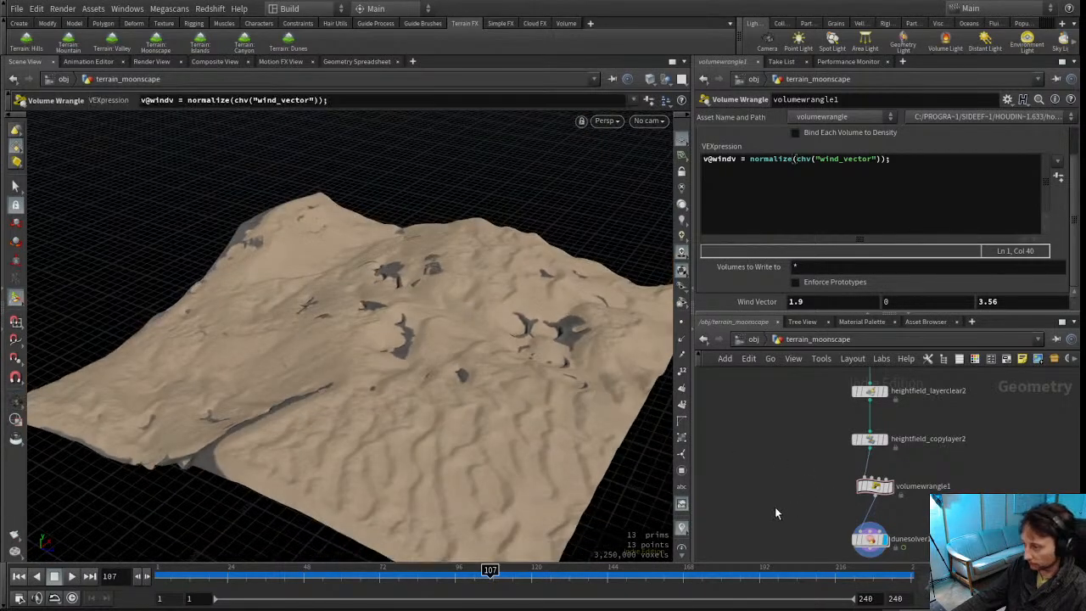
pyautogui.moveTo(775, 506); pyautogui.dragTo(799, 440, button='middle')
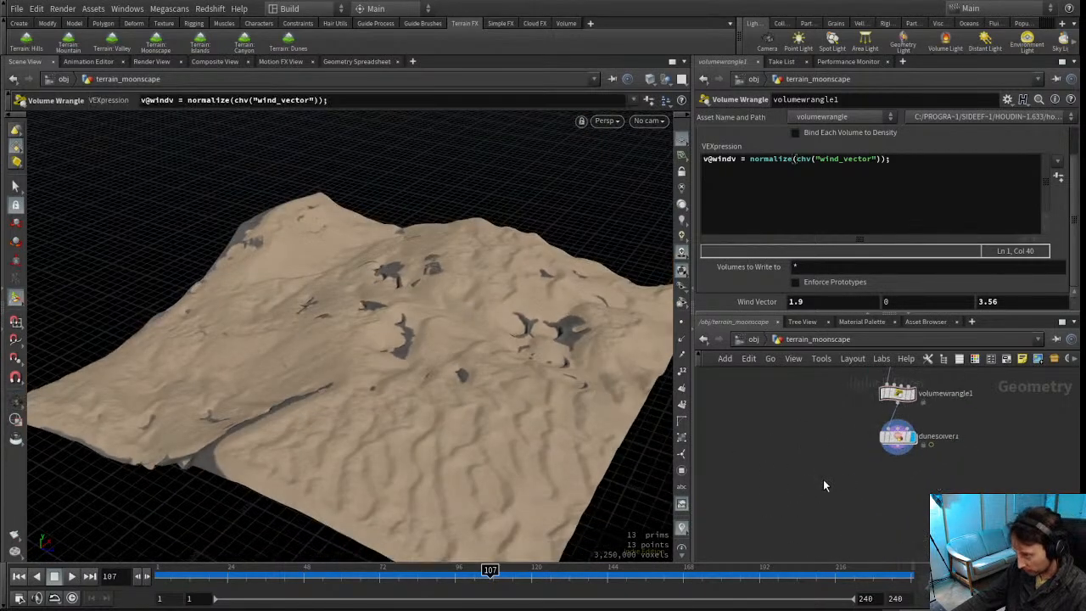
pyautogui.press('Escape')
pyautogui.moveTo(326, 373); pyautogui.dragTo(313, 432)
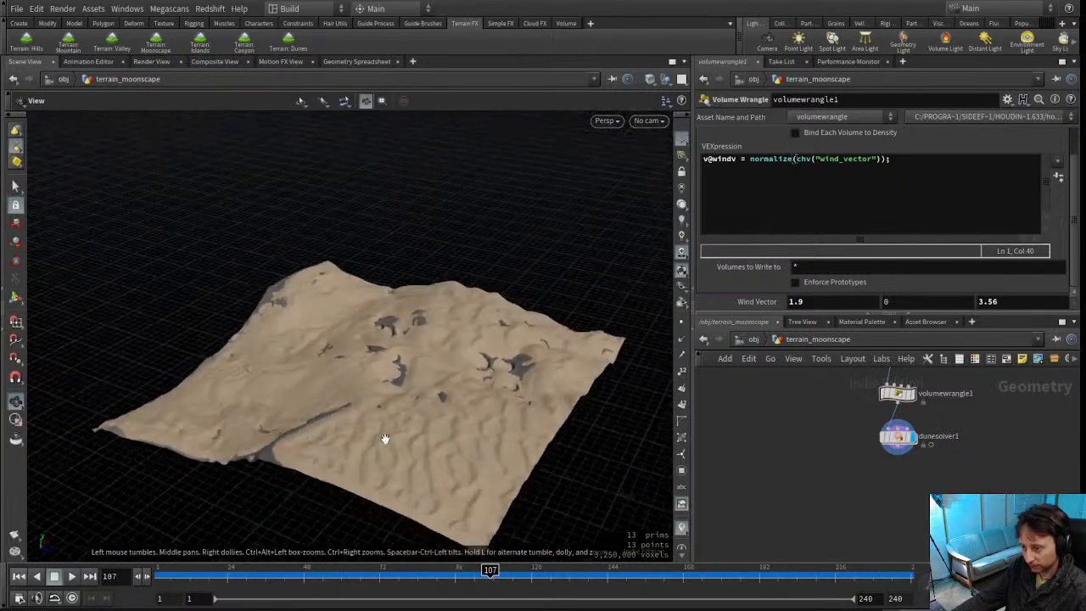
pyautogui.press('Return')
pyautogui.moveTo(810, 314); pyautogui.dragTo(810, 265)
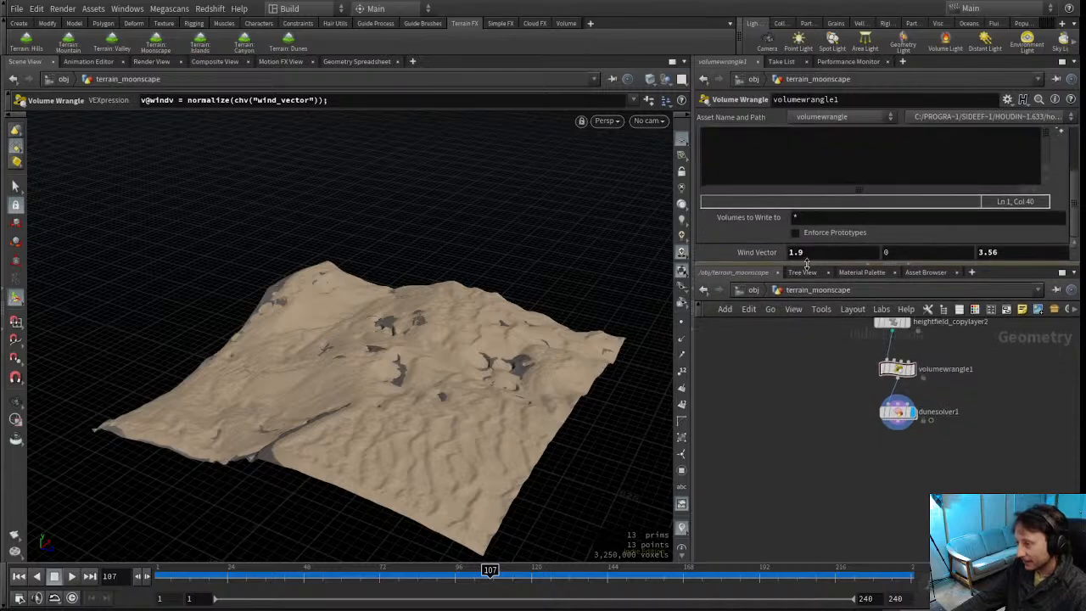
pyautogui.press('Escape')
pyautogui.moveTo(291, 376); pyautogui.dragTo(331, 378)
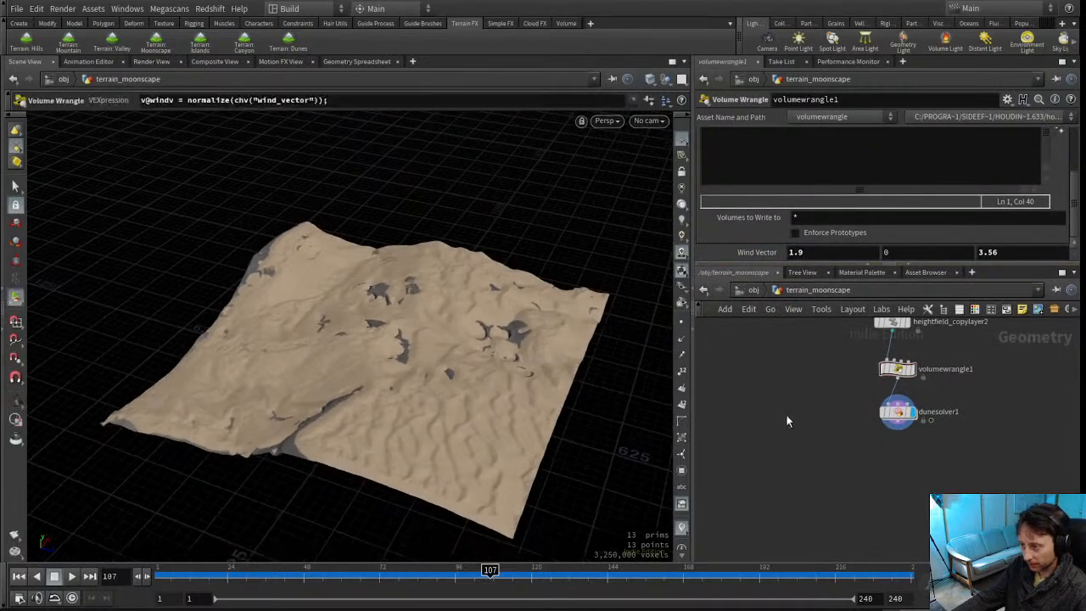
# Return to the object level, hide terrain_moonscape, and move its node beside heightfield1
pyautogui.click(750, 290)
pyautogui.press('h')
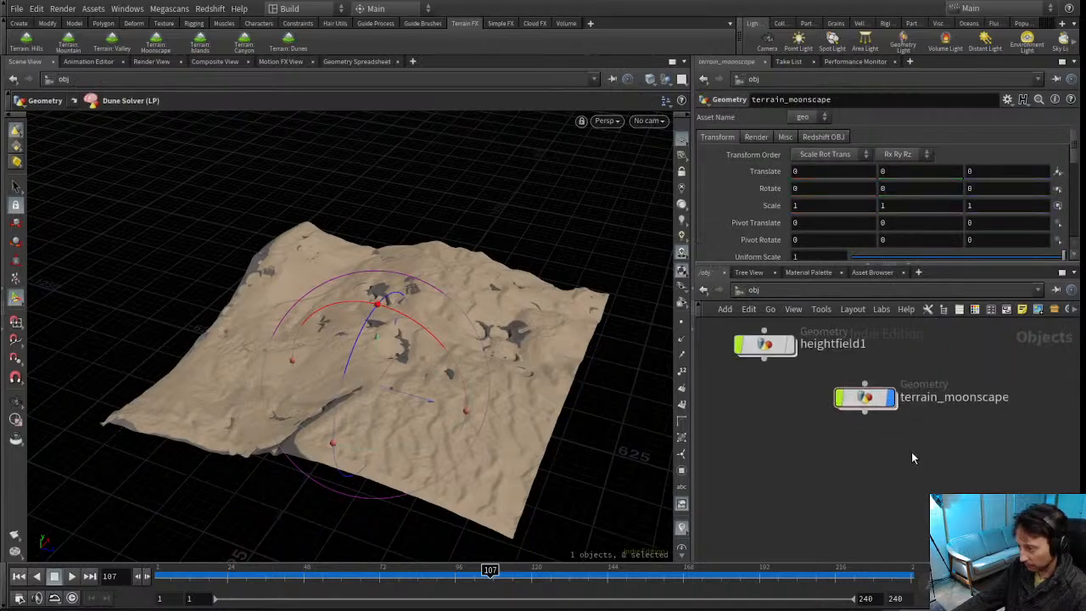
pyautogui.click(895, 399)
pyautogui.moveTo(851, 424); pyautogui.dragTo(922, 398)
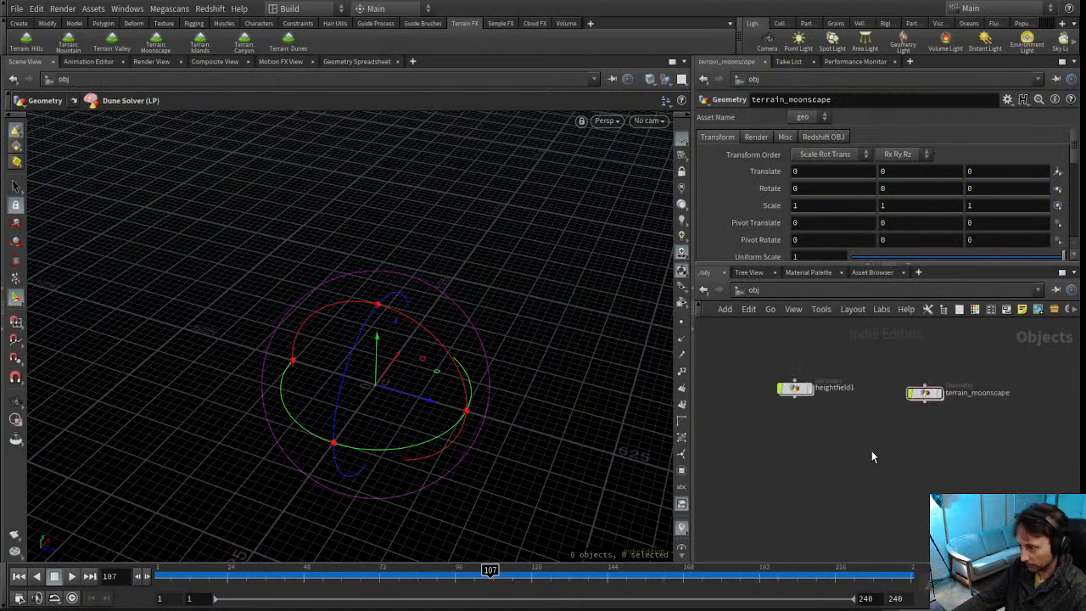
pyautogui.moveTo(871, 453); pyautogui.dragTo(960, 417, button='middle')
pyautogui.keyDown('alt'); pyautogui.moveTo(349, 381); pyautogui.dragTo(352, 368); pyautogui.keyUp('alt')
pyautogui.keyDown('alt'); pyautogui.moveTo(352, 368); pyautogui.dragTo(383, 354, button='middle'); pyautogui.keyUp('alt')
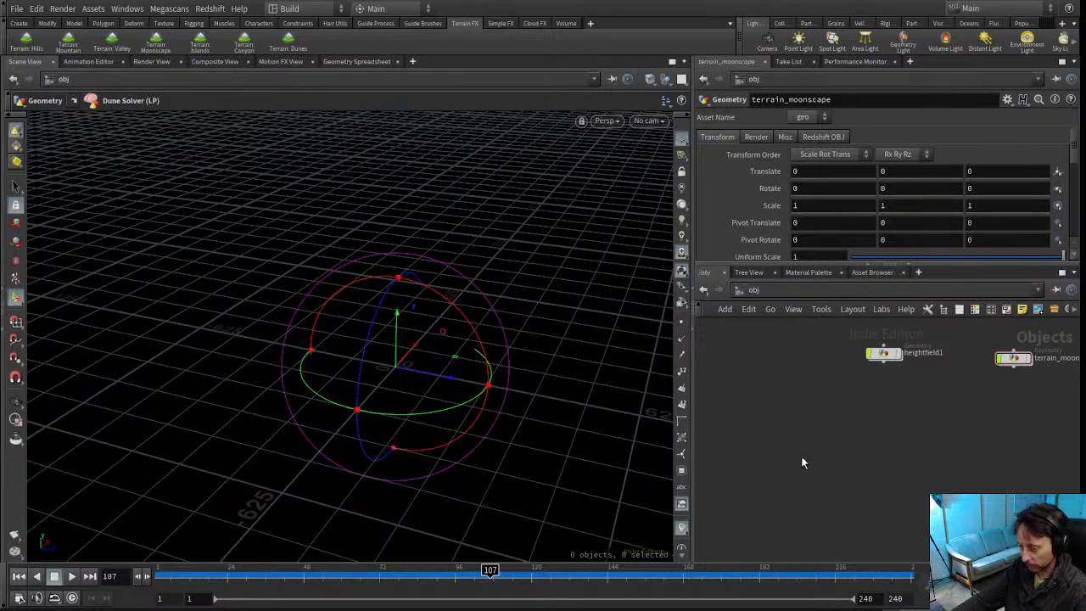
pyautogui.moveTo(798, 460); pyautogui.dragTo(826, 449, button='middle')
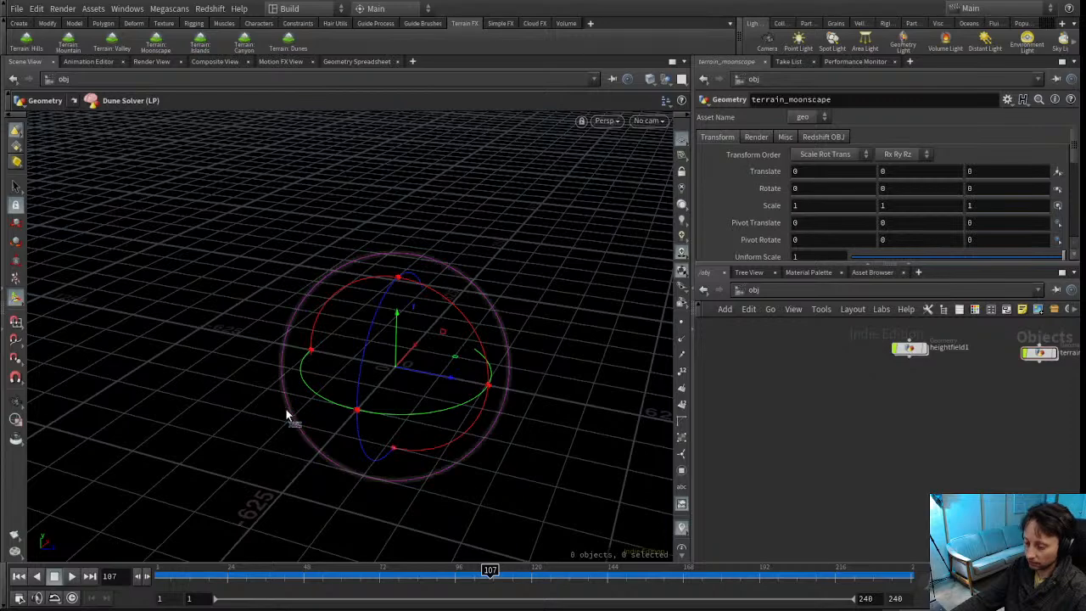
pyautogui.keyDown('alt'); pyautogui.moveTo(451, 428); pyautogui.dragTo(598, 428); pyautogui.keyUp('alt')
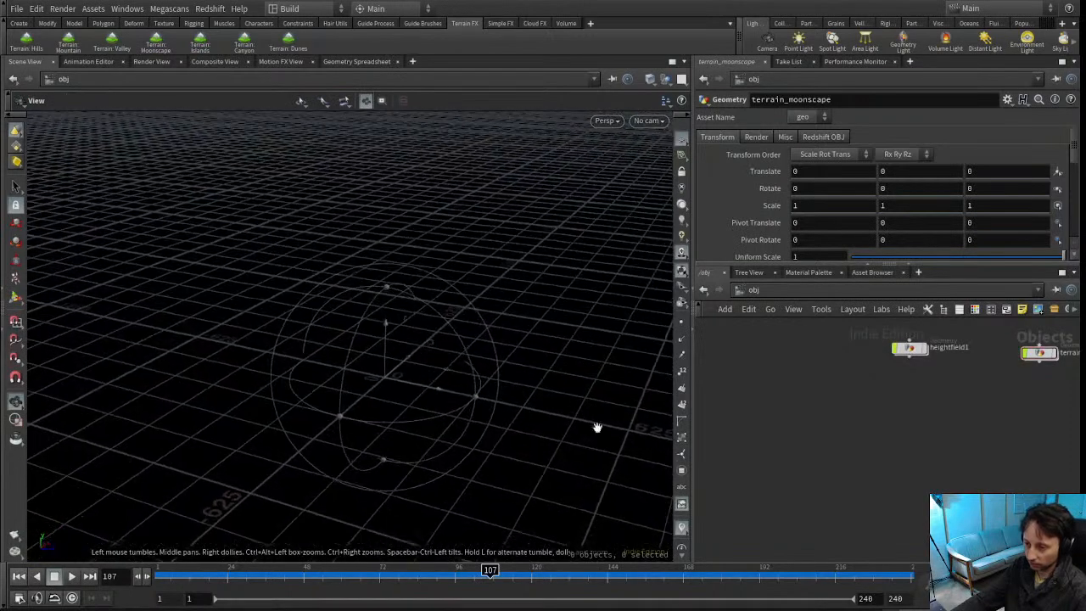
# Place a new HeightField object below the existing ones and rename it dunes_ball
pyautogui.click(803, 419)
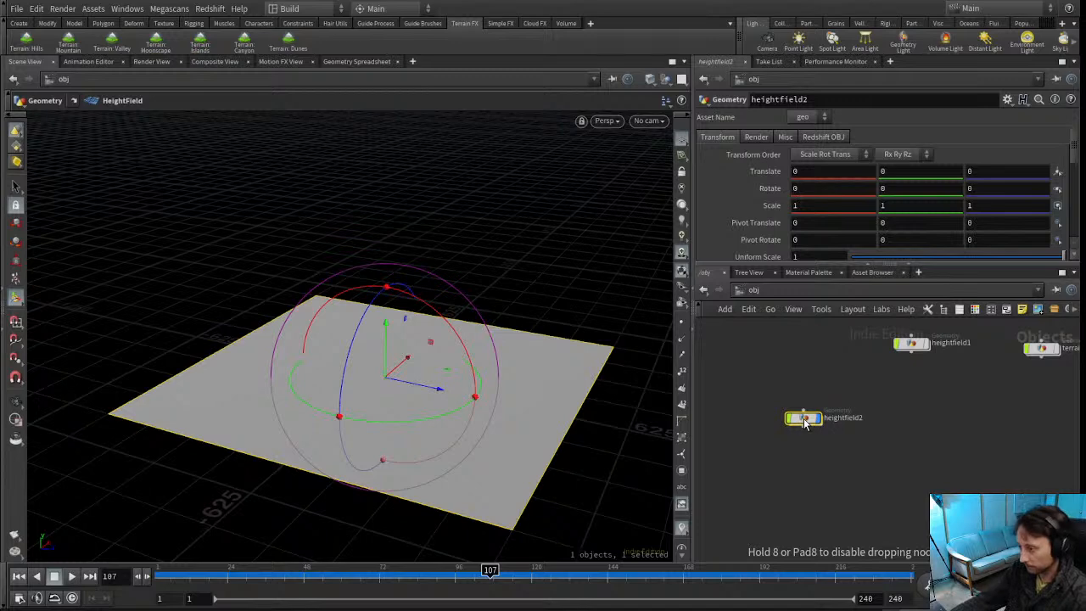
pyautogui.doubleClick(843, 417)
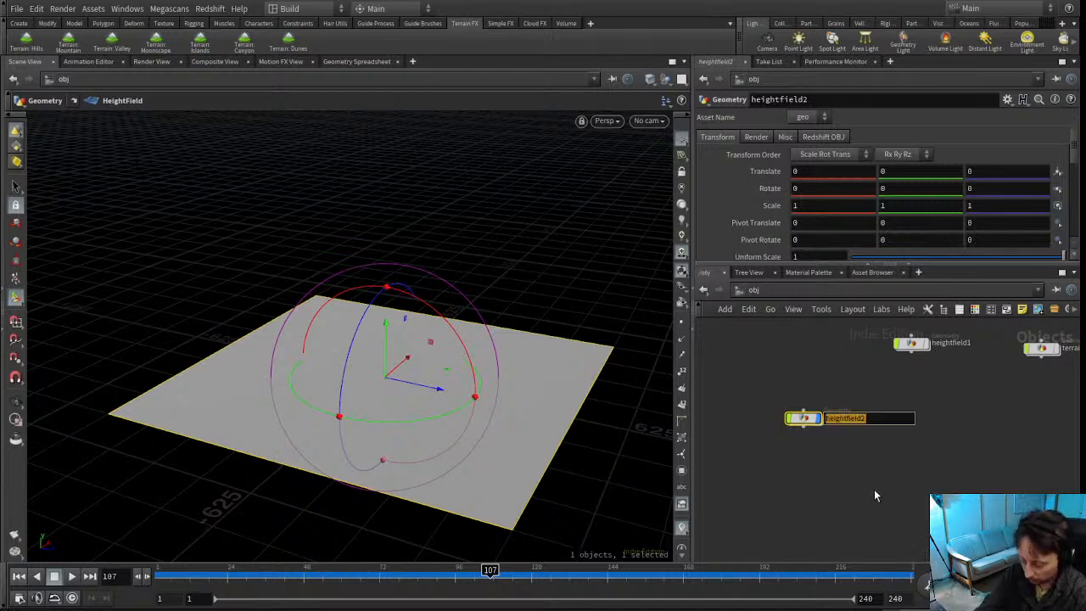
pyautogui.write('dunes')
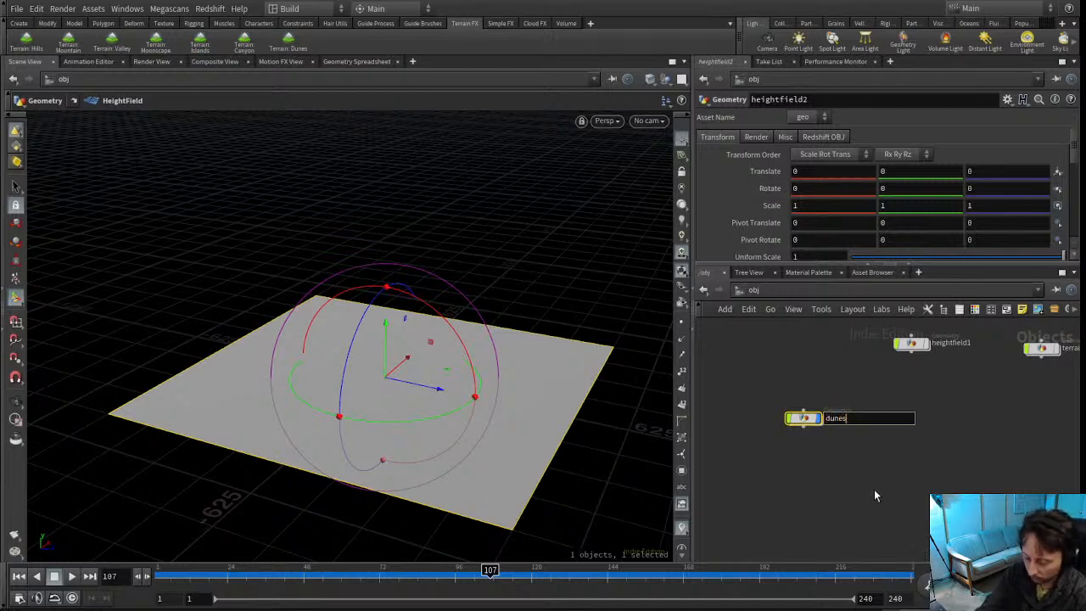
pyautogui.write('_bal')
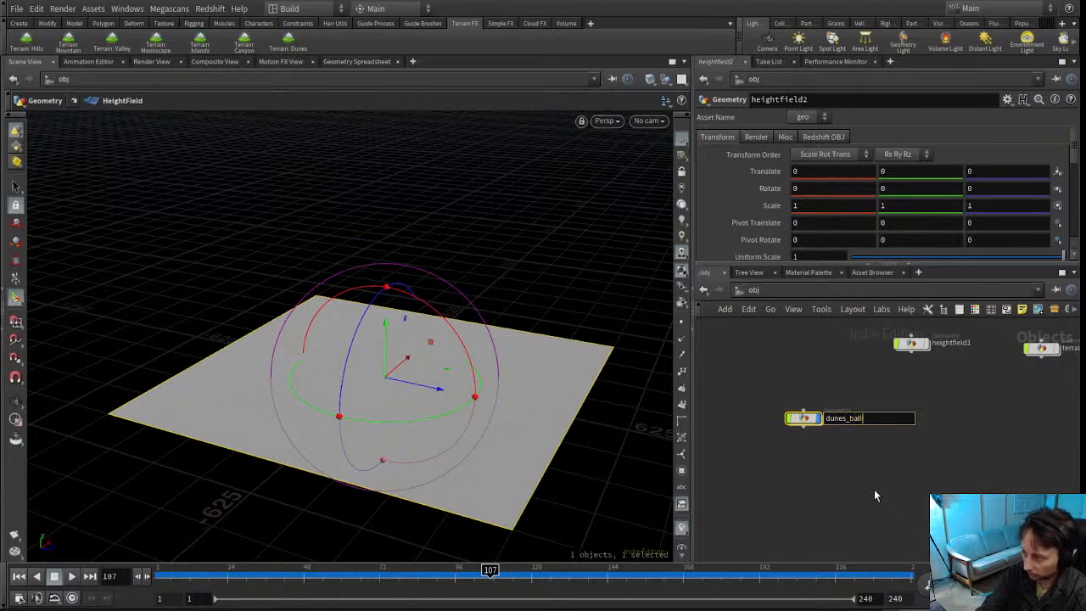
pyautogui.write('l')
pyautogui.press('Return')
# Enter the dunes_ball network and add a DuneSetup node below heightfield1
pyautogui.doubleClick(803, 417)
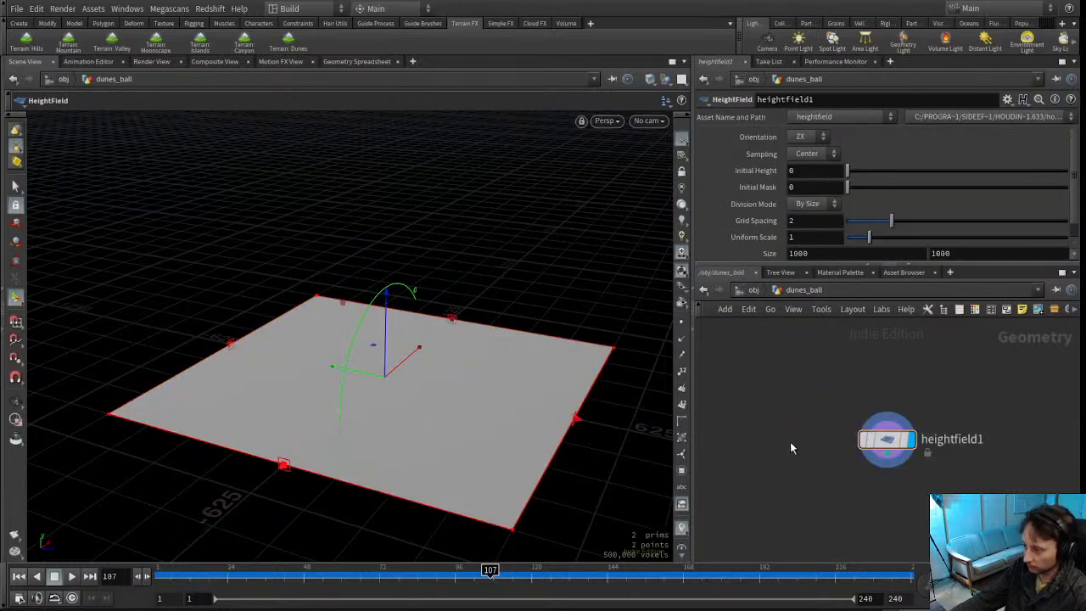
pyautogui.moveTo(782, 444); pyautogui.dragTo(821, 398, button='middle')
pyautogui.click(93, 8)
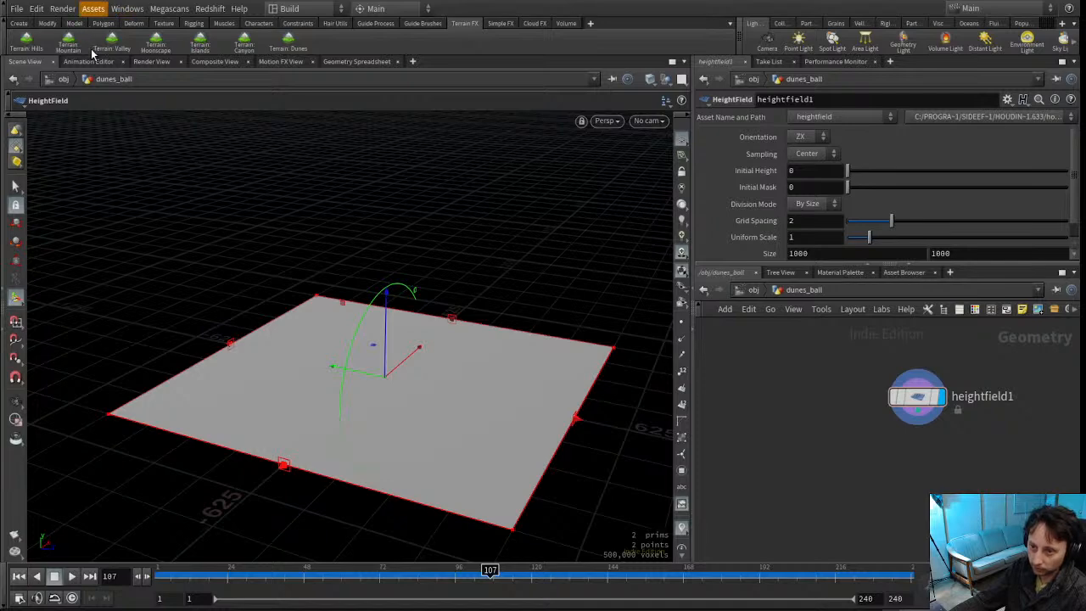
pyautogui.click(108, 109)
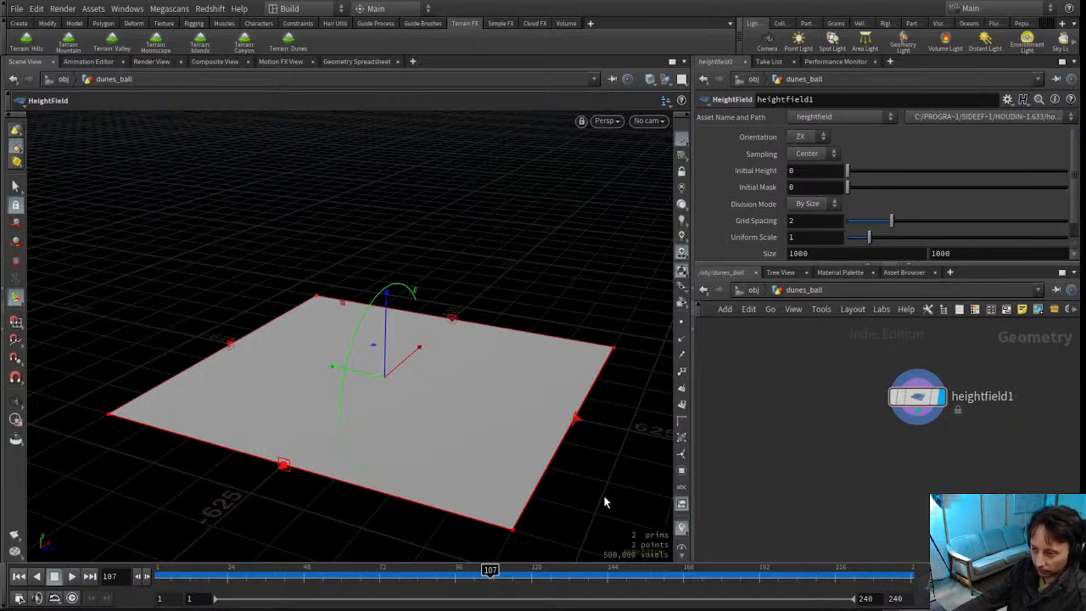
pyautogui.moveTo(845, 489); pyautogui.dragTo(834, 480, button='middle')
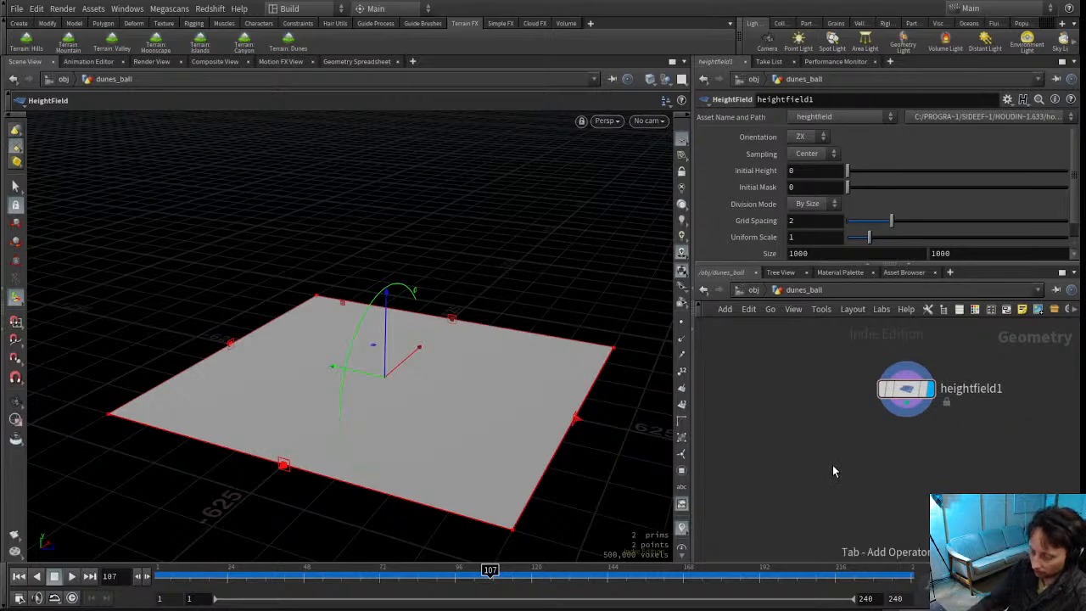
pyautogui.press('Return')
pyautogui.click(834, 471)
pyautogui.scroll(2, 834, 471)
pyautogui.moveTo(835, 470); pyautogui.dragTo(851, 472)
pyautogui.scroll(-3, 851, 441)
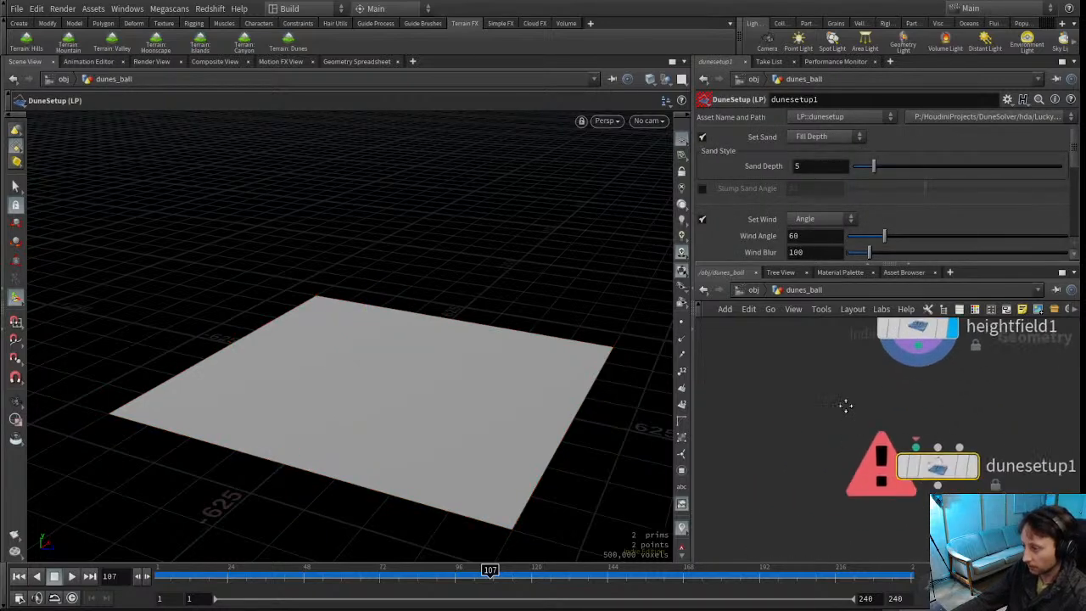
# Connect heightfield1 to dunesetup1's first input and display the setup node's sand-covered terrain
pyautogui.moveTo(890, 367); pyautogui.dragTo(894, 446)
pyautogui.moveTo(453, 442)
pyautogui.keyDown('alt'); pyautogui.mouseDown()
pyautogui.moveTo(441, 432)
pyautogui.moveTo(458, 456)
pyautogui.mouseUp(); pyautogui.keyUp('alt')
pyautogui.keyDown('alt'); pyautogui.moveTo(347, 430); pyautogui.dragTo(475, 364, button='middle'); pyautogui.keyUp('alt')
pyautogui.keyDown('alt'); pyautogui.moveTo(475, 365); pyautogui.dragTo(441, 382); pyautogui.keyUp('alt')
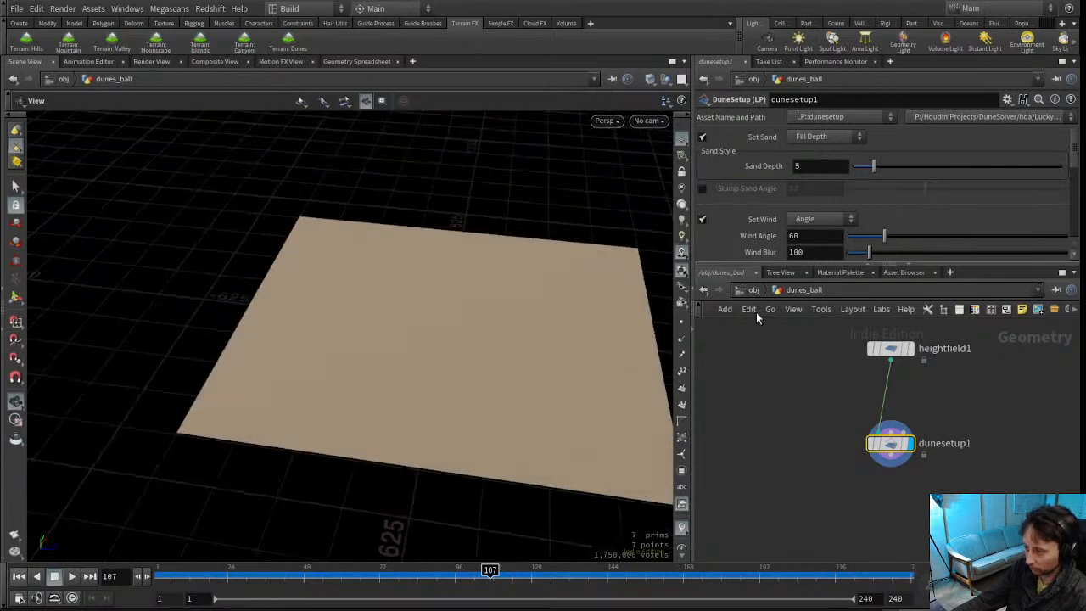
# Turn on Visualize Wind Trails in dunesetup1's parameters, enlarging the parameter area to review its sand and wind settings
pyautogui.moveTo(796, 264); pyautogui.dragTo(796, 330)
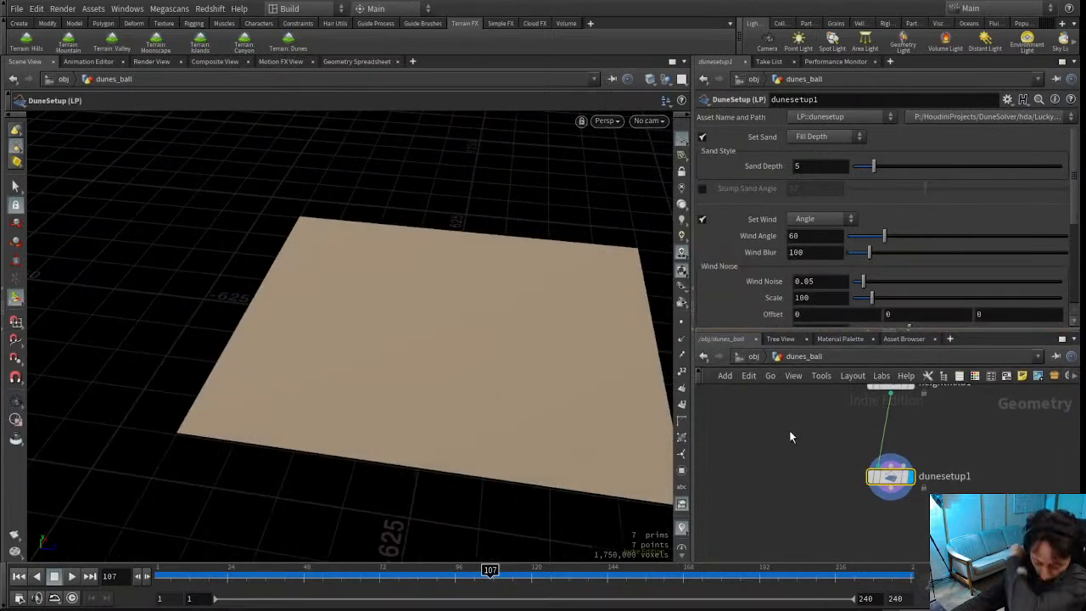
pyautogui.click(815, 139)
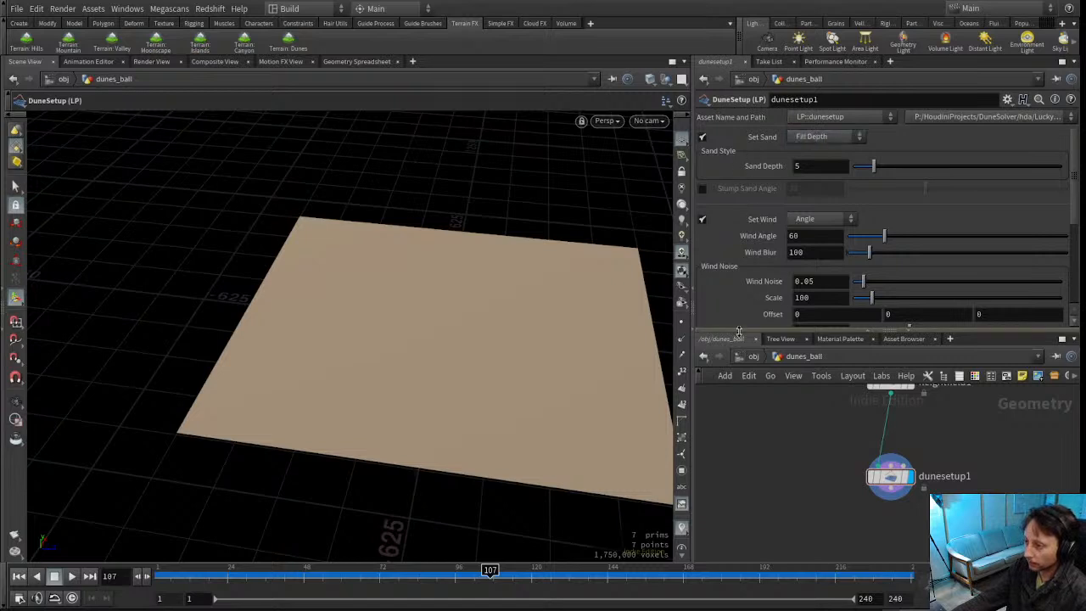
pyautogui.moveTo(739, 332); pyautogui.dragTo(738, 371)
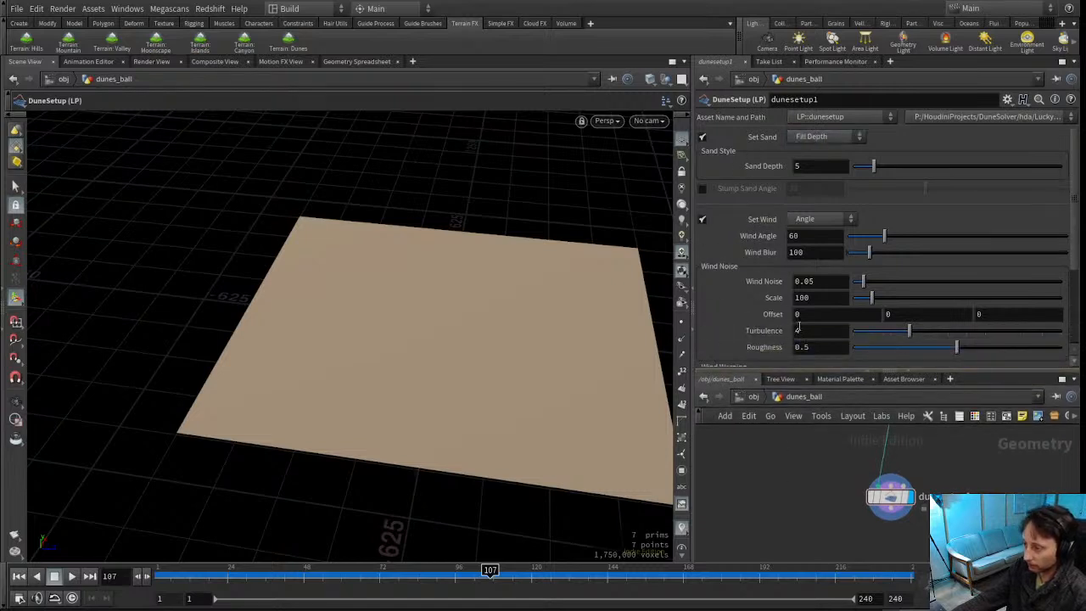
pyautogui.moveTo(1078, 240); pyautogui.dragTo(1073, 339)
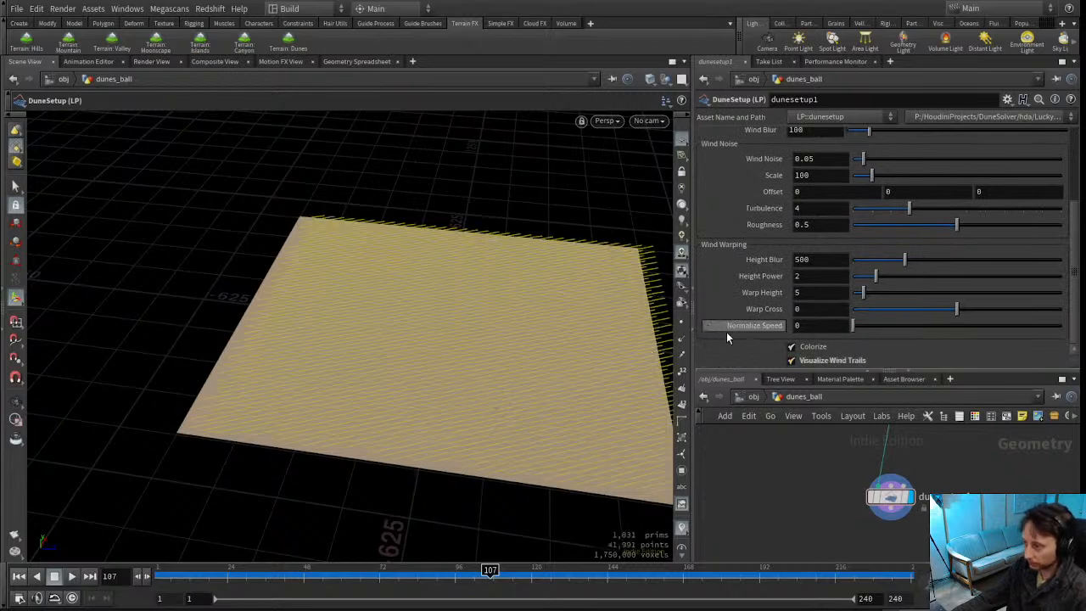
# Set dunesetup1's Wind Angle to 76 and its Wind Noise to 0.763 while viewing the wind trails
pyautogui.scroll(3, 736, 243)
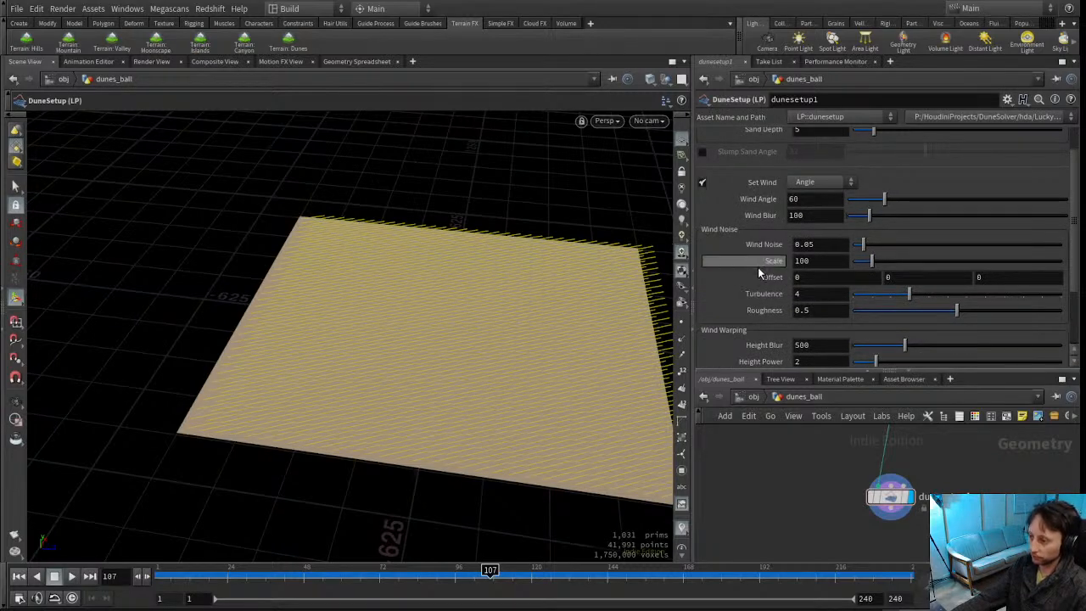
pyautogui.press('Escape')
pyautogui.moveTo(468, 322); pyautogui.dragTo(593, 301)
pyautogui.press('Return')
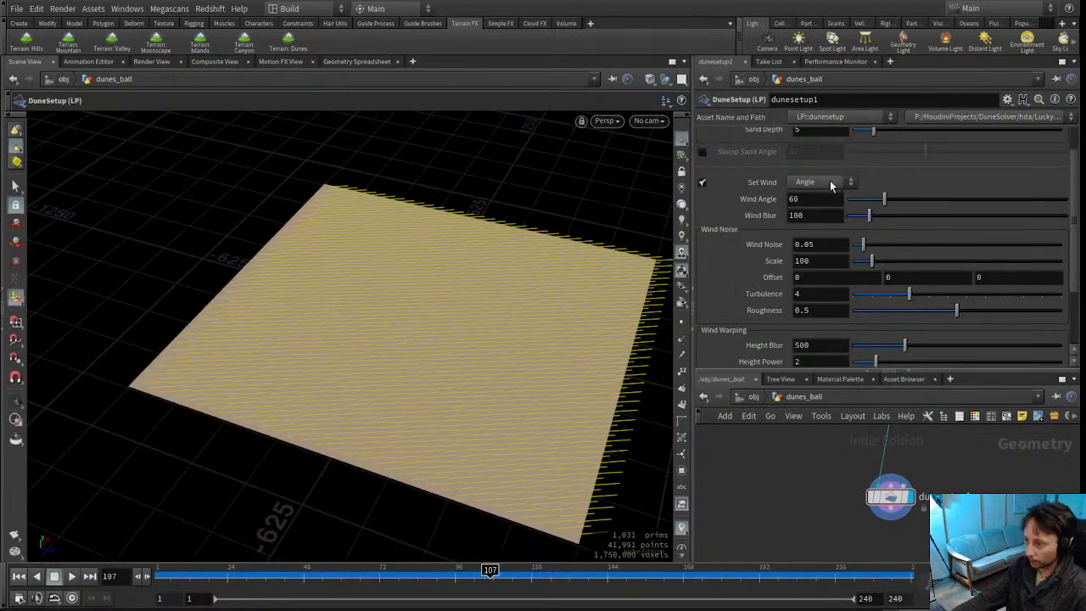
pyautogui.scroll(1, 755, 213)
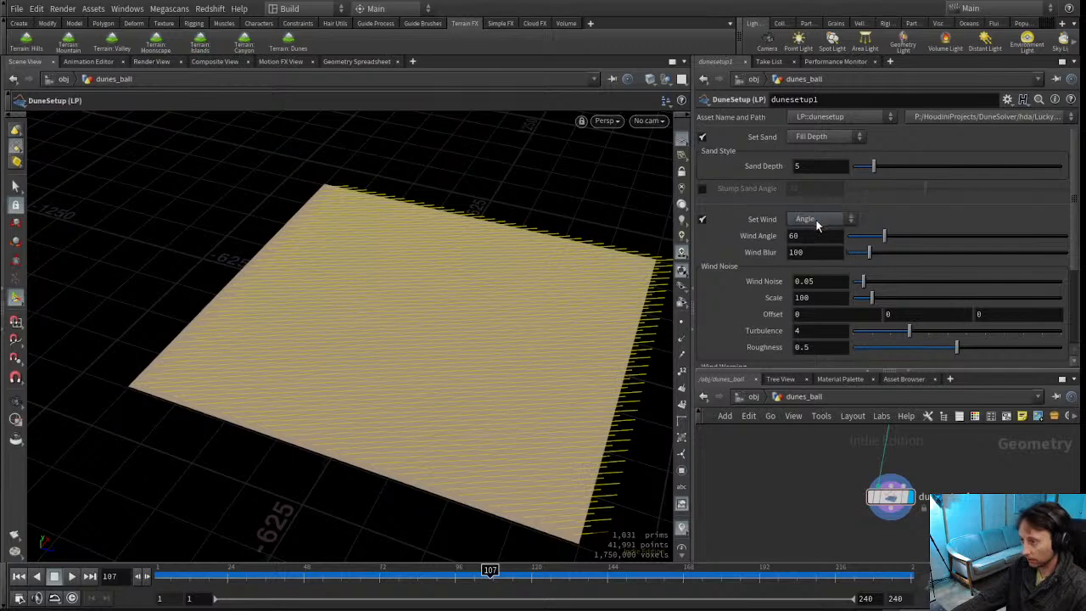
pyautogui.press('Escape')
pyautogui.moveTo(650, 314); pyautogui.dragTo(583, 291)
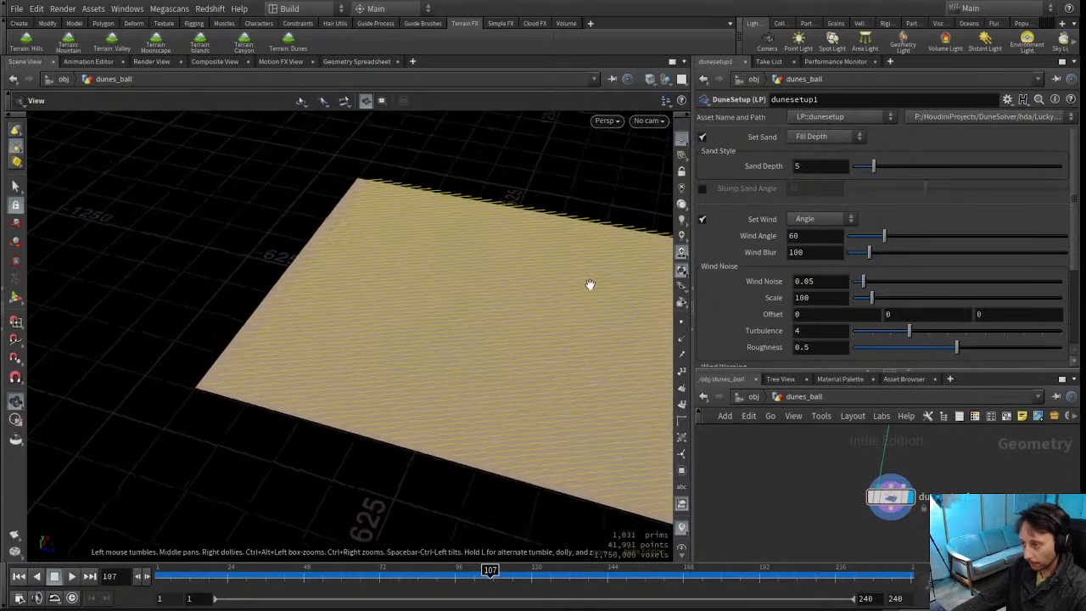
pyautogui.moveTo(885, 236)
pyautogui.mouseDown()
pyautogui.moveTo(912, 237)
pyautogui.moveTo(896, 237)
pyautogui.mouseUp()
pyautogui.keyDown('alt'); pyautogui.moveTo(541, 293); pyautogui.dragTo(331, 338); pyautogui.keyUp('alt')
pyautogui.moveTo(864, 282); pyautogui.dragTo(1012, 293)
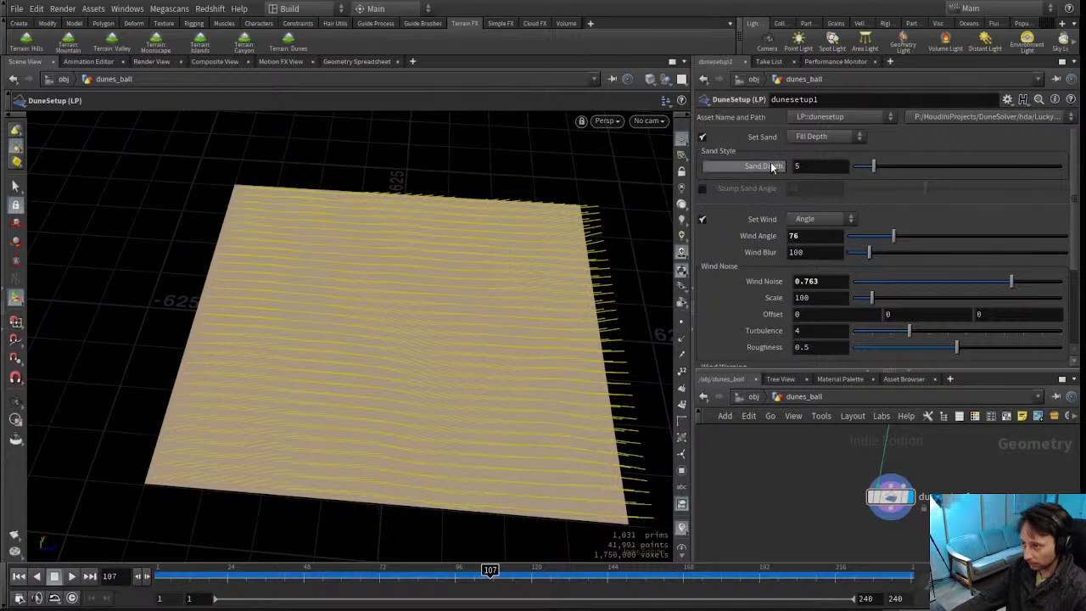
# Set dunesetup1's Sand Depth to 20 for the Fill Depth sand style
pyautogui.click(802, 167)
pyautogui.click(381, 376)
pyautogui.keyDown('alt'); pyautogui.moveTo(402, 413); pyautogui.dragTo(411, 343); pyautogui.keyUp('alt')
pyautogui.click(840, 166)
pyautogui.write('20')
pyautogui.press('Return')
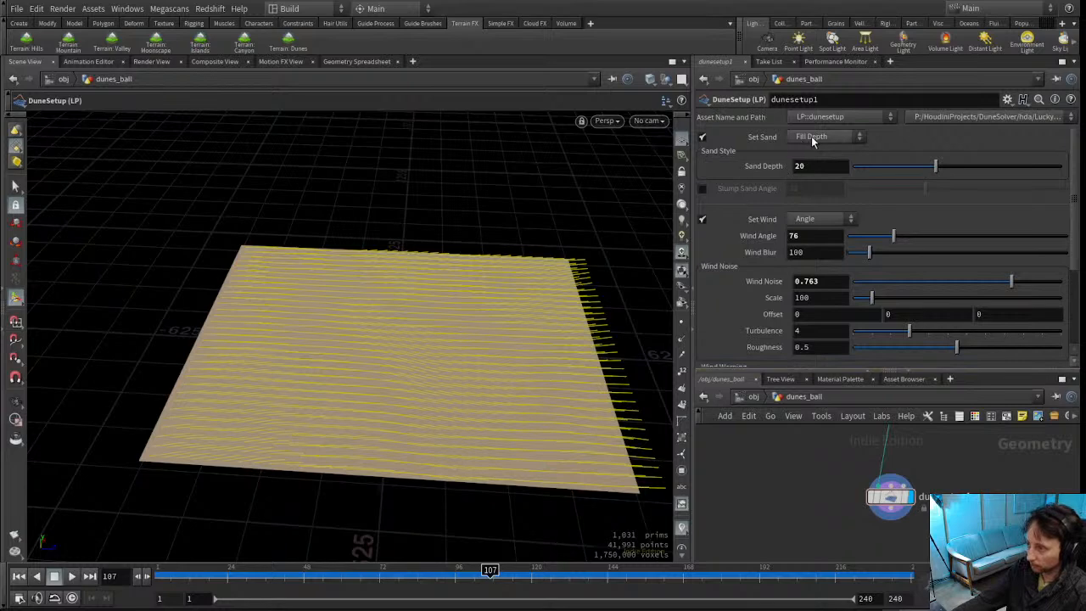
# Switch dunesetup1's sand style to Flat Bedrock and set the Bedrock Height to 25
pyautogui.click(815, 184)
pyautogui.moveTo(864, 166); pyautogui.dragTo(957, 166)
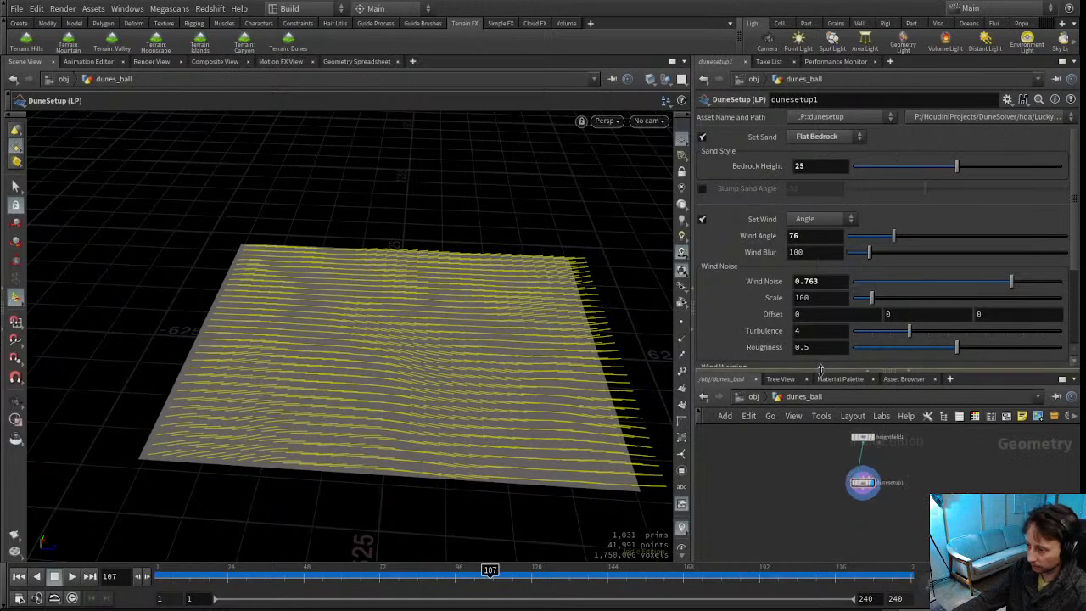
# Insert a HeightField Noise node between heightfield1 and dunesetup1, enlarging the network area to make room
pyautogui.moveTo(822, 371); pyautogui.dragTo(821, 266)
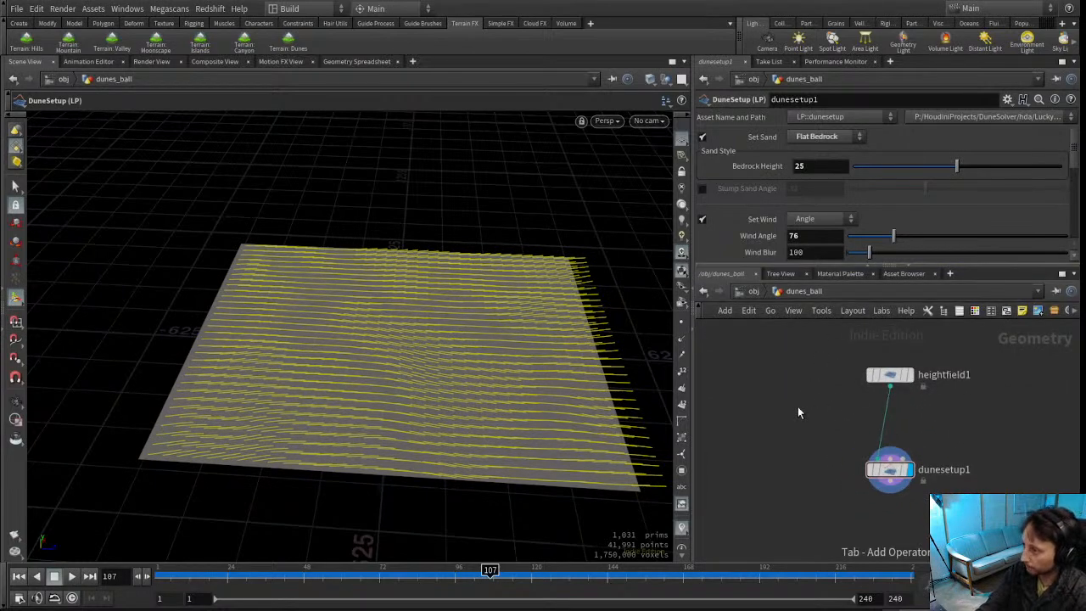
pyautogui.press('Return')
pyautogui.click(797, 408)
pyautogui.moveTo(797, 407); pyautogui.dragTo(890, 414)
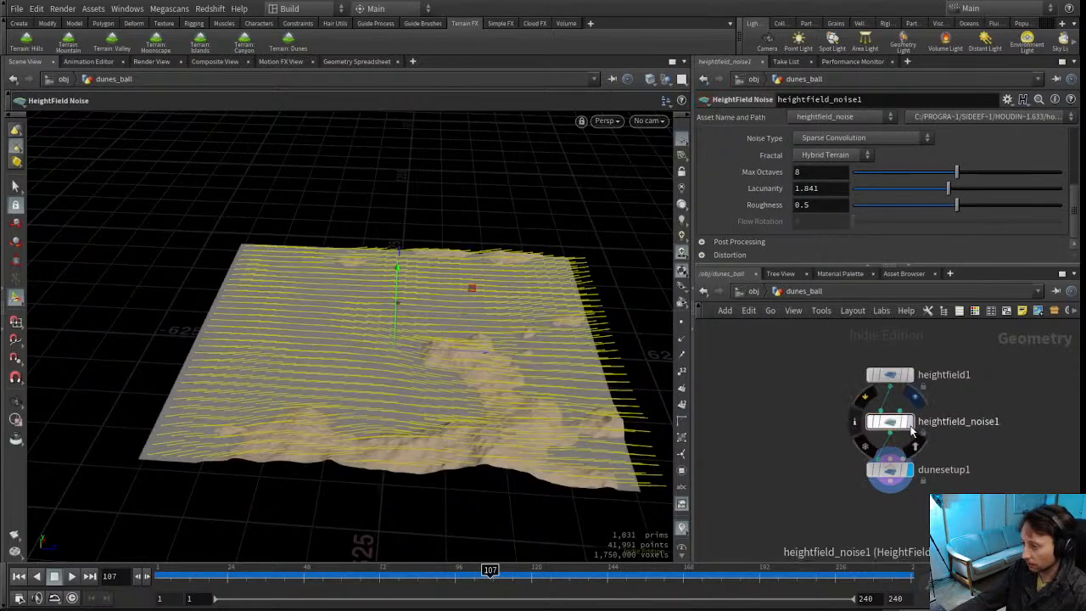
# Display heightfield_noise1's terrain and set the noise Amplitude to 222
pyautogui.click(911, 423)
pyautogui.press('space')
pyautogui.moveTo(323, 393); pyautogui.dragTo(346, 378)
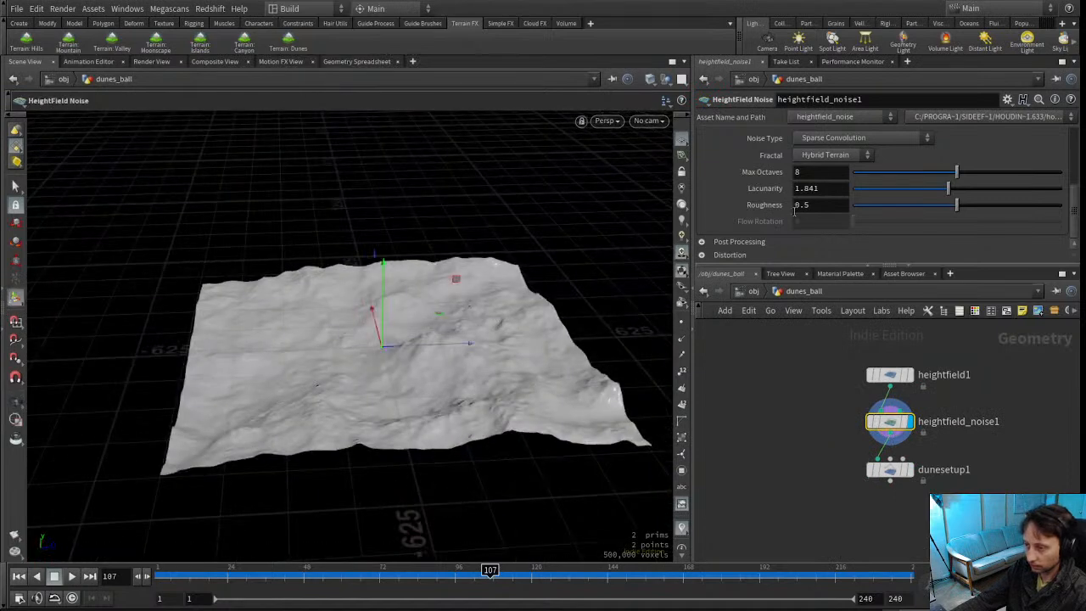
pyautogui.scroll(4, 816, 170)
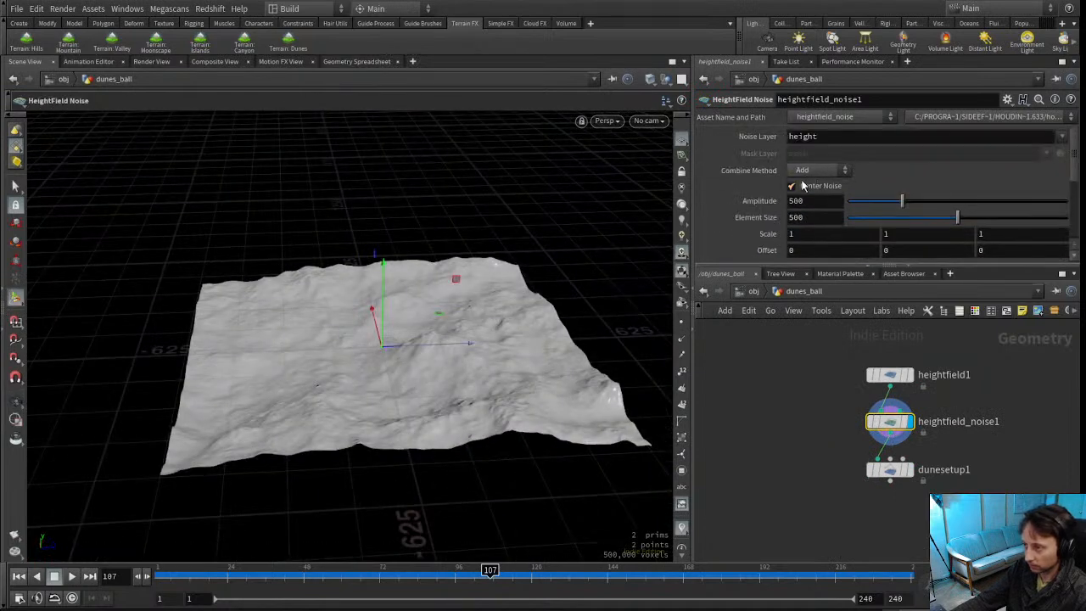
pyautogui.moveTo(901, 201); pyautogui.dragTo(872, 201)
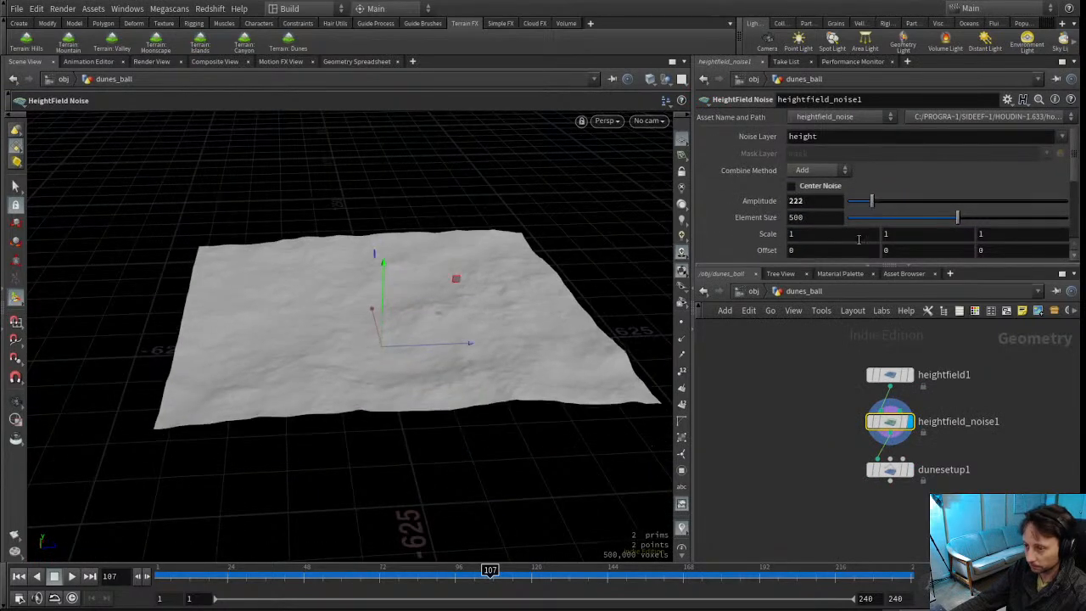
# Display dunesetup1, move it further below heightfield_noise1, and inspect the sand terrain from the side and above
pyautogui.click(908, 470)
pyautogui.moveTo(891, 470); pyautogui.dragTo(896, 494)
pyautogui.keyDown('alt'); pyautogui.moveTo(526, 306); pyautogui.dragTo(470, 287); pyautogui.keyUp('alt')
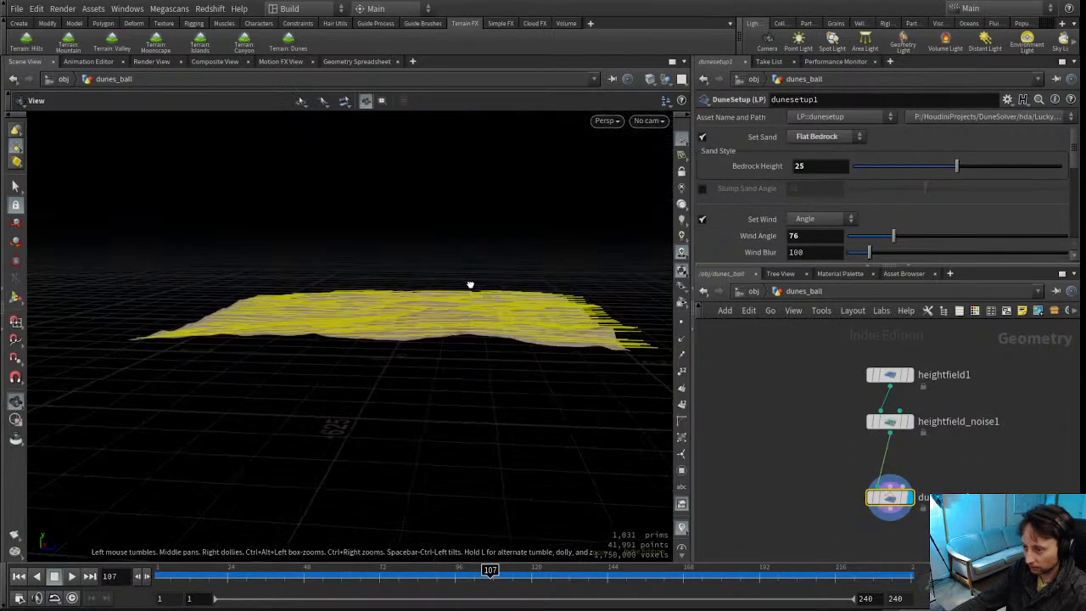
pyautogui.keyDown('alt'); pyautogui.moveTo(250, 341); pyautogui.dragTo(236, 414); pyautogui.keyUp('alt')
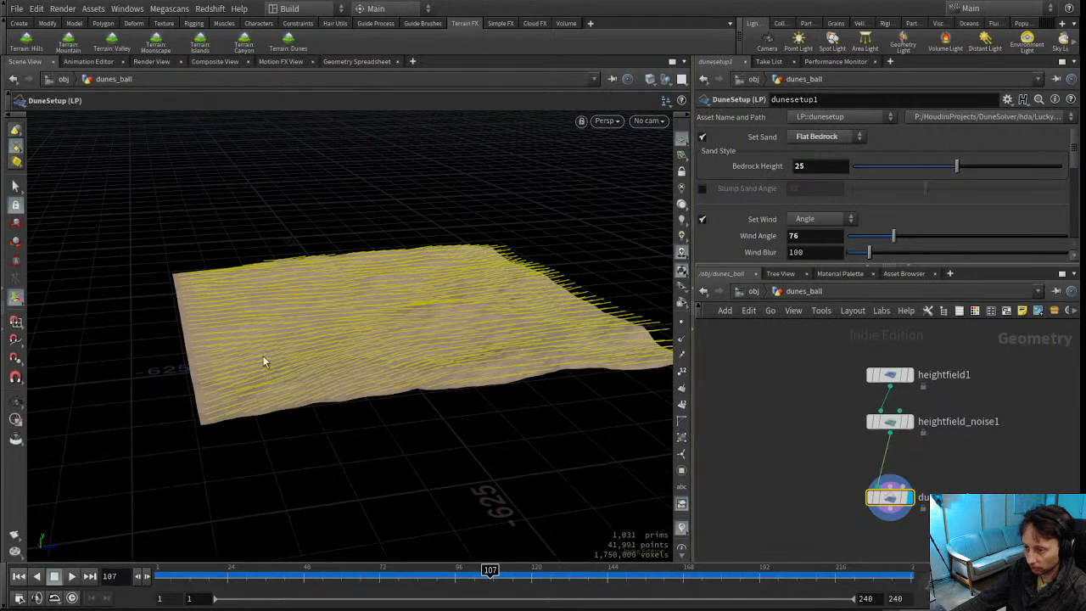
# Try raising dunesetup1's Bedrock Height to 61.8, then revert it to 3
pyautogui.moveTo(956, 167); pyautogui.dragTo(1063, 167)
pyautogui.moveTo(847, 159); pyautogui.dragTo(970, 156, button='middle')
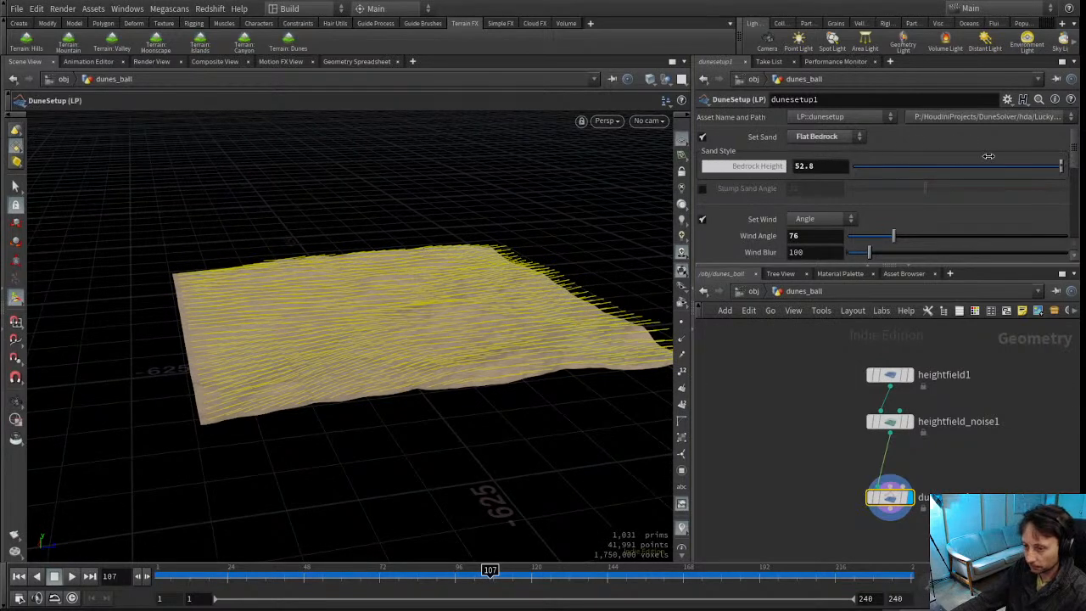
pyautogui.moveTo(734, 173); pyautogui.dragTo(726, 173, button='middle')
pyautogui.doubleClick(821, 166)
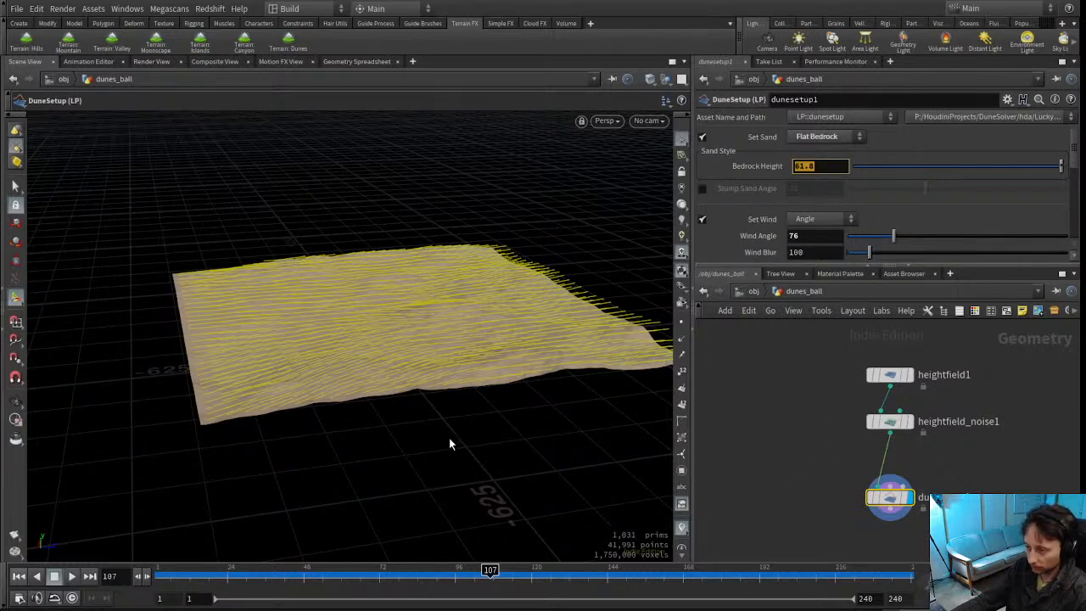
pyautogui.click(800, 486)
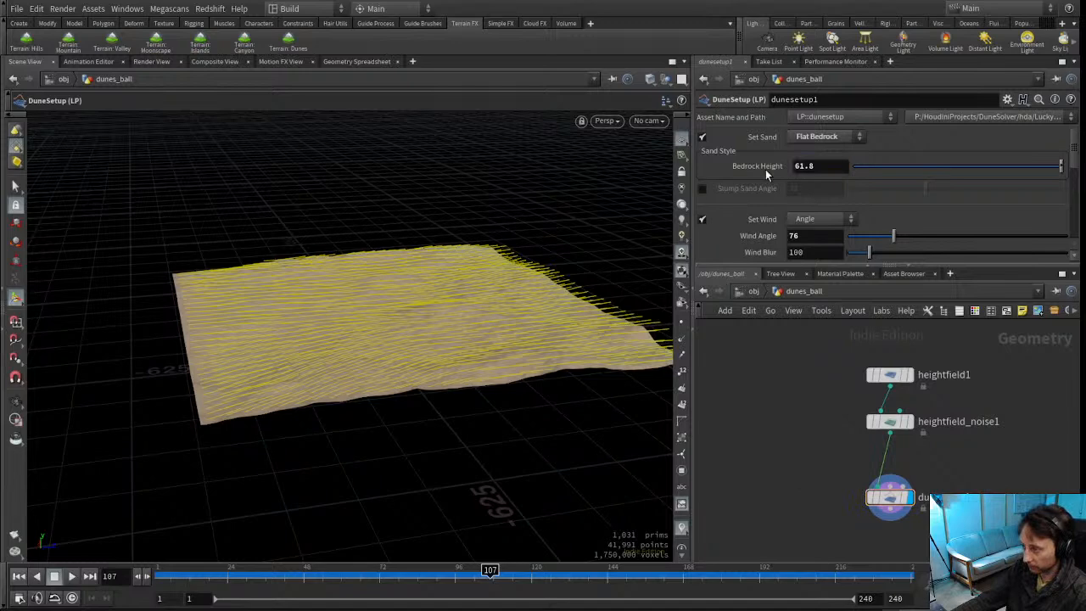
pyautogui.hotkey('ctrl', 'z')
# Compare heightfield_noise1's terrain with dunesetup1's flat-bedrock sand by displaying each node in turn
pyautogui.click(886, 422)
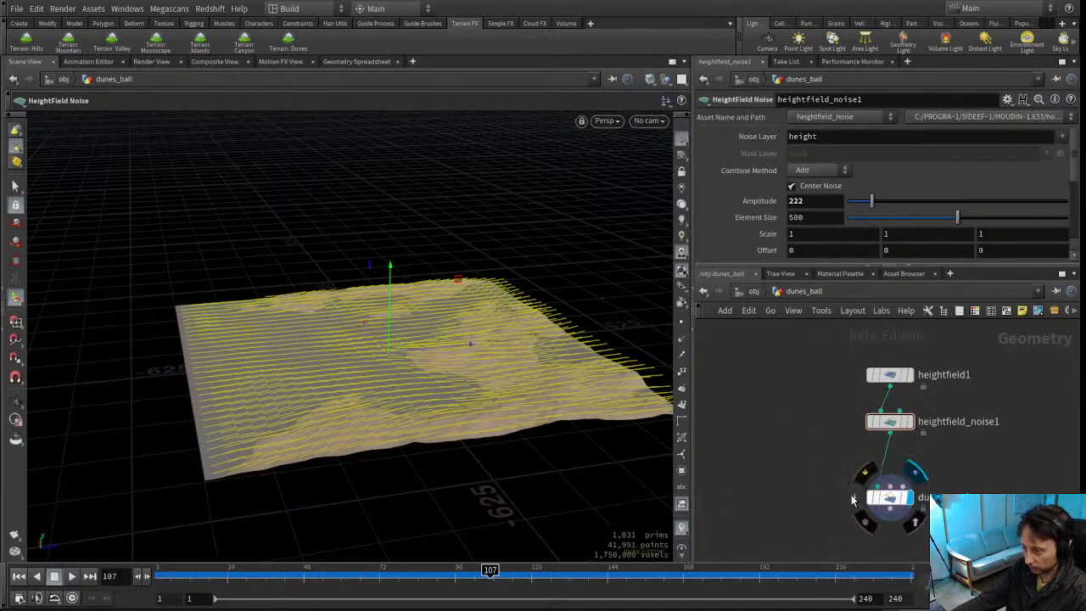
pyautogui.click(909, 421)
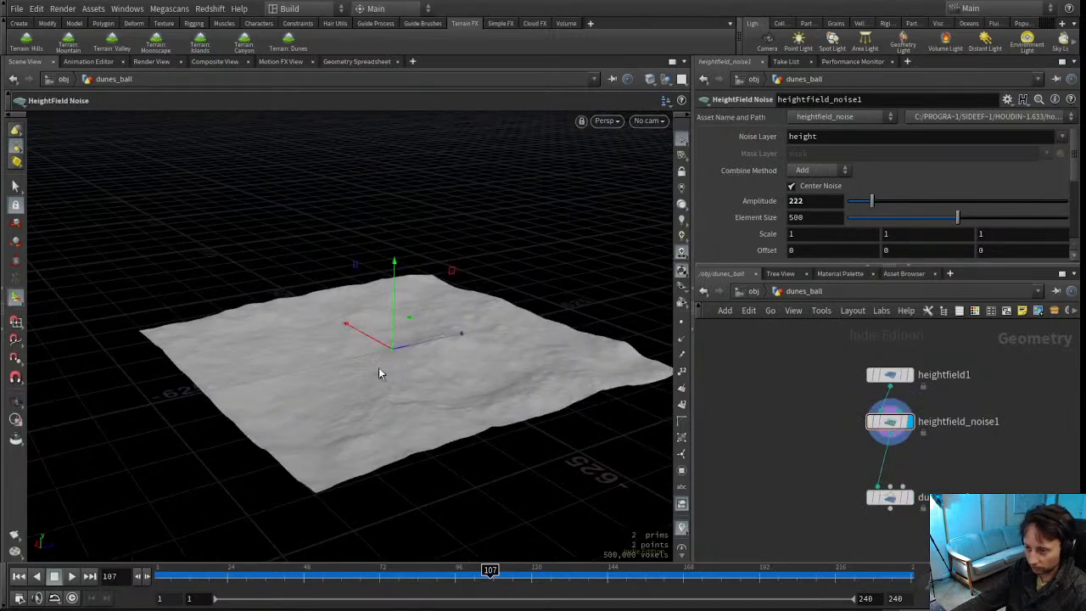
pyautogui.click(910, 498)
pyautogui.click(896, 501)
pyautogui.keyDown('alt'); pyautogui.moveTo(327, 383); pyautogui.dragTo(263, 441); pyautogui.keyUp('alt')
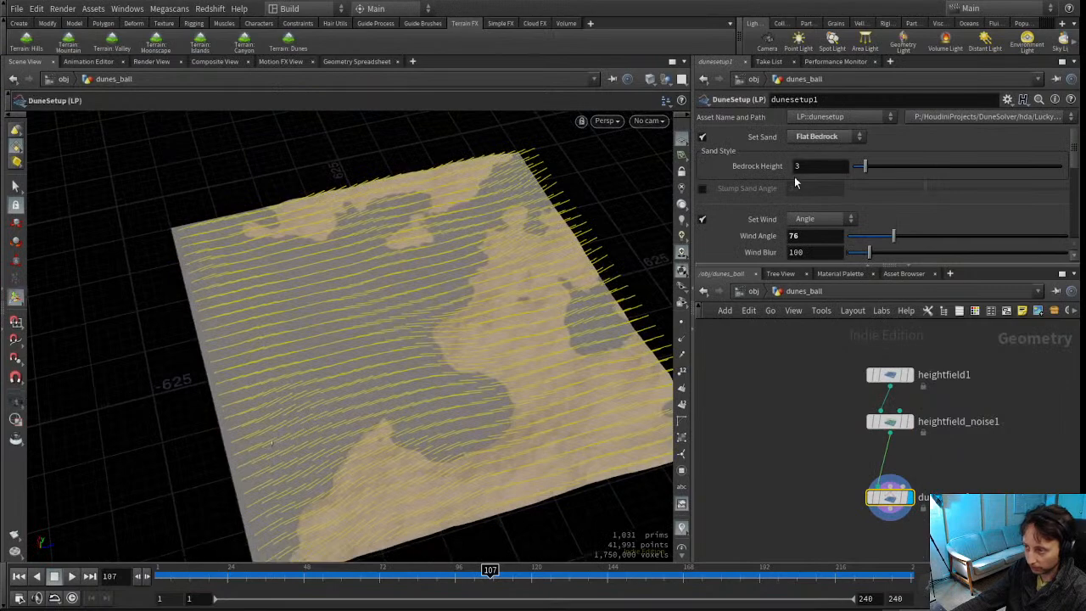
# Turn off Visualize Wind Trails in dunesetup1 and inspect the sand and bedrock distribution from several angles
pyautogui.scroll(-6, 777, 236)
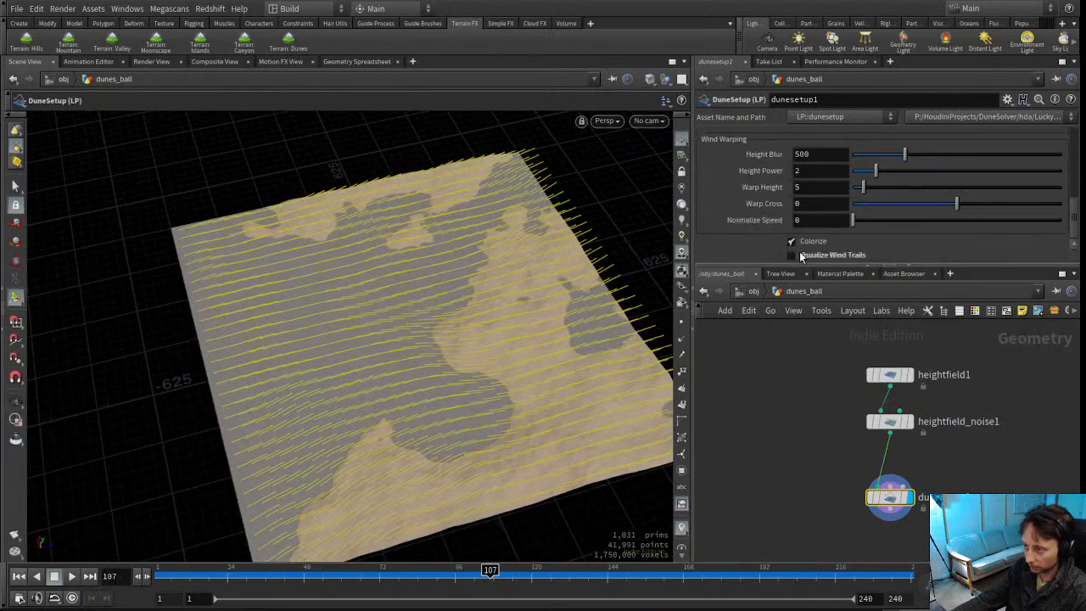
pyautogui.click(793, 255)
pyautogui.moveTo(420, 351); pyautogui.dragTo(575, 285)
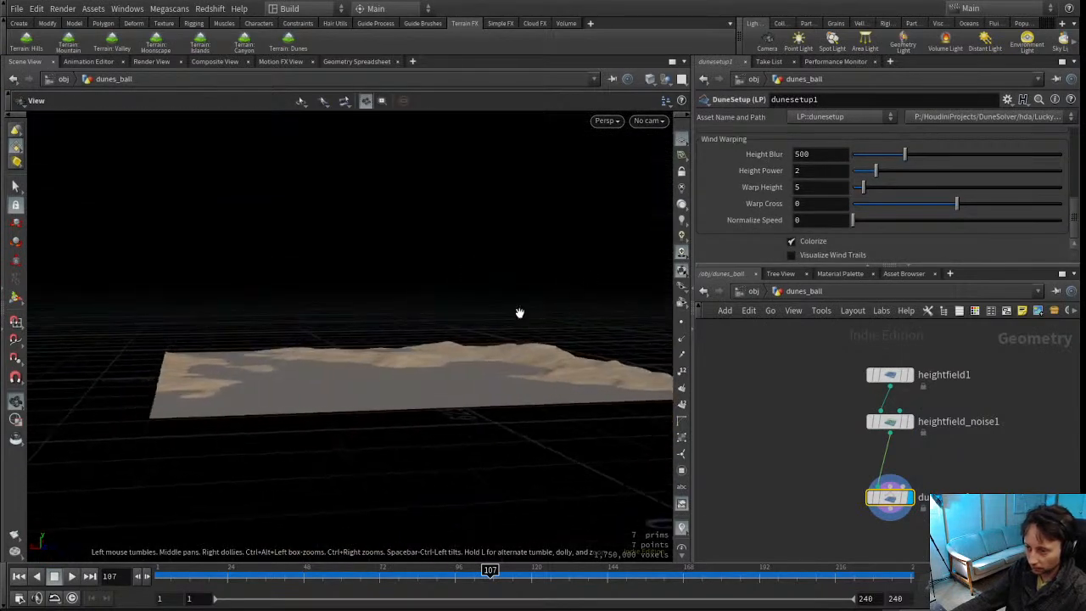
pyautogui.moveTo(575, 286); pyautogui.dragTo(434, 351, button='middle')
pyautogui.moveTo(378, 337); pyautogui.dragTo(365, 369)
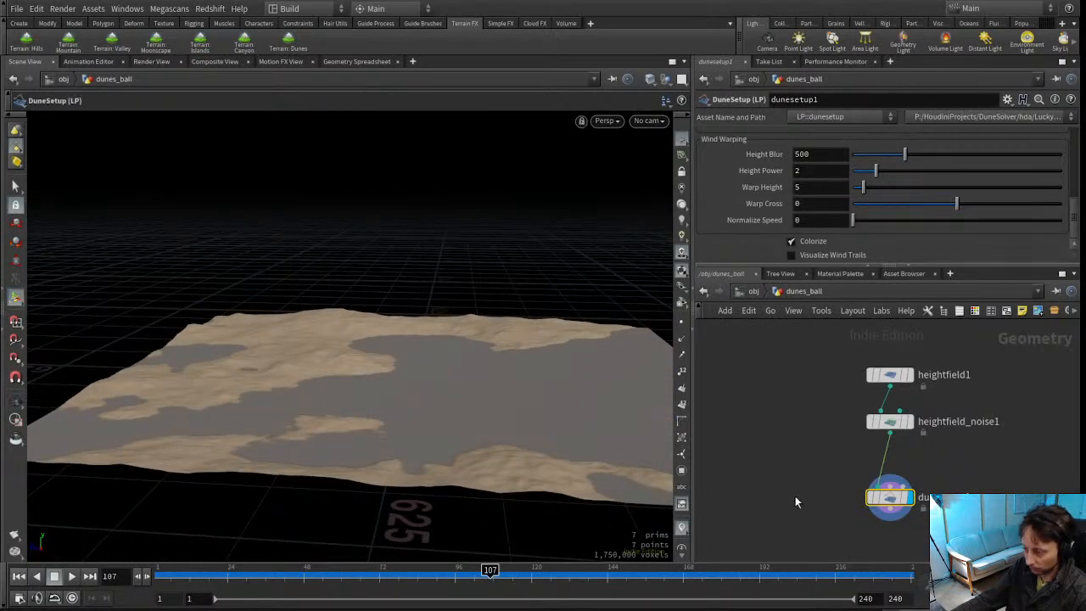
# Add a HeightField Isolate Layer node below dunesetup1, connect it to dunesetup1's output, and display it
pyautogui.moveTo(790, 490); pyautogui.dragTo(803, 448, button='middle')
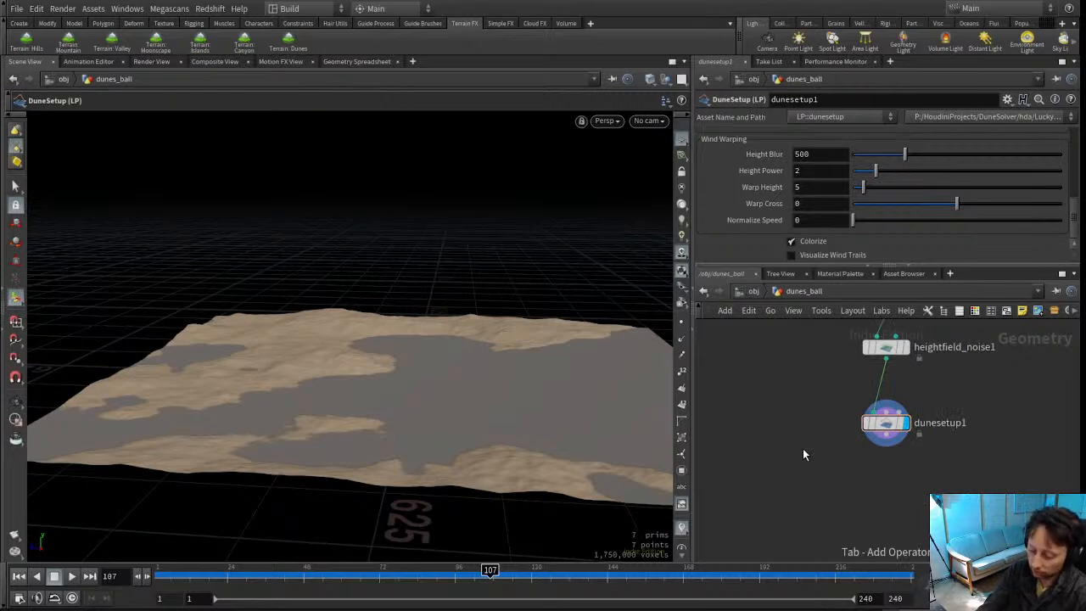
pyautogui.press('Return')
pyautogui.click(803, 449)
pyautogui.moveTo(803, 449); pyautogui.dragTo(774, 494)
pyautogui.moveTo(881, 434)
pyautogui.mouseDown()
pyautogui.moveTo(881, 408)
pyautogui.moveTo(777, 473)
pyautogui.moveTo(800, 501)
pyautogui.moveTo(766, 451)
pyautogui.mouseUp()
pyautogui.click(796, 494)
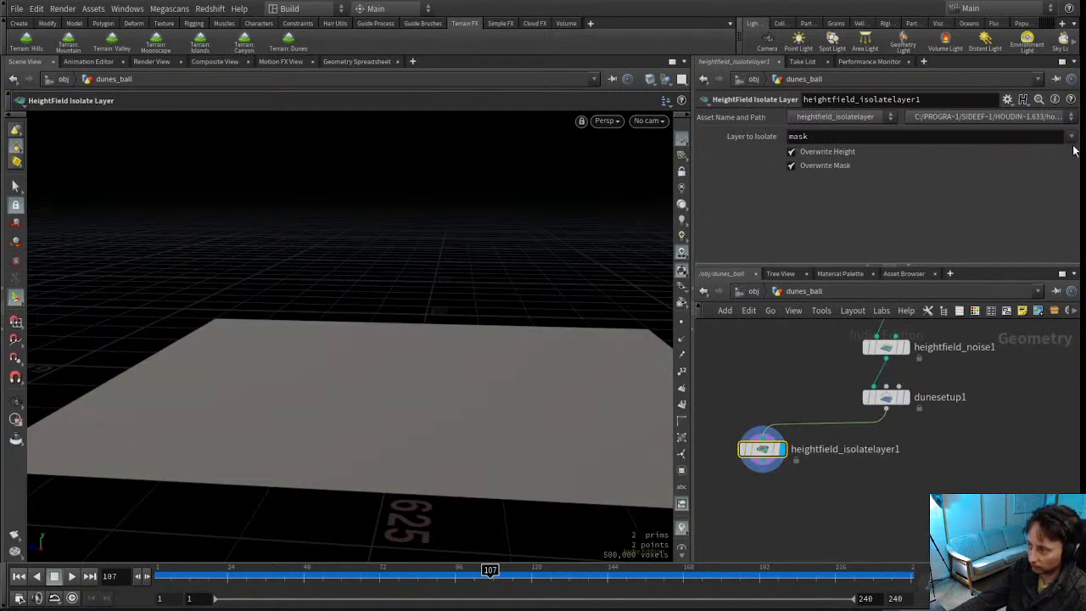
# Isolate the bedrock layer in heightfield_isolatelayer1 with Overwrite Mask off and inspect its surface
pyautogui.click(1049, 161)
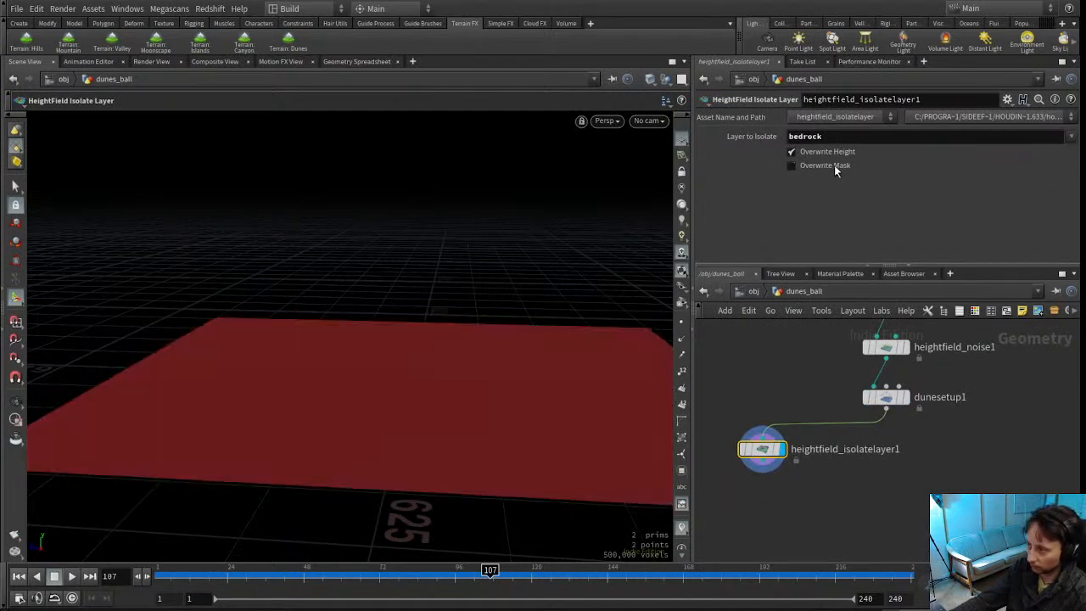
pyautogui.click(837, 166)
pyautogui.keyDown('alt'); pyautogui.moveTo(541, 280); pyautogui.dragTo(363, 321); pyautogui.keyUp('alt')
# Display dunesetup1 again and change its sand style to Height Masked
pyautogui.moveTo(824, 373); pyautogui.dragTo(807, 437, button='middle')
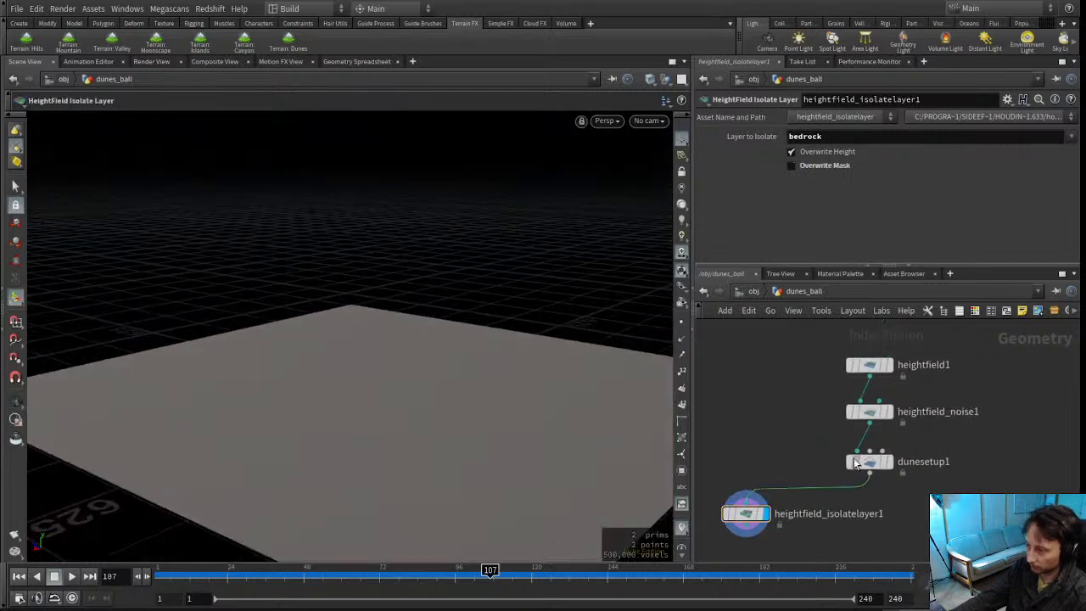
pyautogui.click(869, 462)
pyautogui.click(889, 462)
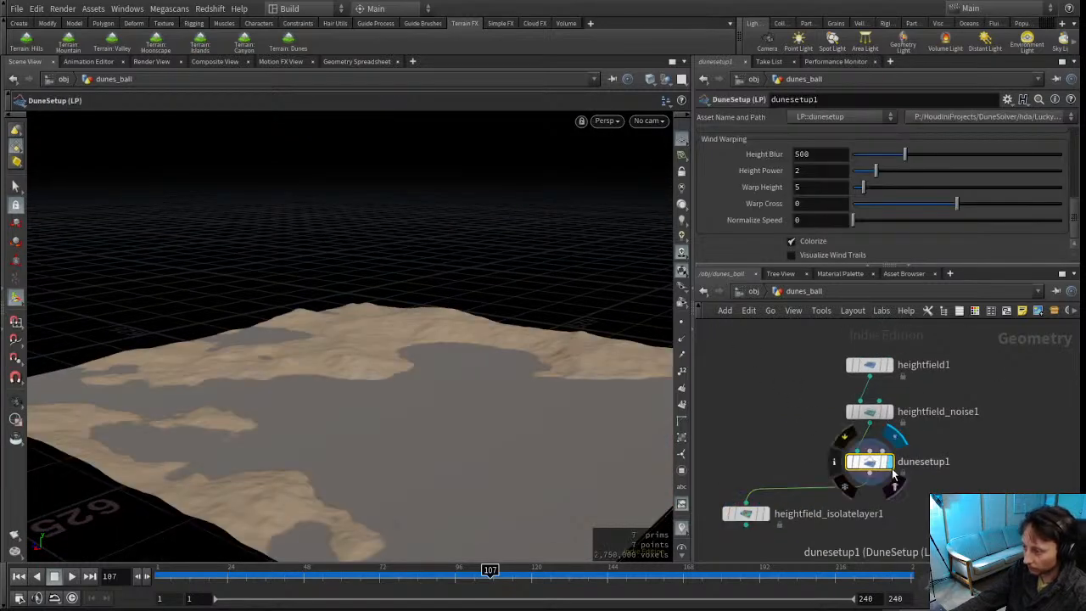
pyautogui.keyDown('alt'); pyautogui.moveTo(241, 338); pyautogui.dragTo(345, 385); pyautogui.keyUp('alt')
pyautogui.press('Return')
pyautogui.scroll(8, 814, 178)
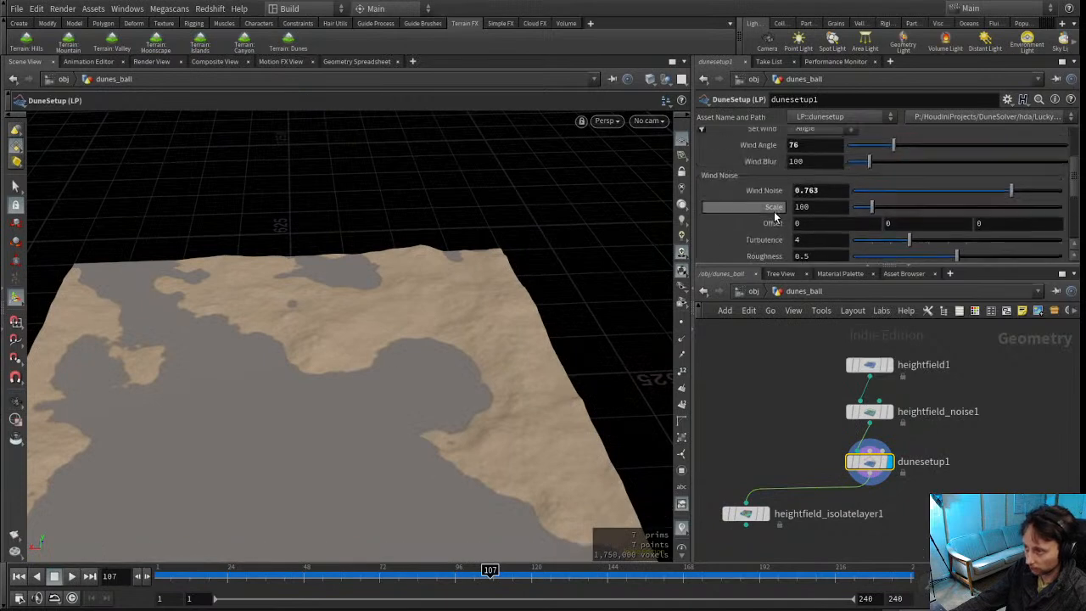
pyautogui.scroll(4, 810, 146)
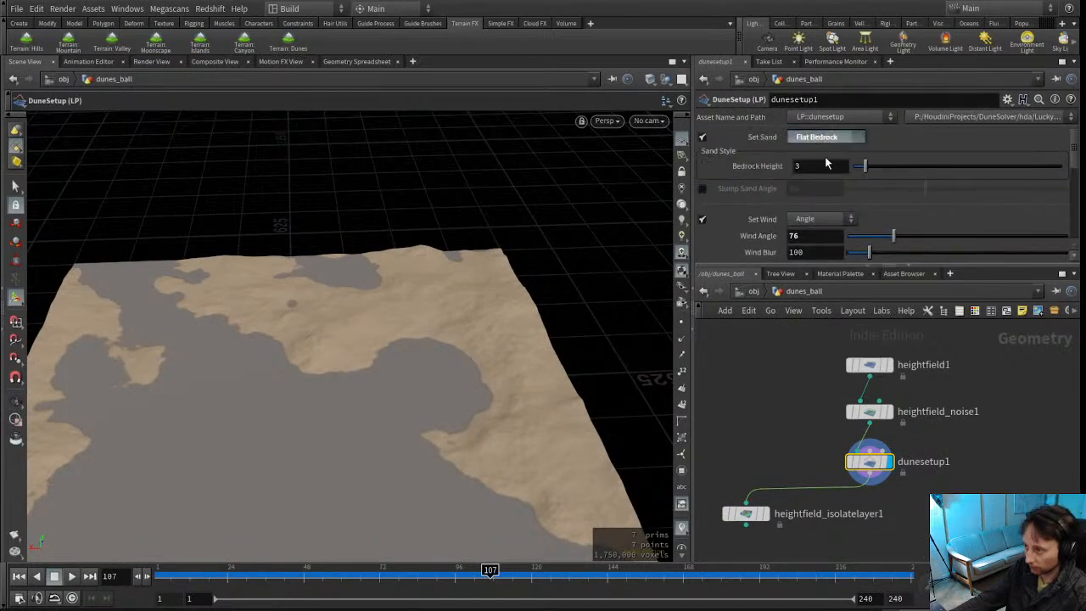
pyautogui.click(825, 168)
# Set the height-masked Sand Depth to 2 and adjust the Min Height while inspecting the terrain
pyautogui.keyDown('alt'); pyautogui.moveTo(293, 370); pyautogui.dragTo(581, 280); pyautogui.keyUp('alt')
pyautogui.moveTo(350, 277); pyautogui.dragTo(396, 344)
pyautogui.moveTo(427, 291); pyautogui.dragTo(384, 305)
pyautogui.moveTo(385, 305); pyautogui.dragTo(408, 322, button='middle')
pyautogui.moveTo(407, 322); pyautogui.dragTo(408, 299)
pyautogui.moveTo(920, 169); pyautogui.dragTo(861, 169)
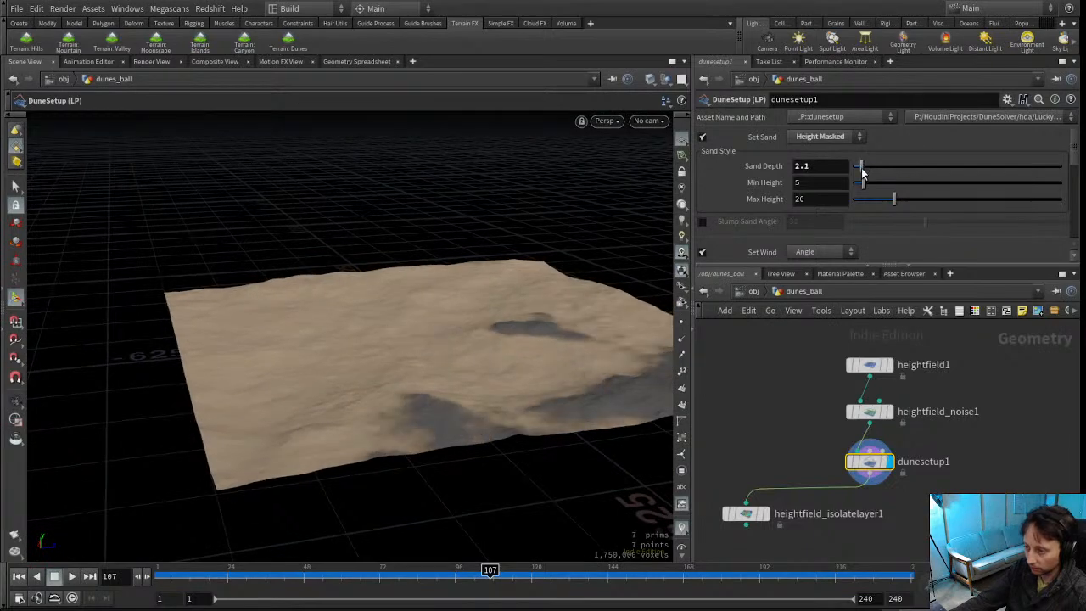
pyautogui.moveTo(437, 320); pyautogui.dragTo(421, 340)
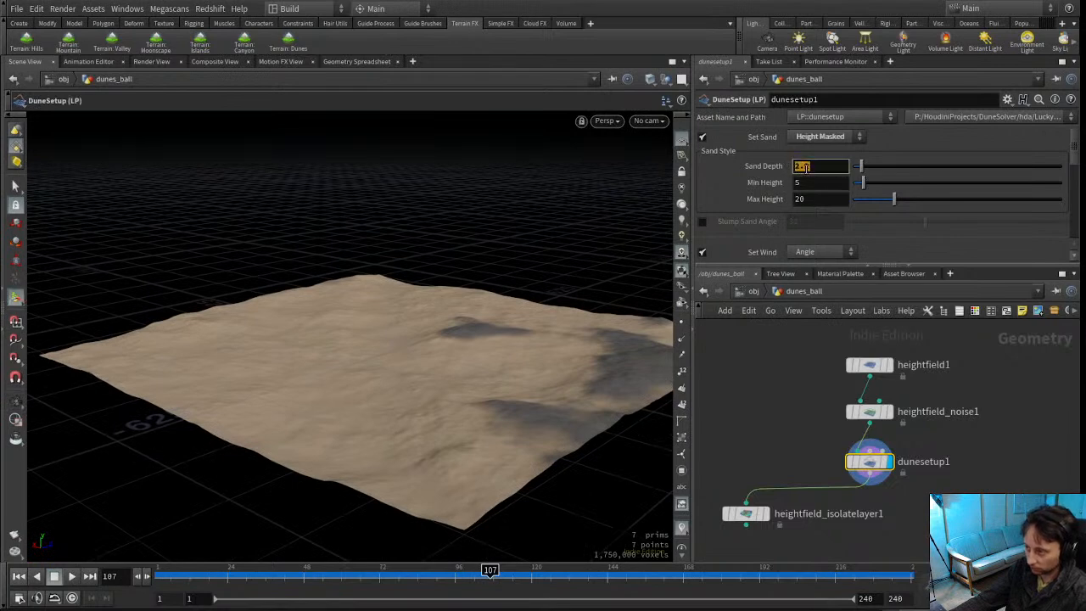
pyautogui.press('Tab')
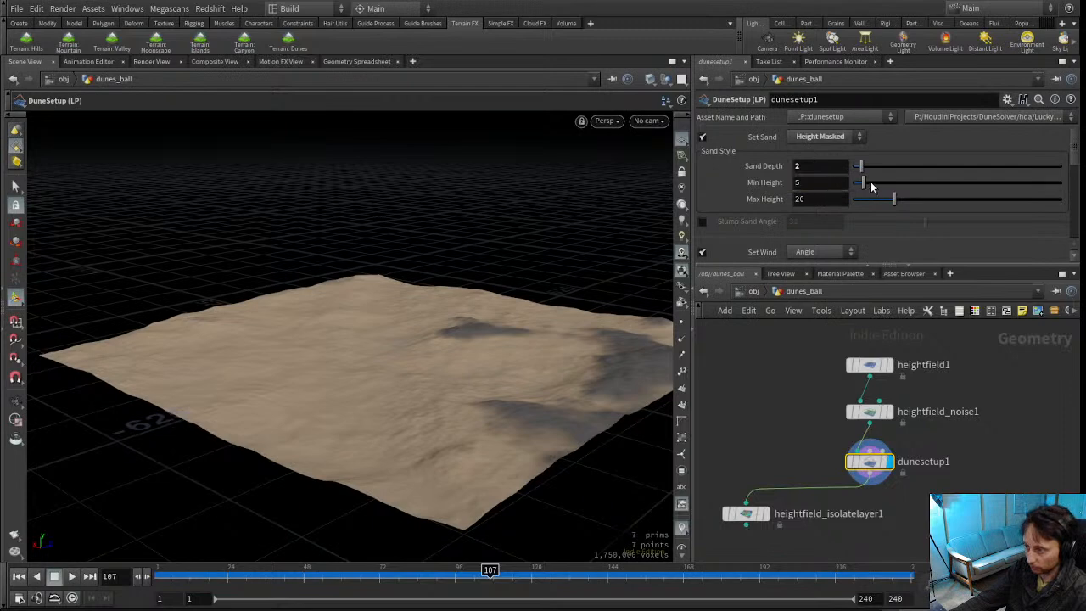
pyautogui.moveTo(878, 185); pyautogui.dragTo(869, 186)
# Compare the isolated bedrock, the original noise terrain and dunesetup1's sand by displaying each node in turn
pyautogui.moveTo(791, 424); pyautogui.dragTo(856, 394, button='middle')
pyautogui.click(834, 482)
pyautogui.click(821, 484)
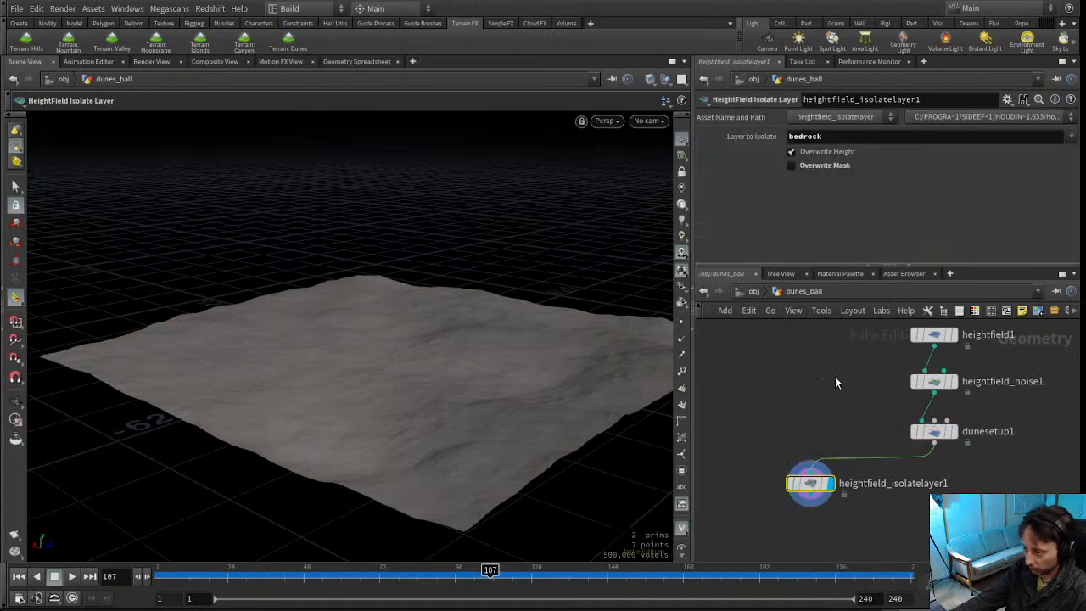
pyautogui.moveTo(837, 380); pyautogui.dragTo(810, 413, button='middle')
pyautogui.click(927, 415)
pyautogui.click(927, 464)
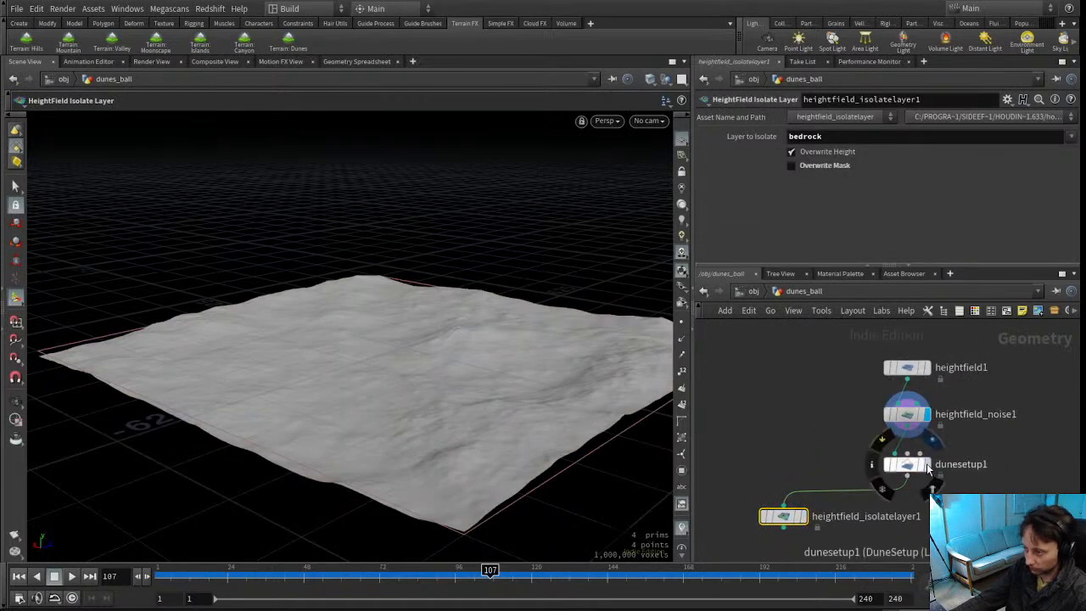
# Display dunesetup1, change its sand style to Fill Depth and set the Sand Depth to 30
pyautogui.click(906, 464)
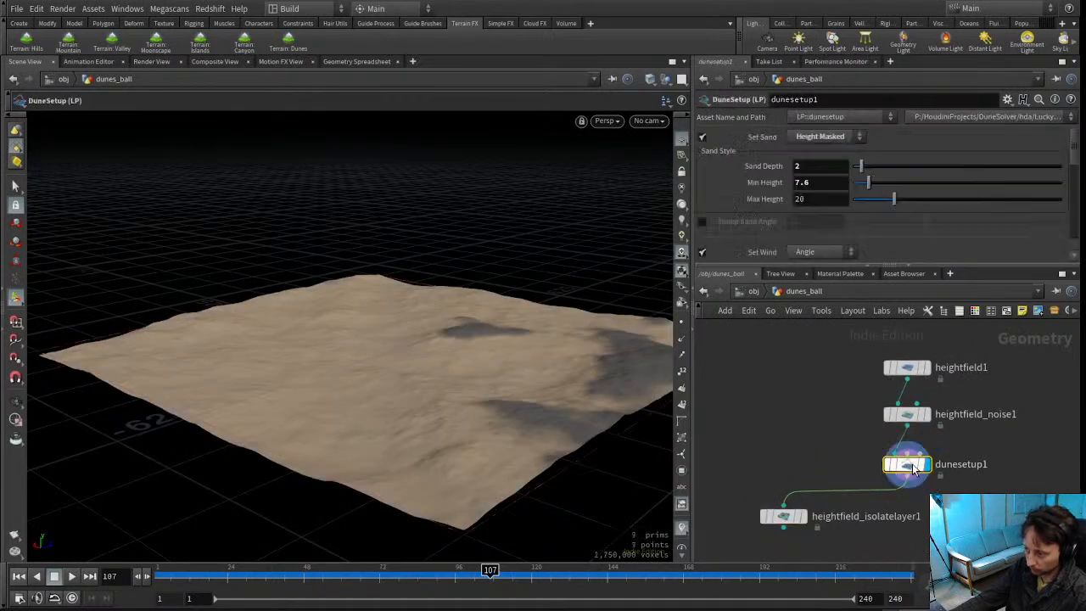
pyautogui.click(818, 137)
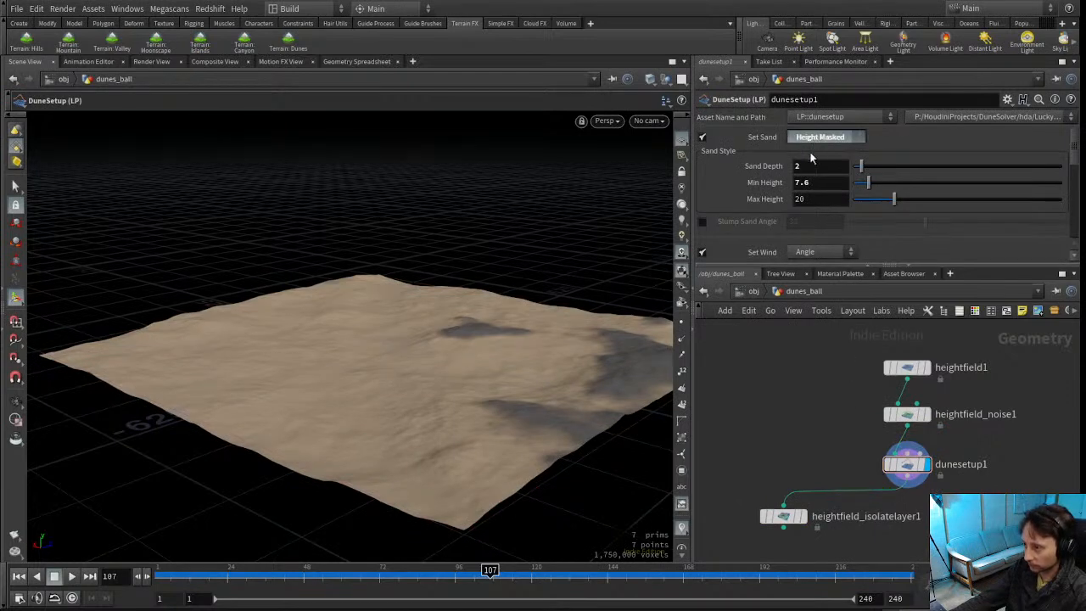
pyautogui.click(810, 158)
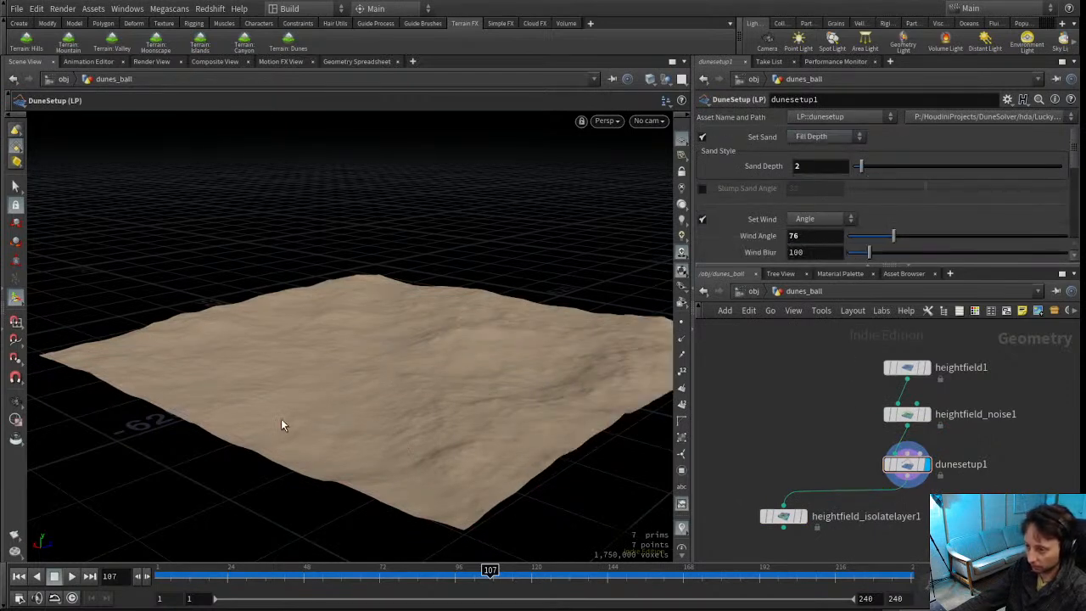
pyautogui.click(823, 165)
pyautogui.write('30')
pyautogui.press('Return')
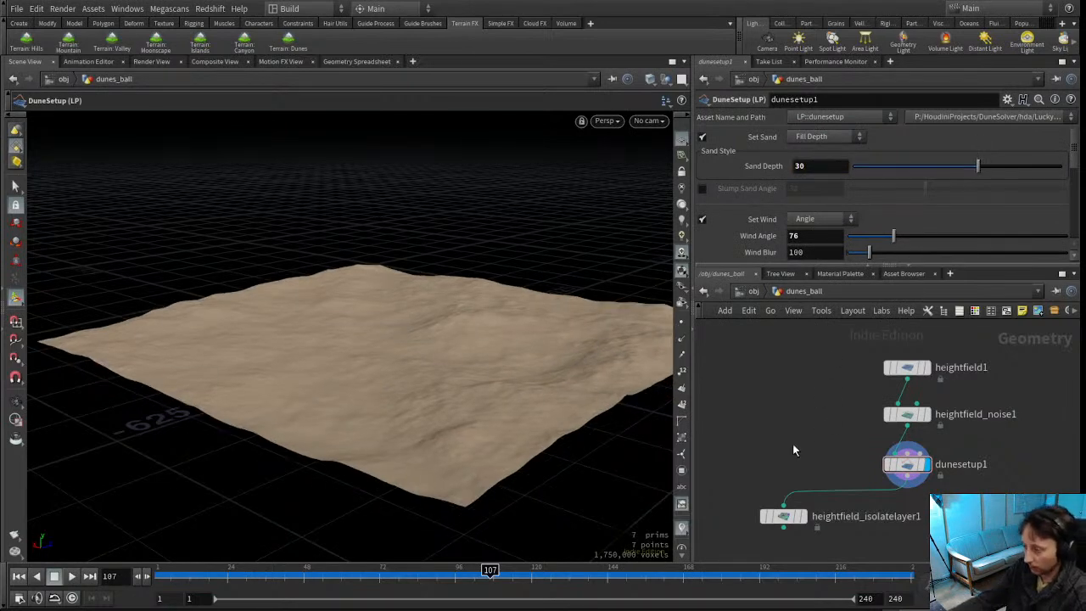
# Delete the heightfield_isolatelayer1 and heightfield_noise1 nodes and move dunesetup1 up beneath heightfield1
pyautogui.moveTo(827, 428); pyautogui.dragTo(791, 442, button='middle')
pyautogui.click(841, 449)
pyautogui.moveTo(772, 496); pyautogui.dragTo(773, 450, button='middle')
pyautogui.click(795, 451)
pyautogui.press('Delete')
pyautogui.moveTo(804, 410); pyautogui.dragTo(848, 434)
pyautogui.press('Delete')
pyautogui.moveTo(869, 473); pyautogui.dragTo(868, 437)
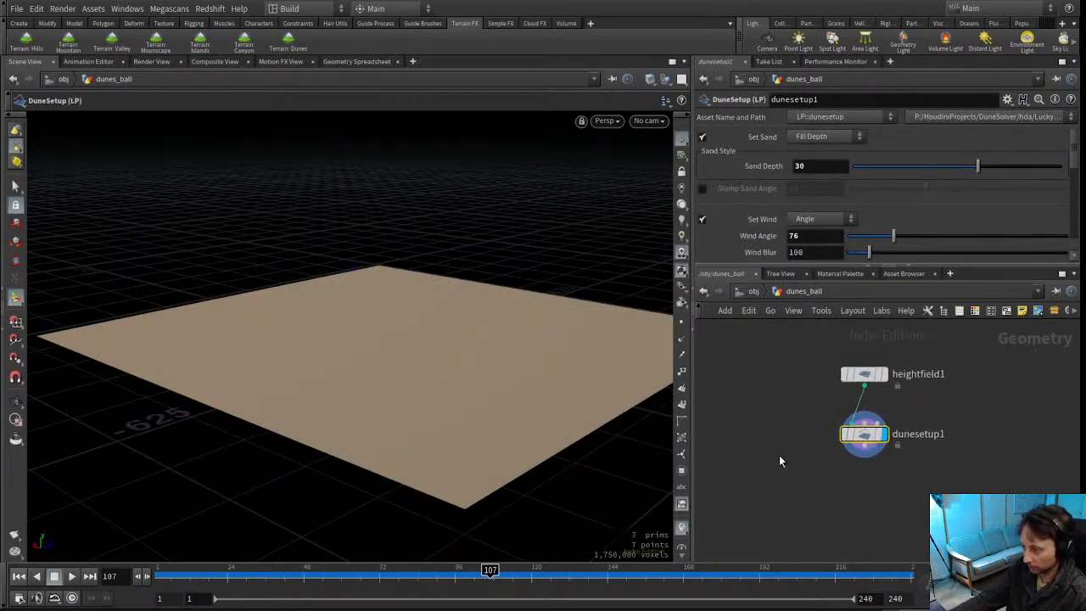
pyautogui.moveTo(718, 495); pyautogui.dragTo(744, 445, button='middle')
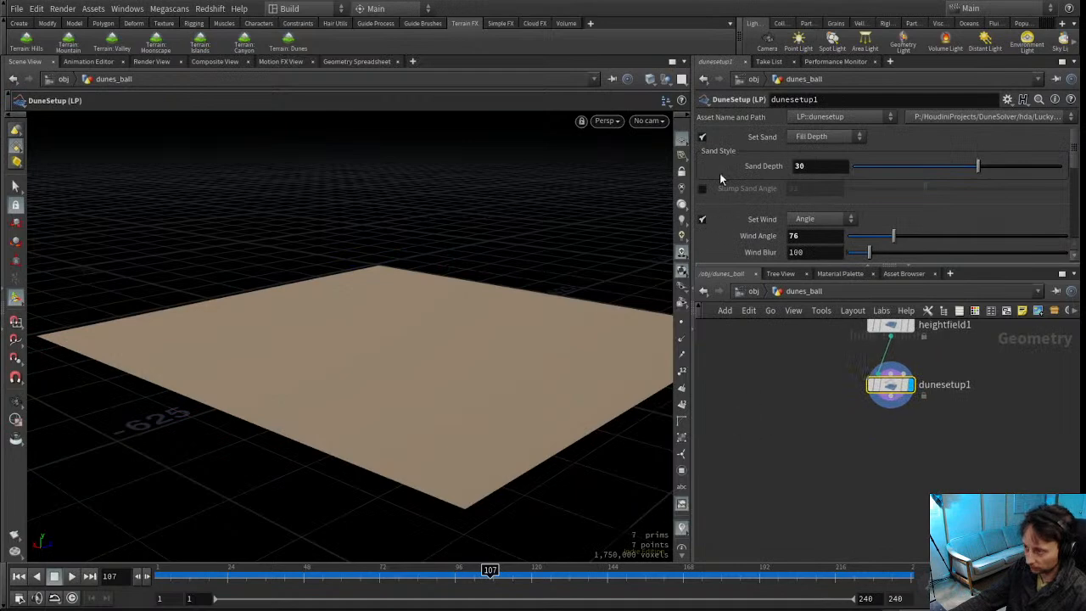
# Add a Dune Solver node, wire dunesetup1 into its first input, rewind to frame 1 and display the solver
pyautogui.click(816, 477)
pyautogui.moveTo(820, 475); pyautogui.dragTo(917, 488)
pyautogui.moveTo(890, 428); pyautogui.dragTo(915, 492)
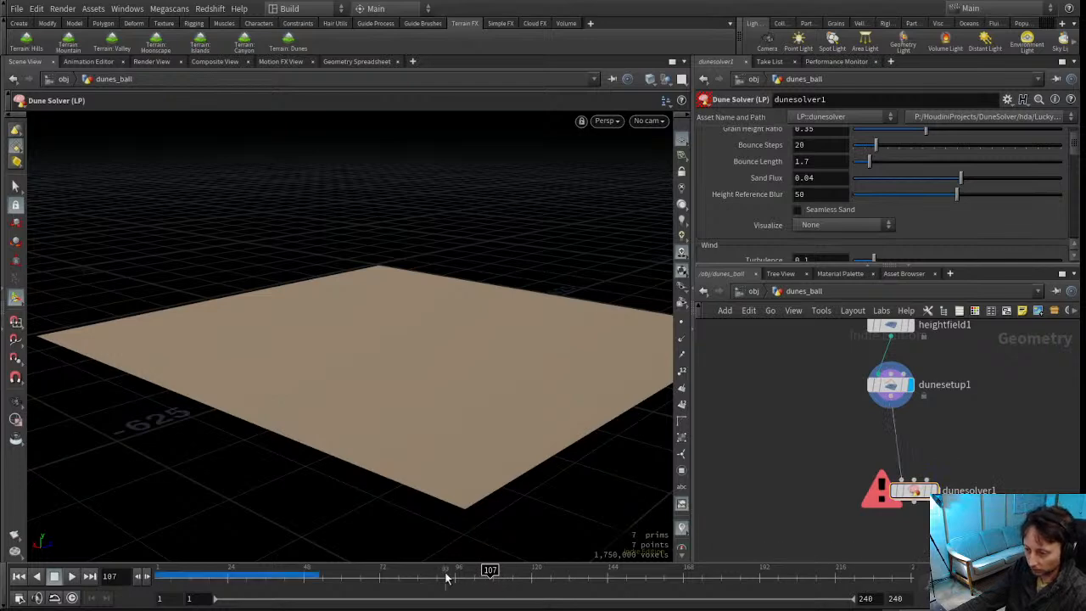
pyautogui.click(19, 578)
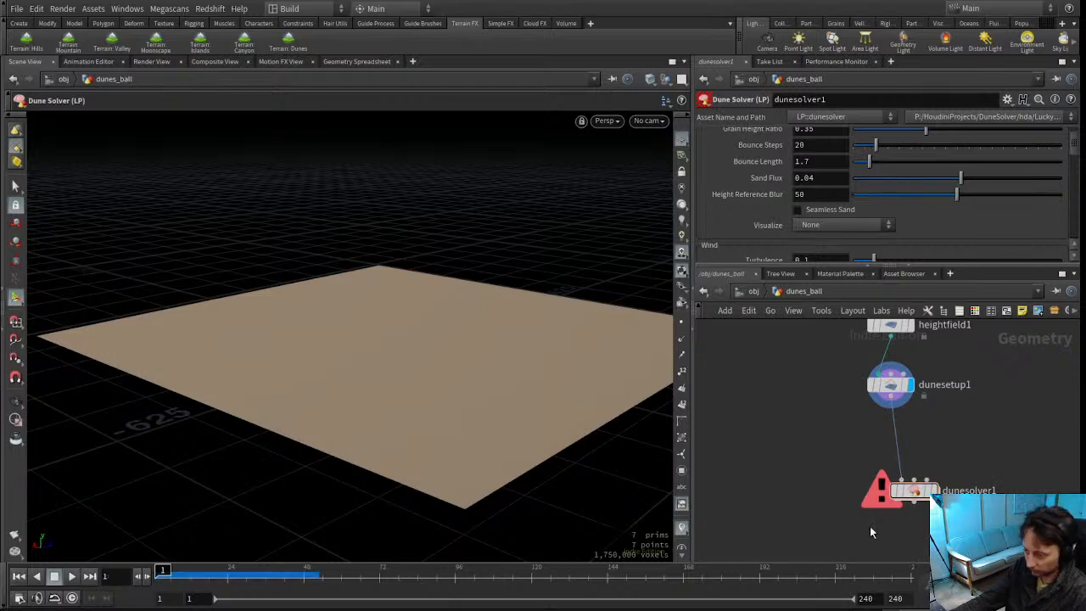
pyautogui.click(935, 492)
pyautogui.moveTo(919, 492); pyautogui.dragTo(886, 482)
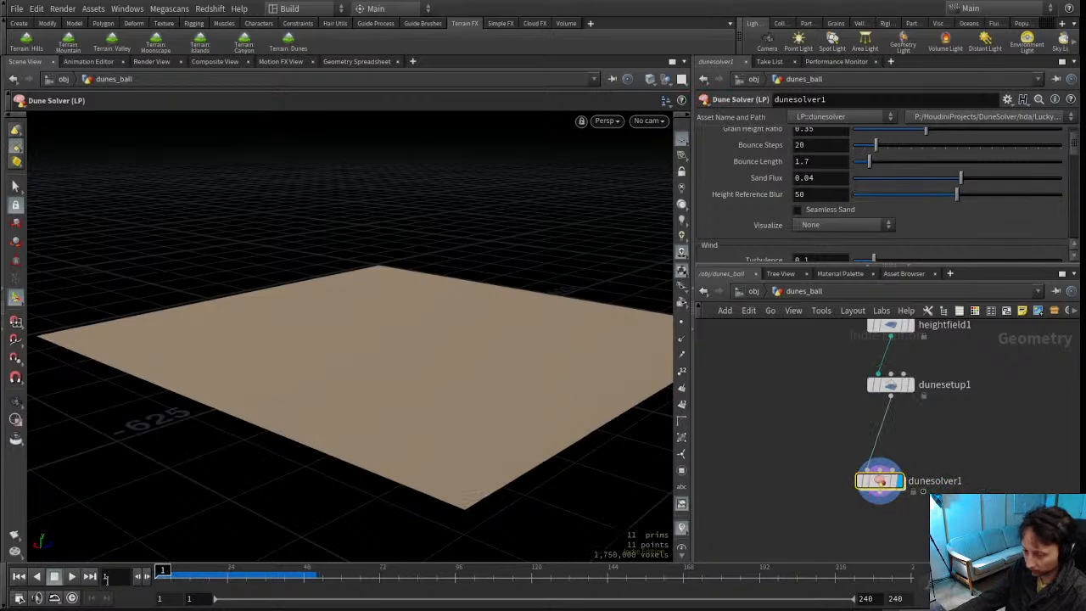
# Play the dune simulation while viewing the sand surface and scrub through the cached frames
pyautogui.click(75, 578)
pyautogui.moveTo(463, 388); pyautogui.dragTo(212, 382)
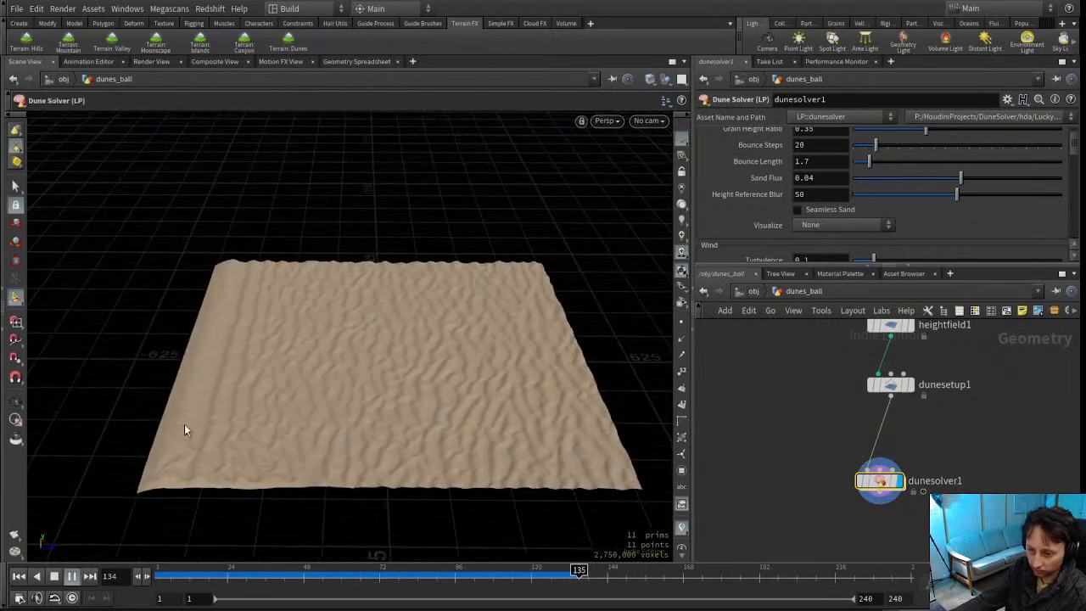
pyautogui.keyDown('alt'); pyautogui.moveTo(183, 468); pyautogui.dragTo(181, 436); pyautogui.keyUp('alt')
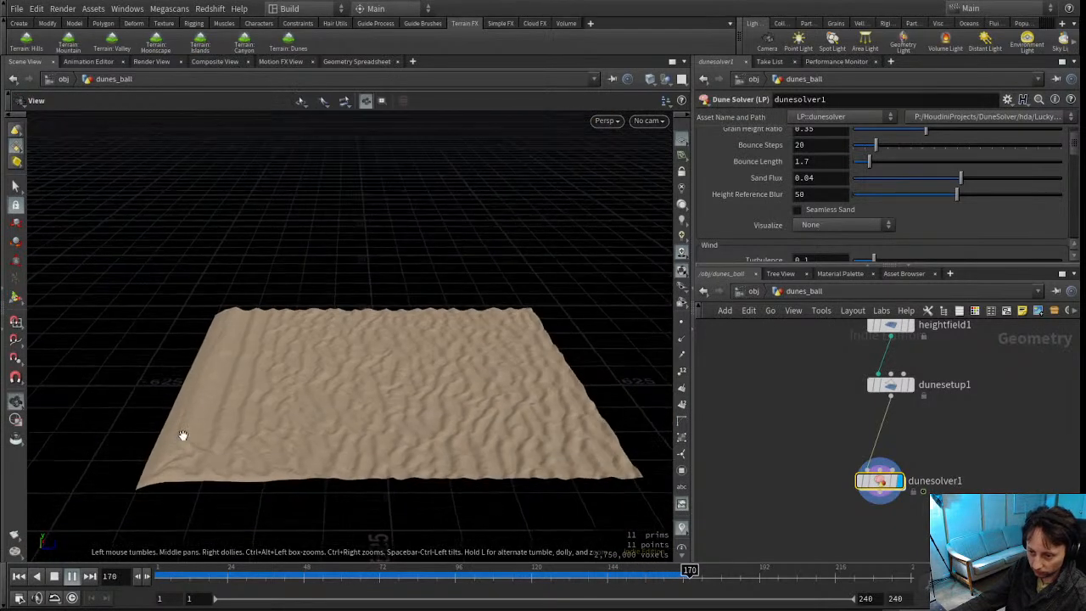
pyautogui.moveTo(255, 579); pyautogui.dragTo(544, 577)
# Line up the dunesolver1 node directly beneath dunesetup1 in the network
pyautogui.click(831, 464)
pyautogui.moveTo(832, 427); pyautogui.dragTo(842, 463, button='middle')
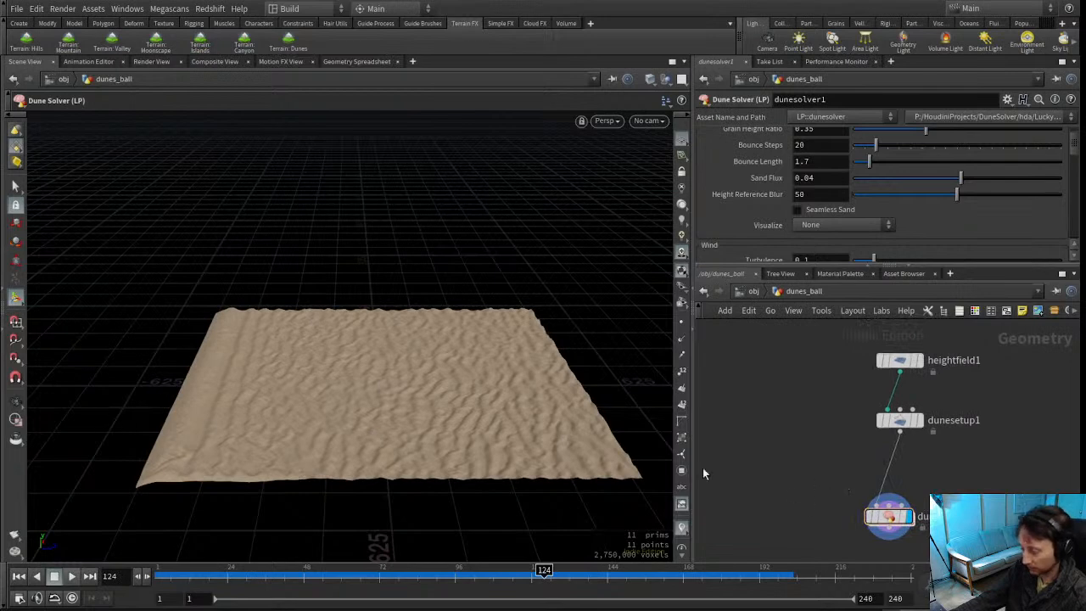
pyautogui.moveTo(845, 459); pyautogui.dragTo(822, 464, button='middle')
pyautogui.moveTo(862, 527); pyautogui.dragTo(877, 505)
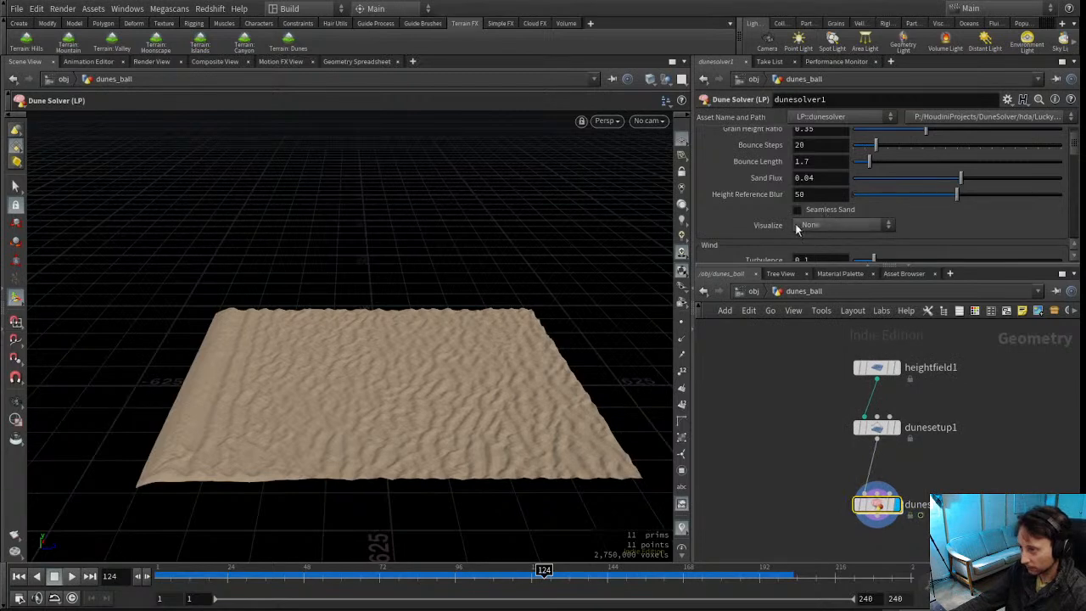
# Rewind to frame 1 and enable Loop Wind Shadow in dunesolver1's Wind Shadow settings
pyautogui.click(18, 576)
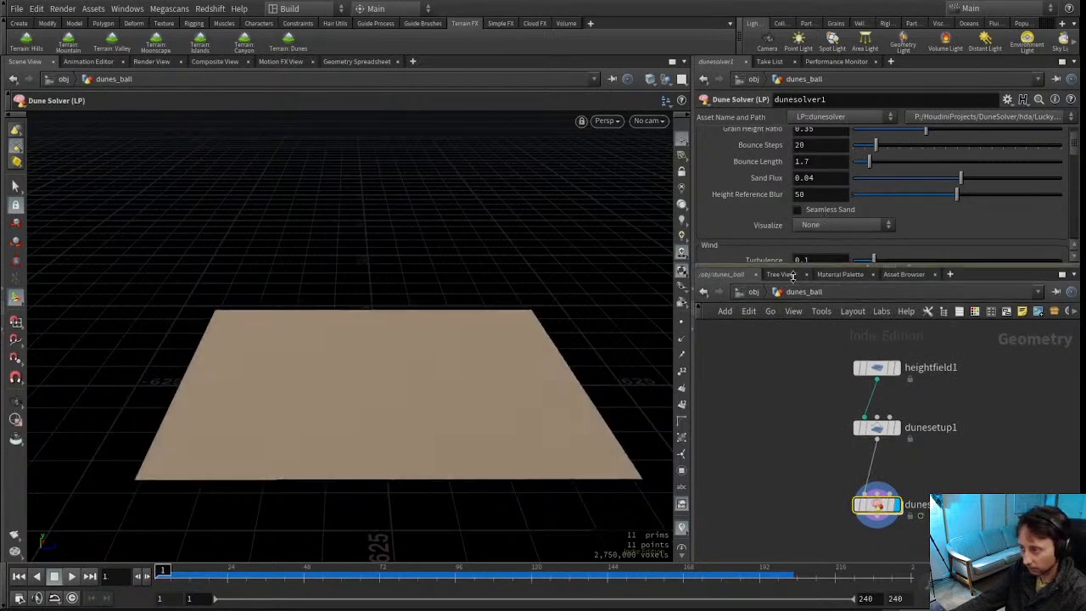
pyautogui.moveTo(793, 265); pyautogui.dragTo(794, 372)
pyautogui.scroll(-5, 796, 292)
pyautogui.click(818, 262)
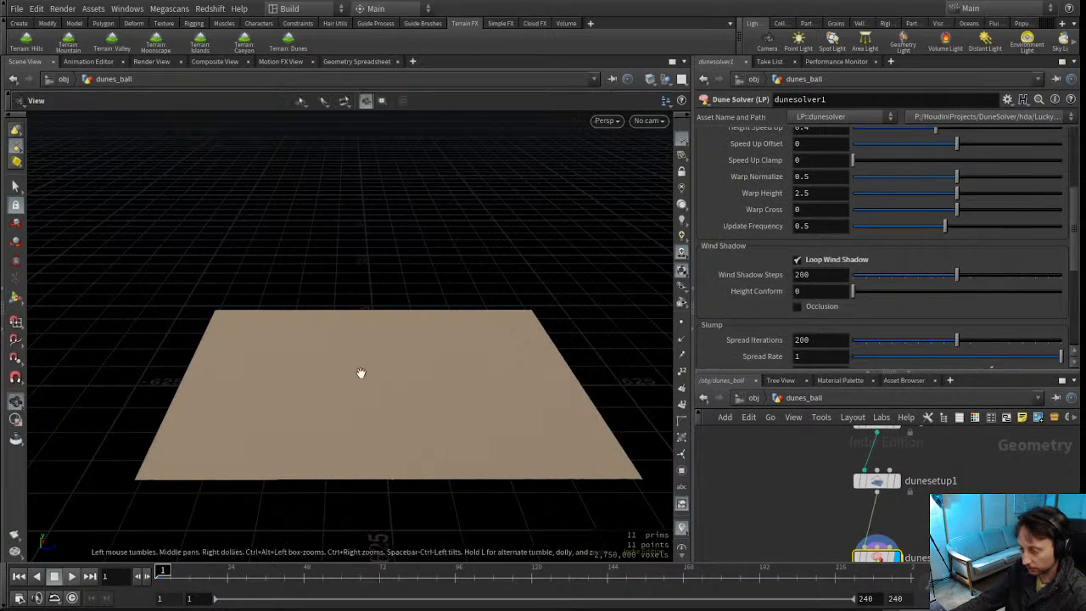
pyautogui.moveTo(359, 374); pyautogui.dragTo(328, 400)
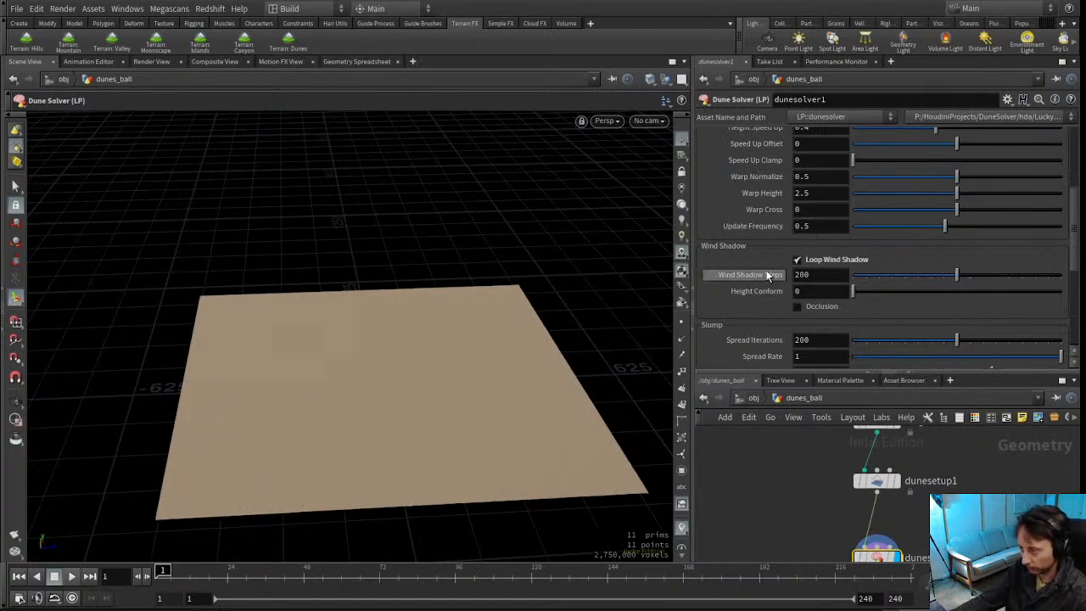
pyautogui.moveTo(573, 379); pyautogui.dragTo(364, 291)
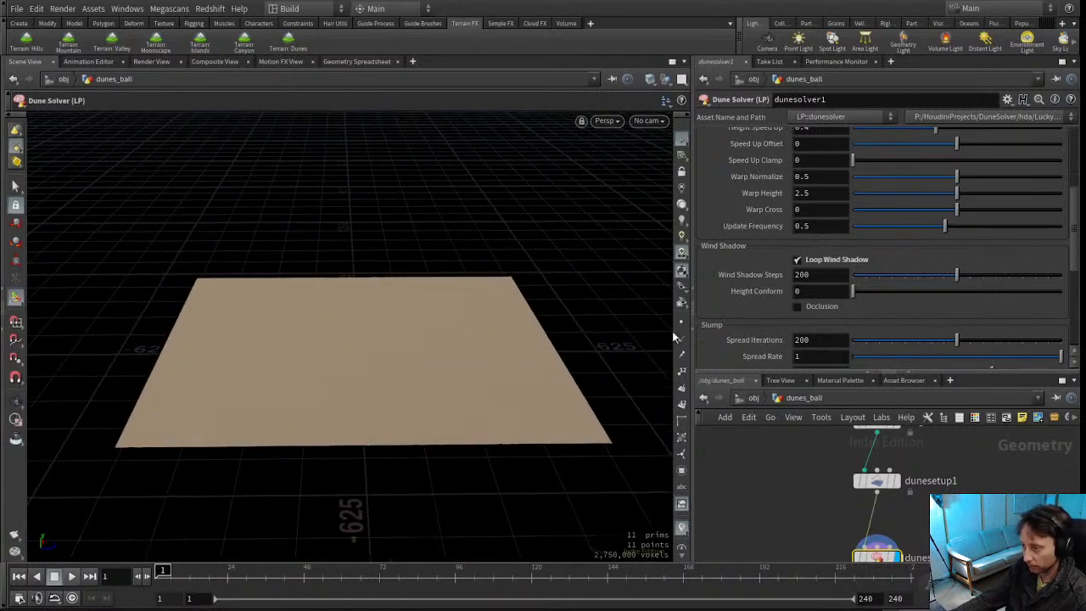
# Play the simulation with the looped wind shadow, scrub back to frame 47 and examine the sand's edges
pyautogui.click(78, 577)
pyautogui.moveTo(218, 515); pyautogui.dragTo(165, 437)
pyautogui.press('Return')
pyautogui.moveTo(212, 573); pyautogui.dragTo(301, 572)
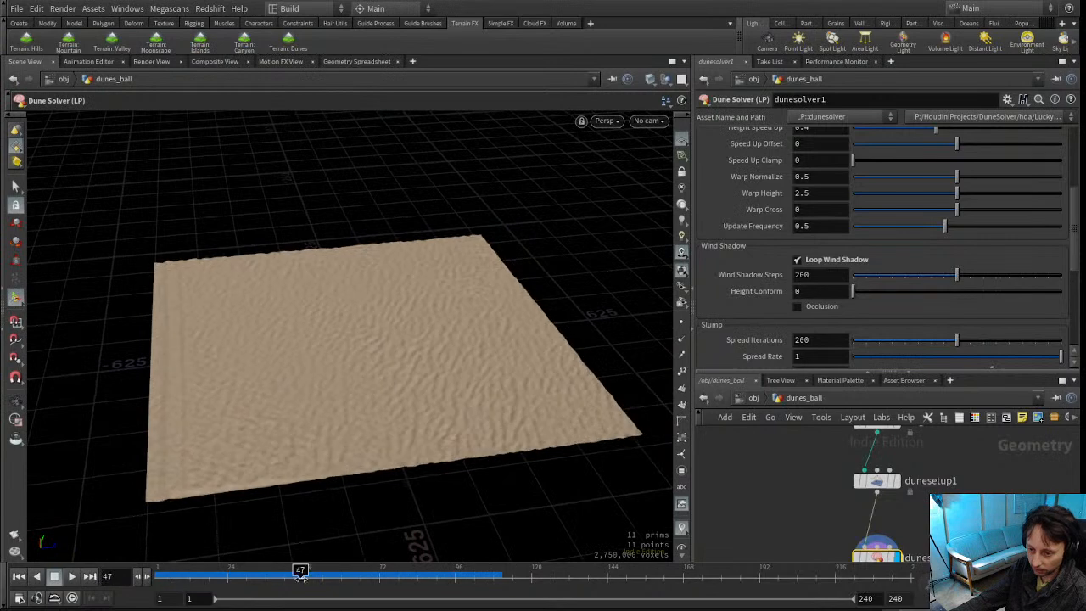
pyautogui.click(72, 577)
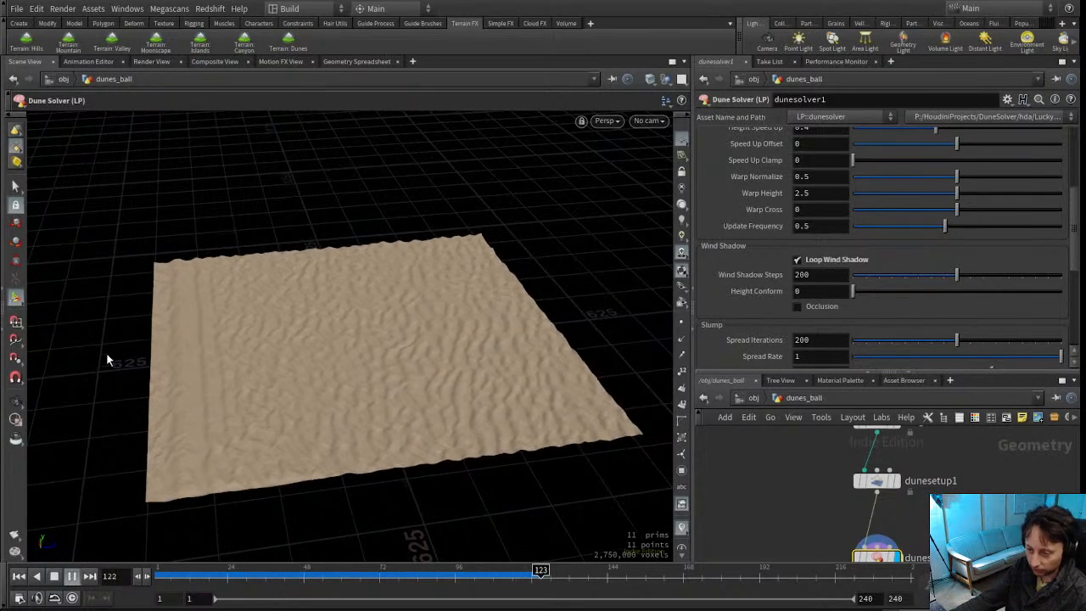
pyautogui.moveTo(382, 382)
pyautogui.keyDown('alt'); pyautogui.mouseDown()
pyautogui.moveTo(363, 376)
pyautogui.moveTo(379, 385)
pyautogui.mouseUp(); pyautogui.keyUp('alt')
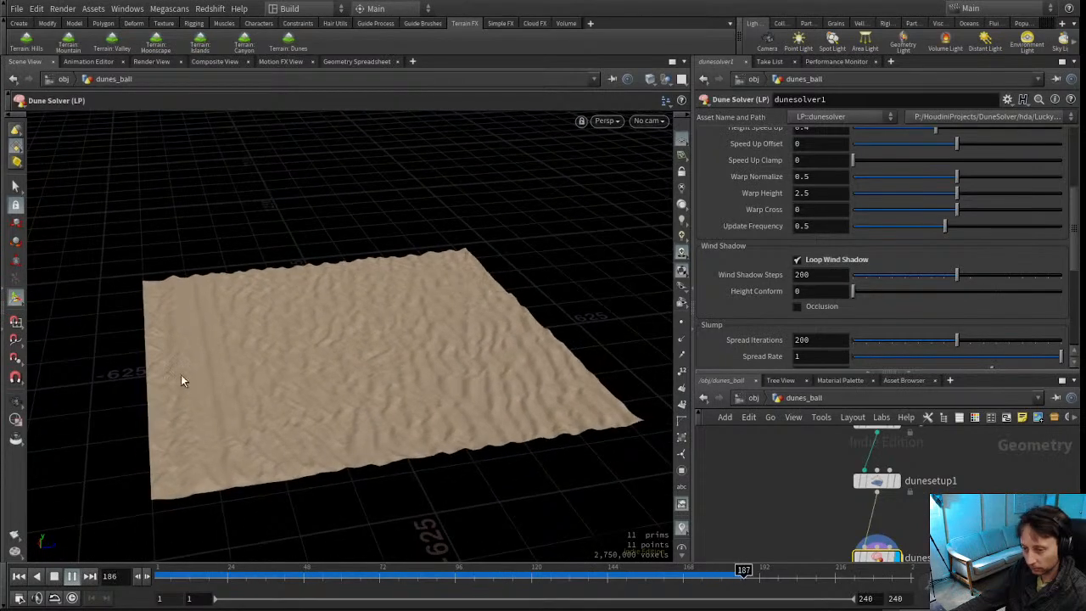
# Rewind to frame 1, enable Seamless Sand on dunesolver1 and play the simulation to inspect the dunes
pyautogui.moveTo(174, 584)
pyautogui.mouseDown()
pyautogui.moveTo(162, 583)
pyautogui.moveTo(308, 585)
pyautogui.moveTo(162, 584)
pyautogui.mouseUp()
pyautogui.moveTo(776, 374); pyautogui.dragTo(768, 303)
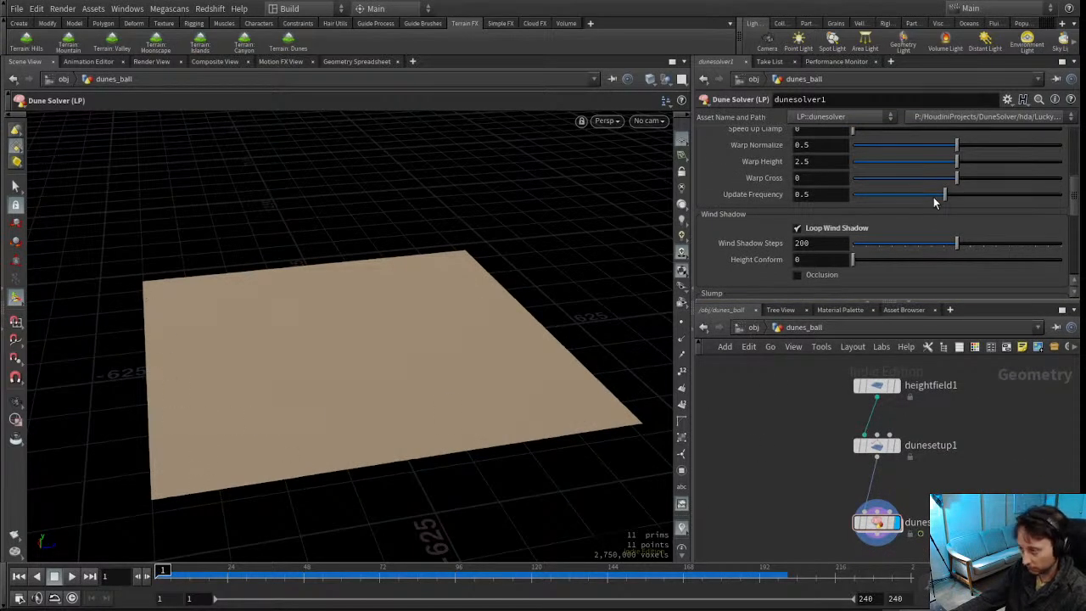
pyautogui.moveTo(1075, 197); pyautogui.dragTo(1074, 146)
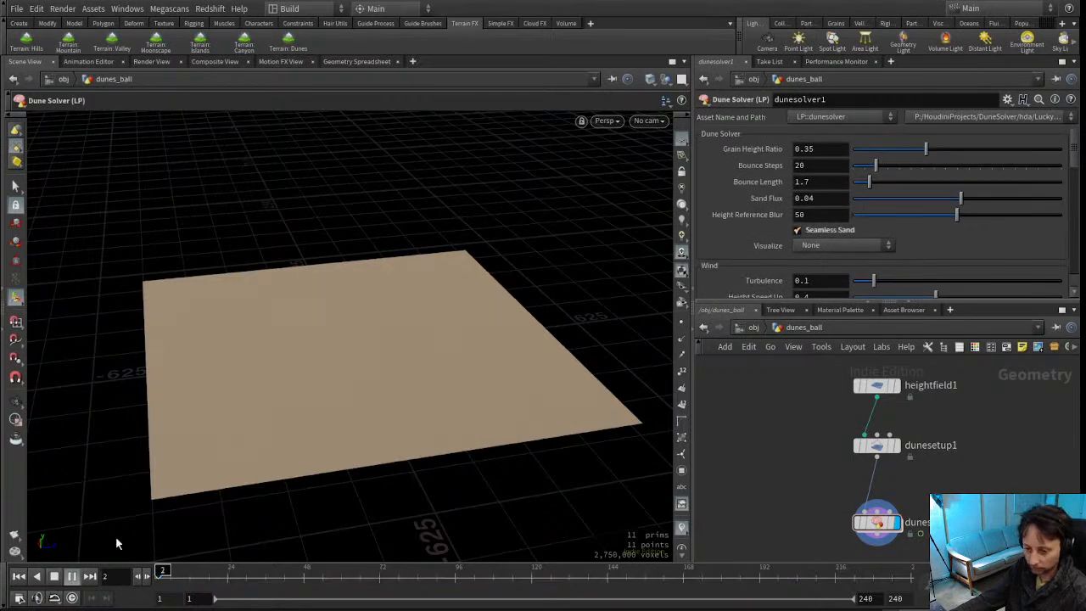
pyautogui.moveTo(317, 376)
pyautogui.keyDown('alt'); pyautogui.mouseDown()
pyautogui.moveTo(300, 383)
pyautogui.moveTo(310, 365)
pyautogui.mouseUp(); pyautogui.keyUp('alt')
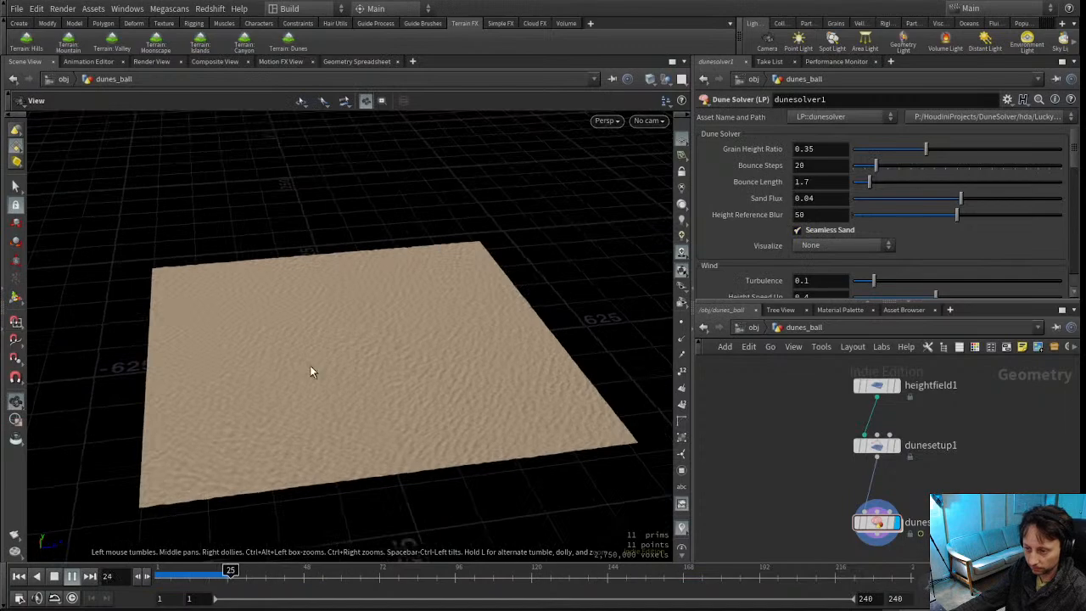
pyautogui.moveTo(220, 414)
pyautogui.keyDown('alt'); pyautogui.mouseDown()
pyautogui.moveTo(218, 467)
pyautogui.moveTo(222, 399)
pyautogui.mouseUp(); pyautogui.keyUp('alt')
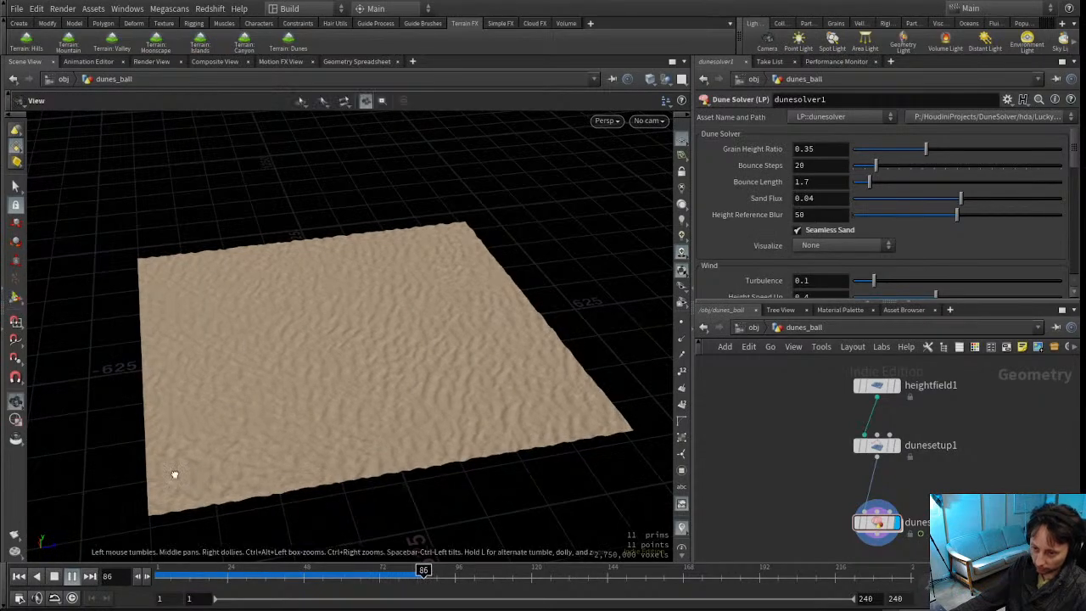
pyautogui.keyDown('alt'); pyautogui.moveTo(187, 475); pyautogui.dragTo(101, 476); pyautogui.keyUp('alt')
pyautogui.keyDown('alt'); pyautogui.moveTo(358, 475); pyautogui.dragTo(317, 393, button='middle'); pyautogui.keyUp('alt')
pyautogui.moveTo(317, 393); pyautogui.dragTo(373, 428)
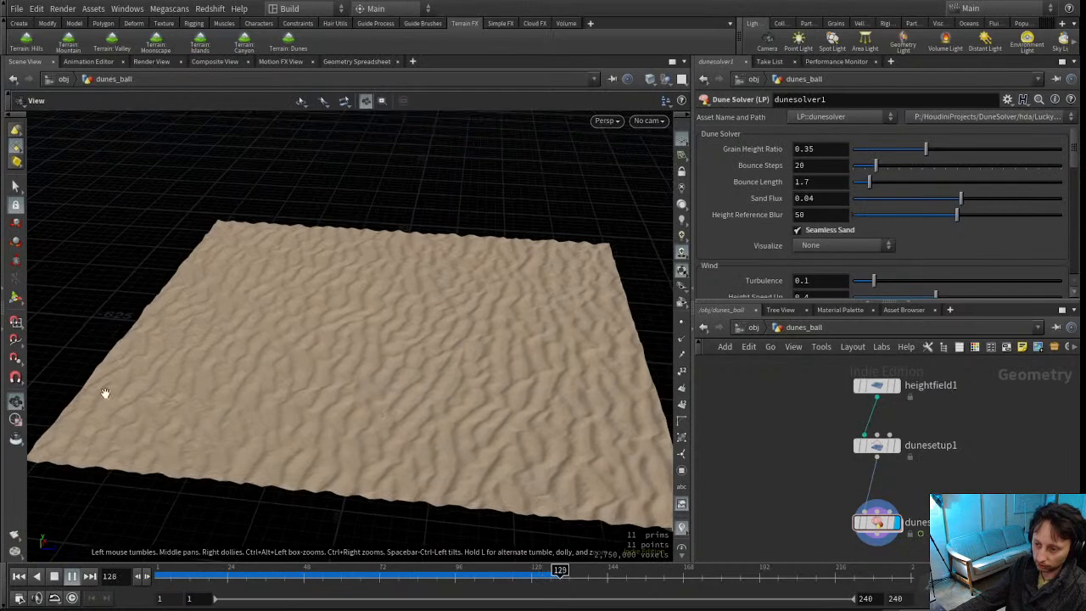
pyautogui.keyDown('alt'); pyautogui.moveTo(425, 345); pyautogui.dragTo(407, 386); pyautogui.keyUp('alt')
# Rewind to frame 1 and try a Sand Depth of 5 in dunesetup1
pyautogui.moveTo(374, 577); pyautogui.dragTo(162, 575)
pyautogui.moveTo(798, 423); pyautogui.dragTo(1034, 479)
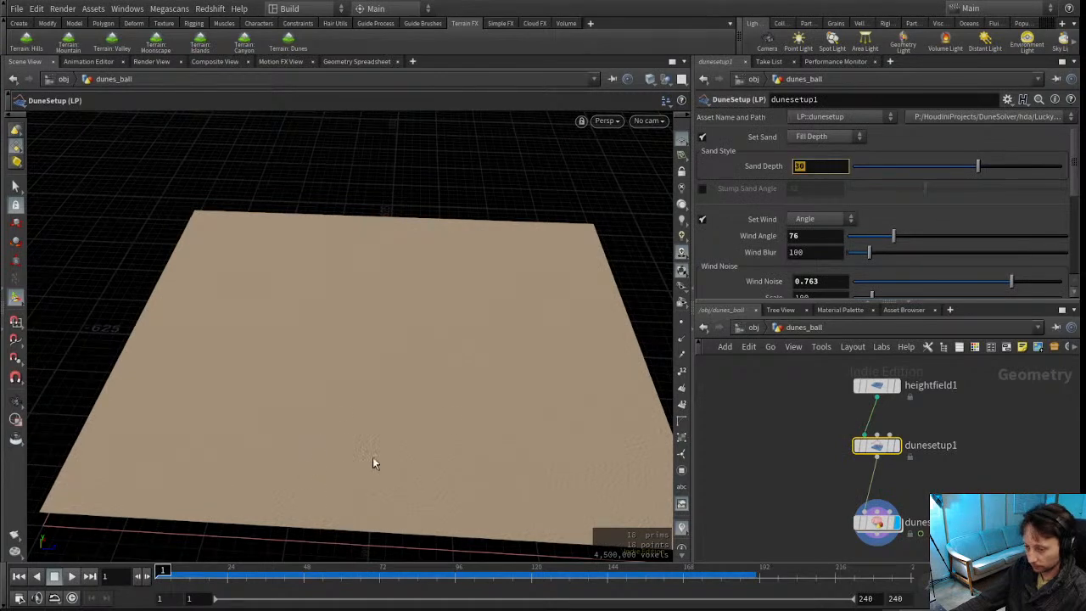
pyautogui.write('5')
pyautogui.press('Return')
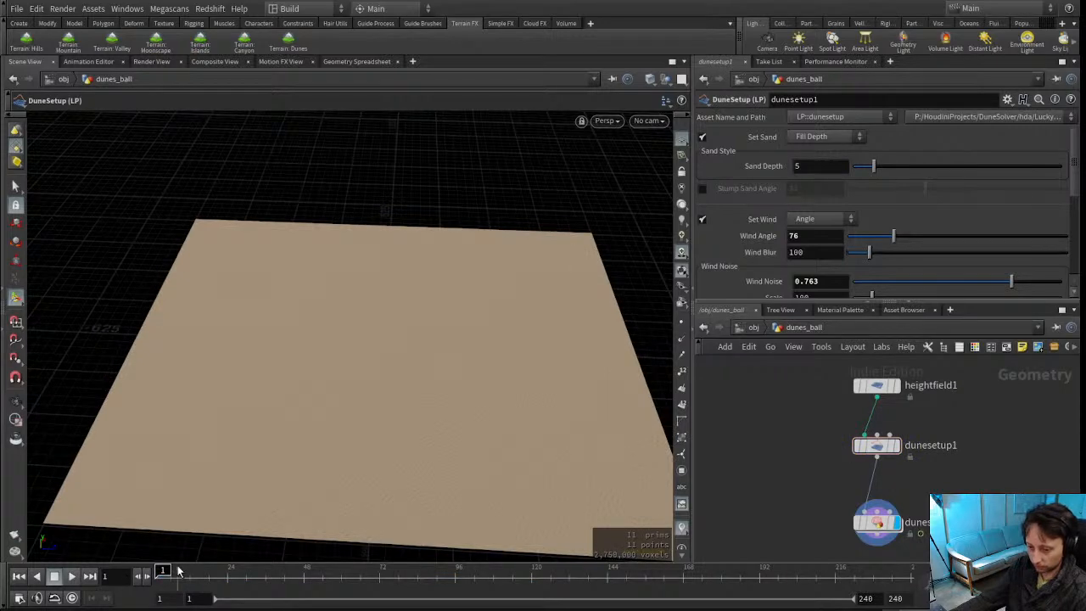
# Set dunesetup1's Sand Depth to 3 and play the simulation while viewing the dunes
pyautogui.write('3')
pyautogui.press('Return')
pyautogui.click(71, 577)
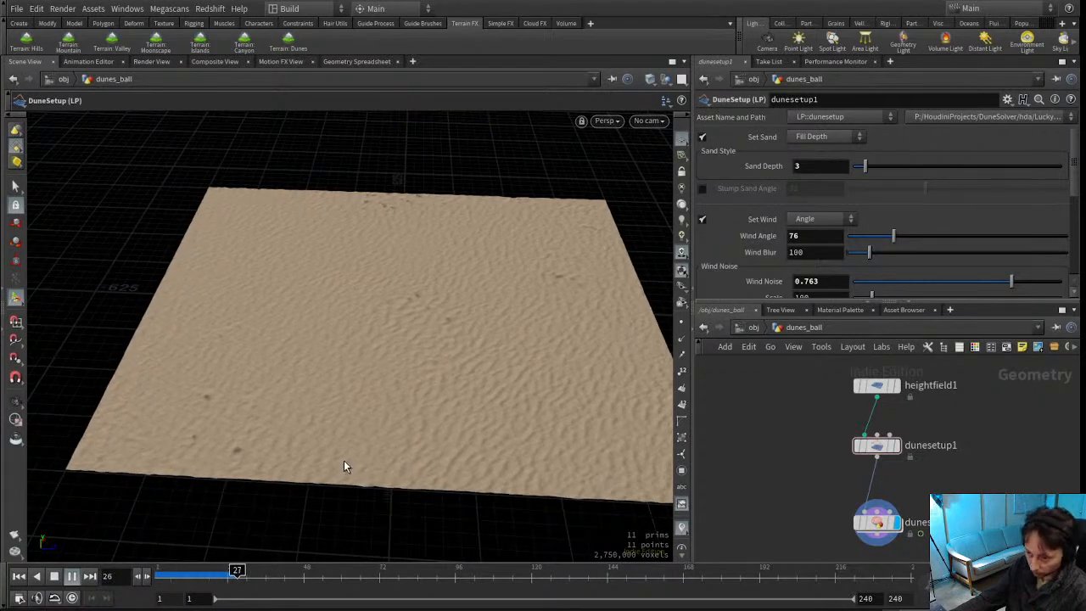
pyautogui.keyDown('alt'); pyautogui.moveTo(303, 331); pyautogui.dragTo(337, 429); pyautogui.keyUp('alt')
pyautogui.press('Return')
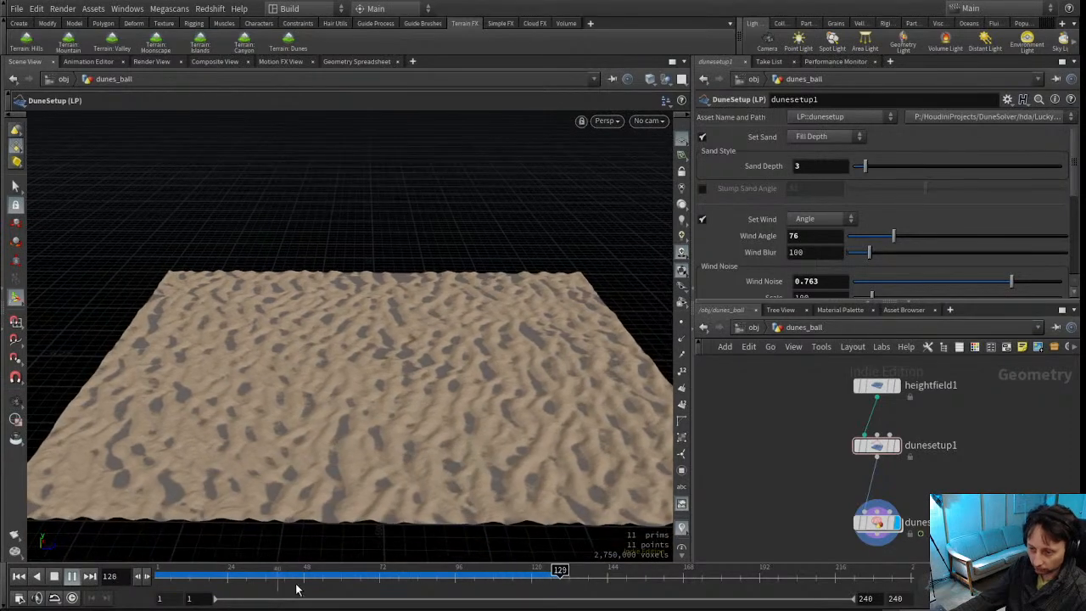
# Rewind to frame 1, set the Sand Depth to 2 and play the simulation again
pyautogui.click(19, 576)
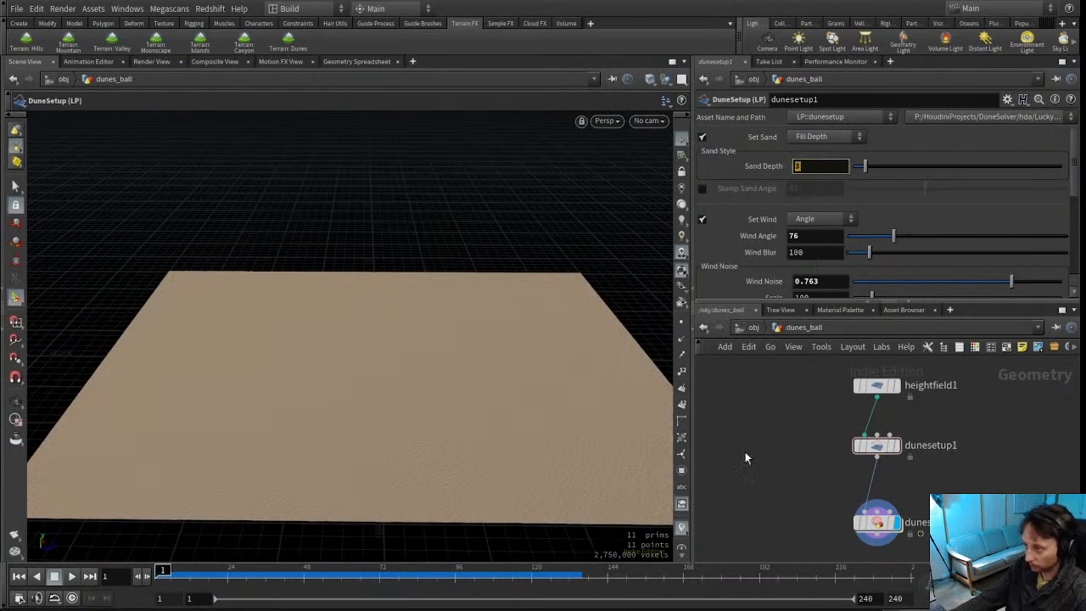
pyautogui.press('Return')
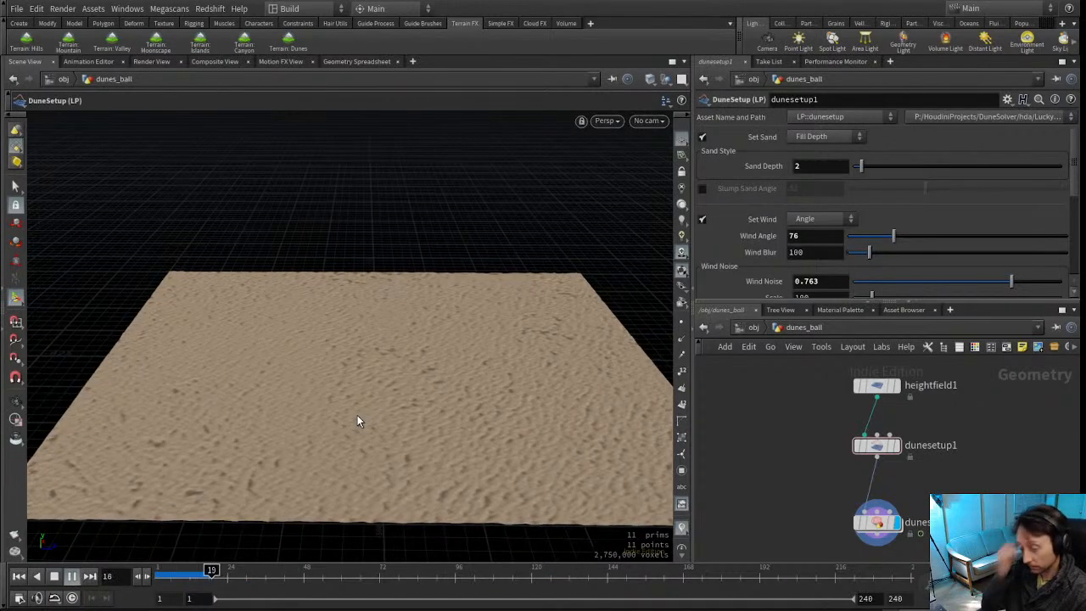
pyautogui.press('Escape')
pyautogui.moveTo(381, 396); pyautogui.dragTo(477, 373)
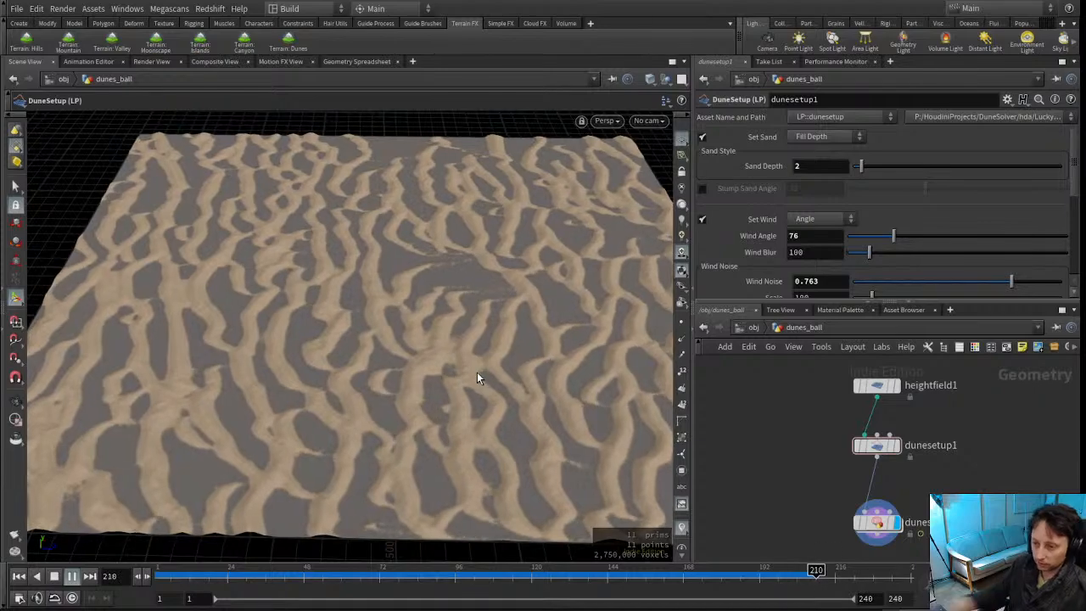
# Examine the dune pattern from above while scrubbing through the simulated frames
pyautogui.press('alt')
pyautogui.moveTo(426, 307); pyautogui.dragTo(274, 441)
pyautogui.moveTo(274, 441); pyautogui.dragTo(349, 427, button='right')
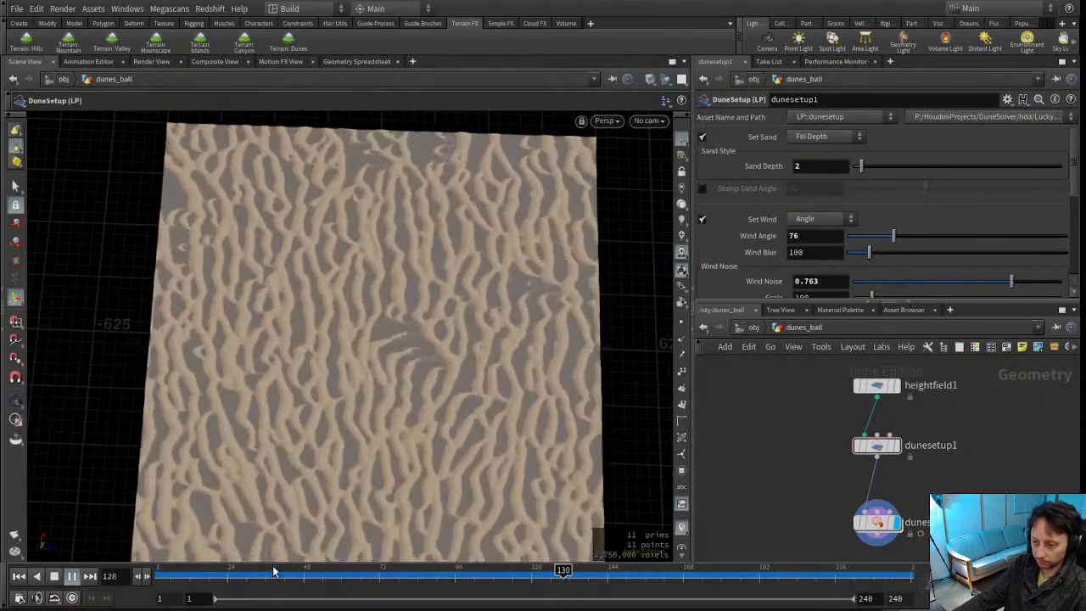
pyautogui.moveTo(284, 580); pyautogui.dragTo(731, 565)
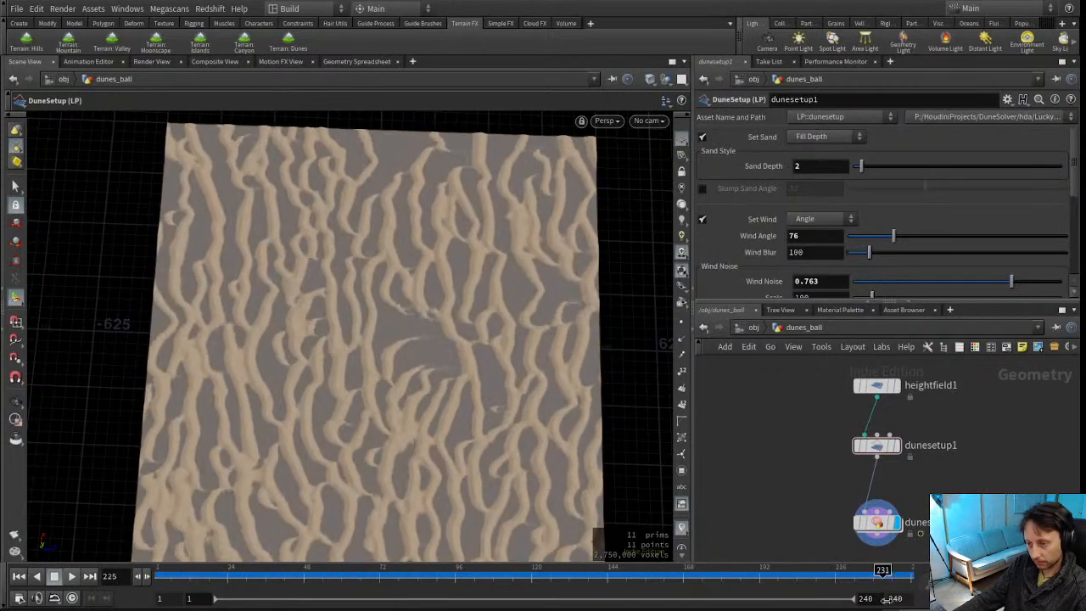
# Rewind the timeline to frame 1 and set dunesetup1's Sand Depth to 30
pyautogui.click(18, 576)
pyautogui.keyDown('alt'); pyautogui.moveTo(354, 464); pyautogui.dragTo(397, 340); pyautogui.keyUp('alt')
pyautogui.moveTo(817, 494); pyautogui.dragTo(825, 434, button='middle')
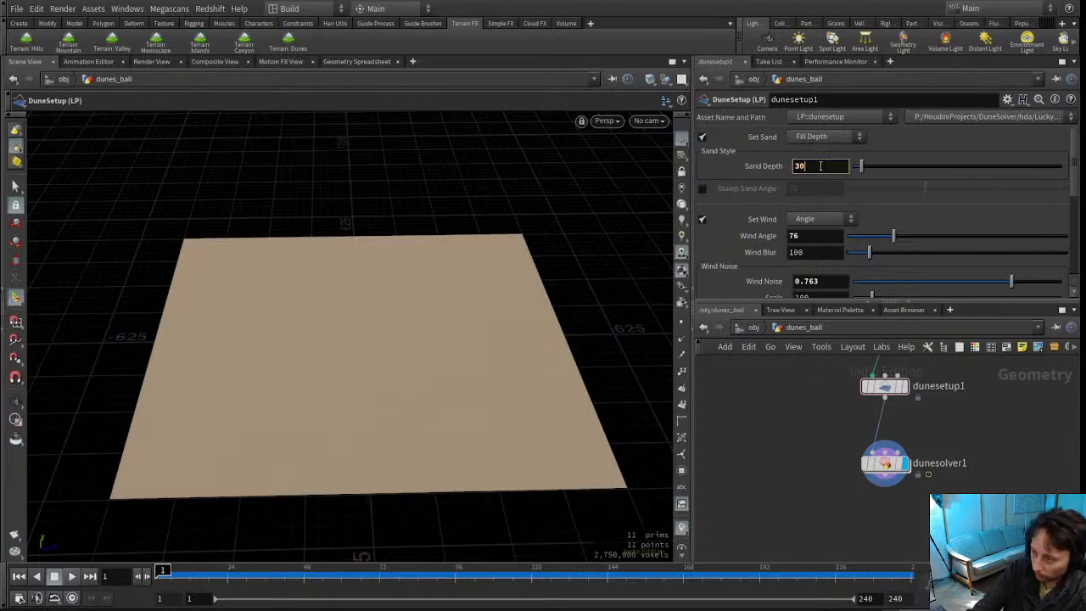
pyautogui.press('Return')
pyautogui.moveTo(790, 439); pyautogui.dragTo(789, 449, button='middle')
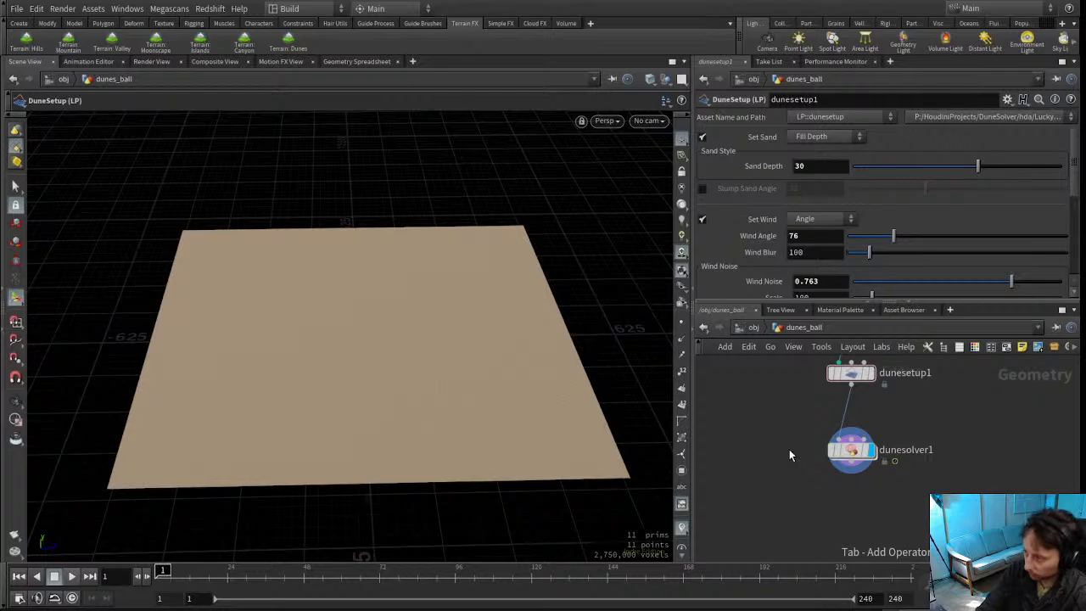
# Add a Sphere node beside dunesetup1 and set its Uniform Scale to 30
pyautogui.press('Return')
pyautogui.click(789, 450)
pyautogui.moveTo(789, 450); pyautogui.dragTo(950, 395)
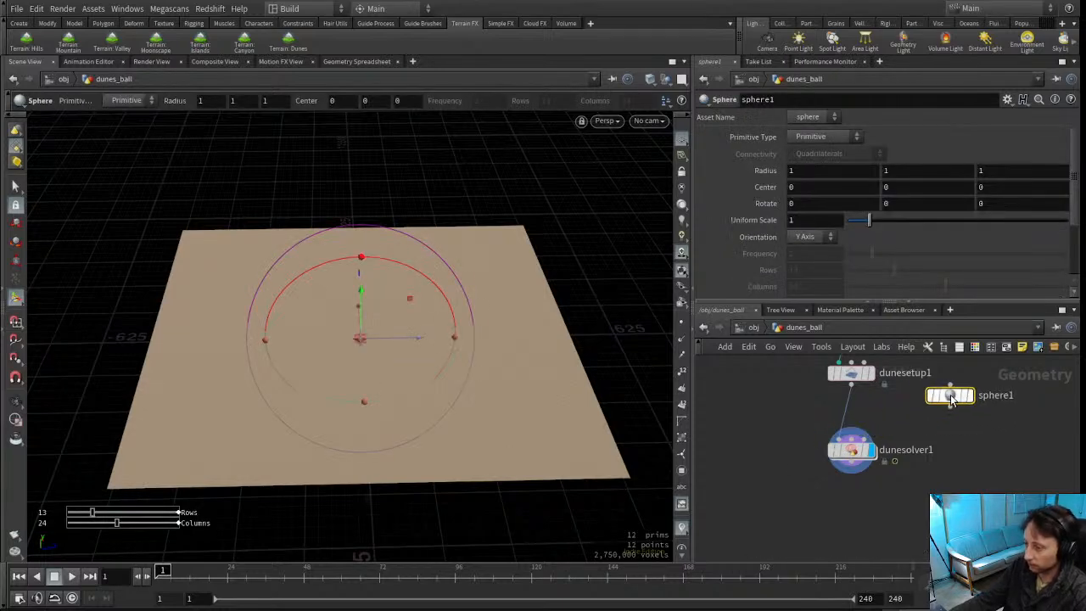
pyautogui.write('2')
pyautogui.press('Return')
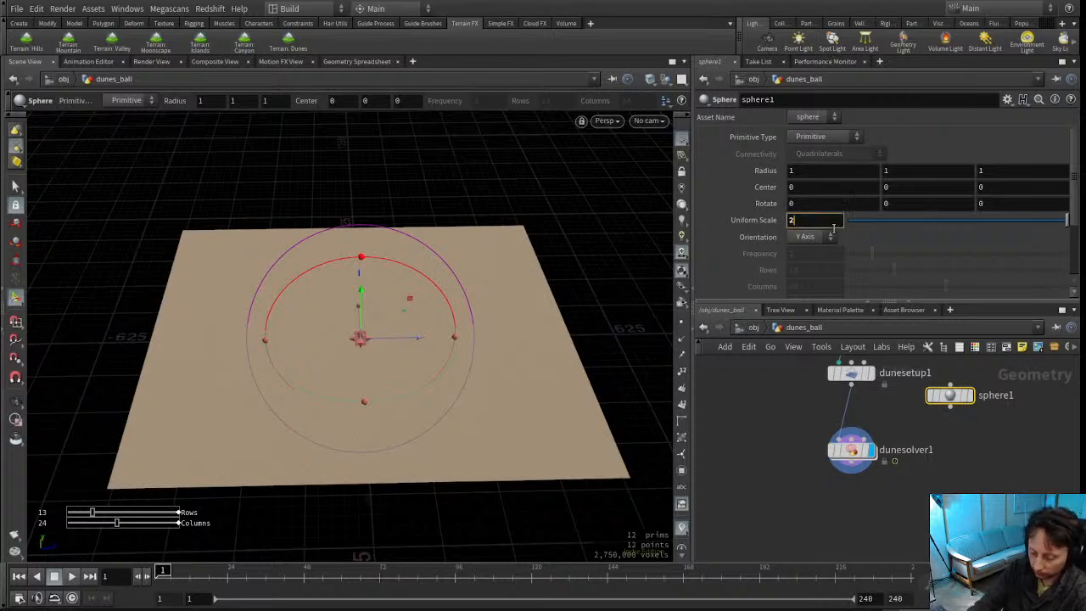
pyautogui.write('0')
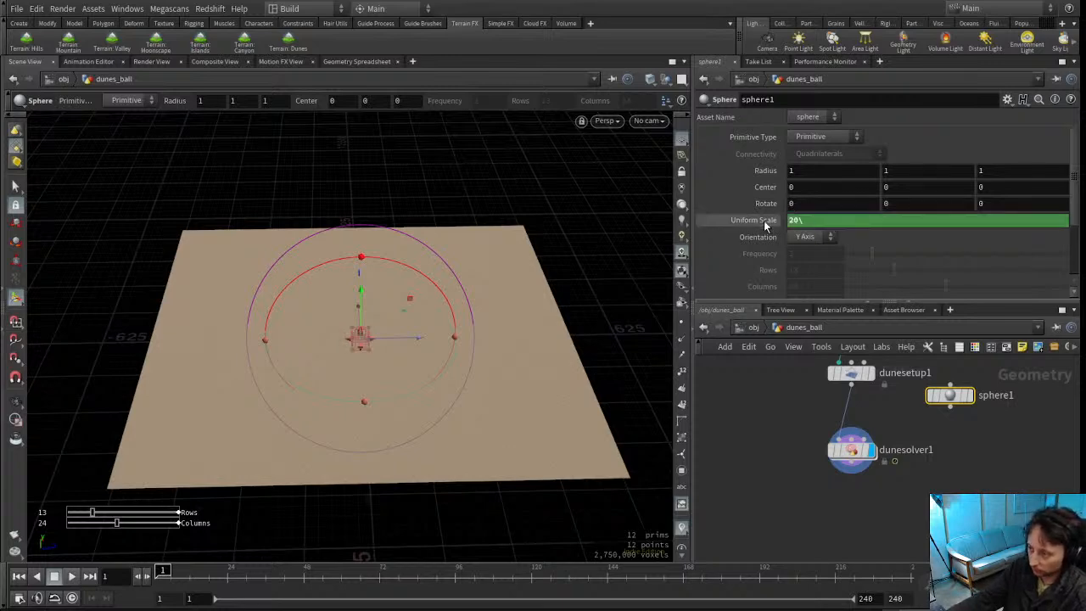
pyautogui.click(833, 221)
pyautogui.write('30')
pyautogui.press('Return')
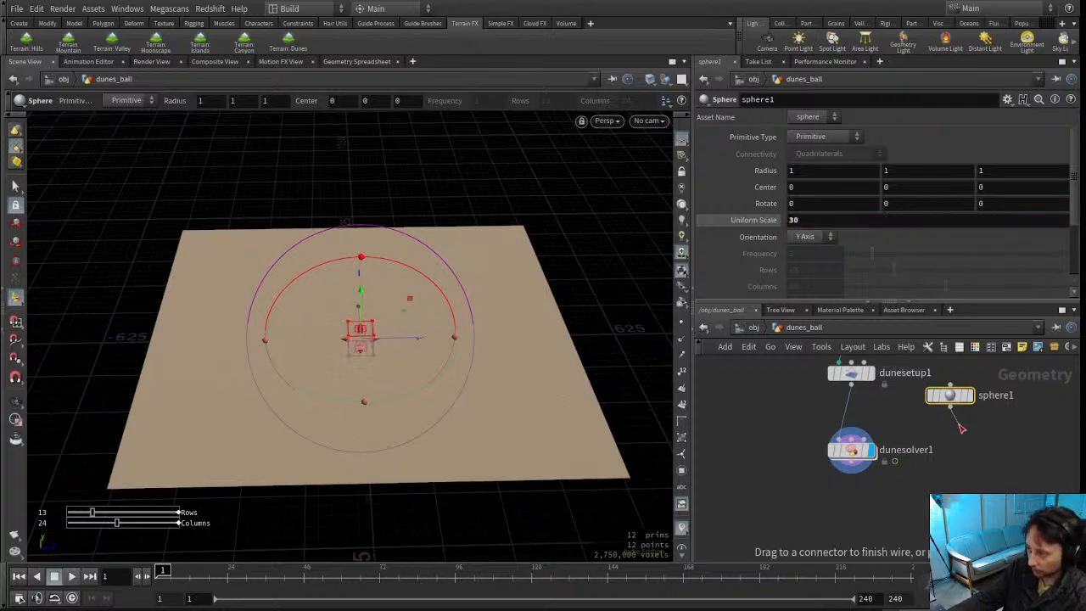
# Display the sphere and move its center to about 35 in Y and -246 in Z
pyautogui.click(970, 395)
pyautogui.press('Escape')
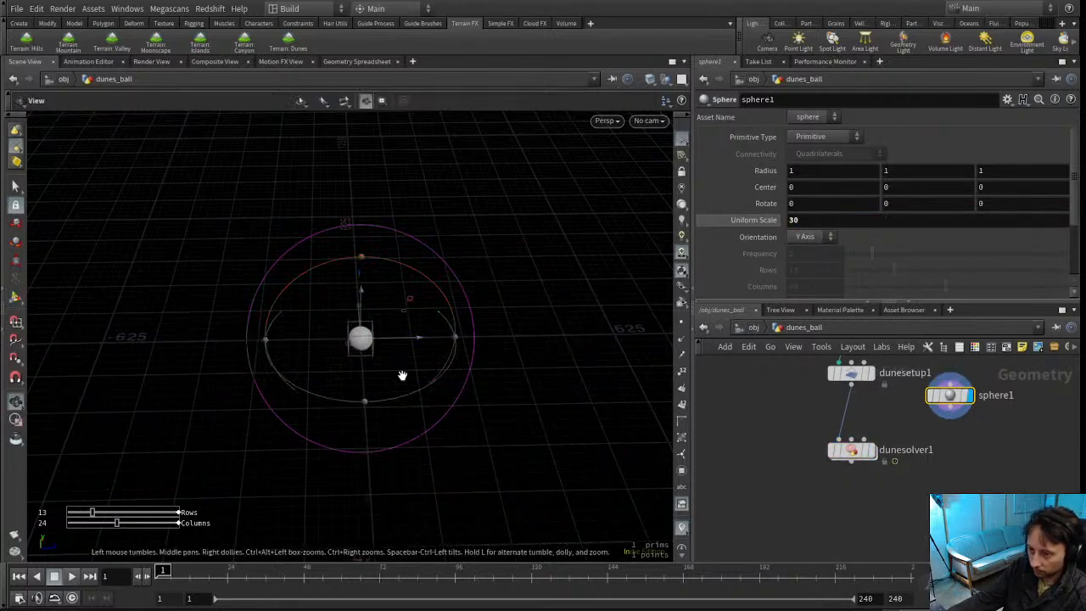
pyautogui.press('Return')
pyautogui.moveTo(422, 335); pyautogui.dragTo(322, 314)
pyautogui.moveTo(387, 363)
pyautogui.keyDown('alt'); pyautogui.mouseDown()
pyautogui.moveTo(389, 320)
pyautogui.moveTo(389, 370)
pyautogui.mouseUp(); pyautogui.keyUp('alt')
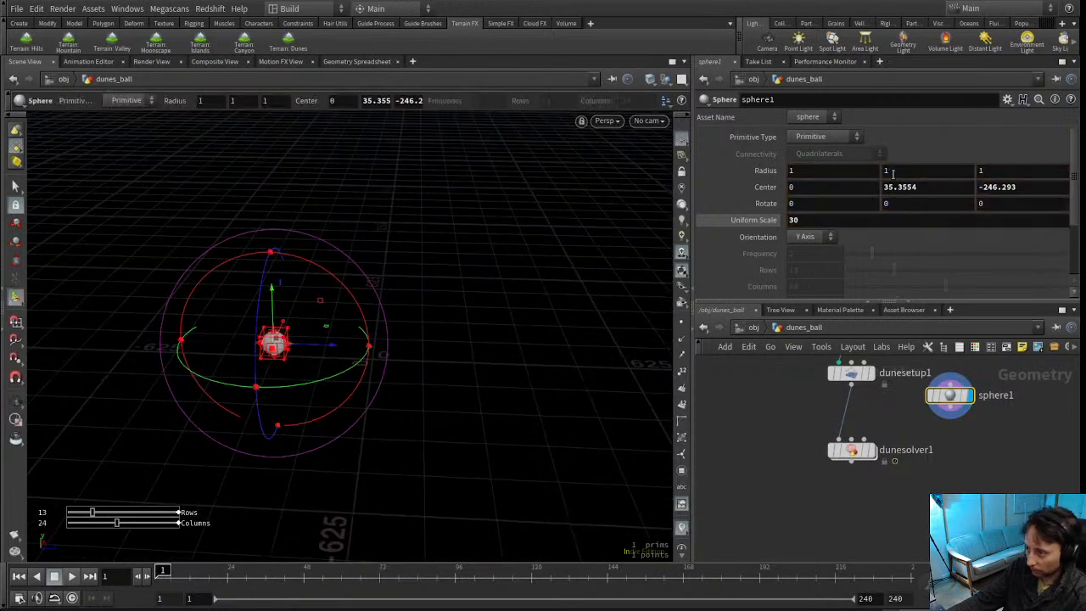
# Link the sphere's Center Y to its Uniform Scale with the expression ch("scale")
pyautogui.click(932, 186)
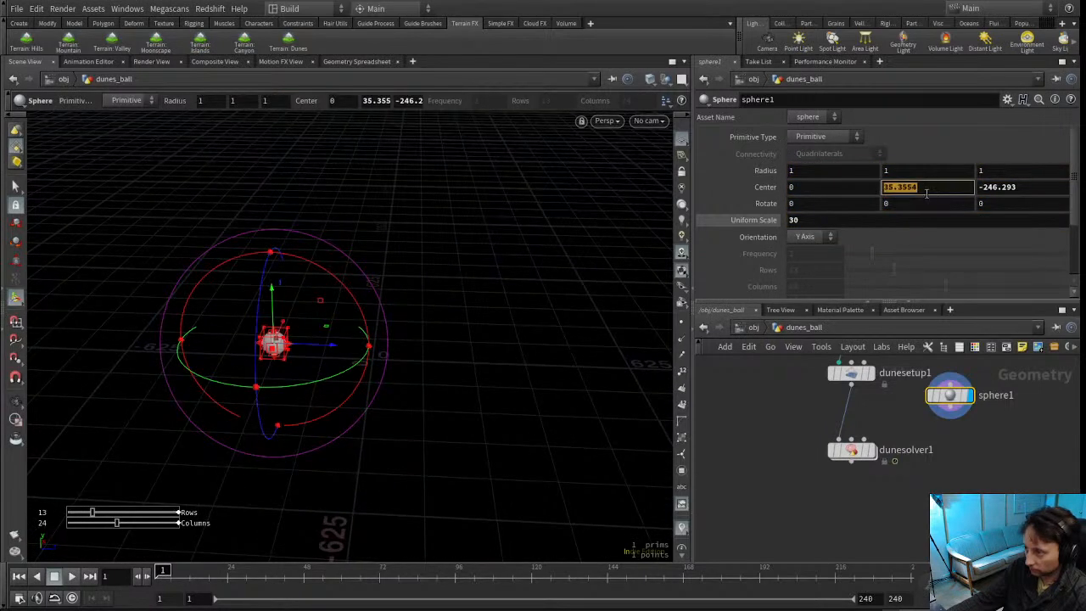
pyautogui.click(762, 225)
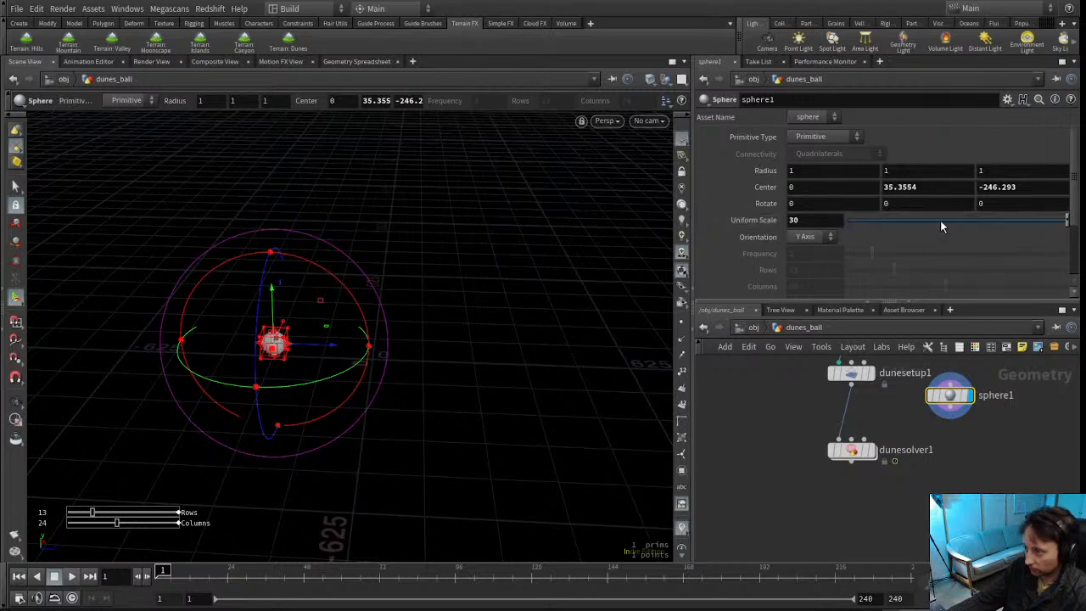
pyautogui.click(968, 319)
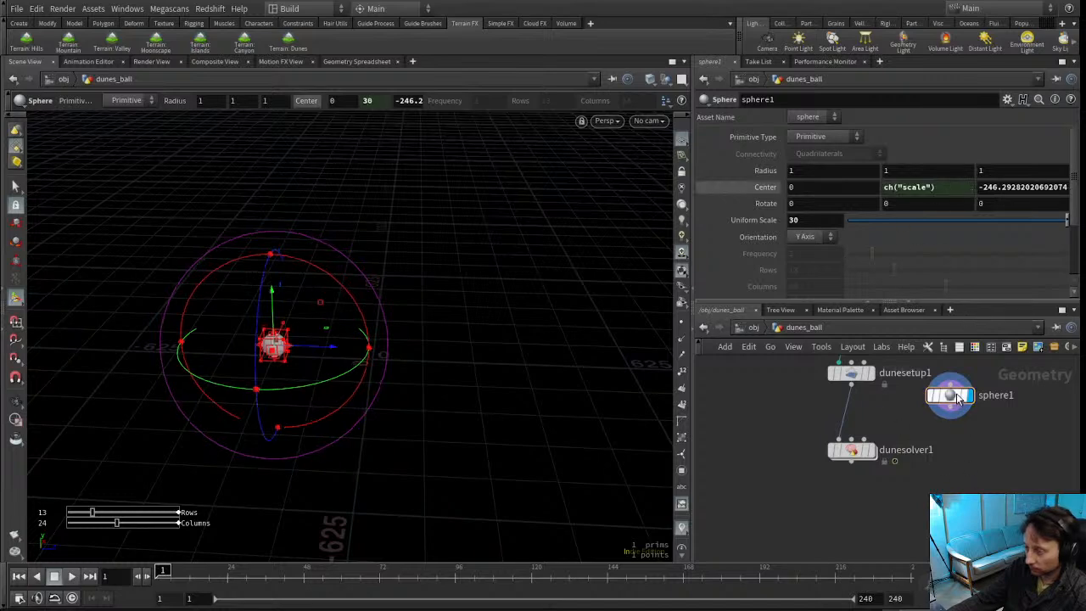
# Try Polygon Mesh as the sphere's primitive type and inspect its topology in wireframe shading
pyautogui.moveTo(393, 430)
pyautogui.keyDown('alt'); pyautogui.mouseDown()
pyautogui.moveTo(373, 361)
pyautogui.moveTo(383, 335)
pyautogui.moveTo(406, 426)
pyautogui.mouseUp(); pyautogui.keyUp('alt')
pyautogui.click(842, 139)
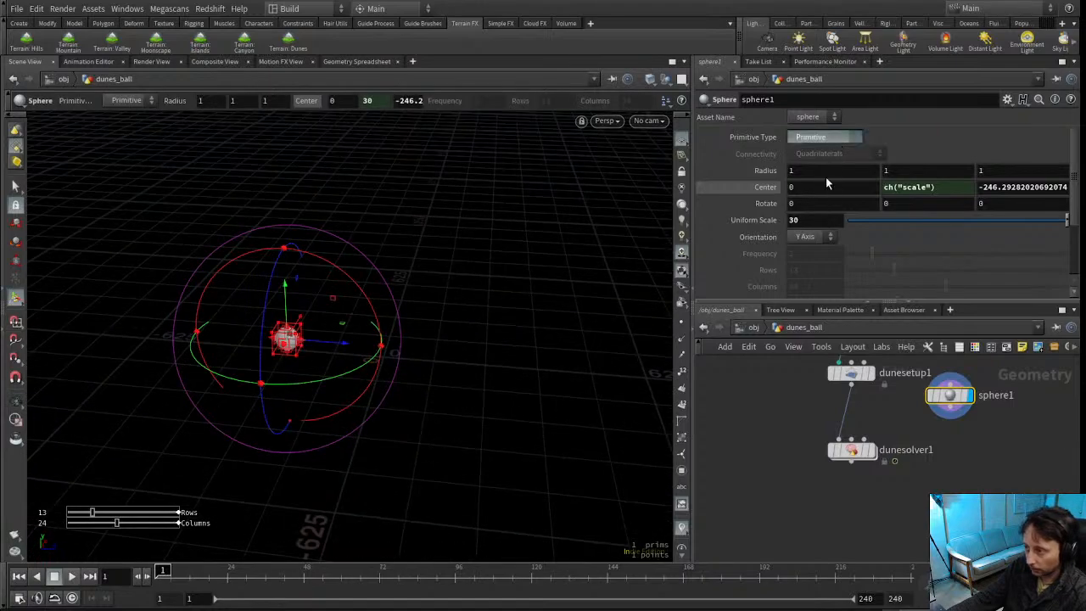
pyautogui.click(826, 174)
pyautogui.moveTo(416, 339)
pyautogui.keyDown('alt'); pyautogui.mouseDown()
pyautogui.moveTo(347, 369)
pyautogui.moveTo(359, 320)
pyautogui.mouseUp(); pyautogui.keyUp('alt')
pyautogui.hotkey('space', 'g')
pyautogui.hotkey('shift', 'w')
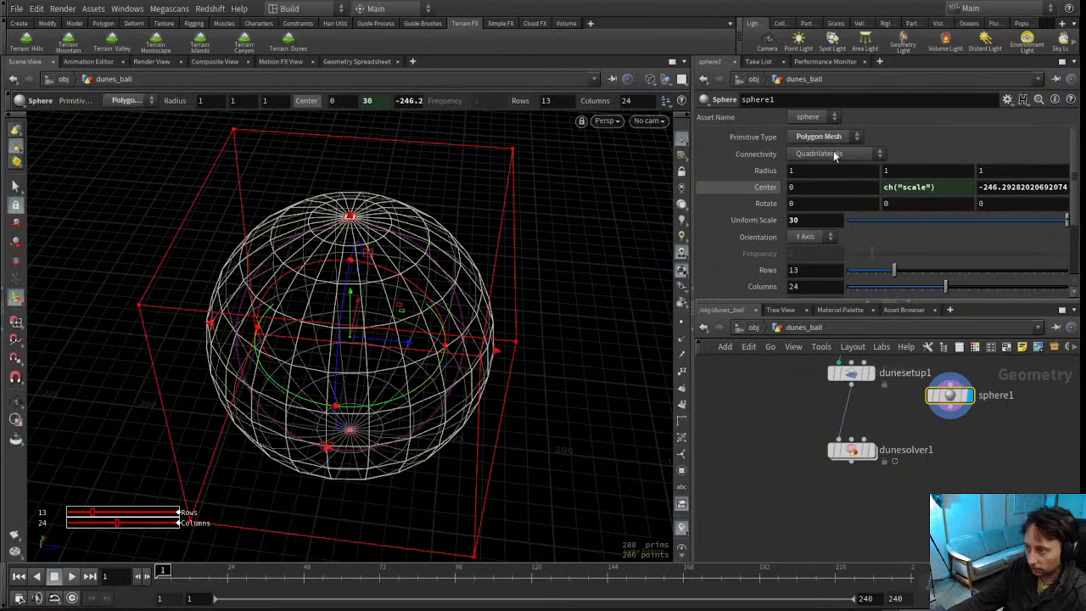
# Set the sphere's primitive type to Polygon with a Frequency of 10 and return to smooth shading
pyautogui.click(828, 166)
pyautogui.moveTo(876, 255); pyautogui.dragTo(1067, 257)
pyautogui.keyDown('alt'); pyautogui.moveTo(374, 374); pyautogui.dragTo(364, 313); pyautogui.keyUp('alt')
pyautogui.hotkey('shift', 'w')
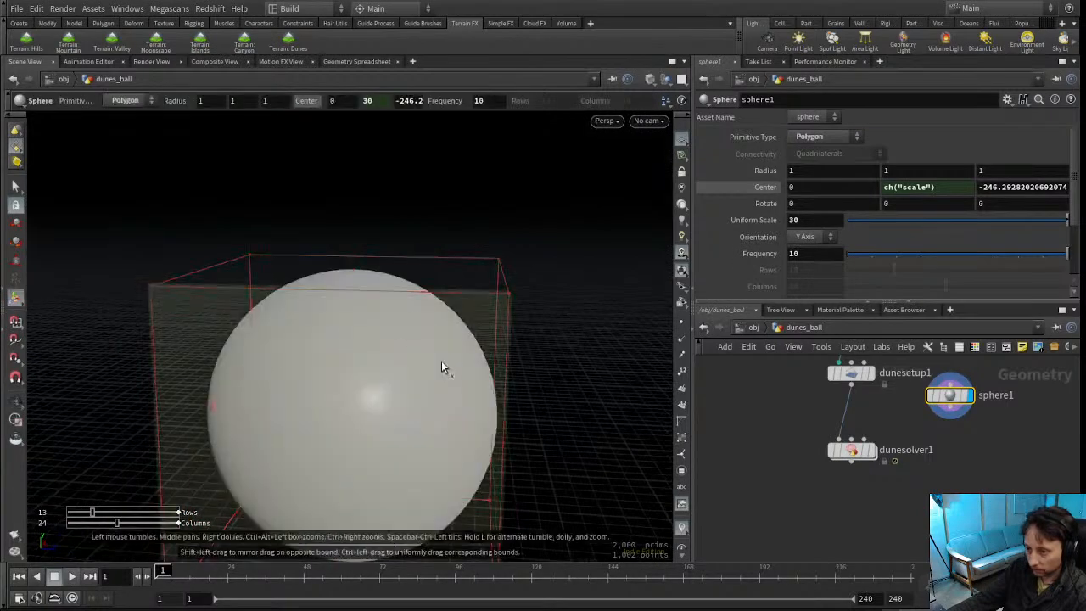
pyautogui.keyDown('alt'); pyautogui.moveTo(436, 364); pyautogui.dragTo(466, 393); pyautogui.keyUp('alt')
pyautogui.keyDown('alt'); pyautogui.moveTo(466, 393); pyautogui.dragTo(424, 204, button='middle'); pyautogui.keyUp('alt')
# Move dunesolver1 further down the network below dunesetup1 and place sphere1 just above and beside it
pyautogui.moveTo(857, 451); pyautogui.dragTo(857, 542)
pyautogui.moveTo(905, 500); pyautogui.dragTo(925, 415, button='middle')
pyautogui.keyDown('alt'); pyautogui.moveTo(307, 479); pyautogui.dragTo(282, 422); pyautogui.keyUp('alt')
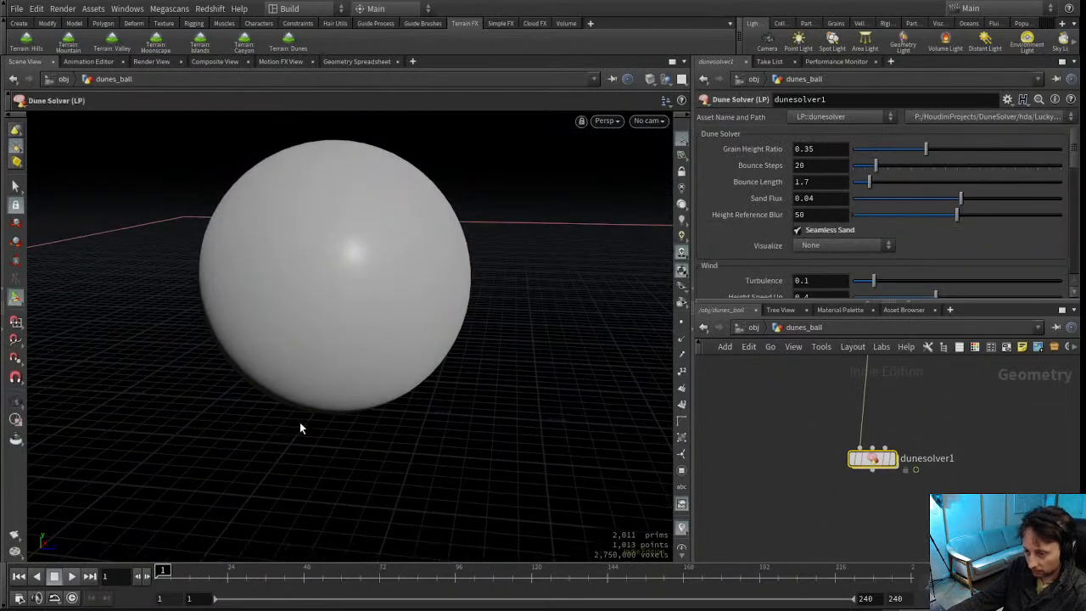
pyautogui.click(940, 422)
pyautogui.moveTo(941, 423); pyautogui.dragTo(863, 520, button='middle')
pyautogui.scroll(-3, 863, 520)
pyautogui.moveTo(886, 455); pyautogui.dragTo(889, 490)
pyautogui.moveTo(907, 513); pyautogui.dragTo(991, 426, button='middle')
pyautogui.moveTo(970, 399); pyautogui.dragTo(962, 424)
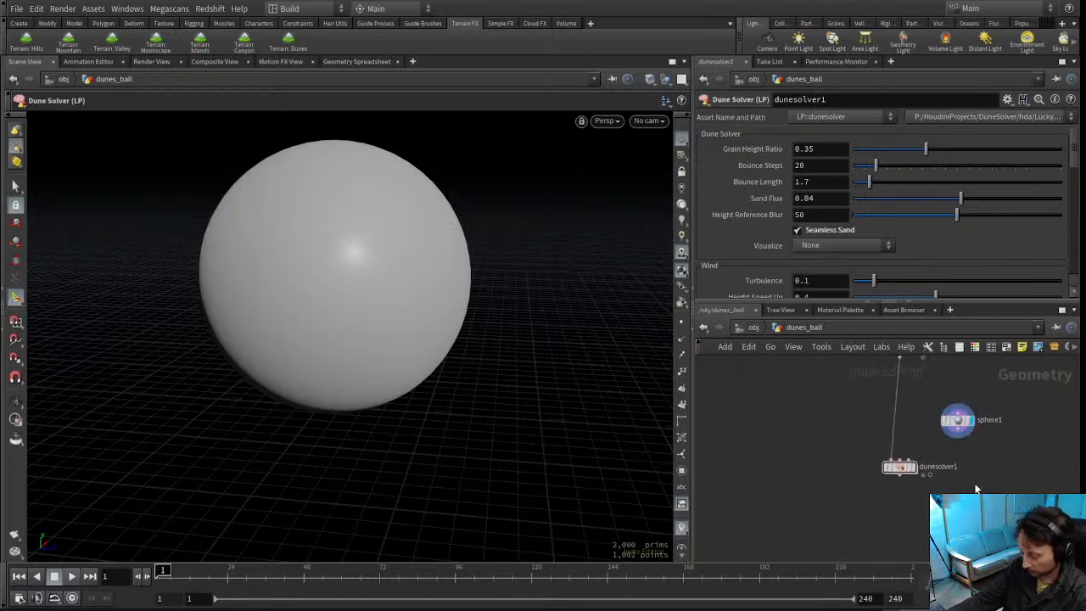
pyautogui.keyDown('alt'); pyautogui.moveTo(311, 416); pyautogui.dragTo(317, 458); pyautogui.keyUp('alt')
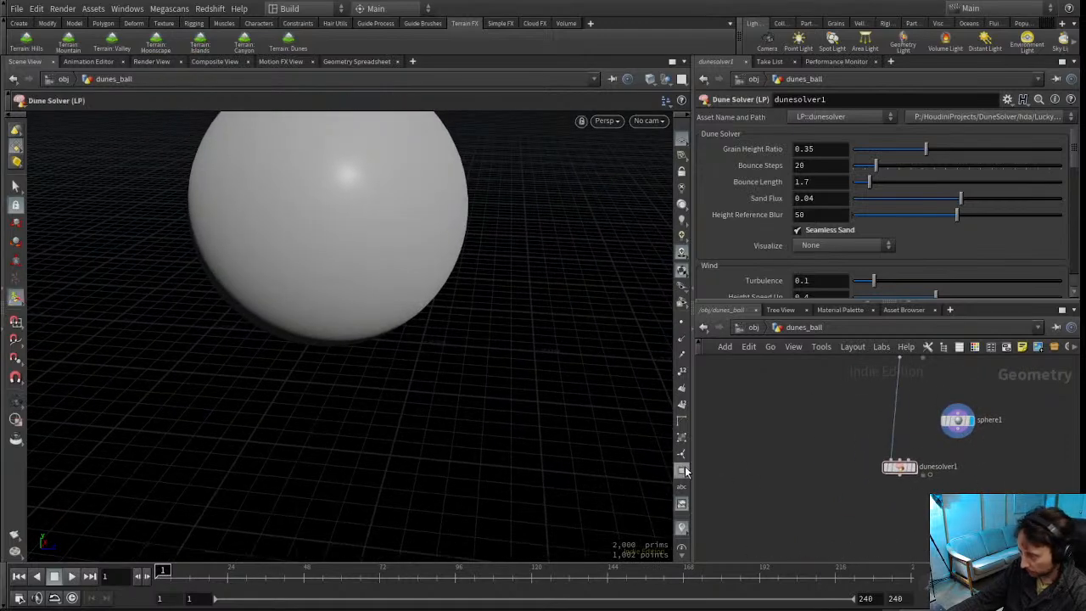
# Display dunesolver1 and connect sphere1's output to the solver's third input
pyautogui.click(914, 468)
pyautogui.moveTo(913, 467); pyautogui.dragTo(863, 505, button='middle')
pyautogui.hotkey('space', 'f')
pyautogui.keyDown('alt'); pyautogui.moveTo(516, 402); pyautogui.dragTo(492, 422); pyautogui.keyUp('alt')
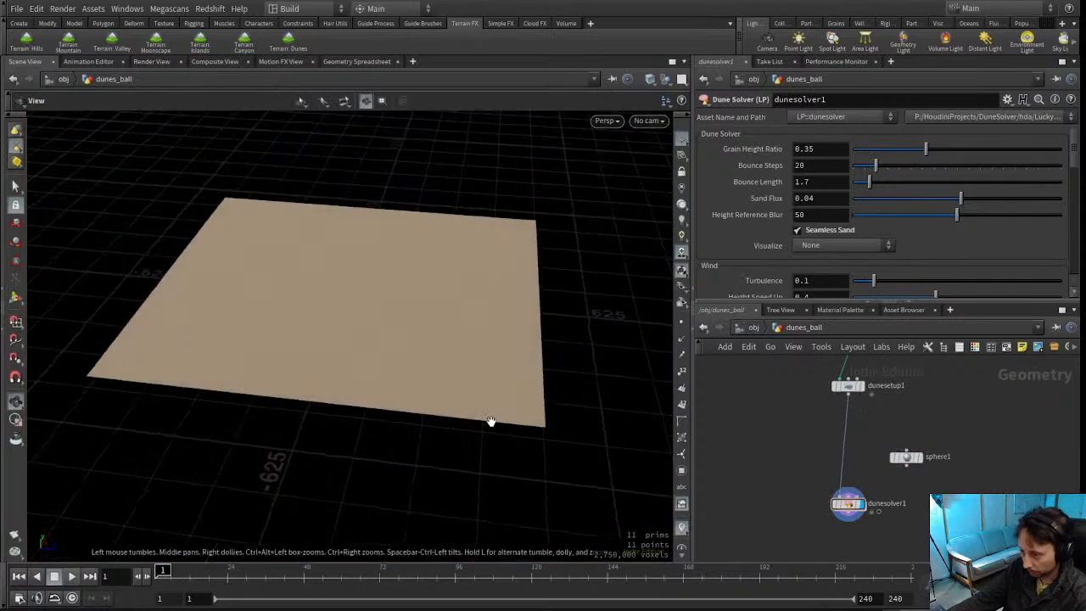
pyautogui.scroll(5, 886, 470)
pyautogui.moveTo(903, 481); pyautogui.dragTo(935, 451, button='middle')
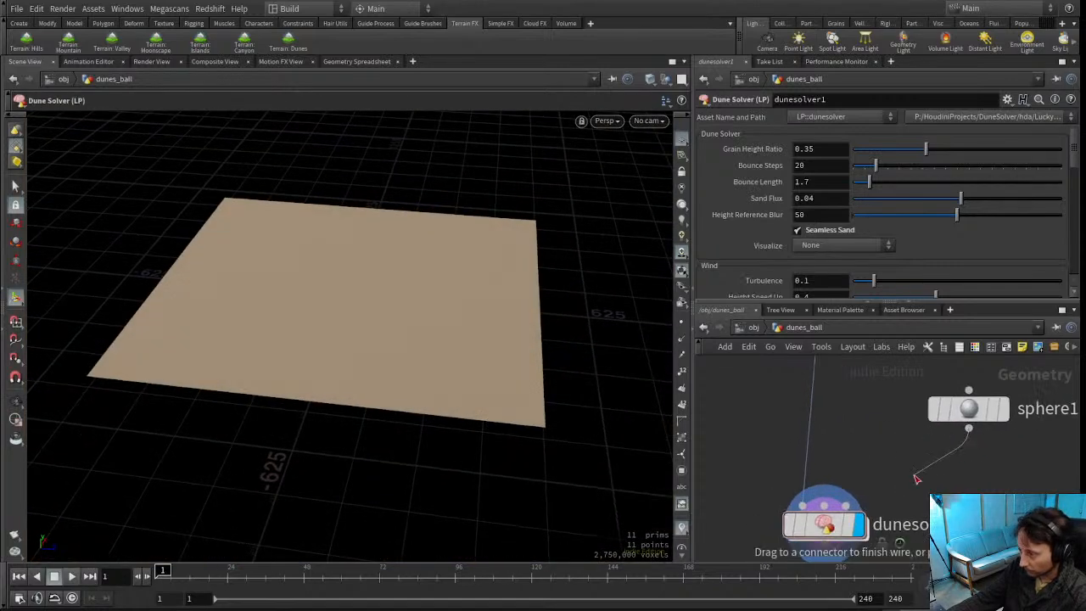
pyautogui.scroll(-4, 966, 432)
pyautogui.moveTo(963, 434); pyautogui.dragTo(985, 417)
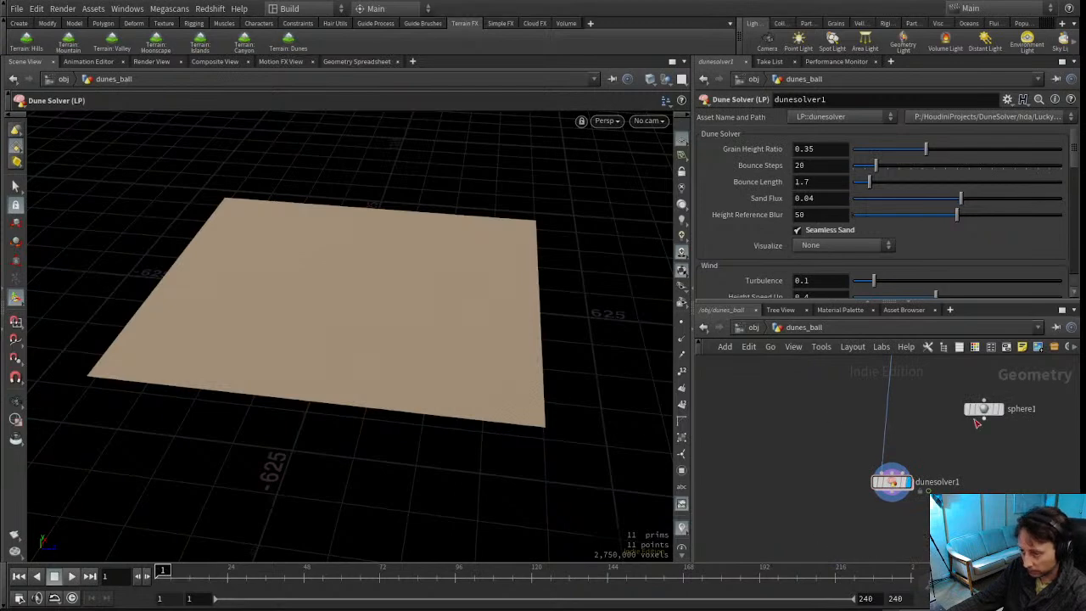
pyautogui.moveTo(984, 417); pyautogui.dragTo(913, 472)
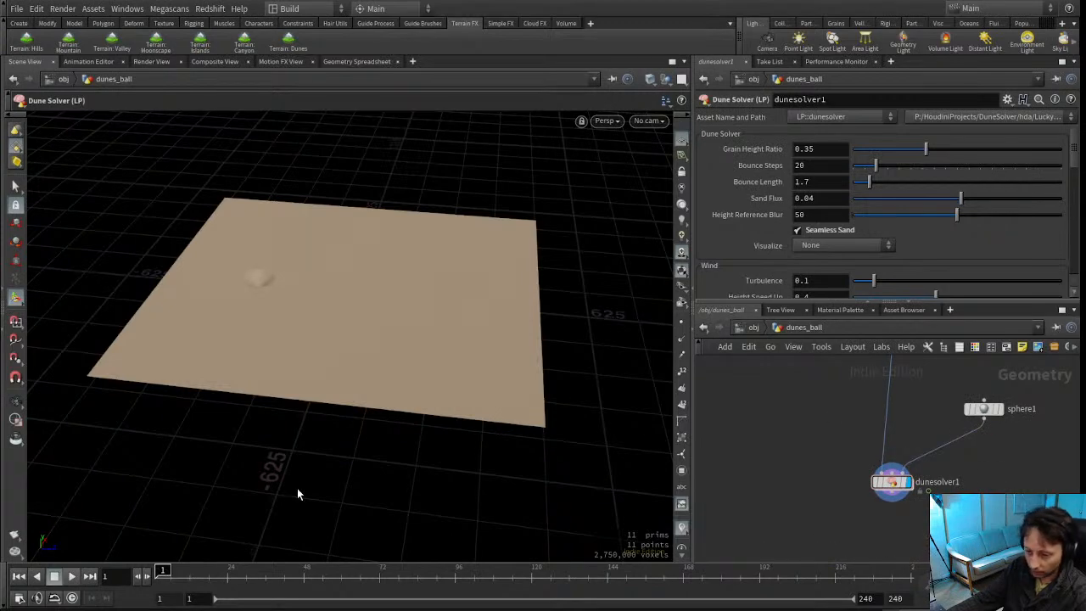
# Inspect the sphere's imprint in the sand and tidy the placement of sphere1 and dunesolver1
pyautogui.keyDown('alt'); pyautogui.moveTo(289, 295); pyautogui.dragTo(347, 356, button='middle'); pyautogui.keyUp('alt')
pyautogui.scroll(3, 346, 356)
pyautogui.keyDown('alt'); pyautogui.moveTo(340, 339); pyautogui.dragTo(327, 402); pyautogui.keyUp('alt')
pyautogui.keyDown('alt'); pyautogui.moveTo(286, 368); pyautogui.dragTo(333, 343); pyautogui.keyUp('alt')
pyautogui.keyDown('alt'); pyautogui.moveTo(333, 343); pyautogui.dragTo(302, 266, button='middle'); pyautogui.keyUp('alt')
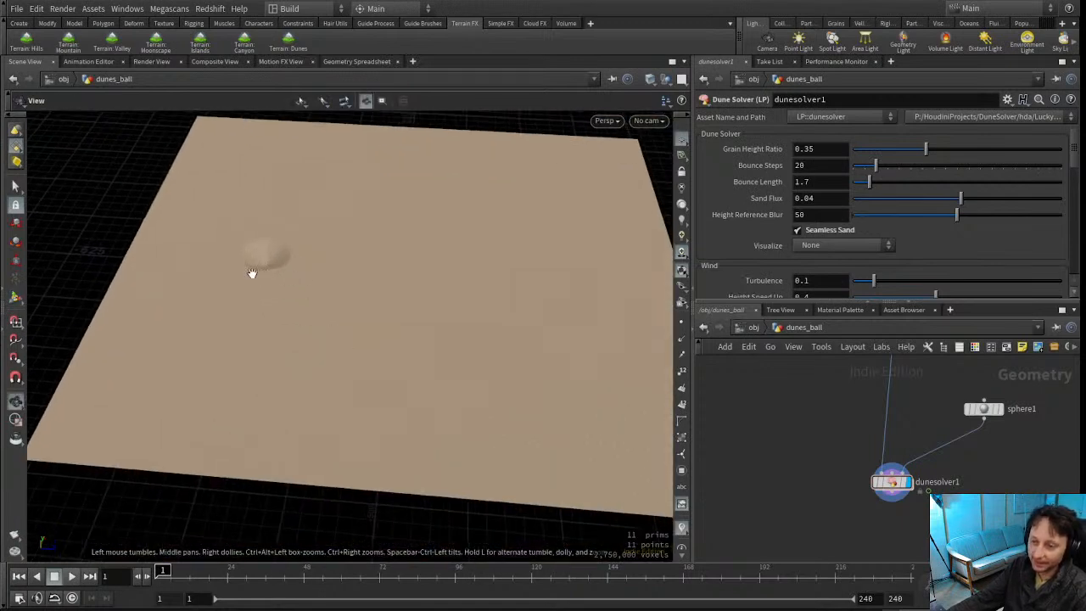
pyautogui.moveTo(766, 415); pyautogui.dragTo(820, 419, button='middle')
pyautogui.scroll(-2, 759, 439)
pyautogui.moveTo(937, 393); pyautogui.dragTo(944, 395)
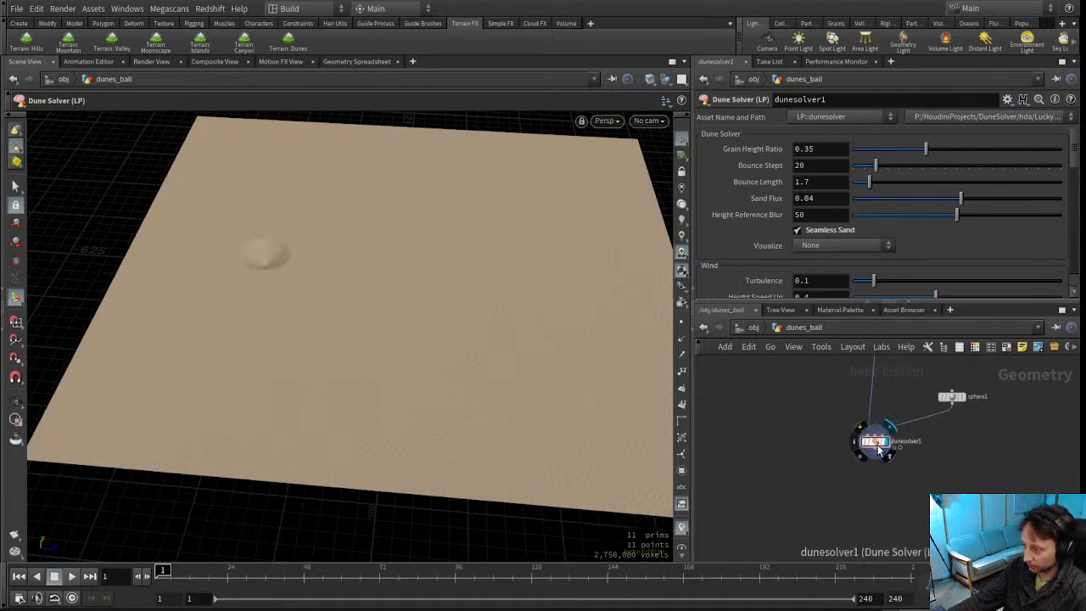
pyautogui.moveTo(922, 420); pyautogui.dragTo(929, 427, button='middle')
pyautogui.moveTo(888, 452)
pyautogui.mouseDown()
pyautogui.moveTo(871, 452)
pyautogui.moveTo(883, 456)
pyautogui.mouseUp()
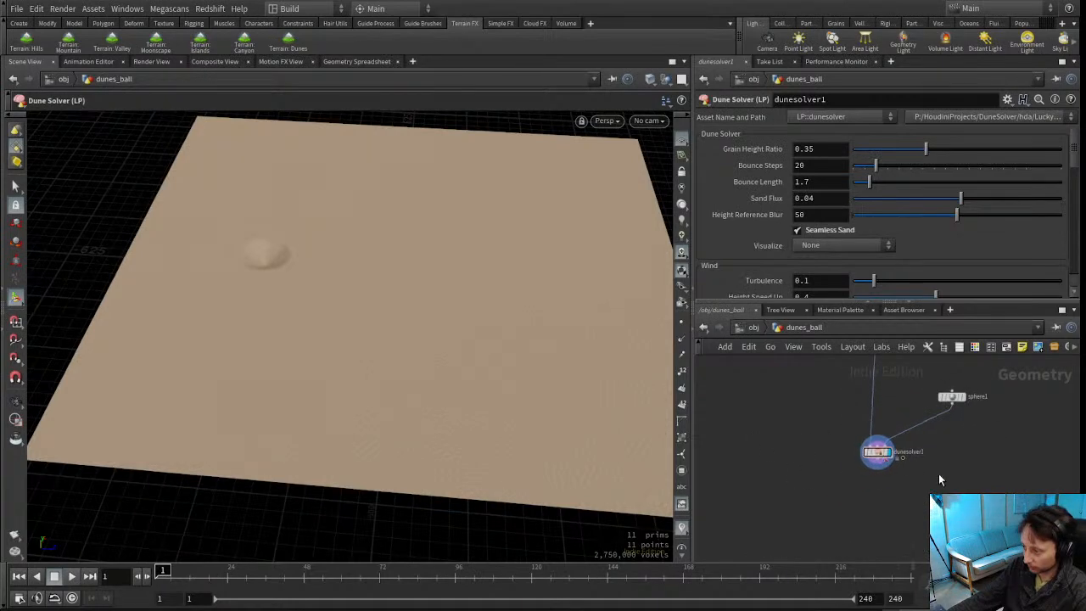
# Add a Merge node, wire dunesolver1 and sphere1 into it, and display the merged result
pyautogui.press('Return')
pyautogui.click(875, 506)
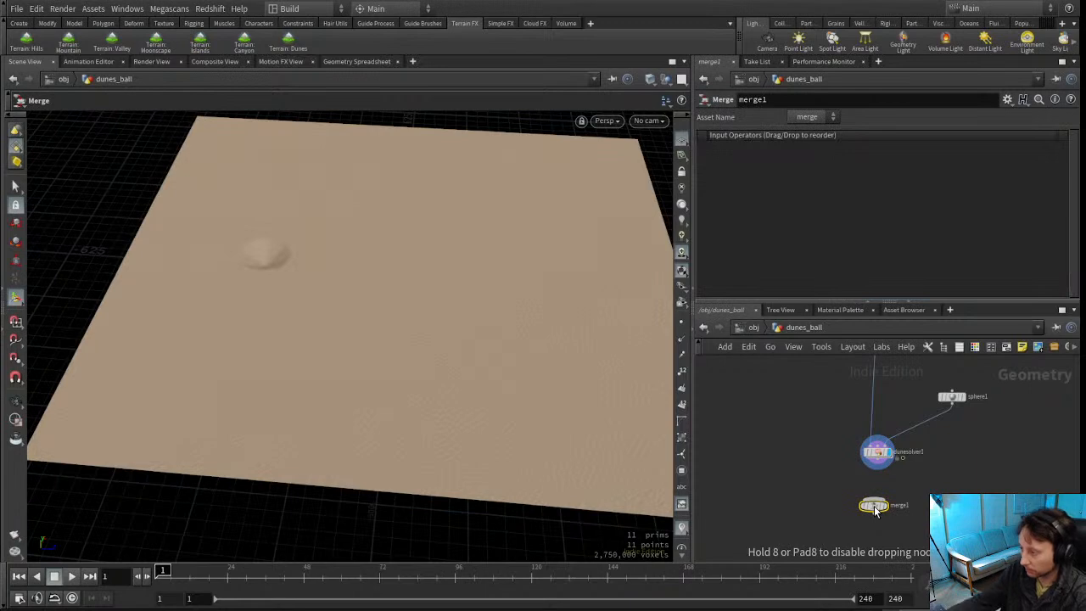
pyautogui.scroll(2, 875, 507)
pyautogui.moveTo(908, 465); pyautogui.dragTo(833, 511, button='middle')
pyautogui.moveTo(872, 386)
pyautogui.mouseDown()
pyautogui.moveTo(991, 423)
pyautogui.moveTo(890, 377)
pyautogui.mouseUp()
pyautogui.scroll(-2, 990, 422)
pyautogui.moveTo(905, 378); pyautogui.dragTo(888, 418, button='middle')
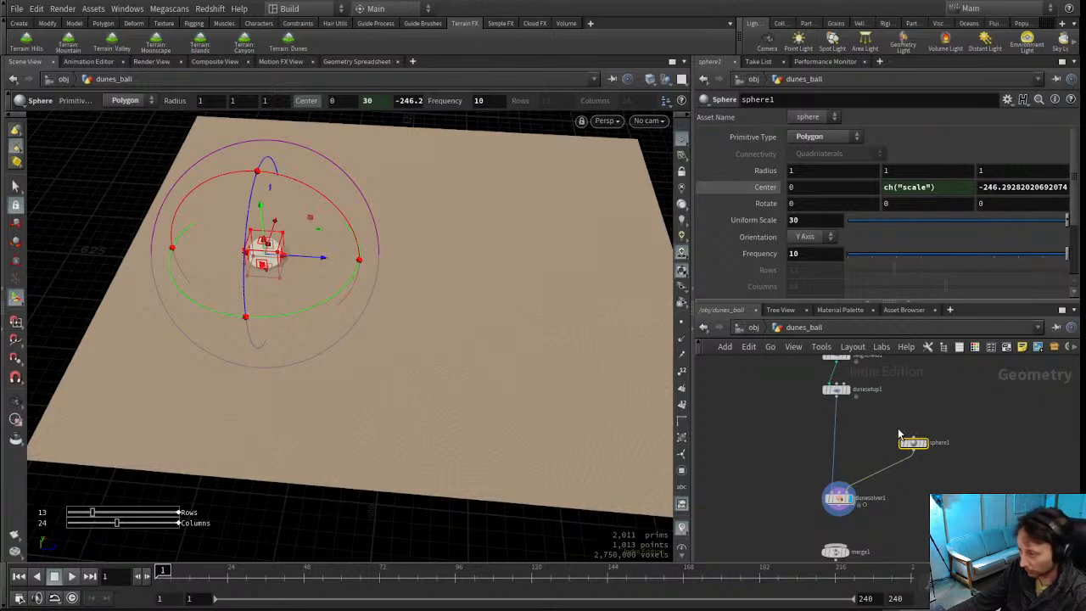
pyautogui.moveTo(924, 482); pyautogui.dragTo(938, 437, button='middle')
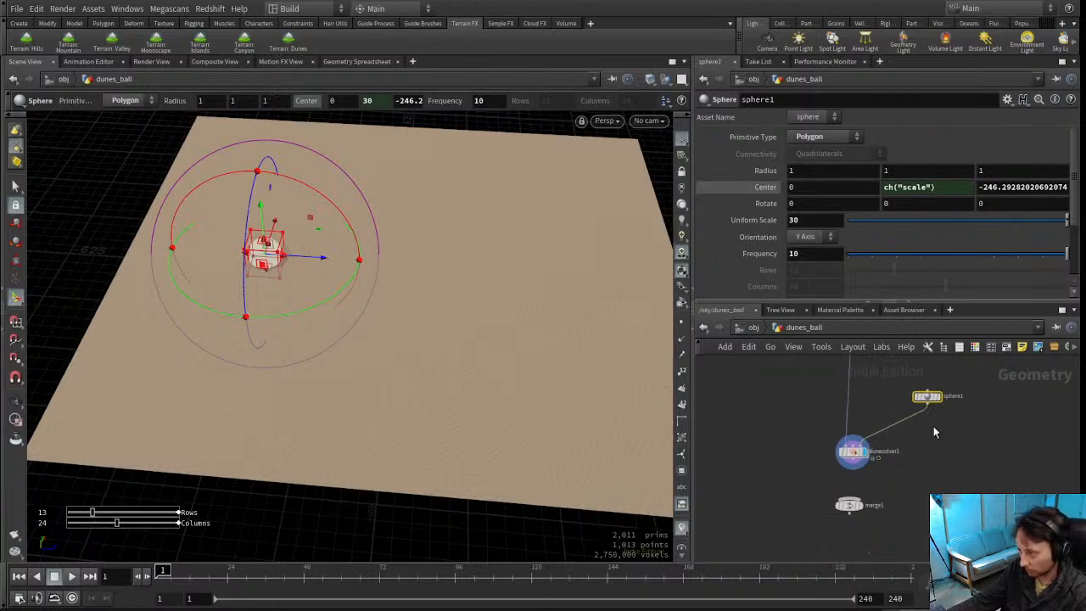
pyautogui.moveTo(852, 465); pyautogui.dragTo(916, 503)
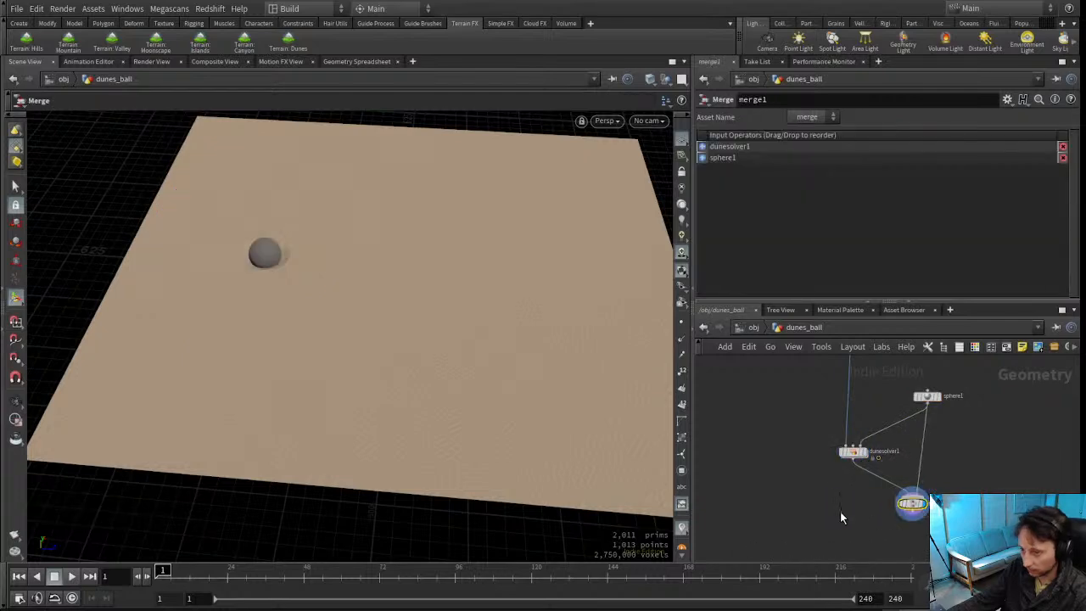
pyautogui.click(850, 512)
# Play the simulation and examine from several angles how the sand forms around the sphere
pyautogui.keyDown('alt'); pyautogui.moveTo(342, 337); pyautogui.dragTo(245, 357); pyautogui.keyUp('alt')
pyautogui.keyDown('alt'); pyautogui.moveTo(245, 357); pyautogui.dragTo(421, 417, button='right'); pyautogui.keyUp('alt')
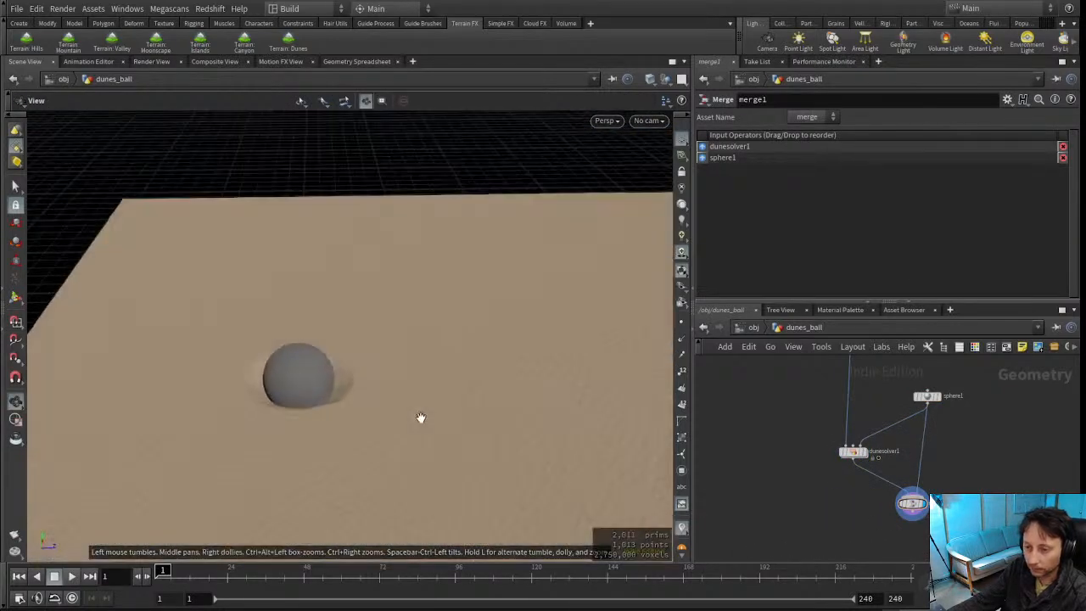
pyautogui.keyDown('alt'); pyautogui.moveTo(421, 418); pyautogui.dragTo(320, 388); pyautogui.keyUp('alt')
pyautogui.keyDown('alt'); pyautogui.moveTo(320, 388); pyautogui.dragTo(199, 376, button='right'); pyautogui.keyUp('alt')
pyautogui.keyDown('alt'); pyautogui.moveTo(199, 376); pyautogui.dragTo(191, 344); pyautogui.keyUp('alt')
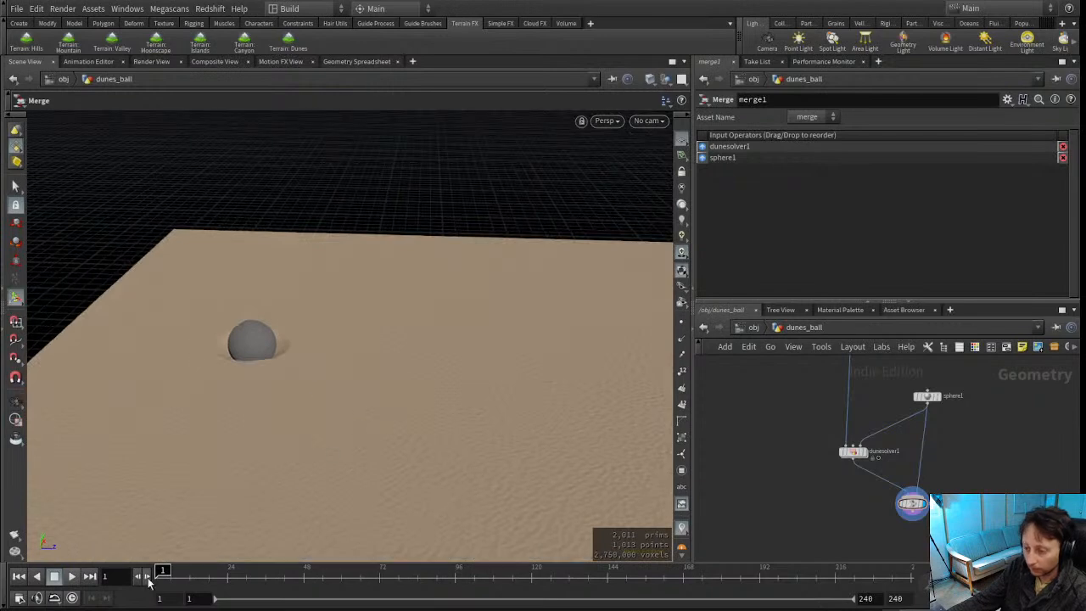
pyautogui.click(72, 577)
pyautogui.keyDown('alt'); pyautogui.moveTo(364, 305); pyautogui.dragTo(325, 249); pyautogui.keyUp('alt')
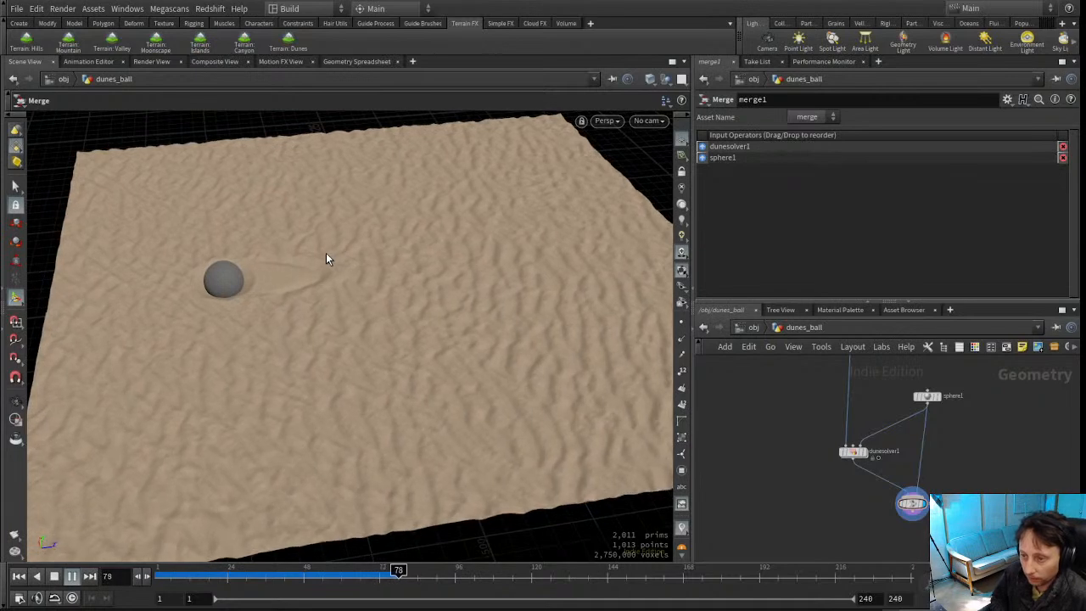
pyautogui.press('space')
pyautogui.moveTo(325, 257); pyautogui.dragTo(341, 335)
pyautogui.press('Escape')
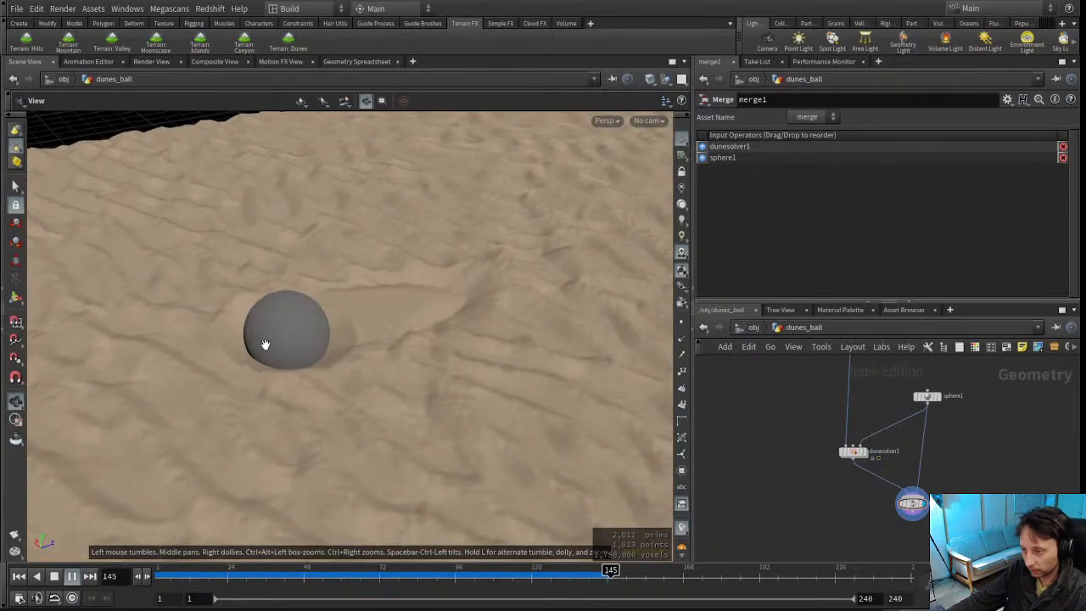
pyautogui.keyDown('alt'); pyautogui.moveTo(376, 381); pyautogui.dragTo(328, 325); pyautogui.keyUp('alt')
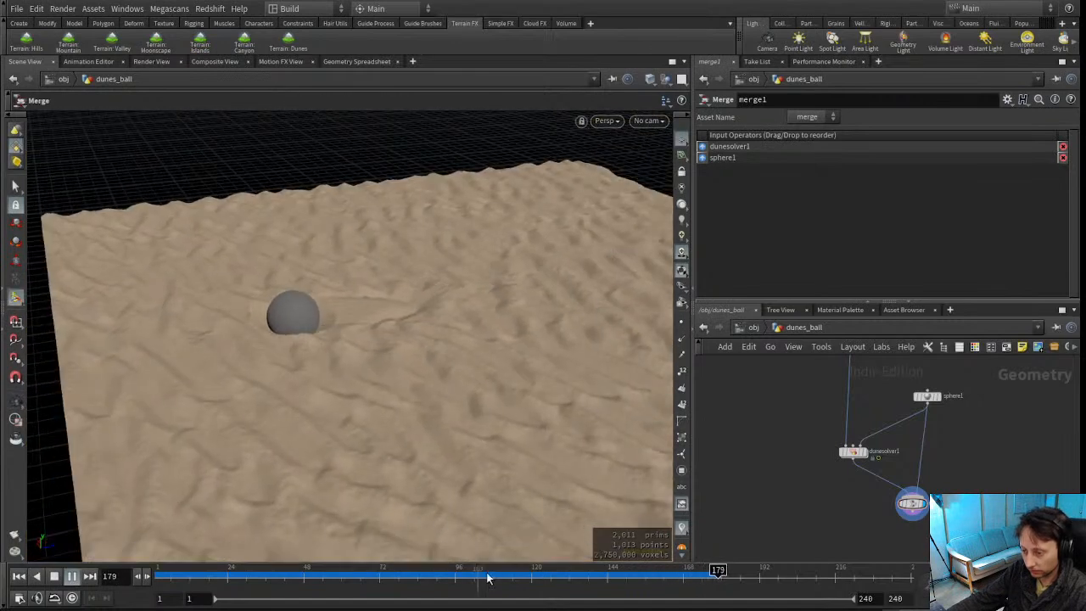
# Rewind to frame 1 and set sphere1's Uniform Scale to 60
pyautogui.click(18, 575)
pyautogui.click(928, 396)
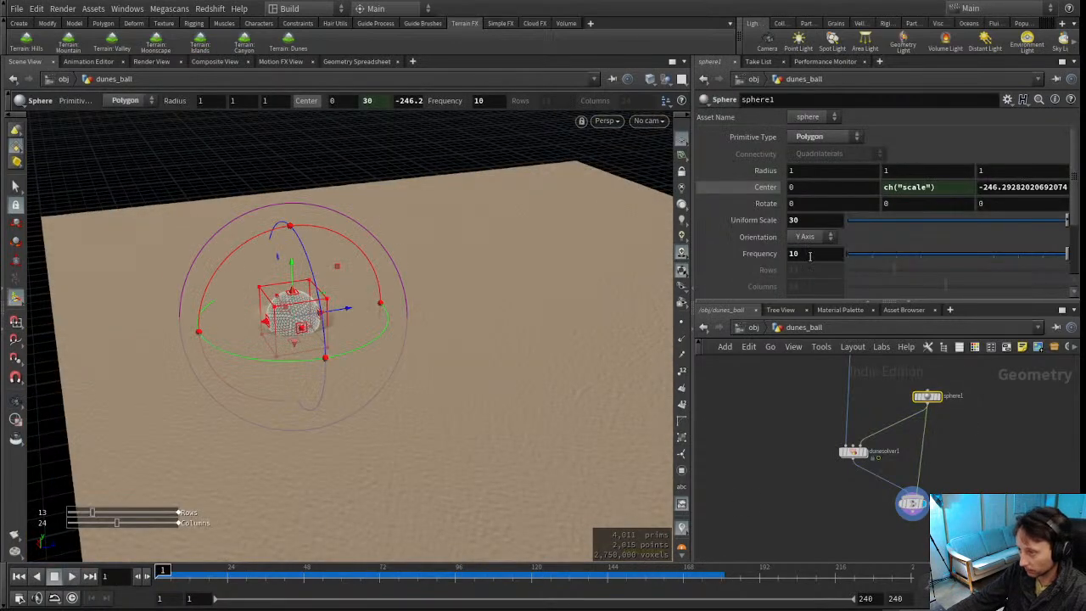
pyautogui.doubleClick(813, 220)
pyautogui.press('Return')
pyautogui.keyDown('alt'); pyautogui.moveTo(296, 336); pyautogui.dragTo(291, 379); pyautogui.keyUp('alt')
pyautogui.keyDown('alt'); pyautogui.moveTo(291, 379); pyautogui.dragTo(376, 451, button='right'); pyautogui.keyUp('alt')
pyautogui.keyDown('alt'); pyautogui.moveTo(376, 451); pyautogui.dragTo(447, 347); pyautogui.keyUp('alt')
pyautogui.keyDown('alt'); pyautogui.moveTo(447, 347); pyautogui.dragTo(419, 353, button='middle'); pyautogui.keyUp('alt')
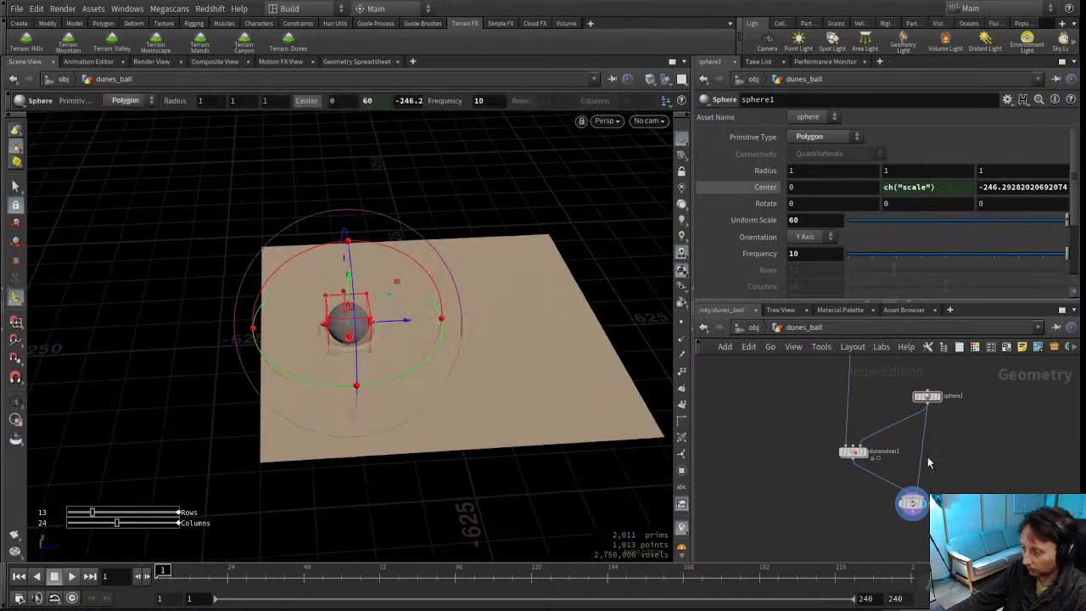
# Select dunesolver1, bring its lower parameters around the Collision group into view, and enlarge the parameter area
pyautogui.scroll(5, 893, 445)
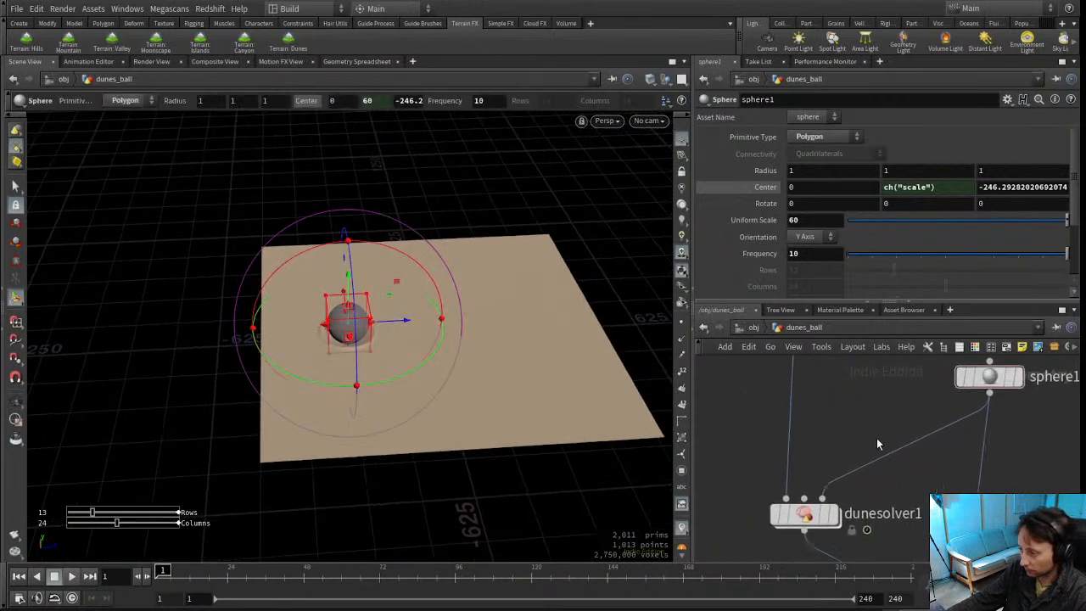
pyautogui.click(805, 513)
pyautogui.moveTo(848, 401); pyautogui.dragTo(853, 430, button='middle')
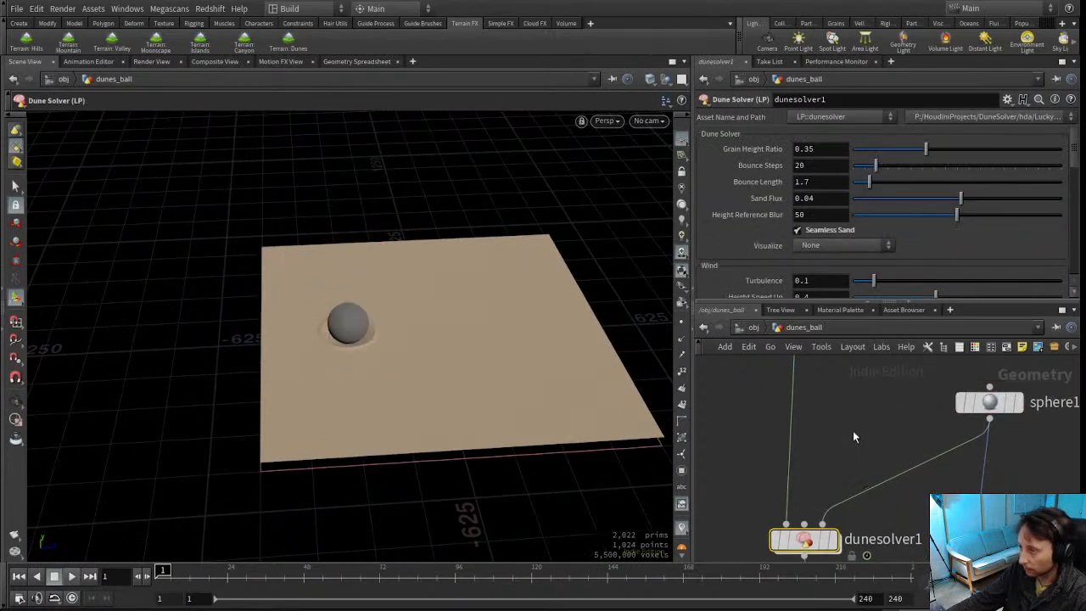
pyautogui.click(1005, 399)
pyautogui.click(806, 518)
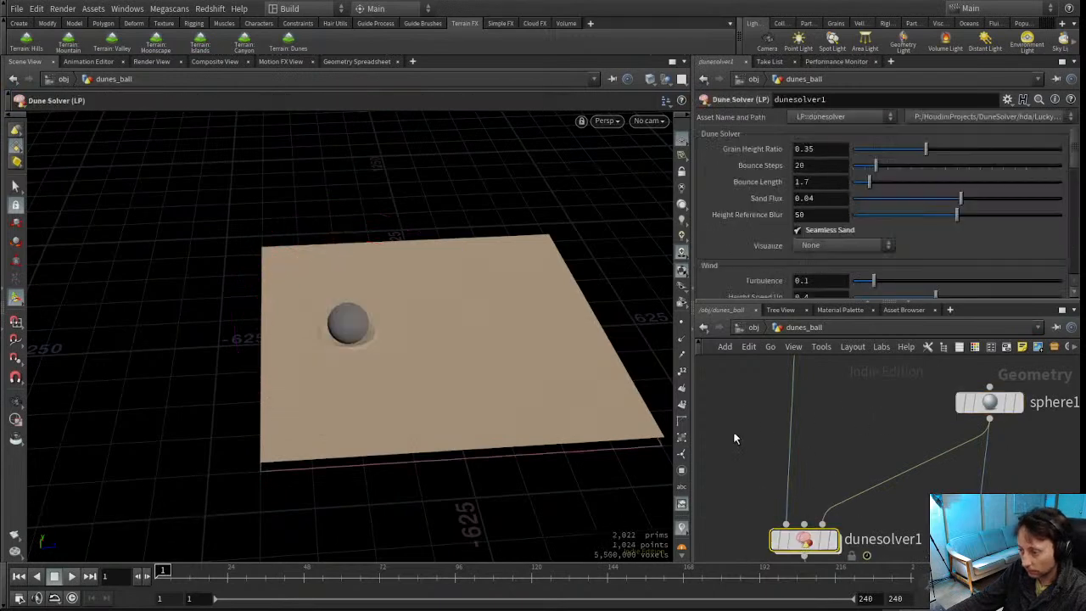
pyautogui.moveTo(1075, 163); pyautogui.dragTo(1074, 276)
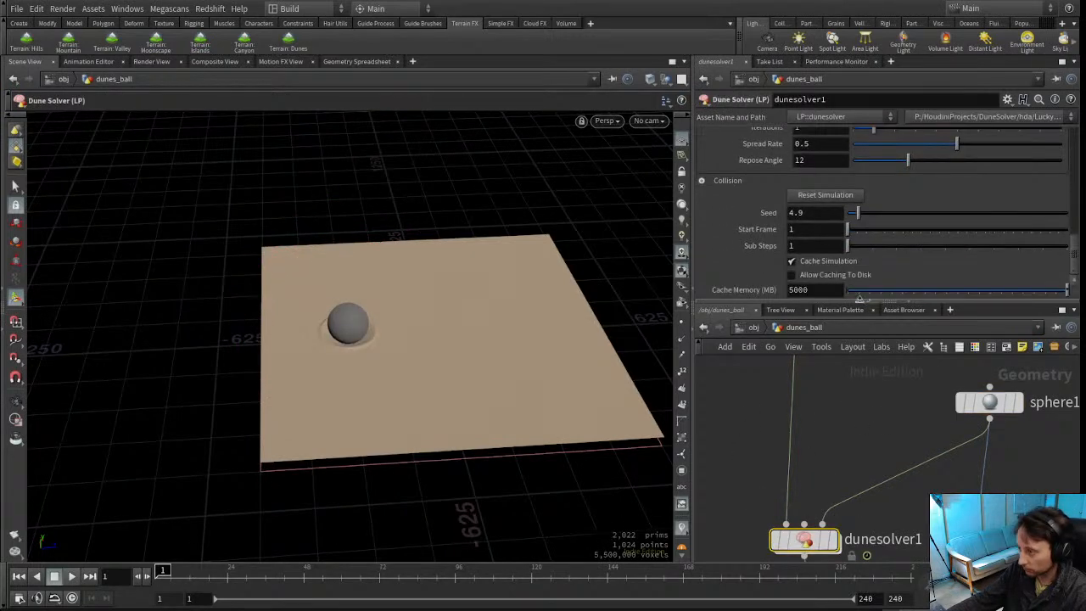
pyautogui.moveTo(819, 301); pyautogui.dragTo(818, 380)
# Expand dunesolver1's Collision group down to the Shadow Ramp and Sand Ramp
pyautogui.keyDown('alt'); pyautogui.moveTo(339, 370); pyautogui.dragTo(453, 359); pyautogui.keyUp('alt')
pyautogui.scroll(4, 446, 323)
pyautogui.moveTo(1074, 278)
pyautogui.mouseDown()
pyautogui.moveTo(1074, 262)
pyautogui.moveTo(1074, 282)
pyautogui.mouseUp()
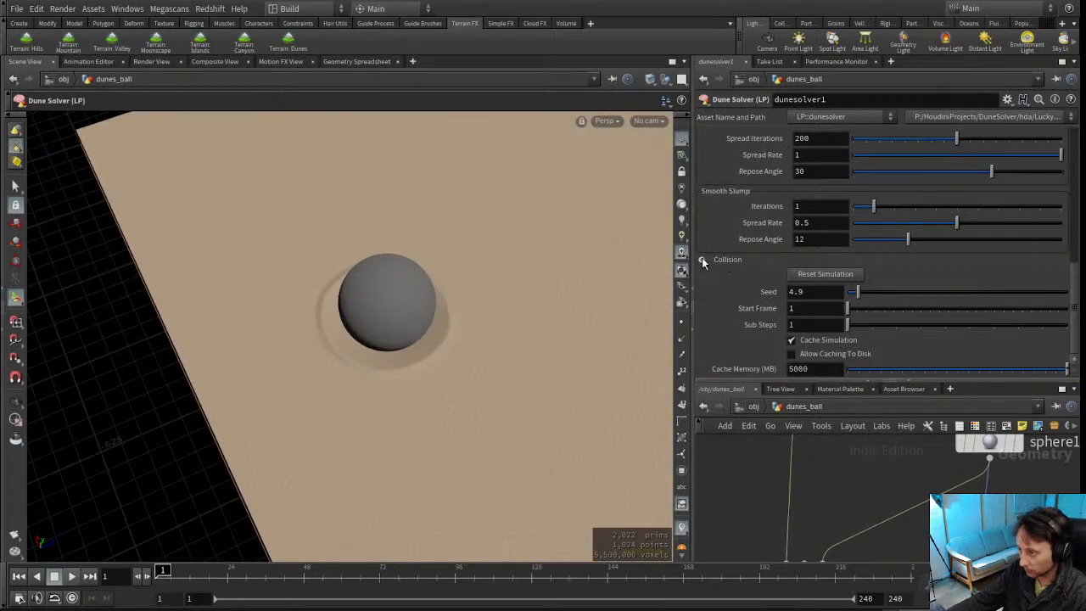
pyautogui.click(702, 260)
pyautogui.moveTo(1077, 252); pyautogui.dragTo(1076, 321)
pyautogui.scroll(1, 730, 340)
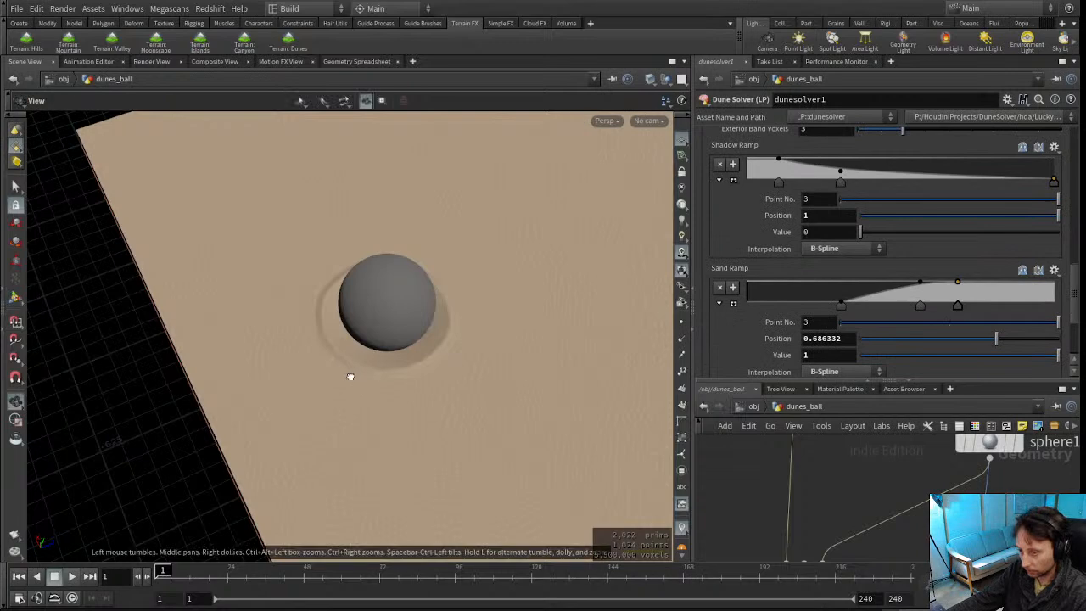
# Check the sand imprint around the sphere and enable Show Collision Shadow on dunesolver1
pyautogui.keyDown('alt'); pyautogui.moveTo(347, 373); pyautogui.dragTo(358, 361); pyautogui.keyUp('alt')
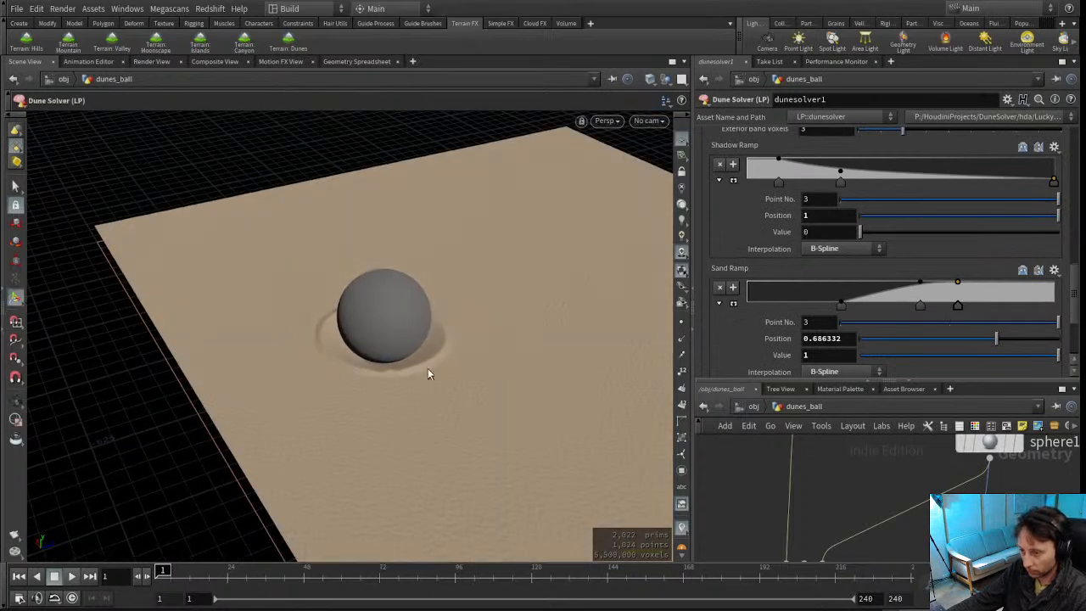
pyautogui.keyDown('alt'); pyautogui.moveTo(369, 296); pyautogui.dragTo(382, 340); pyautogui.keyUp('alt')
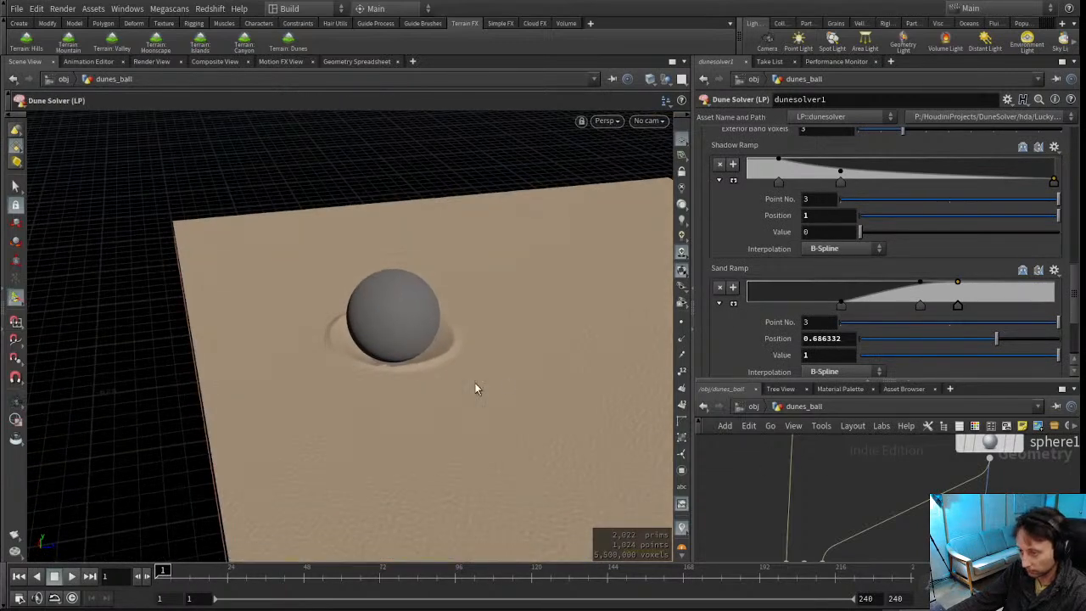
pyautogui.keyDown('alt'); pyautogui.moveTo(490, 444); pyautogui.dragTo(323, 291); pyautogui.keyUp('alt')
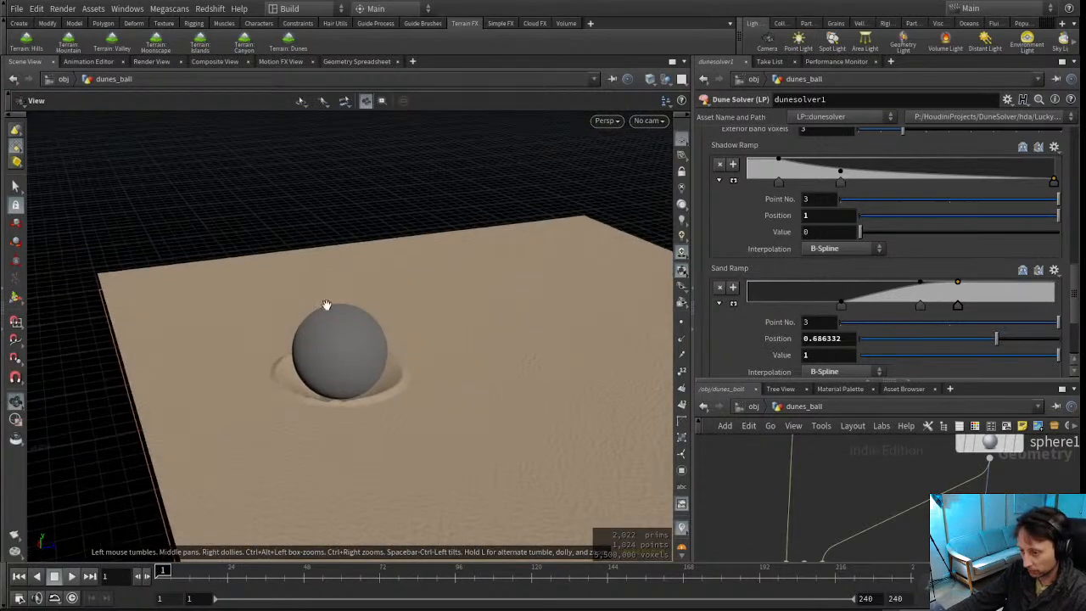
pyautogui.keyDown('alt'); pyautogui.moveTo(342, 415); pyautogui.dragTo(352, 381); pyautogui.keyUp('alt')
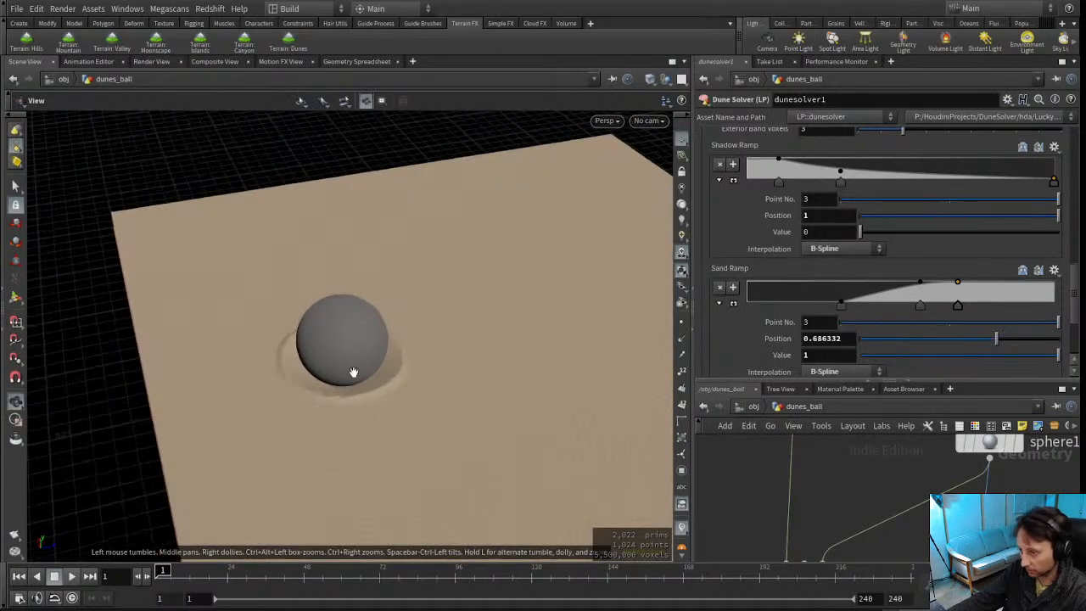
pyautogui.moveTo(1074, 283)
pyautogui.mouseDown()
pyautogui.moveTo(1069, 351)
pyautogui.moveTo(1076, 258)
pyautogui.moveTo(1077, 269)
pyautogui.mouseUp()
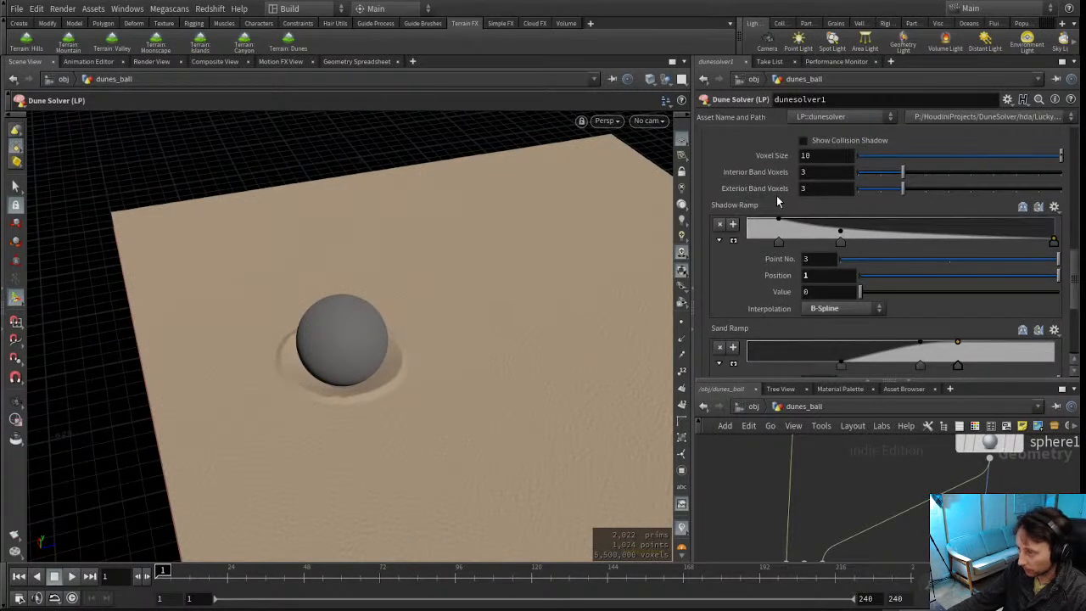
pyautogui.scroll(1, 747, 183)
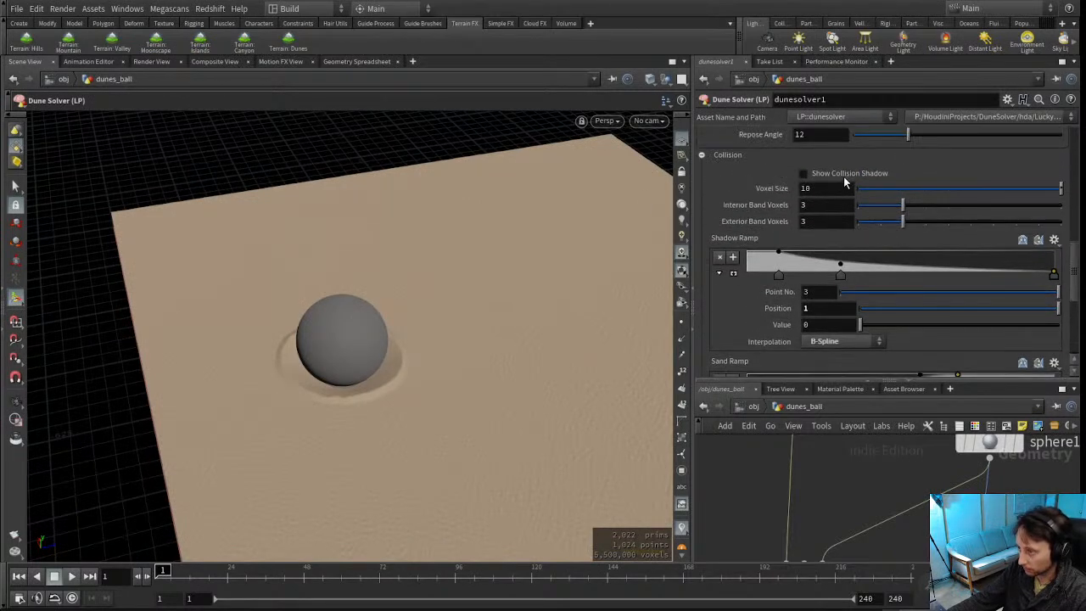
pyautogui.click(804, 173)
# Examine the collision shadow around the sphere from several angles and distances
pyautogui.keyDown('alt'); pyautogui.moveTo(484, 242); pyautogui.dragTo(313, 239); pyautogui.keyUp('alt')
pyautogui.scroll(4, 412, 242)
pyautogui.scroll(-4, 313, 239)
pyautogui.moveTo(202, 308)
pyautogui.keyDown('alt'); pyautogui.mouseDown()
pyautogui.moveTo(196, 399)
pyautogui.moveTo(194, 294)
pyautogui.mouseUp(); pyautogui.keyUp('alt')
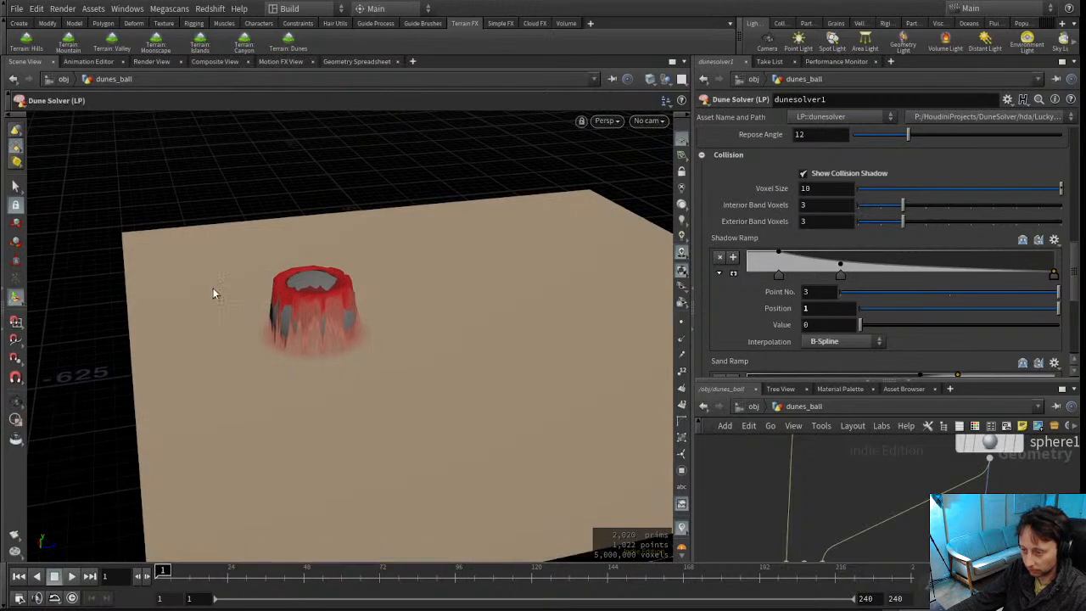
pyautogui.keyDown('alt'); pyautogui.moveTo(577, 400); pyautogui.dragTo(278, 285); pyautogui.keyUp('alt')
pyautogui.scroll(-3, 259, 334)
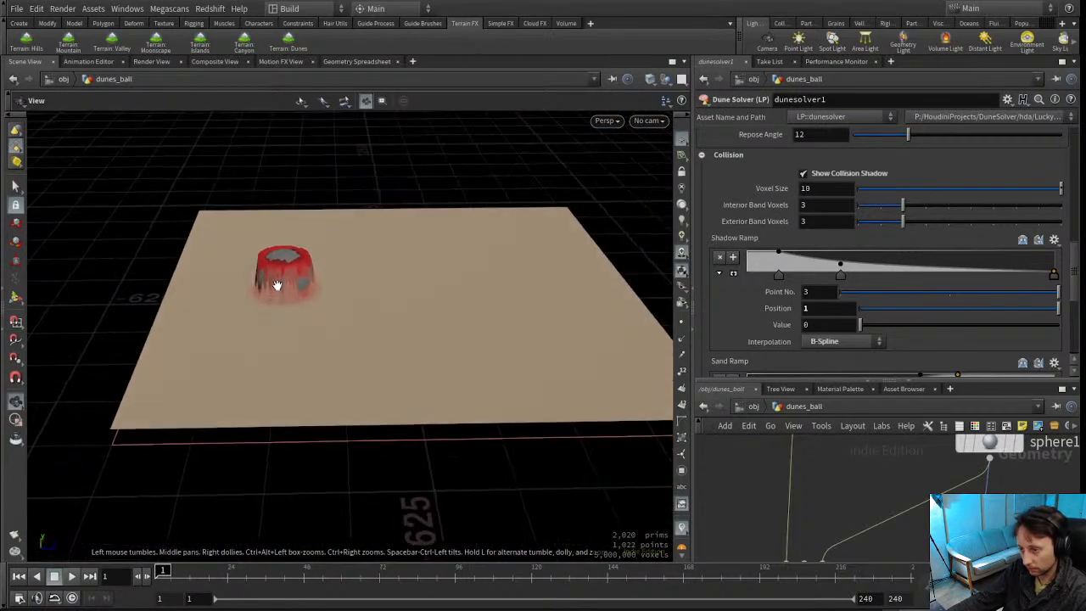
pyautogui.keyDown('alt'); pyautogui.moveTo(224, 283); pyautogui.dragTo(438, 234, button='right'); pyautogui.keyUp('alt')
pyautogui.keyDown('alt'); pyautogui.moveTo(422, 245); pyautogui.dragTo(381, 293, button='middle'); pyautogui.keyUp('alt')
pyautogui.keyDown('alt'); pyautogui.moveTo(381, 294); pyautogui.dragTo(381, 347); pyautogui.keyUp('alt')
pyautogui.keyDown('alt'); pyautogui.moveTo(268, 359); pyautogui.dragTo(316, 340); pyautogui.keyUp('alt')
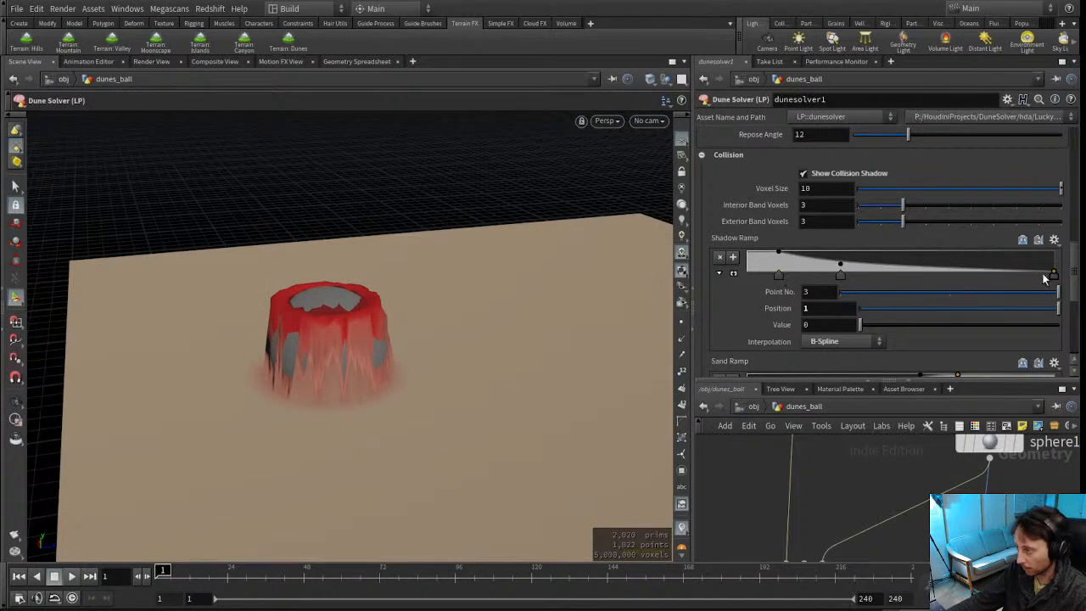
# Compare the sand imprint with Interior Band Voxels at 2 and at 3 while the collision shadow is hidden
pyautogui.moveTo(887, 207); pyautogui.dragTo(880, 213)
pyautogui.click(839, 174)
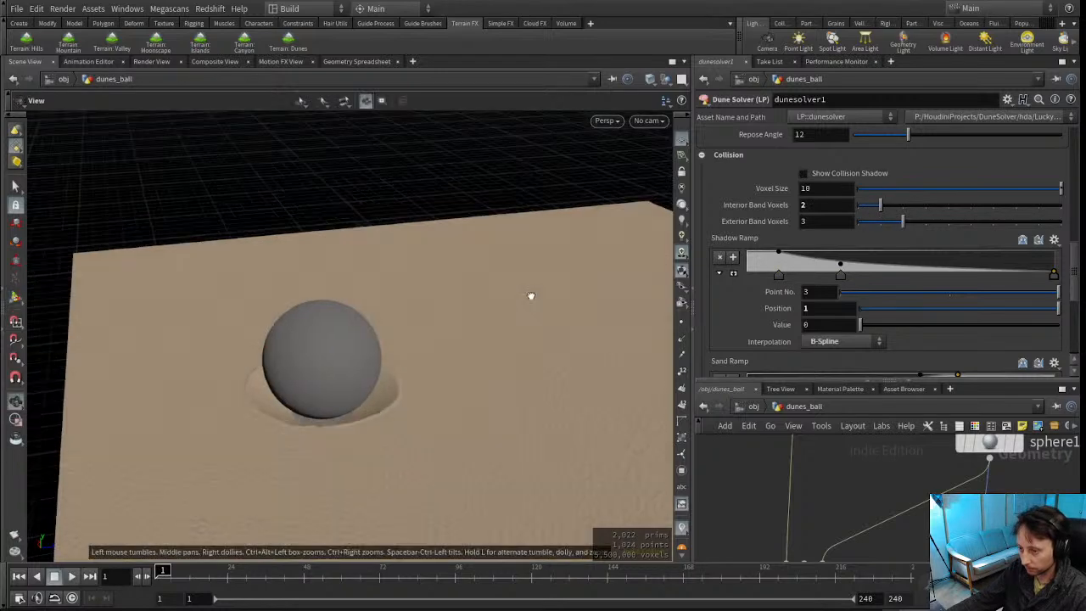
pyautogui.moveTo(859, 211); pyautogui.dragTo(881, 226)
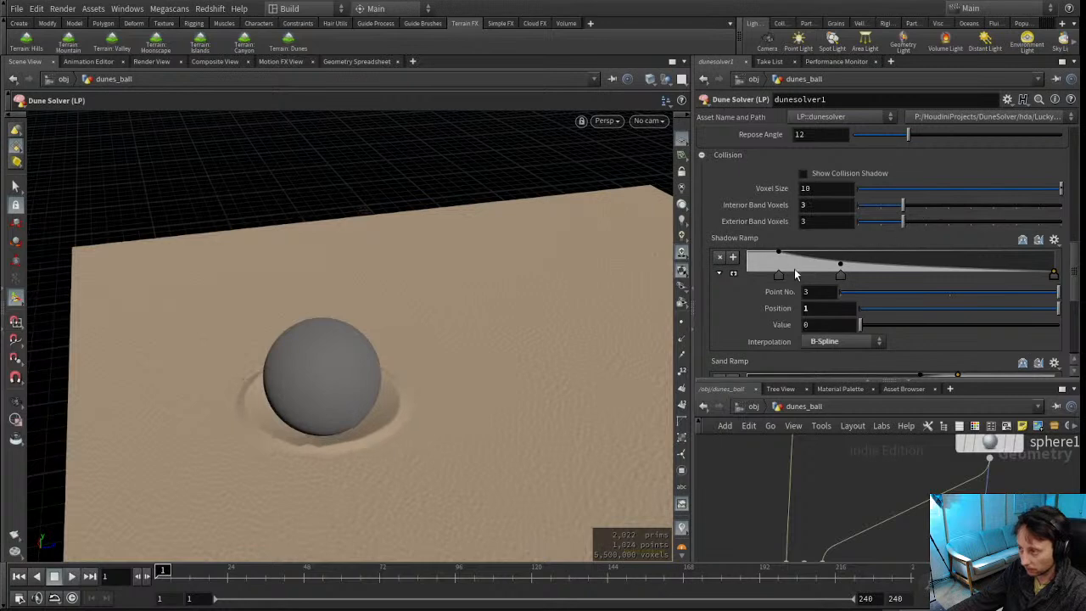
pyautogui.keyDown('alt'); pyautogui.moveTo(465, 398); pyautogui.dragTo(347, 354); pyautogui.keyUp('alt')
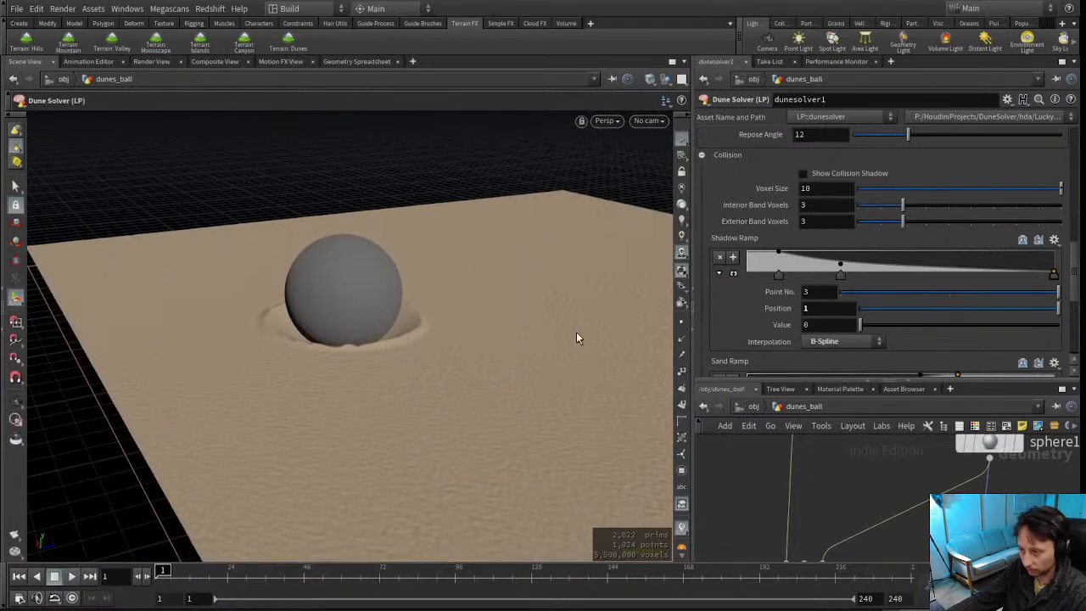
# Show the collision shadow again, inspect it around the sphere from above and from a low angle, and hide it
pyautogui.moveTo(1072, 324); pyautogui.dragTo(940, 256)
pyautogui.click(817, 259)
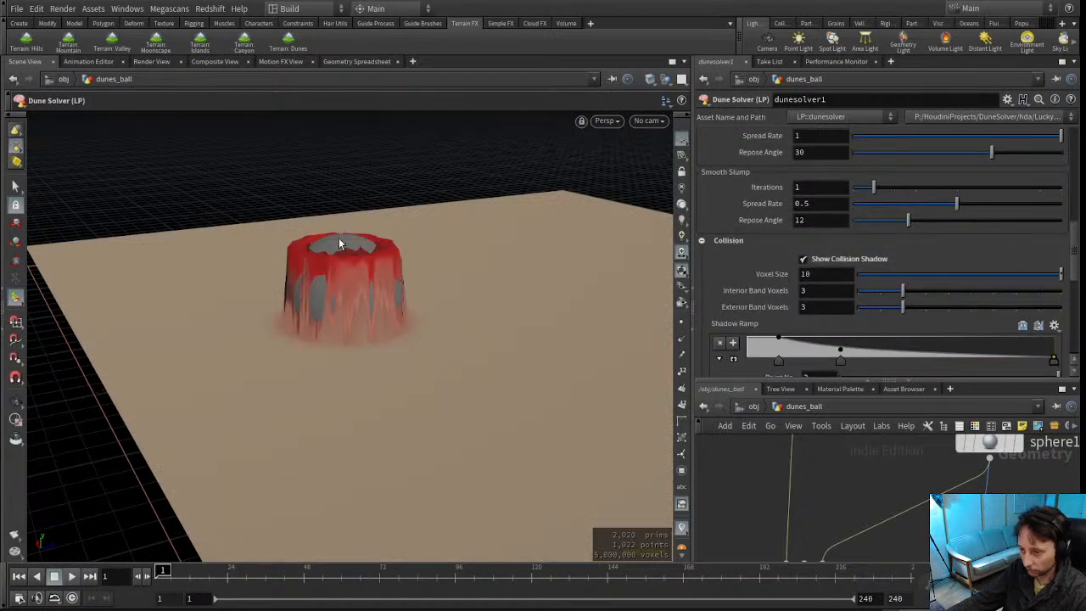
pyautogui.keyDown('alt'); pyautogui.moveTo(293, 267); pyautogui.dragTo(280, 281); pyautogui.keyUp('alt')
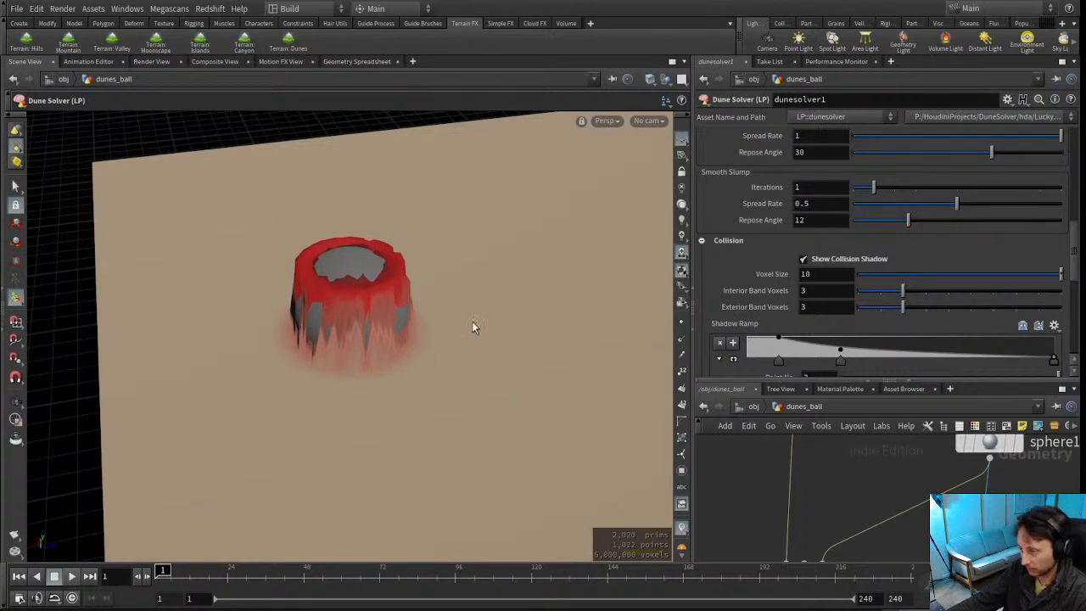
pyautogui.keyDown('alt'); pyautogui.moveTo(244, 293); pyautogui.dragTo(366, 256); pyautogui.keyUp('alt')
pyautogui.moveTo(1076, 268); pyautogui.dragTo(1076, 304)
pyautogui.click(803, 206)
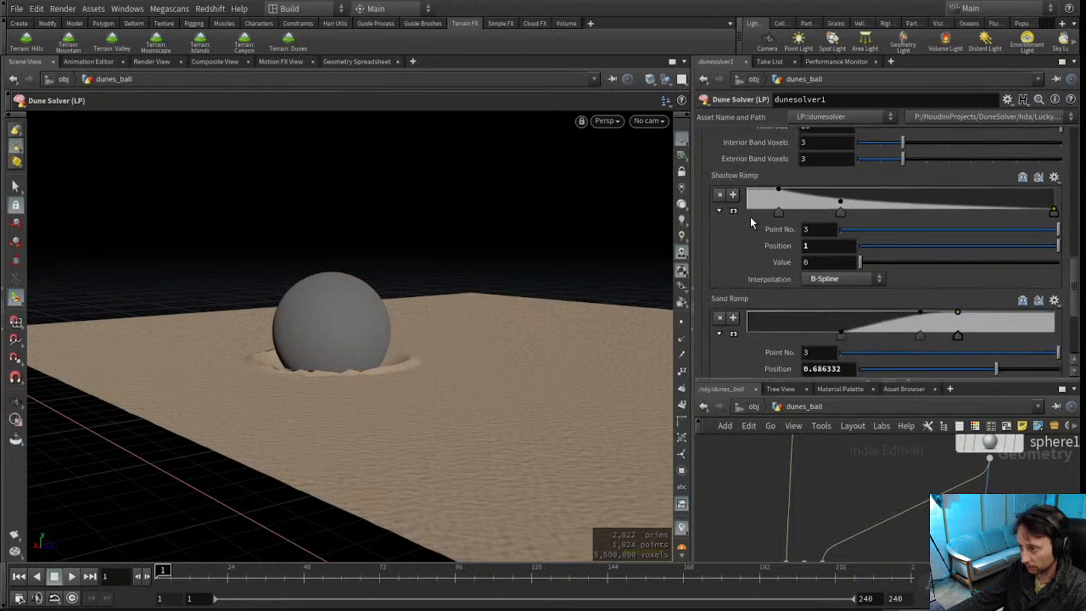
# Shift the Sand Ramp's points towards its end, with the first at position 0.412903 and the last at 0.913979
pyautogui.scroll(-5, 751, 291)
pyautogui.moveTo(417, 286); pyautogui.dragTo(368, 340)
pyautogui.press('Return')
pyautogui.moveTo(840, 252); pyautogui.dragTo(875, 255)
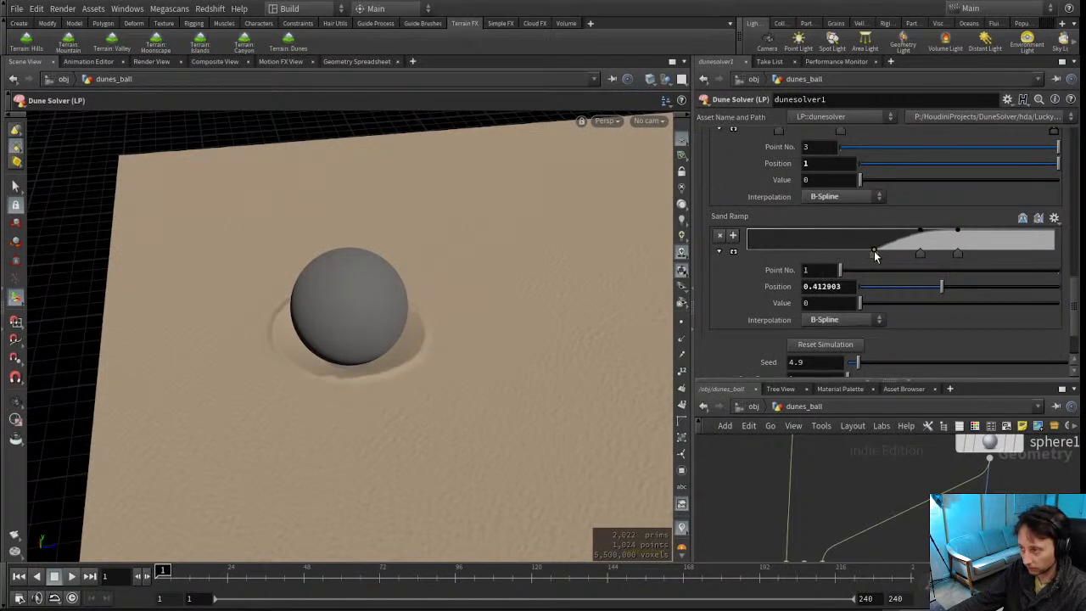
pyautogui.moveTo(957, 254); pyautogui.dragTo(997, 256)
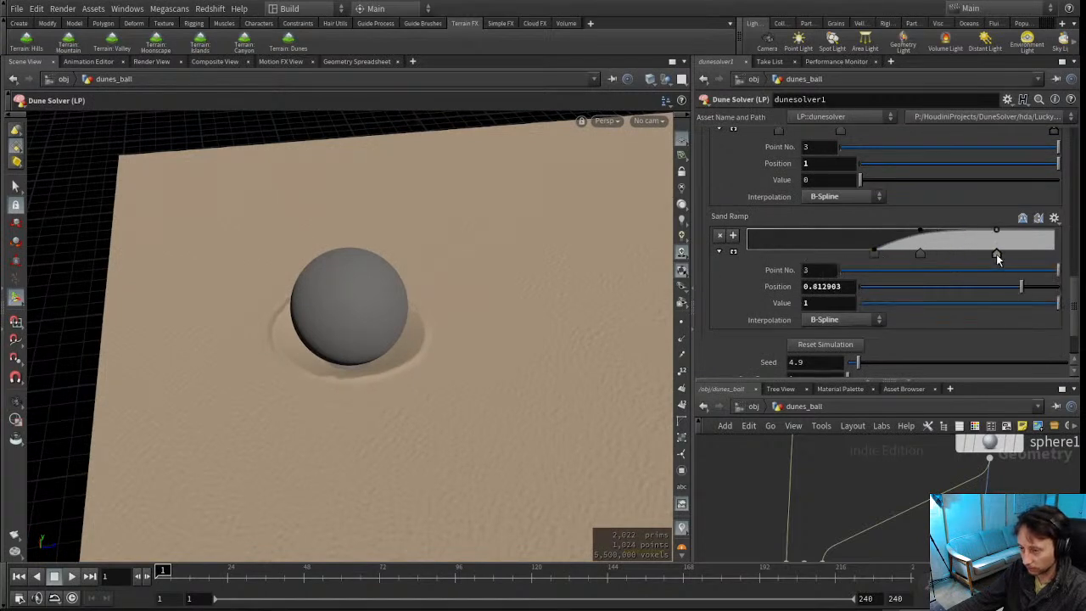
pyautogui.moveTo(923, 252); pyautogui.dragTo(1029, 254)
pyautogui.keyDown('alt'); pyautogui.moveTo(437, 350); pyautogui.dragTo(420, 327); pyautogui.keyUp('alt')
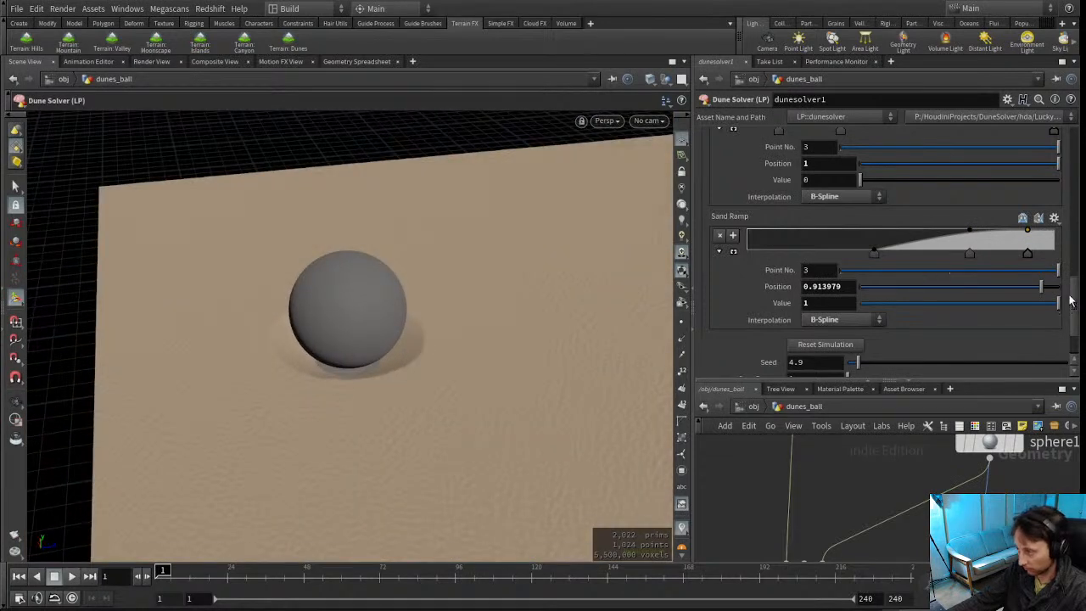
# Move the Shadow Ramp's first point to position 0.0344086
pyautogui.scroll(-6, 1073, 248)
pyautogui.scroll(-2, 1075, 252)
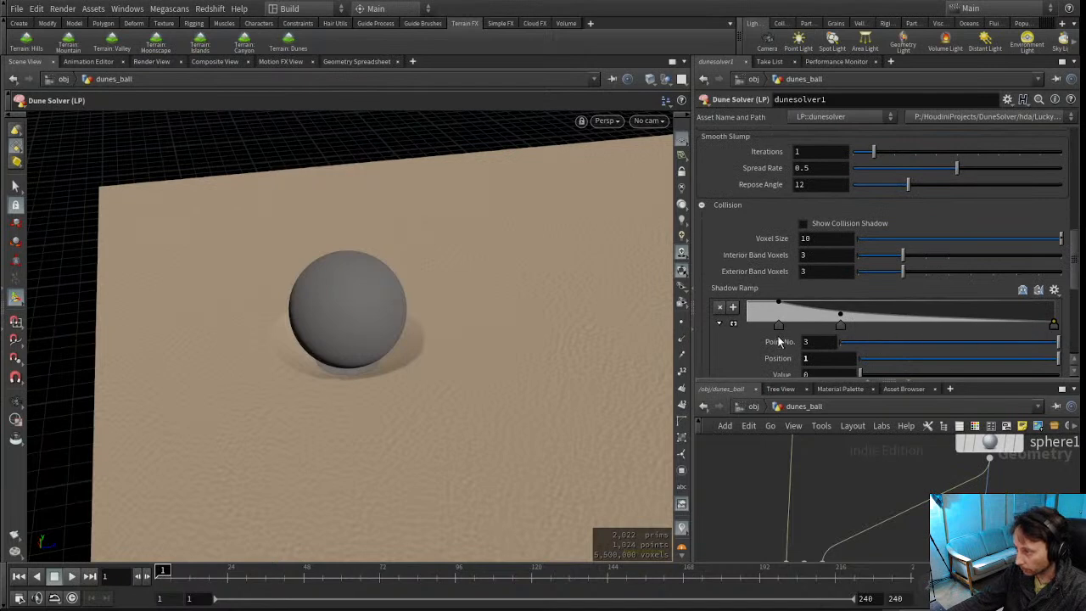
pyautogui.moveTo(777, 325); pyautogui.dragTo(757, 329)
# Try other collision voxel settings on dunesolver1 and set Voxel Size back to 10
pyautogui.click(886, 256)
pyautogui.moveTo(923, 241)
pyautogui.mouseDown()
pyautogui.moveTo(942, 239)
pyautogui.moveTo(921, 242)
pyautogui.mouseUp()
pyautogui.click(1049, 243)
pyautogui.doubleClick(827, 238)
pyautogui.write('10')
pyautogui.press('Return')
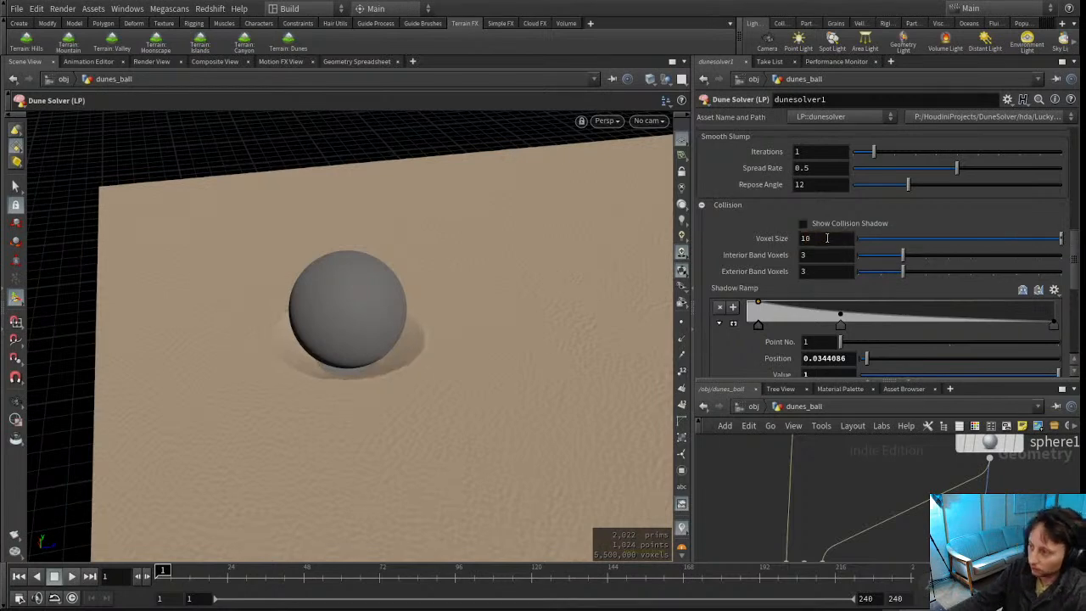
# Toggle Show Collision Shadow to check the shadow produced by the adjusted Shadow Ramp
pyautogui.click(844, 209)
pyautogui.click(735, 261)
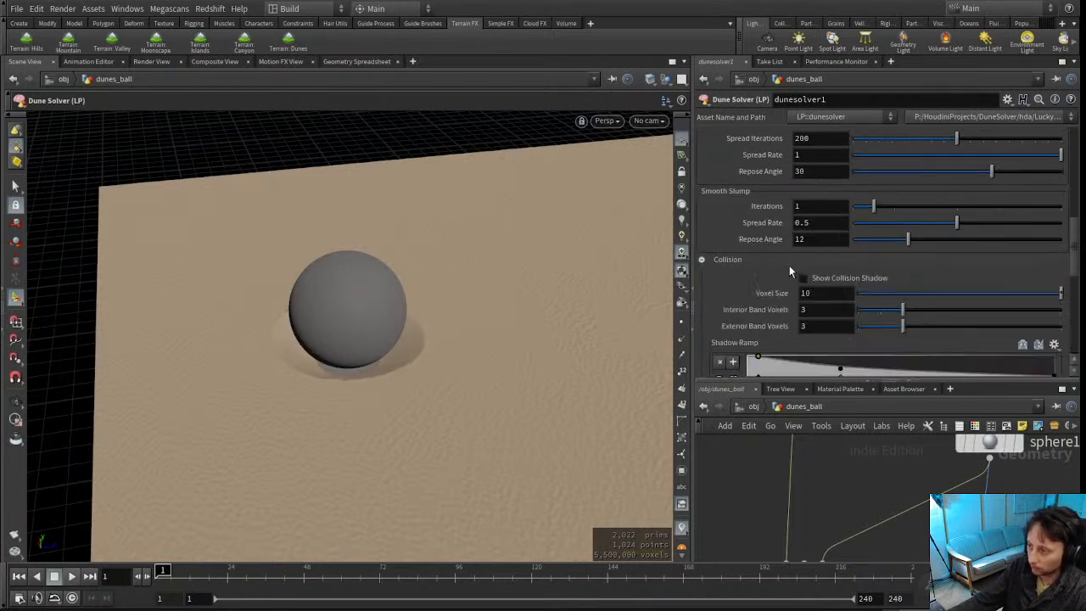
pyautogui.click(861, 280)
pyautogui.click(862, 280)
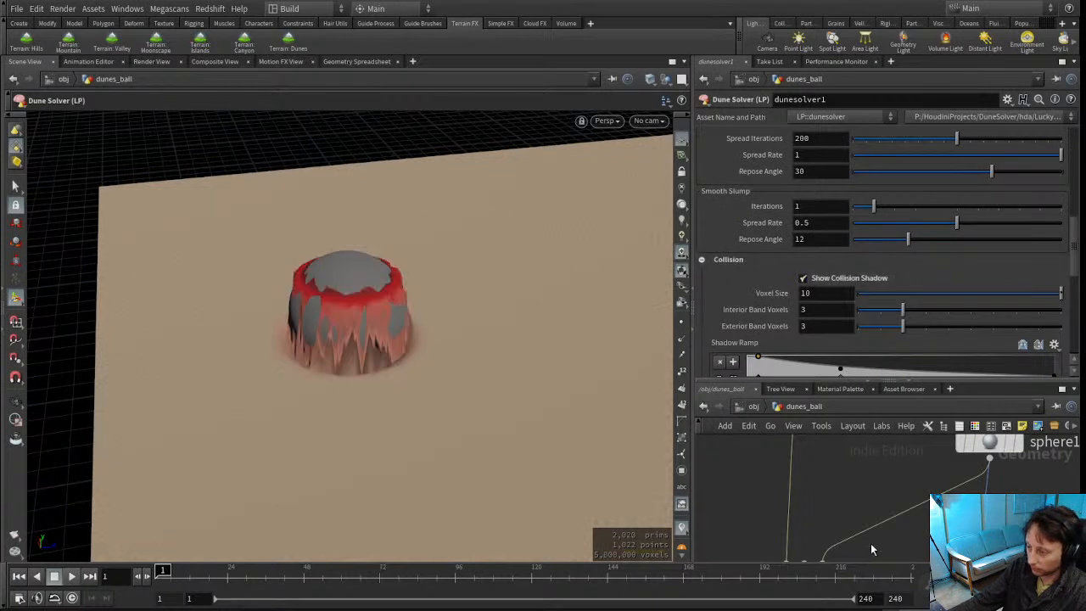
# Select merge1, enlarge the network area, and examine the sphere on the sand from low and high angles
pyautogui.keyDown('alt'); pyautogui.moveTo(407, 390); pyautogui.dragTo(424, 209); pyautogui.keyUp('alt')
pyautogui.scroll(-5, 354, 315)
pyautogui.scroll(-4, 900, 484)
pyautogui.scroll(4, 883, 472)
pyautogui.moveTo(866, 478); pyautogui.dragTo(776, 514, button='middle')
pyautogui.click(878, 499)
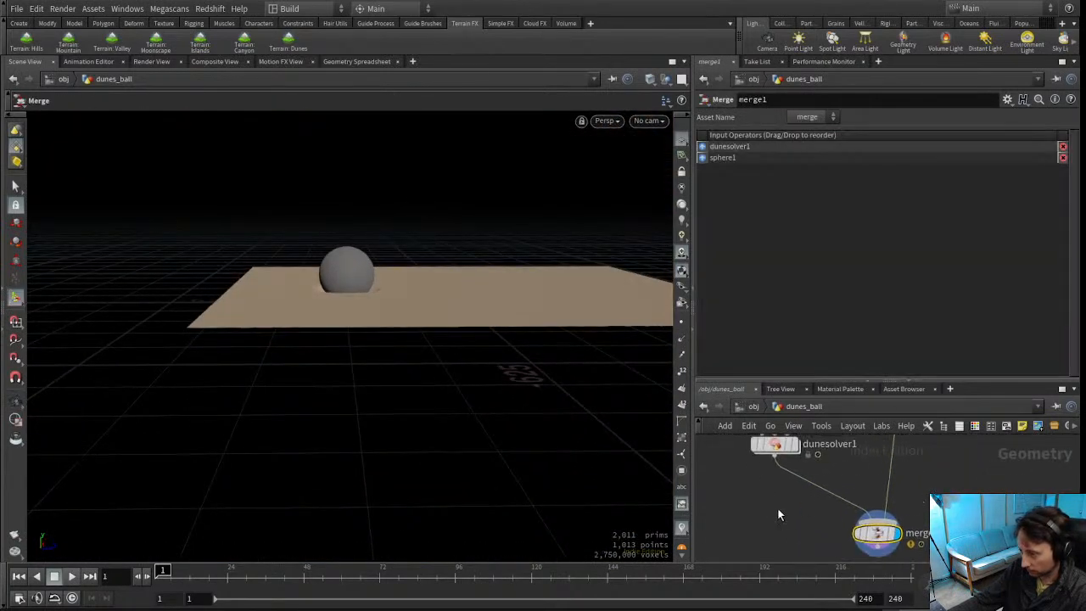
pyautogui.moveTo(768, 380); pyautogui.dragTo(768, 326)
pyautogui.moveTo(758, 490); pyautogui.dragTo(798, 586, button='middle')
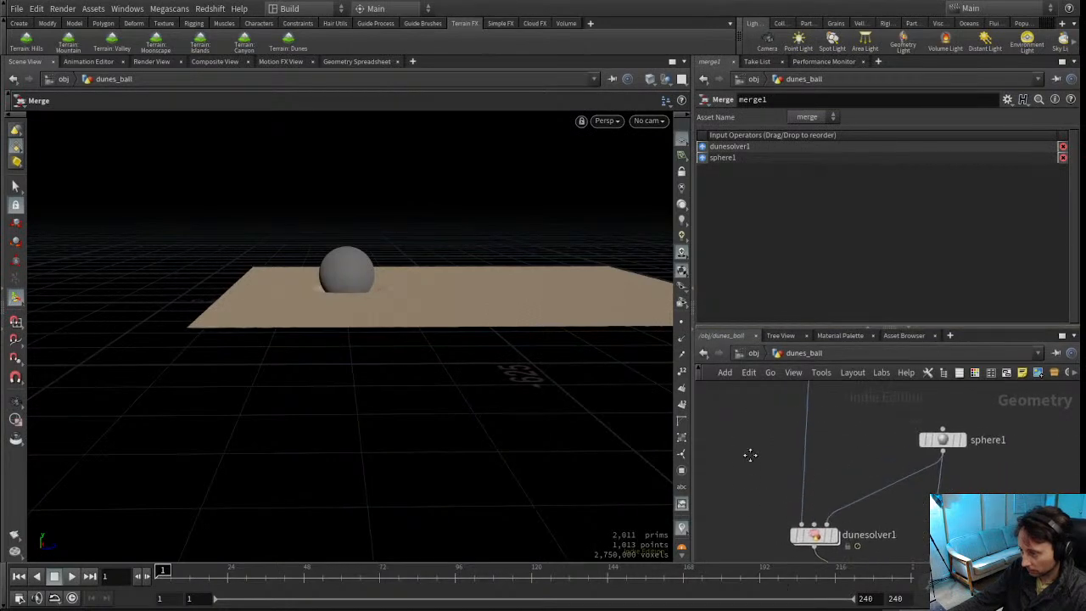
pyautogui.moveTo(752, 434); pyautogui.dragTo(748, 505, button='middle')
pyautogui.moveTo(361, 315); pyautogui.dragTo(365, 399)
pyautogui.moveTo(365, 399); pyautogui.dragTo(502, 208, button='right')
pyautogui.moveTo(365, 200); pyautogui.dragTo(360, 365, button='middle')
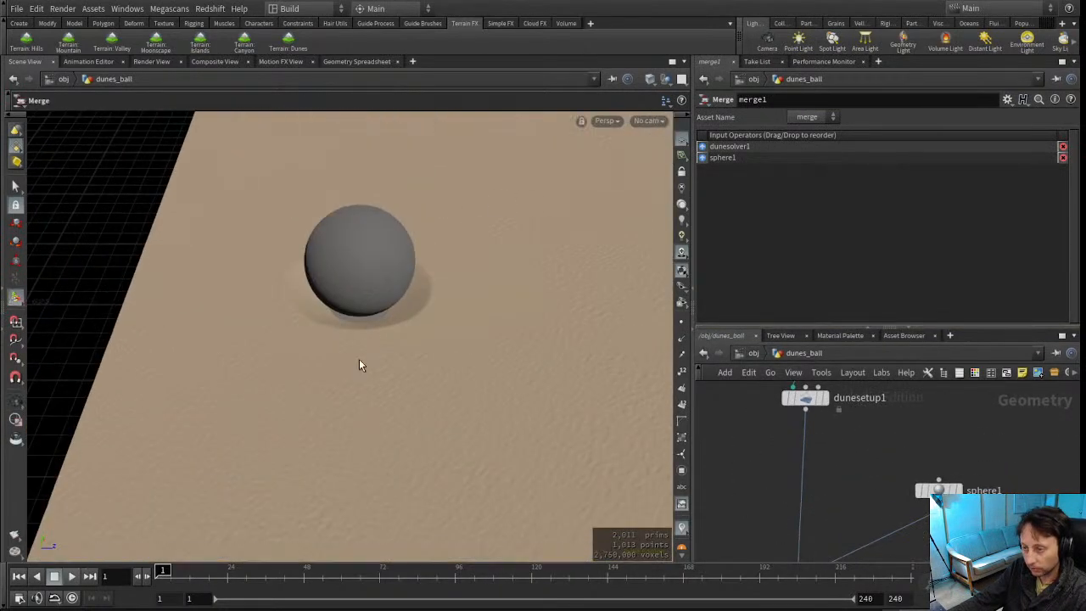
# Select dunesolver1 and reduce the Sand Ramp to a single point at position 0.913979 with value 1
pyautogui.moveTo(841, 472); pyautogui.dragTo(863, 365, button='middle')
pyautogui.click(834, 480)
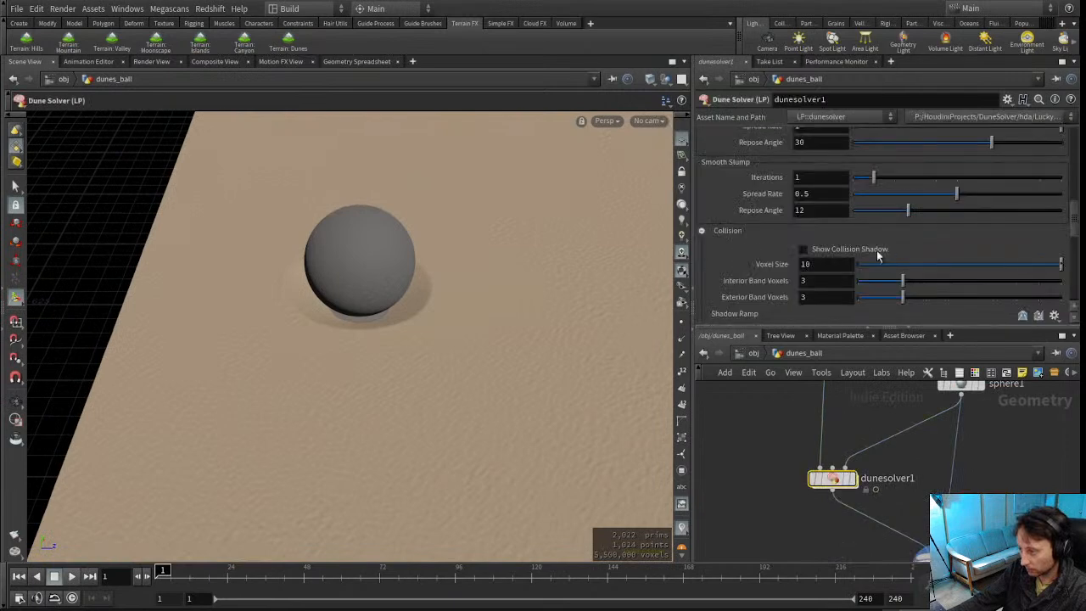
pyautogui.scroll(-3, 777, 269)
pyautogui.scroll(-3, 764, 272)
pyautogui.scroll(3, 746, 259)
pyautogui.scroll(-4, 730, 250)
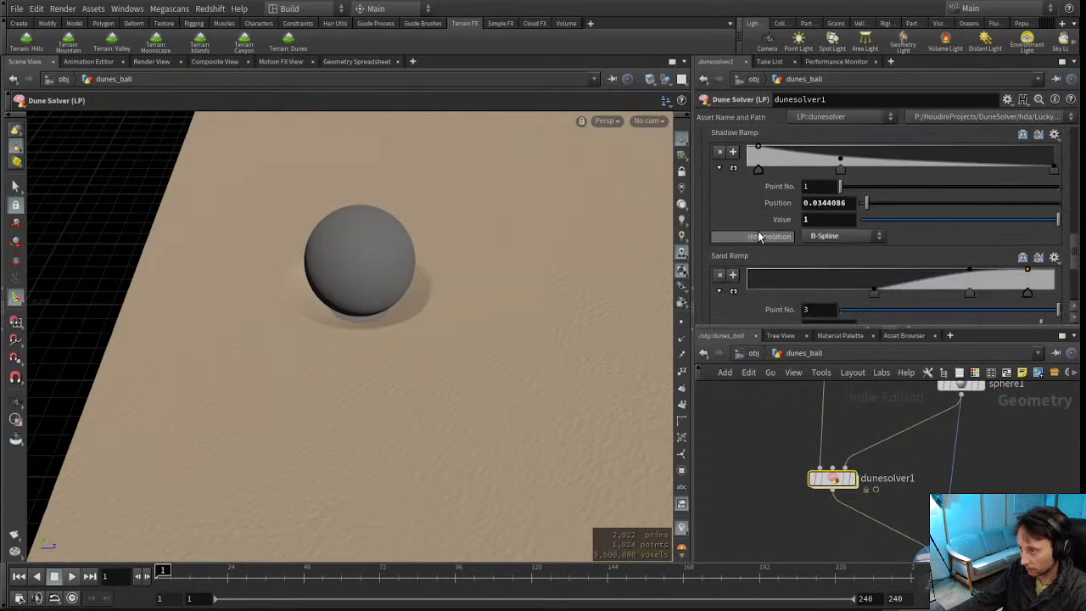
pyautogui.scroll(-1, 744, 284)
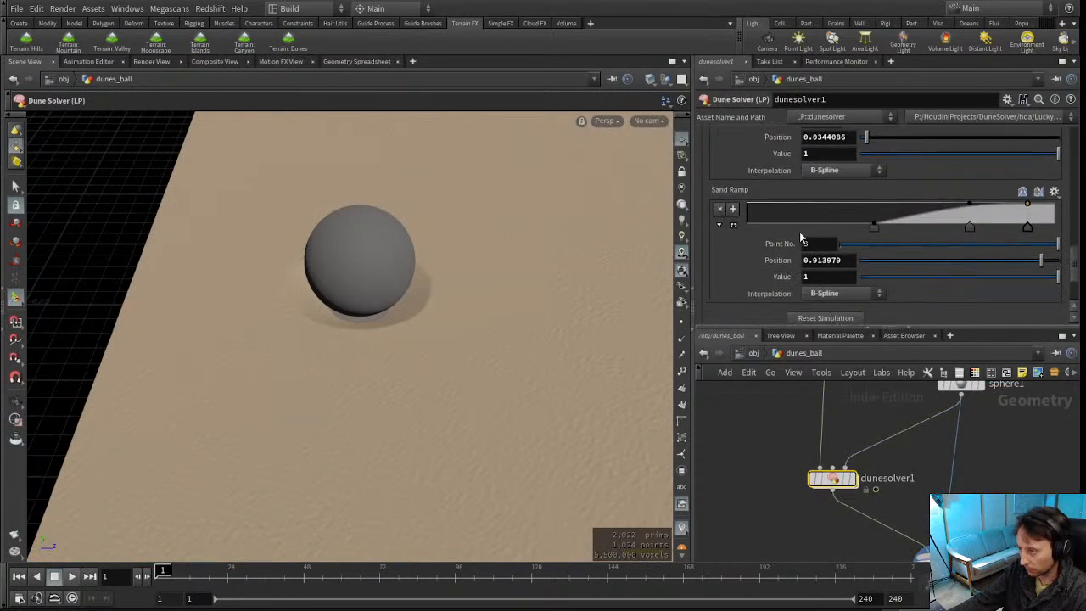
pyautogui.click(874, 226)
pyautogui.click(833, 277)
pyautogui.click(875, 229)
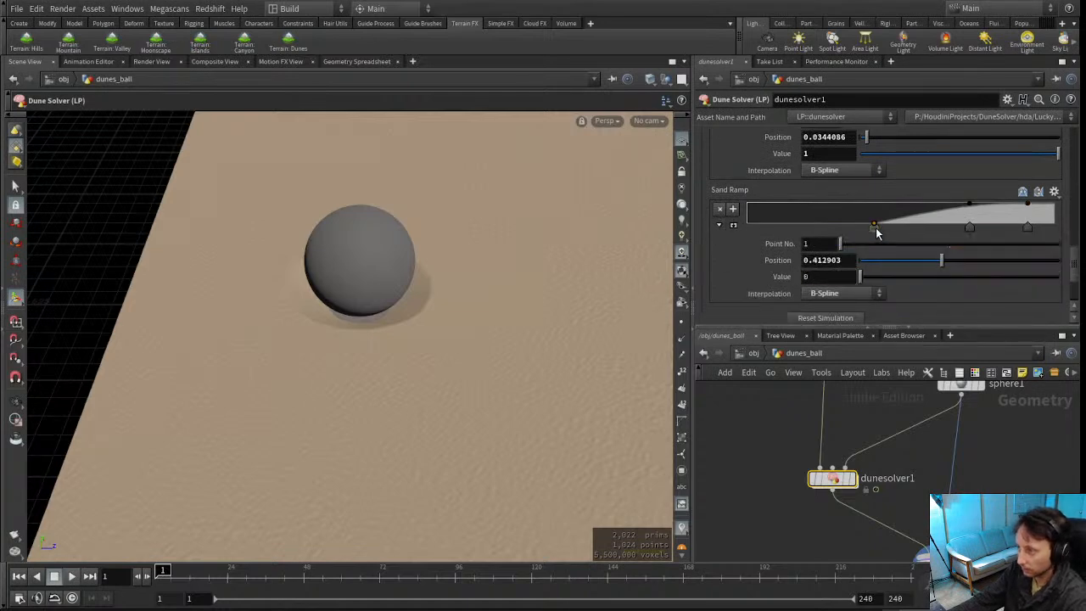
pyautogui.moveTo(878, 234); pyautogui.dragTo(1027, 229)
# Examine the sand rim around the sphere and move the remaining Sand Ramp point to position 0.236559
pyautogui.keyDown('alt'); pyautogui.moveTo(190, 314); pyautogui.dragTo(196, 274); pyautogui.keyUp('alt')
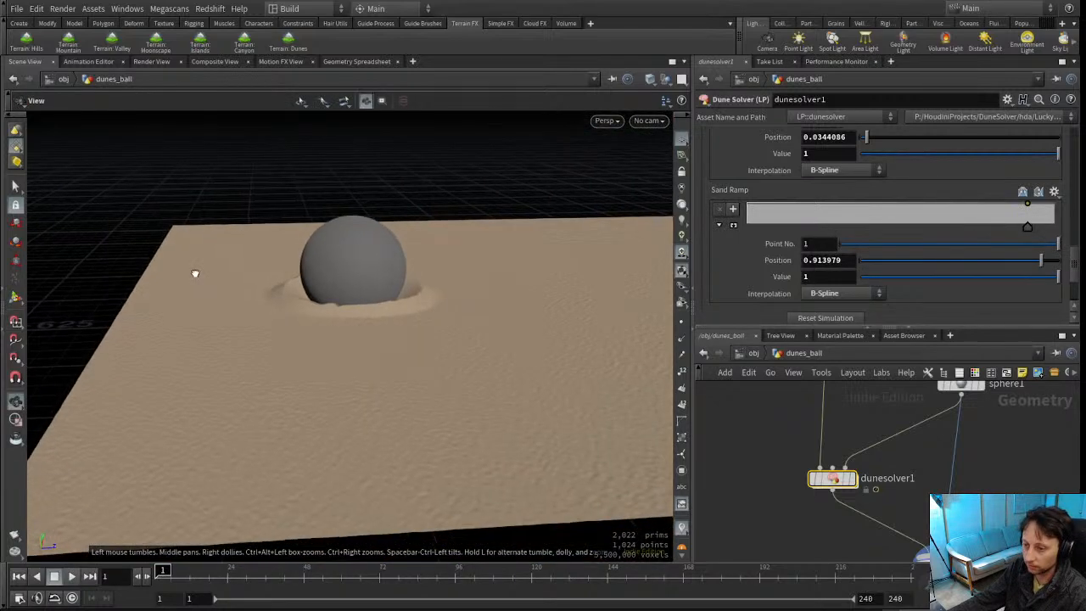
pyautogui.click(732, 452)
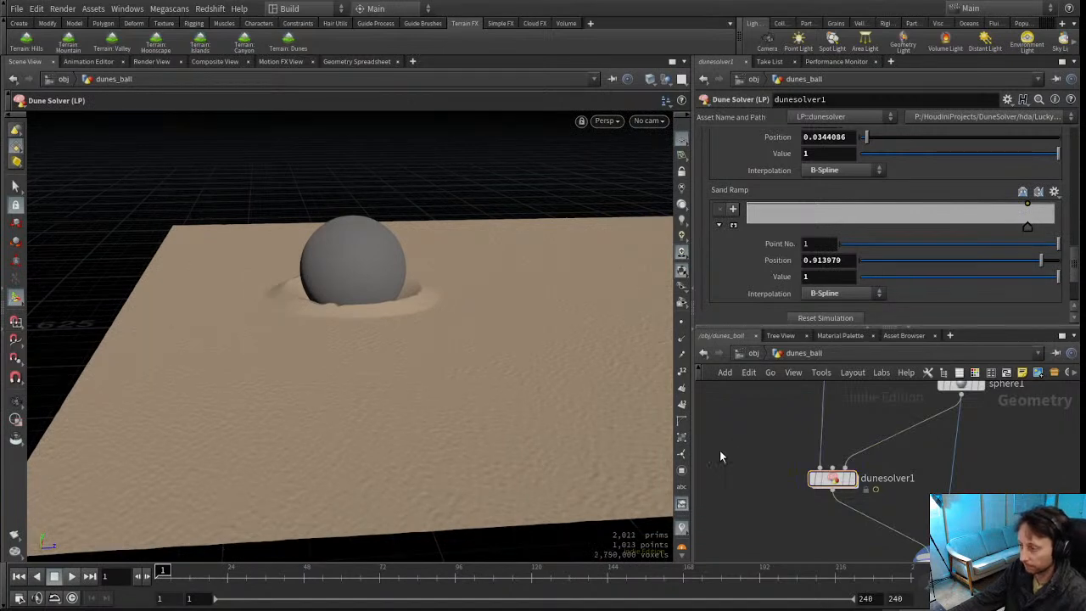
pyautogui.keyDown('alt'); pyautogui.moveTo(623, 390); pyautogui.dragTo(616, 426); pyautogui.keyUp('alt')
pyautogui.moveTo(776, 492); pyautogui.dragTo(742, 414, button='middle')
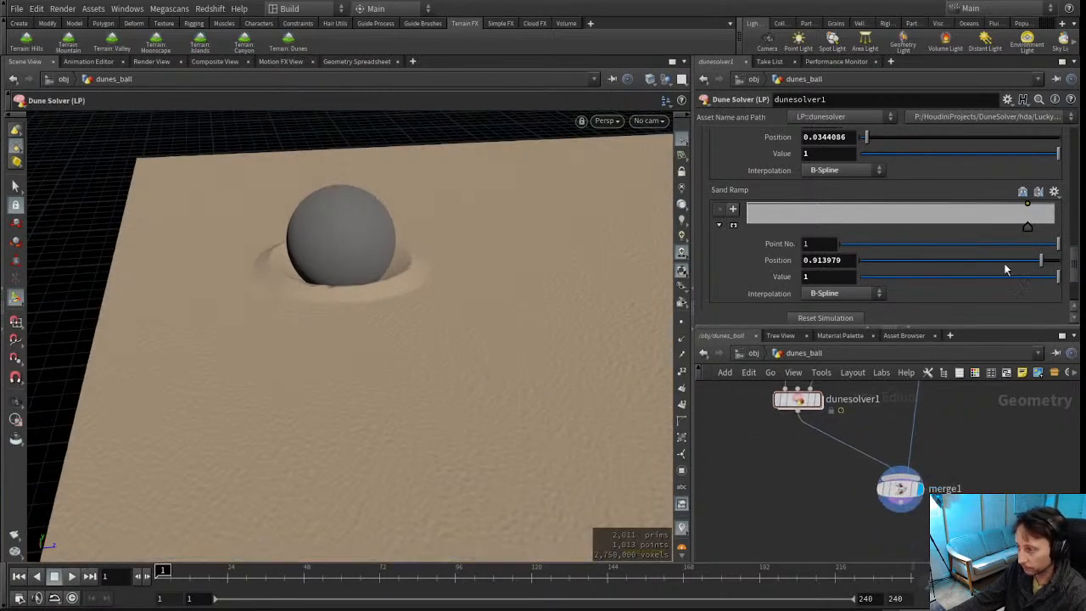
pyautogui.click(821, 229)
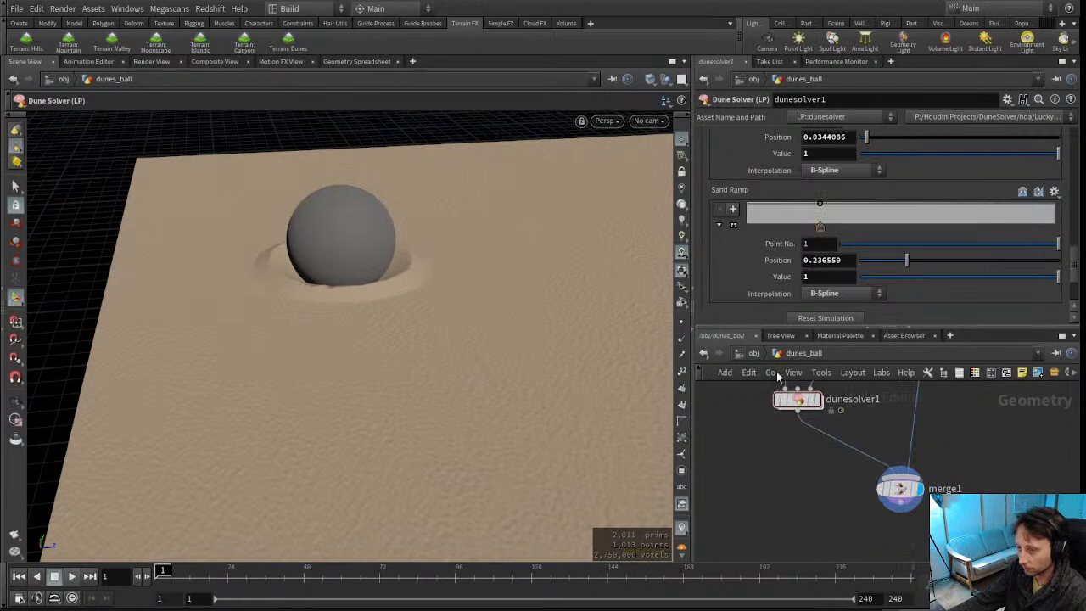
pyautogui.scroll(5, 824, 235)
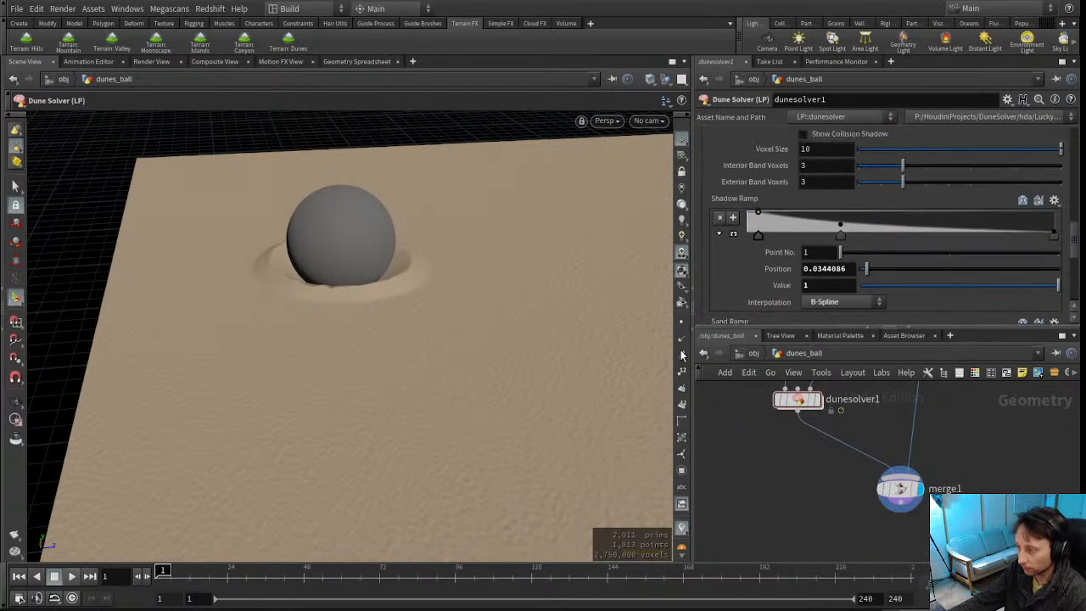
# Play the dune simulation and examine the sand around and behind the sphere from several angles
pyautogui.click(71, 578)
pyautogui.moveTo(376, 312)
pyautogui.keyDown('alt'); pyautogui.mouseDown()
pyautogui.moveTo(364, 359)
pyautogui.moveTo(362, 308)
pyautogui.mouseUp(); pyautogui.keyUp('alt')
pyautogui.keyDown('alt'); pyautogui.moveTo(362, 308); pyautogui.dragTo(285, 303, button='right'); pyautogui.keyUp('alt')
pyautogui.keyDown('alt'); pyautogui.moveTo(285, 302); pyautogui.dragTo(340, 375); pyautogui.keyUp('alt')
pyautogui.keyDown('alt'); pyautogui.moveTo(341, 375); pyautogui.dragTo(499, 285, button='right'); pyautogui.keyUp('alt')
pyautogui.keyDown('alt'); pyautogui.moveTo(499, 285); pyautogui.dragTo(437, 241); pyautogui.keyUp('alt')
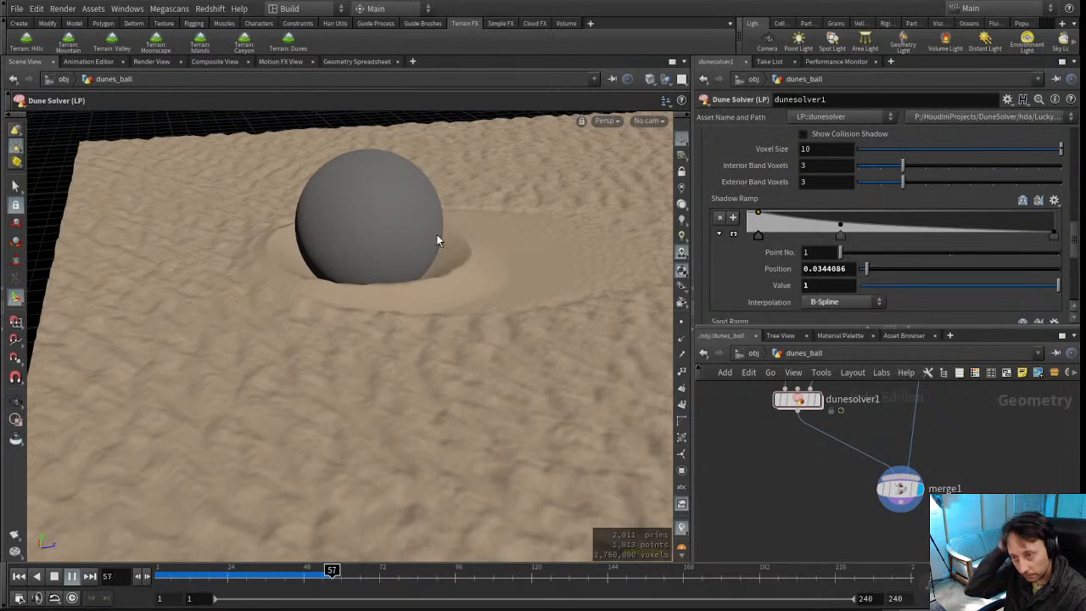
pyautogui.keyDown('alt'); pyautogui.moveTo(381, 200); pyautogui.dragTo(311, 228); pyautogui.keyUp('alt')
pyautogui.keyDown('alt'); pyautogui.moveTo(395, 266); pyautogui.dragTo(274, 325); pyautogui.keyUp('alt')
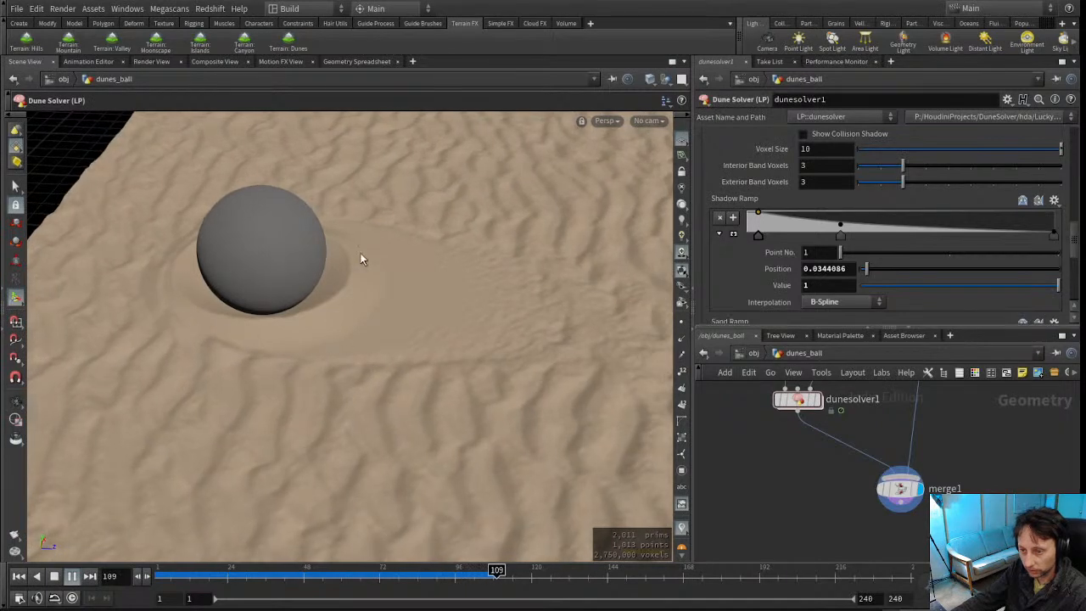
# Select dunesolver1 and return the timeline to frame 1
pyautogui.moveTo(792, 436); pyautogui.dragTo(792, 501, button='middle')
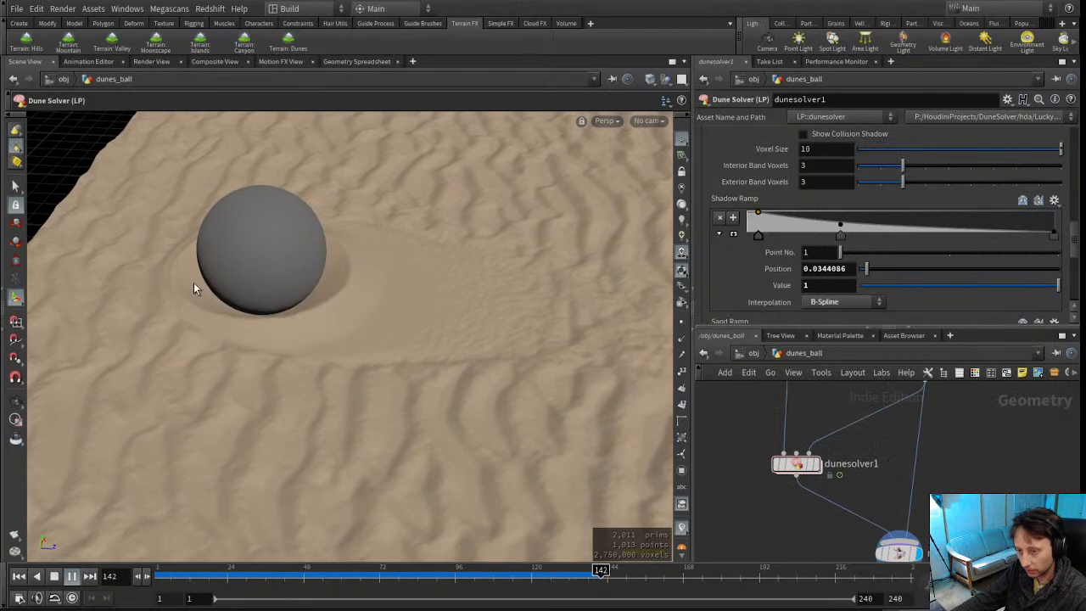
pyautogui.moveTo(873, 417); pyautogui.dragTo(897, 501, button='middle')
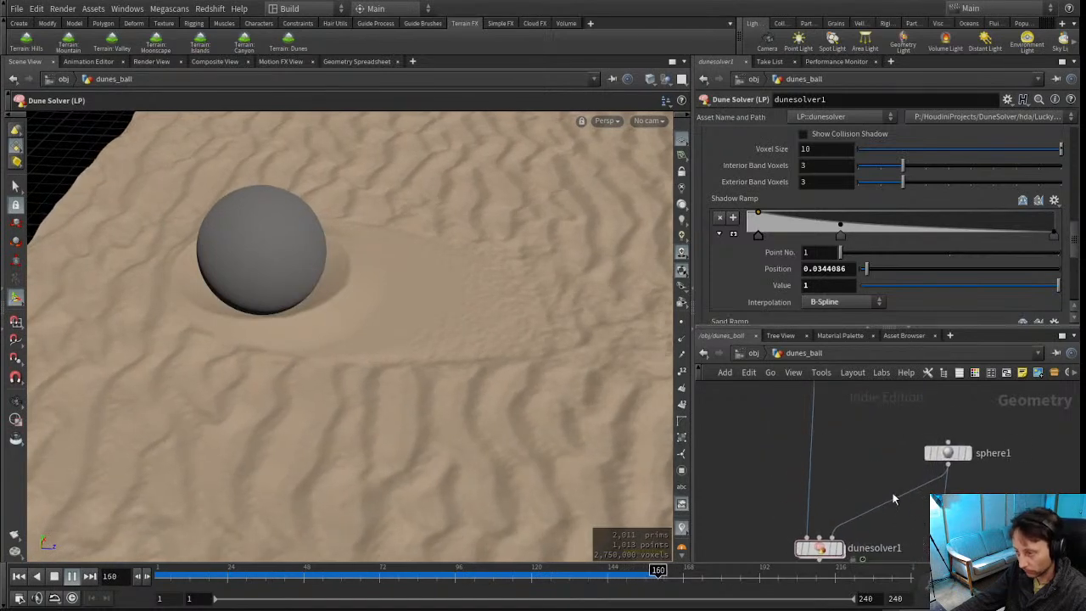
pyautogui.moveTo(819, 536); pyautogui.dragTo(846, 457, button='middle')
pyautogui.click(847, 470)
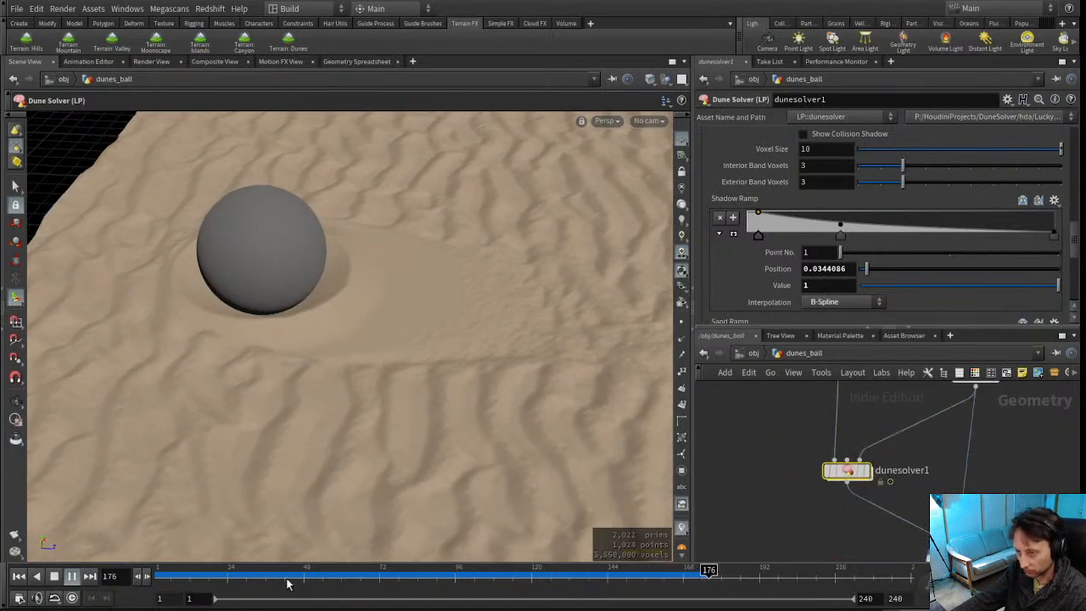
pyautogui.click(26, 577)
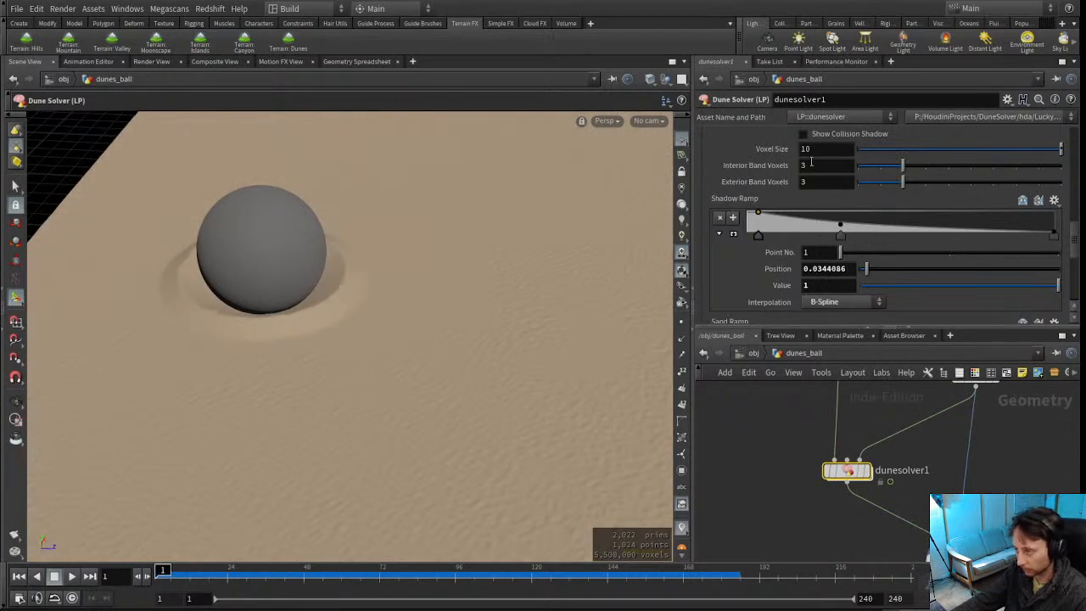
# Check the collision shadow, change Visualize to a red overlay on the sand, and examine the wind shadow behind the sphere
pyautogui.click(803, 134)
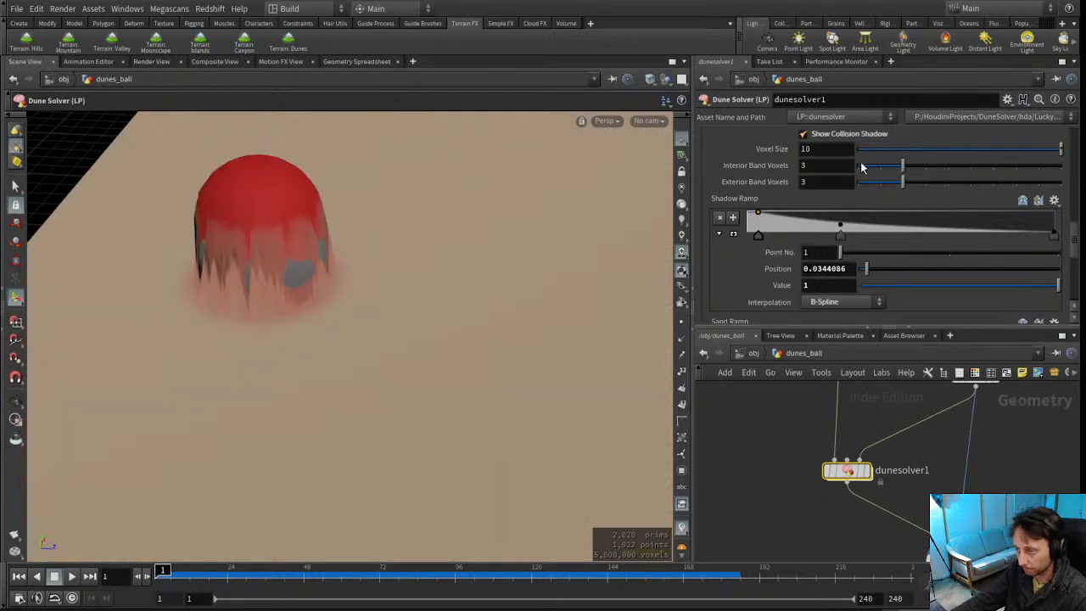
pyautogui.scroll(10, 1019, 241)
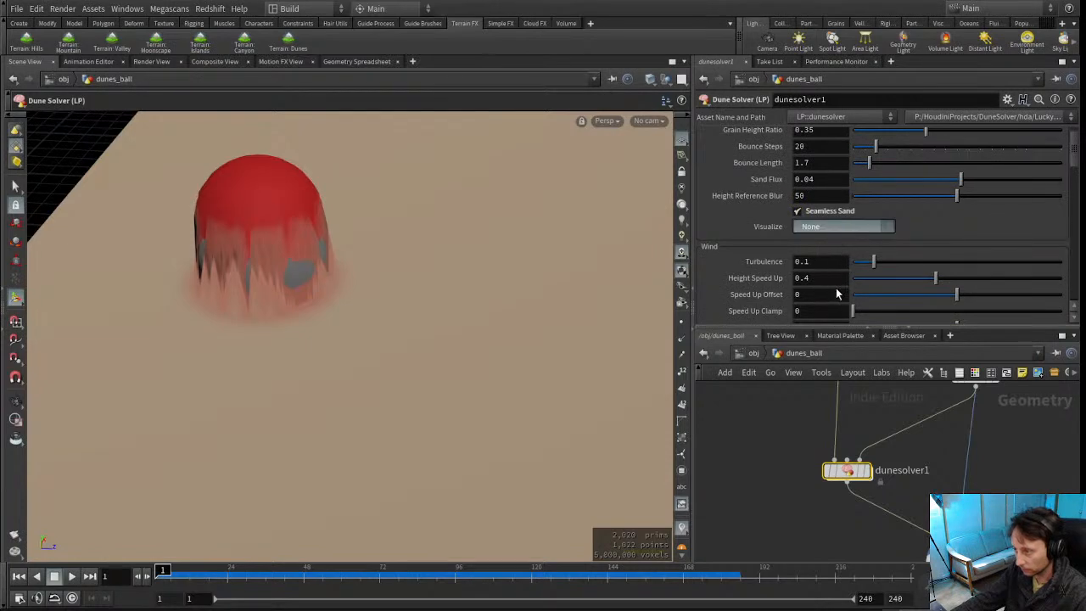
pyautogui.click(836, 288)
pyautogui.moveTo(1075, 149); pyautogui.dragTo(1070, 234)
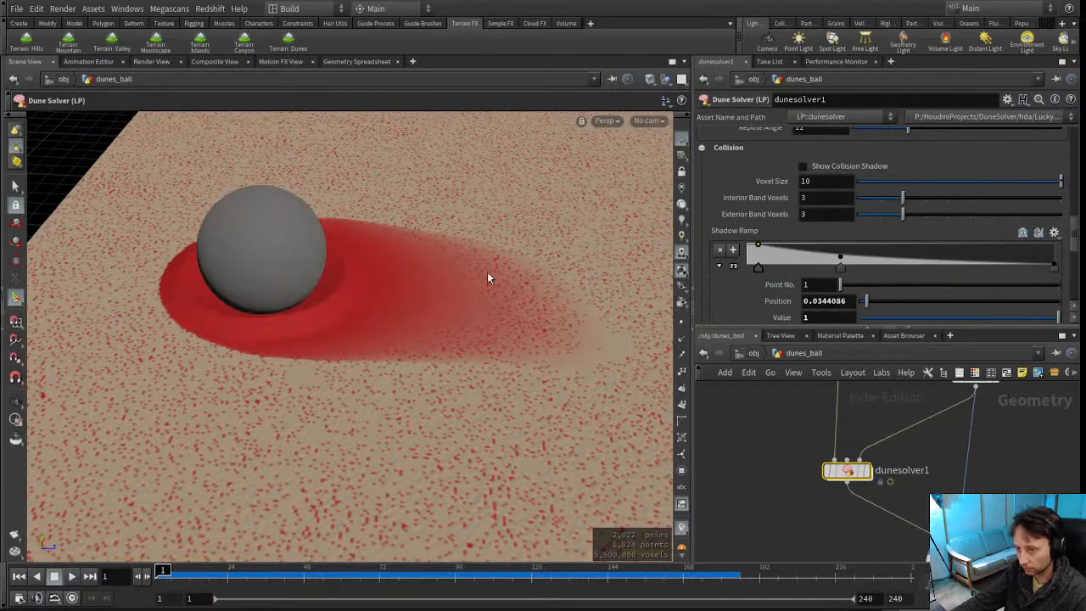
pyautogui.keyDown('alt'); pyautogui.moveTo(534, 259); pyautogui.dragTo(381, 325); pyautogui.keyUp('alt')
pyautogui.keyDown('alt'); pyautogui.moveTo(381, 325); pyautogui.dragTo(296, 279, button='right'); pyautogui.keyUp('alt')
pyautogui.keyDown('alt'); pyautogui.moveTo(296, 280); pyautogui.dragTo(299, 342); pyautogui.keyUp('alt')
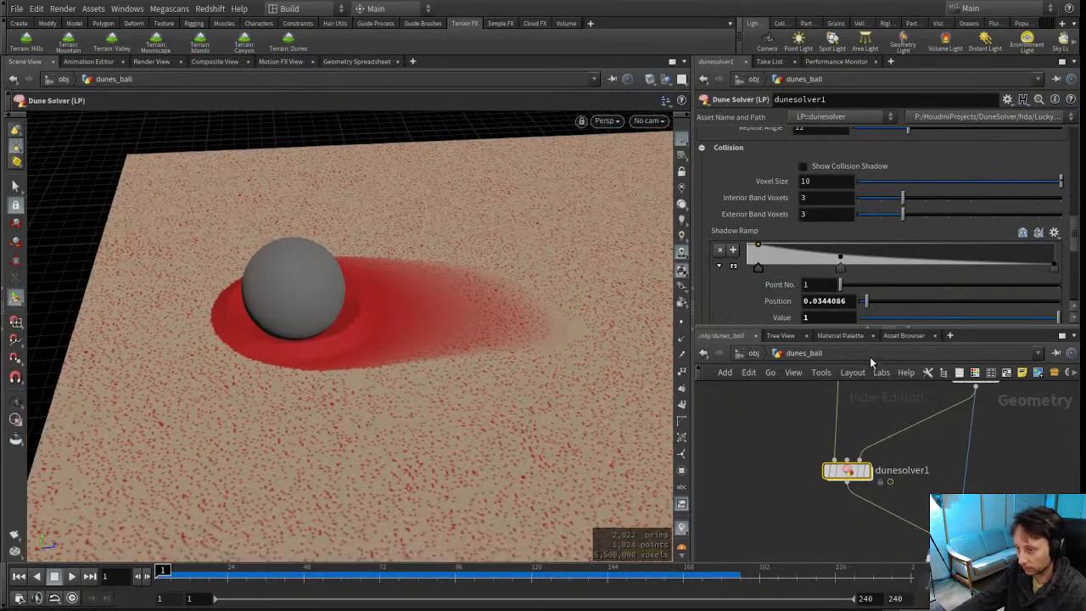
# Reshape the Shadow Ramp with its first point at position 0, second at about 0.118 and third at 0.780645
pyautogui.moveTo(1053, 268); pyautogui.dragTo(933, 274)
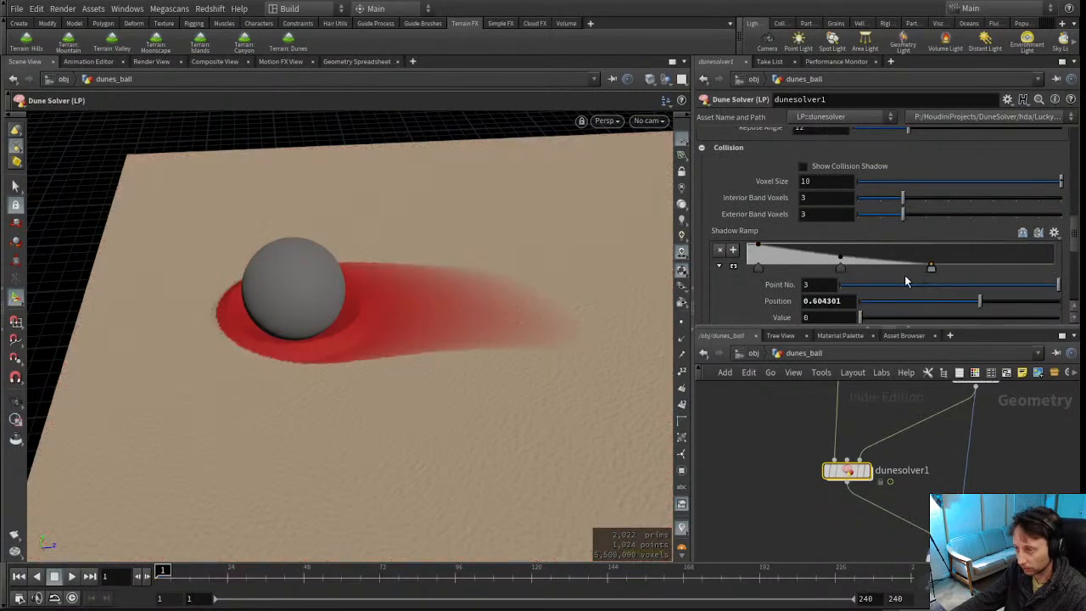
pyautogui.click(840, 268)
pyautogui.moveTo(837, 269); pyautogui.dragTo(783, 272)
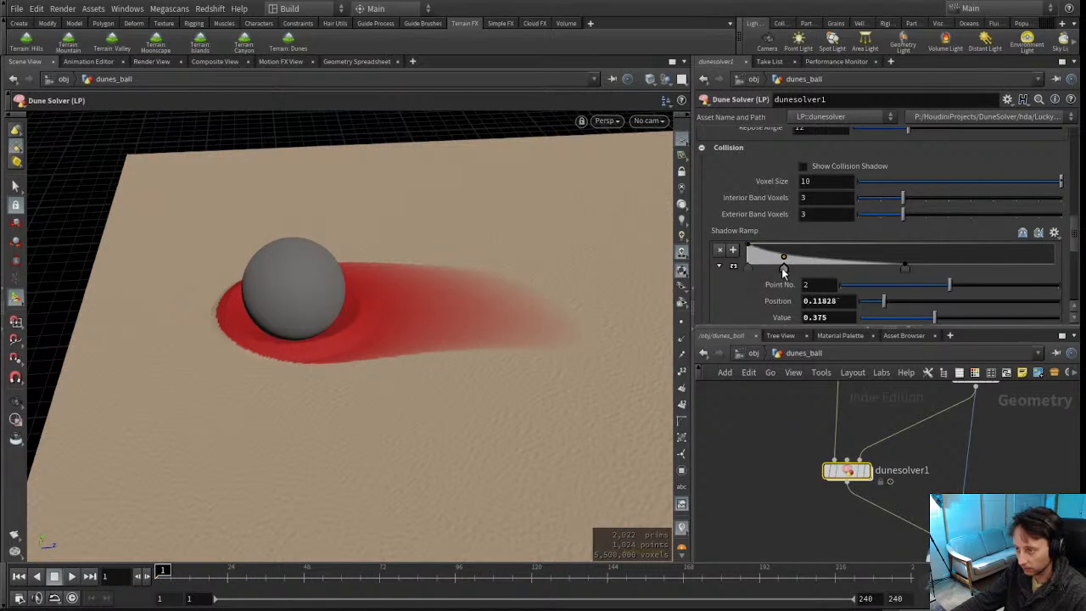
pyautogui.moveTo(905, 270); pyautogui.dragTo(986, 269)
# Try other collision band settings, including Exterior Band Voxels of 2 and 4, and check the red shadow area
pyautogui.moveTo(901, 200); pyautogui.dragTo(889, 204)
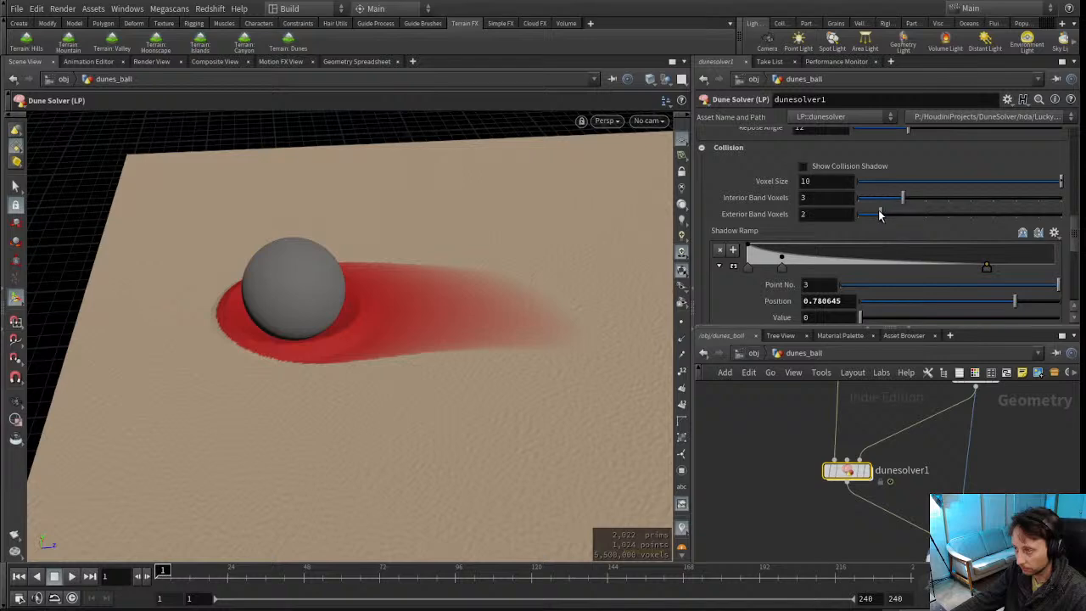
pyautogui.click(748, 267)
pyautogui.keyDown('alt'); pyautogui.moveTo(489, 244); pyautogui.dragTo(458, 247); pyautogui.keyUp('alt')
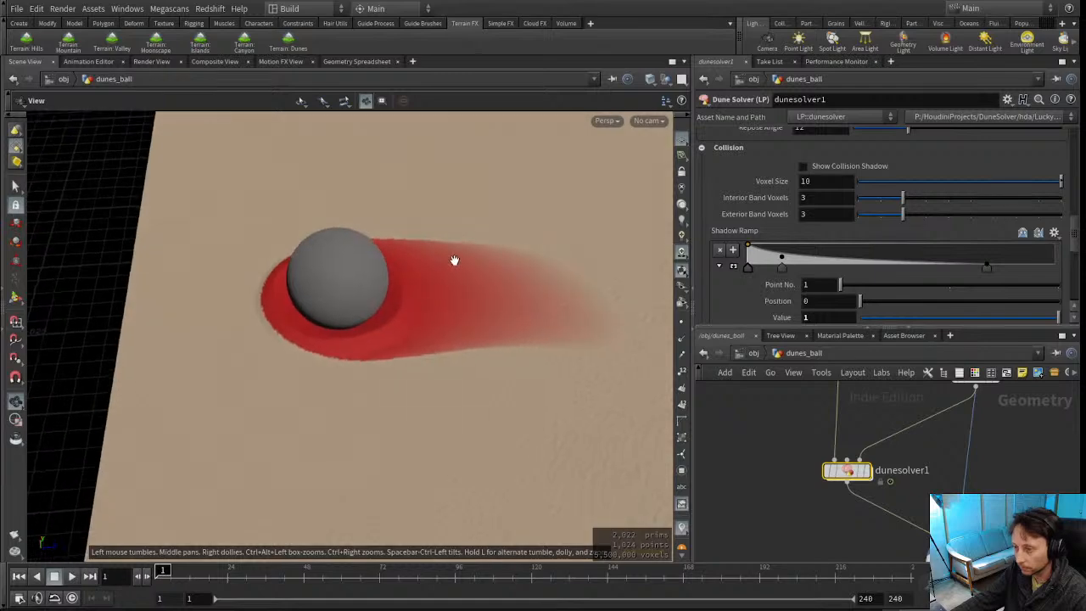
pyautogui.press('Return')
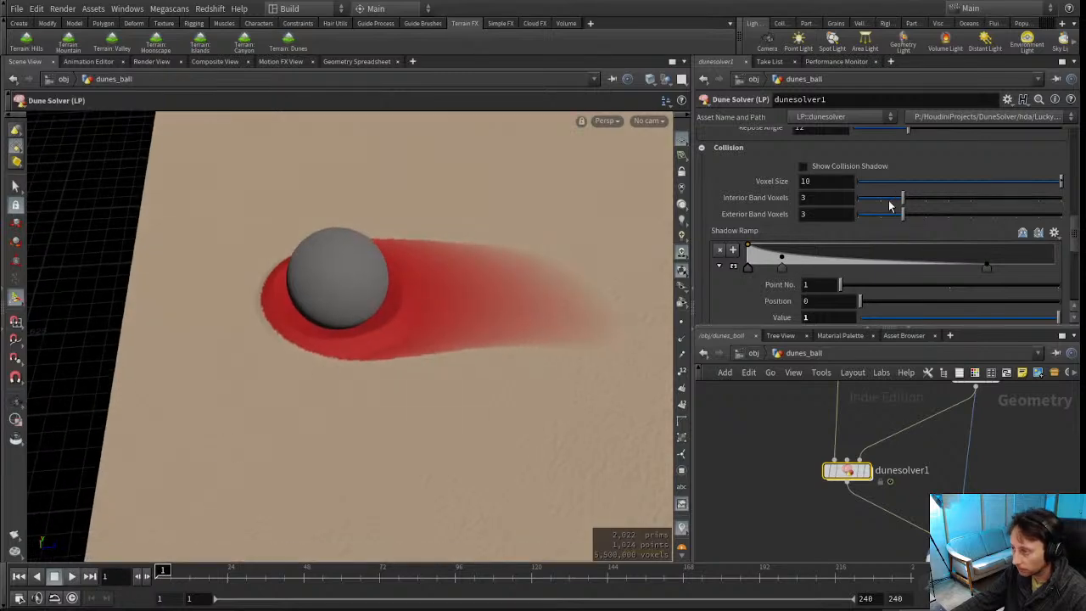
pyautogui.moveTo(883, 200); pyautogui.dragTo(926, 216)
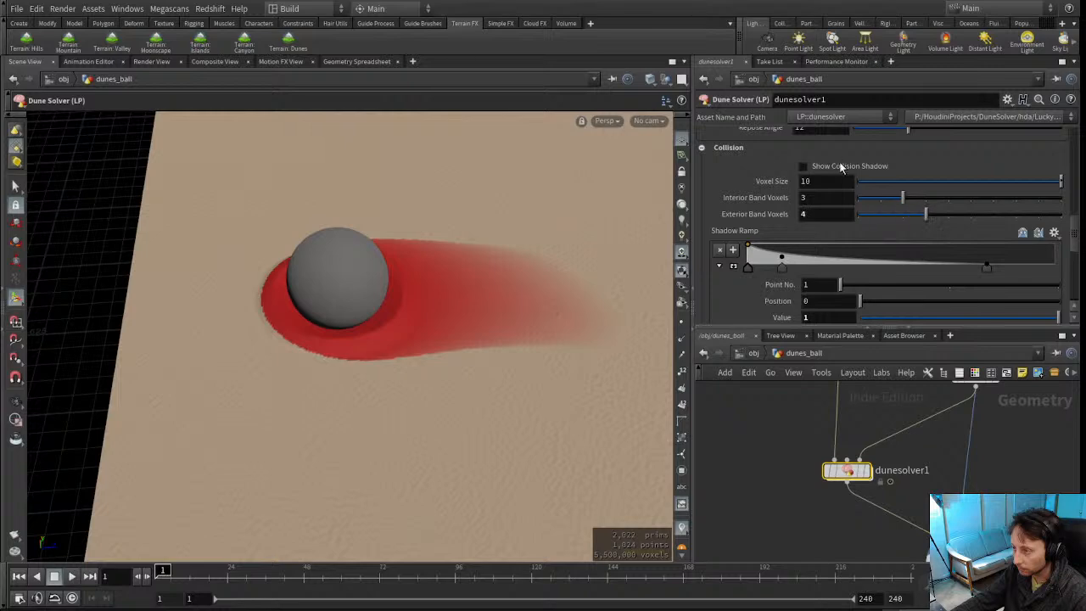
# Toggle Show Collision Shadow on and off to compare the collision volume with the red shadow area
pyautogui.click(840, 167)
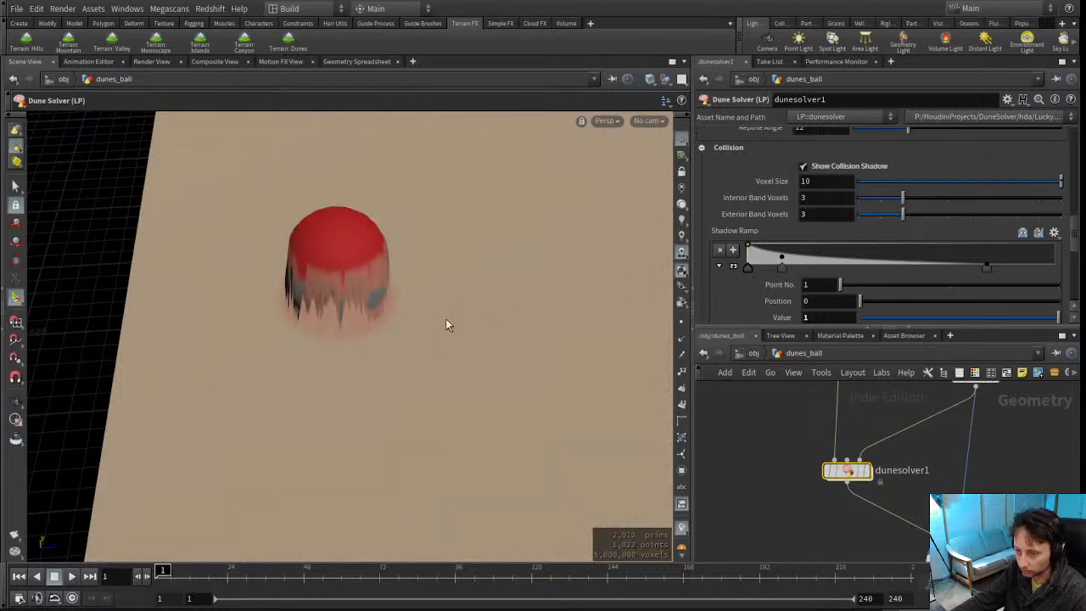
pyautogui.click(825, 172)
pyautogui.click(825, 174)
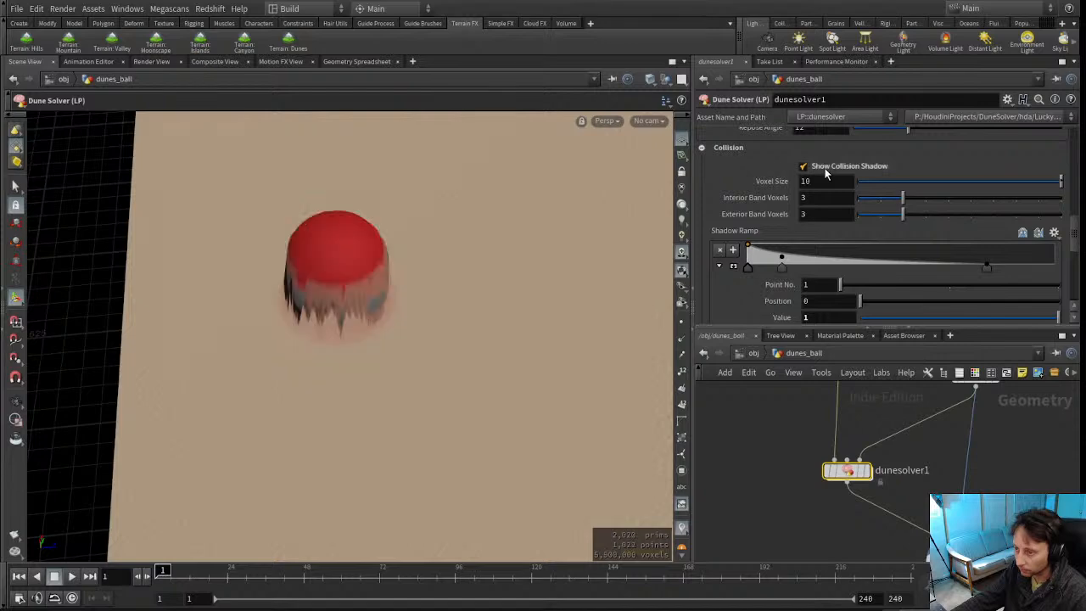
pyautogui.click(826, 173)
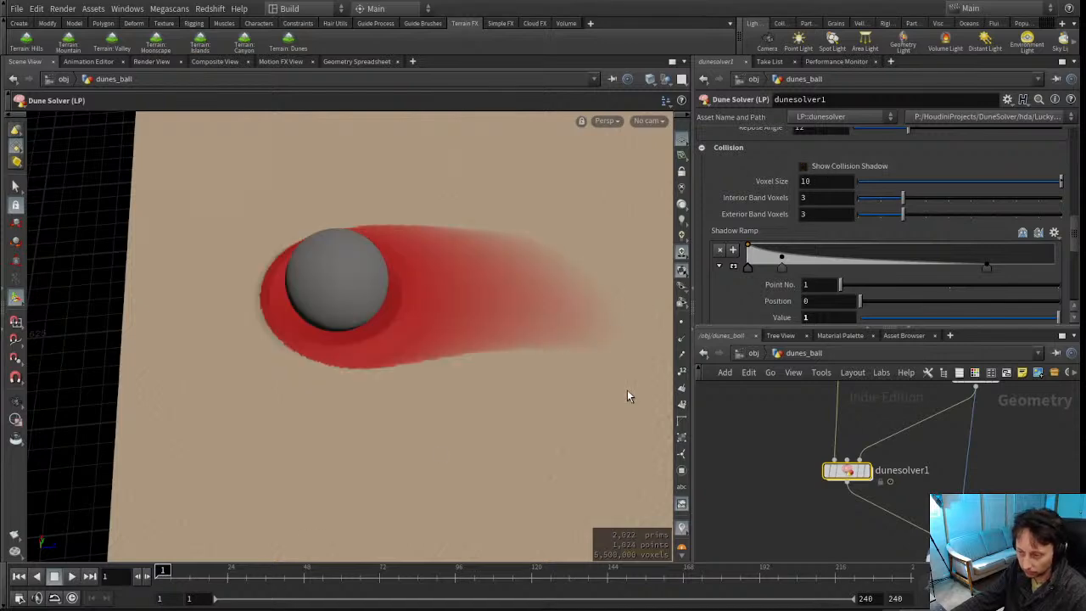
# Set dunesolver1's Visualize option back to None
pyautogui.scroll(5, 1073, 246)
pyautogui.click(808, 169)
pyautogui.click(807, 155)
# Play the simulation with the reshaped Shadow Ramp, examine the sand around the sphere, and return to frame 1
pyautogui.click(70, 578)
pyautogui.keyDown('alt'); pyautogui.moveTo(331, 436); pyautogui.dragTo(325, 394); pyautogui.keyUp('alt')
pyautogui.moveTo(479, 398); pyautogui.dragTo(322, 347)
pyautogui.moveTo(382, 370); pyautogui.dragTo(386, 325)
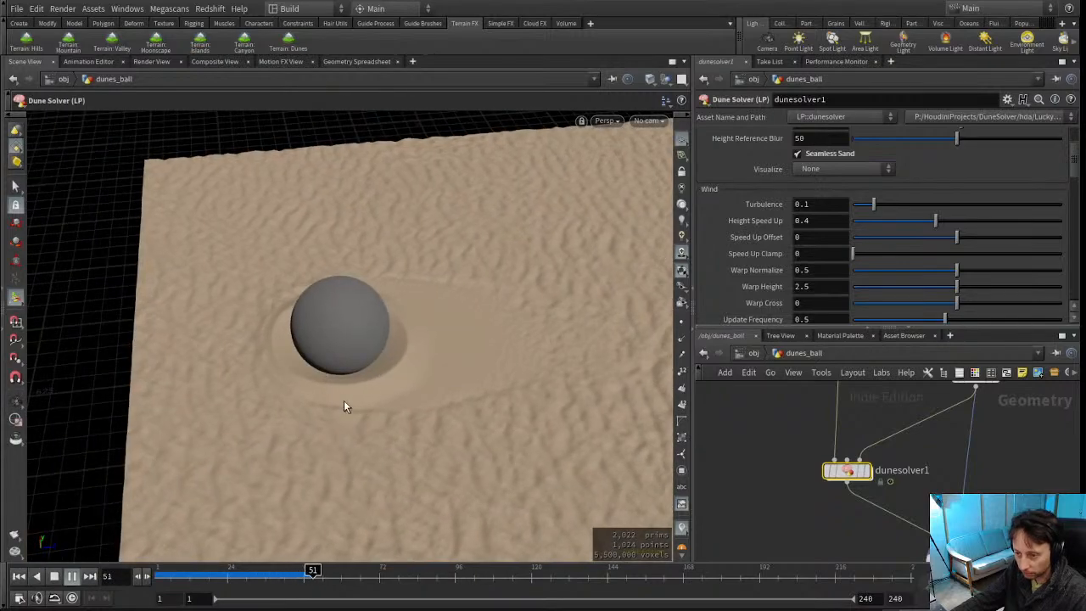
pyautogui.keyDown('alt'); pyautogui.moveTo(317, 376); pyautogui.dragTo(375, 398); pyautogui.keyUp('alt')
pyautogui.moveTo(203, 577); pyautogui.dragTo(162, 576)
# Rebuild the Sand Ramp with three points near its upper end, placing the first at position 0.713978 with value 0
pyautogui.moveTo(1074, 146); pyautogui.dragTo(1078, 256)
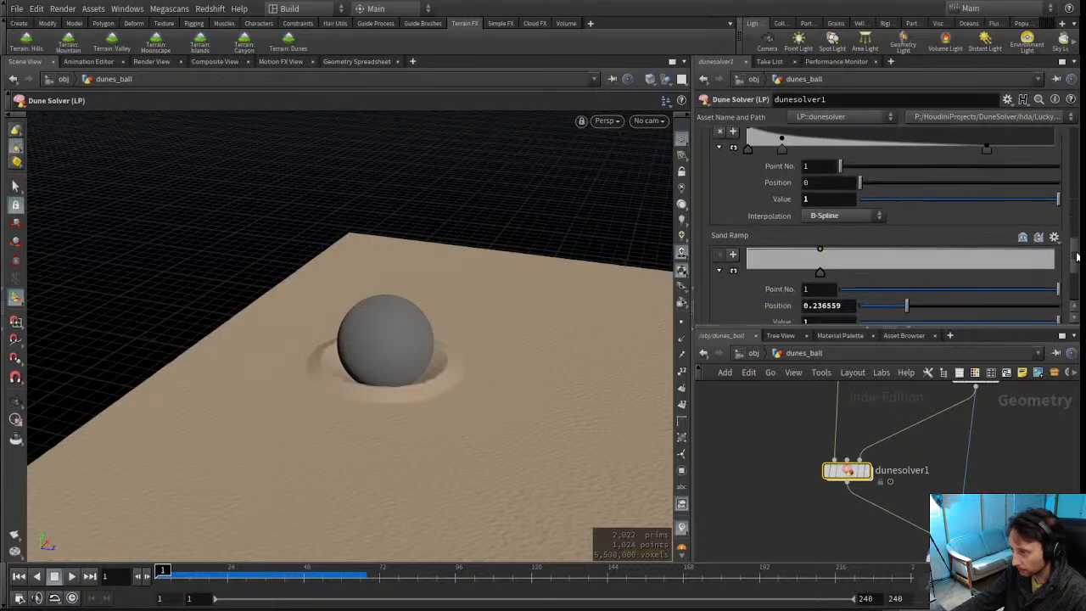
pyautogui.moveTo(409, 315)
pyautogui.keyDown('alt'); pyautogui.mouseDown()
pyautogui.moveTo(405, 354)
pyautogui.moveTo(404, 307)
pyautogui.mouseUp(); pyautogui.keyUp('alt')
pyautogui.moveTo(1054, 279); pyautogui.dragTo(1057, 276)
pyautogui.moveTo(922, 271); pyautogui.dragTo(1019, 273)
pyautogui.moveTo(841, 273); pyautogui.dragTo(965, 272)
pyautogui.moveTo(427, 443); pyautogui.dragTo(420, 364)
# Play the simulation with the rebuilt Sand Ramp, examine the sand beneath the sphere, and rewind to frame 1
pyautogui.scroll(-3, 1071, 269)
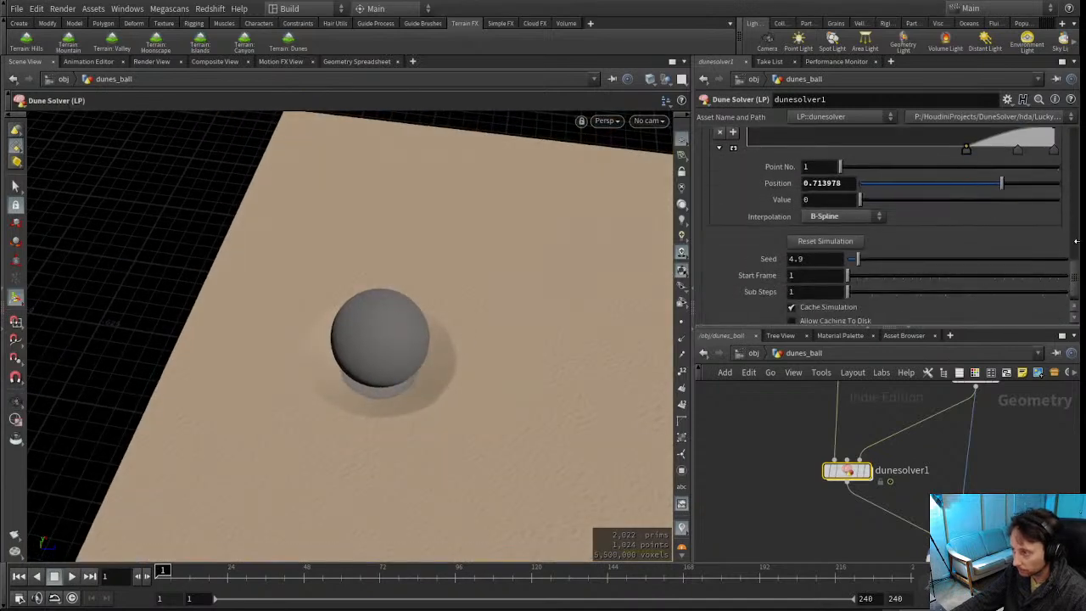
pyautogui.scroll(5, 1076, 236)
pyautogui.press('Up')
pyautogui.moveTo(323, 441); pyautogui.dragTo(272, 372)
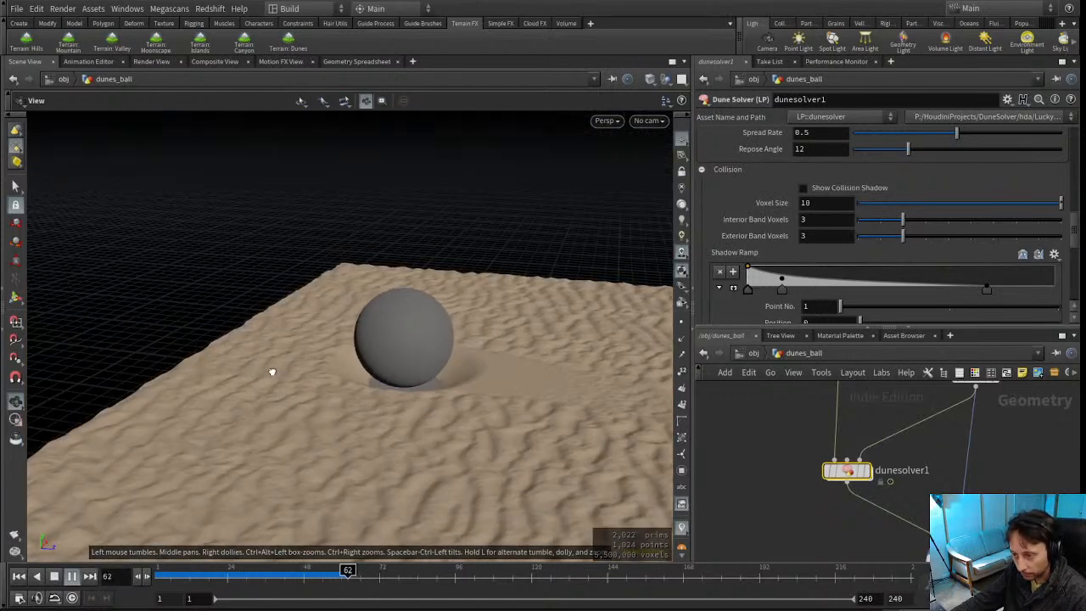
pyautogui.moveTo(174, 370); pyautogui.dragTo(375, 371)
pyautogui.click(18, 577)
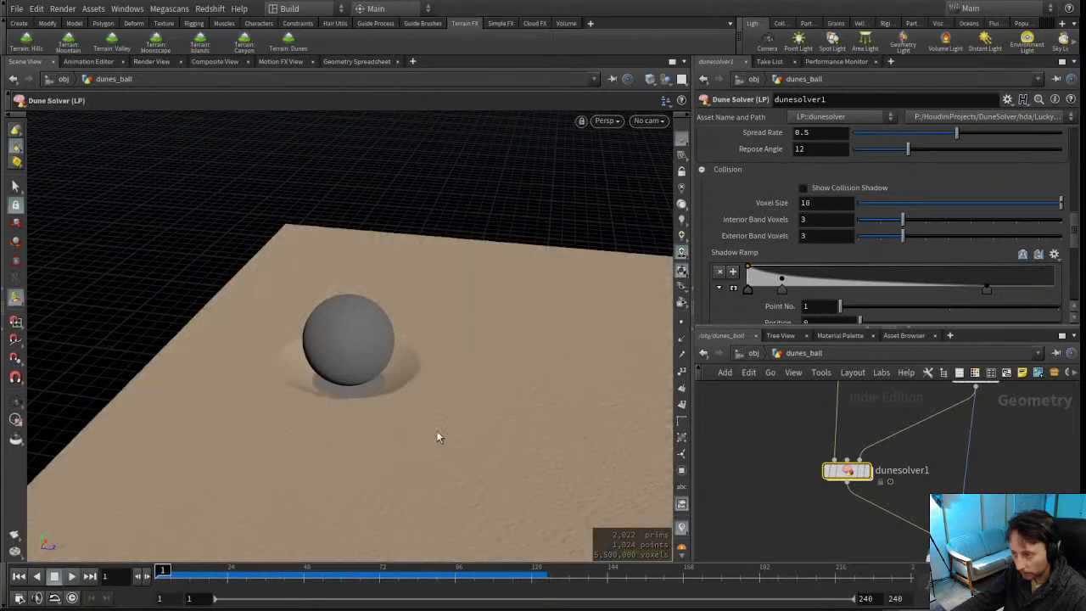
# Move the Sand Ramp's first point to position 0.258065
pyautogui.moveTo(1076, 231); pyautogui.dragTo(1077, 273)
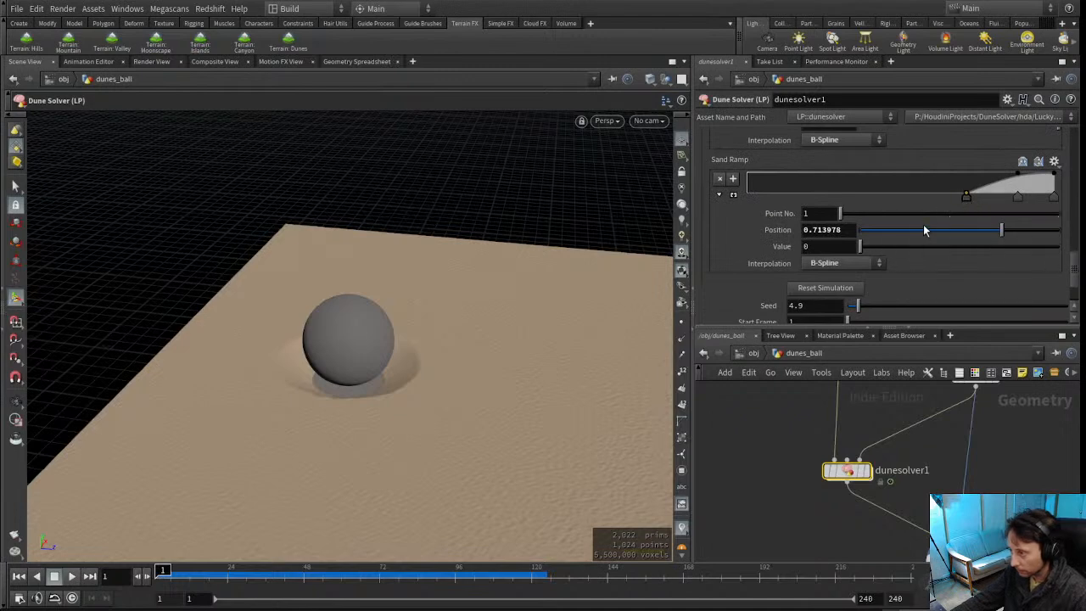
pyautogui.moveTo(963, 196); pyautogui.dragTo(825, 210)
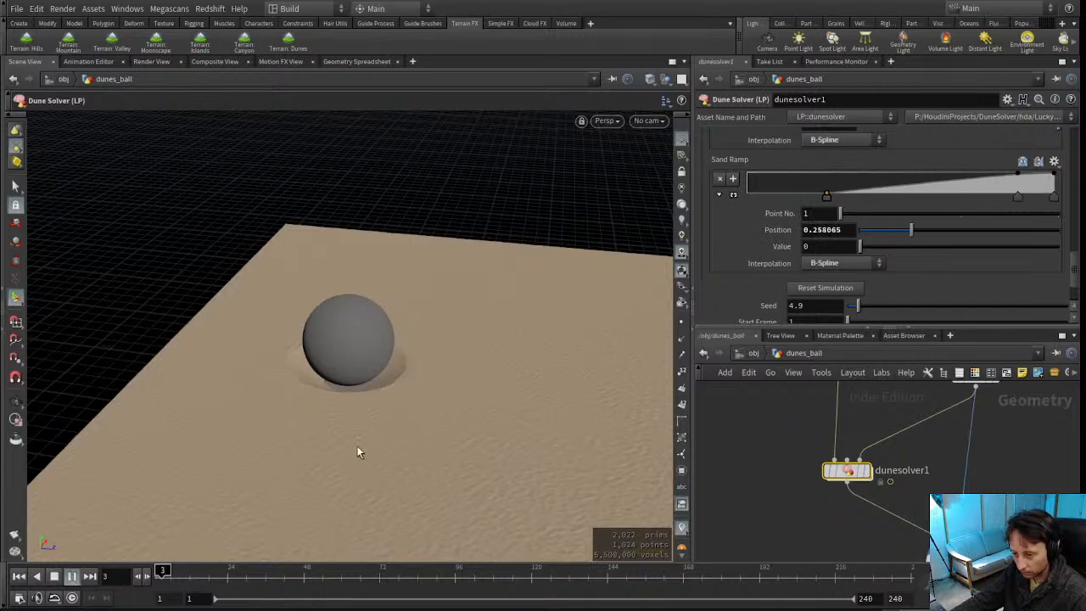
# Play the simulation with the adjusted Sand Ramp, examine the sand around the sphere from above, and rewind to frame 1
pyautogui.keyDown('alt'); pyautogui.moveTo(317, 396); pyautogui.dragTo(364, 366); pyautogui.keyUp('alt')
pyautogui.keyDown('alt'); pyautogui.moveTo(364, 366); pyautogui.dragTo(328, 364, button='right'); pyautogui.keyUp('alt')
pyautogui.keyDown('alt'); pyautogui.moveTo(327, 364); pyautogui.dragTo(314, 532); pyautogui.keyUp('alt')
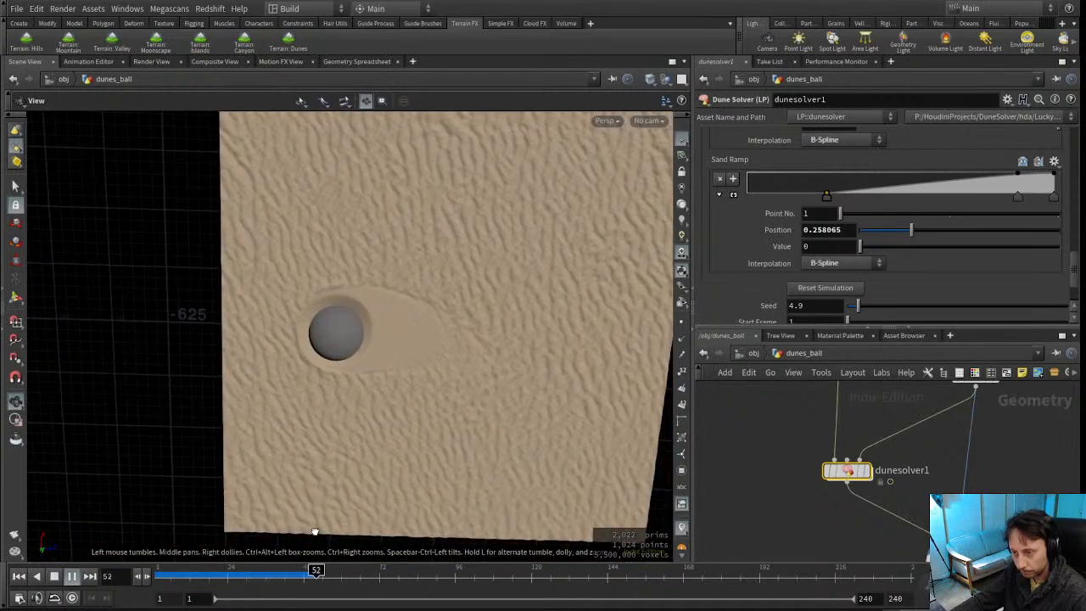
pyautogui.keyDown('alt'); pyautogui.moveTo(381, 432); pyautogui.dragTo(628, 294); pyautogui.keyUp('alt')
pyautogui.keyDown('alt'); pyautogui.moveTo(473, 315); pyautogui.dragTo(382, 323, button='middle'); pyautogui.keyUp('alt')
pyautogui.moveTo(293, 579); pyautogui.dragTo(159, 577)
# Set the Sand Depth on dunesetup1 to 4
pyautogui.moveTo(856, 414); pyautogui.dragTo(818, 598, button='middle')
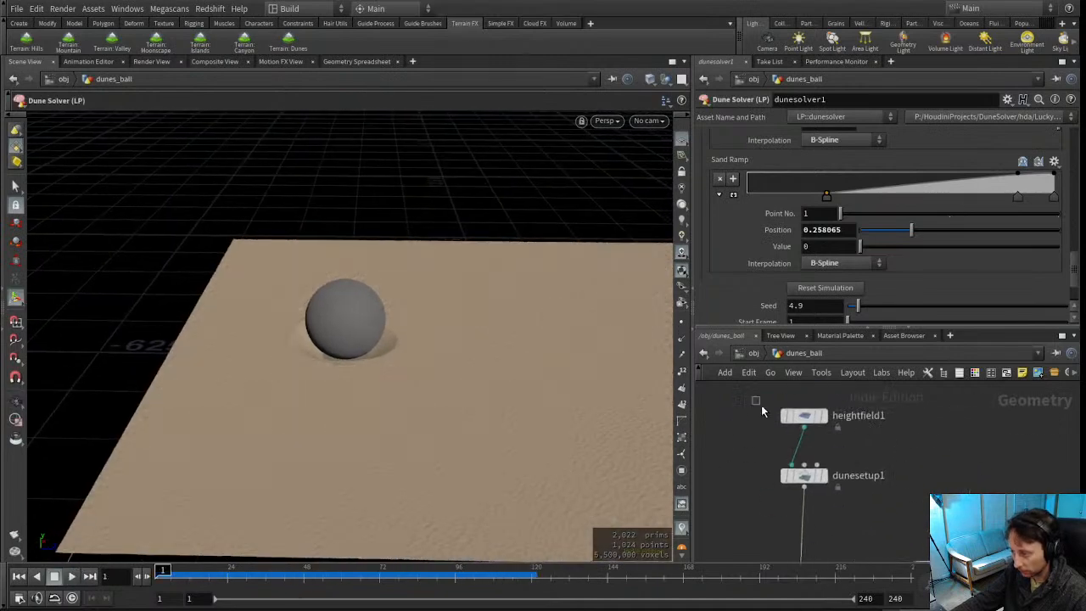
pyautogui.click(804, 416)
pyautogui.click(803, 475)
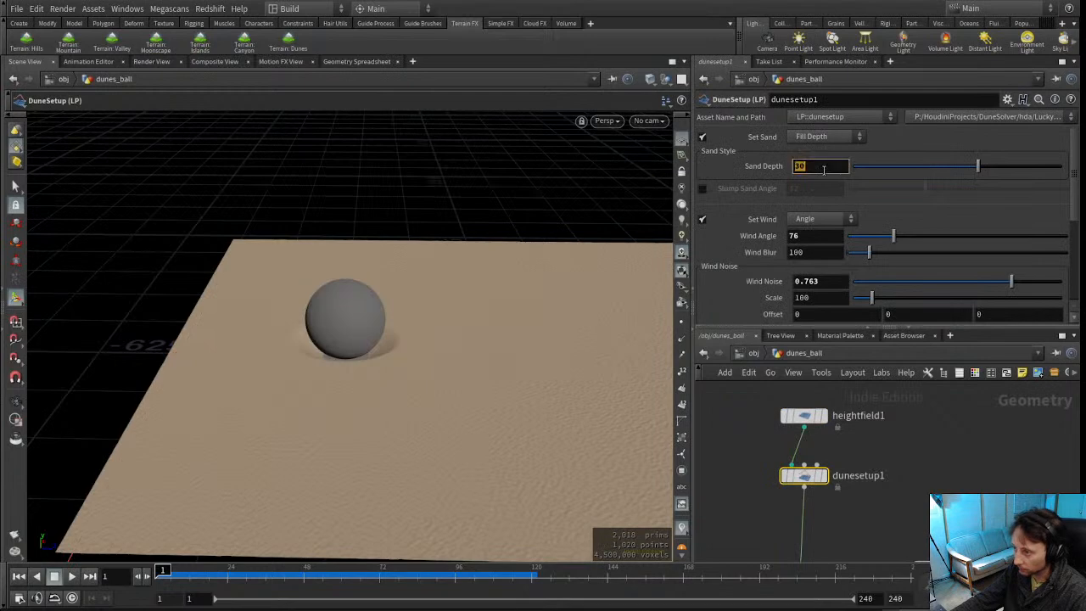
pyautogui.write('4')
pyautogui.press('Return')
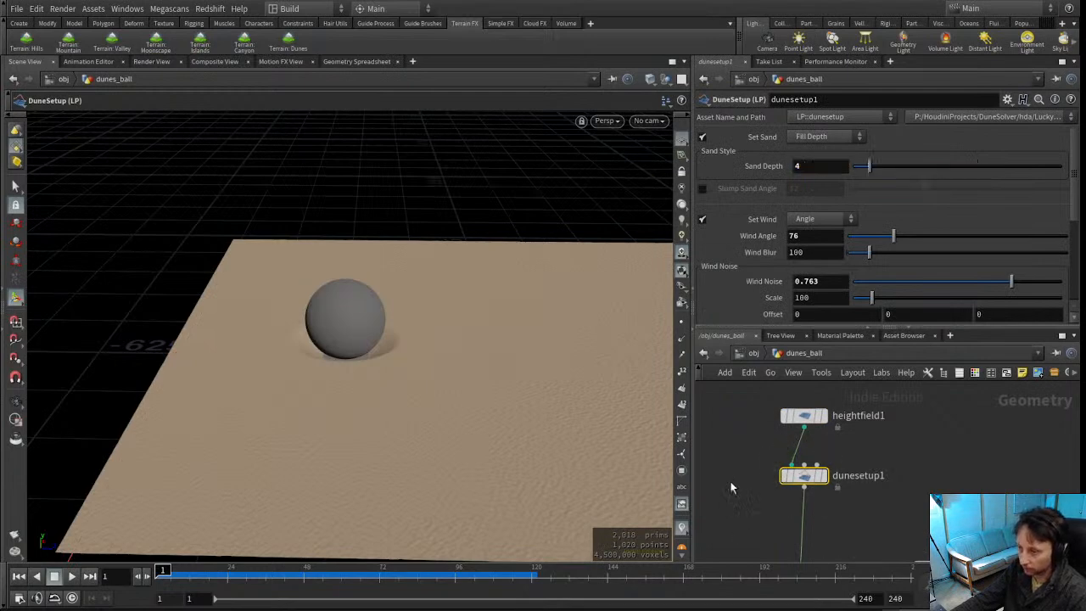
# Play the simulation with the shallow sand, inspect the dunes behind the sphere, scrub through the frames, and return to frame 1
pyautogui.moveTo(729, 500); pyautogui.dragTo(763, 344, button='middle')
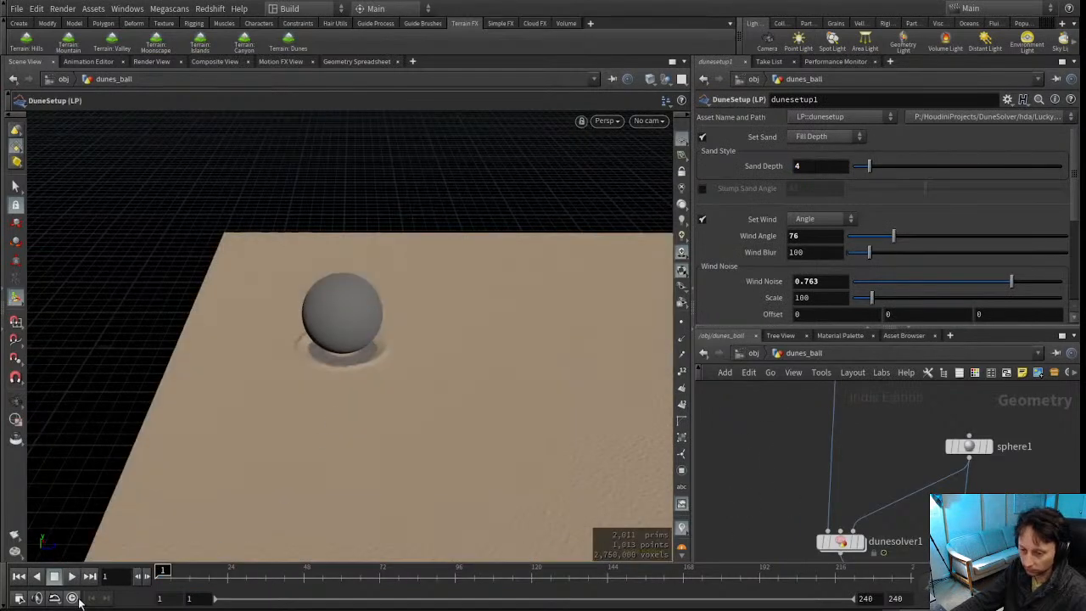
pyautogui.keyDown('alt'); pyautogui.moveTo(406, 367); pyautogui.dragTo(334, 441); pyautogui.keyUp('alt')
pyautogui.keyDown('alt'); pyautogui.moveTo(335, 441); pyautogui.dragTo(359, 390, button='middle'); pyautogui.keyUp('alt')
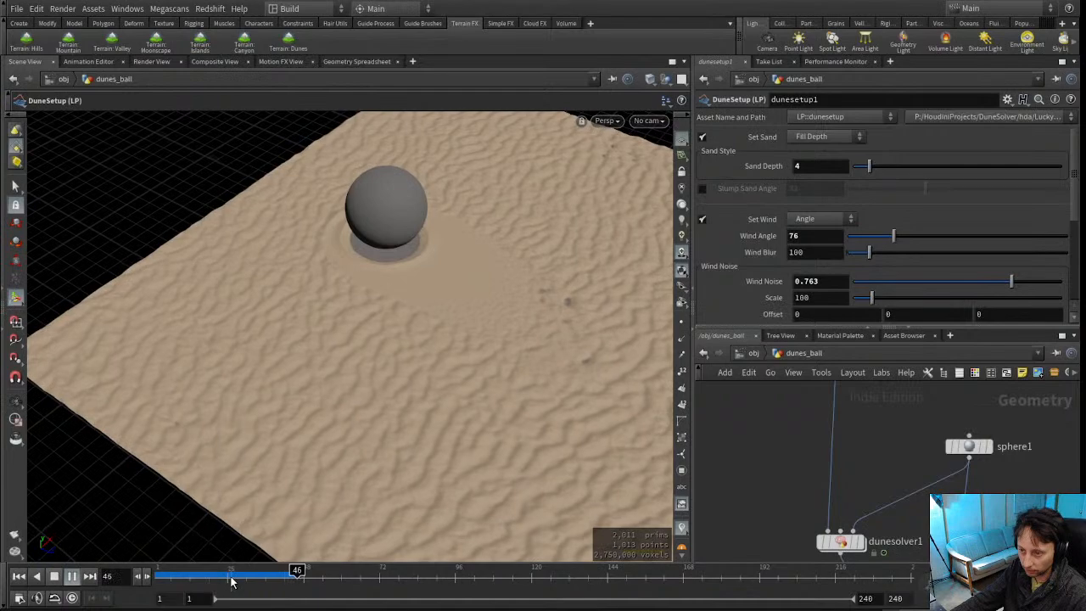
pyautogui.keyDown('alt'); pyautogui.moveTo(320, 368); pyautogui.dragTo(280, 286); pyautogui.keyUp('alt')
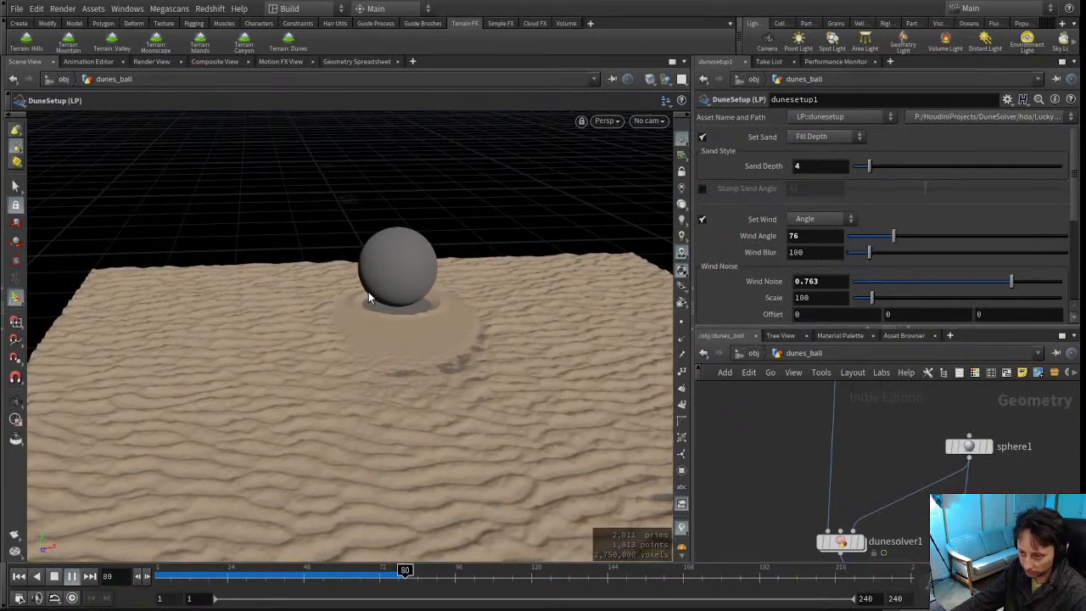
pyautogui.keyDown('alt'); pyautogui.moveTo(364, 311); pyautogui.dragTo(310, 335); pyautogui.keyUp('alt')
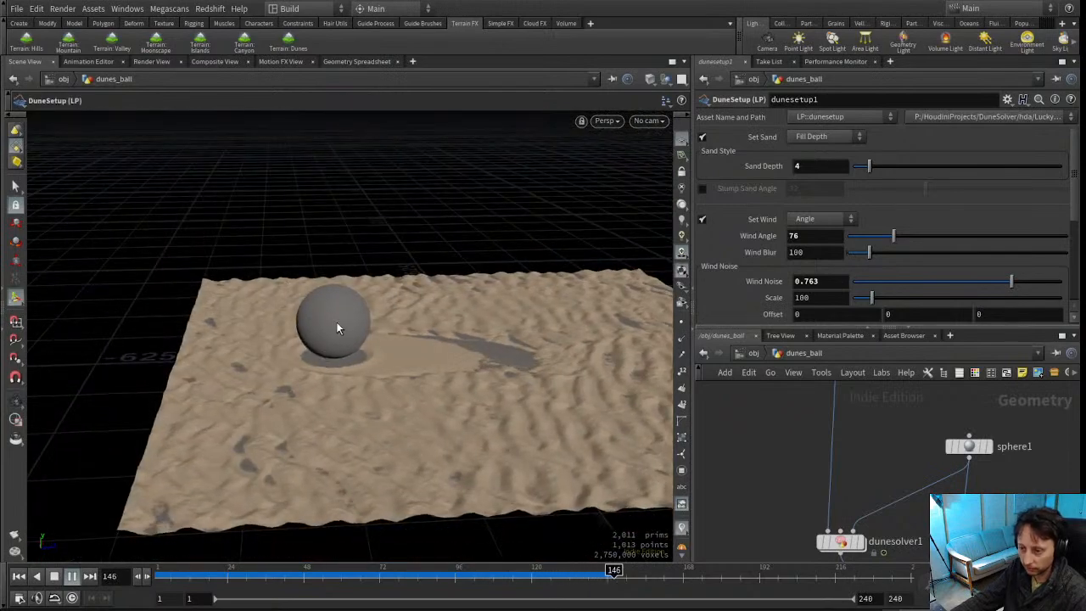
pyautogui.moveTo(191, 583); pyautogui.dragTo(655, 579)
pyautogui.hotkey('ctrl', 'Up')
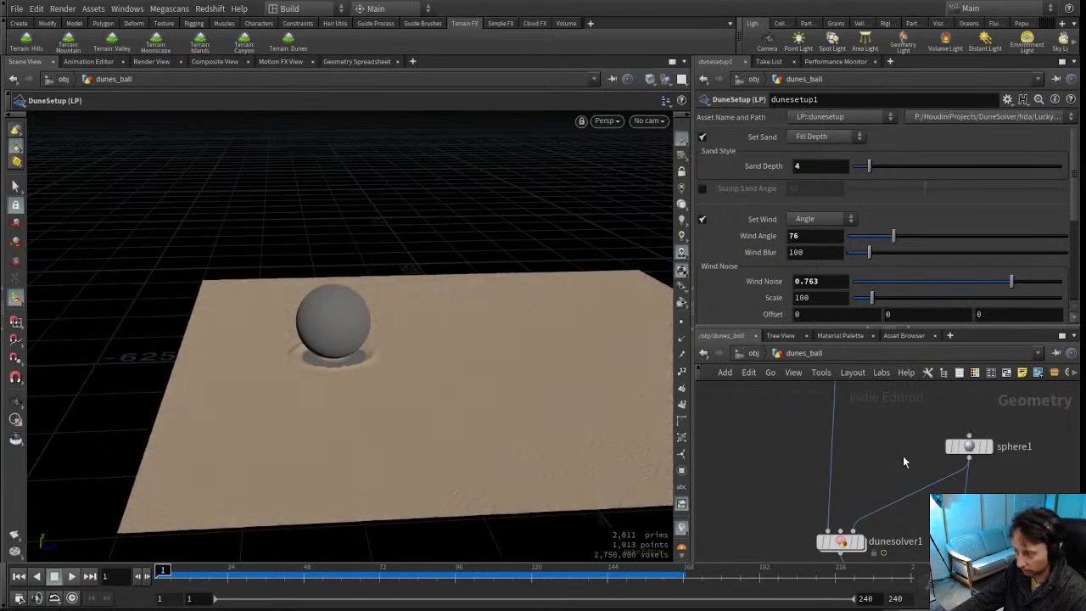
# Insert a Peak node between sphere1 and dunesolver1 and set its Distance to -5.65
pyautogui.scroll(-3, 891, 437)
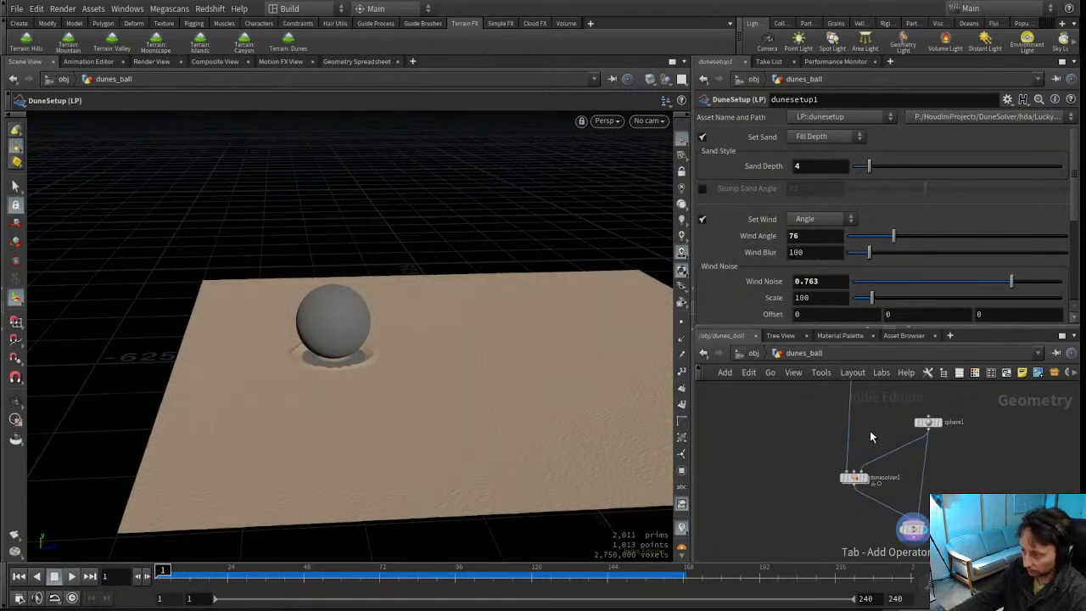
pyautogui.press('Tab')
pyautogui.write('peak')
pyautogui.press('Return')
pyautogui.click(872, 433)
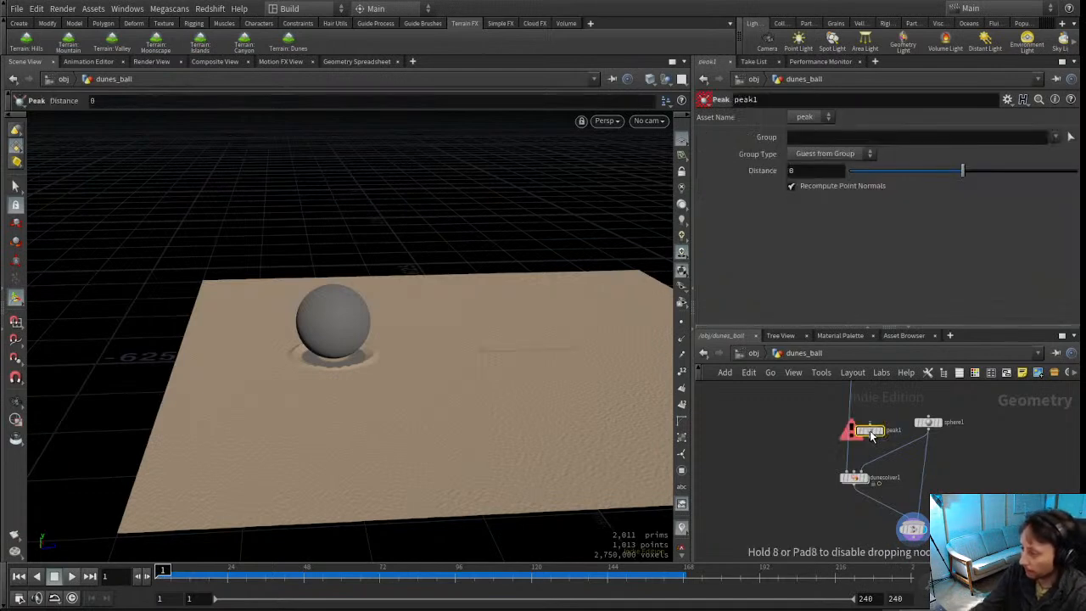
pyautogui.moveTo(872, 432); pyautogui.dragTo(883, 452)
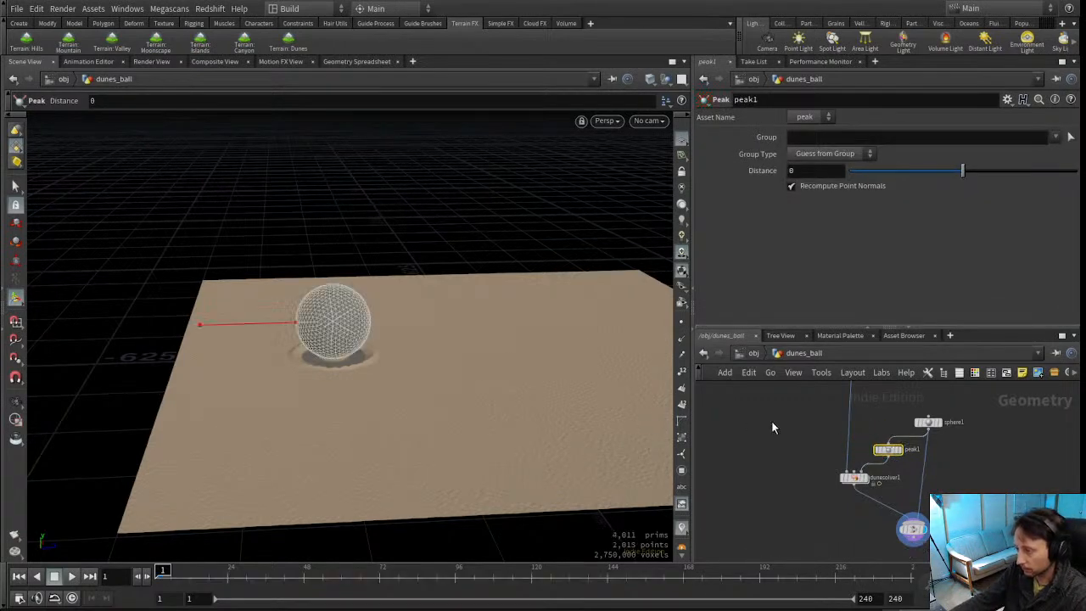
pyautogui.scroll(3, 766, 421)
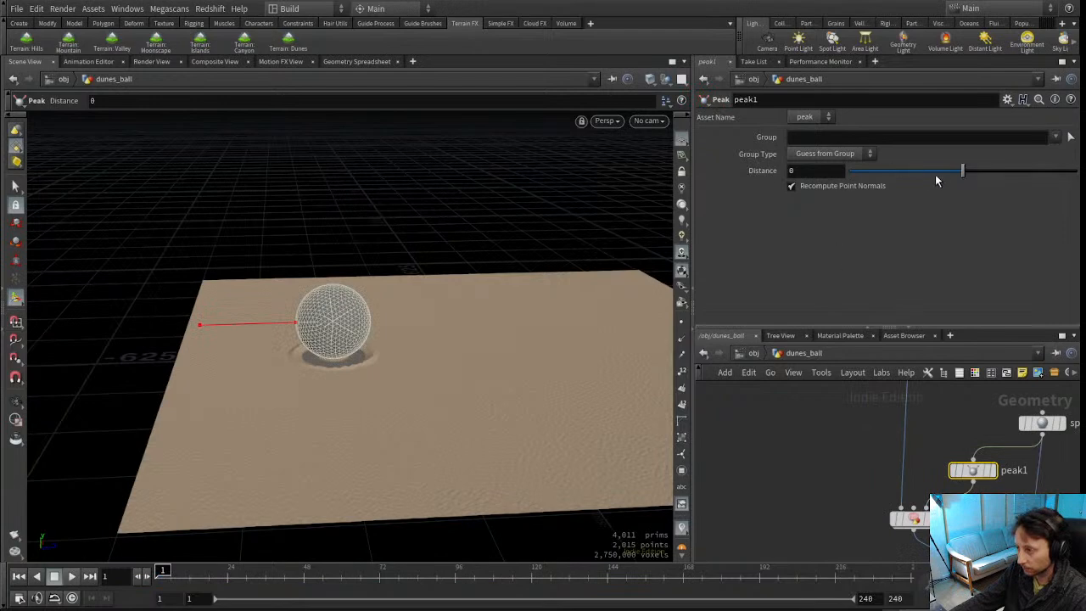
pyautogui.moveTo(931, 175); pyautogui.dragTo(925, 176)
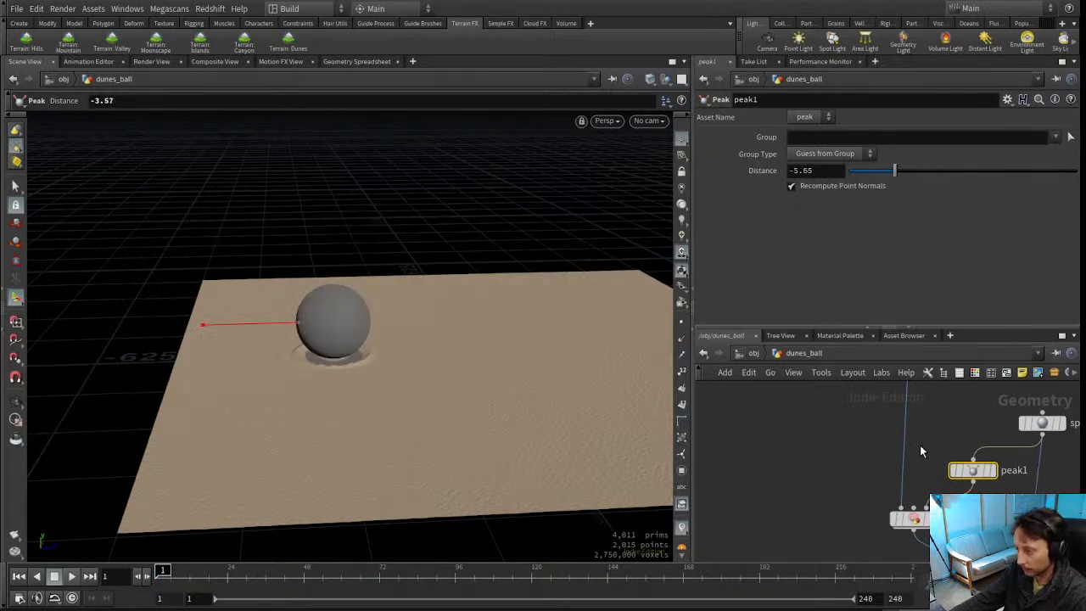
# Reshape the Sand Ramp on dunesolver1 by moving its two upper points inward and its first point slightly higher in position
pyautogui.click(902, 525)
pyautogui.moveTo(869, 444); pyautogui.dragTo(811, 513, button='middle')
pyautogui.scroll(-2, 819, 499)
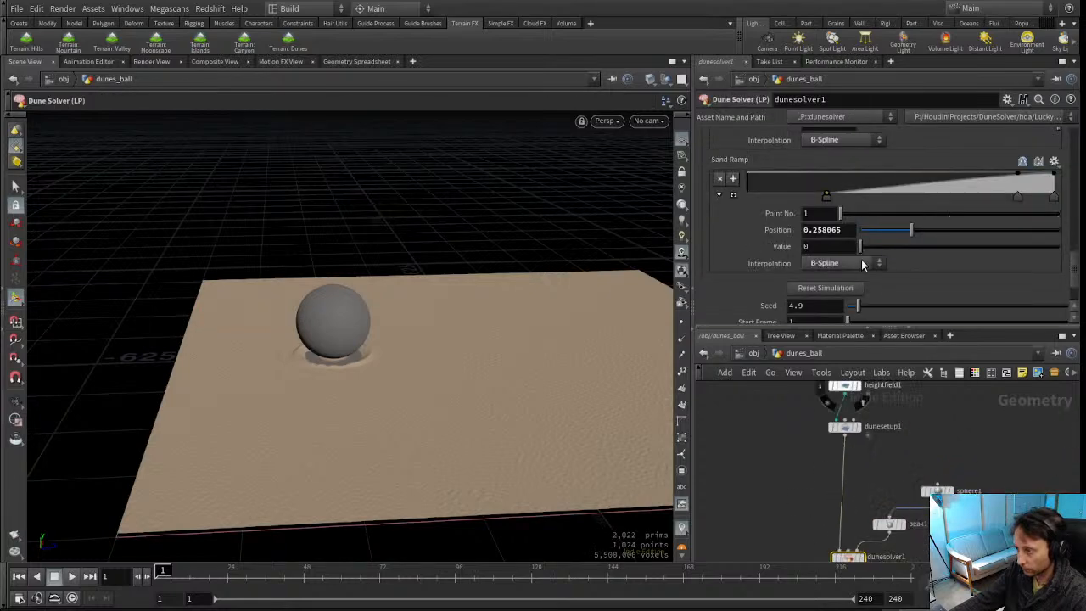
pyautogui.moveTo(1073, 262); pyautogui.dragTo(1073, 239)
pyautogui.scroll(-1, 797, 291)
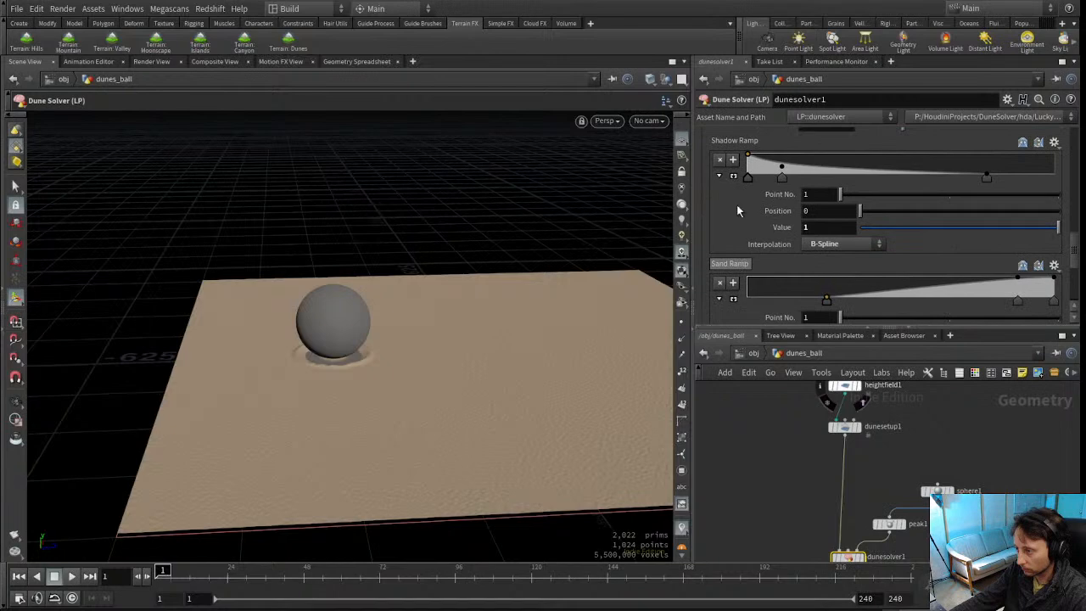
pyautogui.scroll(2, 816, 446)
# Adjust the Sand Depth on dunesetup1
pyautogui.moveTo(760, 430); pyautogui.dragTo(744, 514, button='middle')
pyautogui.scroll(-1, 774, 480)
pyautogui.click(827, 499)
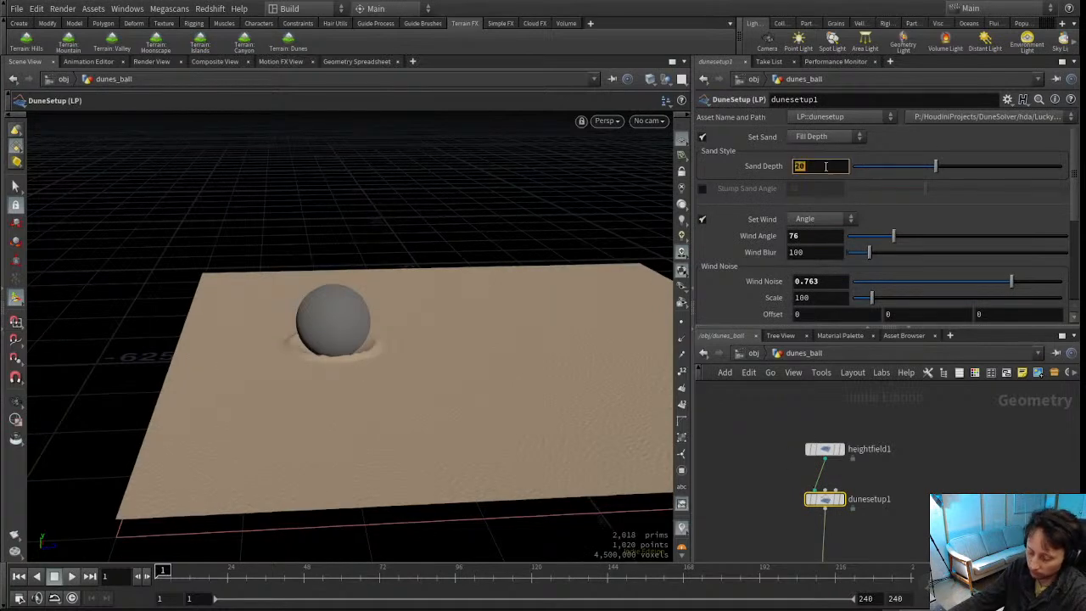
pyautogui.press('Return')
# Set the Grain Height Ratio on dunesolver1 to 1
pyautogui.moveTo(771, 523); pyautogui.dragTo(759, 387, button='middle')
pyautogui.click(898, 518)
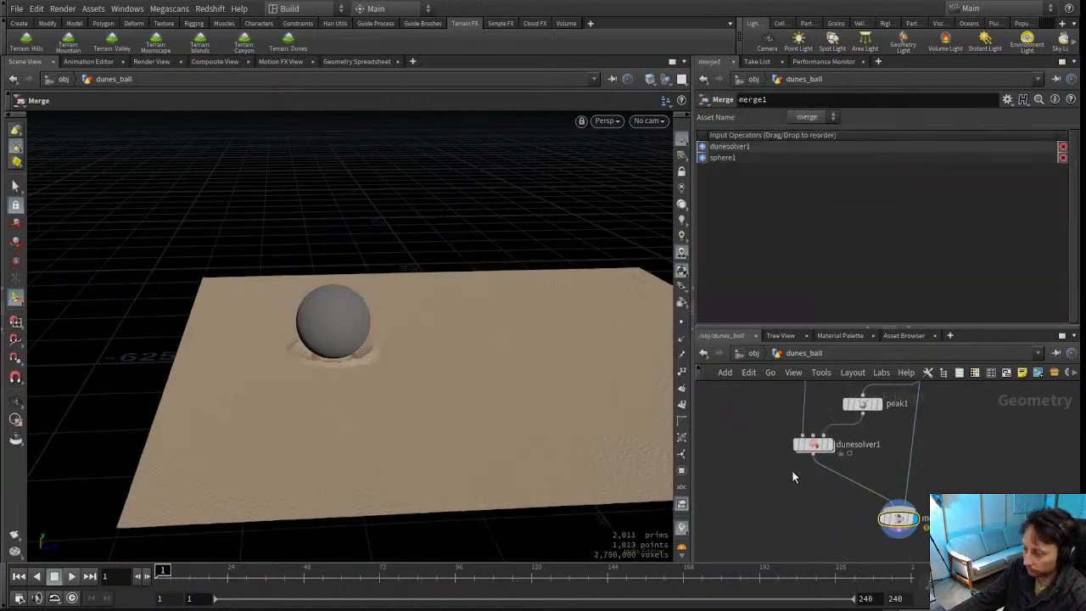
pyautogui.click(814, 446)
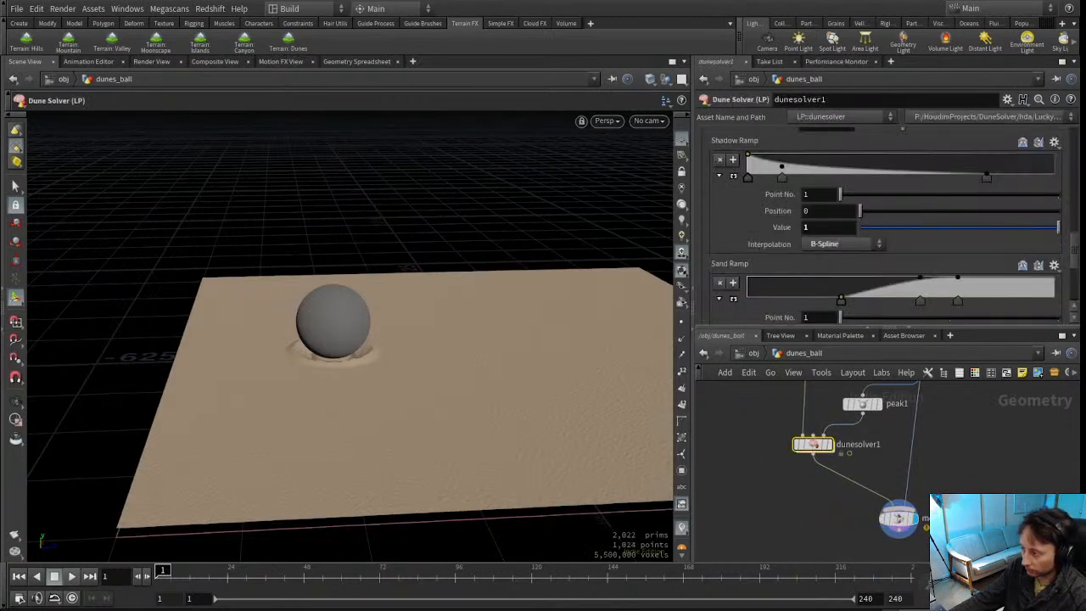
pyautogui.scroll(5, 872, 149)
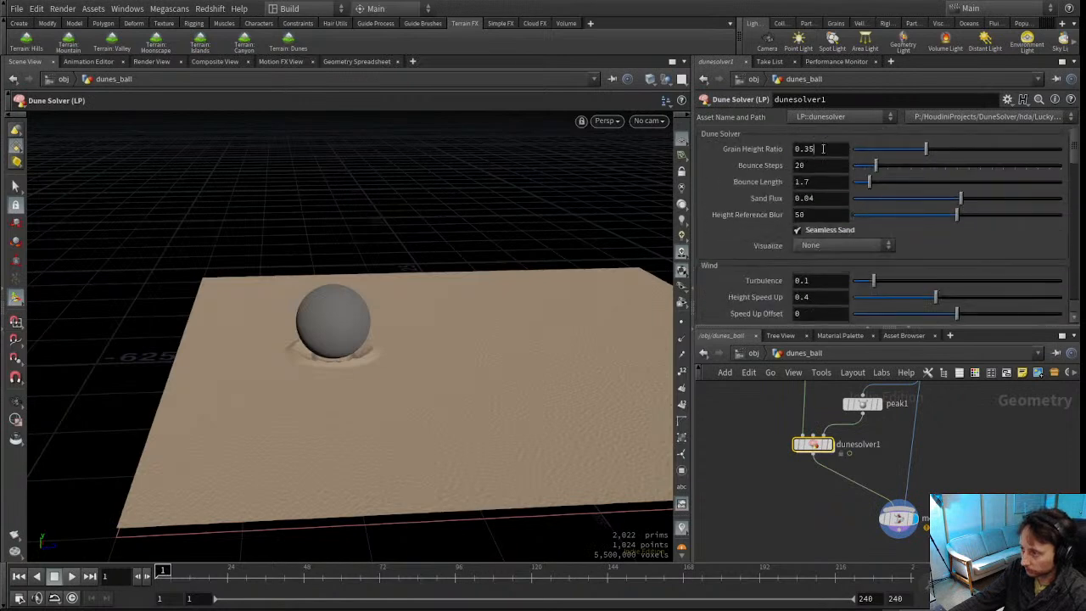
pyautogui.write('1')
pyautogui.press('Return')
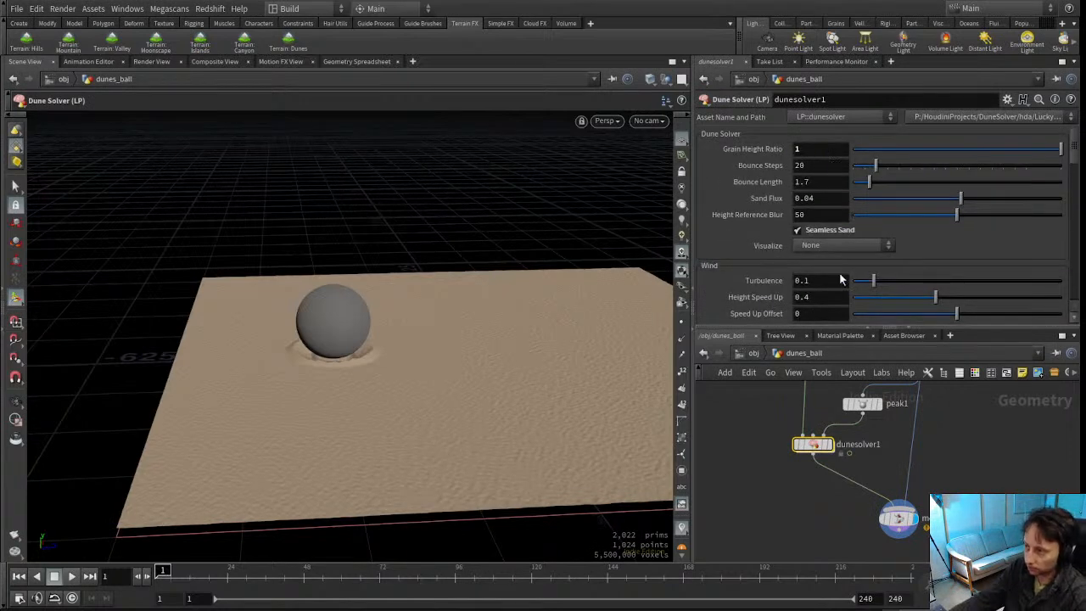
# Play the simulation with the higher Grain Height Ratio, examine the ripples around the sphere, and rewind to frame 1
pyautogui.click(73, 577)
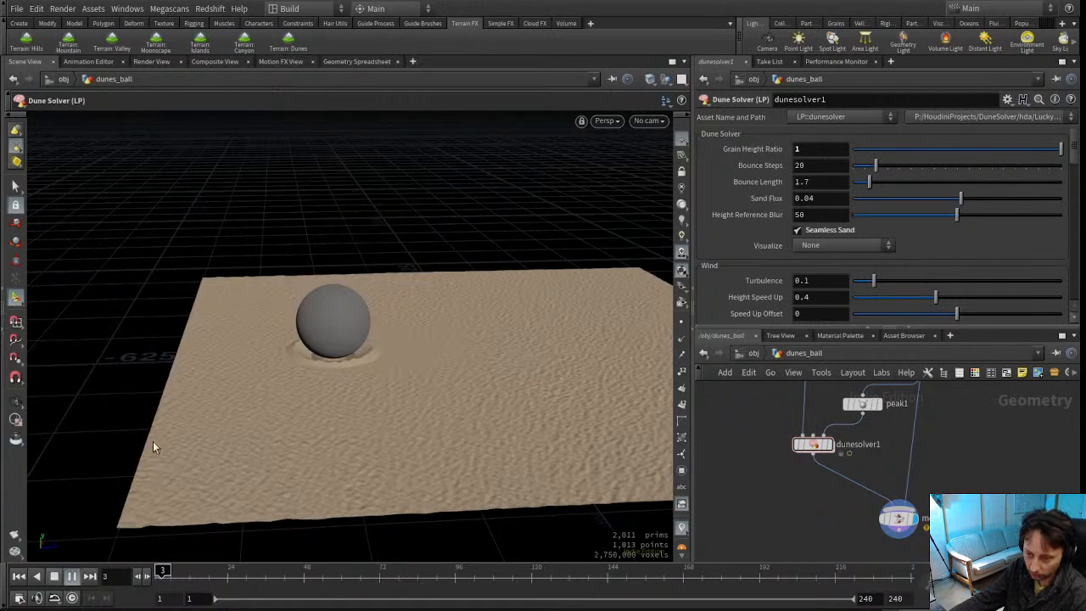
pyautogui.keyDown('alt'); pyautogui.moveTo(213, 378); pyautogui.dragTo(269, 417); pyautogui.keyUp('alt')
pyautogui.keyDown('alt'); pyautogui.moveTo(269, 416); pyautogui.dragTo(230, 342, button='middle'); pyautogui.keyUp('alt')
pyautogui.moveTo(229, 342); pyautogui.dragTo(223, 328)
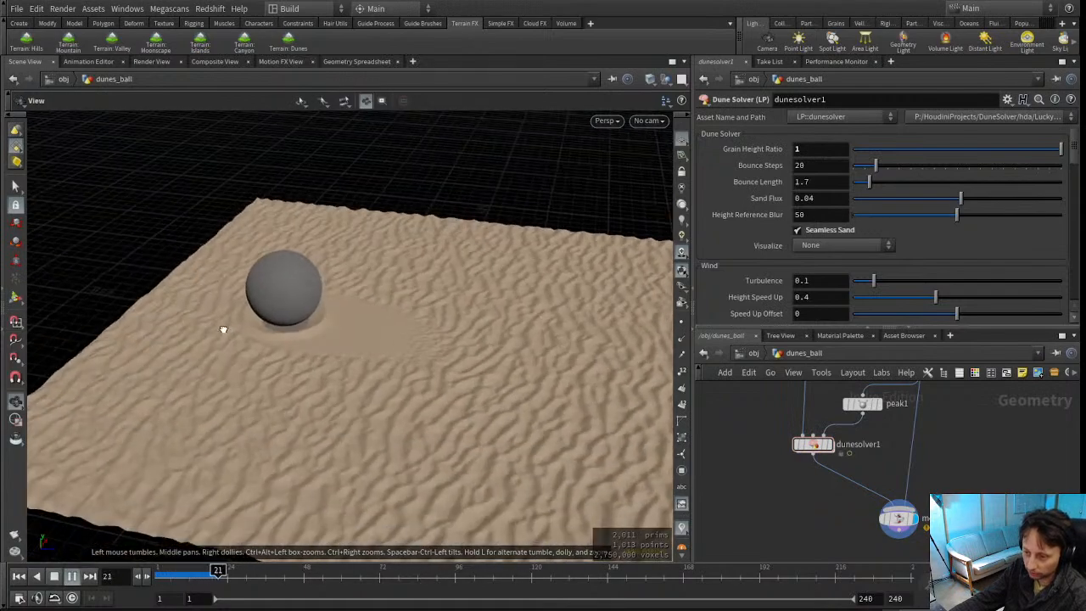
pyautogui.press('Return')
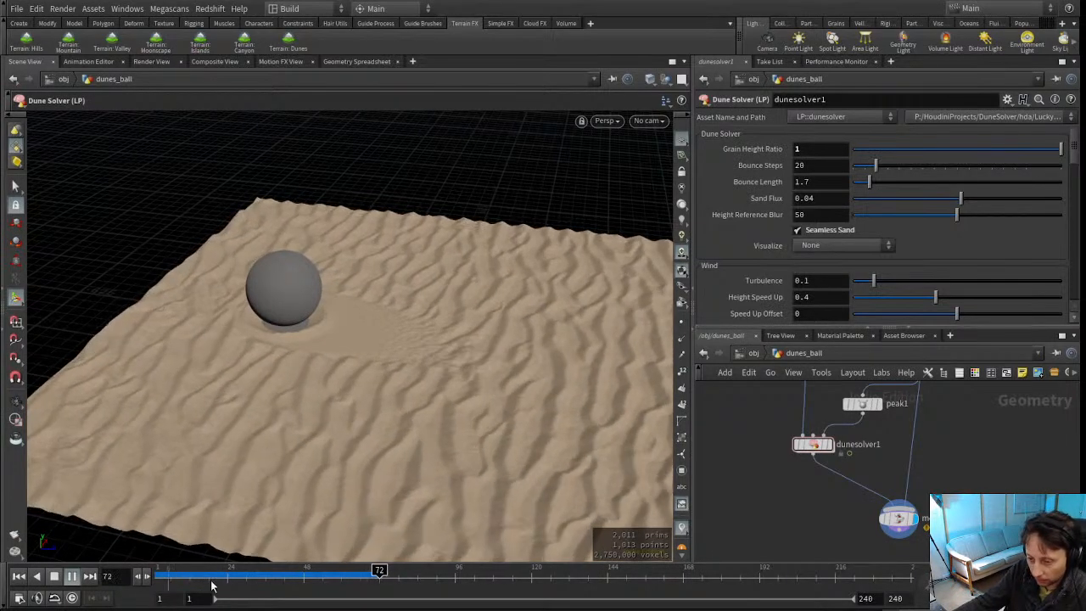
pyautogui.moveTo(209, 582); pyautogui.dragTo(102, 581)
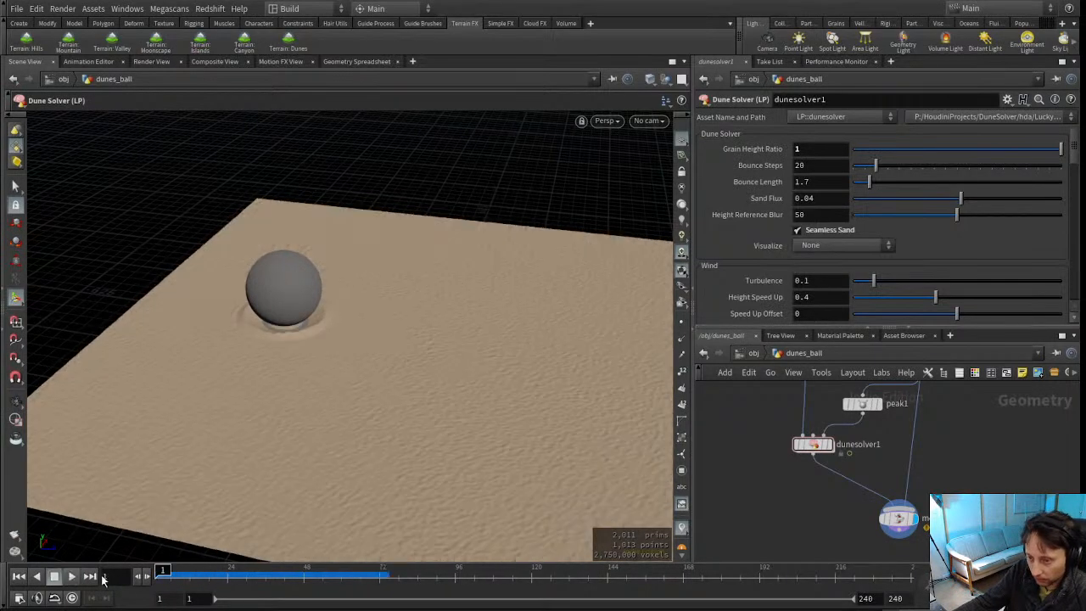
# Set the dune solver's Height Speed Up and Warp Normalize wind values to 0
pyautogui.click(825, 299)
pyautogui.write('0')
pyautogui.press('Return')
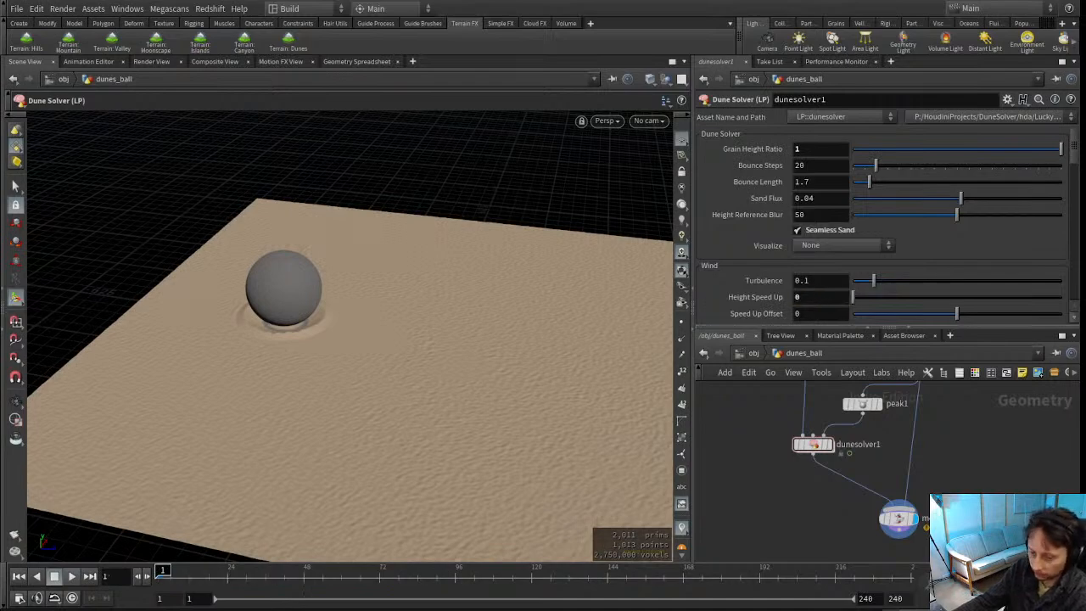
pyautogui.click(18, 577)
pyautogui.scroll(-3, 1024, 240)
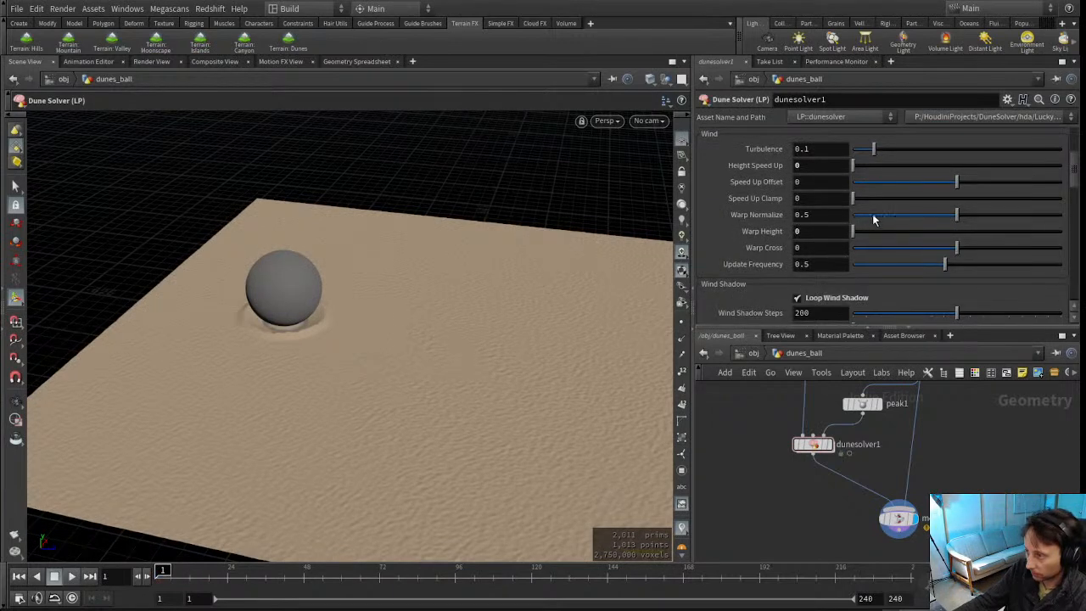
# Play the simulation with the simplified wind, inspect the dunes from several sides of the sphere, and return to frame 1
pyautogui.click(70, 579)
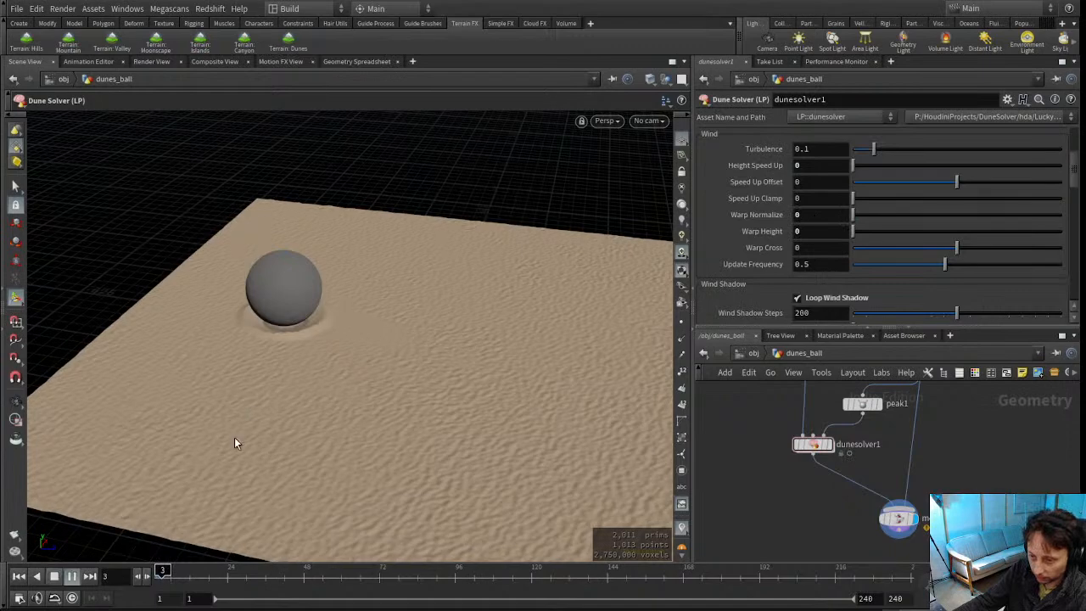
pyautogui.keyDown('alt'); pyautogui.moveTo(266, 379); pyautogui.dragTo(293, 407); pyautogui.keyUp('alt')
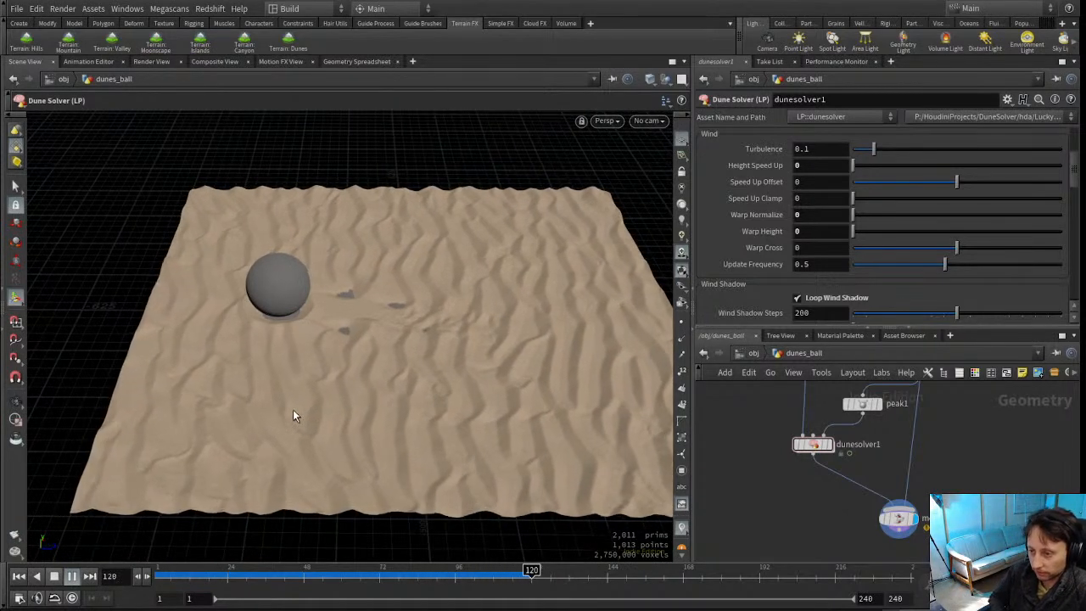
pyautogui.keyDown('alt'); pyautogui.moveTo(294, 410); pyautogui.dragTo(246, 380); pyautogui.keyUp('alt')
pyautogui.keyDown('alt'); pyautogui.moveTo(246, 380); pyautogui.dragTo(212, 371, button='right'); pyautogui.keyUp('alt')
pyautogui.keyDown('alt'); pyautogui.moveTo(211, 371); pyautogui.dragTo(260, 376); pyautogui.keyUp('alt')
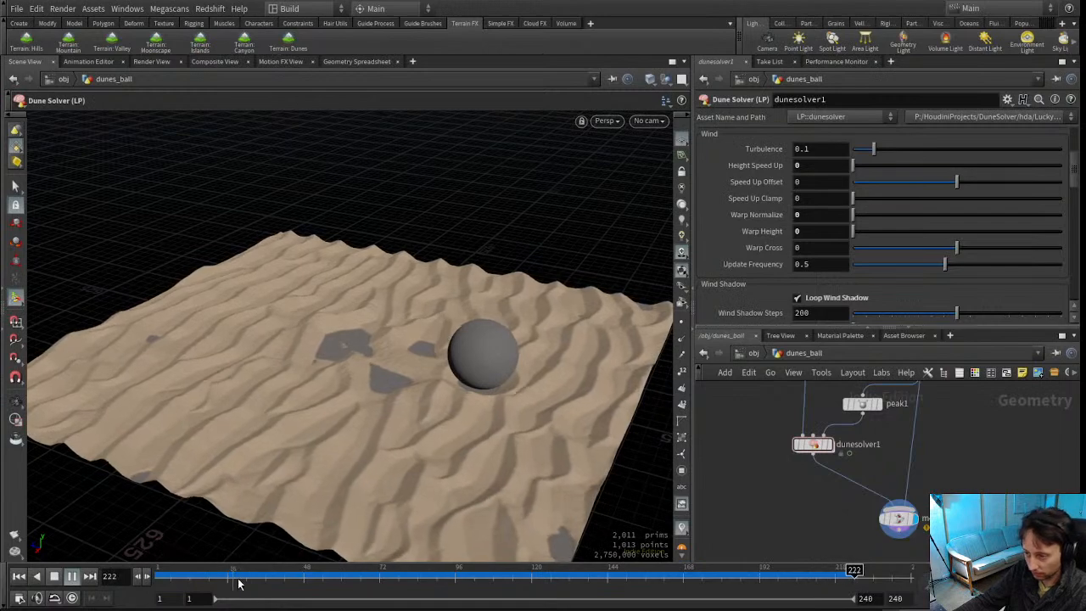
pyautogui.keyDown('alt'); pyautogui.moveTo(410, 445); pyautogui.dragTo(440, 443); pyautogui.keyUp('alt')
pyautogui.click(54, 574)
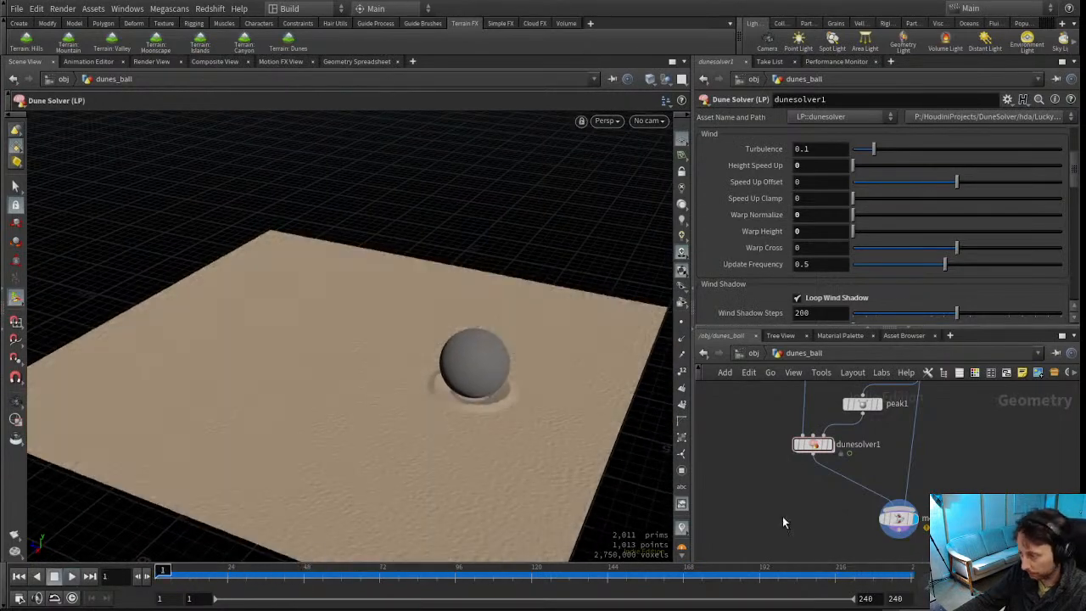
# Tighten dunesolver1's Shadow Ramp by moving its second point toward the start and its third point to position 0.352688
pyautogui.moveTo(786, 475); pyautogui.dragTo(763, 521, button='middle')
pyautogui.click(791, 490)
pyautogui.moveTo(1078, 177); pyautogui.dragTo(1074, 245)
pyautogui.click(987, 253)
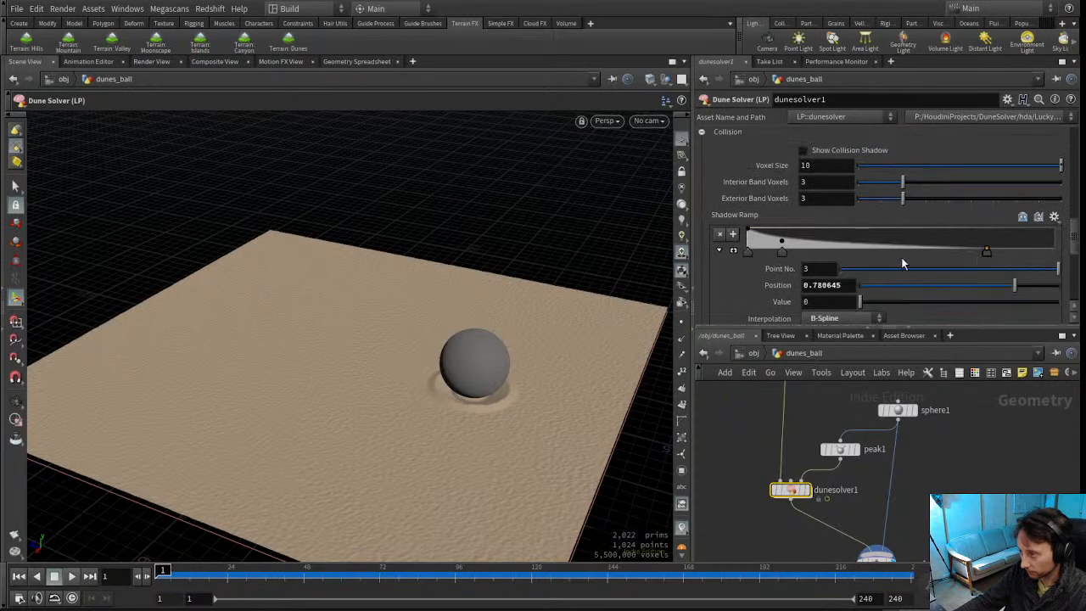
pyautogui.click(777, 254)
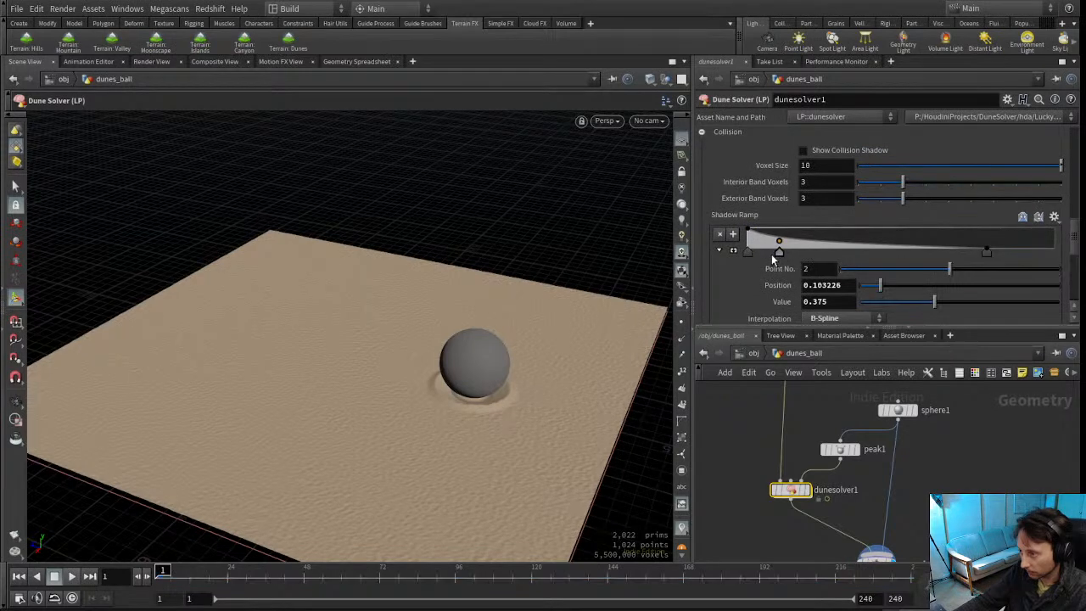
pyautogui.moveTo(982, 252); pyautogui.dragTo(860, 253)
# Turn on Show Collision Shadow and set Exterior Band Voxels to 2 in the dune solver's collision settings
pyautogui.click(803, 150)
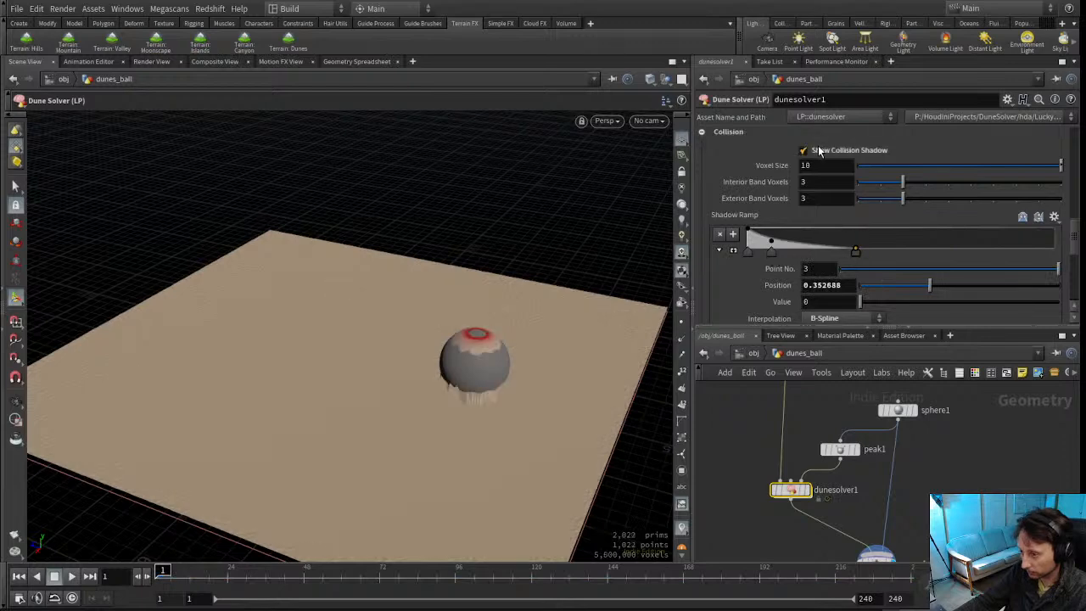
pyautogui.moveTo(895, 188); pyautogui.dragTo(879, 188)
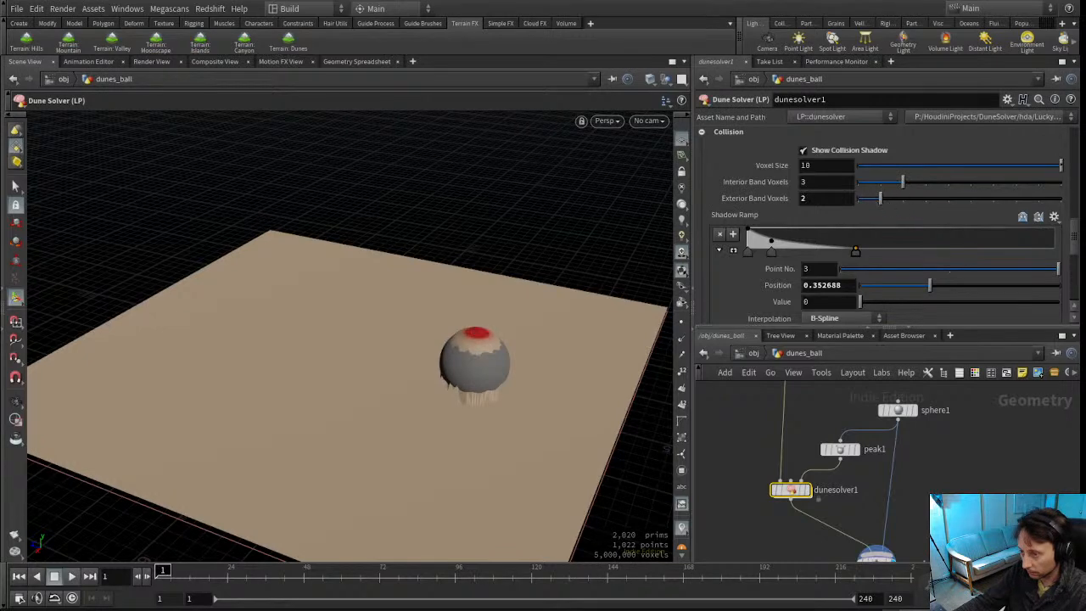
# Move the Sand Ramp's first point to position 0.0344086 and turn off Show Collision Shadow in dunesolver1
pyautogui.moveTo(1076, 243); pyautogui.dragTo(1075, 270)
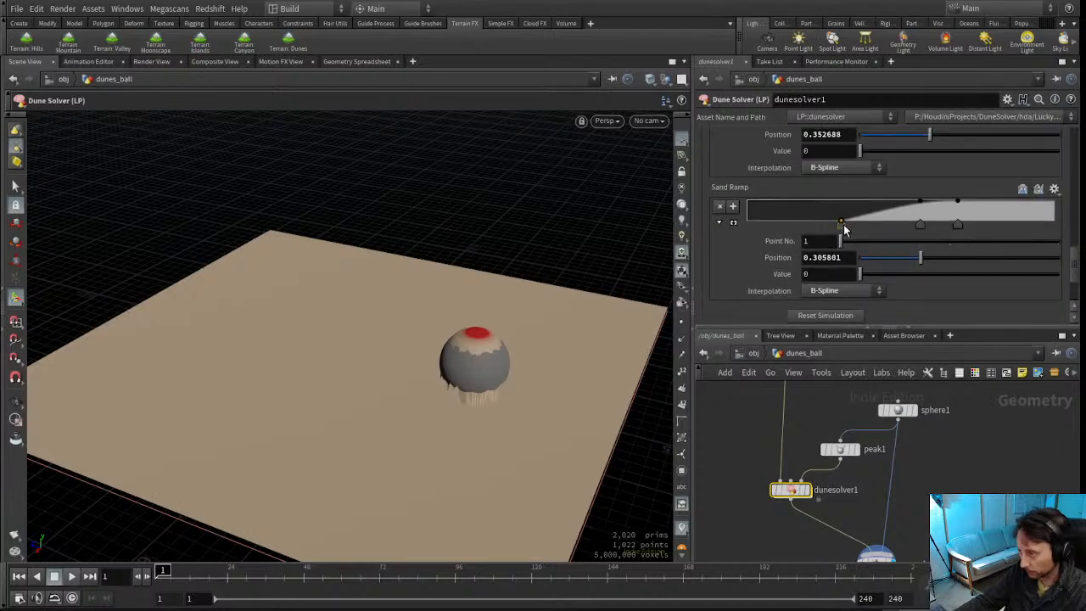
pyautogui.moveTo(793, 234); pyautogui.dragTo(789, 228)
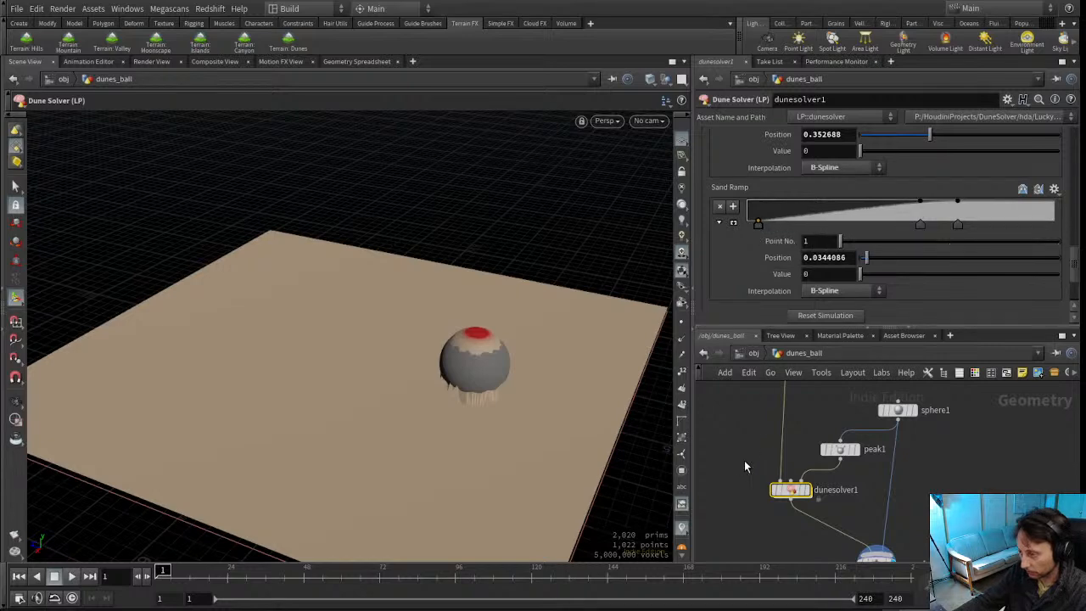
pyautogui.scroll(2, 751, 194)
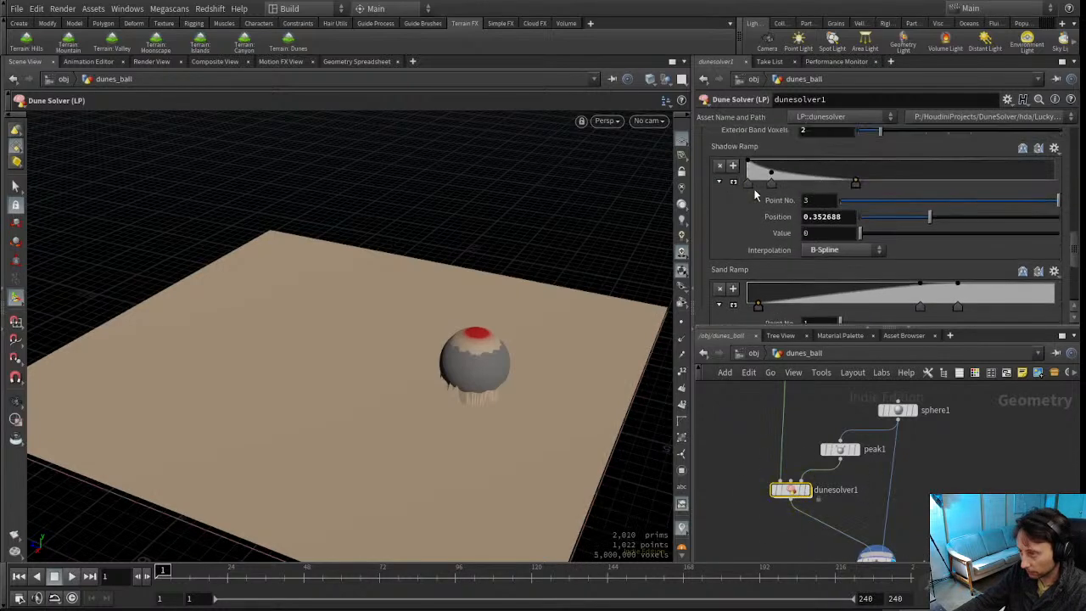
pyautogui.scroll(1, 759, 162)
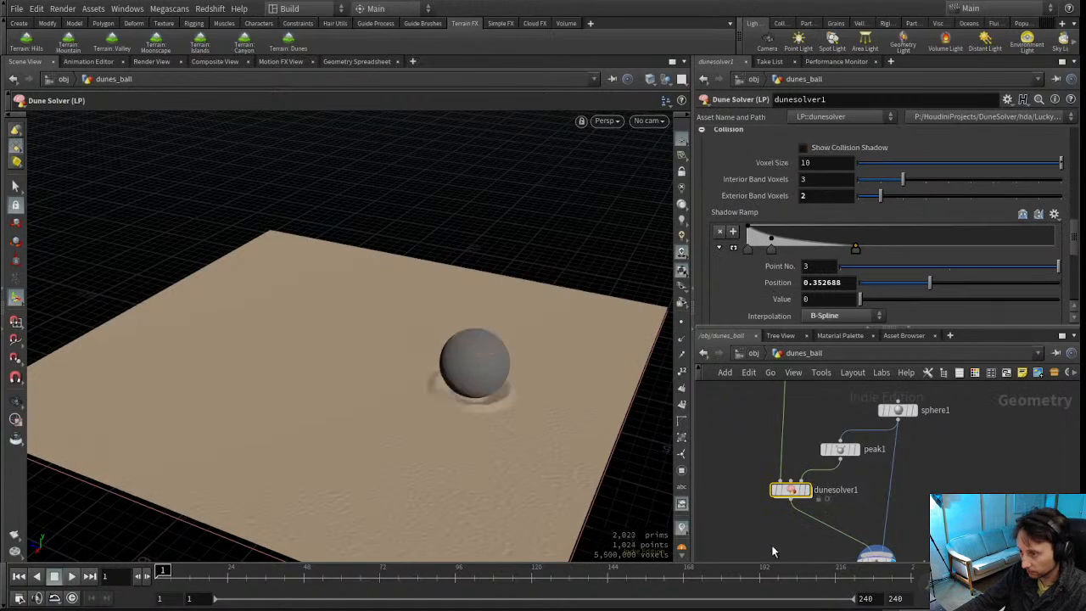
# Play the simulation with the adjusted ramp, view the sand around the sphere from a lower angle, and return to frame 1
pyautogui.moveTo(778, 528); pyautogui.dragTo(802, 458, button='middle')
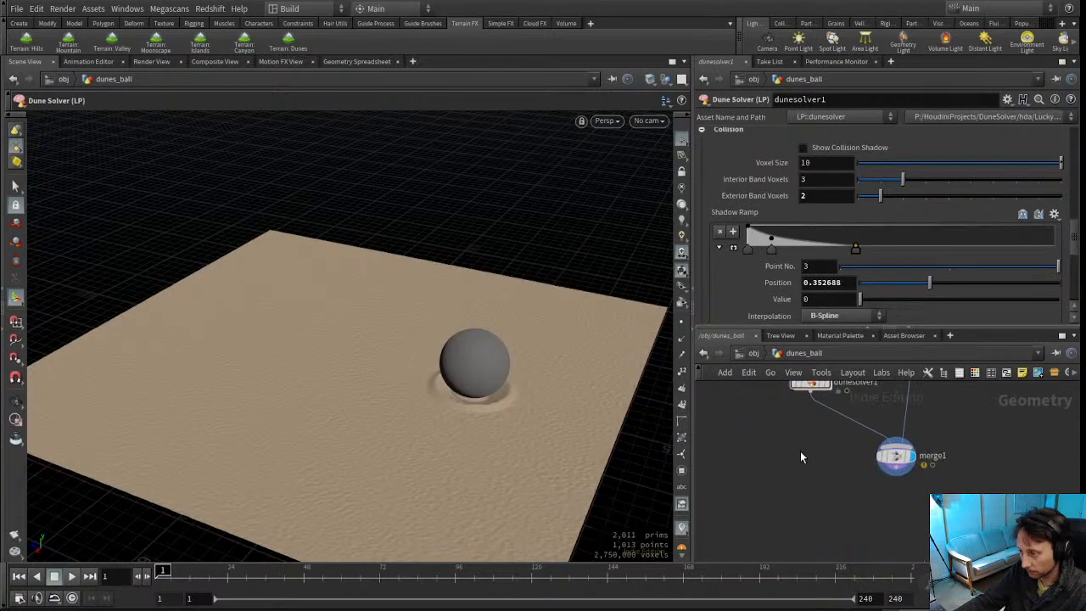
pyautogui.click(71, 577)
pyautogui.moveTo(395, 337); pyautogui.dragTo(303, 436)
pyautogui.click(19, 577)
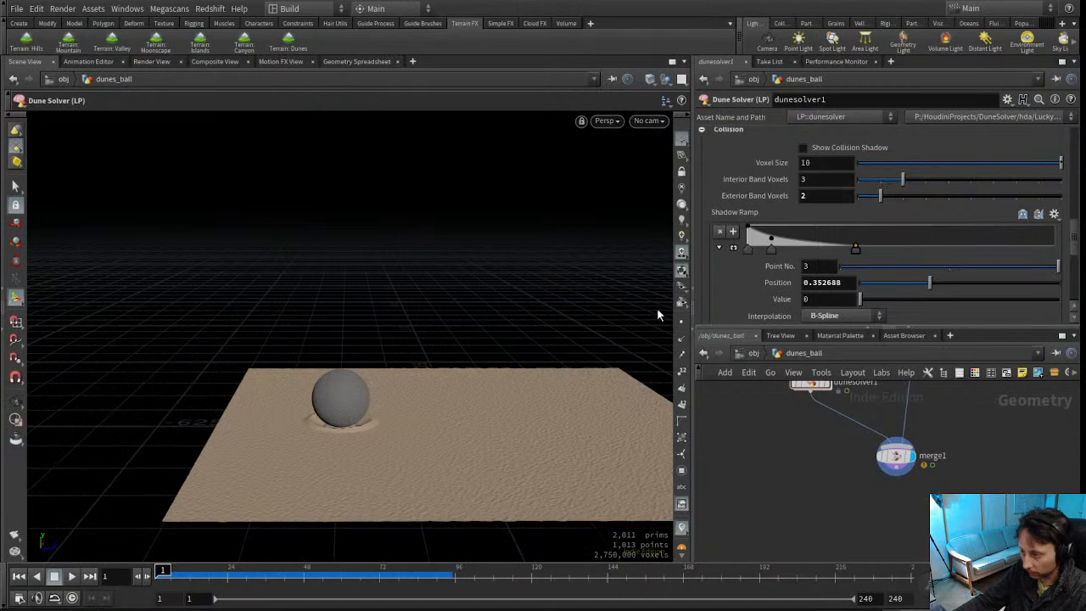
# Set the value of the Sand Ramp's first point to 0.412
pyautogui.scroll(2, 806, 239)
pyautogui.scroll(-5, 800, 237)
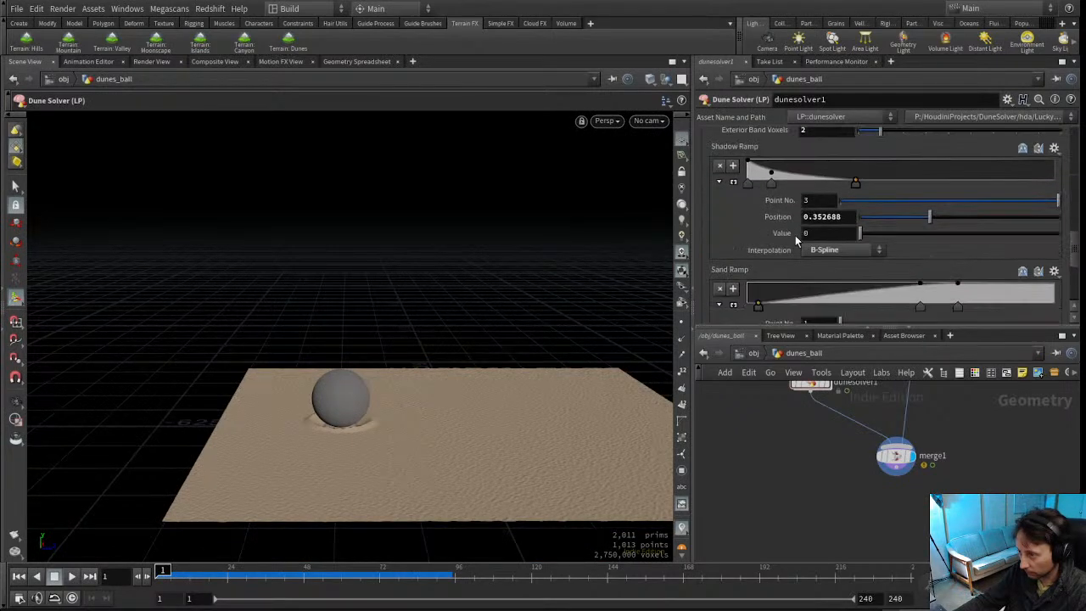
pyautogui.scroll(-2, 777, 266)
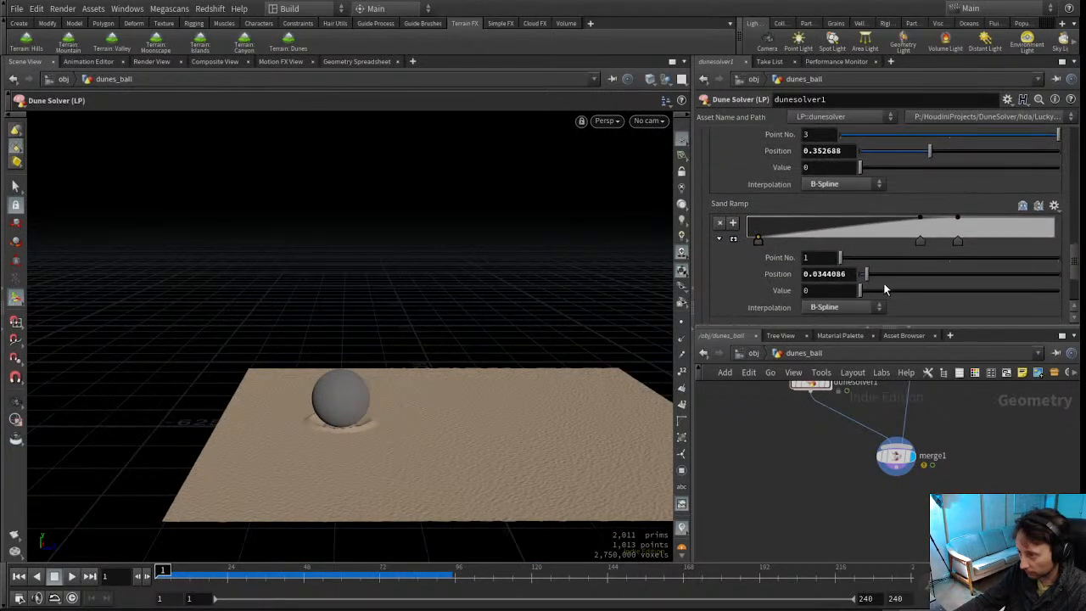
pyautogui.moveTo(897, 290); pyautogui.dragTo(923, 294)
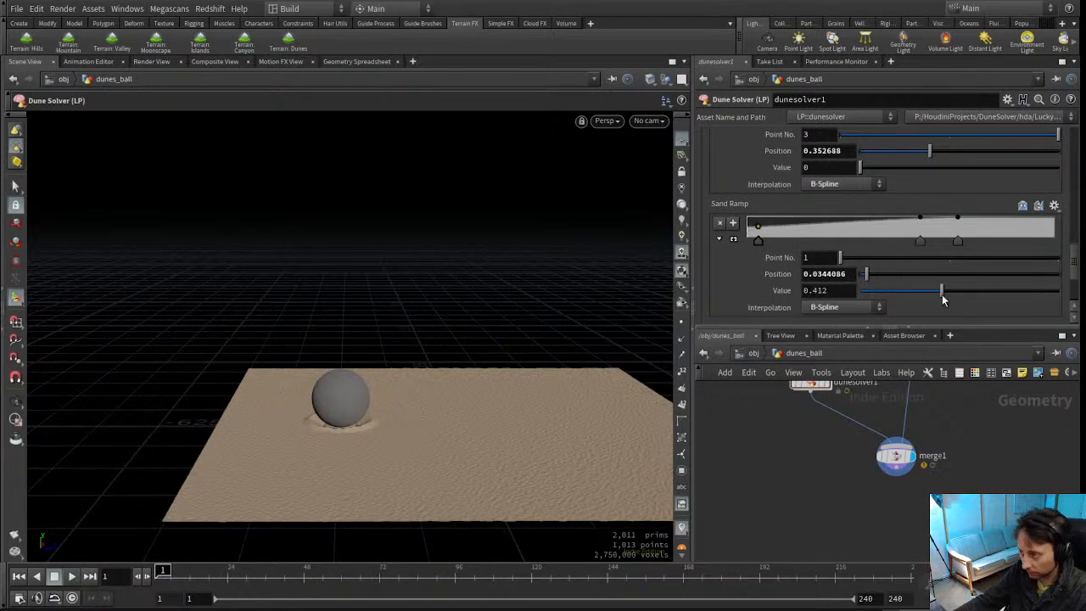
# Inspect the sand rim around the sphere up close, then move the Sand Ramp's first point to the start and its second to 0.507527
pyautogui.keyDown('alt'); pyautogui.moveTo(392, 420); pyautogui.dragTo(352, 439); pyautogui.keyUp('alt')
pyautogui.keyDown('alt'); pyautogui.moveTo(351, 439); pyautogui.dragTo(353, 370, button='middle'); pyautogui.keyUp('alt')
pyautogui.keyDown('alt'); pyautogui.moveTo(353, 370); pyautogui.dragTo(407, 371, button='right'); pyautogui.keyUp('alt')
pyautogui.keyDown('alt'); pyautogui.moveTo(407, 371); pyautogui.dragTo(395, 397); pyautogui.keyUp('alt')
pyautogui.keyDown('alt'); pyautogui.moveTo(395, 397); pyautogui.dragTo(510, 341, button='middle'); pyautogui.keyUp('alt')
pyautogui.keyDown('alt'); pyautogui.moveTo(510, 342); pyautogui.dragTo(483, 325); pyautogui.keyUp('alt')
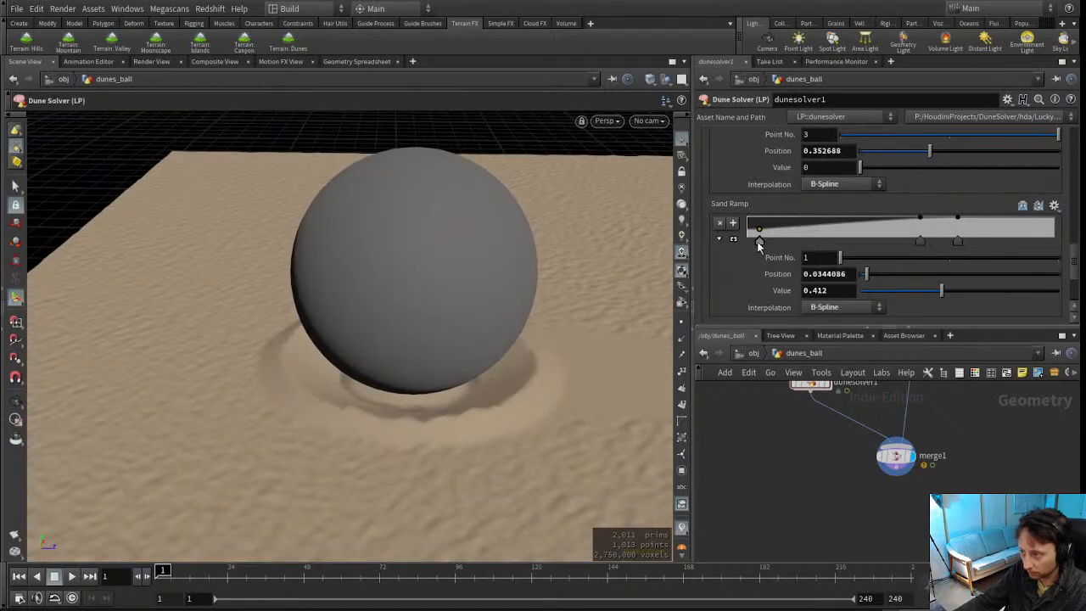
pyautogui.click(917, 241)
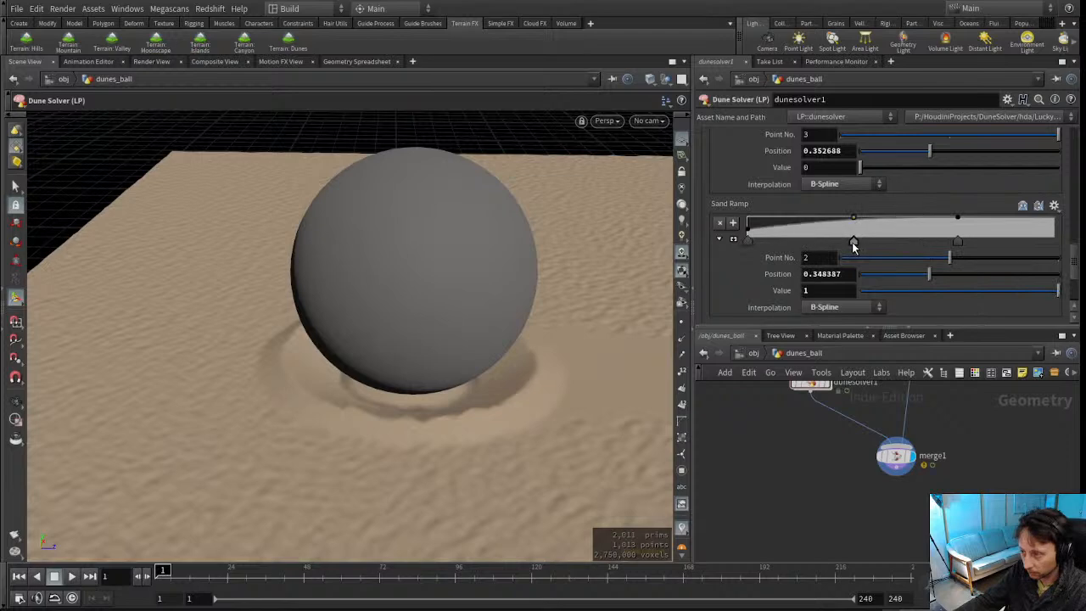
# Play the simulation with the reshaped Sand Ramp, check the trail behind the sphere, and return to frame 1
pyautogui.click(73, 577)
pyautogui.keyDown('alt'); pyautogui.moveTo(577, 381); pyautogui.dragTo(412, 387); pyautogui.keyUp('alt')
pyautogui.keyDown('alt'); pyautogui.moveTo(413, 388); pyautogui.dragTo(438, 356, button='right'); pyautogui.keyUp('alt')
pyautogui.moveTo(182, 584); pyautogui.dragTo(300, 579)
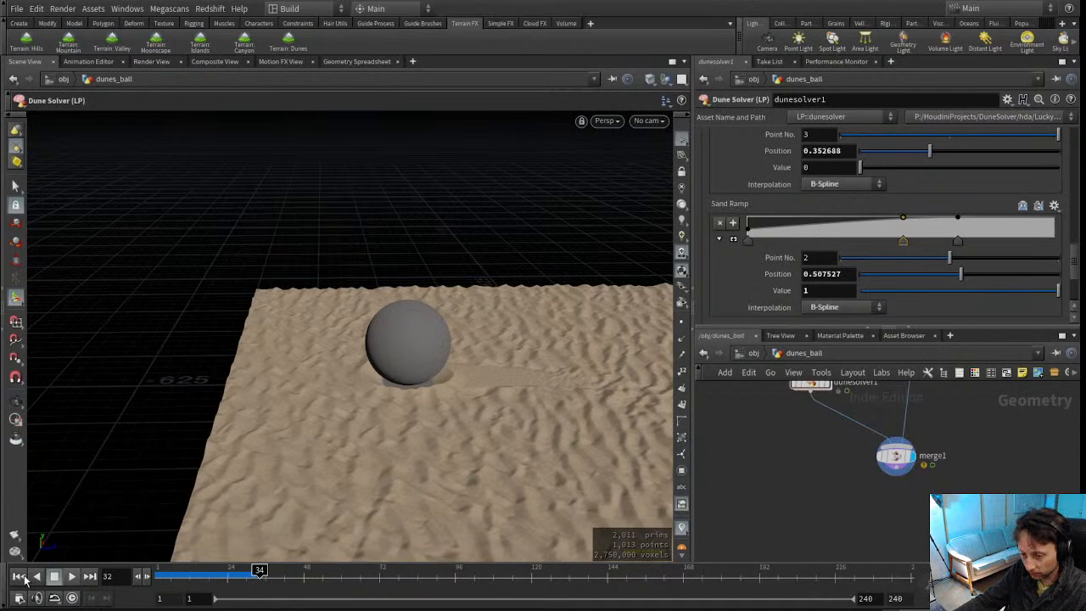
pyautogui.click(23, 577)
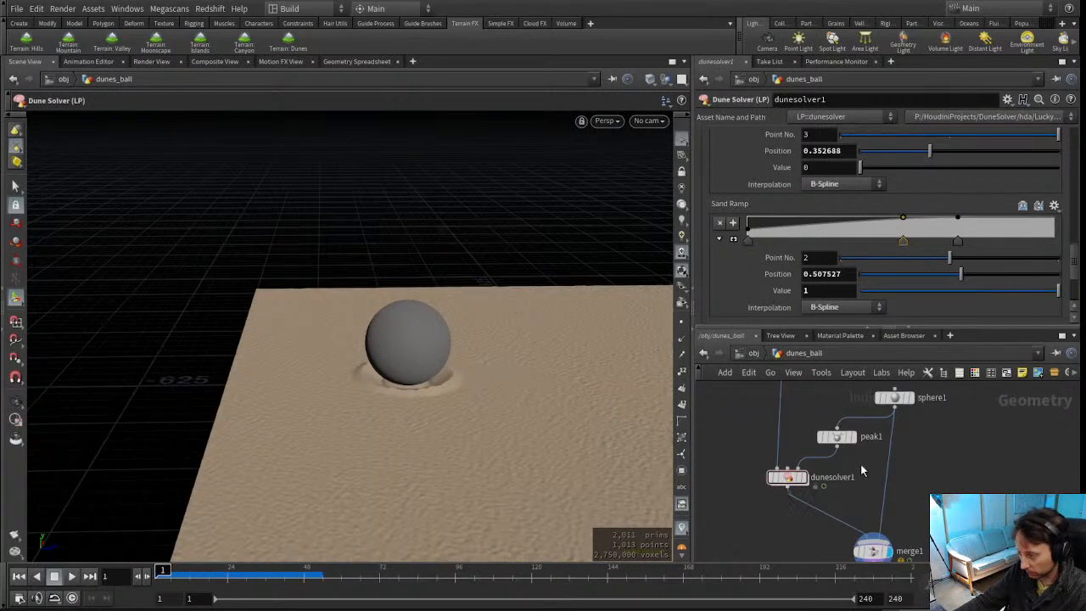
# Check peak1's settings, then play the simulation while orbiting to examine the dunes forming downwind of the sphere
pyautogui.click(836, 439)
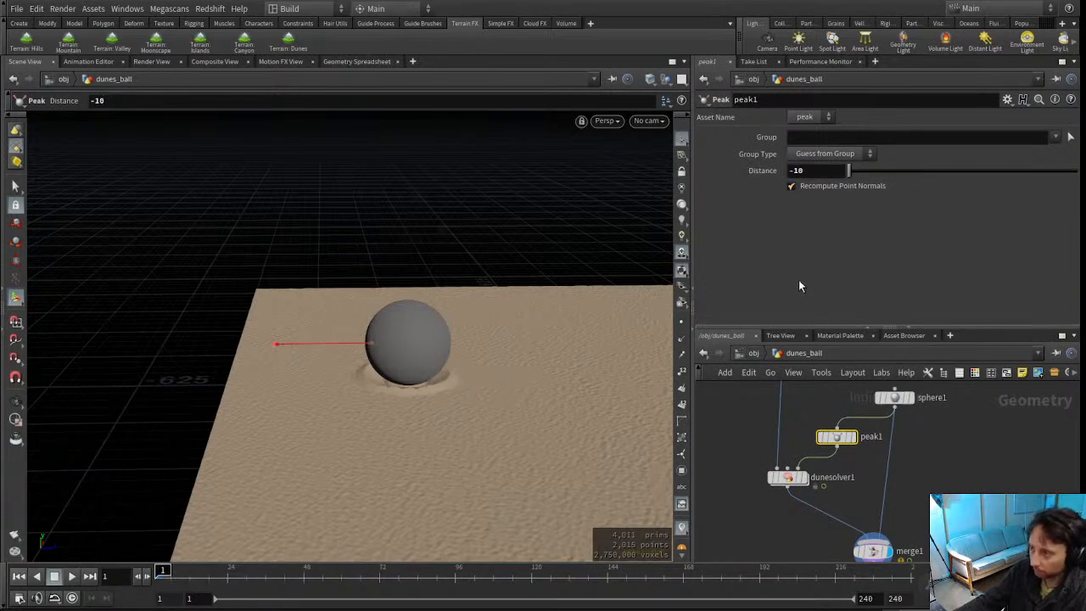
pyautogui.keyDown('alt'); pyautogui.moveTo(556, 352); pyautogui.dragTo(454, 407); pyautogui.keyUp('alt')
pyautogui.keyDown('alt'); pyautogui.moveTo(453, 408); pyautogui.dragTo(438, 349, button='middle'); pyautogui.keyUp('alt')
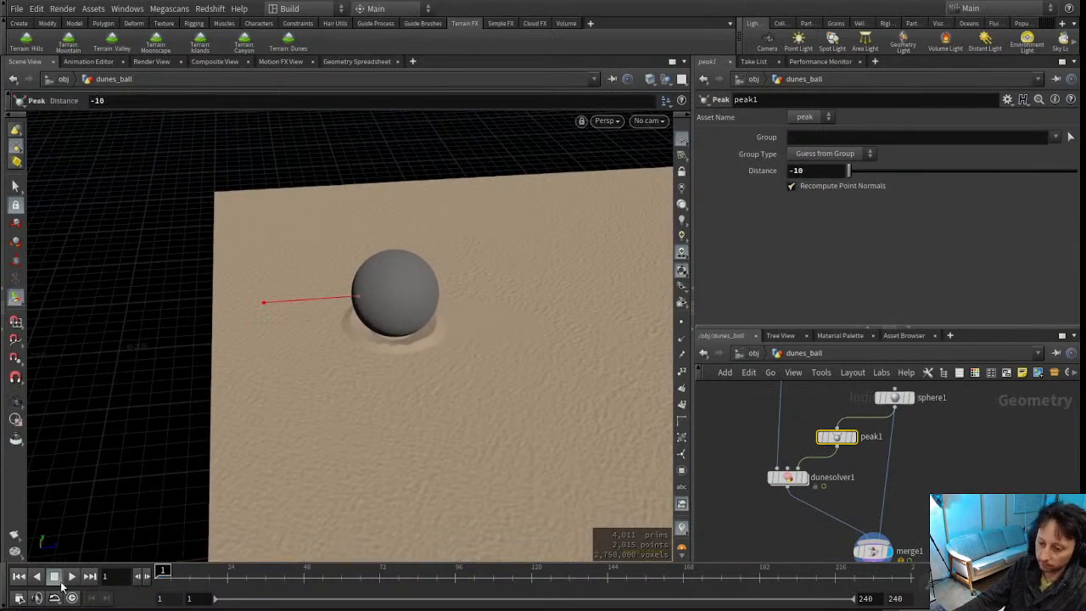
pyautogui.keyDown('alt'); pyautogui.moveTo(293, 412); pyautogui.dragTo(457, 386); pyautogui.keyUp('alt')
pyautogui.moveTo(456, 386); pyautogui.dragTo(271, 372, button='right')
pyautogui.moveTo(271, 372); pyautogui.dragTo(527, 324)
pyautogui.moveTo(527, 324); pyautogui.dragTo(412, 317, button='right')
pyautogui.moveTo(413, 318)
pyautogui.mouseDown(button='middle')
pyautogui.moveTo(396, 307)
pyautogui.moveTo(429, 325)
pyautogui.mouseUp(button='middle')
pyautogui.press('Return')
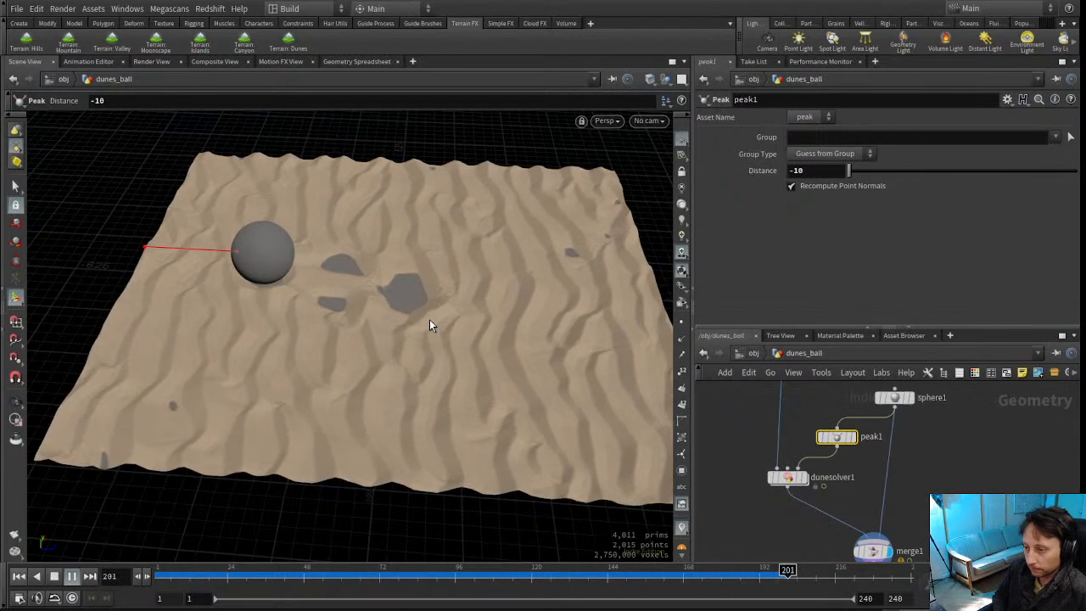
# Scrub and replay the cached simulation from a low angle, then return to frame 1
pyautogui.moveTo(430, 326); pyautogui.dragTo(449, 361)
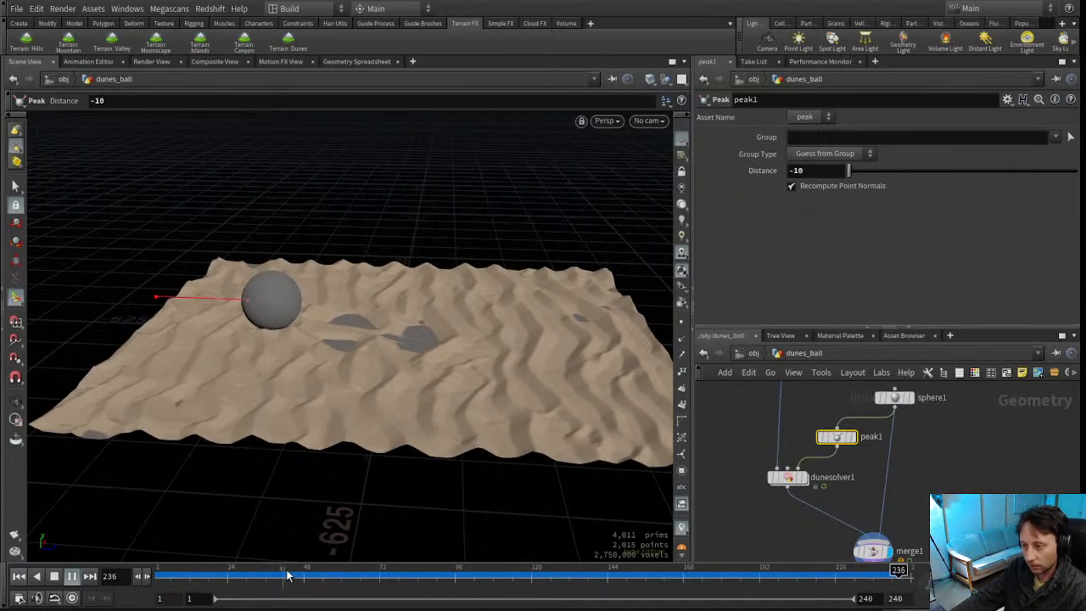
pyautogui.moveTo(643, 582); pyautogui.dragTo(909, 578)
pyautogui.moveTo(394, 331); pyautogui.dragTo(343, 364)
pyautogui.click(72, 577)
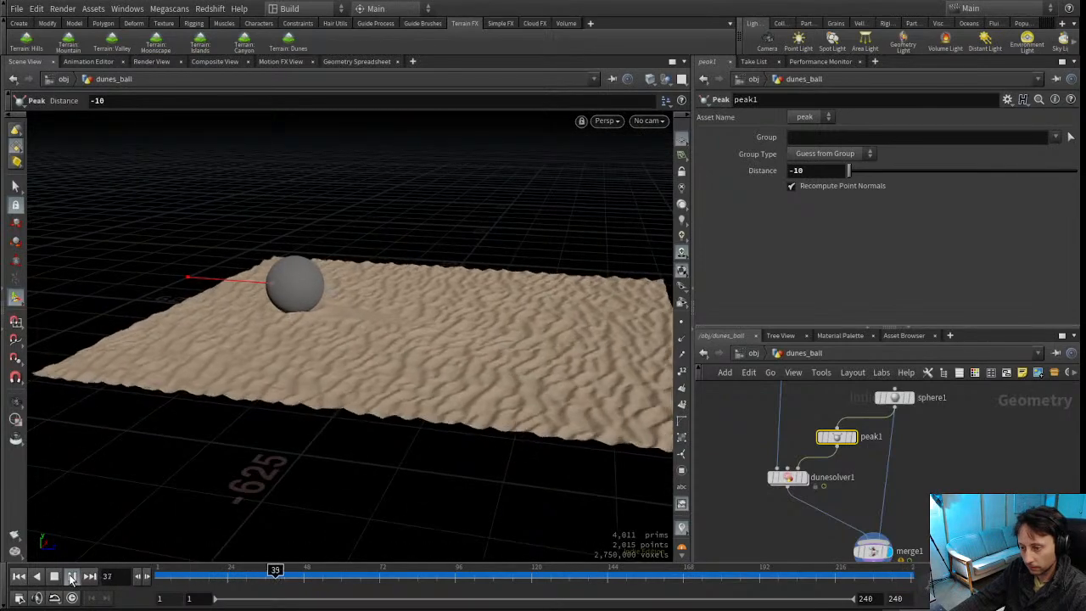
pyautogui.moveTo(266, 376); pyautogui.dragTo(298, 404)
pyautogui.moveTo(179, 582); pyautogui.dragTo(160, 582)
pyautogui.moveTo(764, 538); pyautogui.dragTo(778, 557, button='middle')
# Set dunesolver1's Sub Steps to 5 and its Seed to 86.2
pyautogui.click(802, 496)
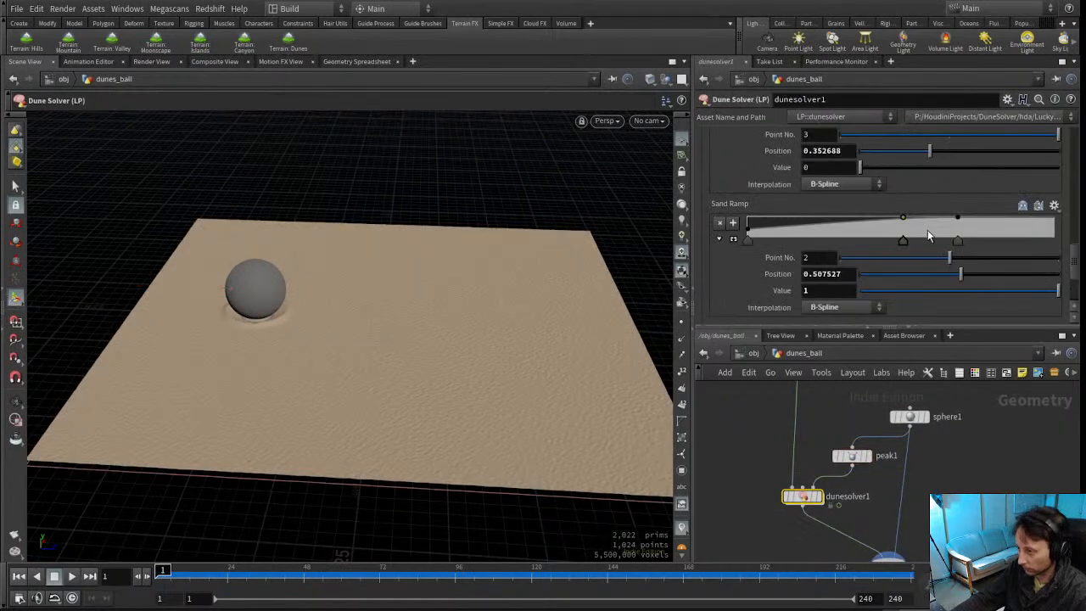
pyautogui.scroll(-3, 1078, 265)
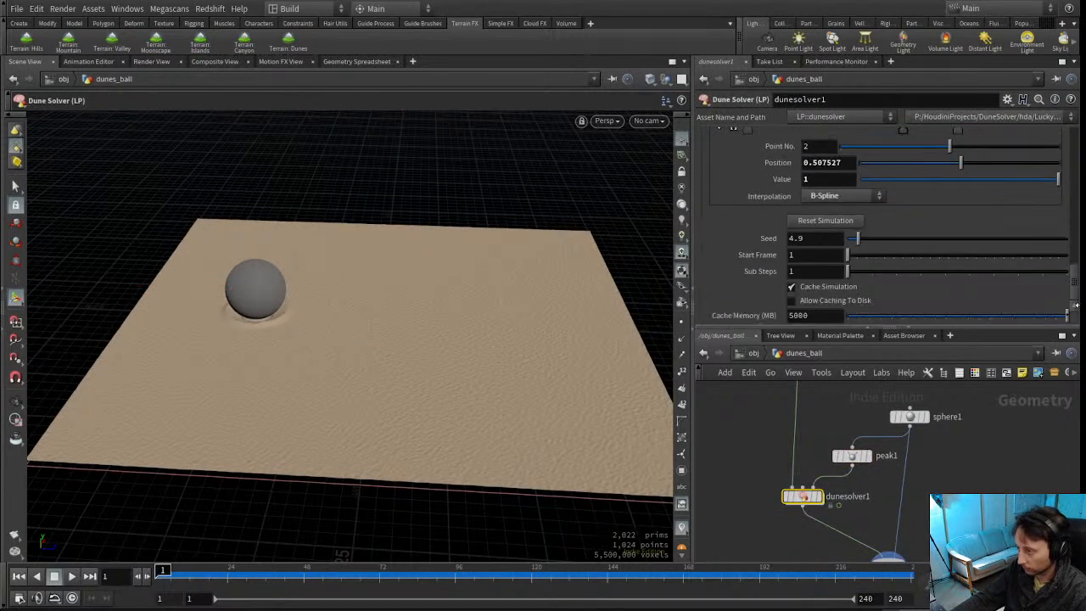
pyautogui.click(812, 279)
pyautogui.write('5')
pyautogui.press('Return')
pyautogui.click(1037, 239)
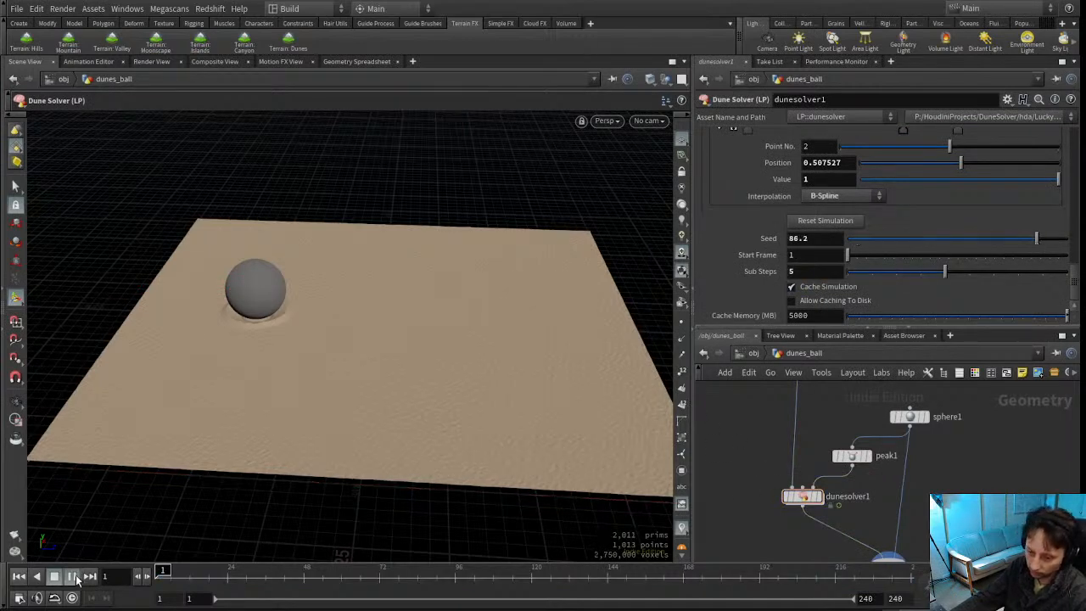
# Play the simulation with the new sub steps and seed to frame 130, inspect the dunes, and scrub back to frame 84
pyautogui.keyDown('alt'); pyautogui.moveTo(289, 343); pyautogui.dragTo(290, 346); pyautogui.keyUp('alt')
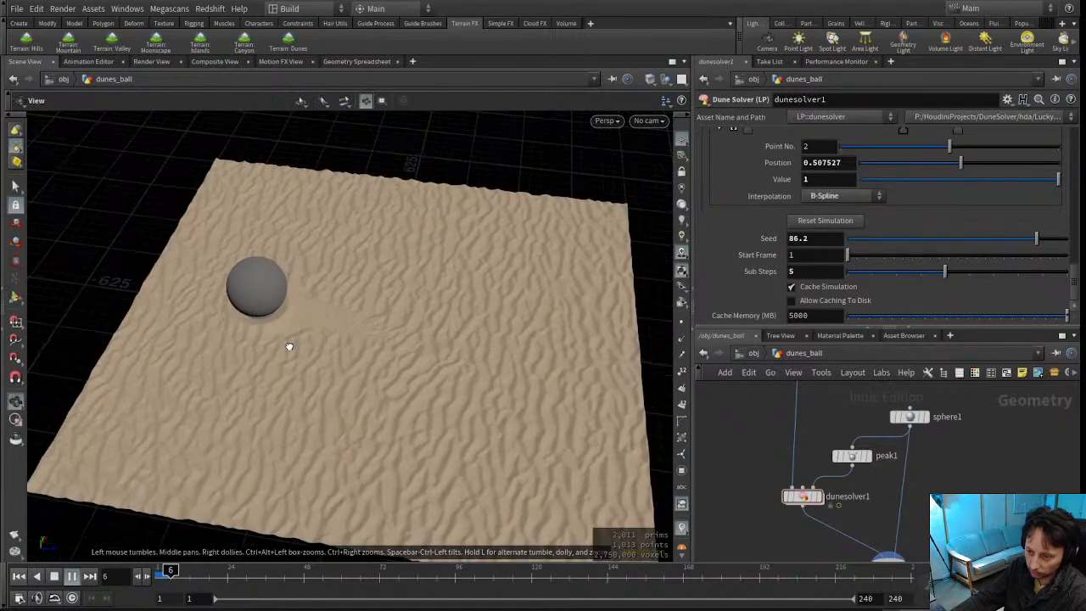
pyautogui.press('Return')
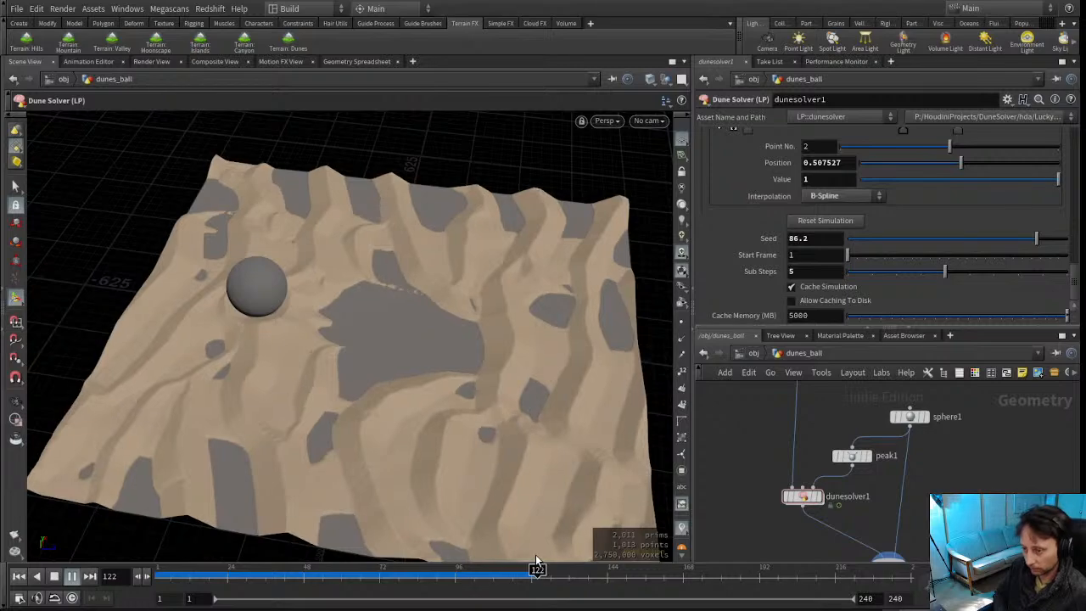
pyautogui.click(75, 579)
pyautogui.keyDown('alt'); pyautogui.moveTo(274, 360); pyautogui.dragTo(662, 429); pyautogui.keyUp('alt')
pyautogui.scroll(2, 746, 463)
pyautogui.moveTo(749, 328); pyautogui.dragTo(750, 200)
pyautogui.moveTo(776, 343); pyautogui.dragTo(813, 446, button='middle')
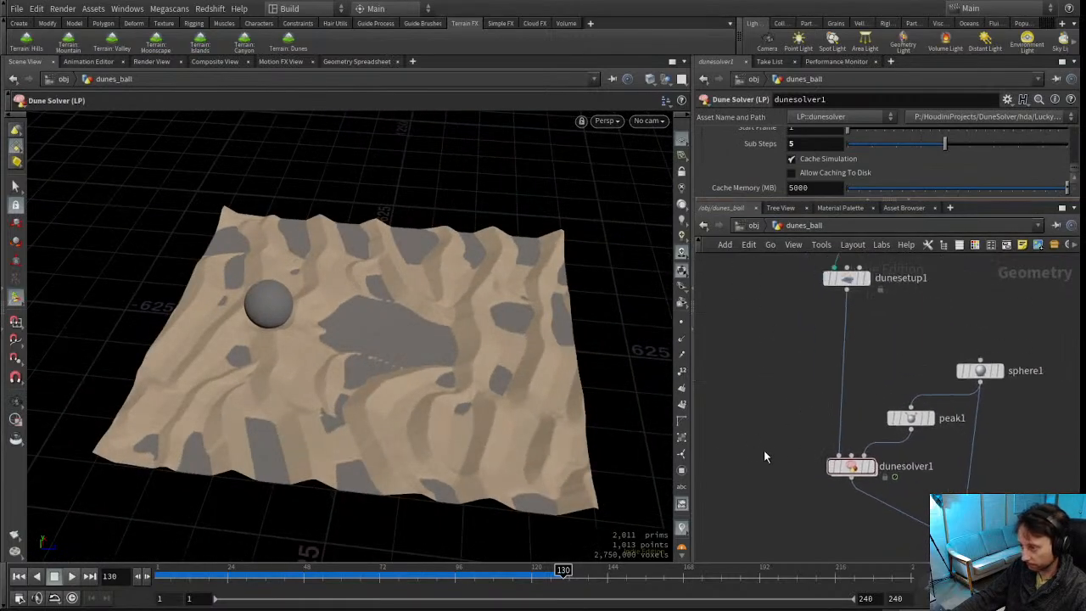
pyautogui.moveTo(563, 569); pyautogui.dragTo(417, 598)
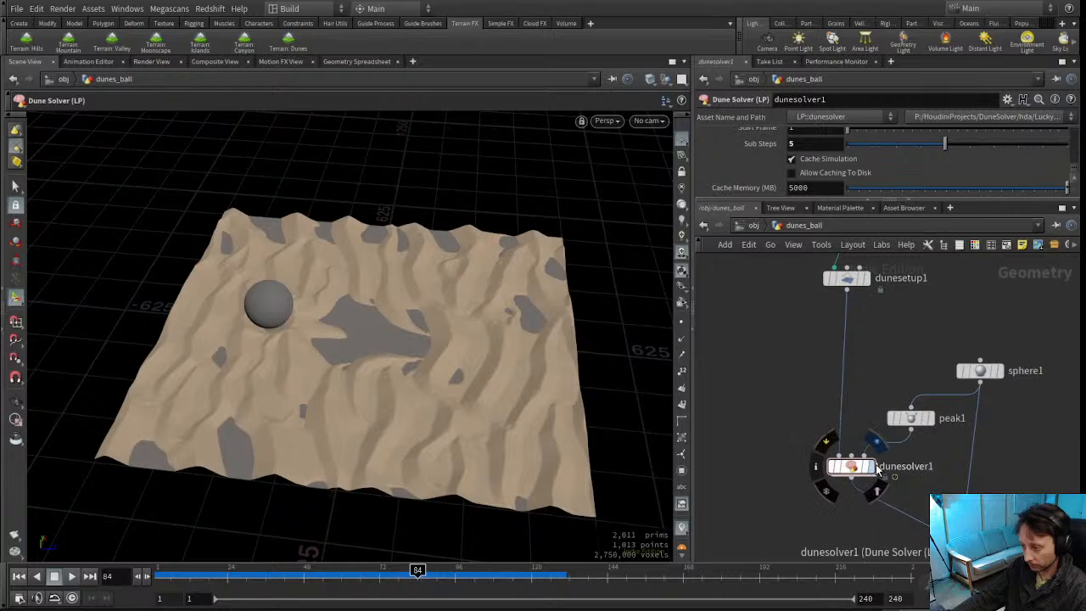
# Display dunesolver1 on its own and set its Visualize option to Wind Shadow
pyautogui.click(870, 466)
pyautogui.scroll(-5, 1075, 177)
pyautogui.moveTo(799, 199); pyautogui.dragTo(798, 420)
pyautogui.scroll(5, 755, 215)
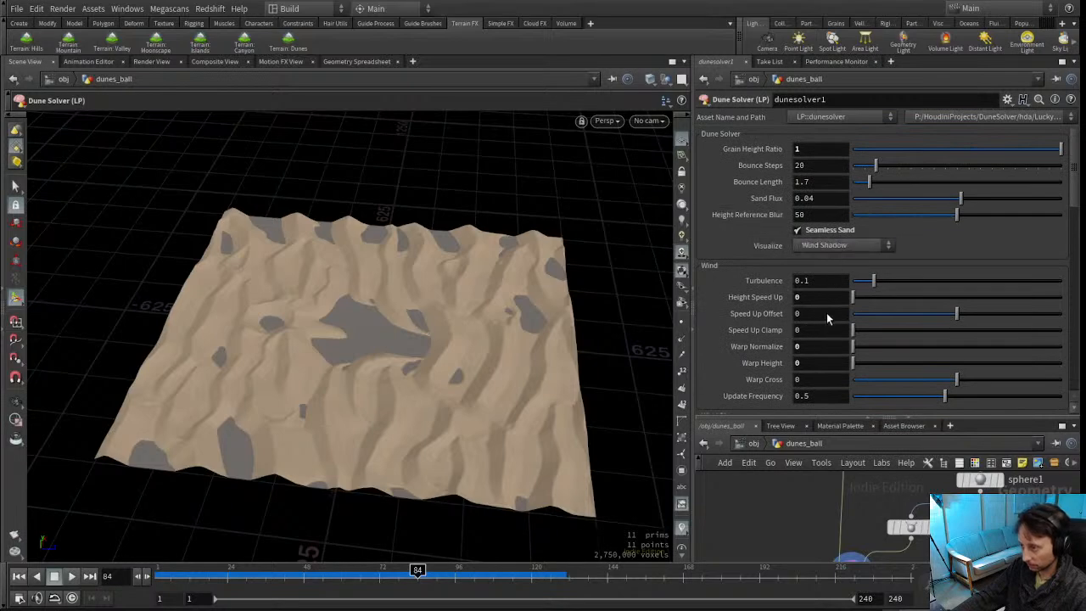
pyautogui.click(827, 312)
# Examine the wind shadow around the sphere's collision area from above, up close and from an angle
pyautogui.keyDown('alt'); pyautogui.moveTo(348, 381); pyautogui.dragTo(279, 310); pyautogui.keyUp('alt')
pyautogui.keyDown('alt'); pyautogui.moveTo(280, 310); pyautogui.dragTo(410, 341, button='right'); pyautogui.keyUp('alt')
pyautogui.press('Return')
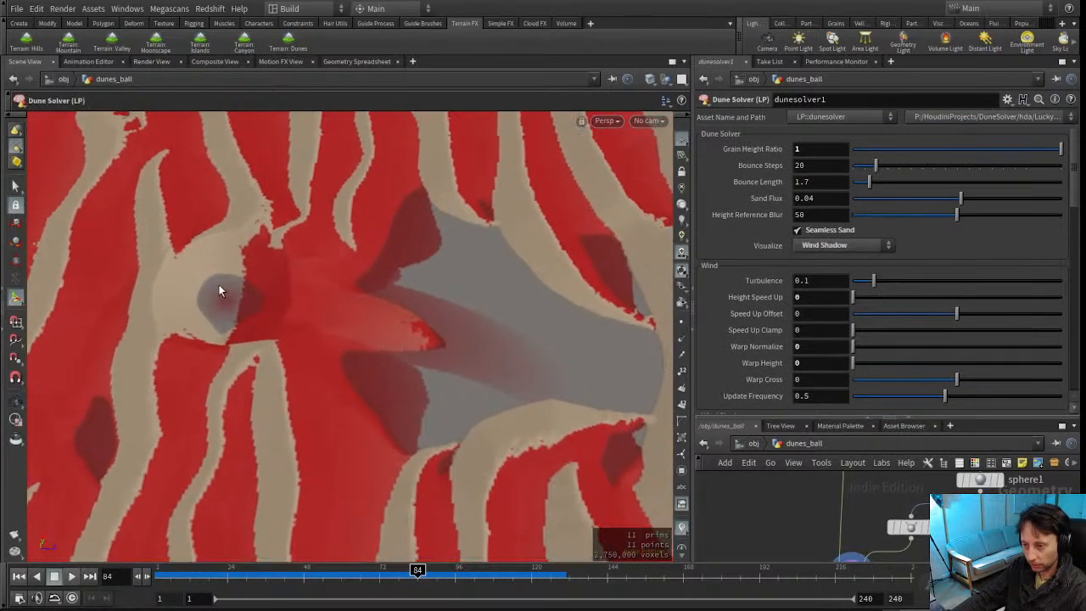
pyautogui.moveTo(305, 326)
pyautogui.keyDown('alt'); pyautogui.mouseDown()
pyautogui.moveTo(313, 289)
pyautogui.moveTo(291, 322)
pyautogui.mouseUp(); pyautogui.keyUp('alt')
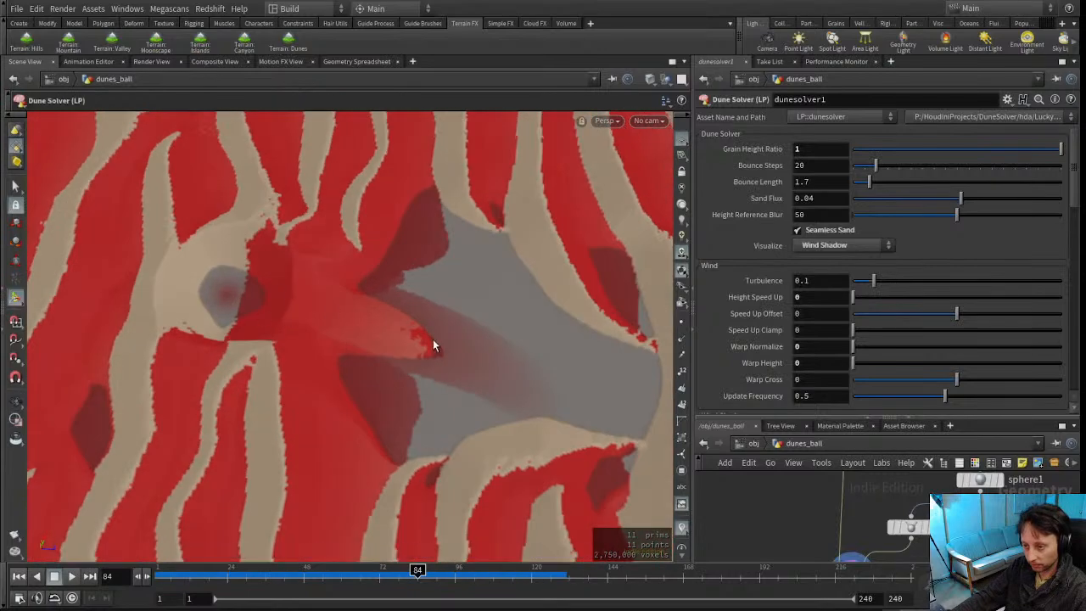
pyautogui.keyDown('alt'); pyautogui.moveTo(514, 392); pyautogui.dragTo(470, 315); pyautogui.keyUp('alt')
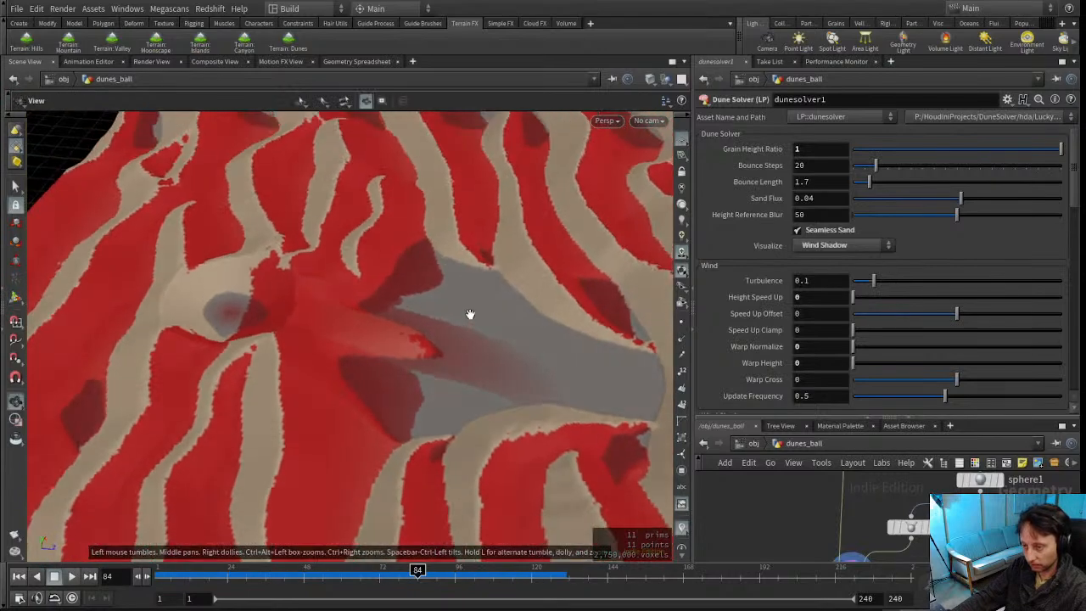
pyautogui.keyDown('alt'); pyautogui.moveTo(470, 315); pyautogui.dragTo(359, 345, button='right'); pyautogui.keyUp('alt')
pyautogui.keyDown('alt'); pyautogui.moveTo(358, 345); pyautogui.dragTo(381, 328); pyautogui.keyUp('alt')
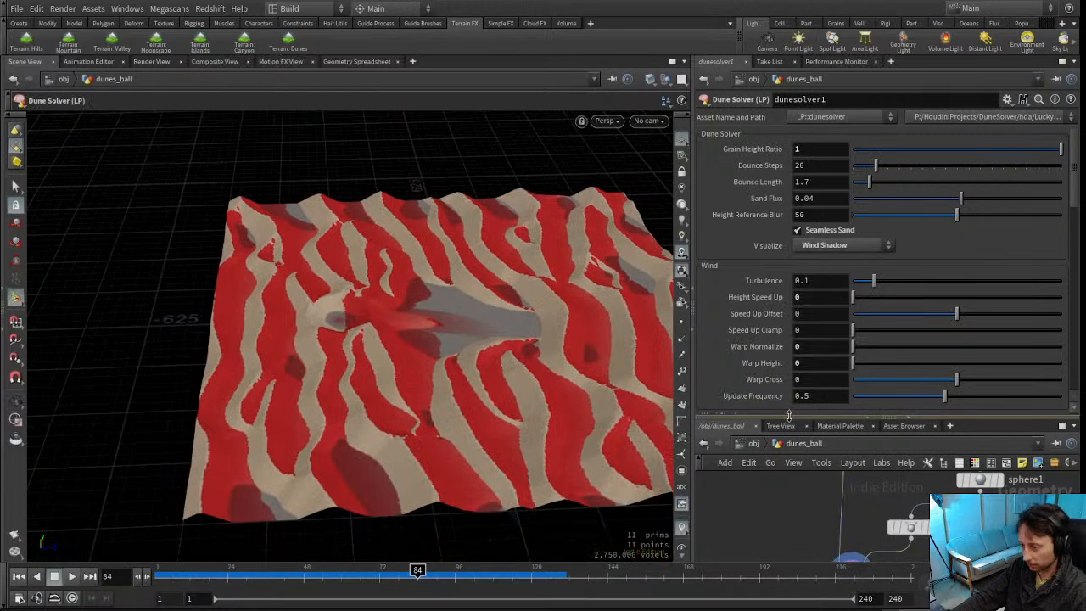
# Display and select merge1 to view the sphere together with the wind shadow on the dunes
pyautogui.moveTo(801, 293); pyautogui.dragTo(799, 246)
pyautogui.moveTo(796, 433); pyautogui.dragTo(785, 338, button='middle')
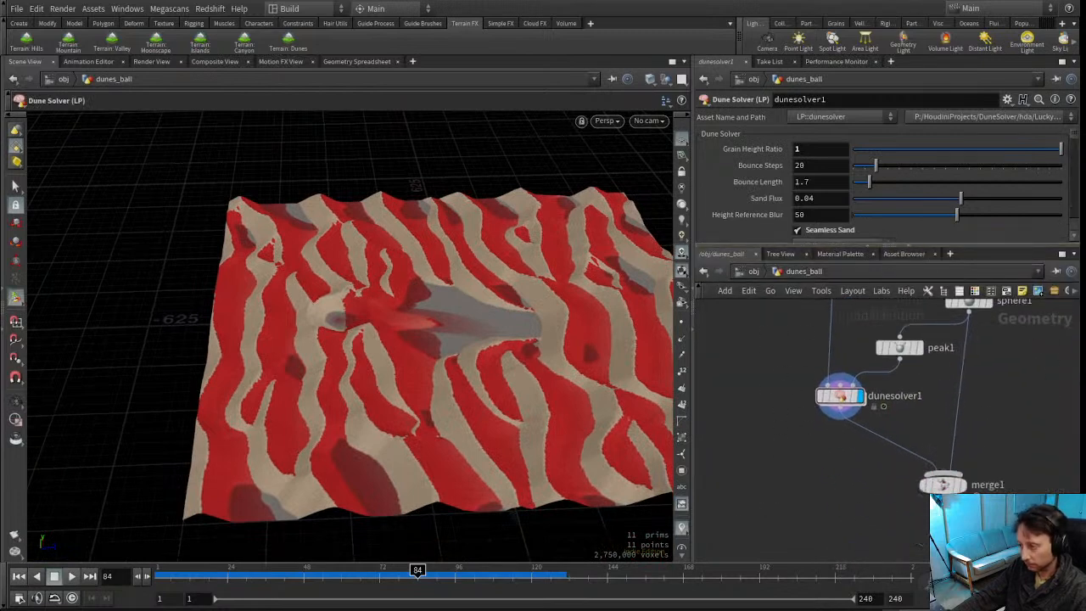
pyautogui.click(965, 485)
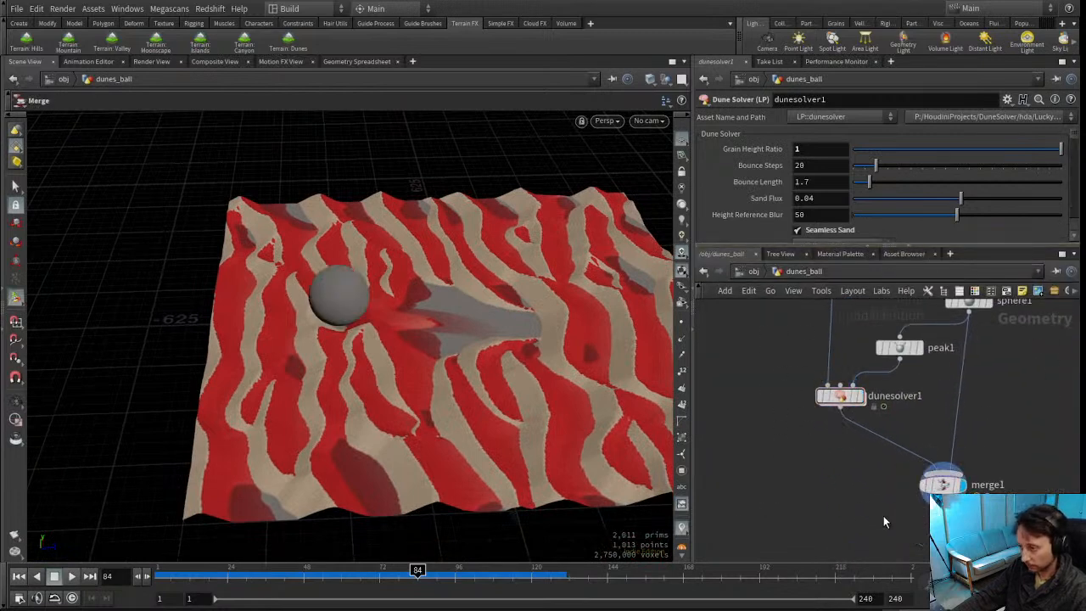
pyautogui.click(943, 487)
pyautogui.keyDown('alt'); pyautogui.moveTo(563, 388); pyautogui.dragTo(521, 382); pyautogui.keyUp('alt')
pyautogui.moveTo(775, 372); pyautogui.dragTo(786, 489, button='middle')
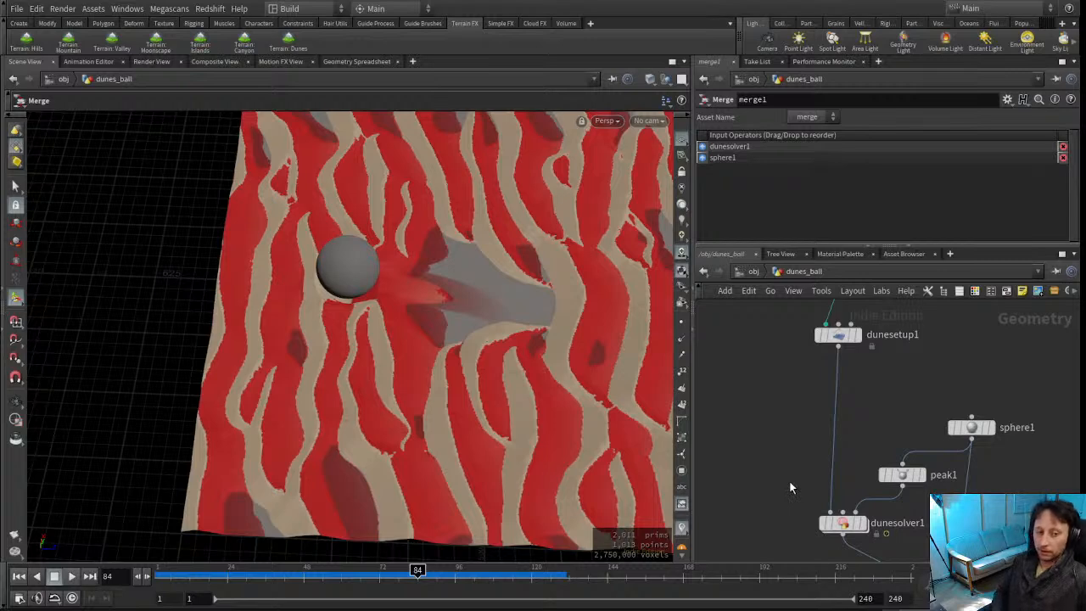